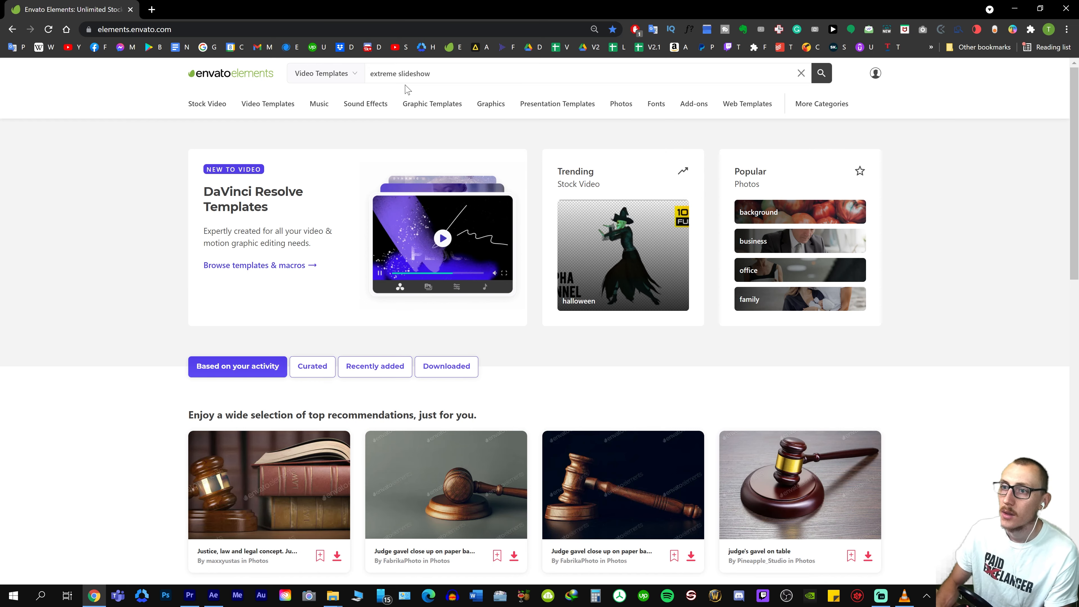
Search the video templates for "extreme slideshow" and preview the Extreme Slideshow template by CinemaEternal at several points
{"action": "key", "text": "Return"}
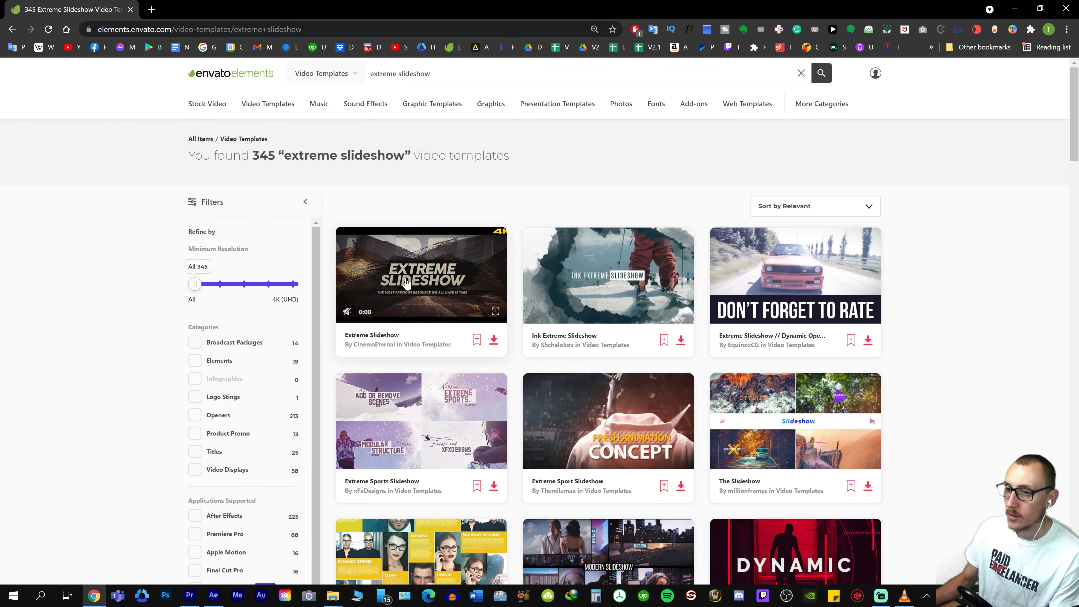
{"action": "left_click", "coordinate": [404, 283]}
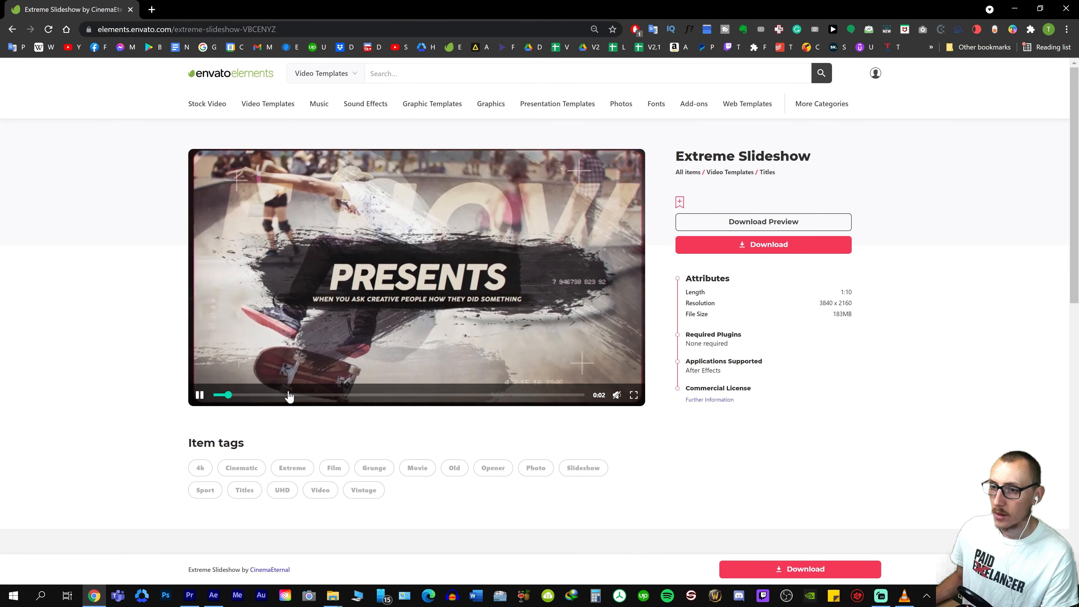
{"action": "left_click", "coordinate": [295, 396]}
{"action": "left_click", "coordinate": [405, 395]}
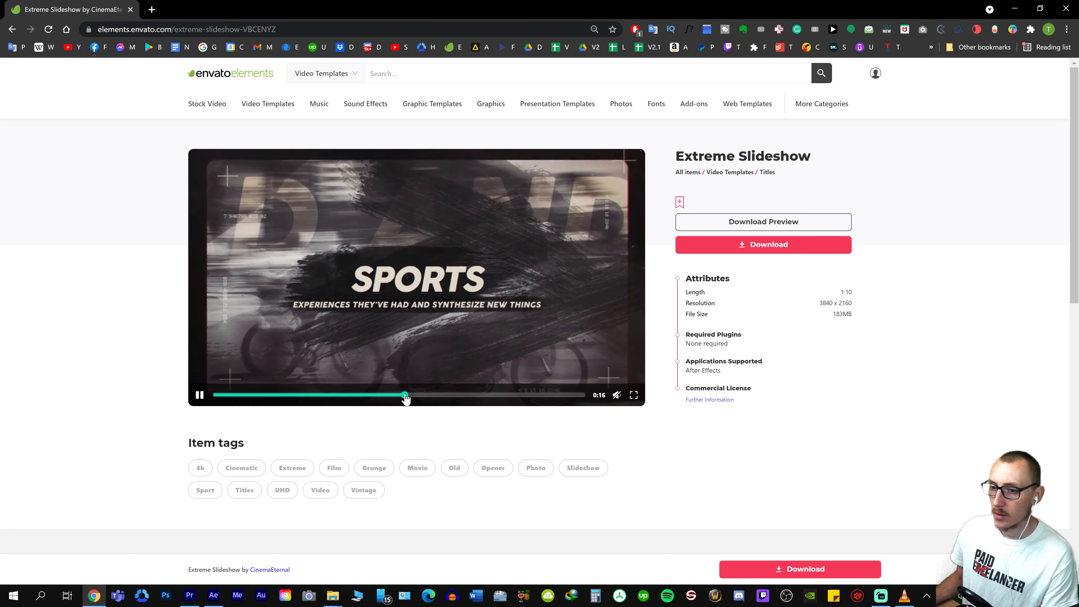
{"action": "left_click", "coordinate": [484, 395]}
{"action": "left_click", "coordinate": [530, 396]}
{"action": "key", "text": "alt+Left"}
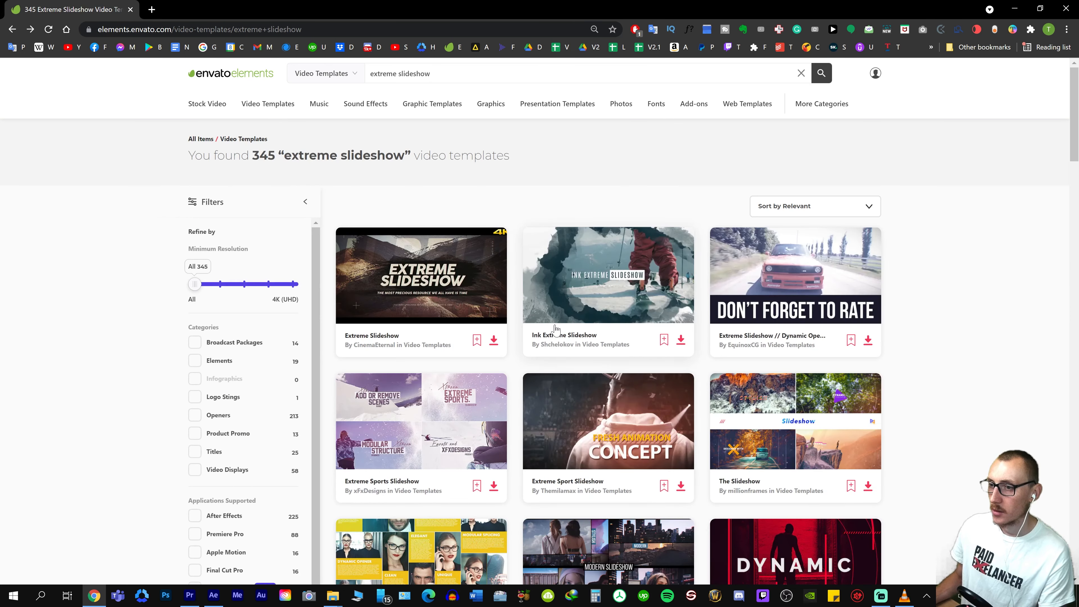
Download the Extreme Slideshow // Dynamic Opener template, entering the personal project name for its license
{"action": "mouse_move", "coordinate": [765, 271]}
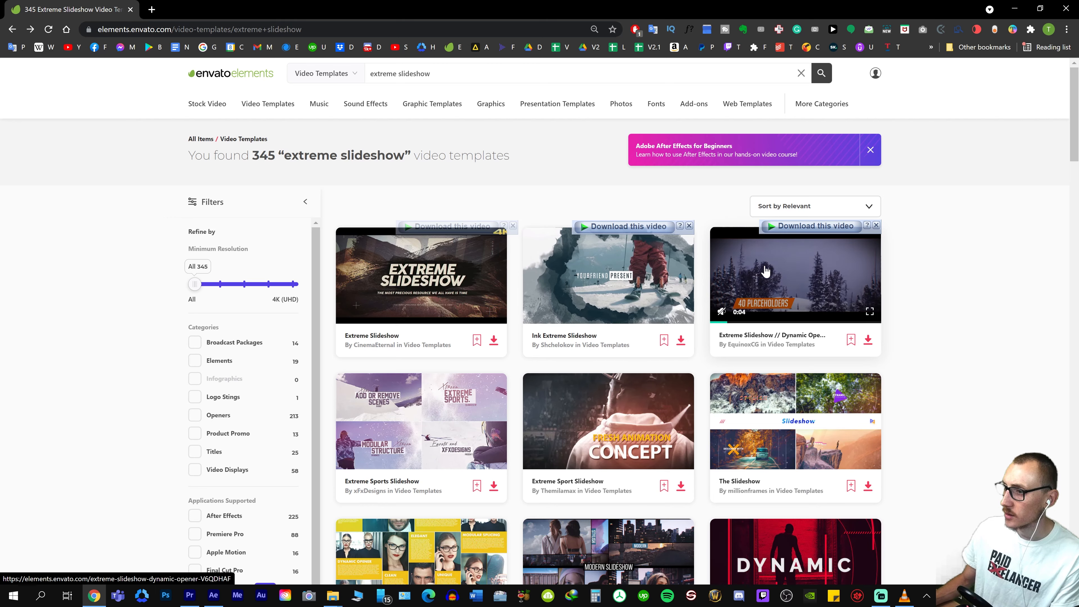
{"action": "left_click", "coordinate": [766, 271]}
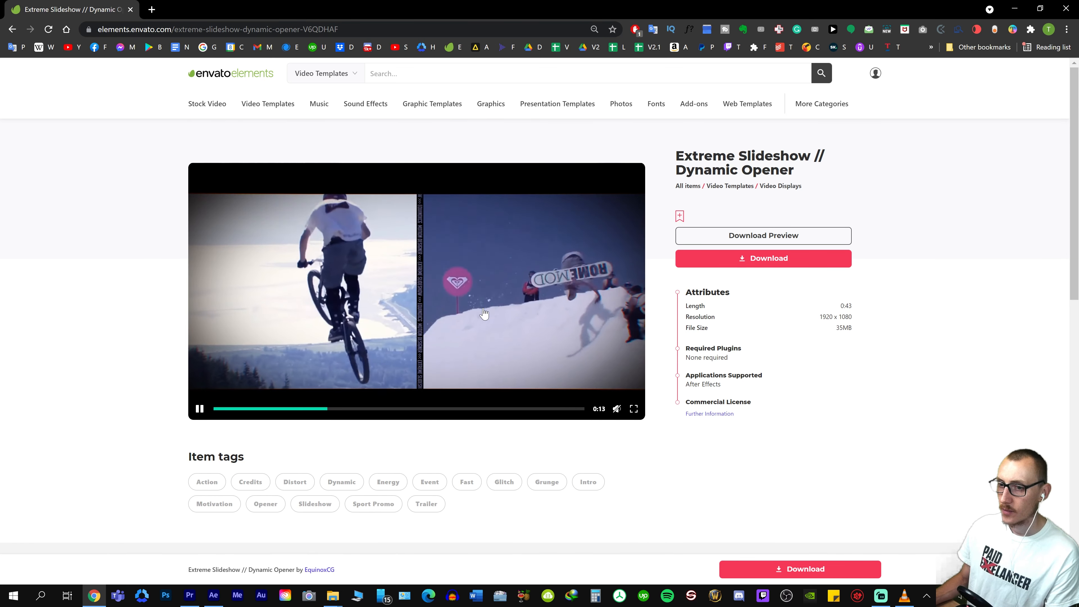
{"action": "left_click", "coordinate": [564, 313]}
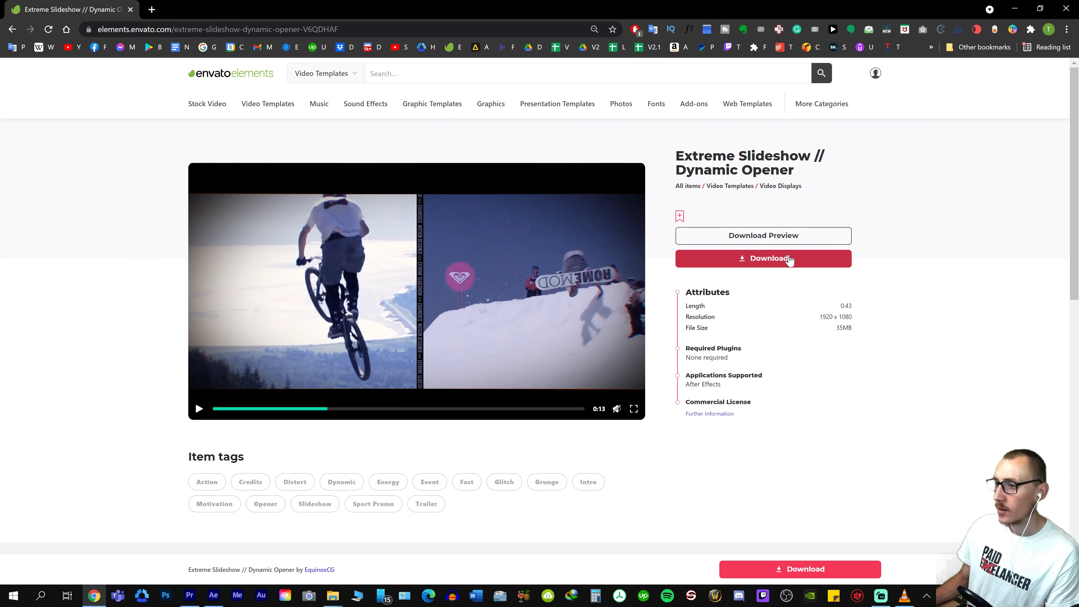
{"action": "left_click", "coordinate": [789, 256]}
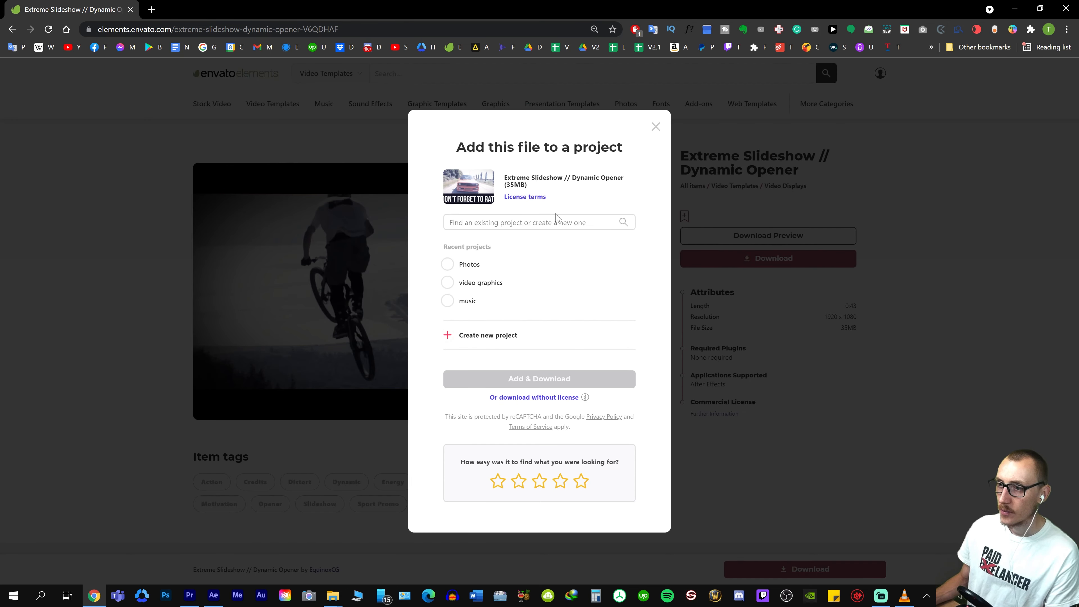
{"action": "left_click", "coordinate": [557, 222]}
{"action": "left_click", "coordinate": [449, 284]}
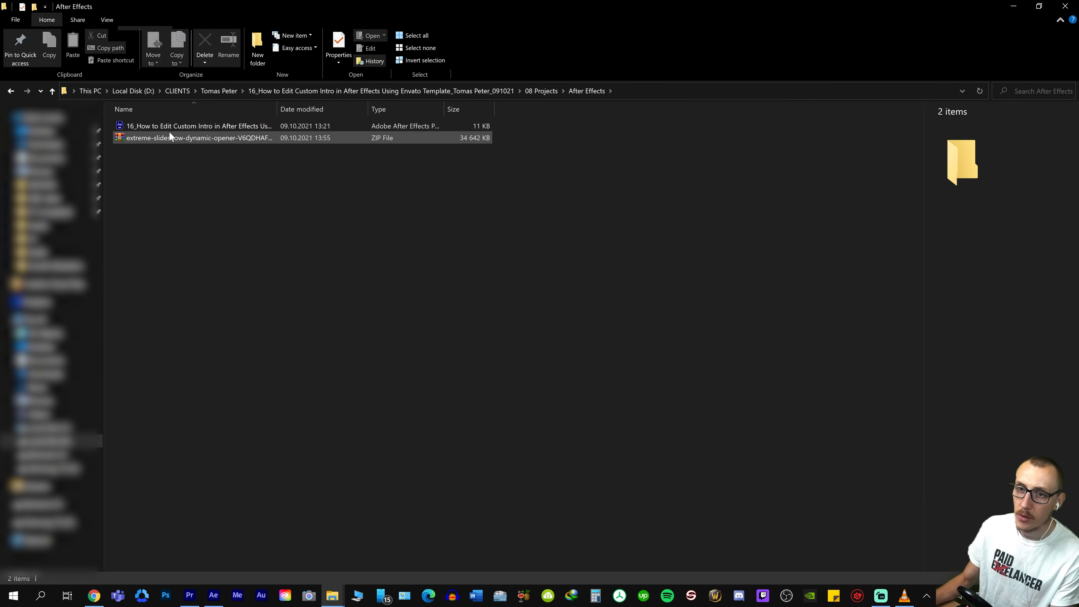
Extract the extreme-slideshow-dynamic-opener ZIP with 7-Zip into a folder of the same name
{"action": "left_click", "coordinate": [170, 137]}
{"action": "right_click", "coordinate": [174, 138]}
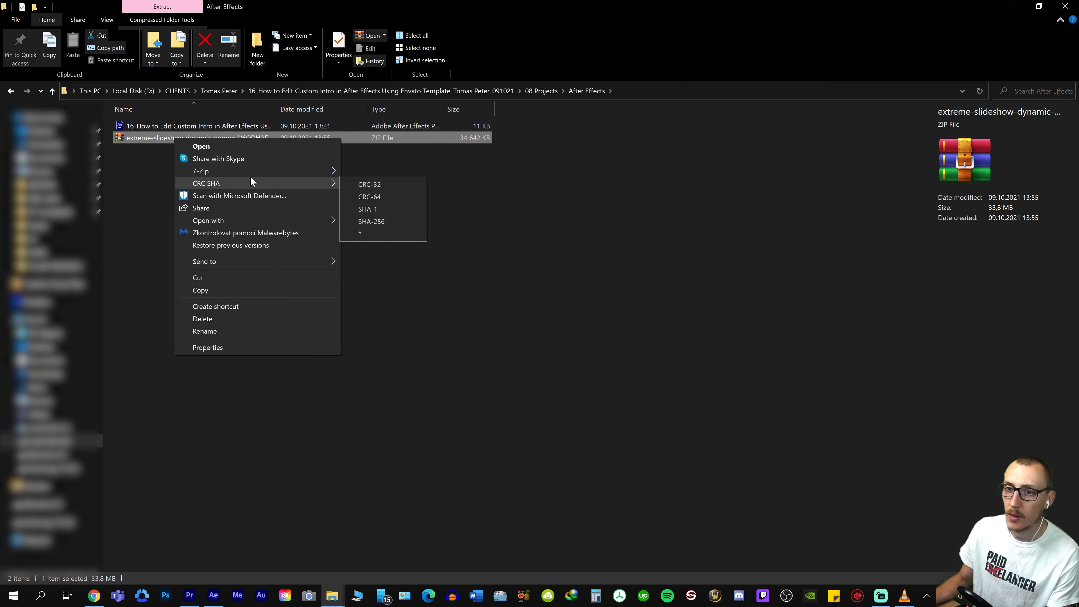
{"action": "mouse_move", "coordinate": [255, 170]}
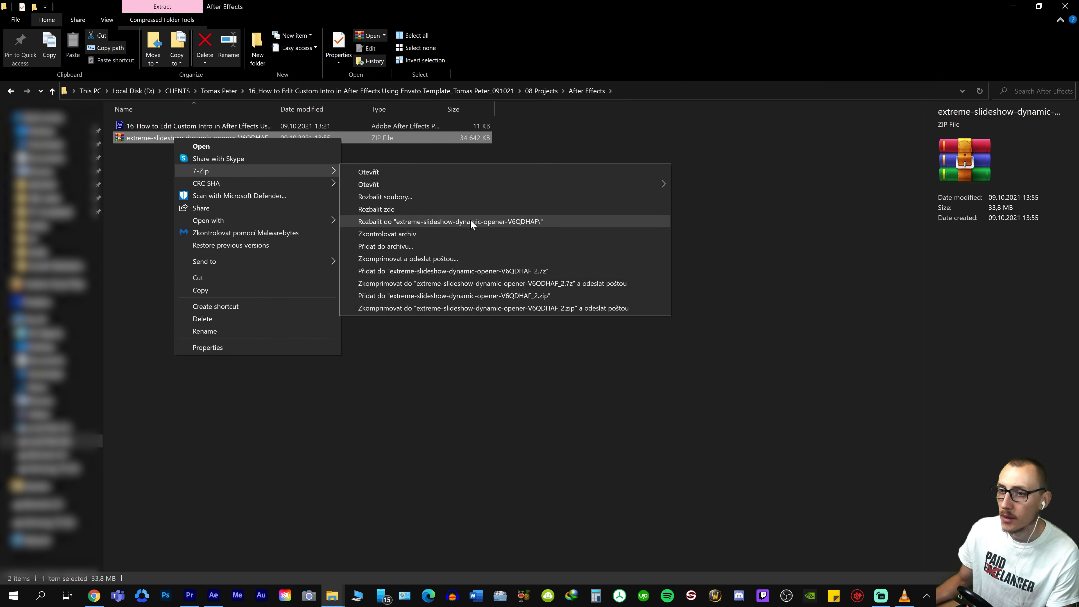
{"action": "left_click", "coordinate": [480, 225]}
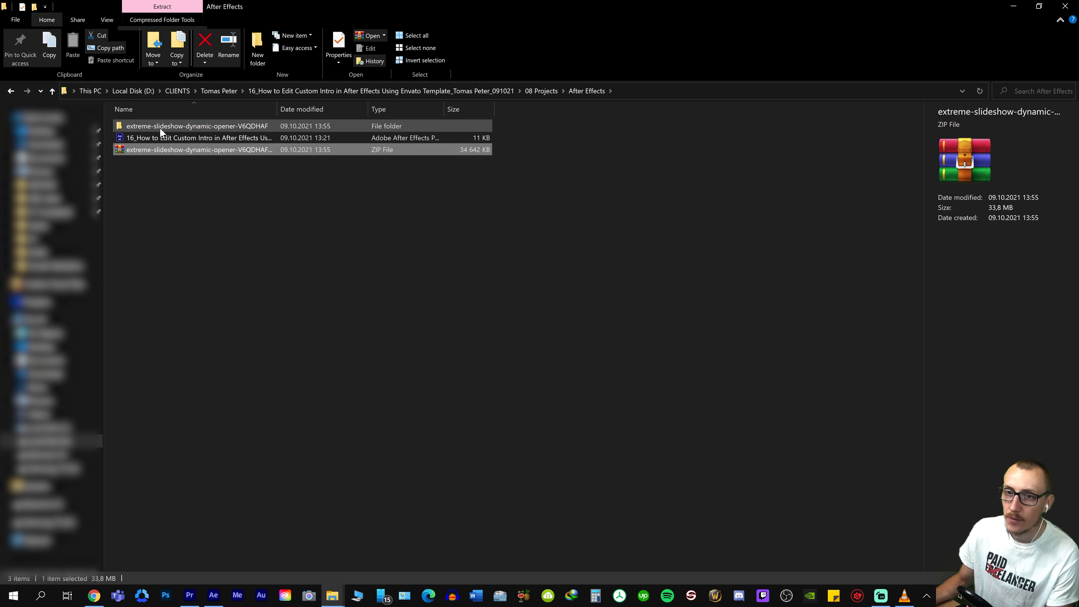
Open extreme slideshow.aep from the extracted folder in After Effects, accepting the version conversion and font substitution, and maximize the window
{"action": "double_click", "coordinate": [159, 127]}
{"action": "left_click", "coordinate": [160, 128]}
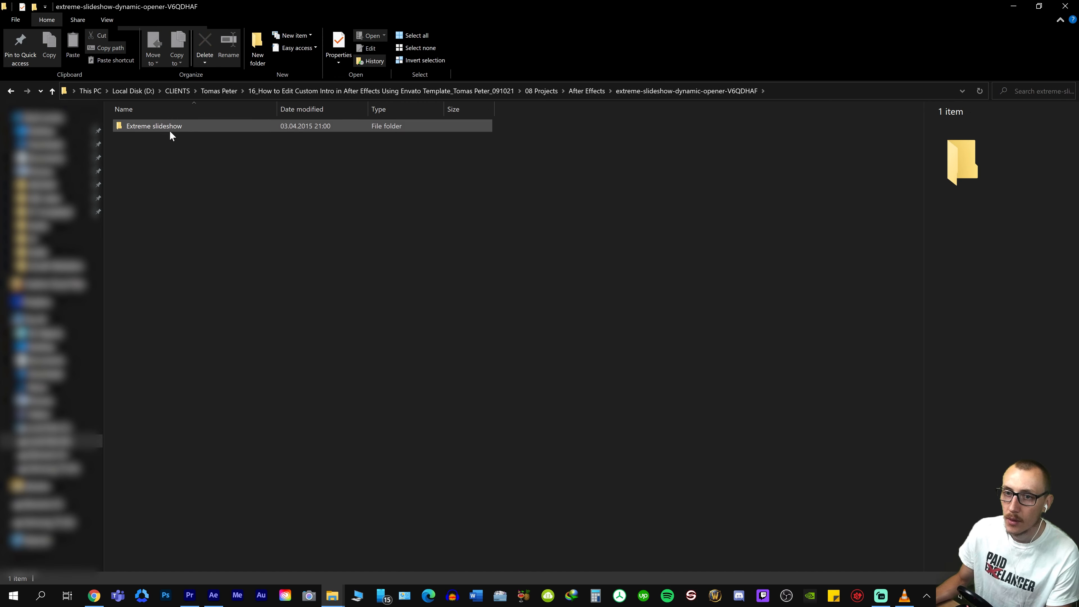
{"action": "double_click", "coordinate": [188, 130]}
{"action": "double_click", "coordinate": [213, 160]}
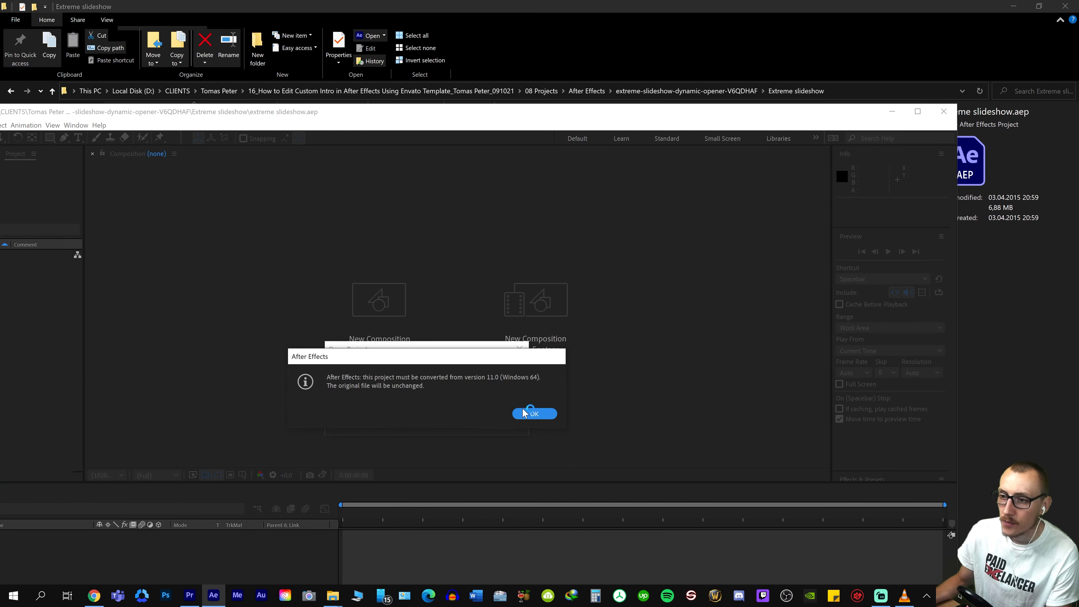
{"action": "left_click", "coordinate": [525, 413]}
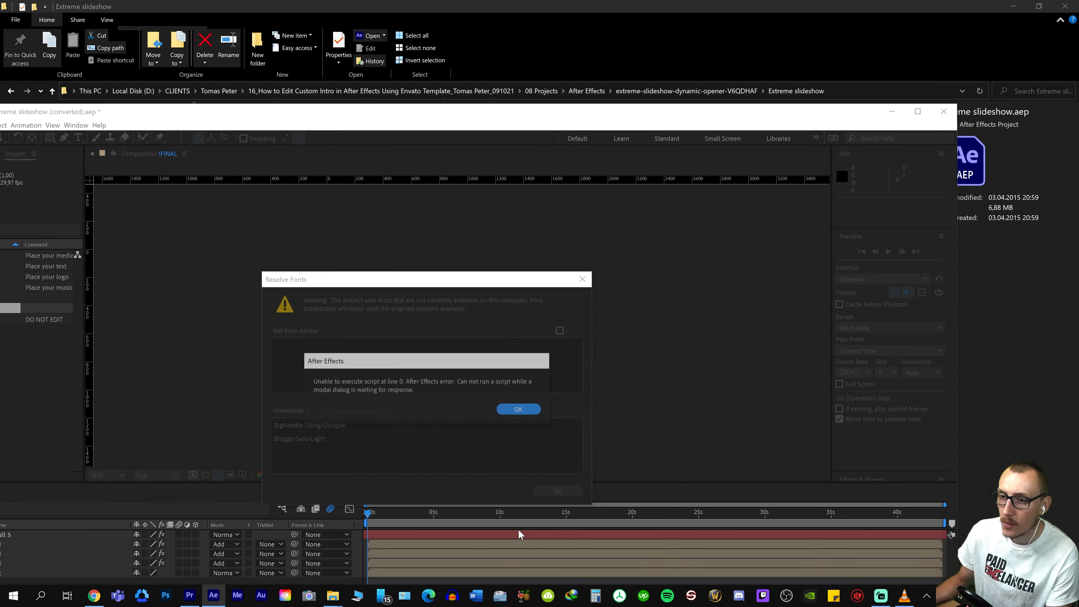
{"action": "left_click", "coordinate": [520, 410]}
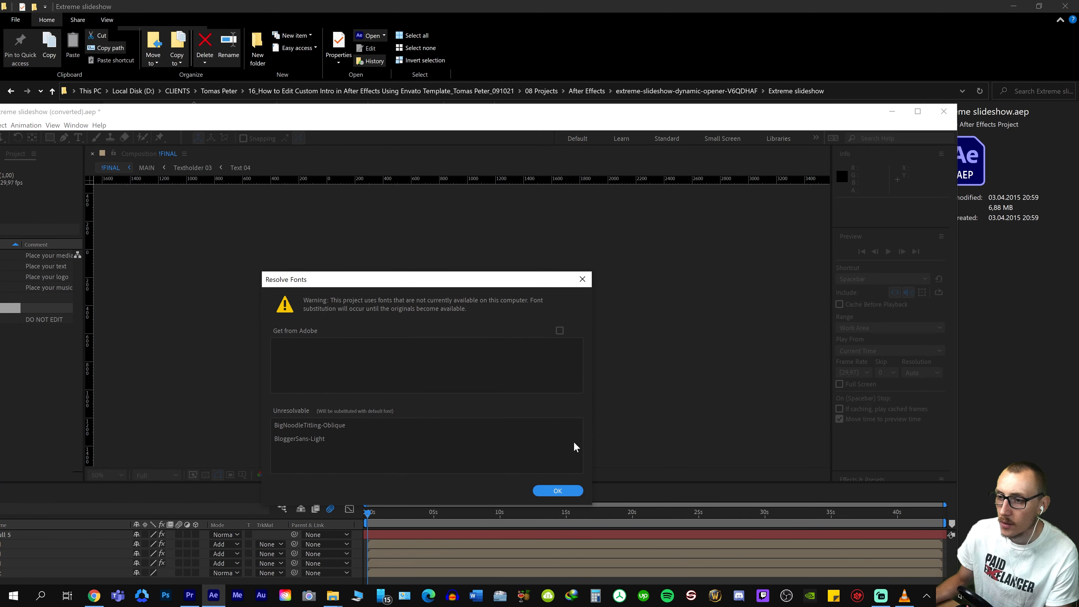
{"action": "left_click", "coordinate": [554, 494]}
{"action": "left_click", "coordinate": [919, 111]}
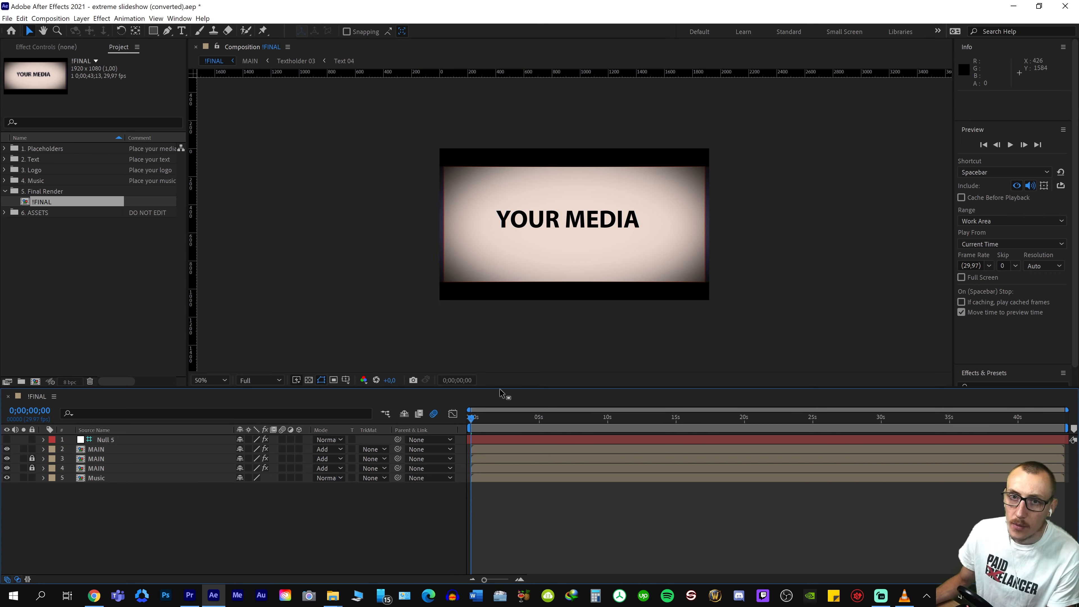
Scrub and play through the !FINAL composition to examine the template's media and text placeholders
{"action": "left_click_drag", "start_coordinate": [478, 424], "coordinate": [618, 427]}
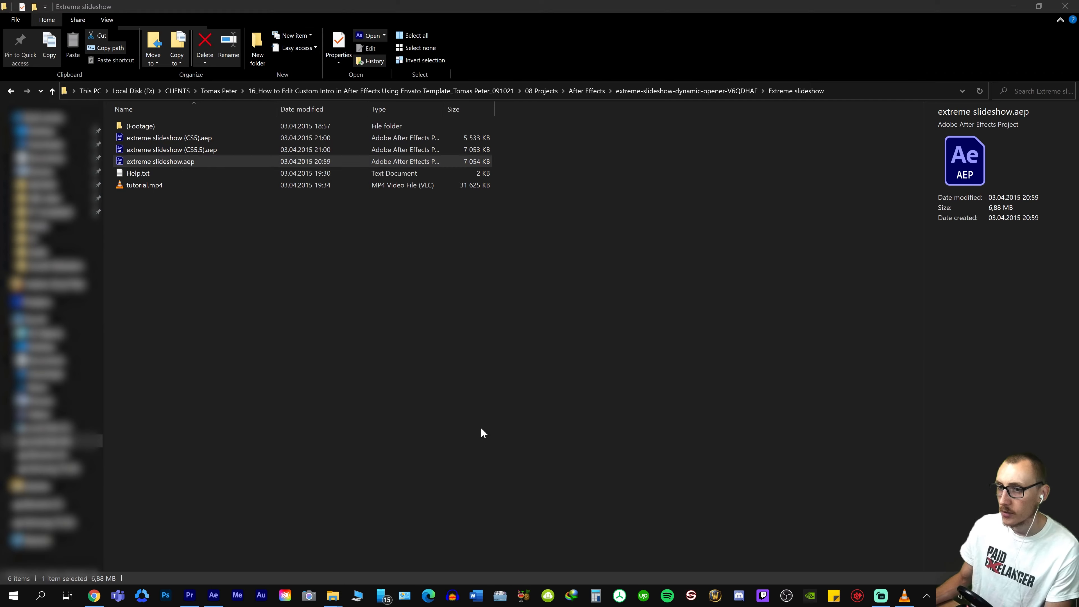
{"action": "left_click_drag", "start_coordinate": [690, 429], "coordinate": [1030, 420]}
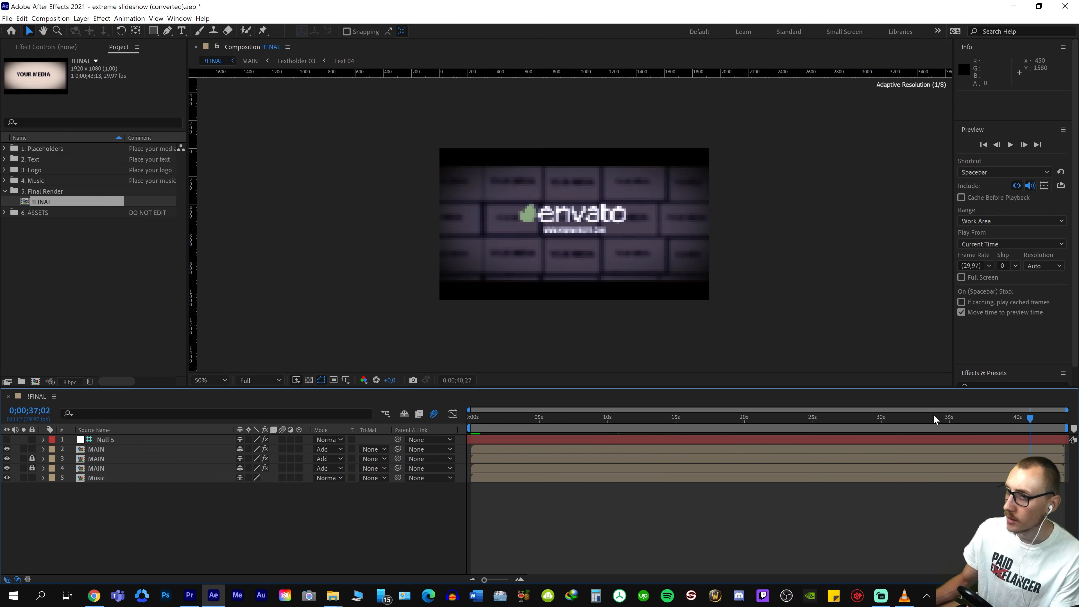
{"action": "left_click_drag", "start_coordinate": [933, 420], "coordinate": [509, 423]}
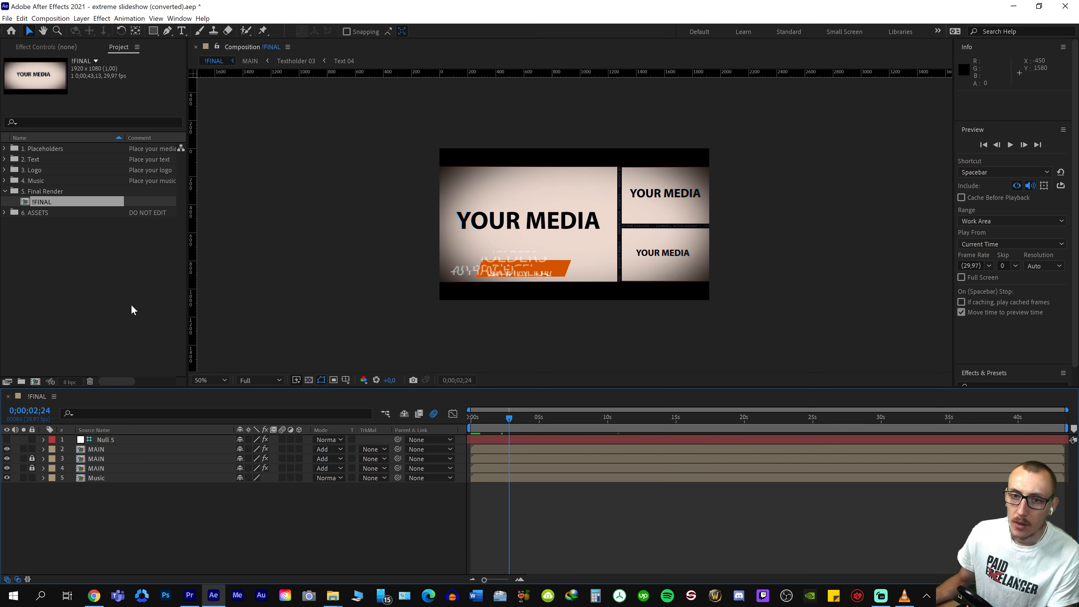
{"action": "left_click", "coordinate": [474, 422]}
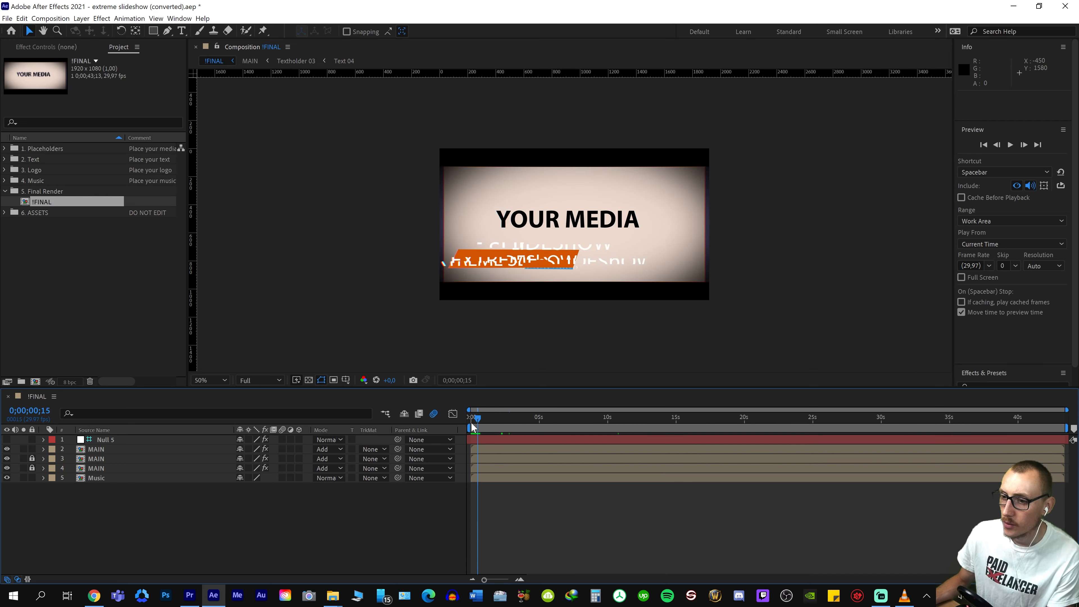
{"action": "key", "text": "space"}
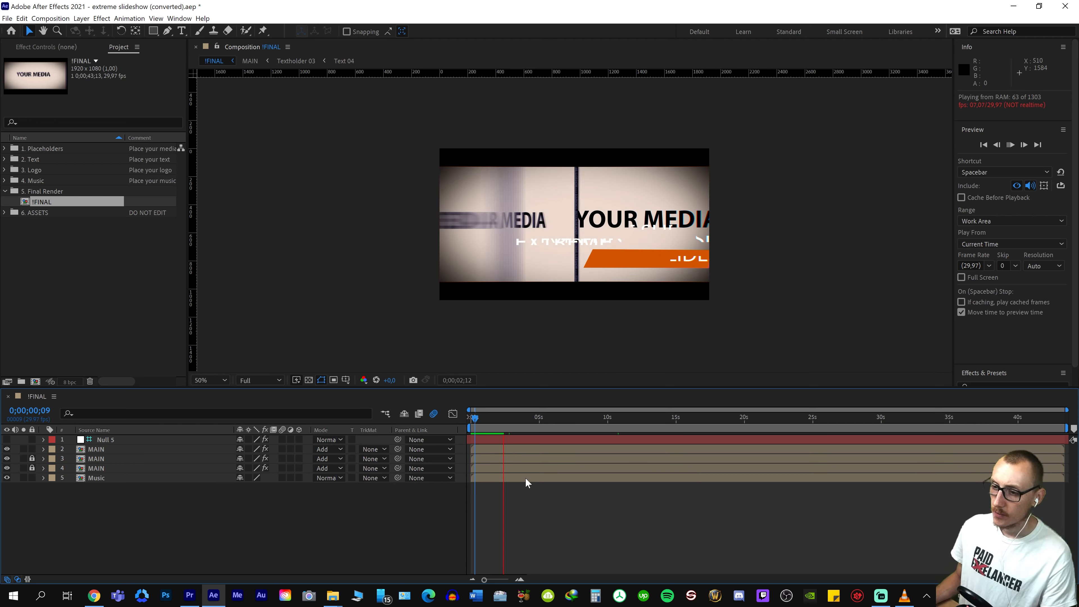
{"action": "left_click", "coordinate": [584, 422]}
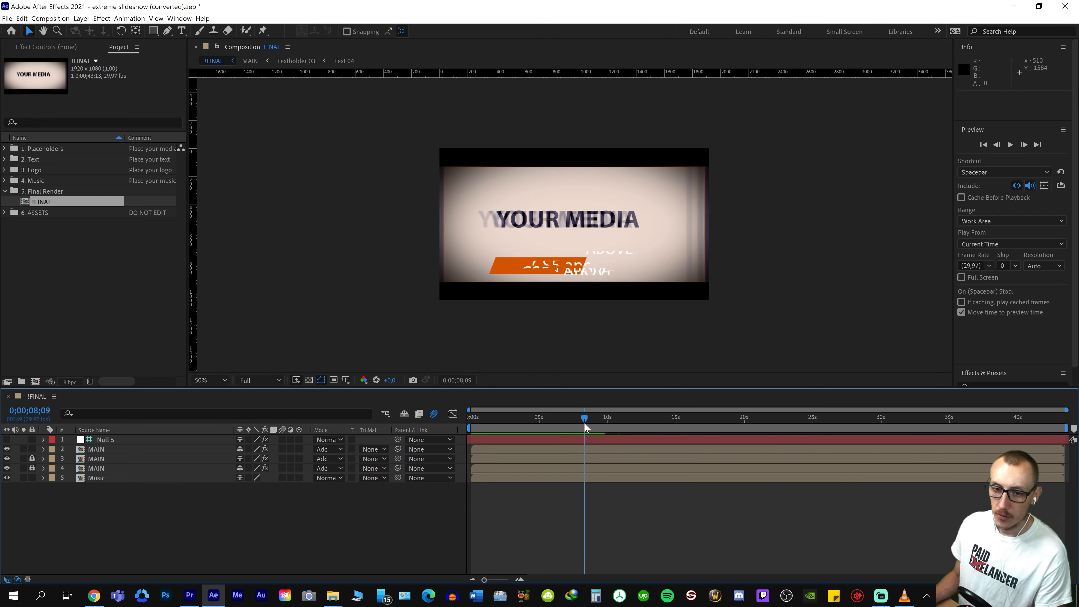
{"action": "mouse_move", "coordinate": [584, 422]}
{"action": "left_mouse_down"}
{"action": "mouse_move", "coordinate": [497, 419]}
{"action": "mouse_move", "coordinate": [553, 430]}
{"action": "mouse_move", "coordinate": [505, 416]}
{"action": "mouse_move", "coordinate": [481, 427]}
{"action": "mouse_move", "coordinate": [577, 425]}
{"action": "left_mouse_up"}
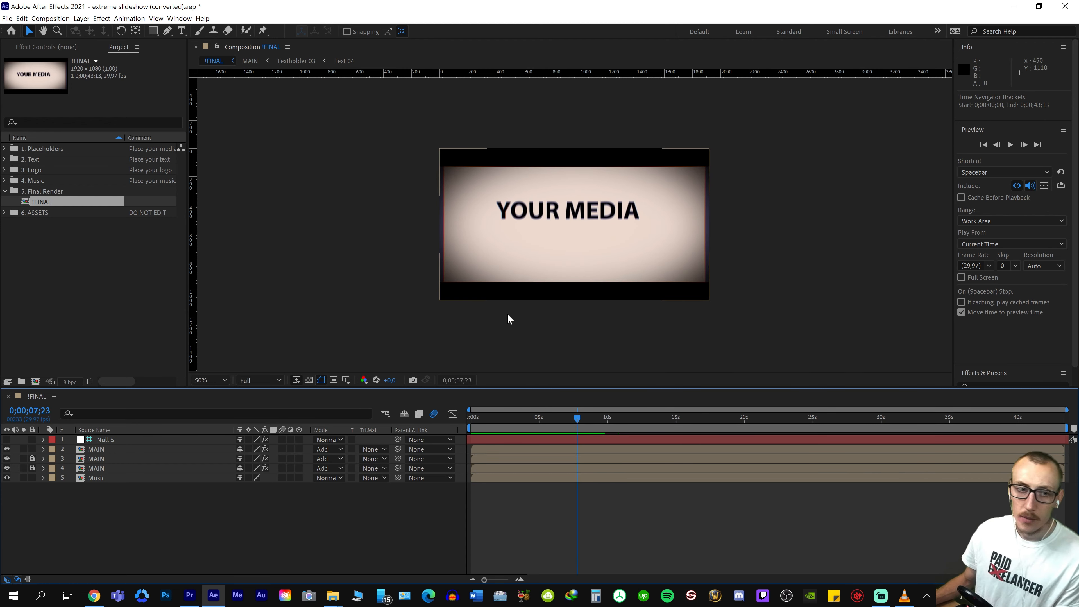
{"action": "key", "text": "Home"}
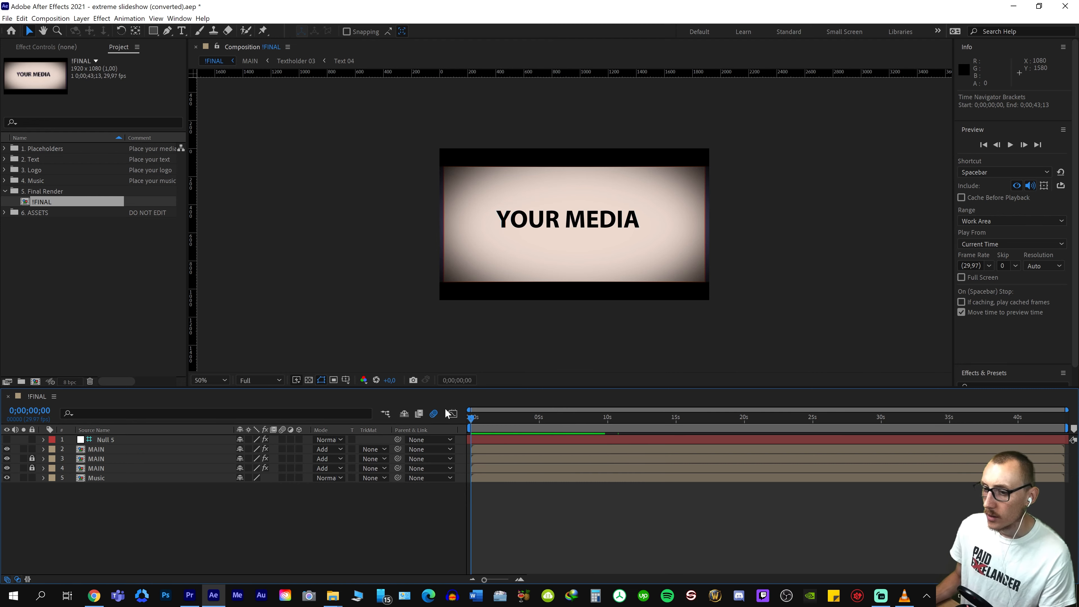
{"action": "mouse_move", "coordinate": [500, 423]}
{"action": "left_mouse_down"}
{"action": "mouse_move", "coordinate": [572, 430]}
{"action": "mouse_move", "coordinate": [517, 429]}
{"action": "left_mouse_up"}
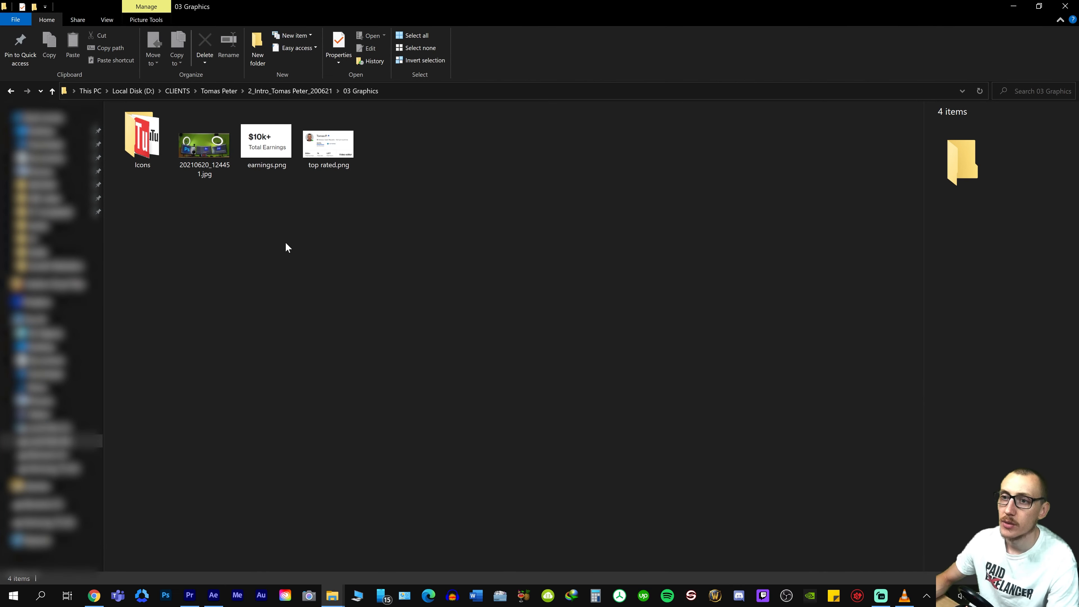
In File Explorer, copy all items from the 03 Graphics folder of the 2_Intro project
{"action": "left_click", "coordinate": [304, 91]}
{"action": "double_click", "coordinate": [162, 151]}
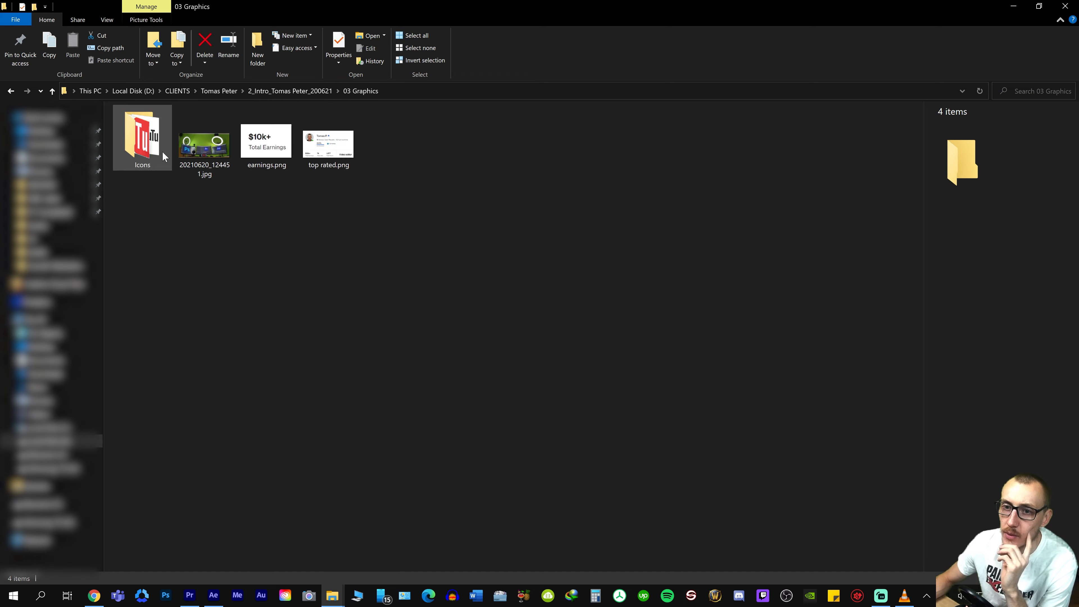
{"action": "key", "text": "ctrl+a"}
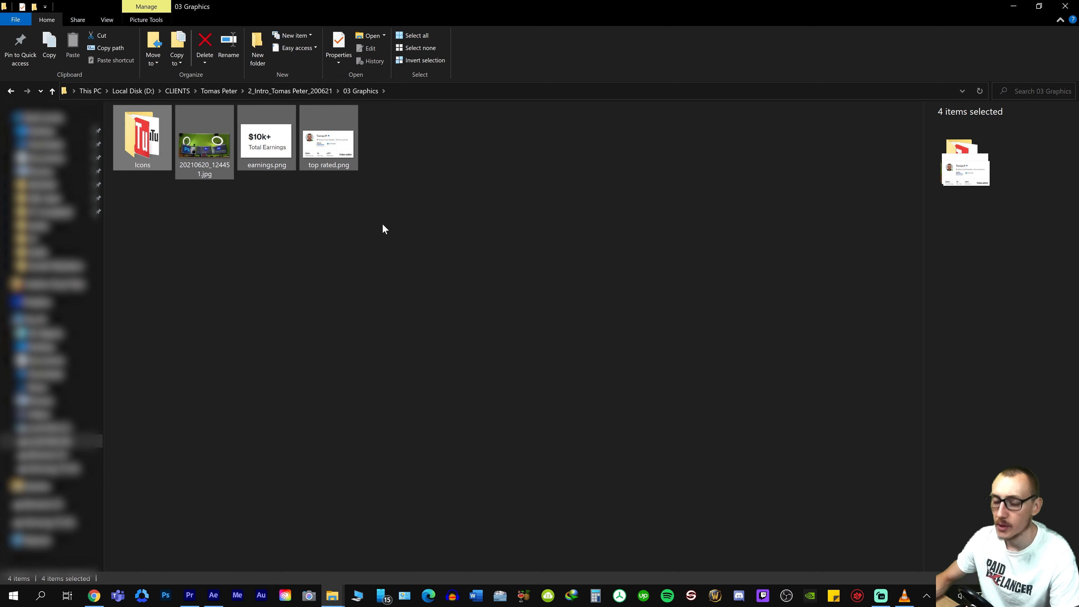
{"action": "key", "text": "ctrl+c"}
{"action": "left_click", "coordinate": [382, 227]}
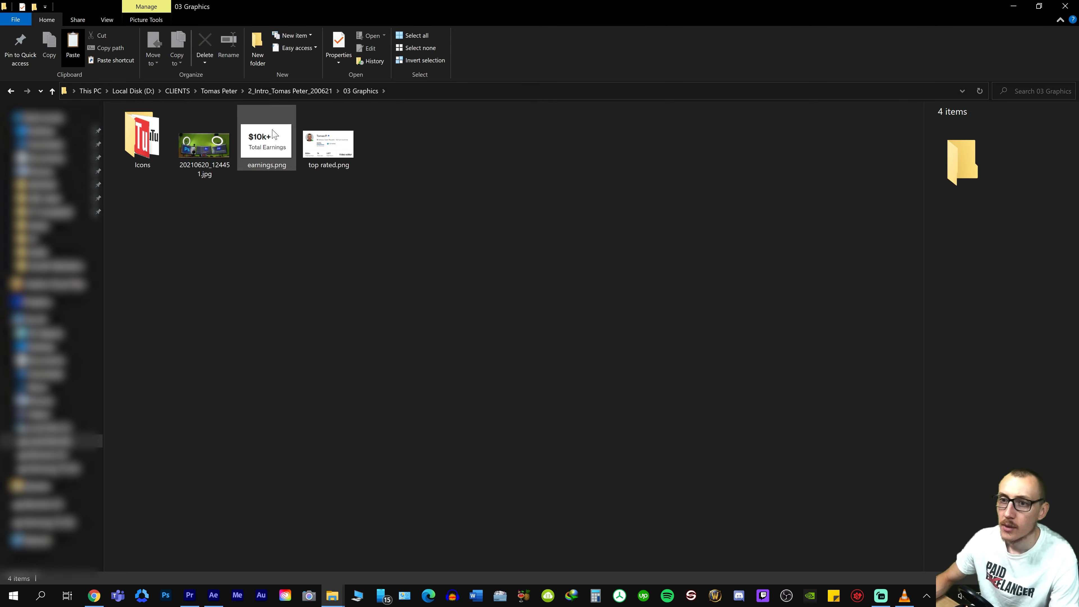
Paste the copied graphics into the 03 Graphics folder of project 16, How to Edit Custom Intro in After Effects Using Envato Template
{"action": "left_click", "coordinate": [214, 91]}
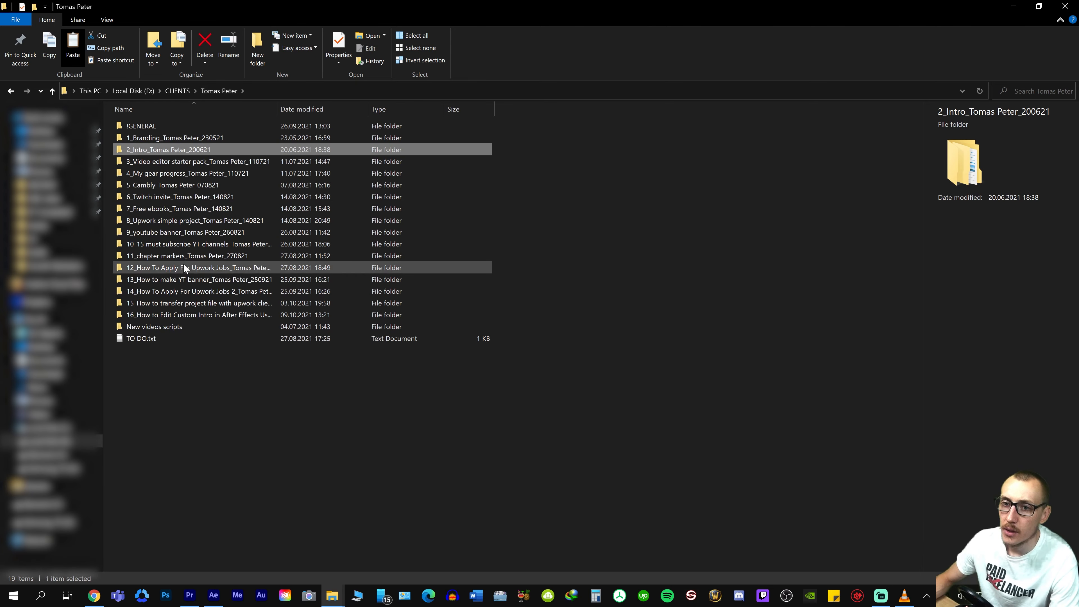
{"action": "double_click", "coordinate": [190, 315]}
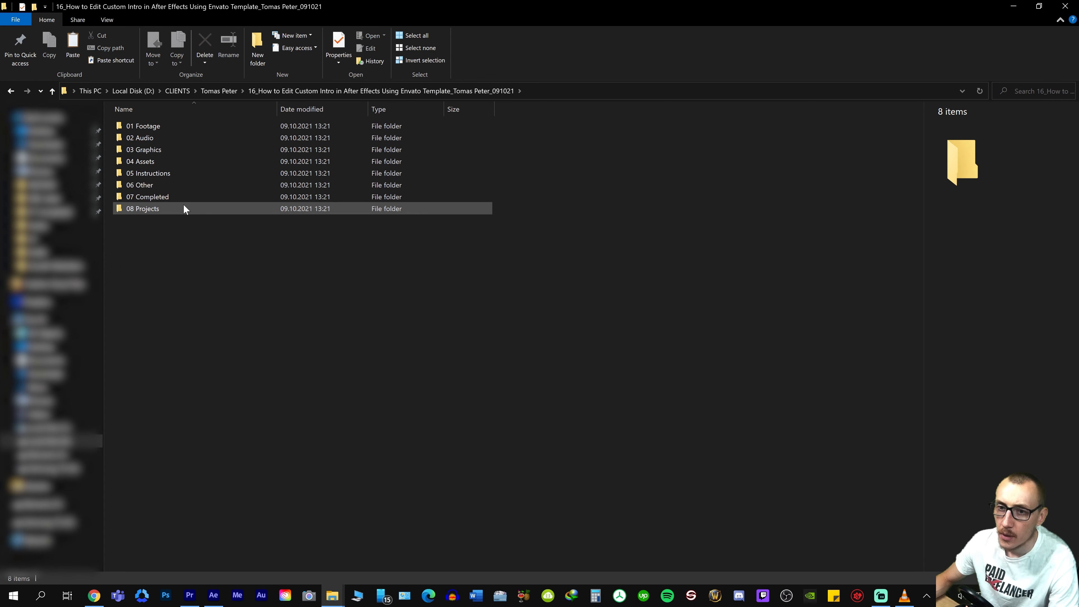
{"action": "double_click", "coordinate": [149, 148]}
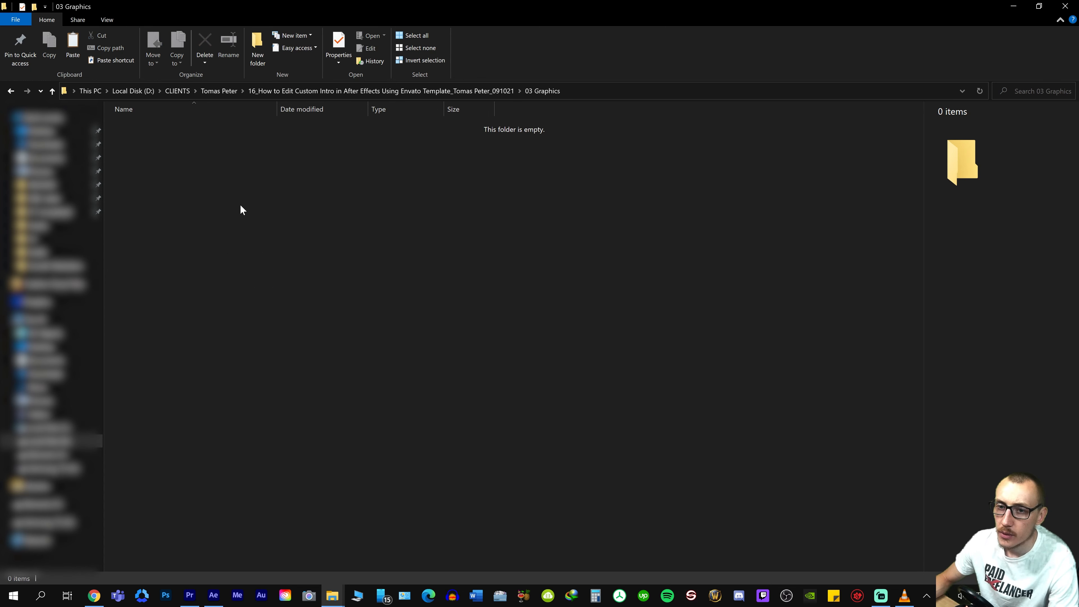
{"action": "key", "text": "ctrl+v"}
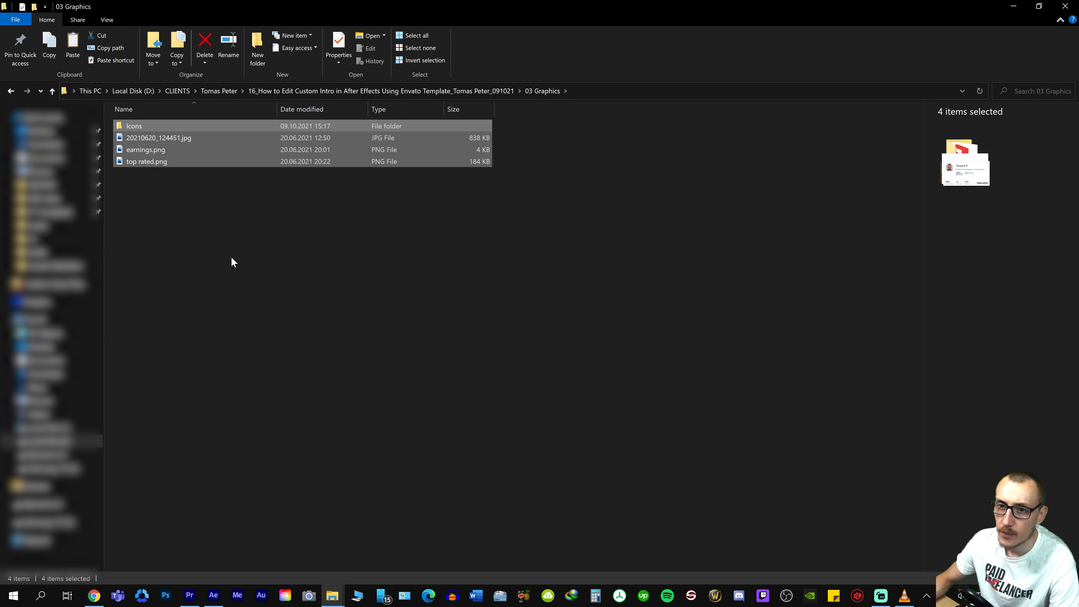
Show the contents of the 03 Graphics folder as thumbnail icons instead of a details list
{"action": "right_click", "coordinate": [245, 240]}
{"action": "mouse_move", "coordinate": [304, 248]}
{"action": "left_click", "coordinate": [453, 263]}
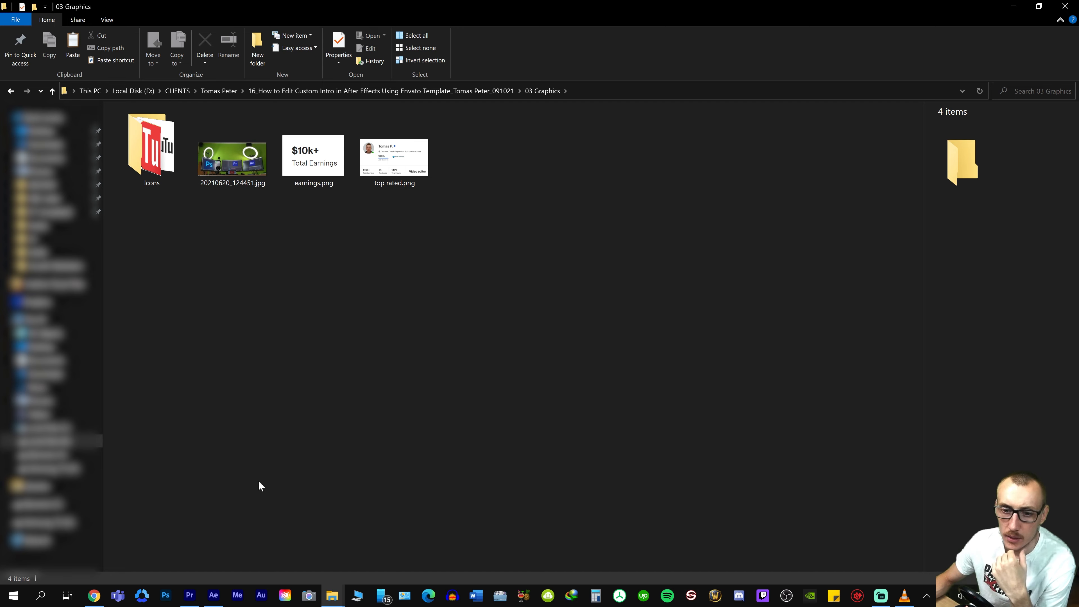
Switch back to After Effects and scrub the opening seconds of !FINAL to inspect its first placeholders
{"action": "left_click", "coordinate": [224, 593]}
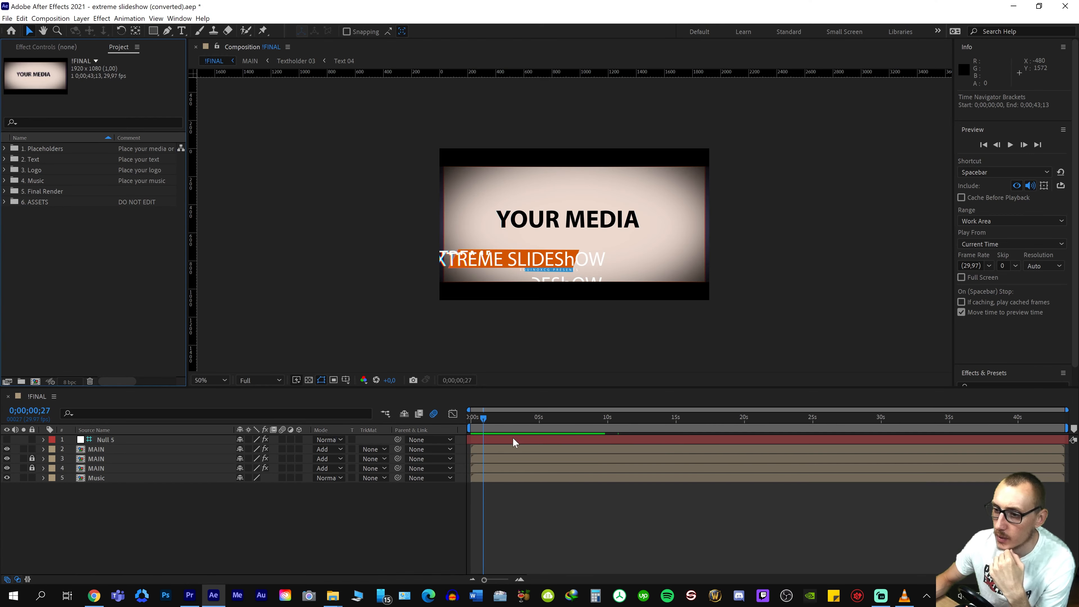
{"action": "left_click_drag", "start_coordinate": [524, 422], "coordinate": [502, 419]}
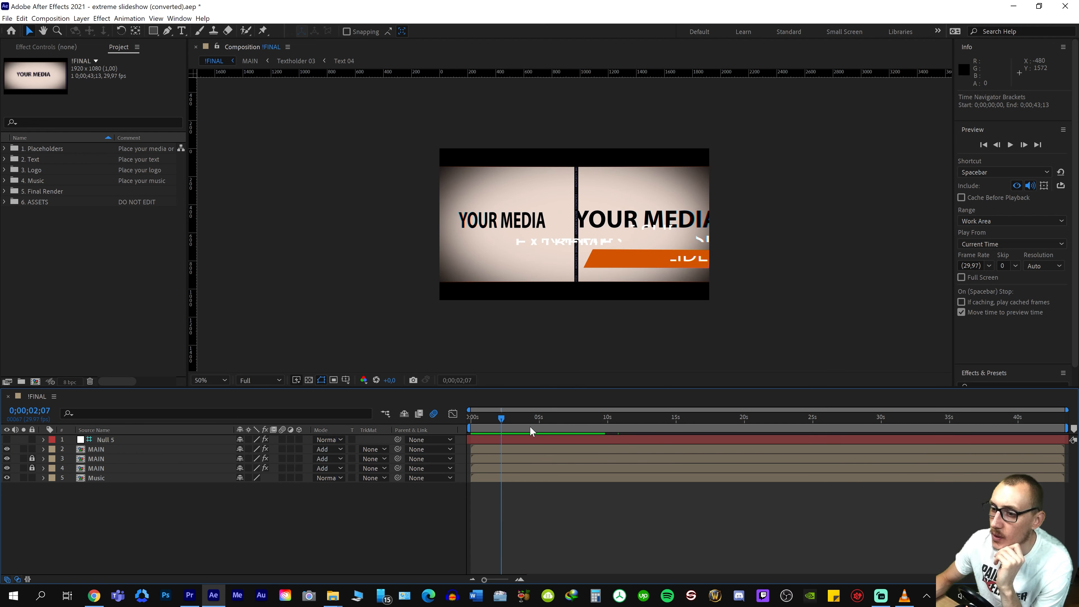
Inspect the three-placeholder shot near 3 seconds in !FINAL, fit the viewer to it, and open the unlocked MAIN precomp
{"action": "mouse_move", "coordinate": [514, 420]}
{"action": "left_mouse_down"}
{"action": "mouse_move", "coordinate": [538, 421]}
{"action": "mouse_move", "coordinate": [514, 421]}
{"action": "left_mouse_up"}
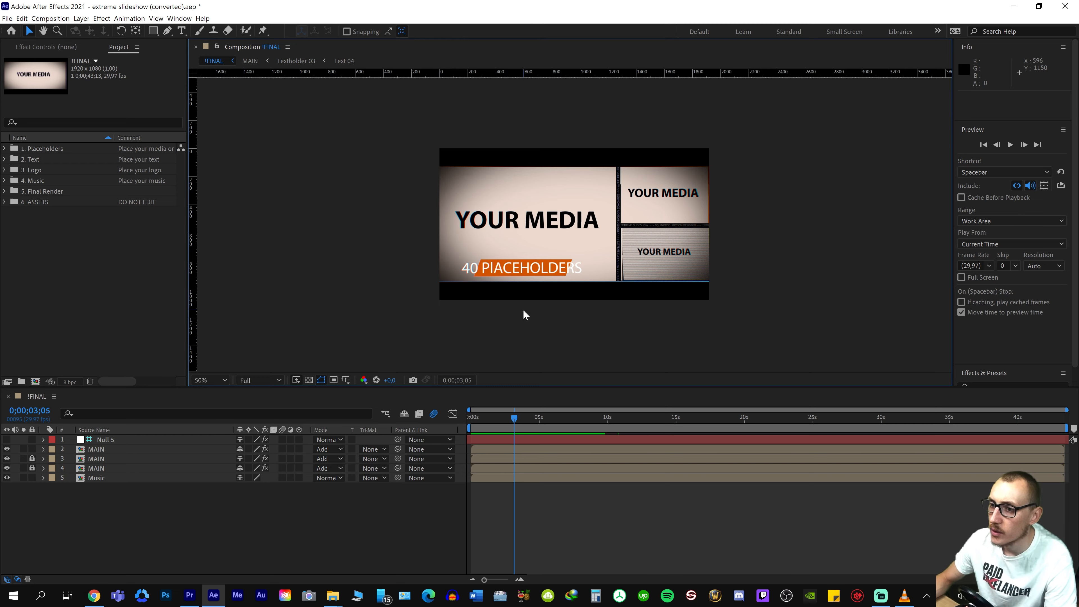
{"action": "key", "text": "shift+slash"}
{"action": "left_click", "coordinate": [97, 449]}
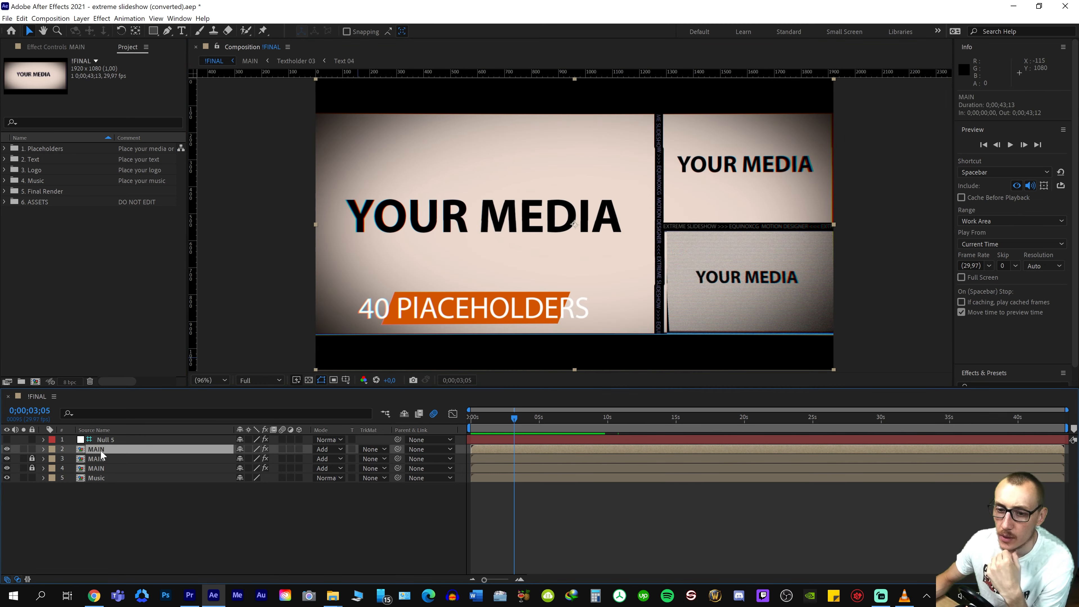
{"action": "double_click", "coordinate": [101, 450]}
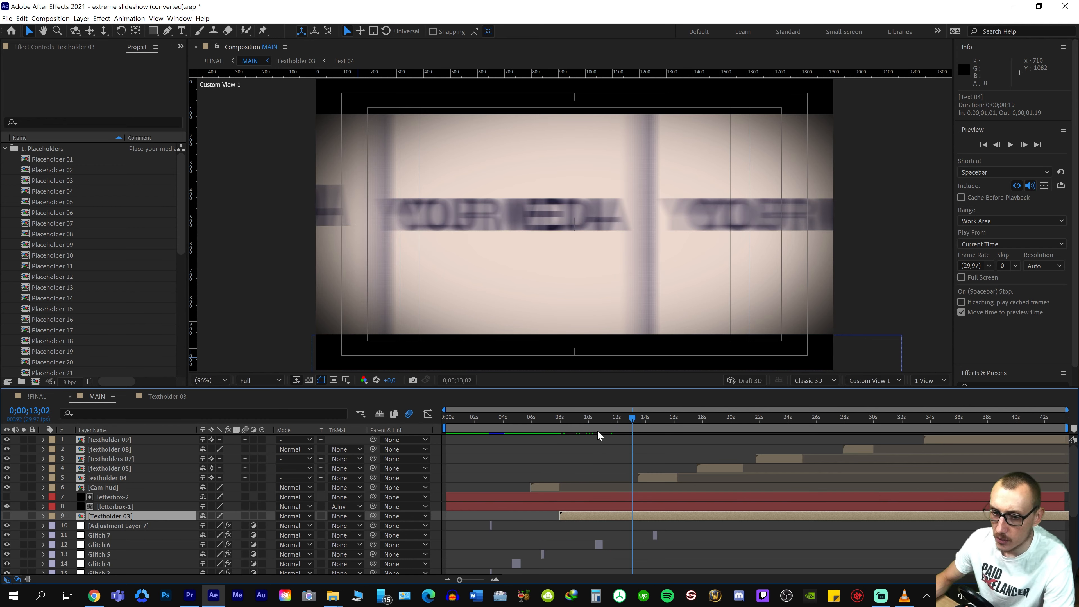
Inspect MAIN around 10 seconds and the Textholder 03 precomp, then return to !FINAL
{"action": "left_click", "coordinate": [590, 428]}
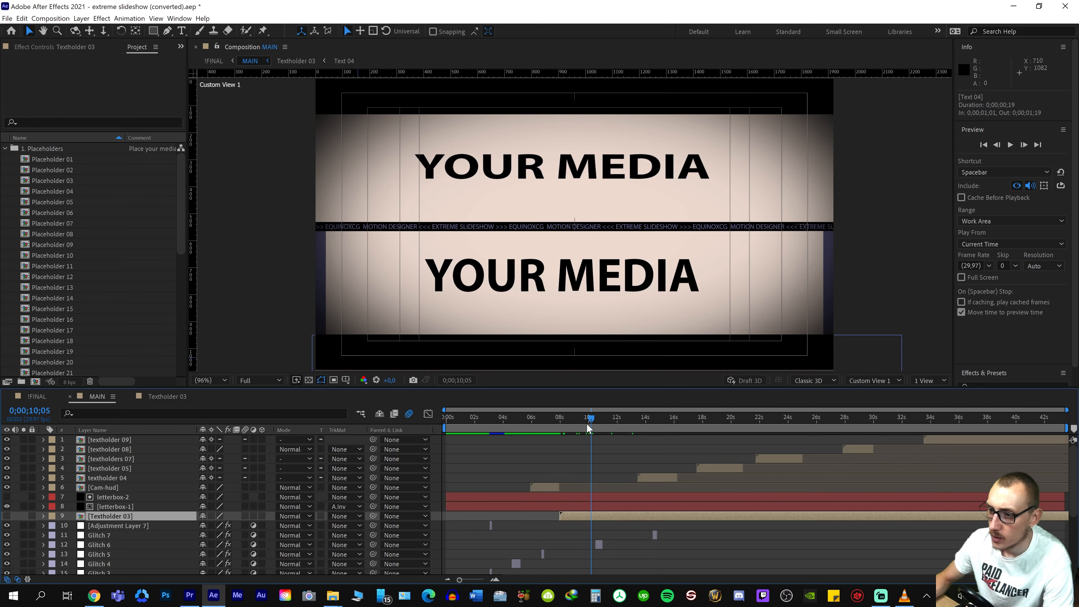
{"action": "left_click", "coordinate": [584, 426]}
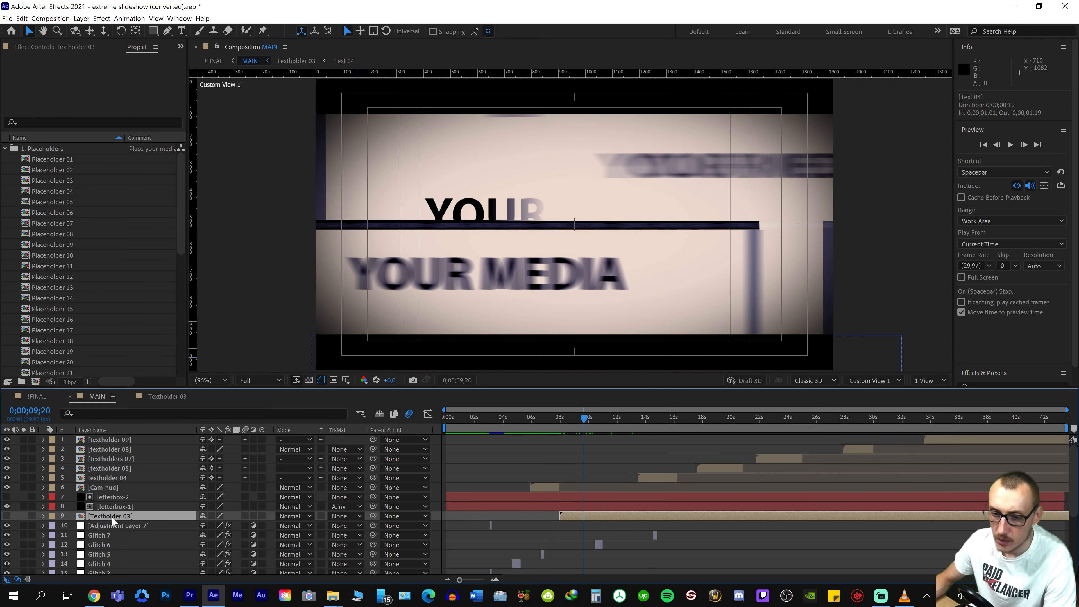
{"action": "left_click", "coordinate": [169, 395]}
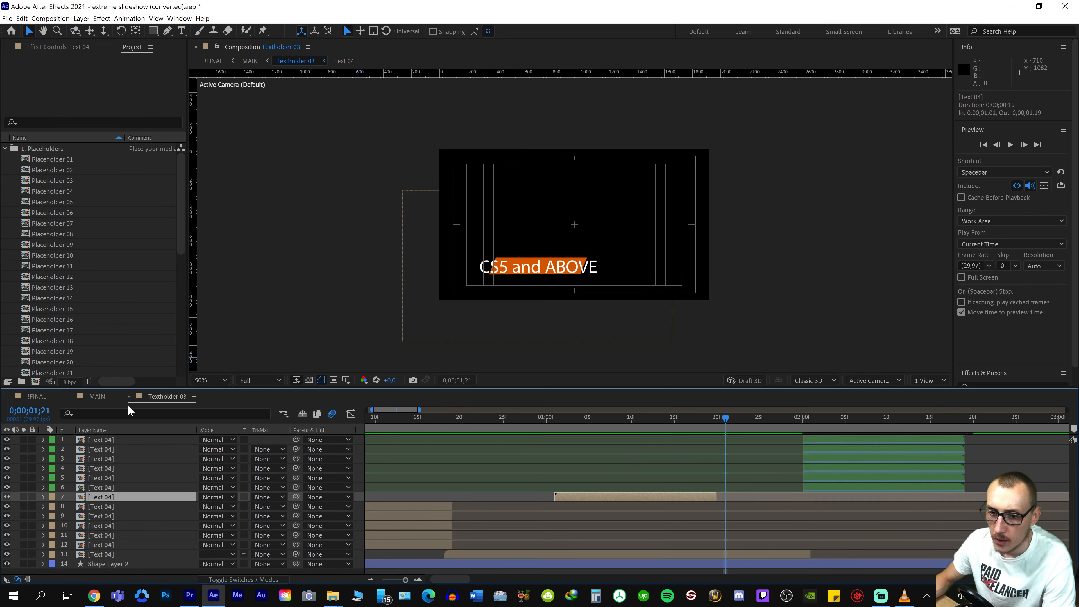
{"action": "left_click", "coordinate": [97, 397]}
{"action": "left_click", "coordinate": [37, 396]}
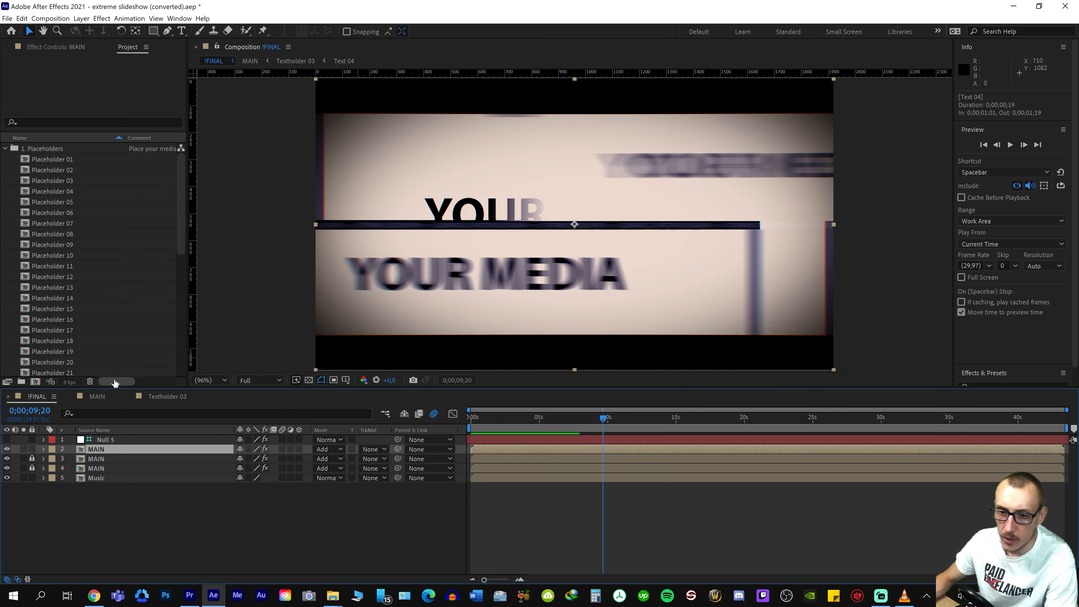
In MAIN, toggle the visibility of Textholder 03 to compare the frame with and without its text, leaving the layer hidden
{"action": "double_click", "coordinate": [99, 451]}
{"action": "scroll", "coordinate": [133, 532], "scroll_direction": "down", "scroll_amount": 3}
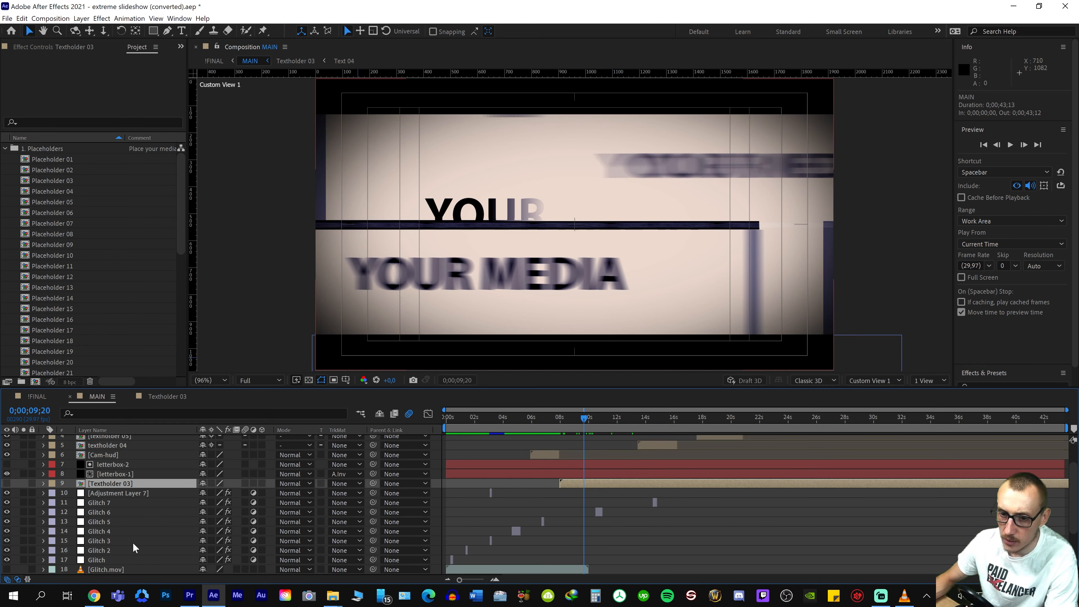
{"action": "scroll", "coordinate": [122, 485], "scroll_direction": "up", "scroll_amount": 2}
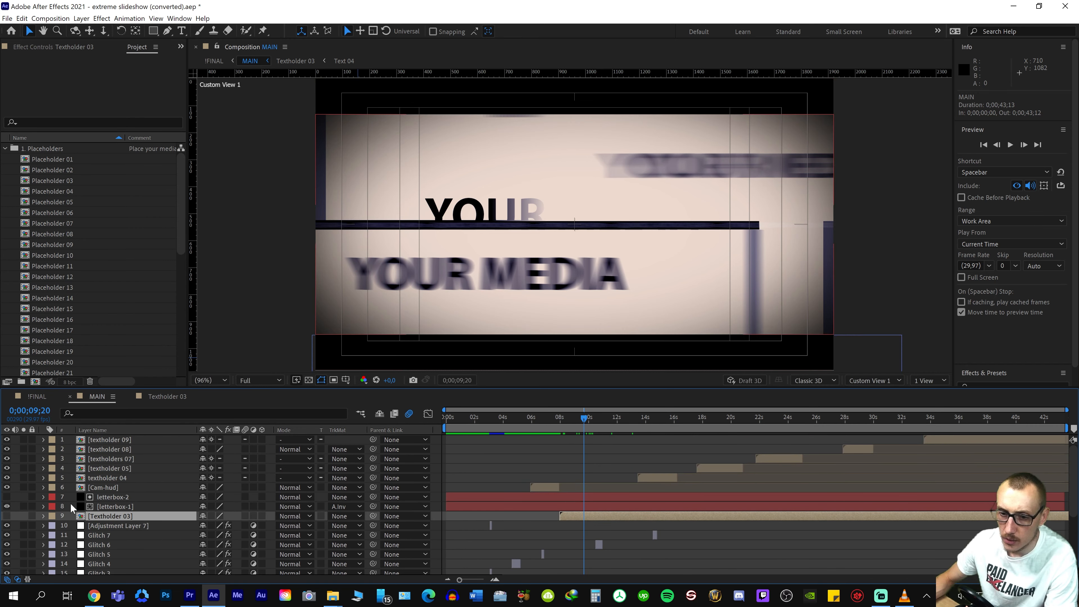
{"action": "left_click", "coordinate": [7, 516]}
{"action": "left_click", "coordinate": [7, 516]}
{"action": "left_click", "coordinate": [6, 516]}
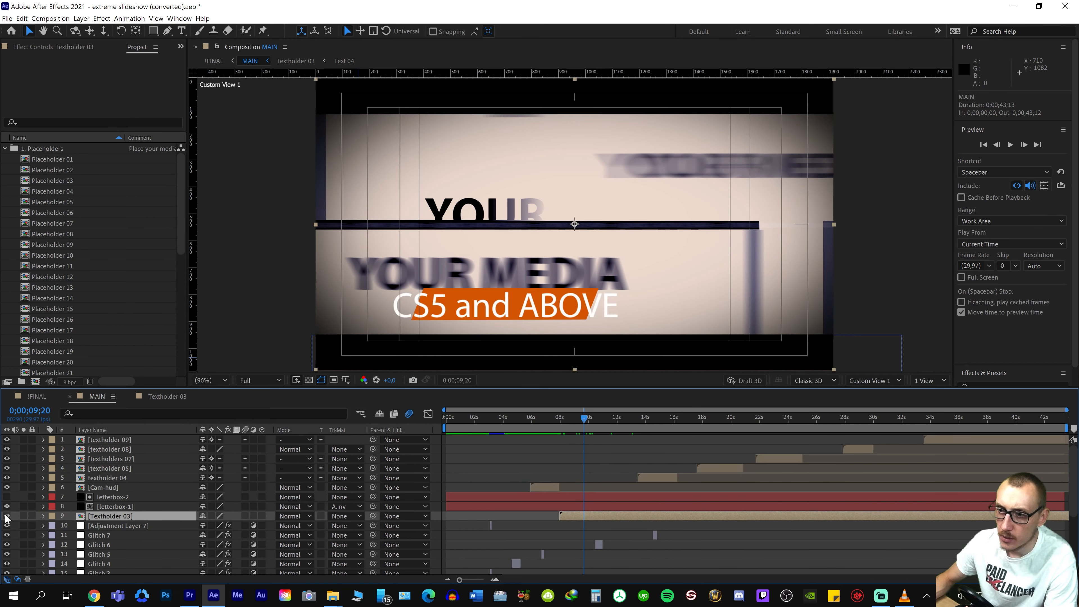
{"action": "left_click", "coordinate": [7, 516]}
{"action": "left_click_drag", "start_coordinate": [578, 423], "coordinate": [492, 423]}
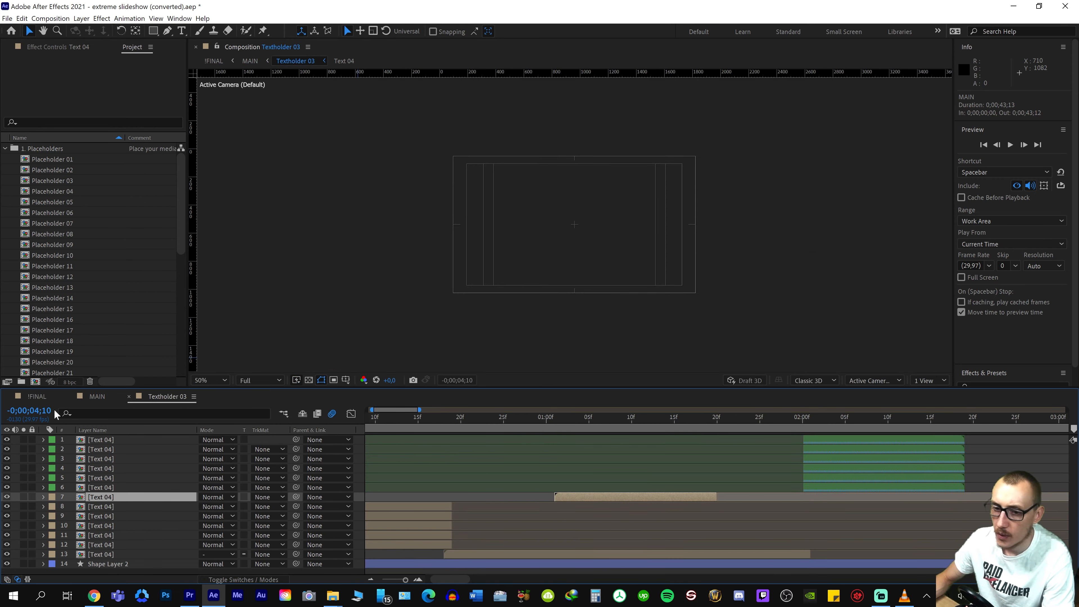
Play !FINAL from the start through the first five seconds to spot the remaining template text
{"action": "left_click", "coordinate": [36, 396]}
{"action": "left_click_drag", "start_coordinate": [519, 419], "coordinate": [456, 419]}
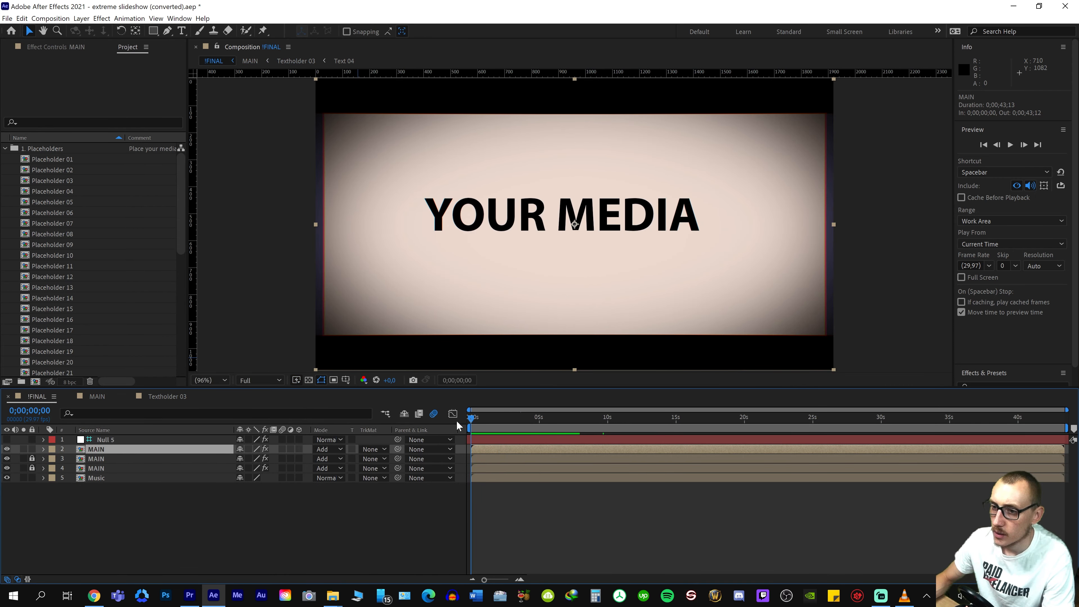
{"action": "key", "text": "space"}
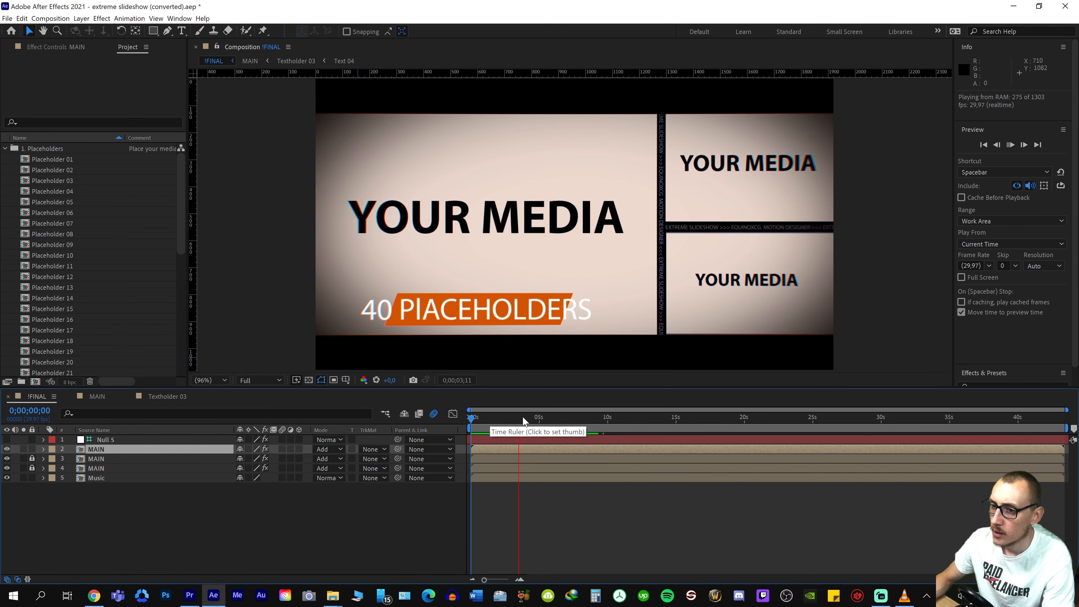
{"action": "key", "text": "space"}
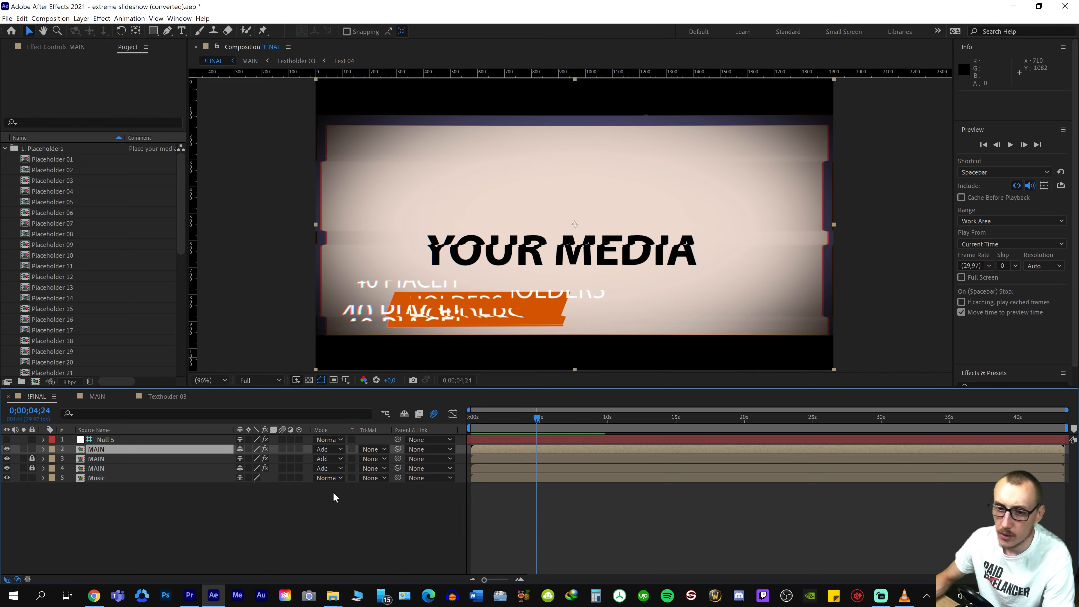
Hide the textholder 01 layer in the MAIN composition to remove the opening title text
{"action": "double_click", "coordinate": [123, 446]}
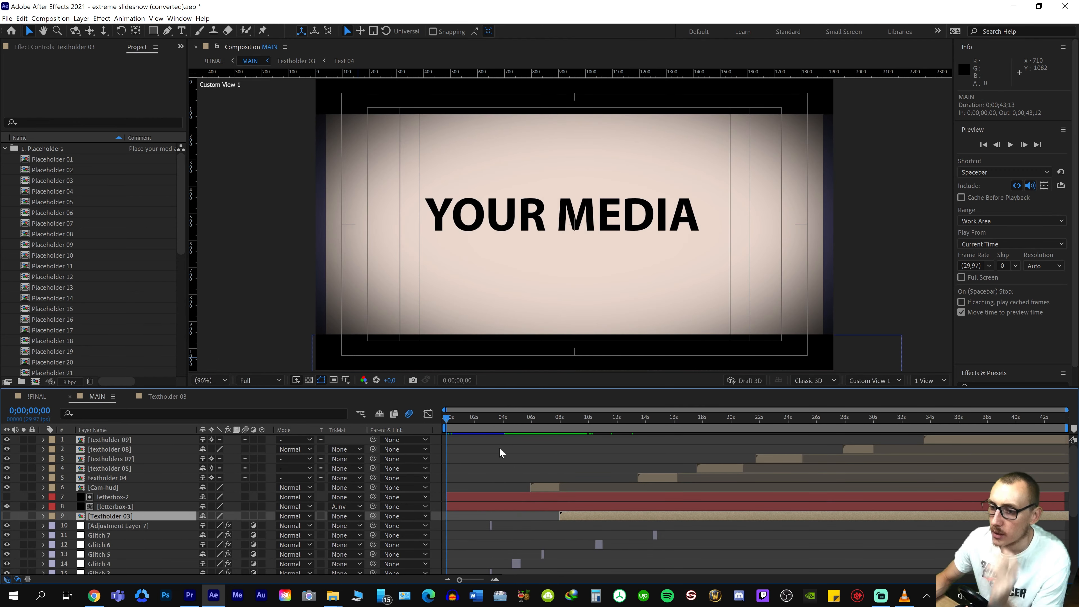
{"action": "scroll", "coordinate": [486, 469], "scroll_direction": "down", "scroll_amount": 5}
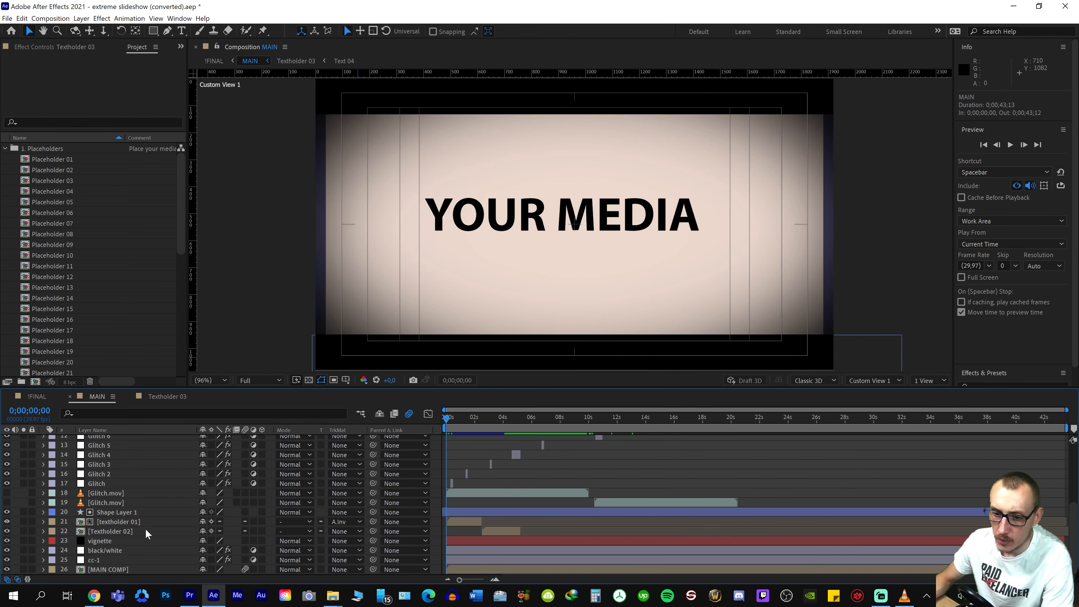
{"action": "left_click", "coordinate": [143, 521]}
{"action": "key", "text": "space"}
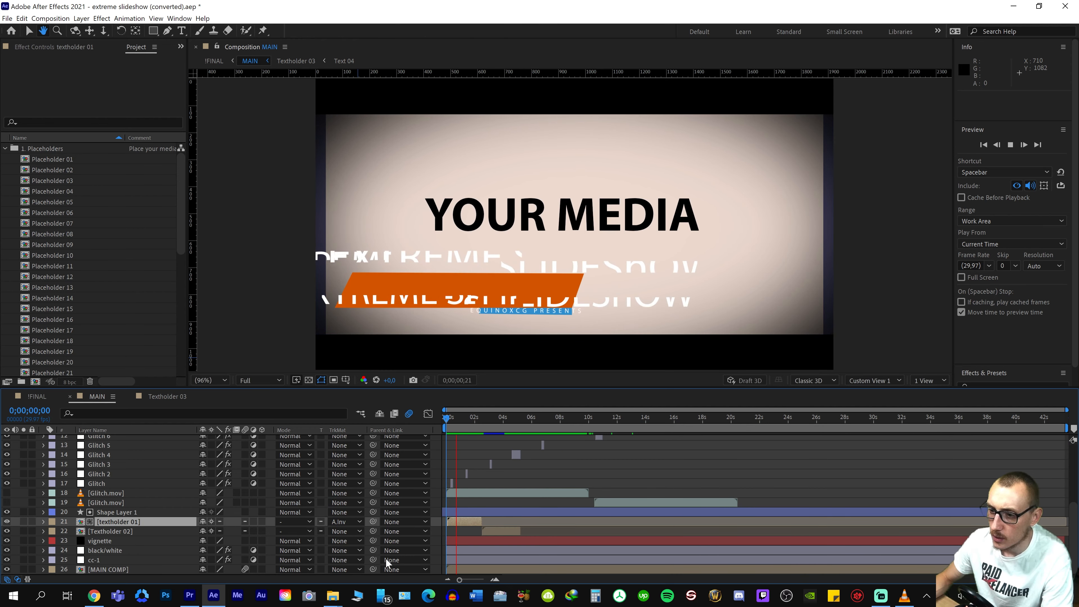
{"action": "key", "text": "space"}
{"action": "left_click", "coordinate": [6, 522]}
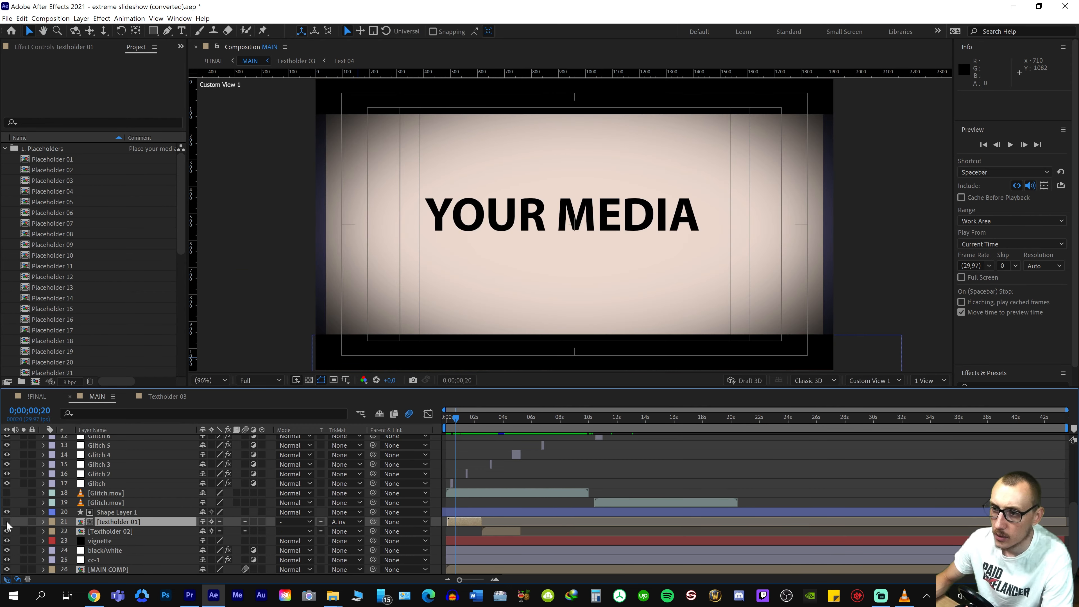
Preview MAIN past the opening and hide the Textholder 02 layer that carries the 40 placeholders caption
{"action": "key", "text": "space"}
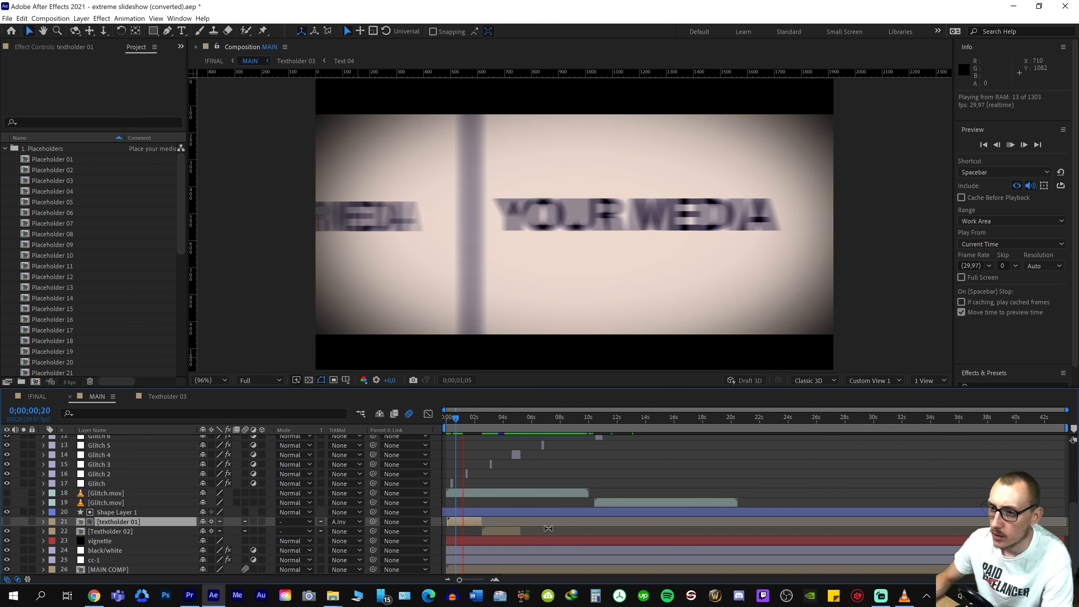
{"action": "left_click", "coordinate": [494, 419]}
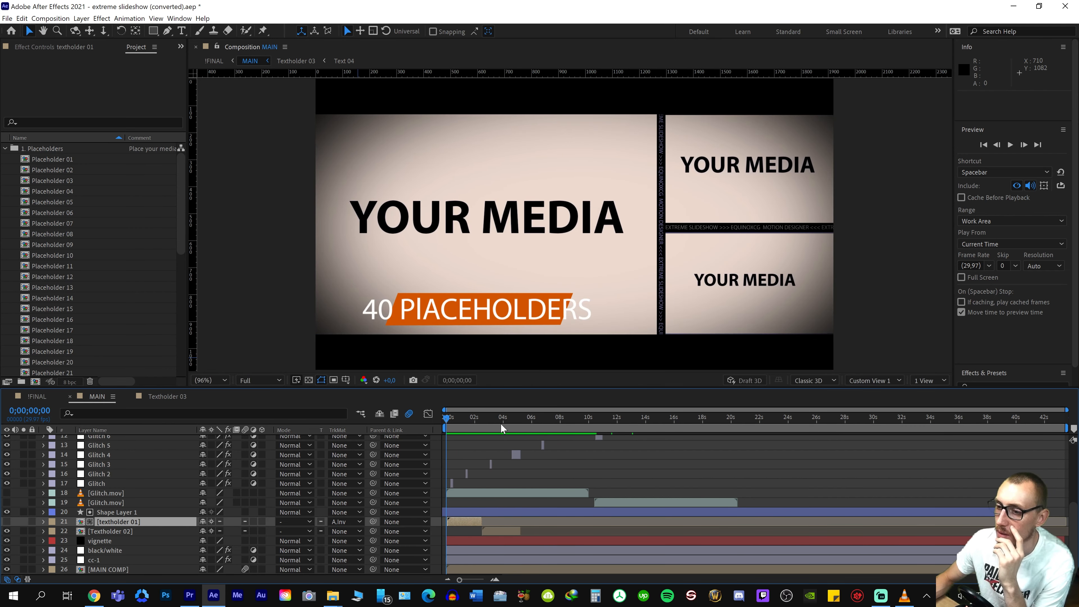
{"action": "left_click", "coordinate": [501, 423]}
{"action": "left_click", "coordinate": [110, 531]}
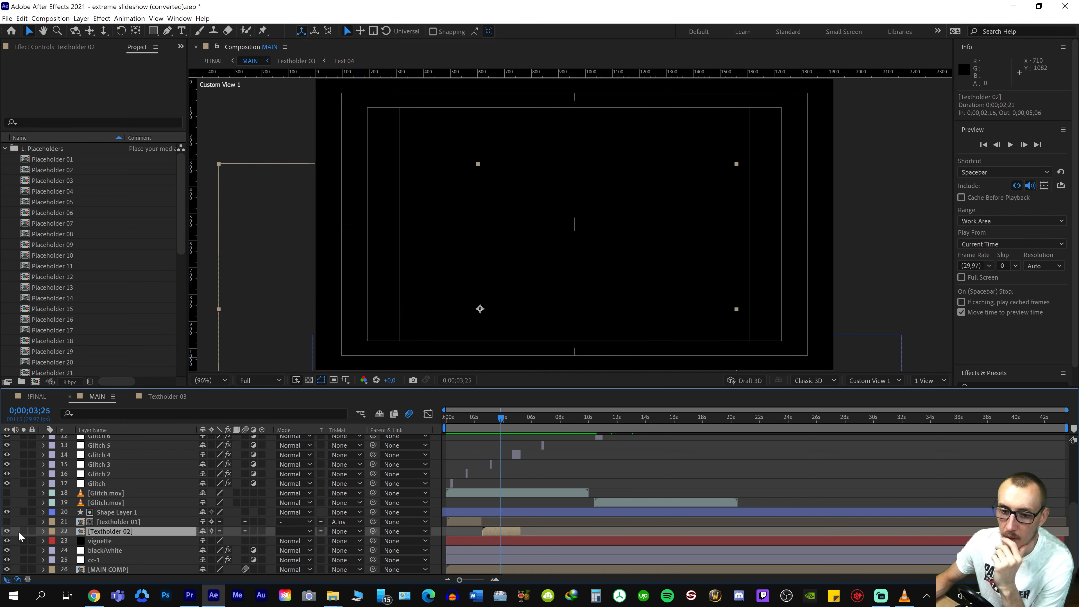
{"action": "left_click", "coordinate": [5, 532]}
Preview the first three seconds of !FINAL from the start to check the intro without its text overlays
{"action": "left_click", "coordinate": [477, 426]}
{"action": "key", "text": "space"}
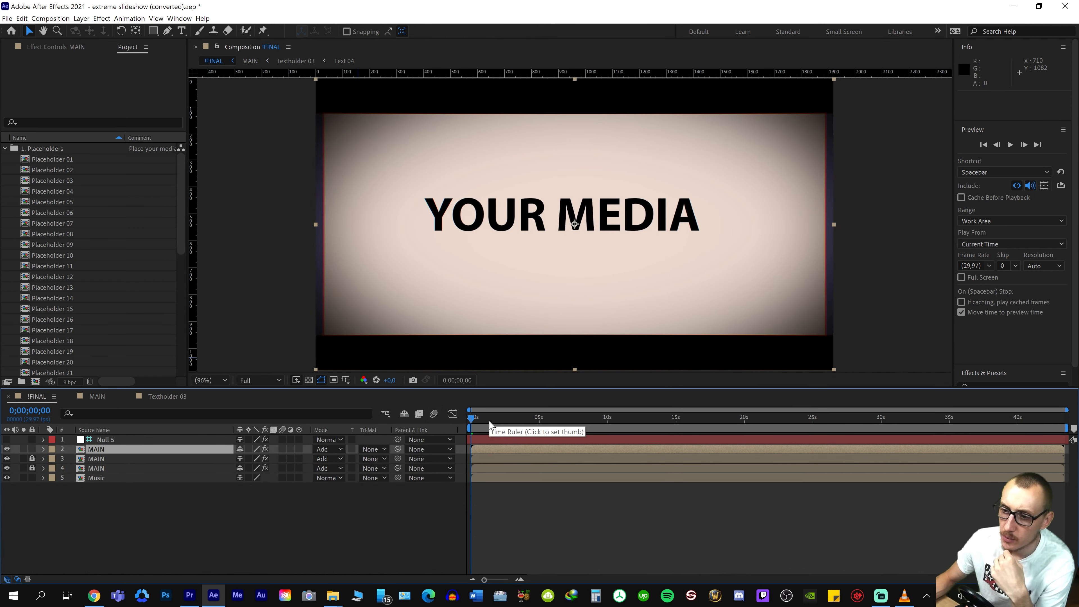
{"action": "key", "text": "space"}
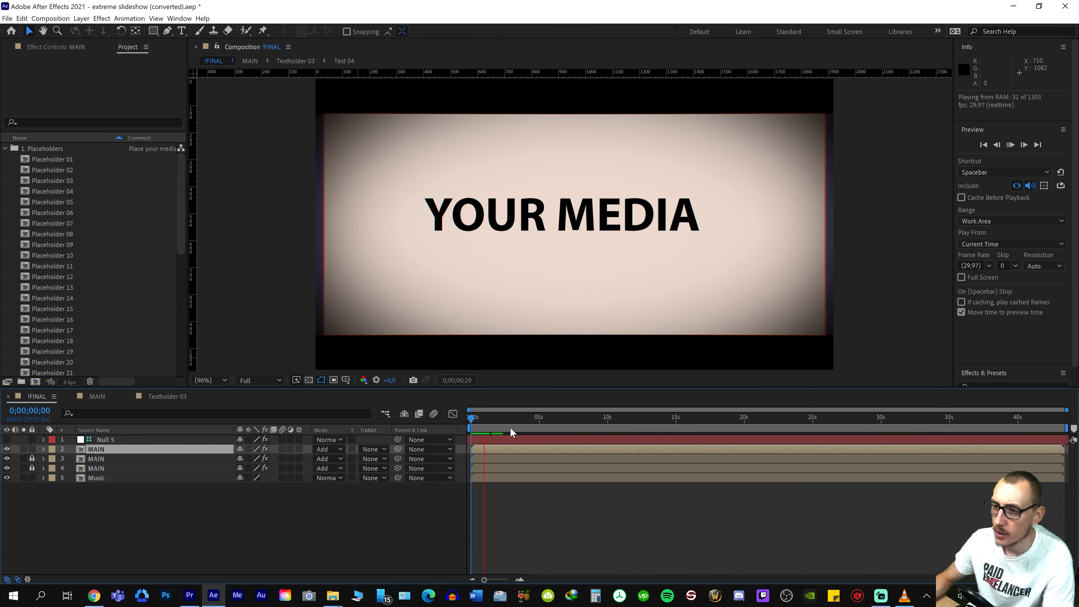
{"action": "left_click", "coordinate": [492, 420]}
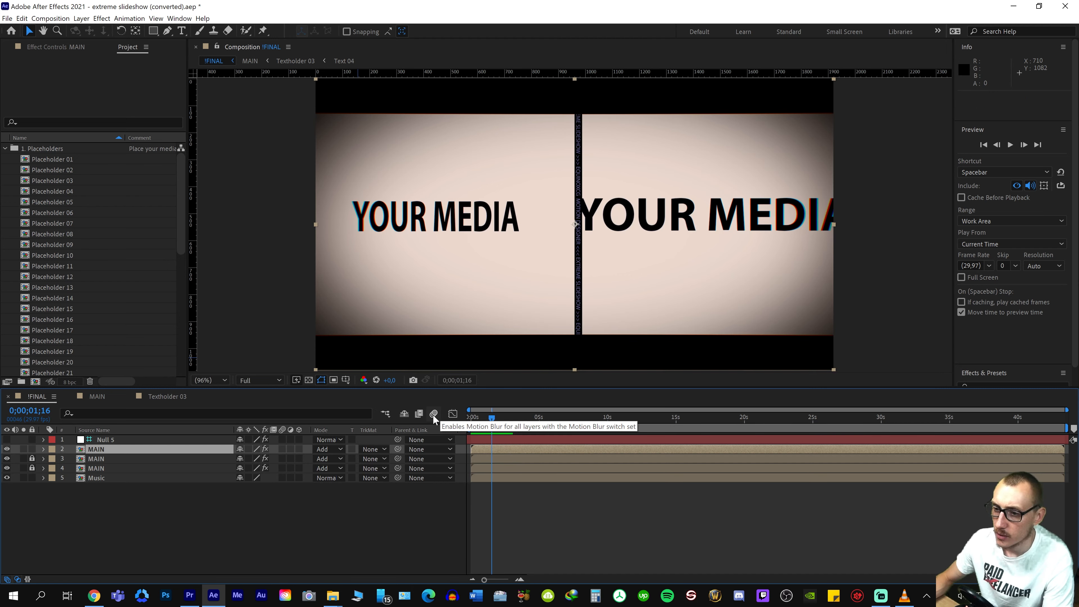
{"action": "left_click_drag", "start_coordinate": [495, 418], "coordinate": [468, 429]}
{"action": "key", "text": "space"}
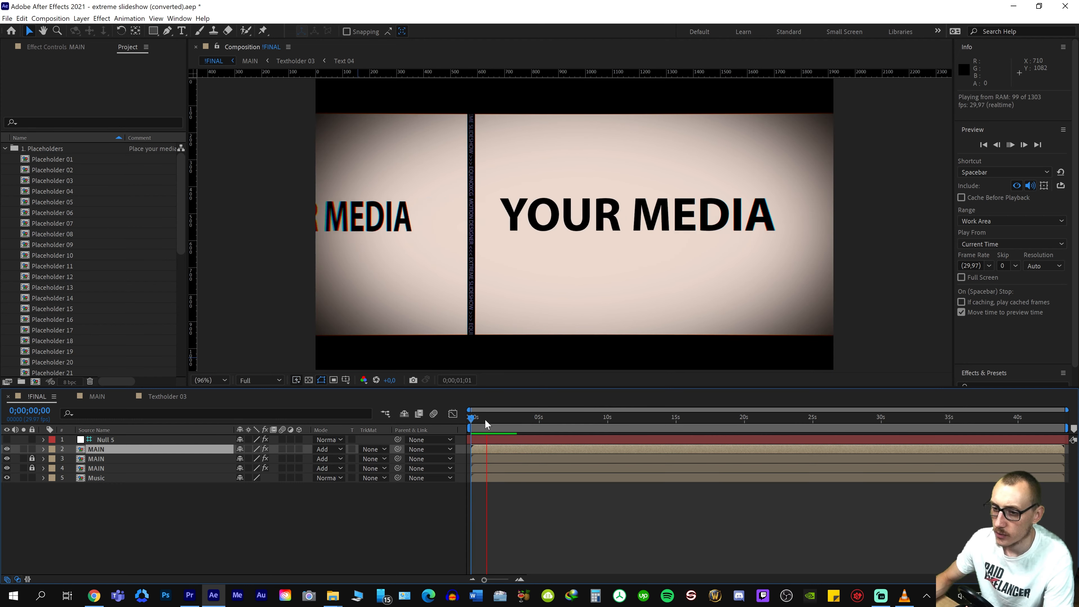
{"action": "key", "text": "space"}
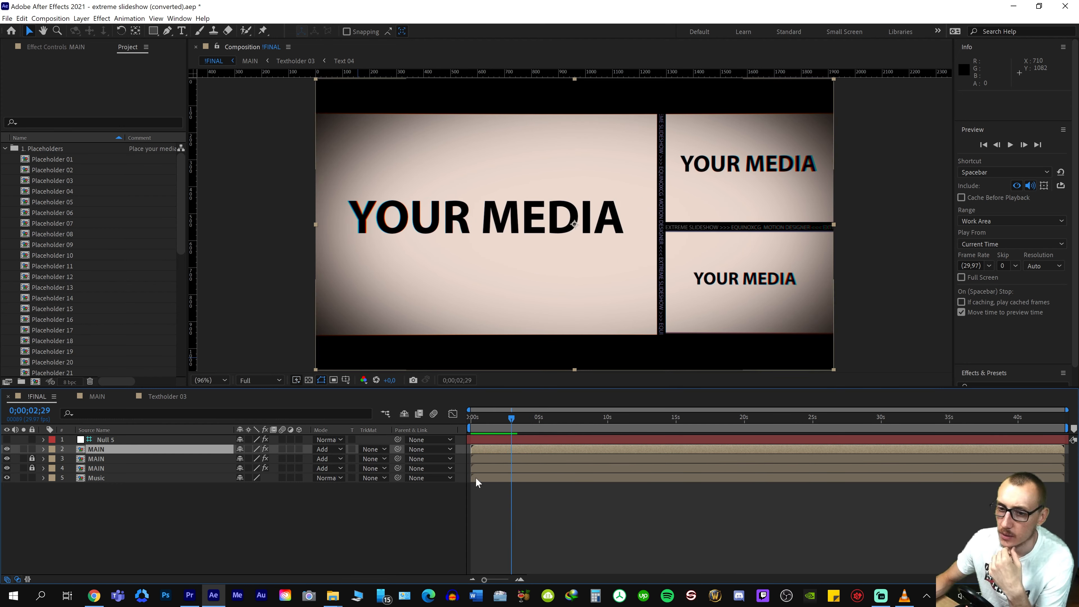
Play the MAIN composition through its first ten seconds and return the playhead to the opening placeholder
{"action": "left_click", "coordinate": [98, 393]}
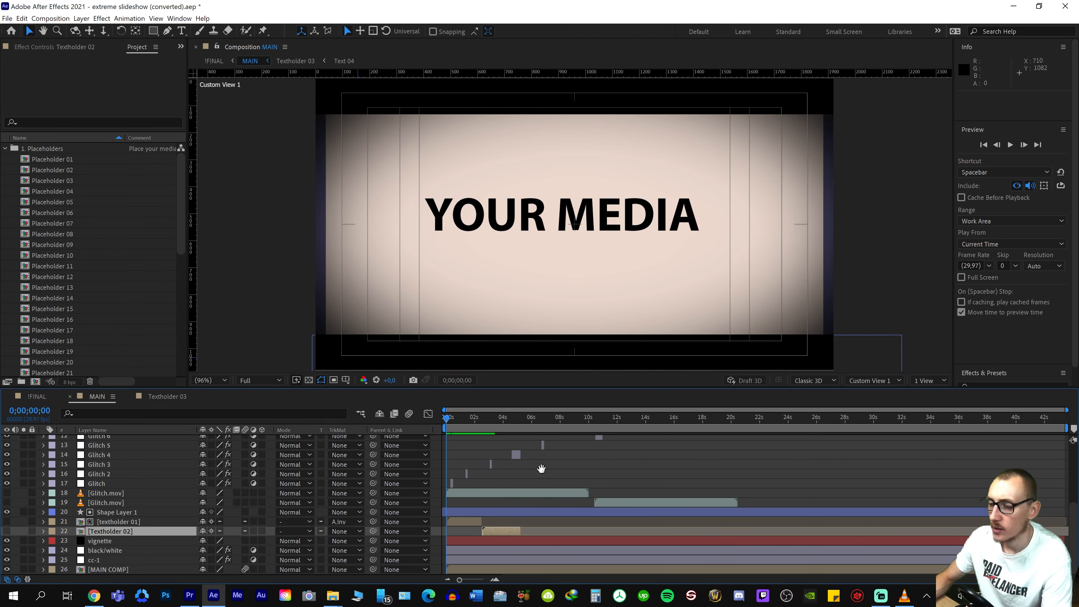
{"action": "key", "text": "space"}
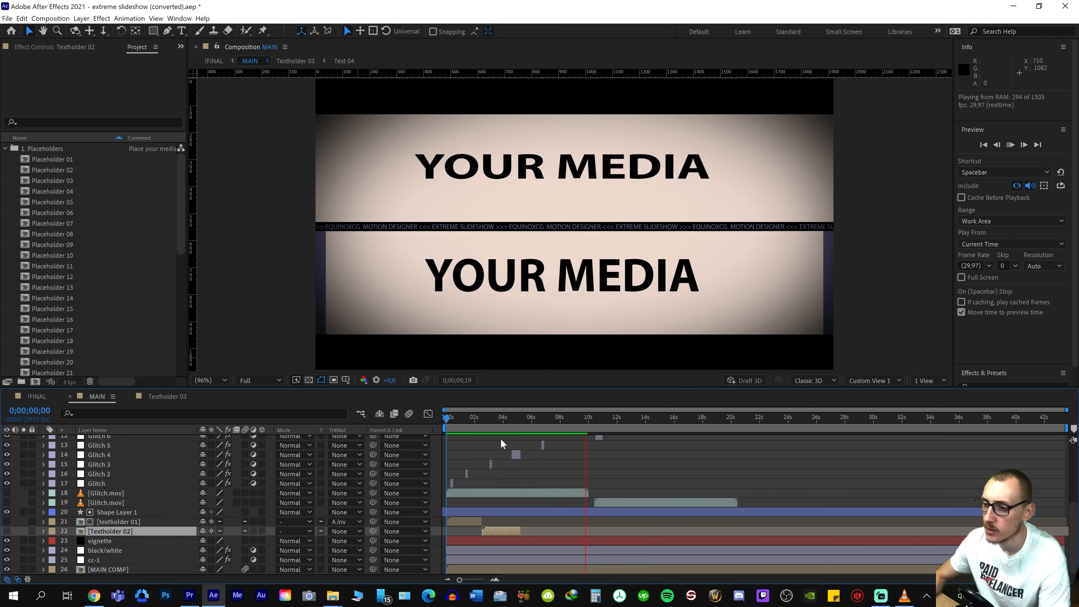
{"action": "left_click", "coordinate": [446, 420]}
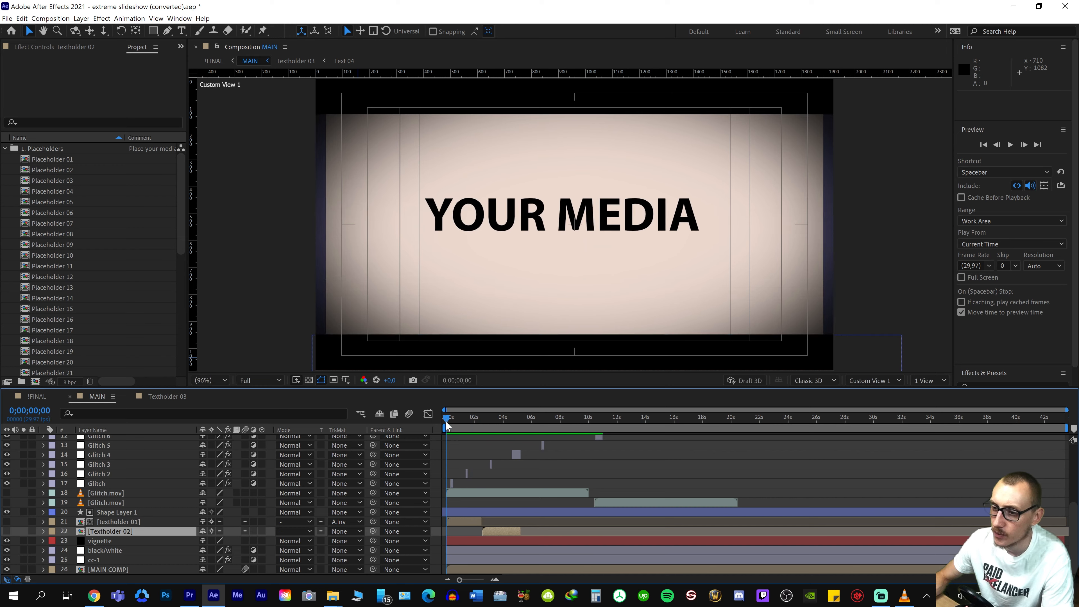
{"action": "left_click_drag", "start_coordinate": [473, 424], "coordinate": [452, 426]}
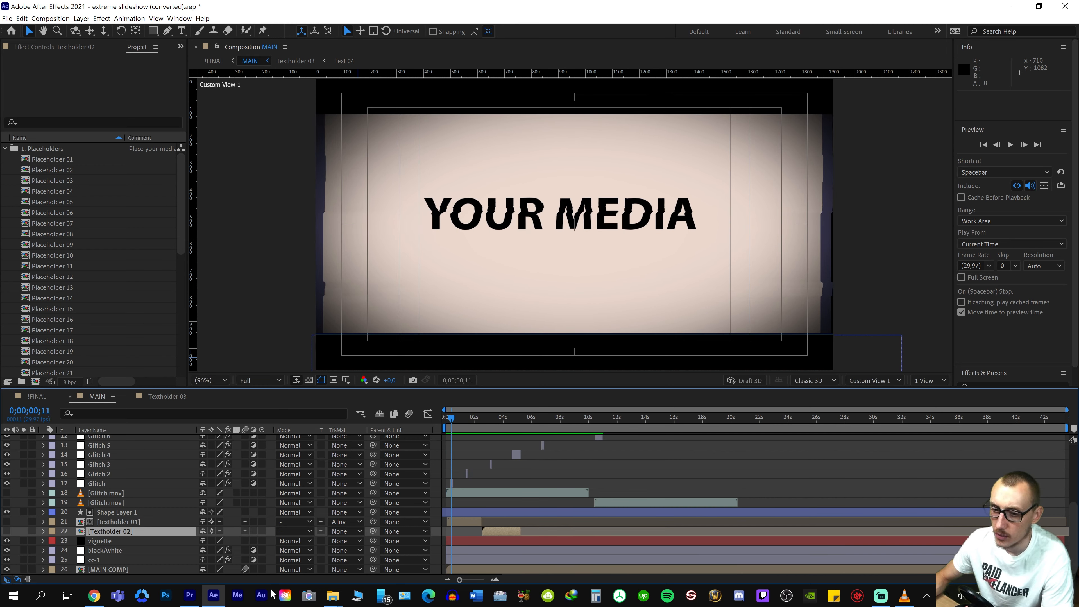
Create a new root-level project folder named my media for the intro's own footage
{"action": "mouse_move", "coordinate": [334, 598]}
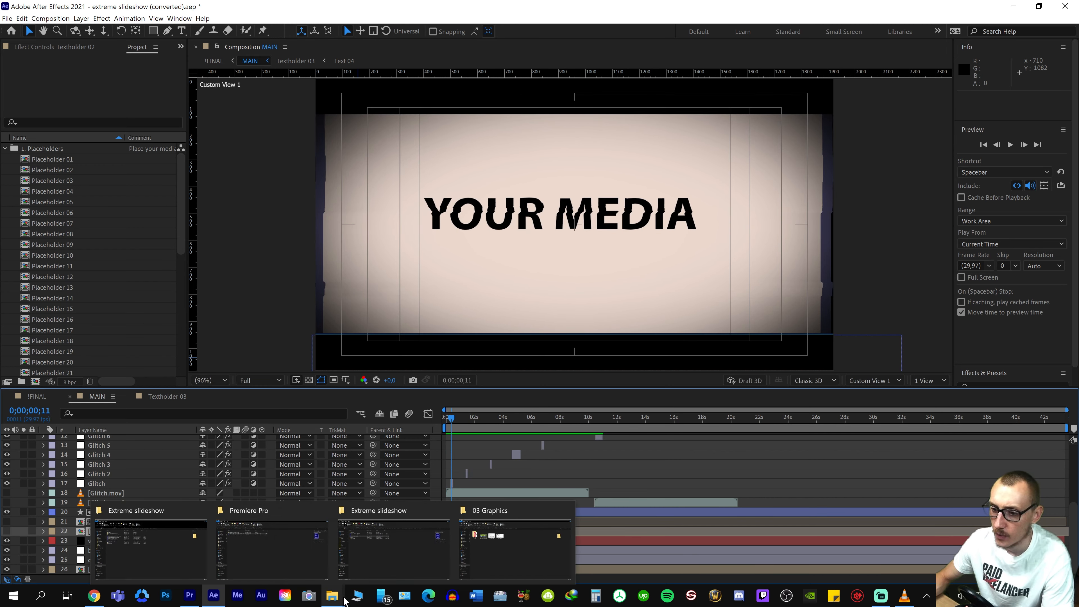
{"action": "left_click", "coordinate": [6, 148]}
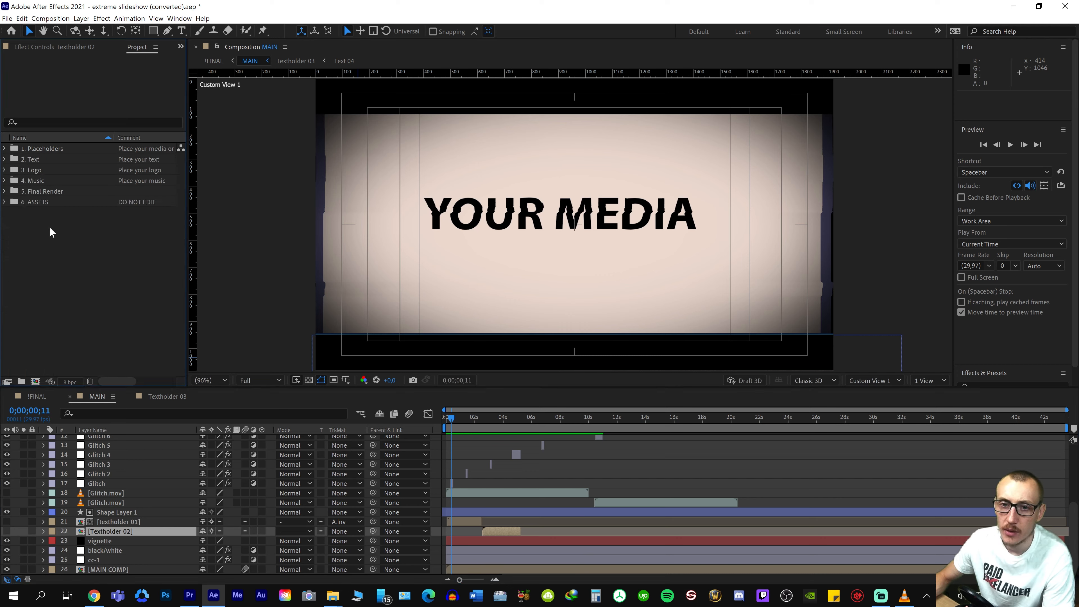
{"action": "right_click", "coordinate": [78, 244]}
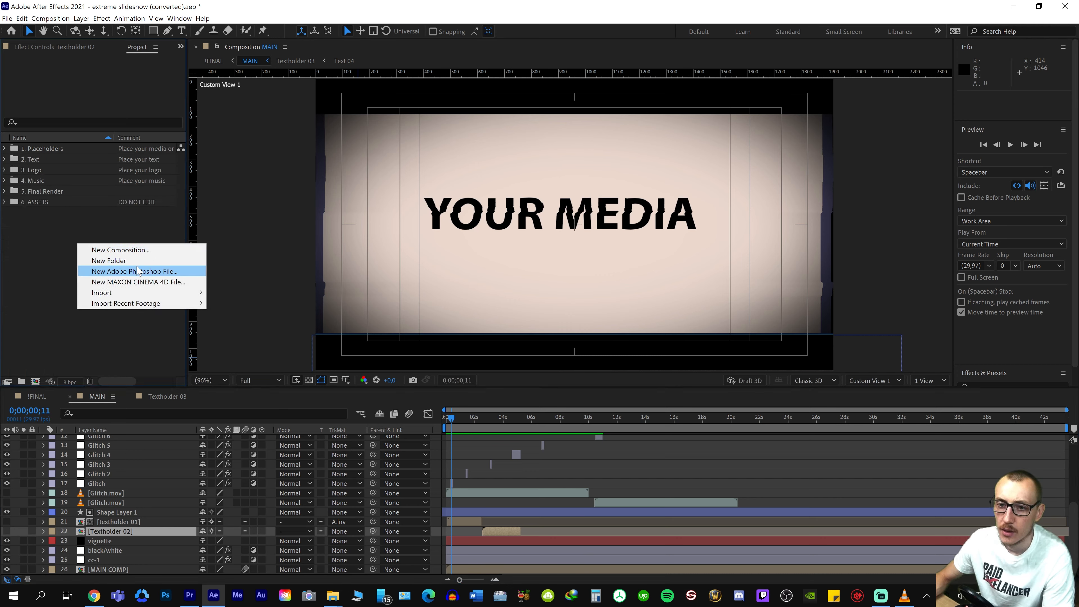
{"action": "left_click", "coordinate": [127, 261]}
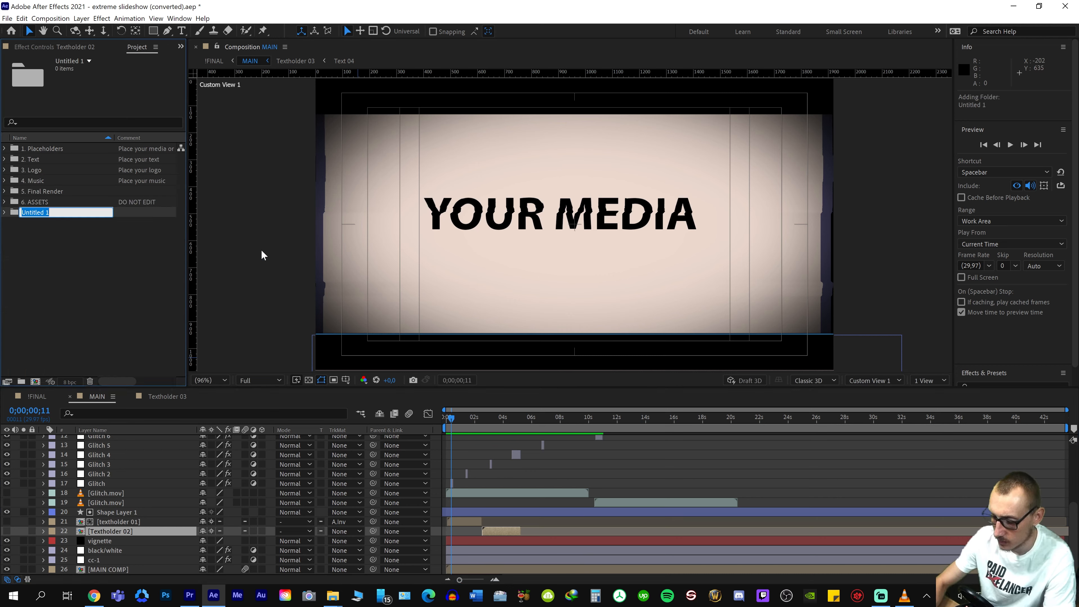
{"action": "type", "text": "my"}
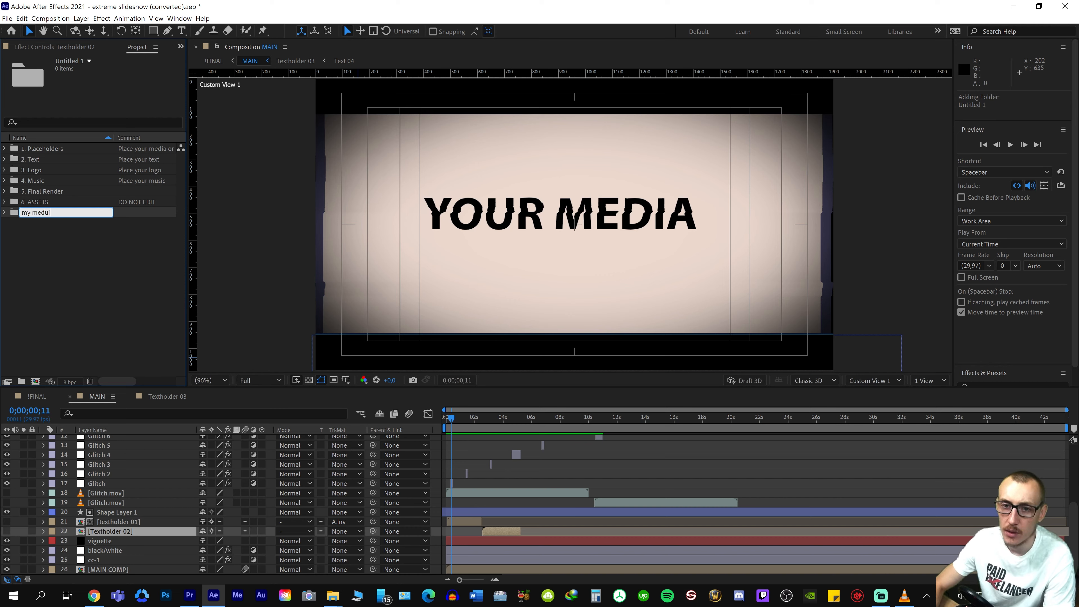
{"action": "type", "text": " medid"}
{"action": "key", "text": "BackSpace"}
{"action": "type", "text": "a"}
{"action": "key", "text": "Return"}
Import the Icons folder, 20210620_124451.jpg, earnings.png and top rated.png from 03 Graphics into the my media folder
{"action": "left_click", "coordinate": [45, 214]}
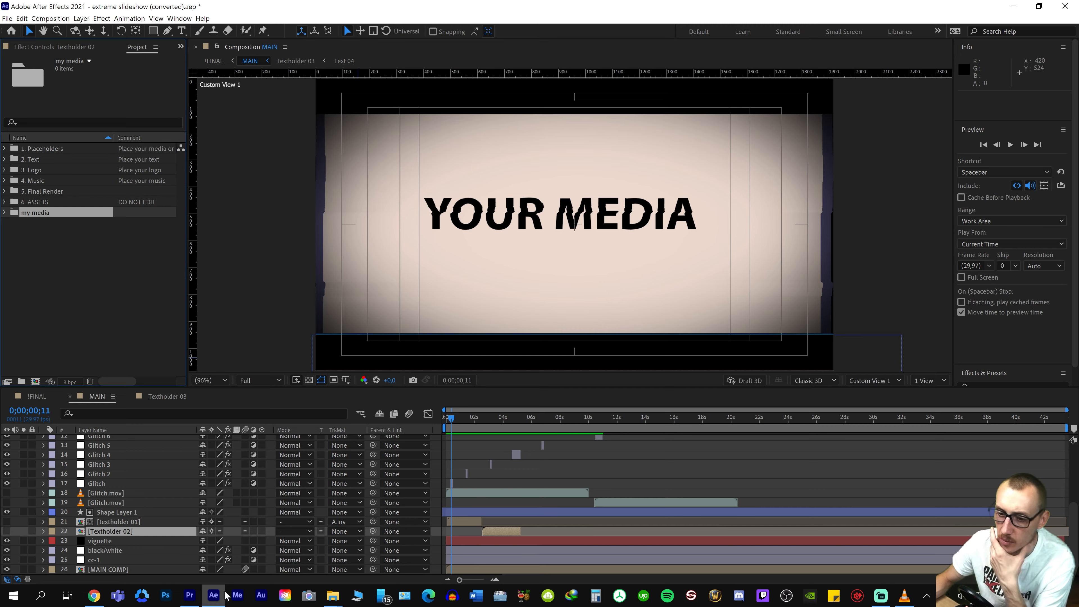
{"action": "mouse_move", "coordinate": [338, 593]}
{"action": "left_click", "coordinate": [503, 551]}
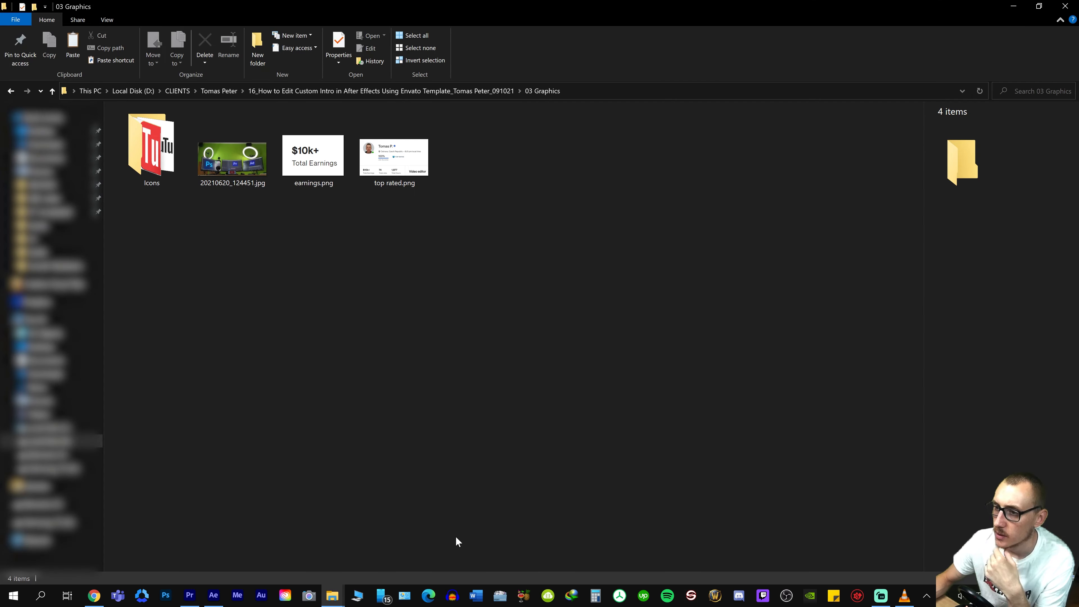
{"action": "left_click_drag", "start_coordinate": [418, 1], "coordinate": [474, 8]}
{"action": "left_click", "coordinate": [895, 8]}
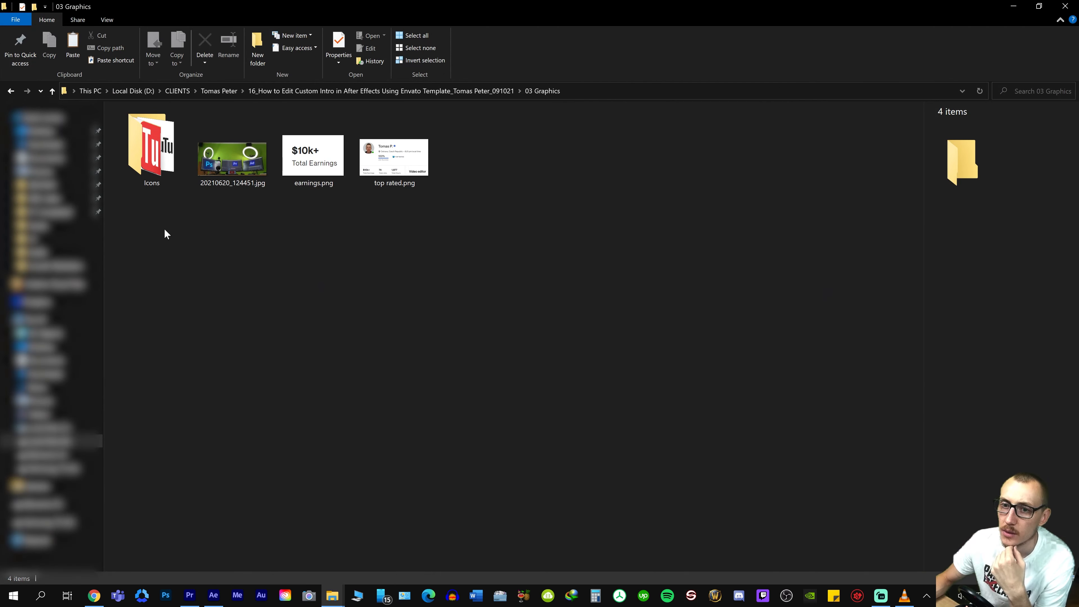
{"action": "left_click_drag", "start_coordinate": [156, 226], "coordinate": [523, 129]}
{"action": "left_click_drag", "start_coordinate": [148, 147], "coordinate": [39, 213]}
{"action": "key", "text": "alt+Tab"}
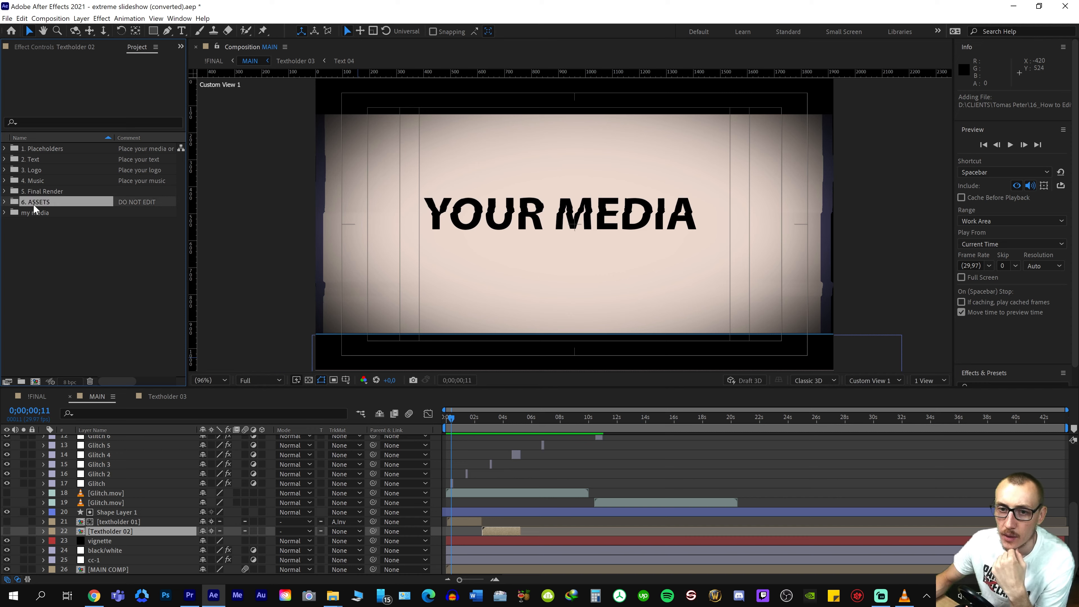
Expand the my media folder and check the imported Upwork logo, 20210620_124451.jpg, earnings.png and top rated.png items
{"action": "left_click", "coordinate": [5, 212]}
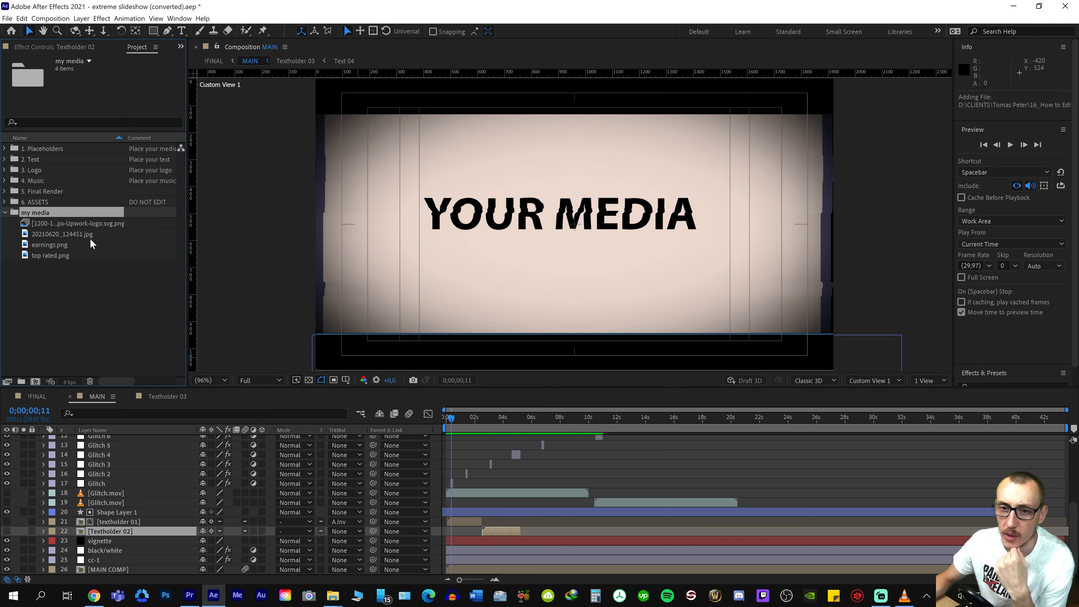
{"action": "left_click", "coordinate": [84, 224]}
{"action": "left_click", "coordinate": [78, 234]}
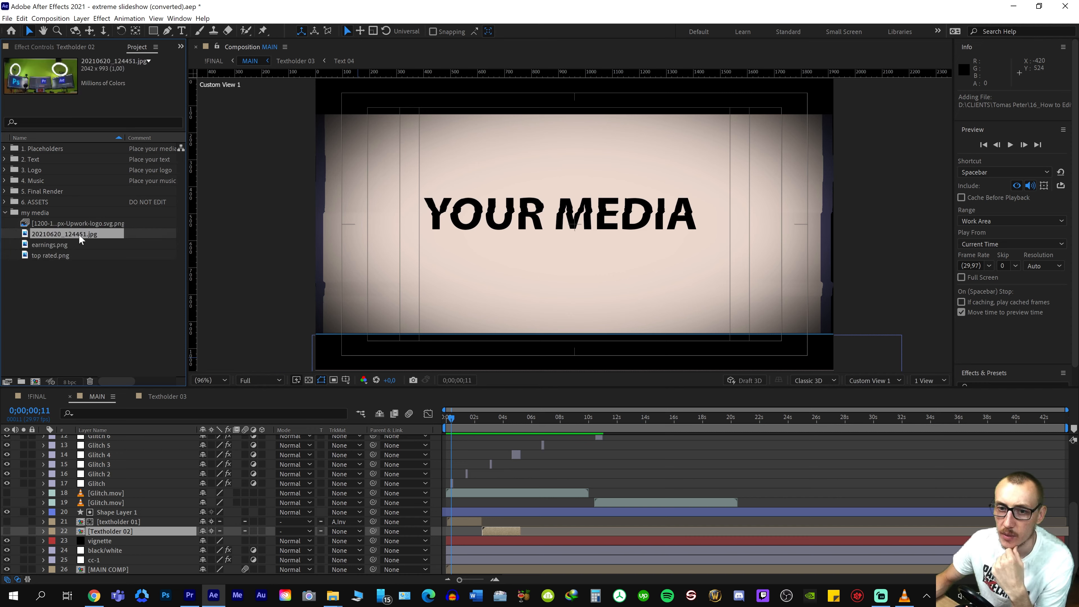
{"action": "left_click", "coordinate": [61, 244]}
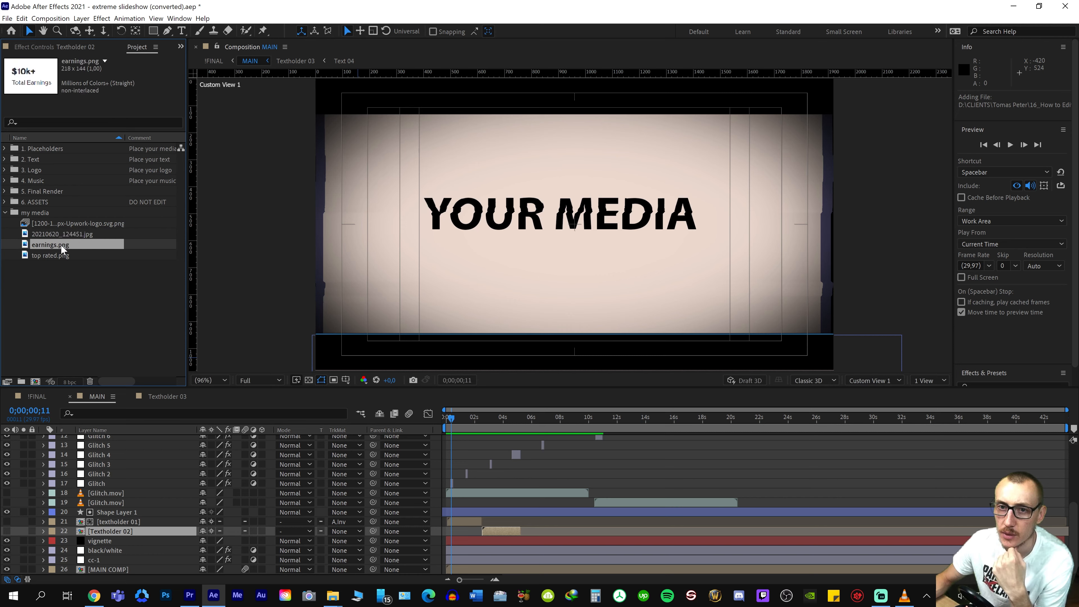
{"action": "left_click", "coordinate": [55, 257]}
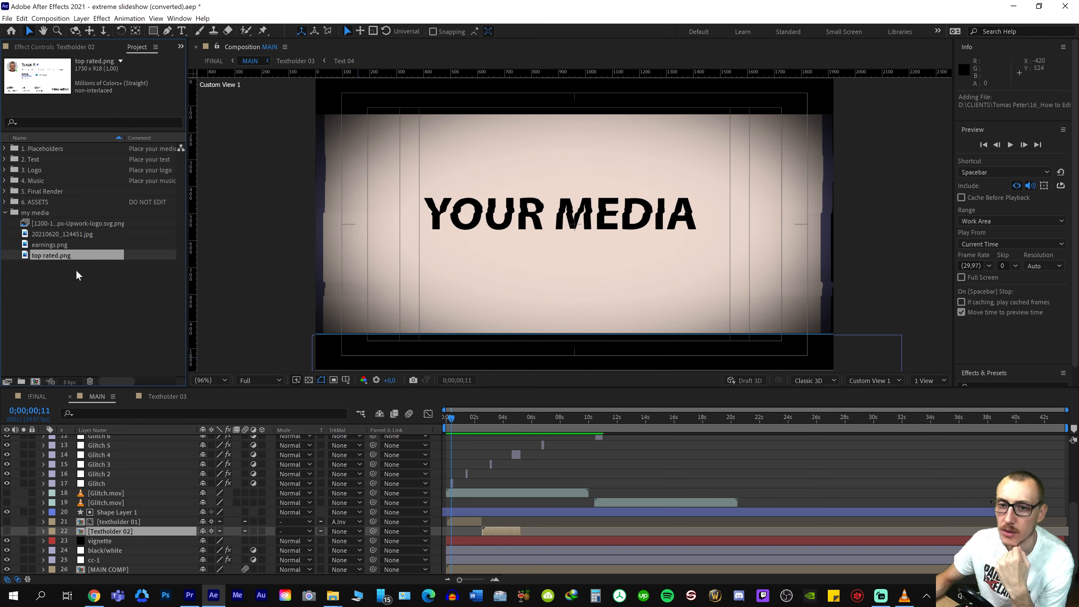
Inspect the image files in the source Icons folder on disk and create a project folder named icons for them
{"action": "left_click", "coordinate": [38, 214]}
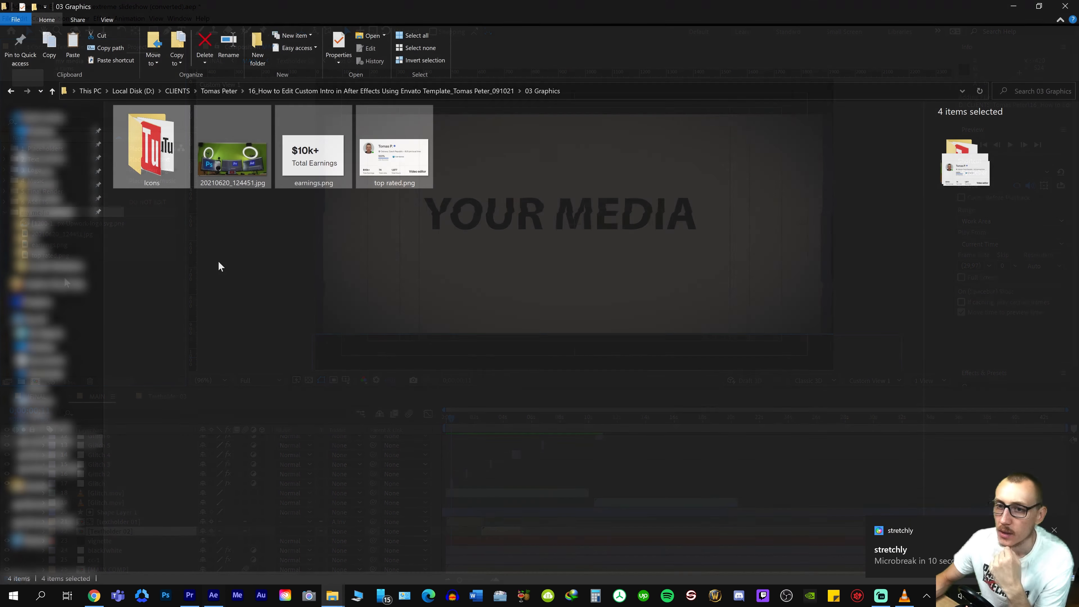
{"action": "left_click", "coordinate": [151, 174]}
{"action": "double_click", "coordinate": [152, 170]}
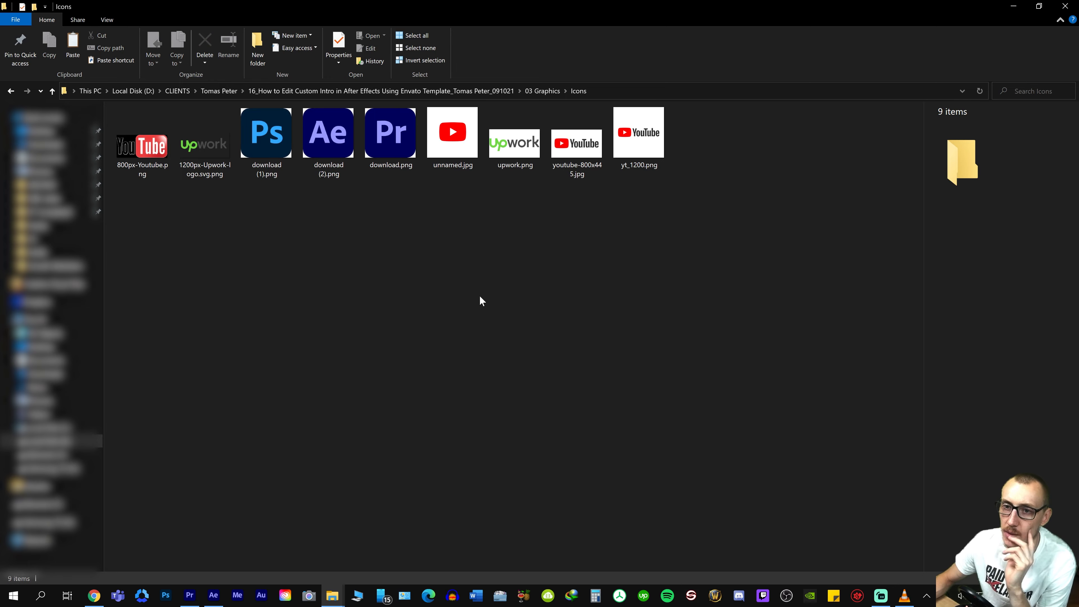
{"action": "key", "text": "alt+Left"}
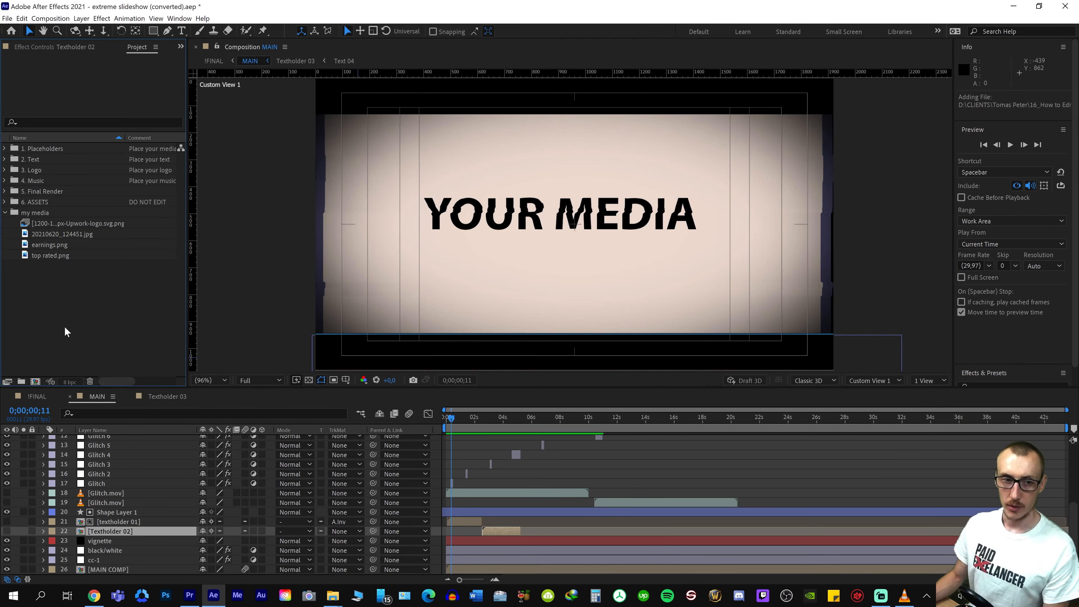
{"action": "right_click", "coordinate": [49, 314]}
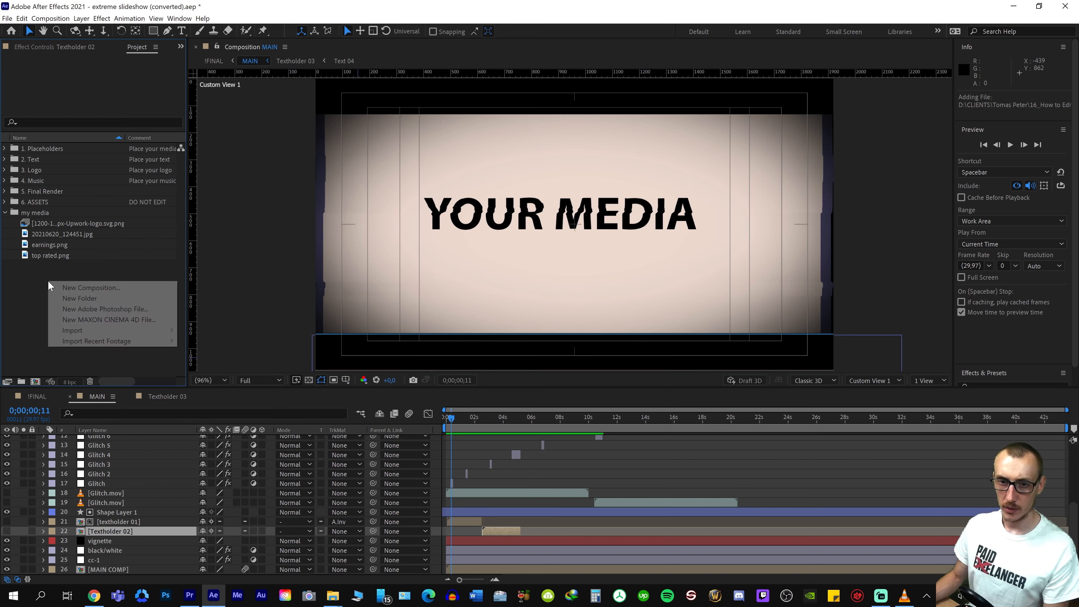
{"action": "left_click", "coordinate": [96, 298]}
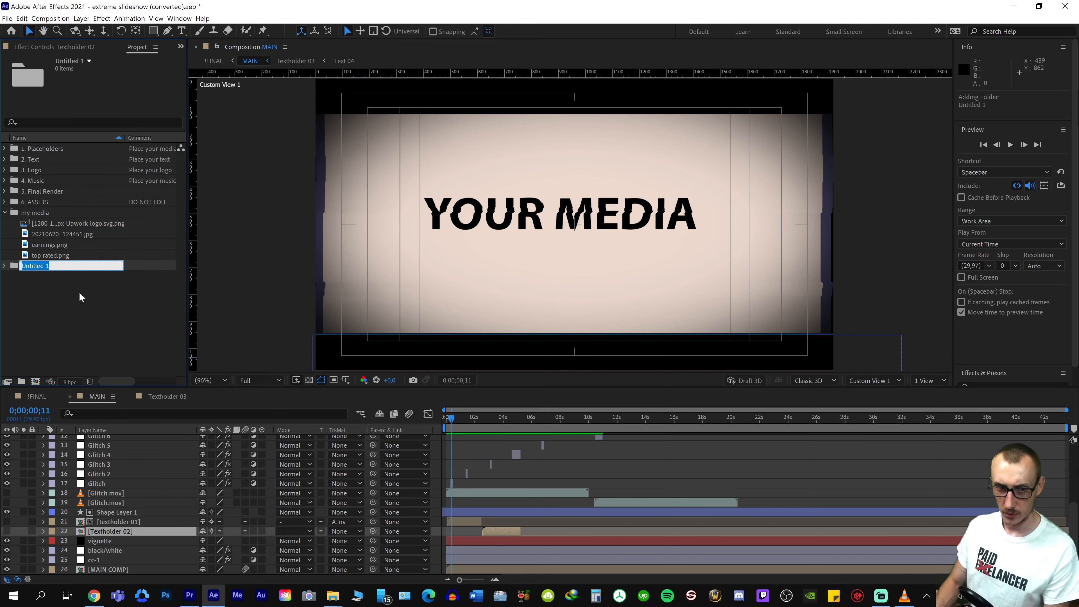
{"action": "type", "text": "icons"}
{"action": "key", "text": "Return"}
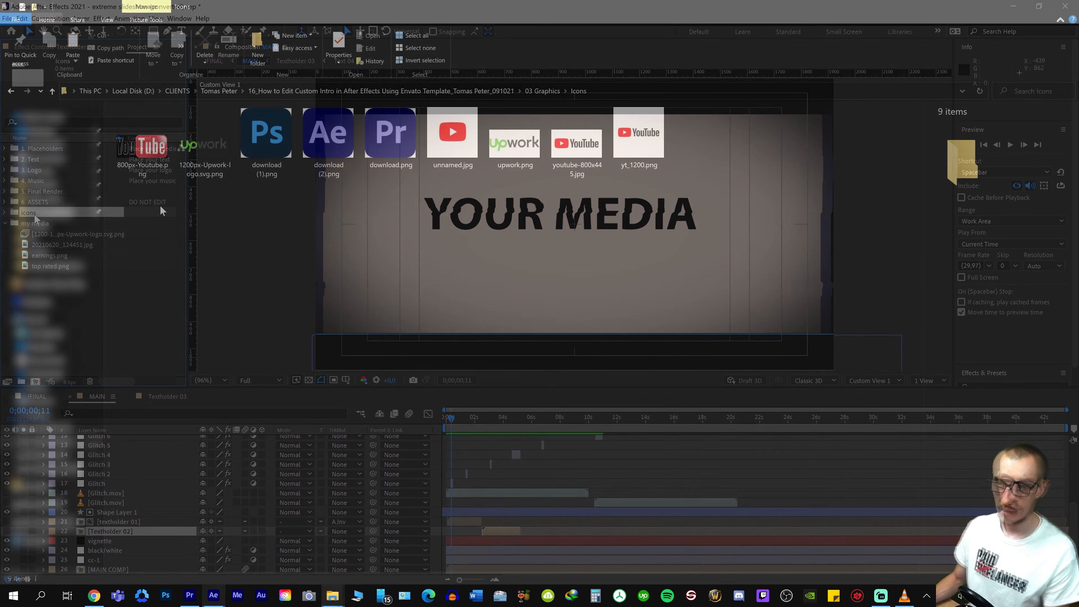
Nest the icons folder inside my media, import all nine images from the source Icons folder into it and expand it
{"action": "left_click_drag", "start_coordinate": [385, 205], "coordinate": [787, 113]}
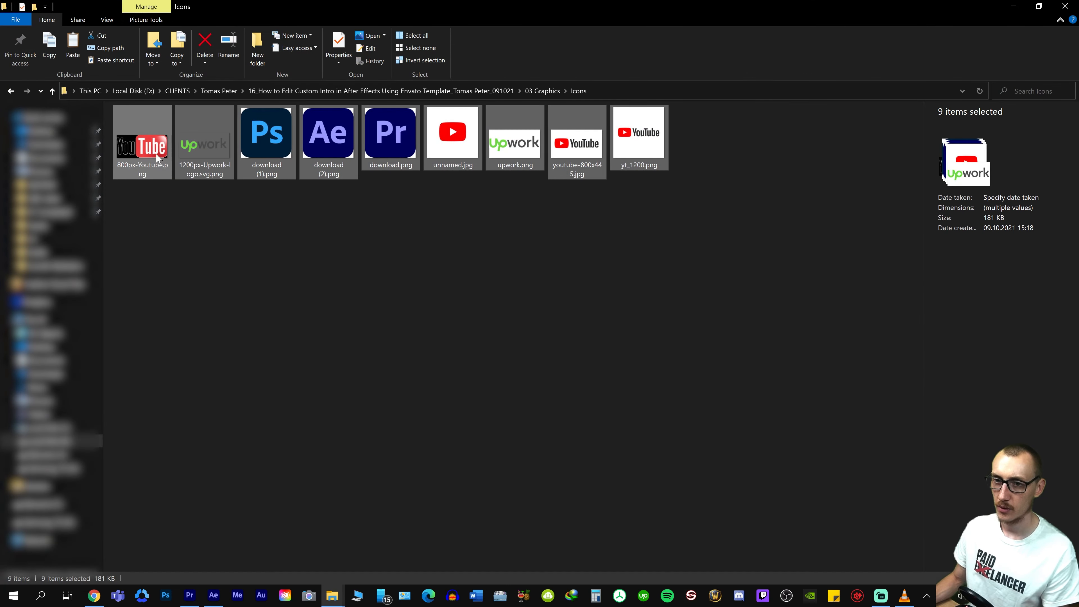
{"action": "left_click_drag", "start_coordinate": [156, 154], "coordinate": [43, 255]}
{"action": "key", "text": "alt+Tab"}
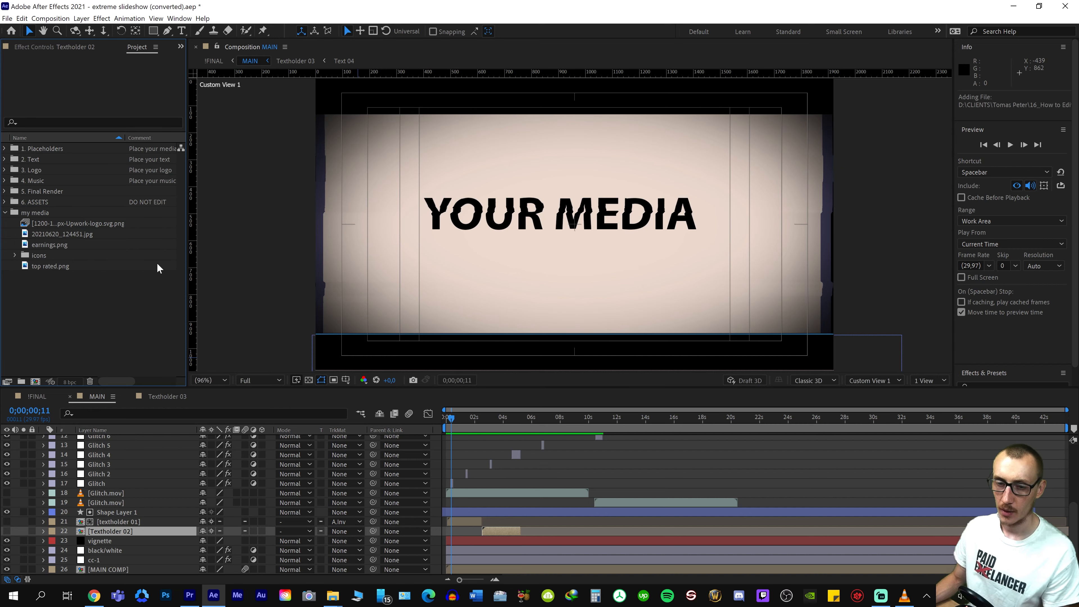
{"action": "left_click", "coordinate": [49, 257]}
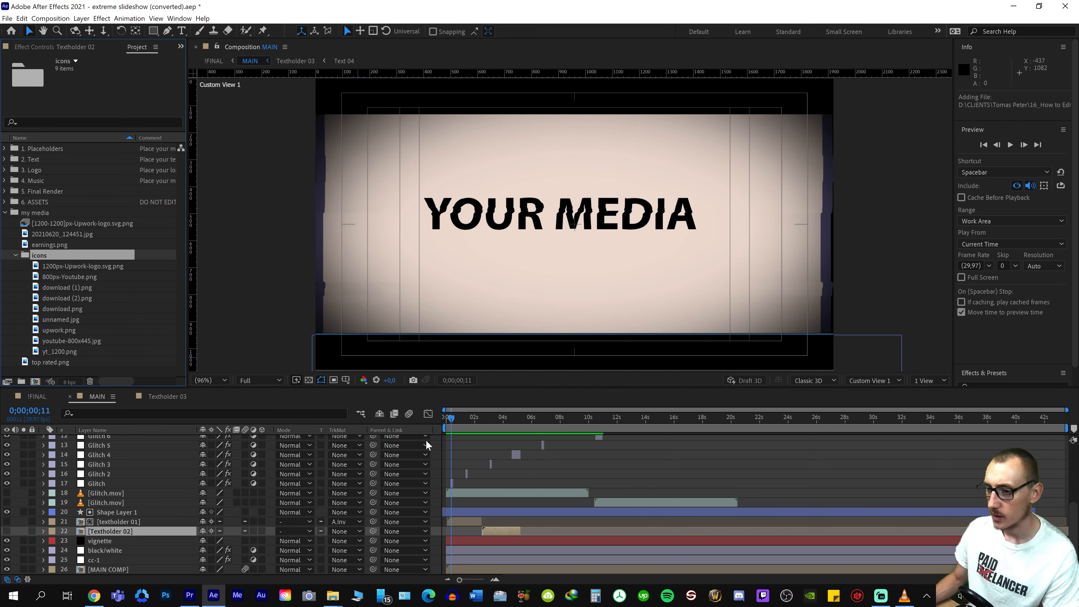
Return the MAIN playhead to 0;00;00;00, review its layers and reopen MAIN from its layer in !FINAL
{"action": "scroll", "coordinate": [466, 497], "scroll_direction": "up", "scroll_amount": 5}
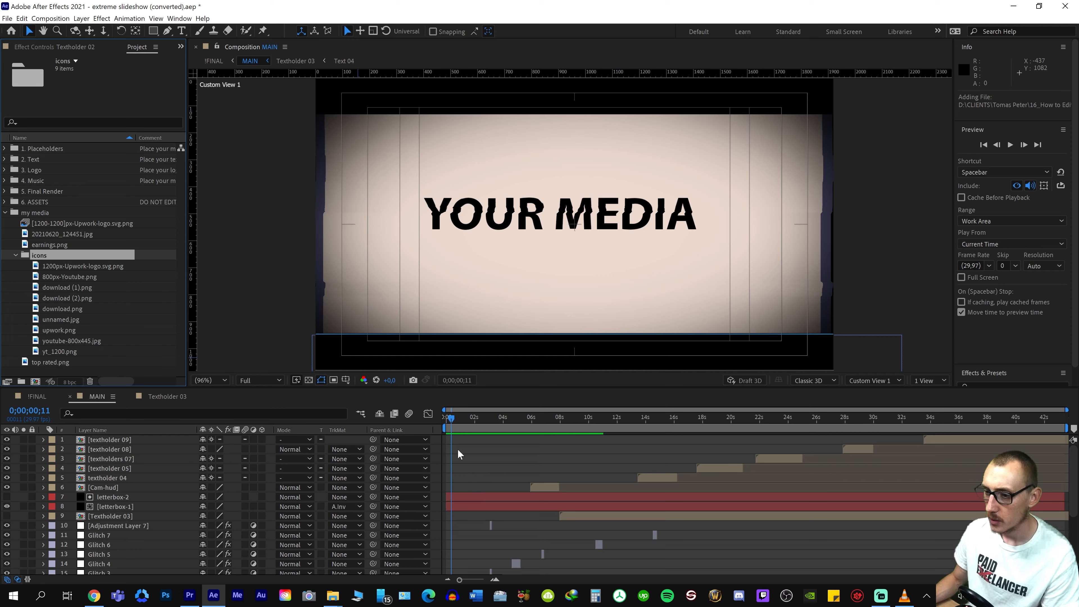
{"action": "mouse_move", "coordinate": [454, 419]}
{"action": "left_mouse_down"}
{"action": "mouse_move", "coordinate": [484, 418]}
{"action": "mouse_move", "coordinate": [439, 409]}
{"action": "left_mouse_up"}
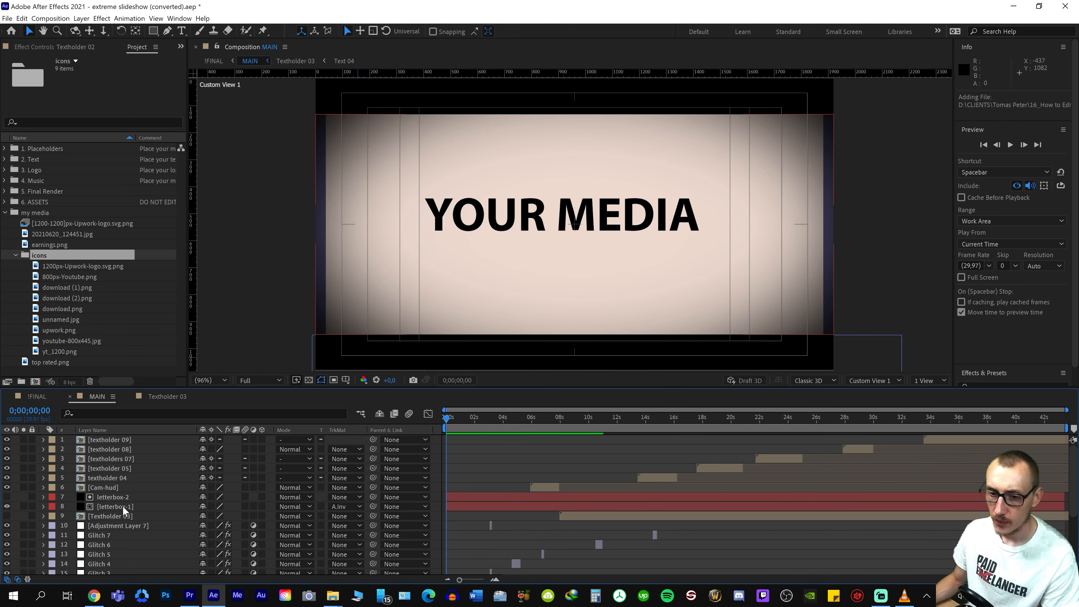
{"action": "scroll", "coordinate": [119, 500], "scroll_direction": "down", "scroll_amount": 5}
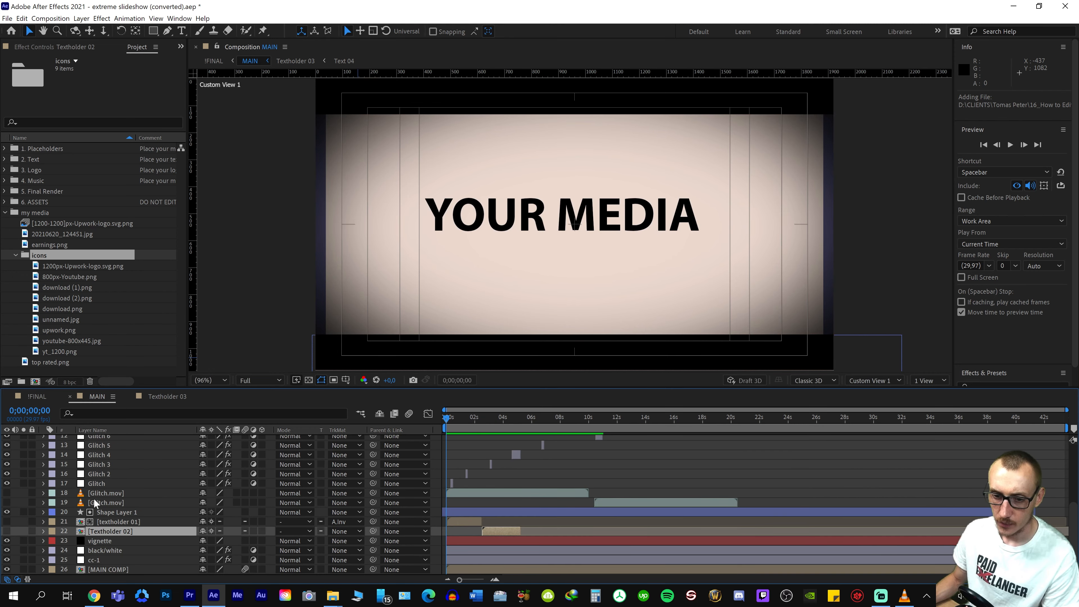
{"action": "scroll", "coordinate": [94, 499], "scroll_direction": "up", "scroll_amount": 5}
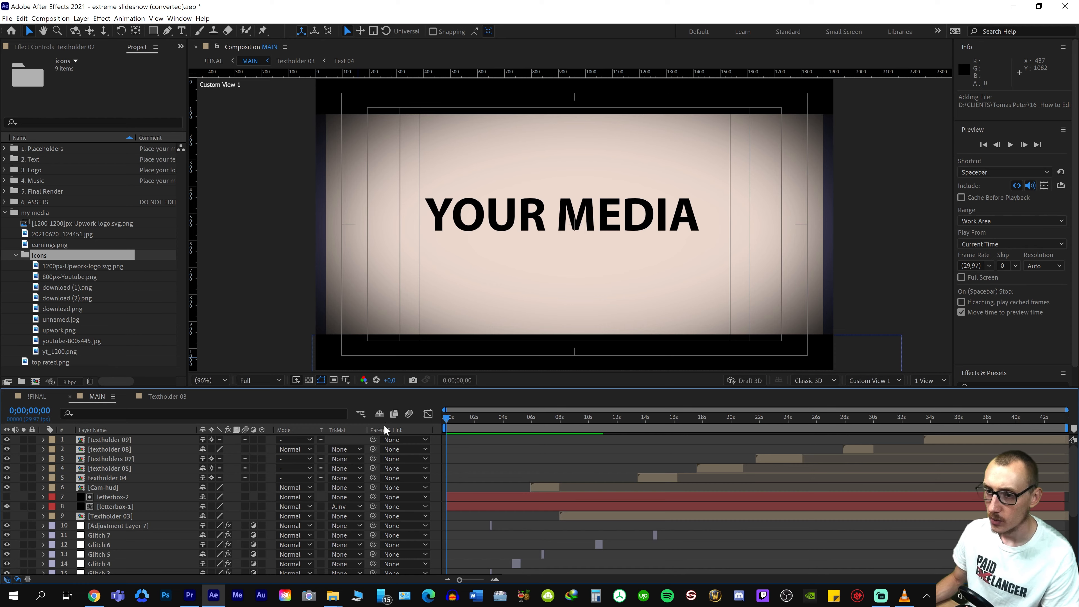
{"action": "left_click", "coordinate": [35, 396]}
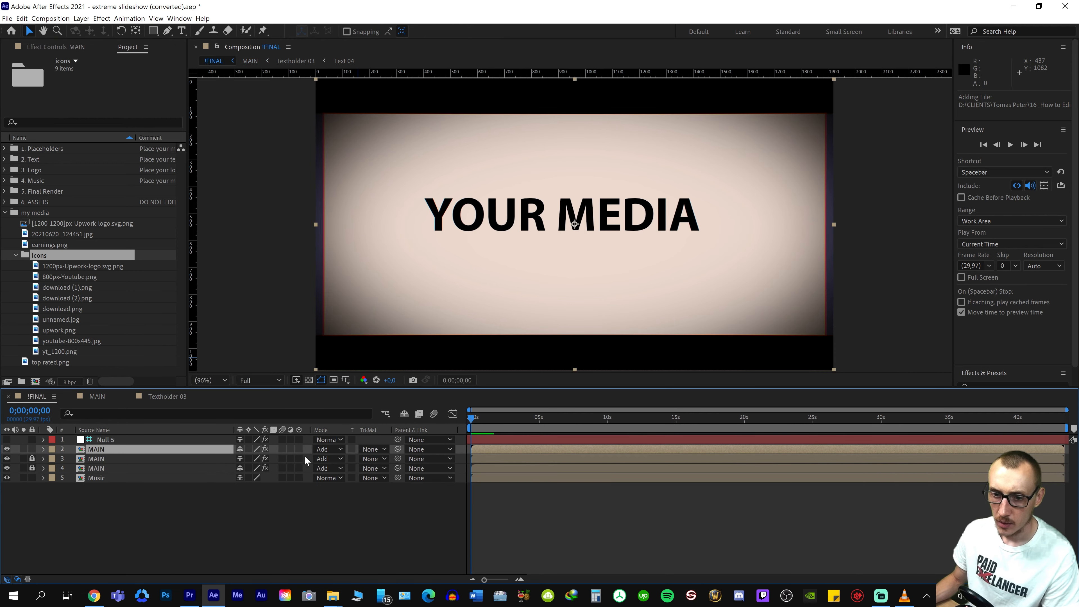
{"action": "double_click", "coordinate": [110, 449]}
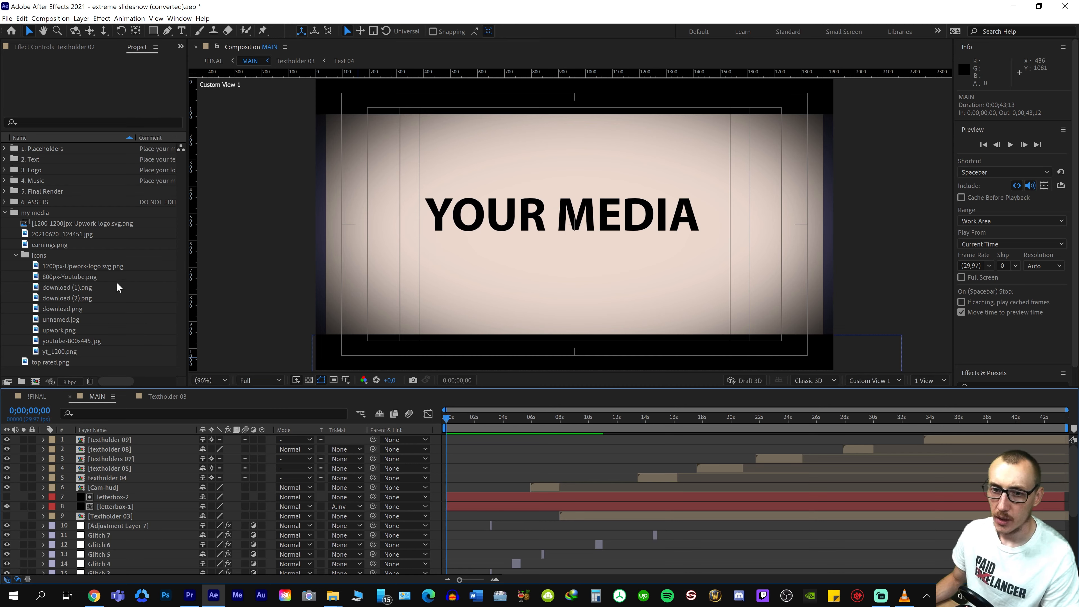
Review the download (1).png icon, collapse the icons folder, and check the earnings.png and top rated.png thumbnails
{"action": "left_click", "coordinate": [106, 274]}
{"action": "left_click", "coordinate": [61, 283]}
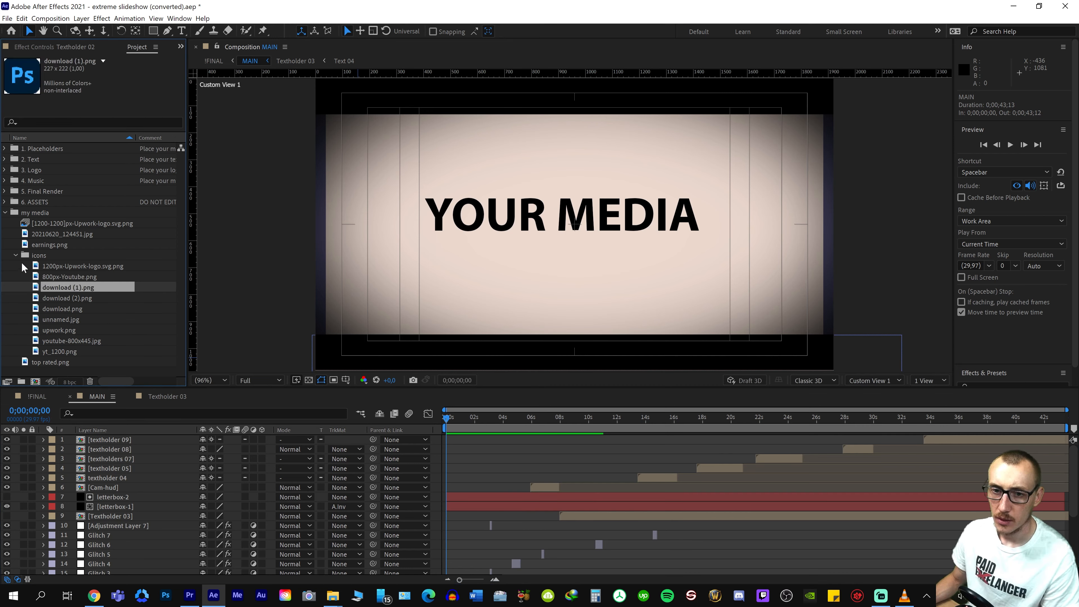
{"action": "left_click", "coordinate": [16, 255]}
{"action": "left_click", "coordinate": [53, 245]}
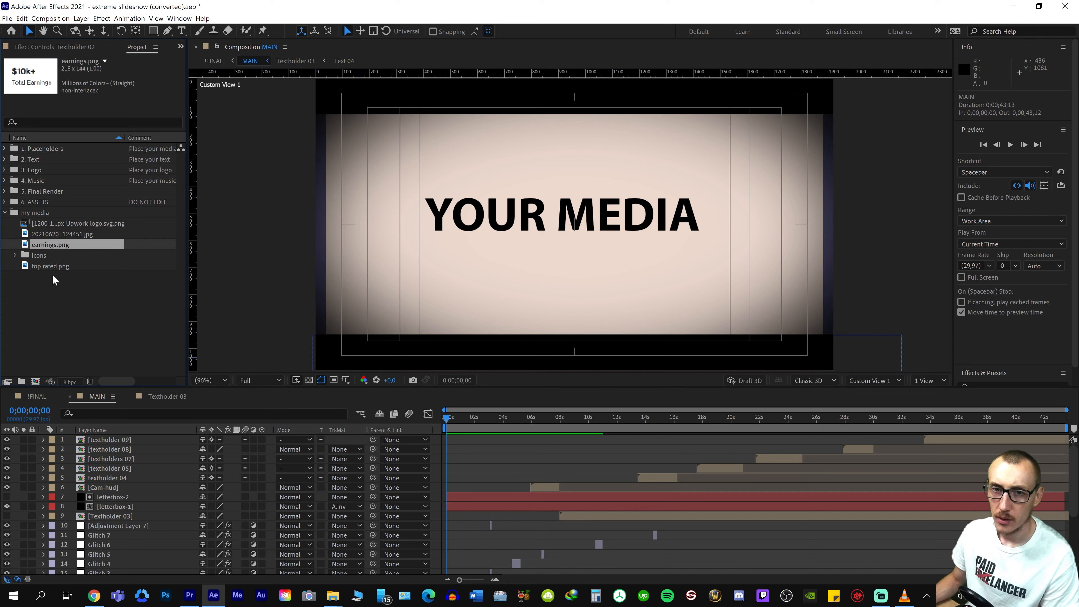
{"action": "left_click", "coordinate": [54, 267]}
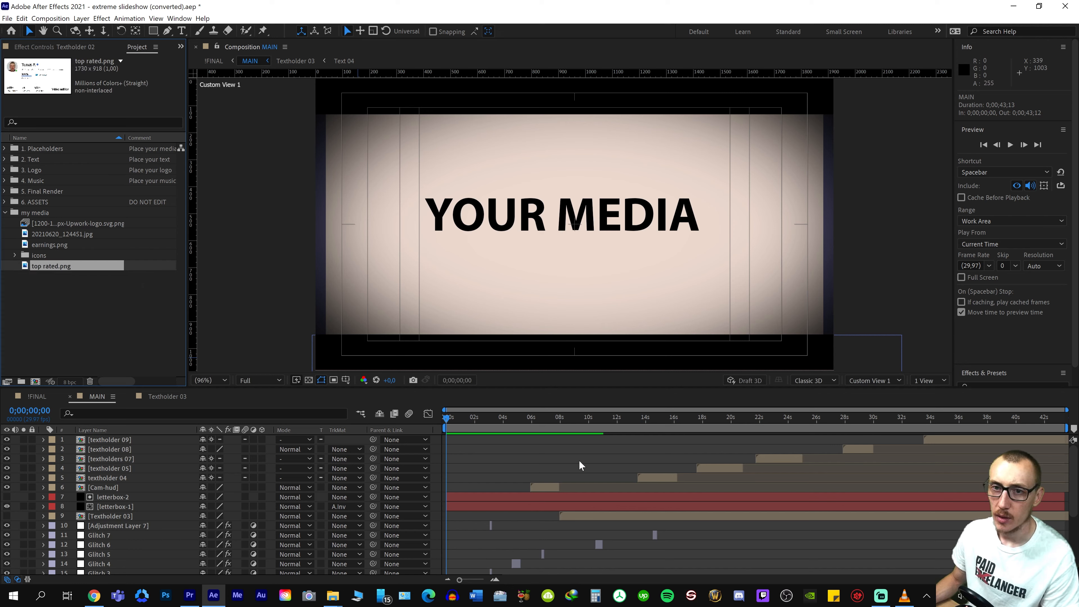
Scrub MAIN to 0;00;01;22 to see the split placeholders and return the playhead to the first frame
{"action": "left_click_drag", "start_coordinate": [446, 417], "coordinate": [471, 424]}
{"action": "scroll", "coordinate": [480, 512], "scroll_direction": "down", "scroll_amount": 4}
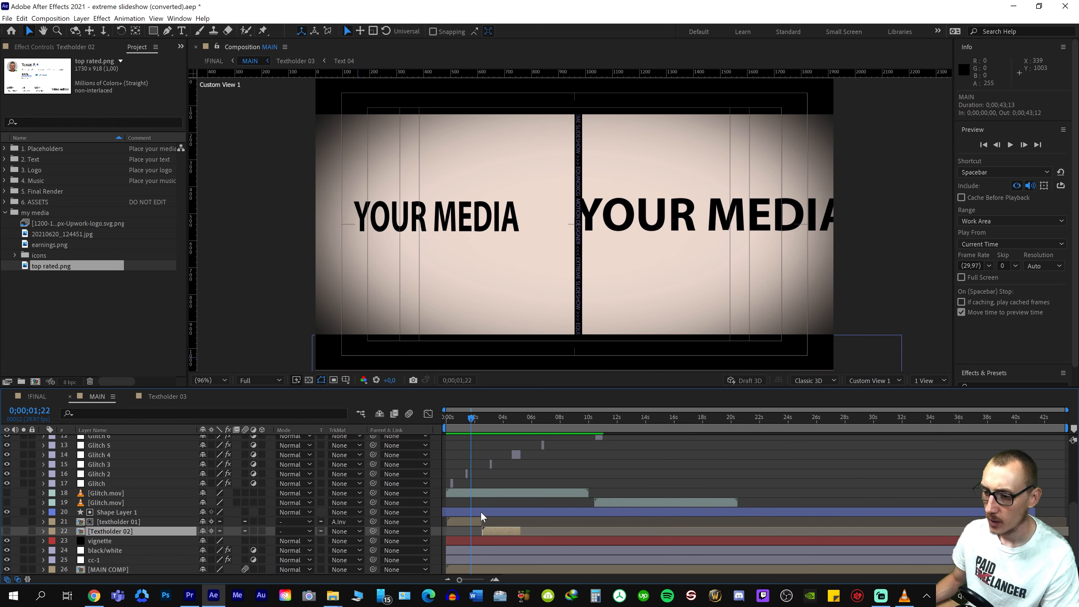
{"action": "left_click_drag", "start_coordinate": [472, 426], "coordinate": [446, 425]}
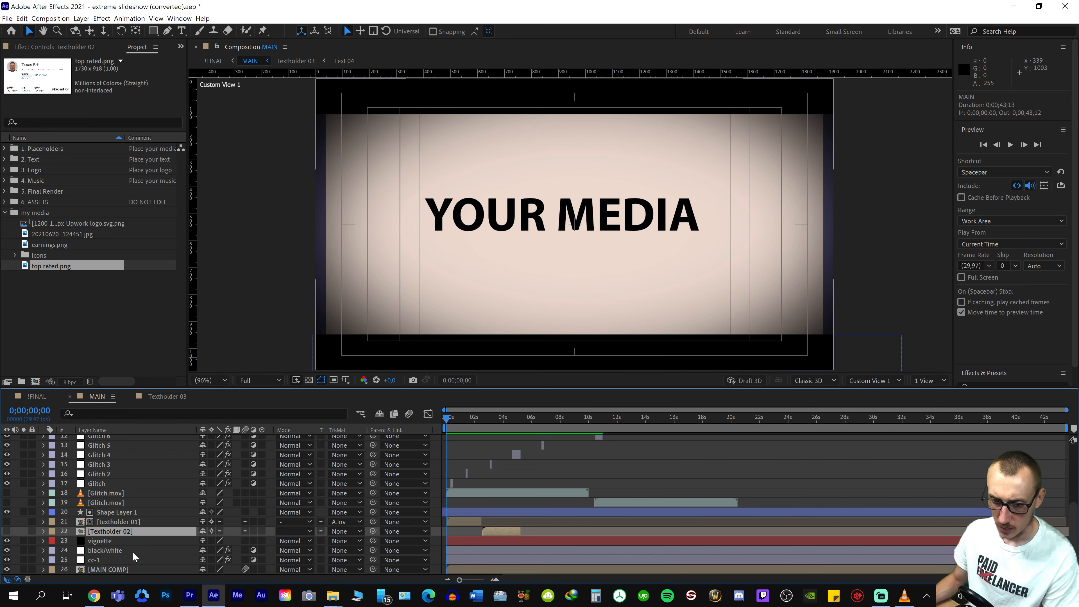
Open the nested MAIN COMP, expand the 1. Placeholders folder and open the Placeholder 01 composition
{"action": "double_click", "coordinate": [97, 570]}
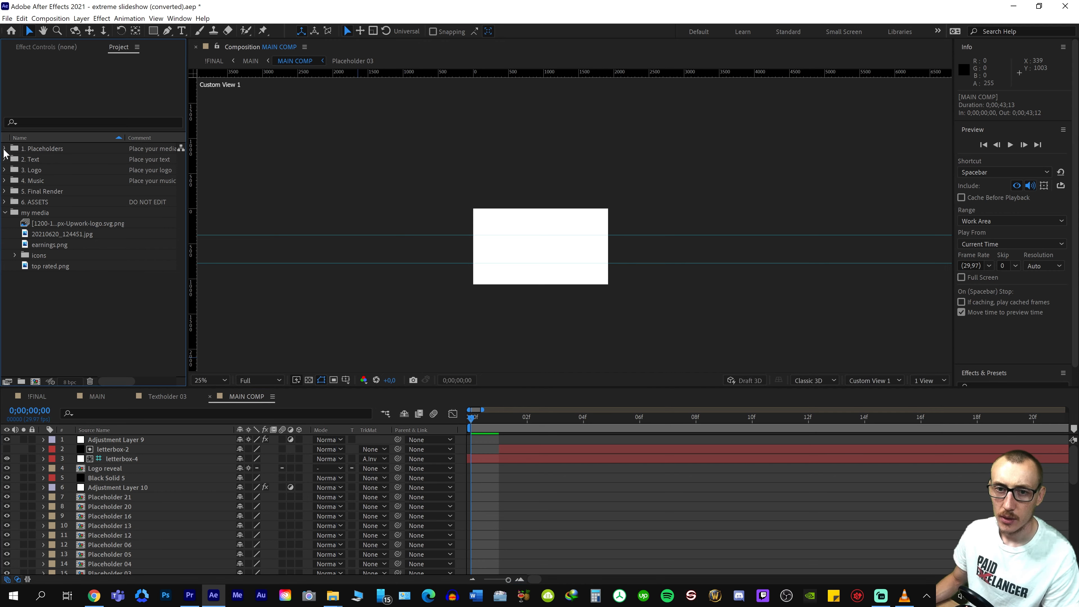
{"action": "double_click", "coordinate": [42, 148]}
{"action": "double_click", "coordinate": [39, 159]}
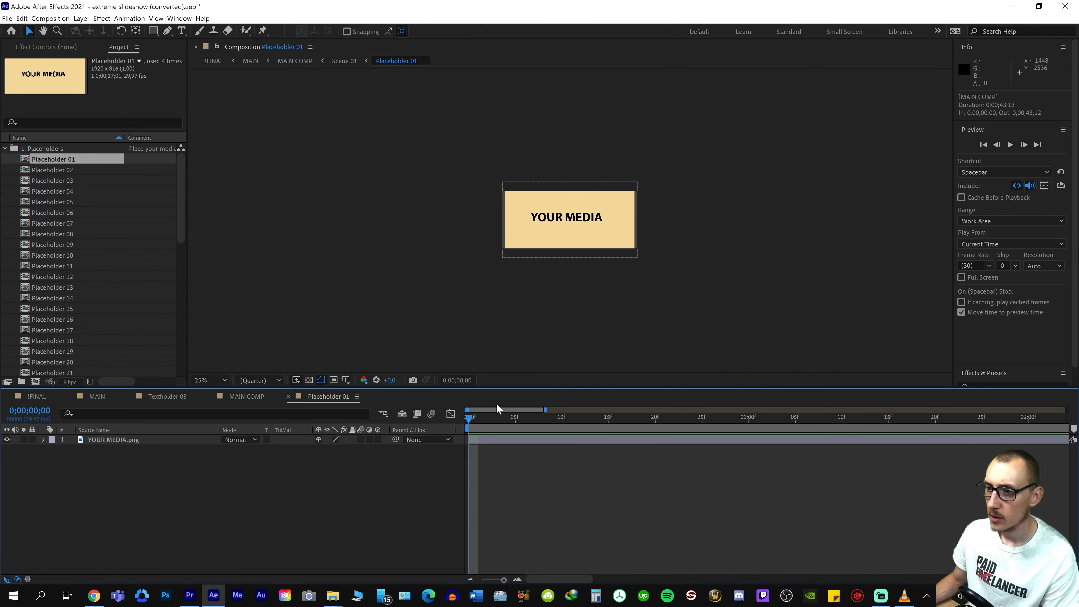
Add top rated.png from the my media folder to Placeholder 01, above the YOUR MEDIA.png layer
{"action": "left_click", "coordinate": [129, 430]}
{"action": "left_click", "coordinate": [129, 439]}
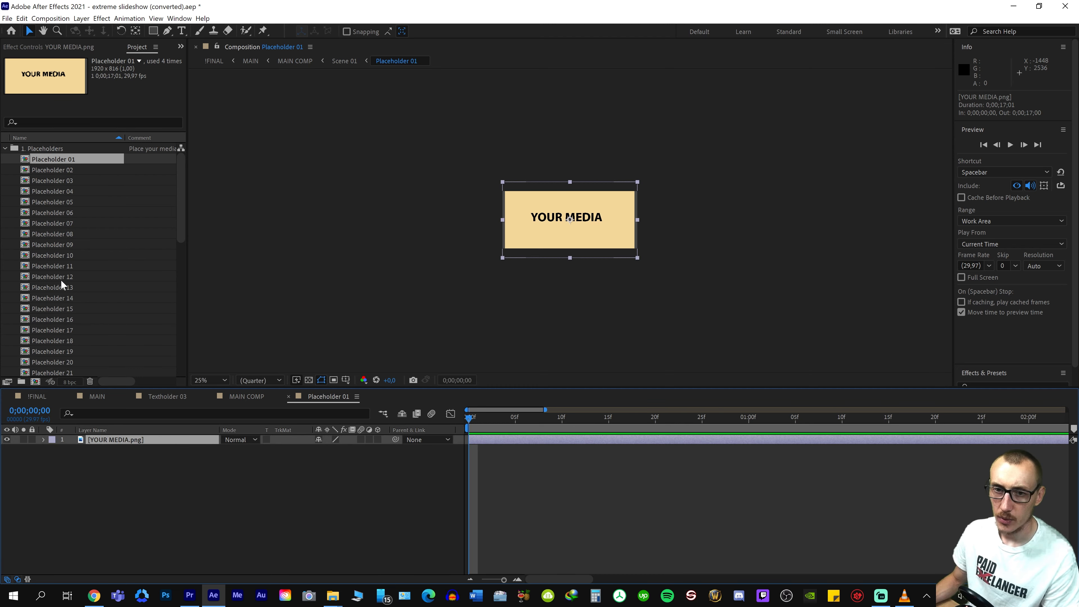
{"action": "scroll", "coordinate": [92, 287], "scroll_direction": "down", "scroll_amount": 10}
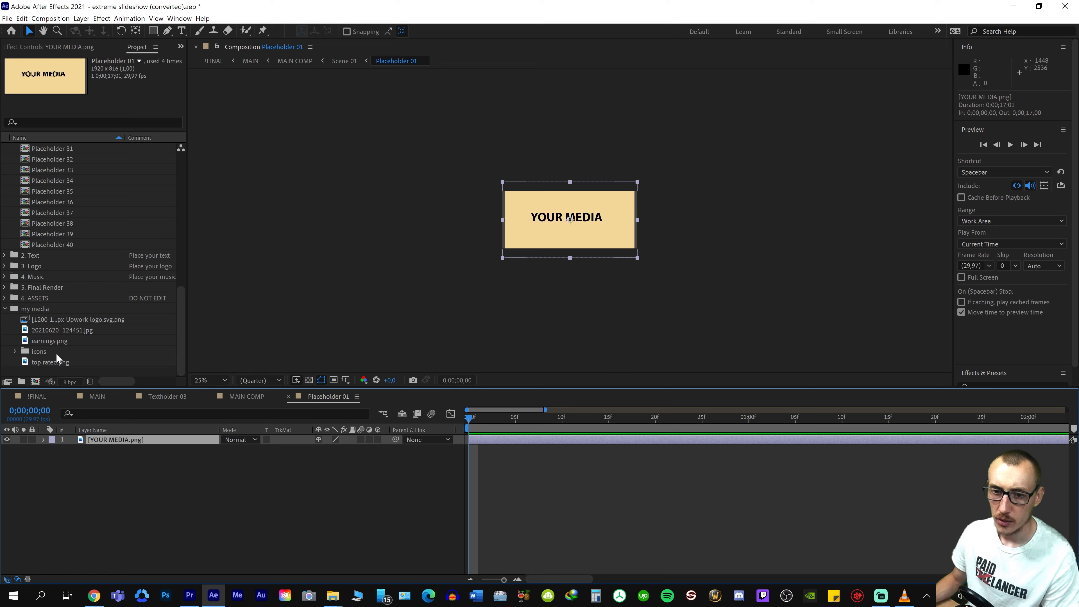
{"action": "left_click", "coordinate": [51, 363]}
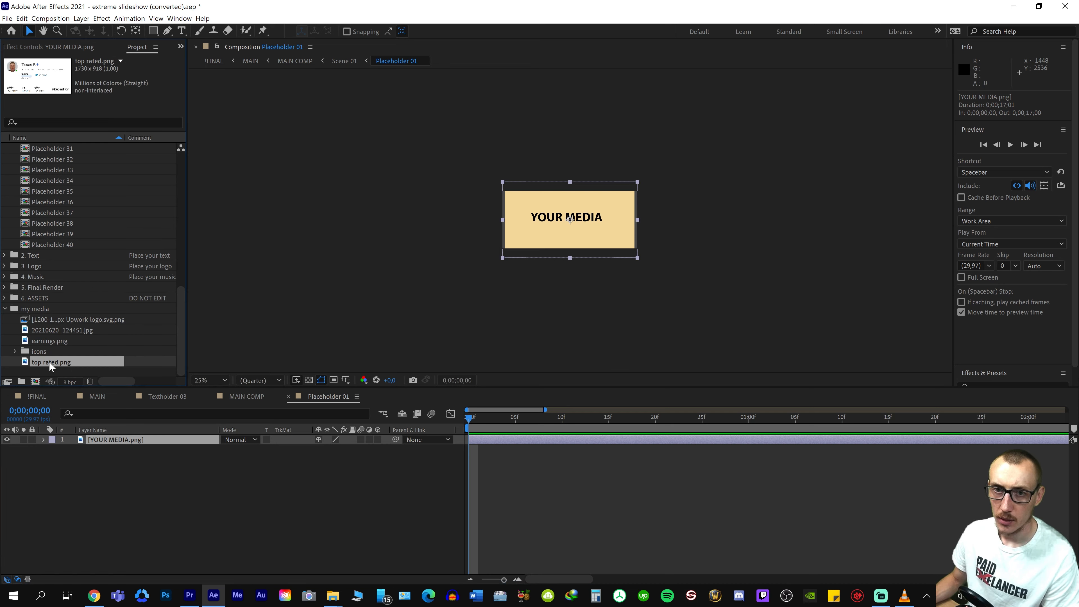
{"action": "left_click_drag", "start_coordinate": [46, 361], "coordinate": [108, 442]}
Fit the top rated.png layer to the composition height and inspect the placed image up close
{"action": "right_click", "coordinate": [111, 440]}
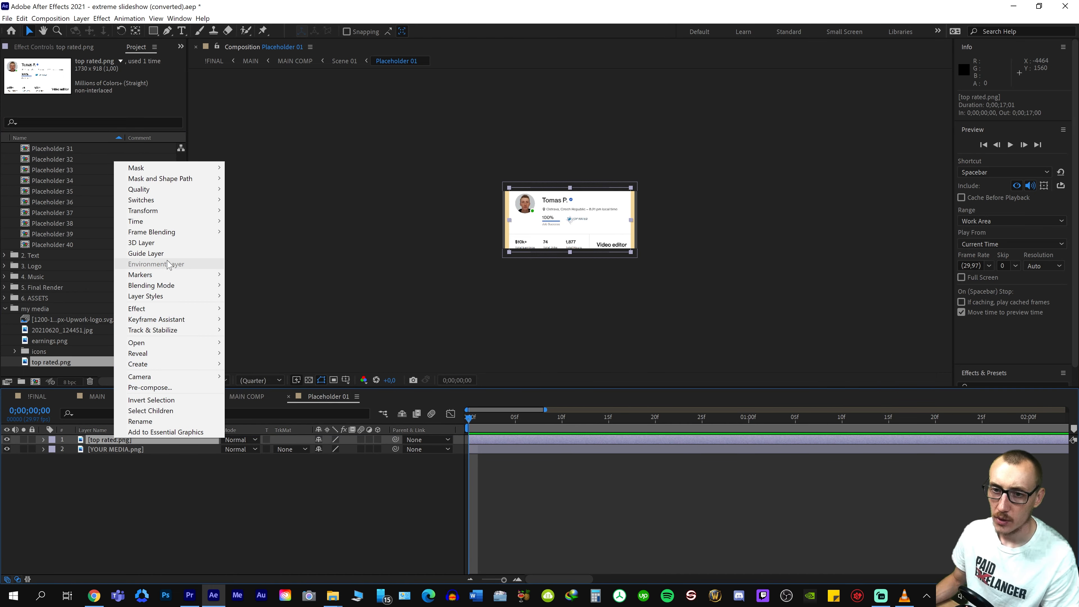
{"action": "mouse_move", "coordinate": [199, 217]}
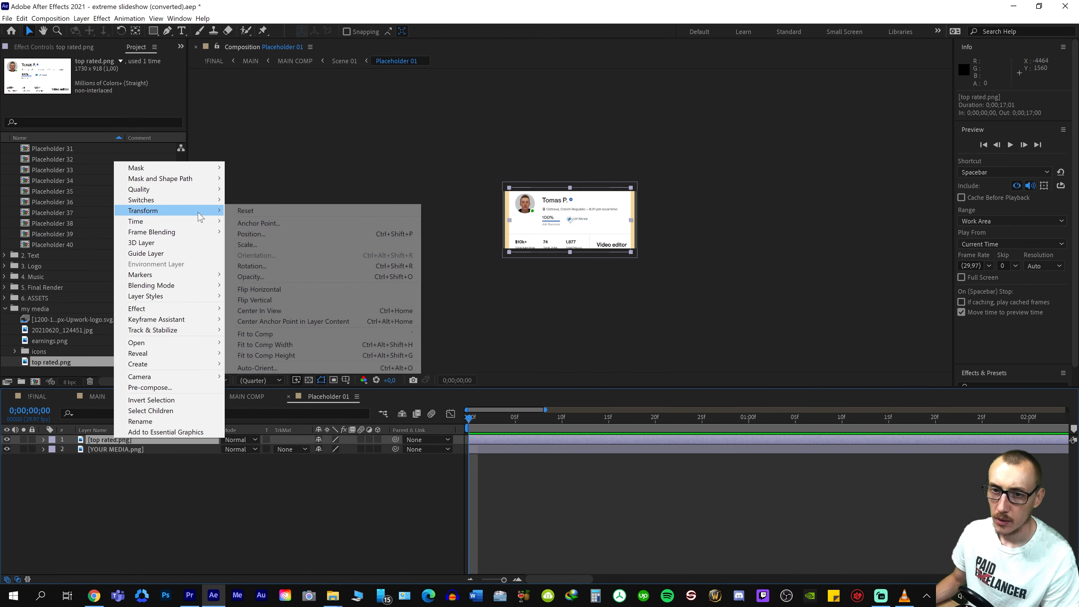
{"action": "left_click", "coordinate": [294, 356]}
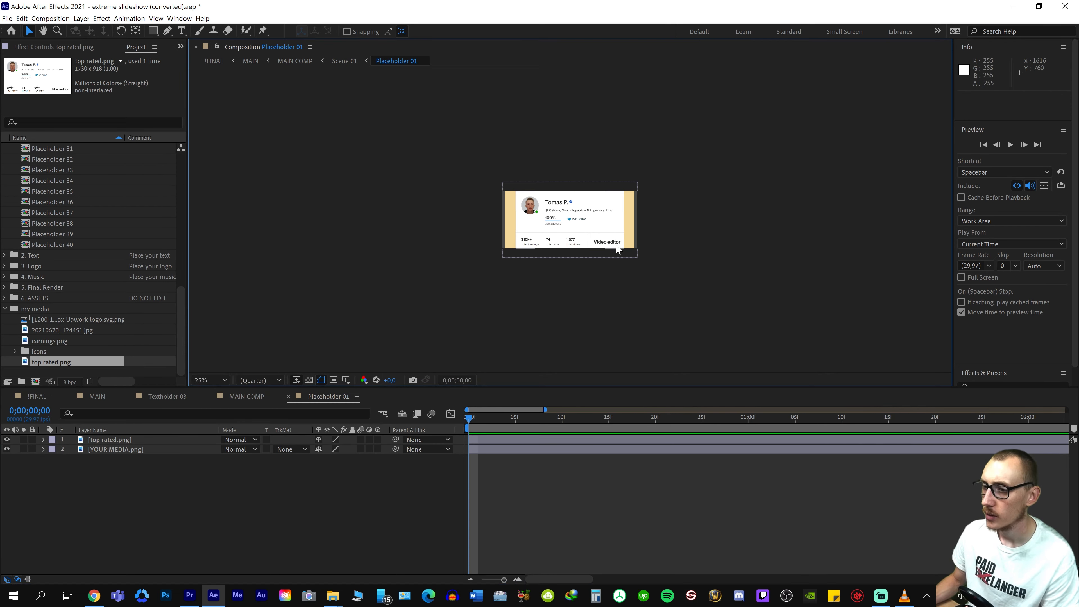
{"action": "scroll", "coordinate": [617, 242], "scroll_direction": "up", "scroll_amount": 4}
{"action": "scroll", "coordinate": [471, 175], "scroll_direction": "down", "scroll_amount": 4}
{"action": "scroll", "coordinate": [394, 144], "scroll_direction": "up", "scroll_amount": 3}
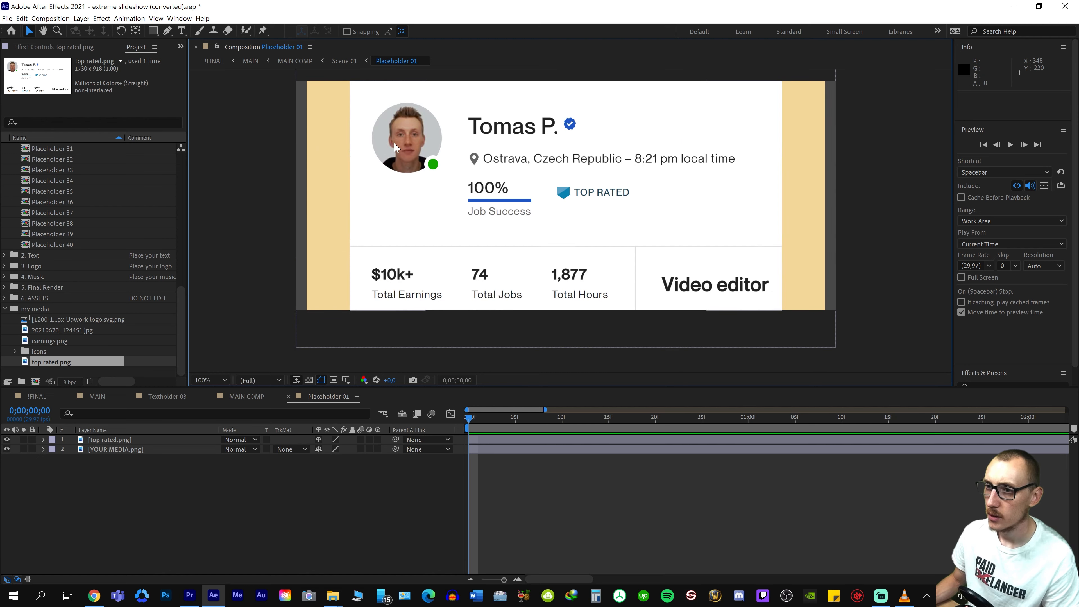
{"action": "scroll", "coordinate": [715, 270], "scroll_direction": "up", "scroll_amount": 1}
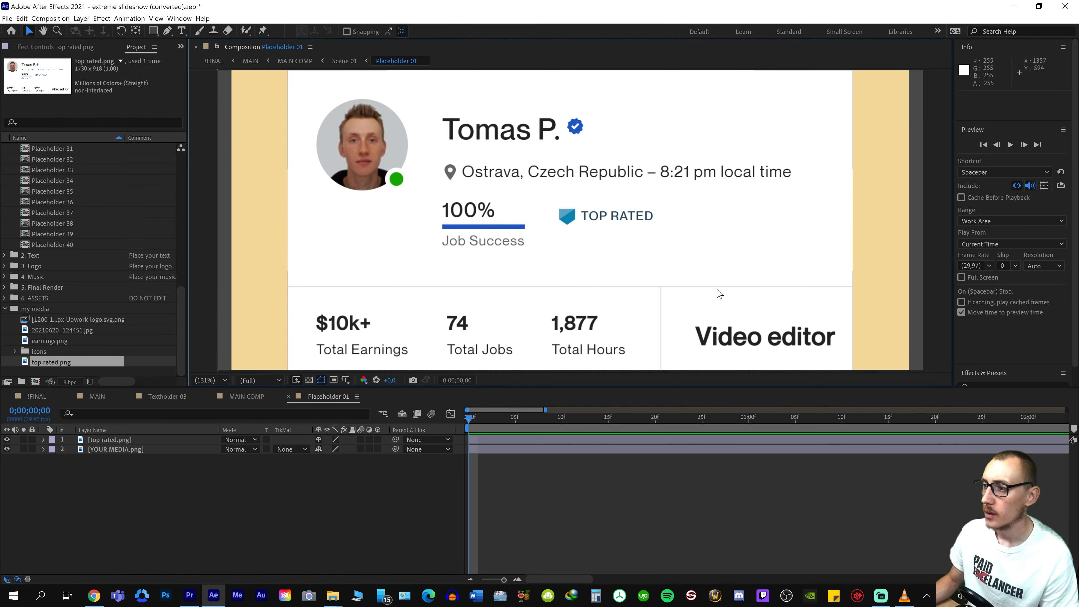
{"action": "scroll", "coordinate": [585, 245], "scroll_direction": "down", "scroll_amount": 1}
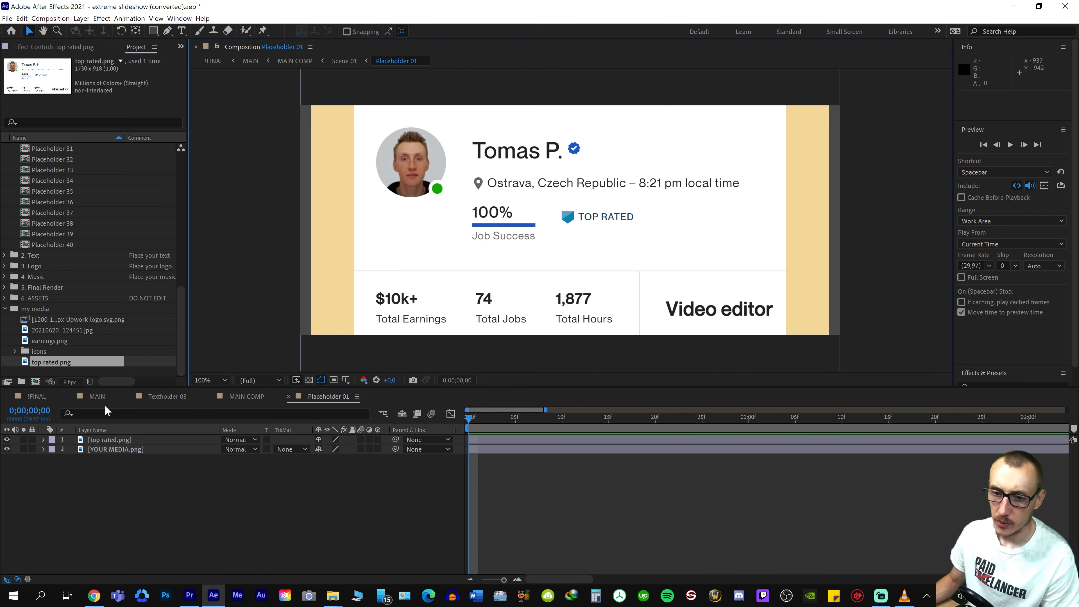
Check the filled placeholder in !FINAL, preview the opening of MAIN, and return the playhead to the first frame
{"action": "left_click", "coordinate": [38, 396]}
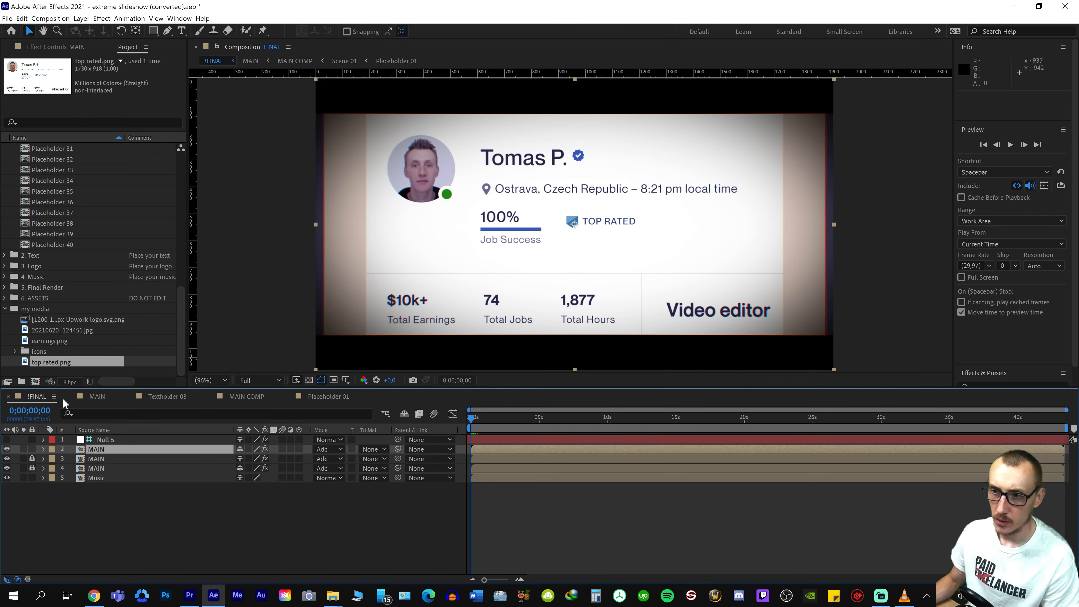
{"action": "left_click", "coordinate": [102, 398]}
{"action": "key", "text": "space"}
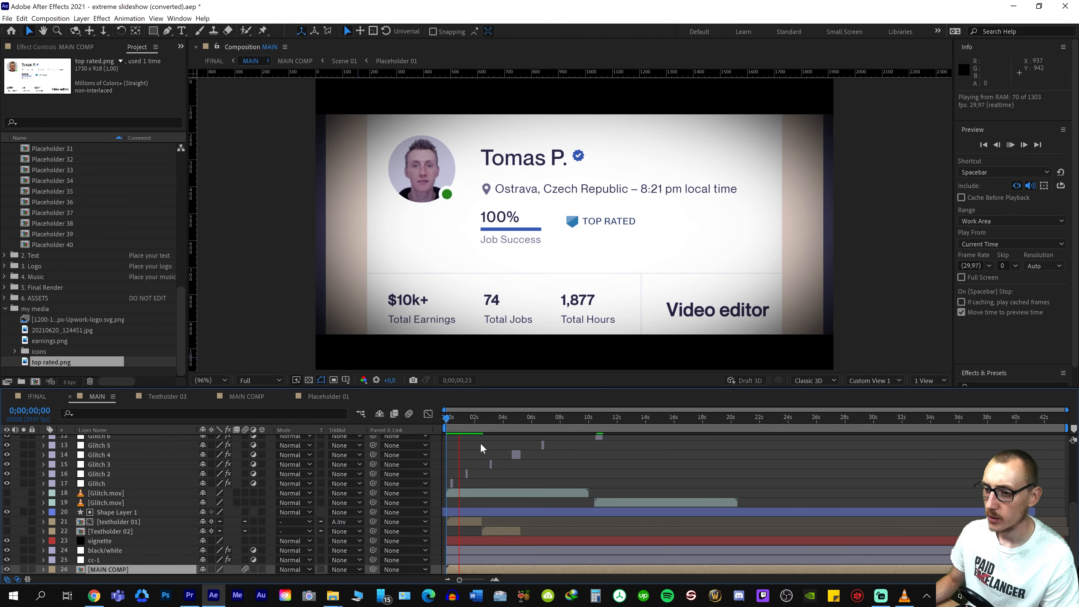
{"action": "key", "text": "space"}
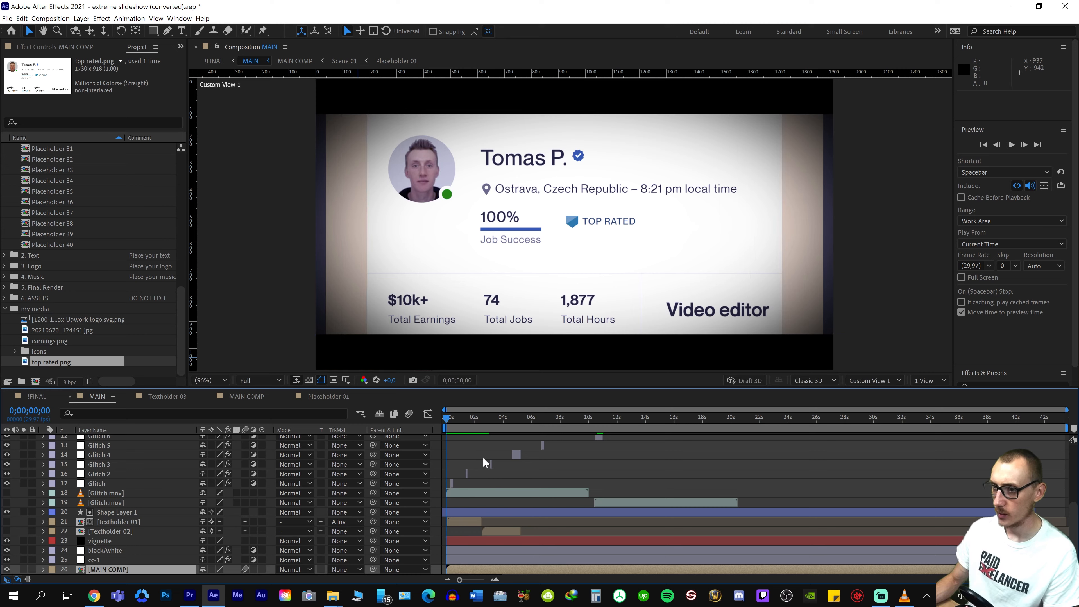
{"action": "key", "text": "space"}
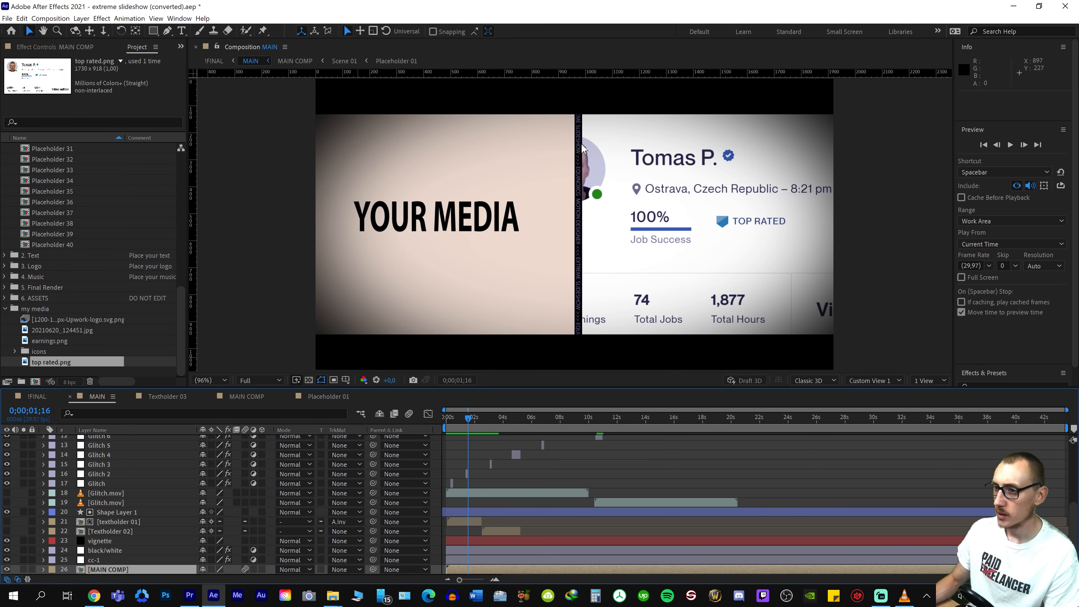
{"action": "left_click_drag", "start_coordinate": [467, 418], "coordinate": [384, 425]}
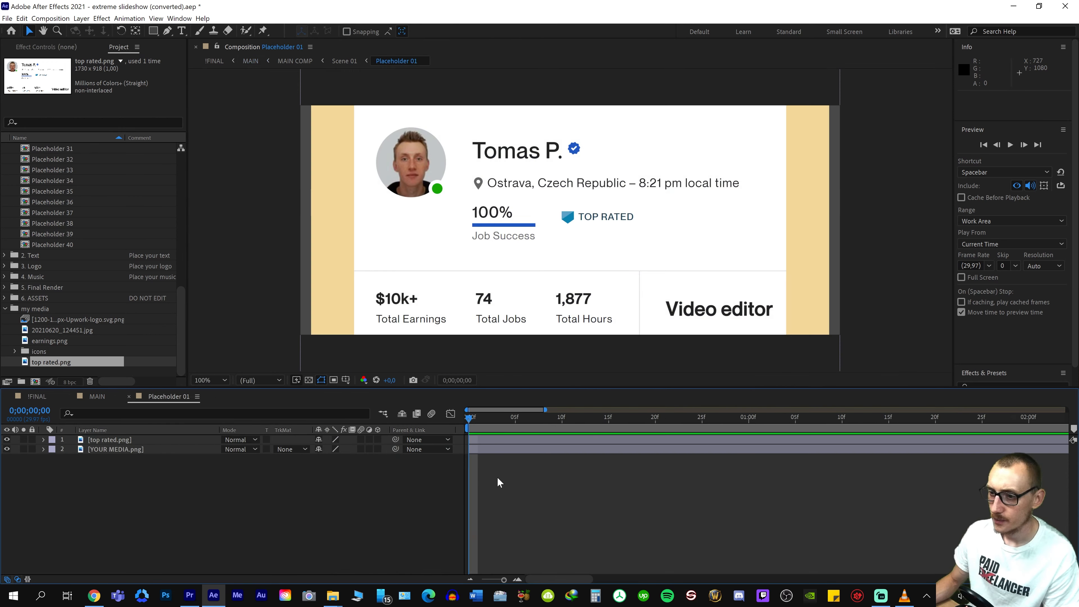
In Placeholder 01, create a white 1920 x 816 px solid and place it directly beneath the top rated.png layer
{"action": "right_click", "coordinate": [336, 488]}
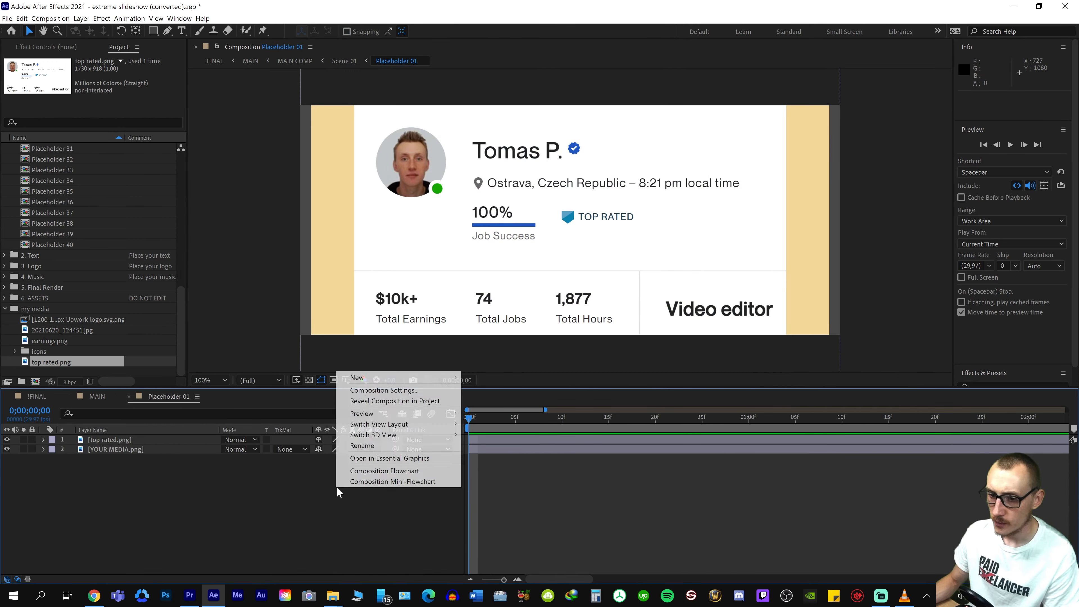
{"action": "mouse_move", "coordinate": [389, 374]}
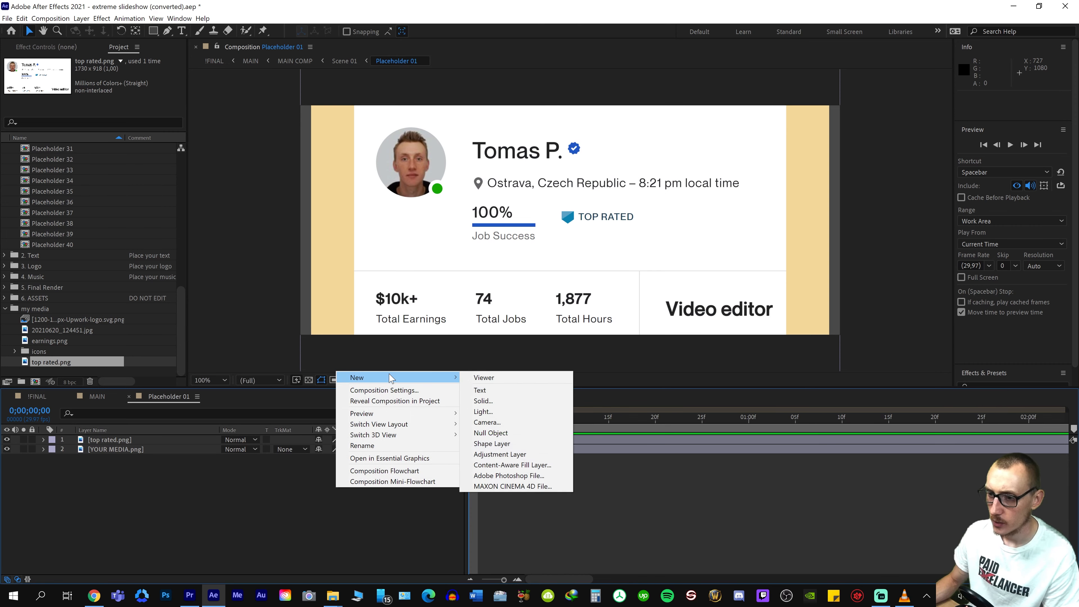
{"action": "left_click", "coordinate": [504, 404]}
{"action": "left_click", "coordinate": [533, 368]}
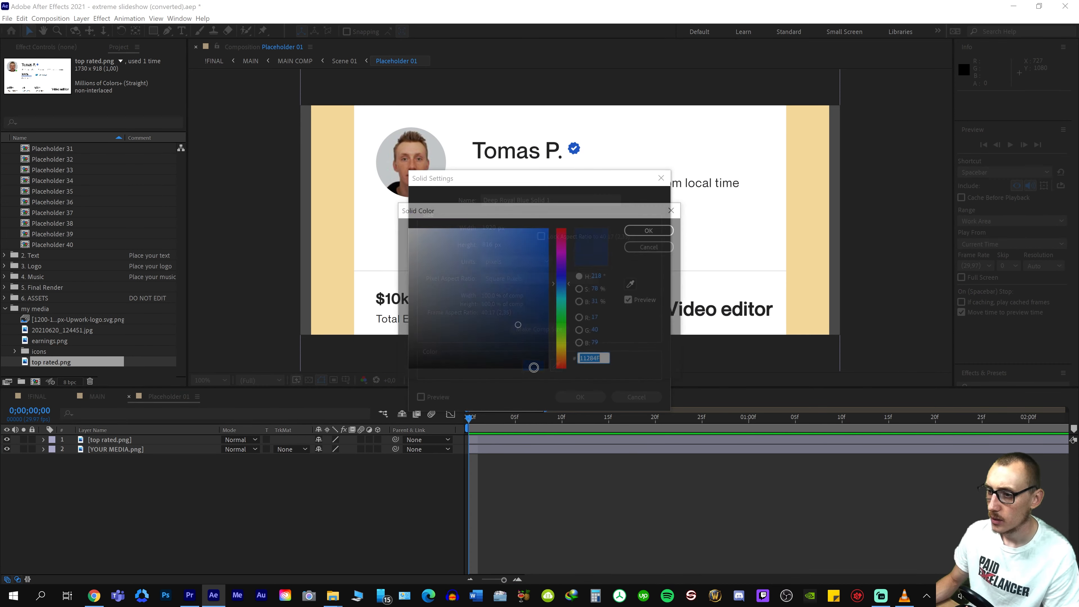
{"action": "left_click_drag", "start_coordinate": [430, 264], "coordinate": [134, 13]}
{"action": "left_click", "coordinate": [650, 232]}
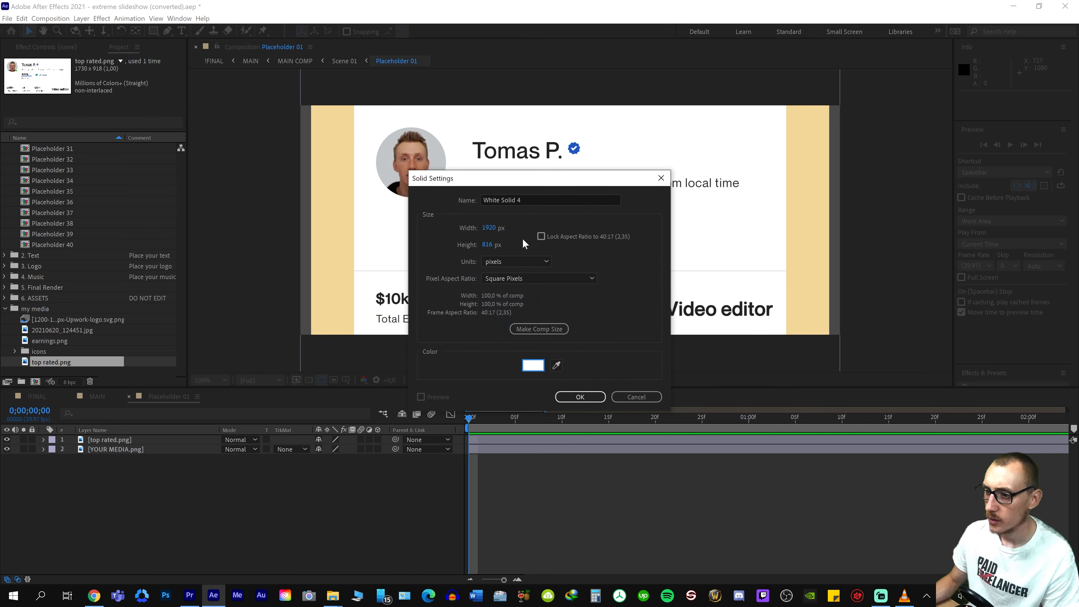
{"action": "left_click", "coordinate": [586, 397]}
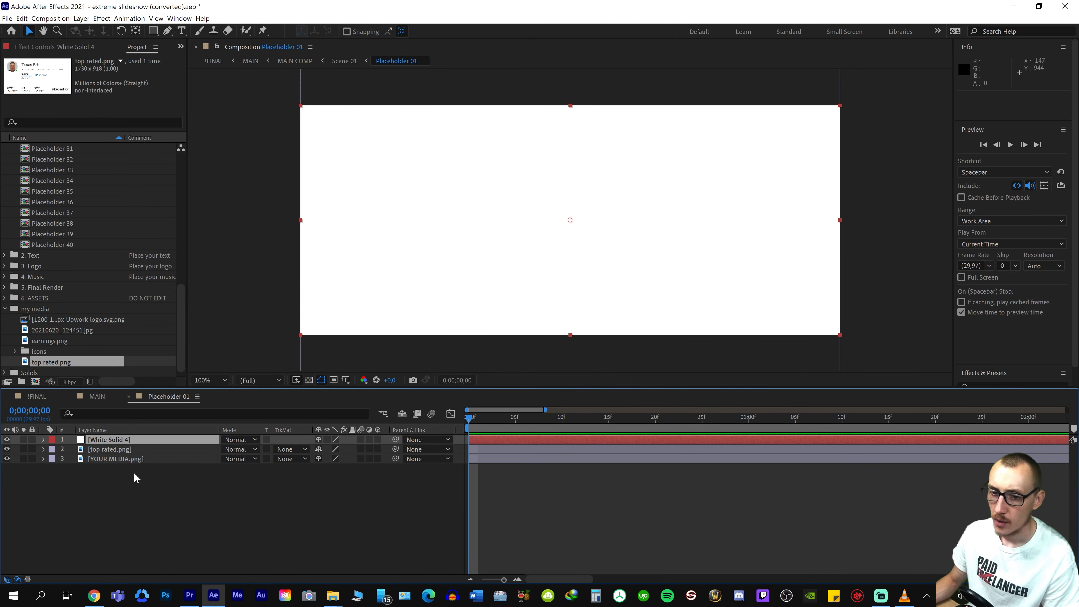
{"action": "mouse_move", "coordinate": [136, 444]}
{"action": "left_mouse_down"}
{"action": "mouse_move", "coordinate": [131, 470]}
{"action": "mouse_move", "coordinate": [136, 457]}
{"action": "left_mouse_up"}
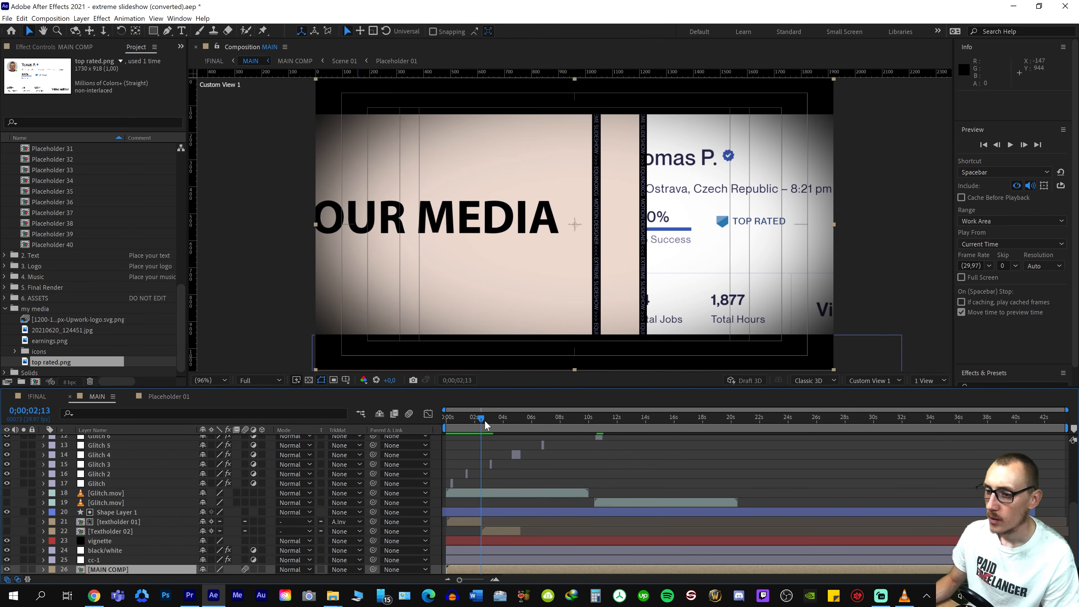
Play MAIN from the first frame to review the white background and the split-screen transition, stopping at 0;00;01;23
{"action": "left_click_drag", "start_coordinate": [485, 420], "coordinate": [340, 423]}
{"action": "key", "text": "space"}
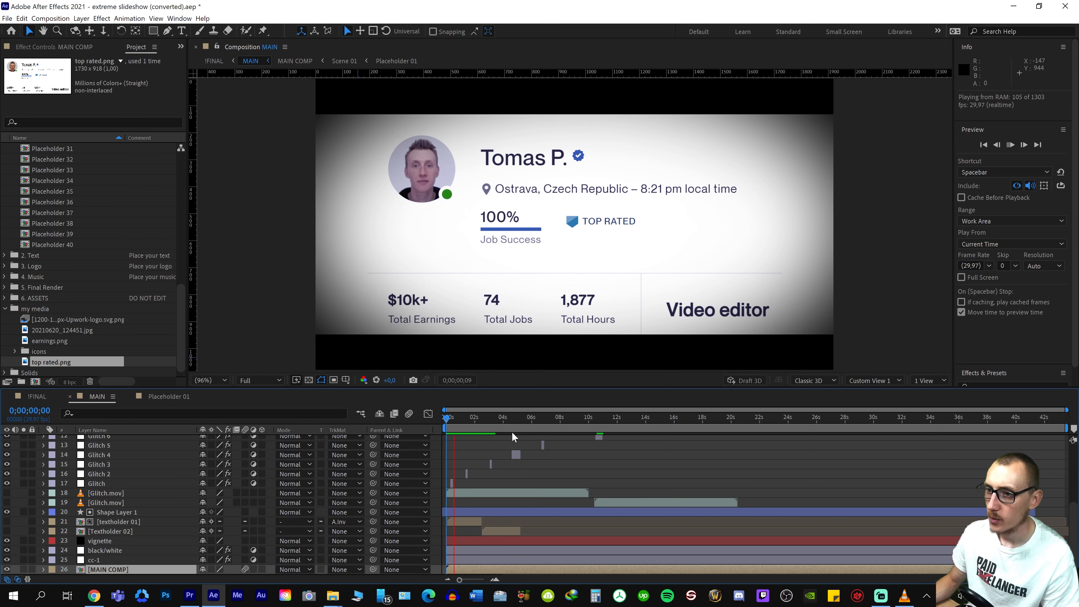
{"action": "key", "text": "space"}
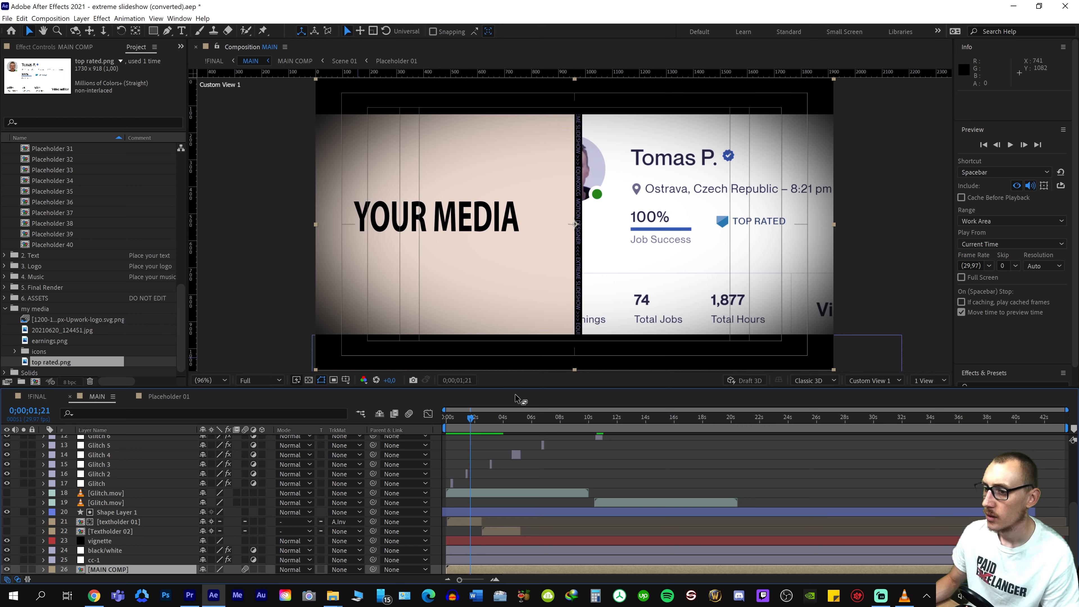
{"action": "left_click_drag", "start_coordinate": [475, 422], "coordinate": [441, 424]}
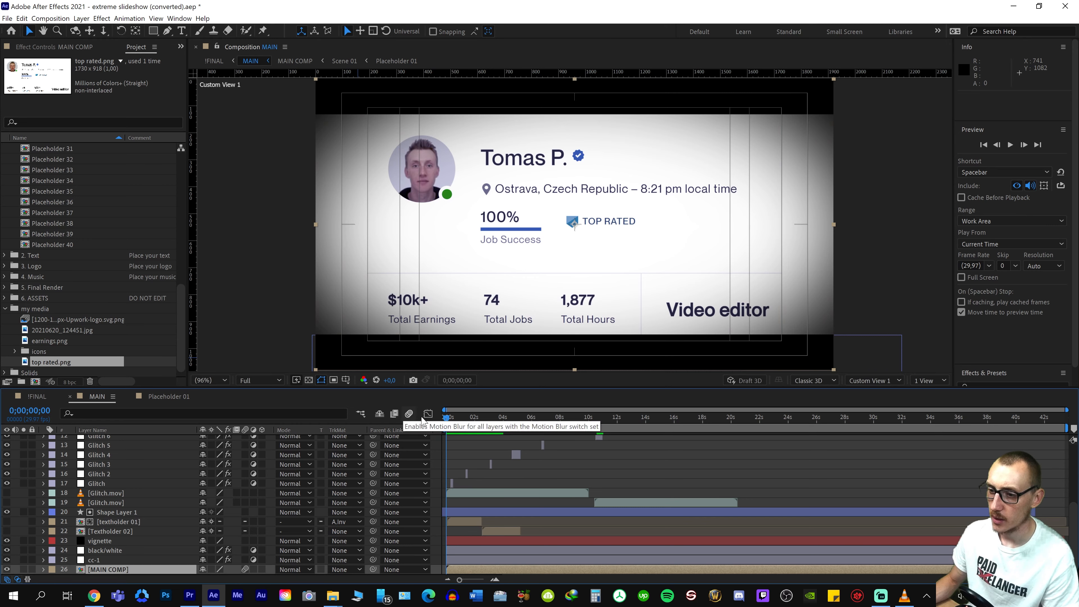
{"action": "key", "text": "space"}
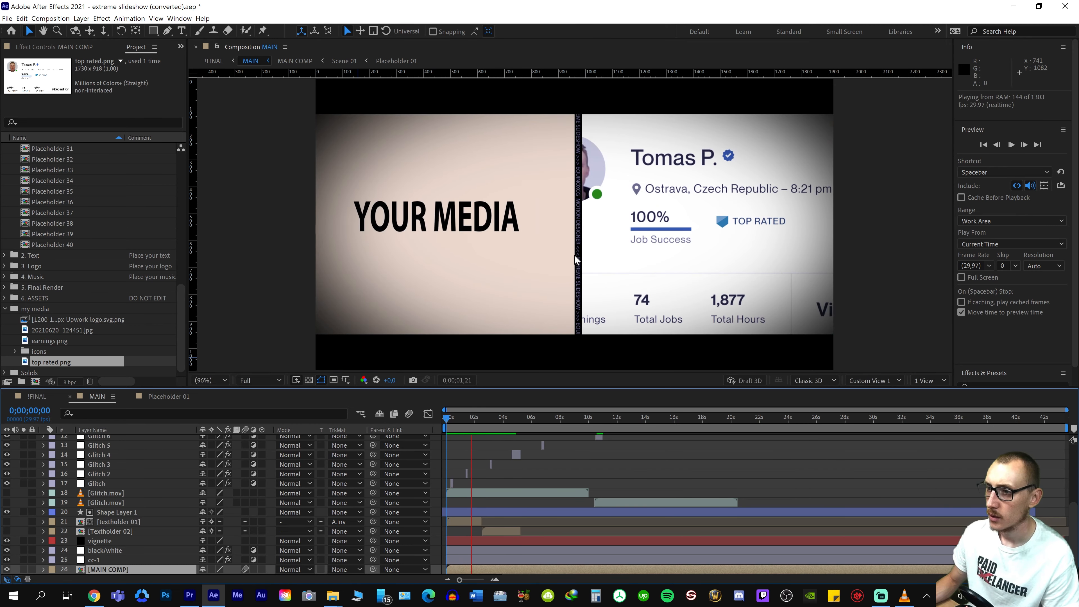
{"action": "key", "text": "space"}
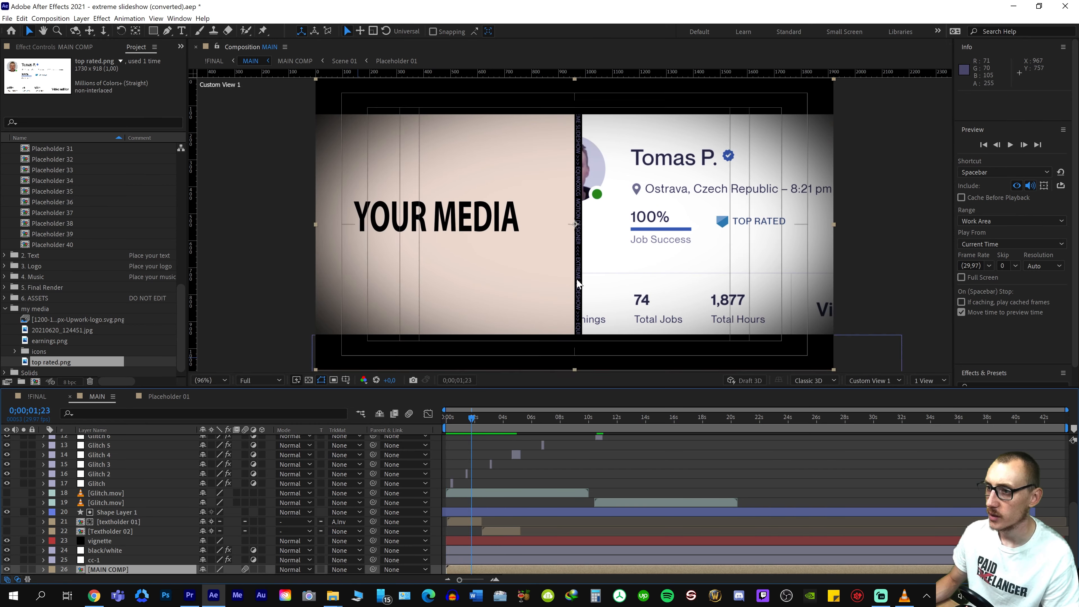
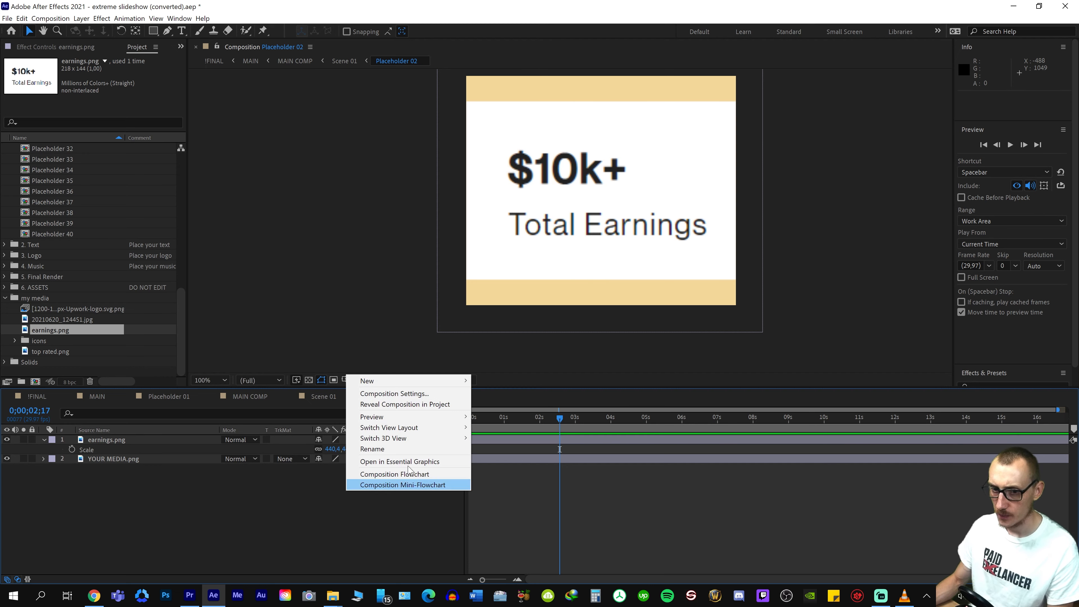
In Placeholder 02, create a white 960 x 816 px solid and place it directly beneath the earnings.png layer
{"action": "mouse_move", "coordinate": [445, 442]}
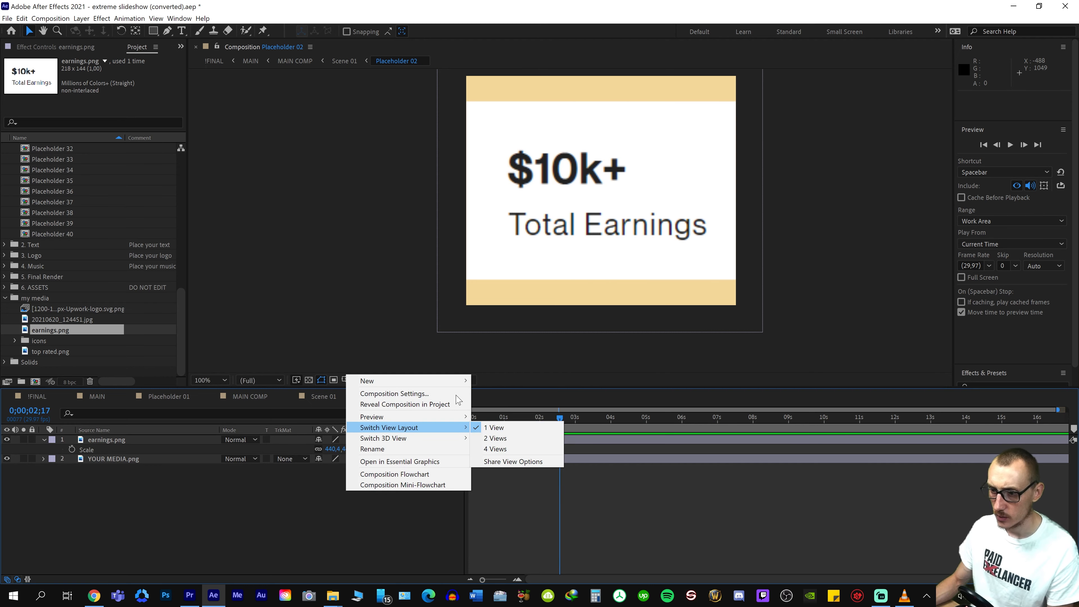
{"action": "mouse_move", "coordinate": [460, 382]}
{"action": "left_click", "coordinate": [501, 402]}
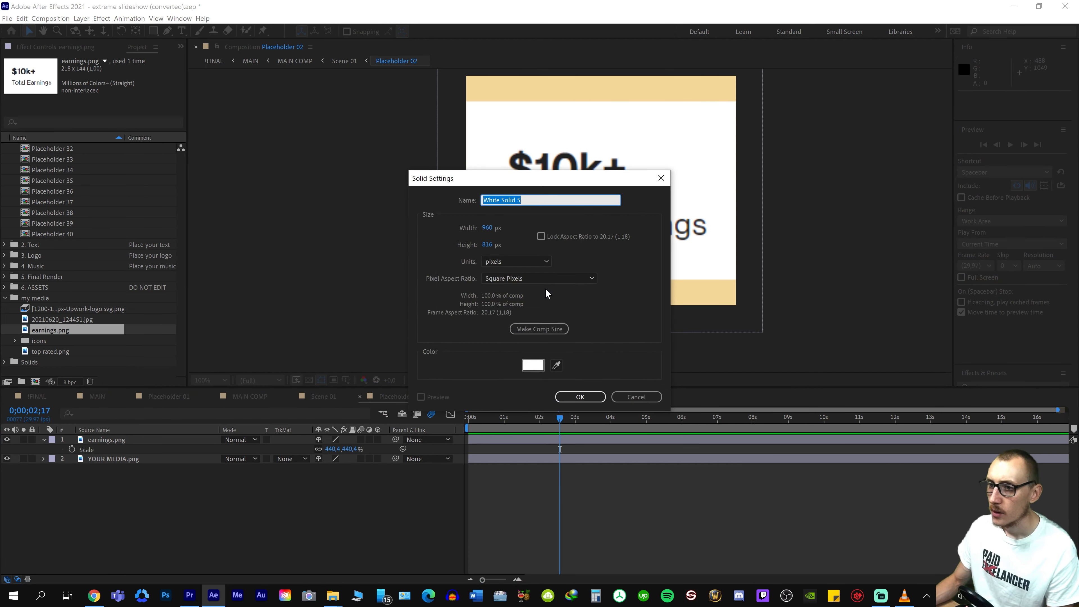
{"action": "left_click", "coordinate": [576, 401]}
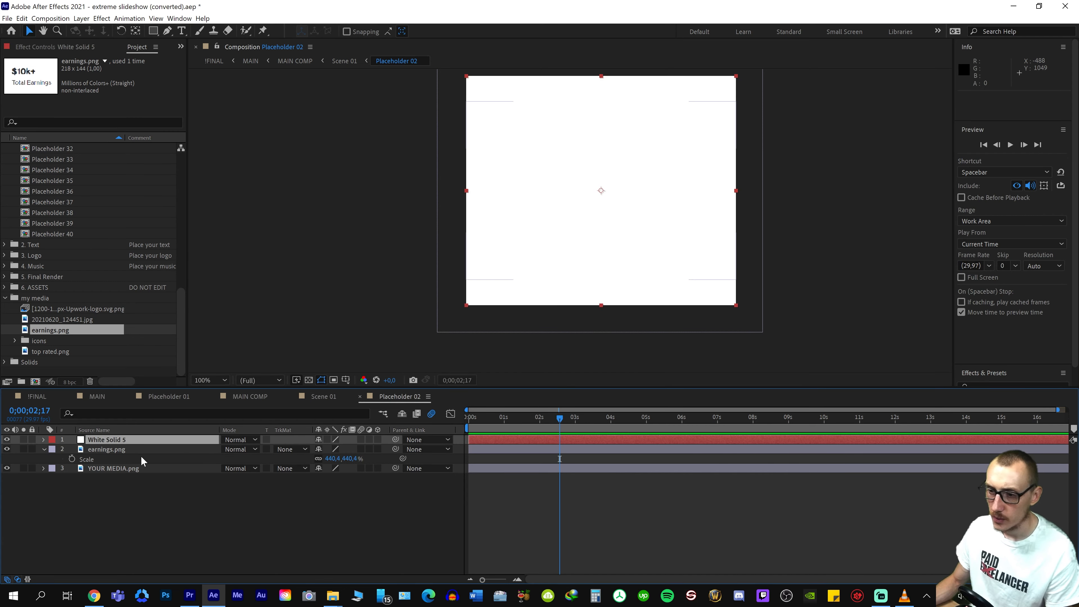
{"action": "left_click_drag", "start_coordinate": [130, 442], "coordinate": [129, 454]}
{"action": "left_click", "coordinate": [382, 516]}
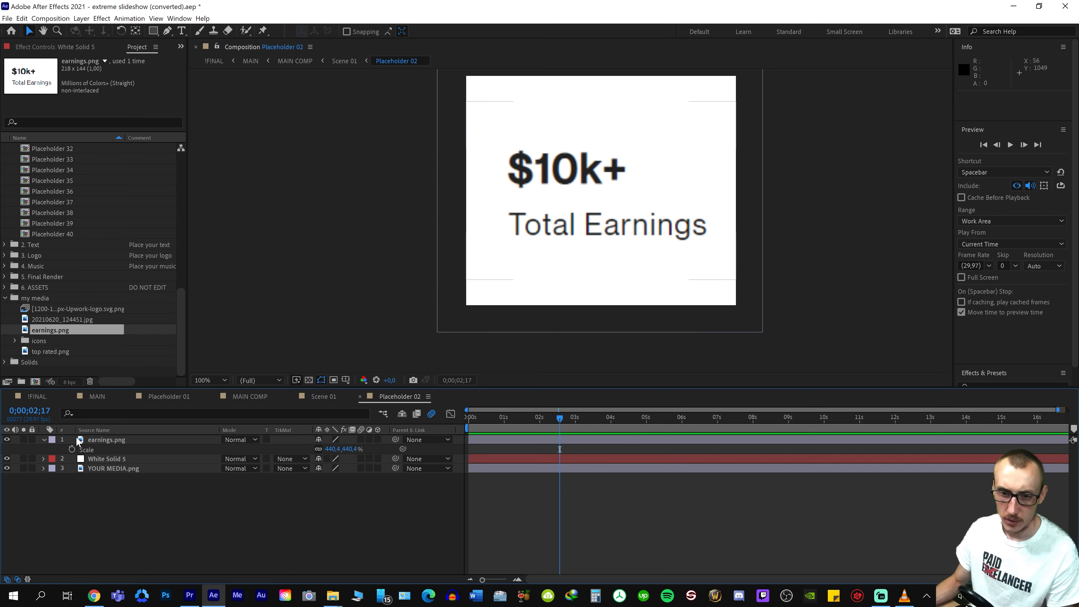
Play MAIN from the first frame twice to review the split-screen opening, and park the playhead at 0;00;02;22 on the three-panel scene
{"action": "left_click", "coordinate": [100, 397]}
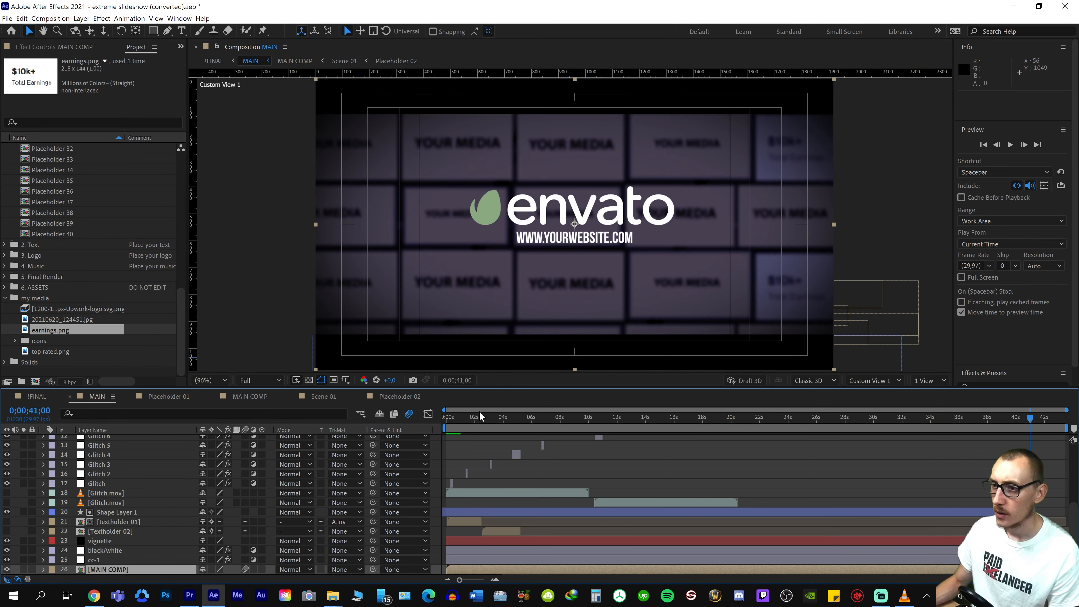
{"action": "key", "text": "Home"}
{"action": "key", "text": "space"}
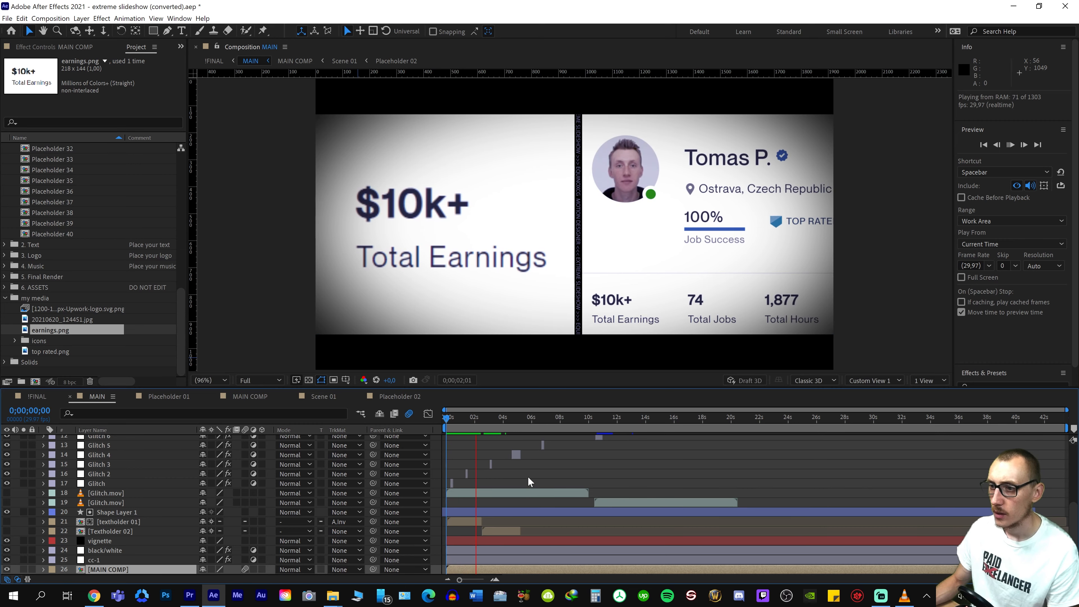
{"action": "key", "text": "space"}
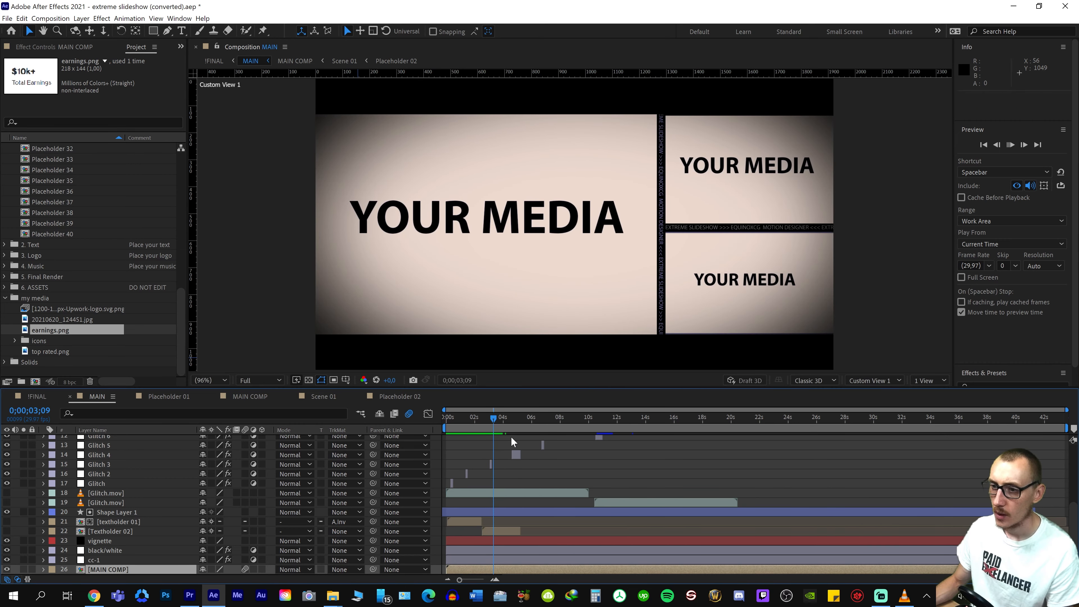
{"action": "key", "text": "space"}
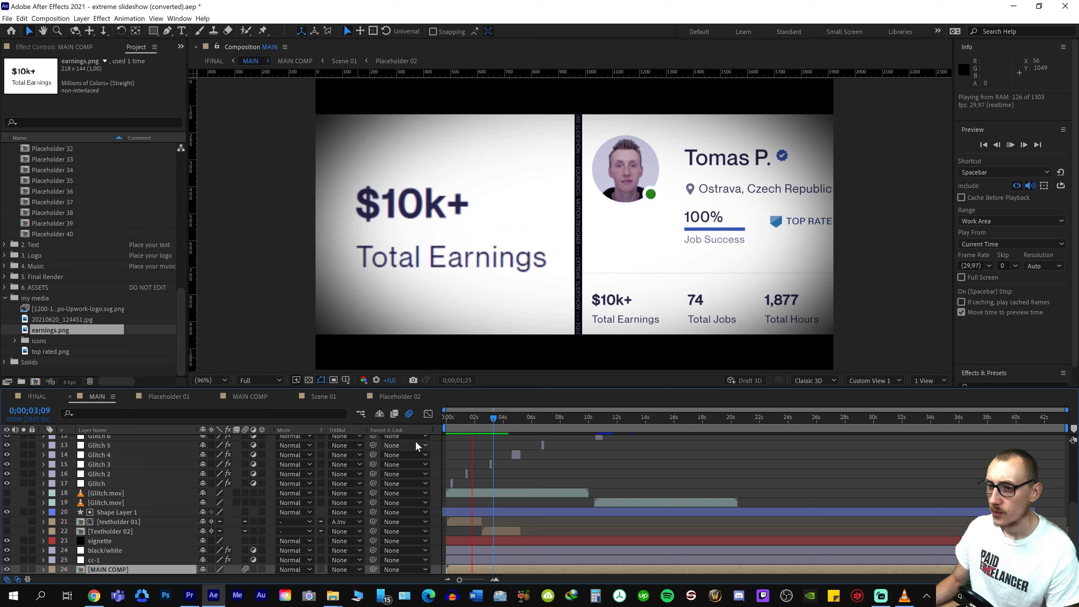
{"action": "left_click_drag", "start_coordinate": [494, 420], "coordinate": [390, 422]}
{"action": "key", "text": "space"}
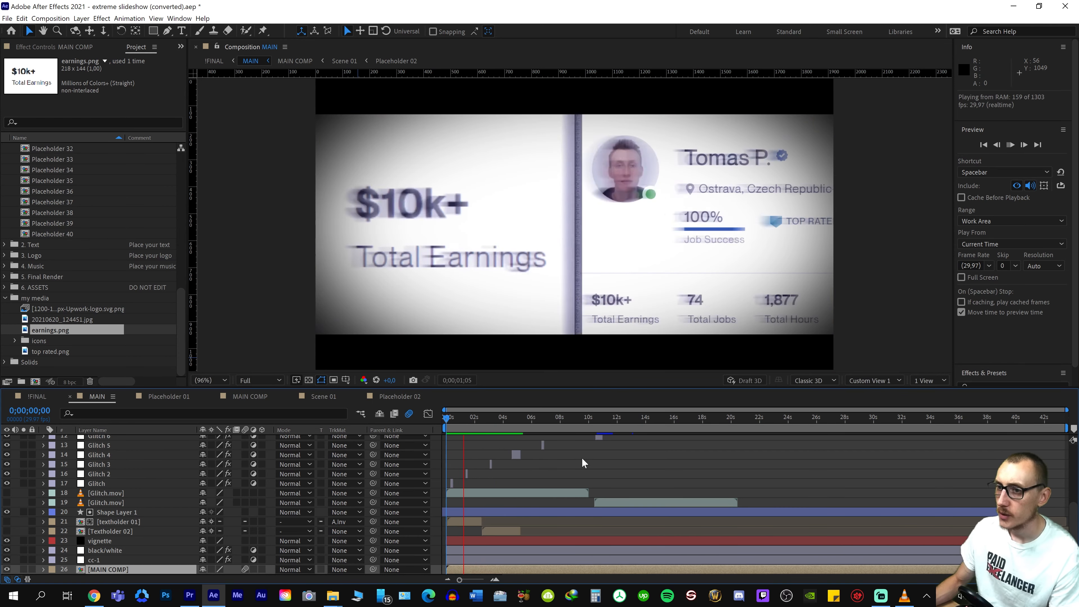
{"action": "key", "text": "space"}
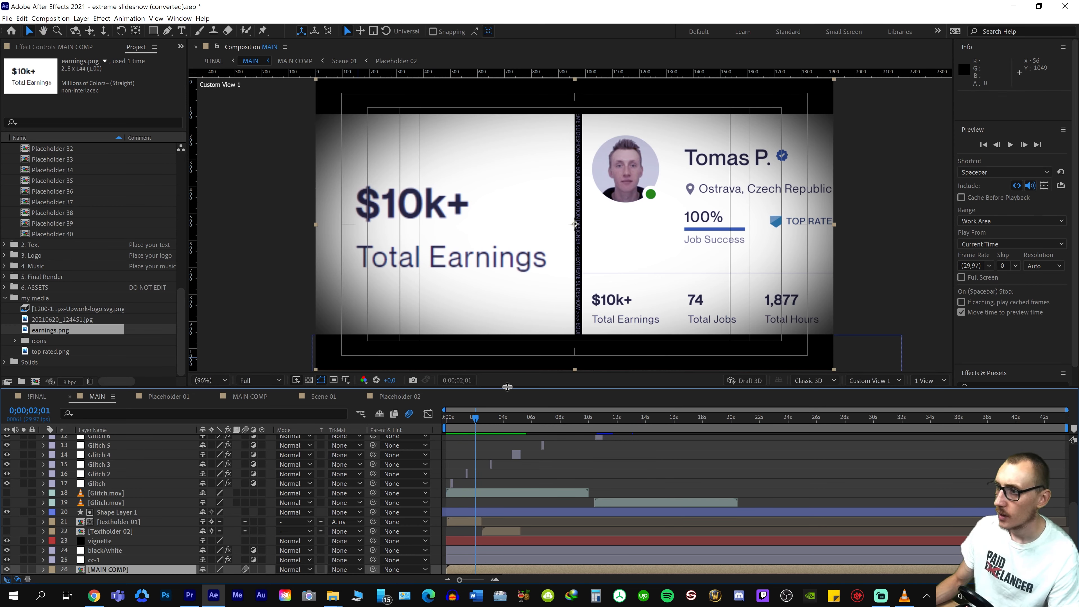
{"action": "left_click", "coordinate": [484, 417]}
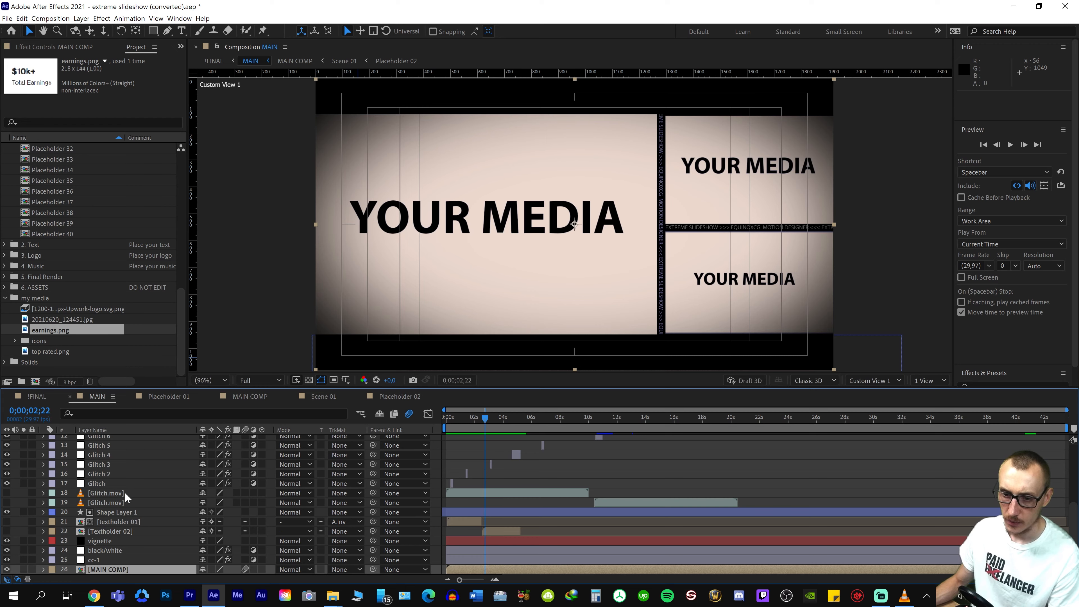
Collapse the my media folder, open the Placeholder 03 composition, collapse the Placeholders folder and preview the placeholder
{"action": "scroll", "coordinate": [125, 493], "scroll_direction": "up", "scroll_amount": 5}
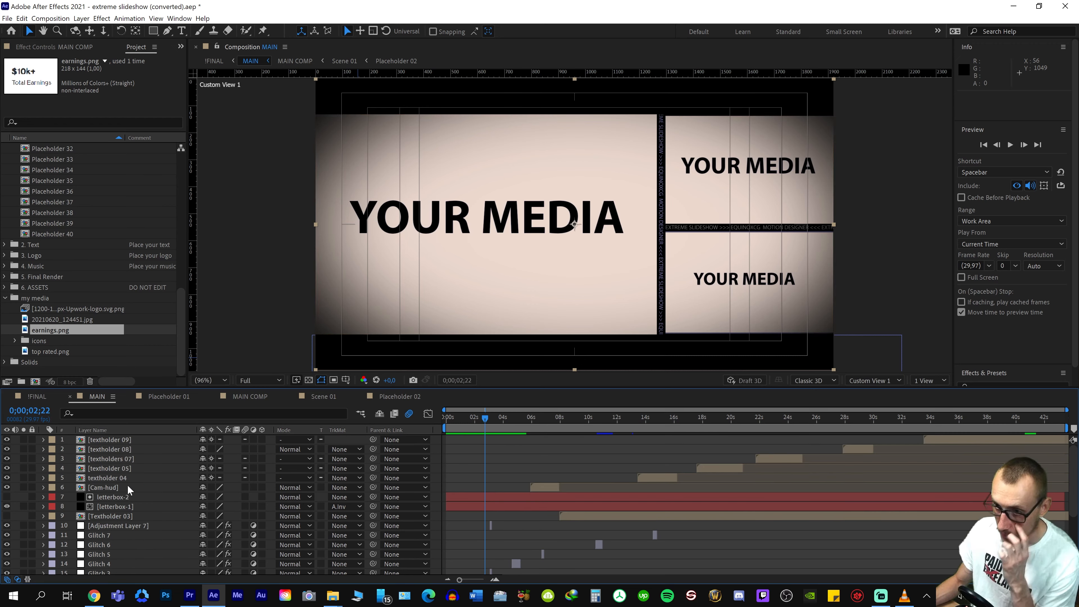
{"action": "left_click", "coordinate": [5, 299]}
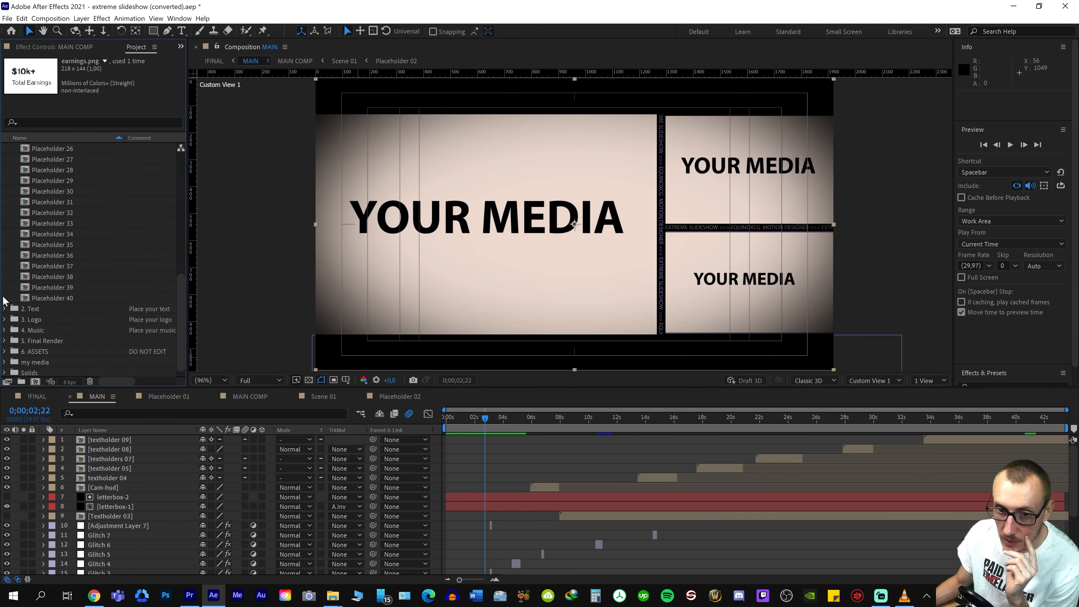
{"action": "scroll", "coordinate": [74, 263], "scroll_direction": "up", "scroll_amount": 8}
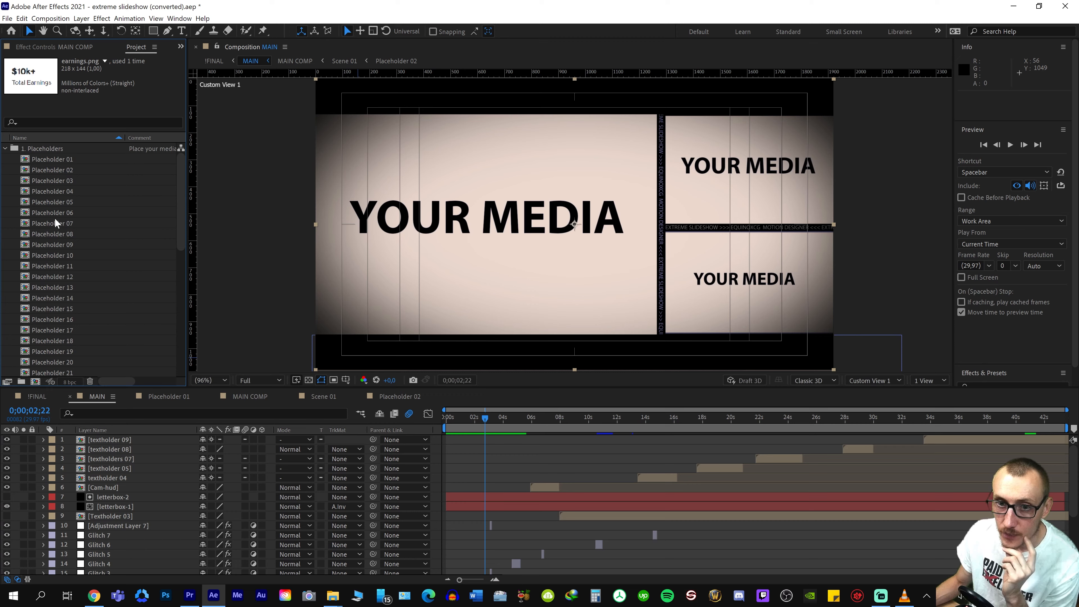
{"action": "double_click", "coordinate": [53, 180]}
{"action": "left_click", "coordinate": [5, 148]}
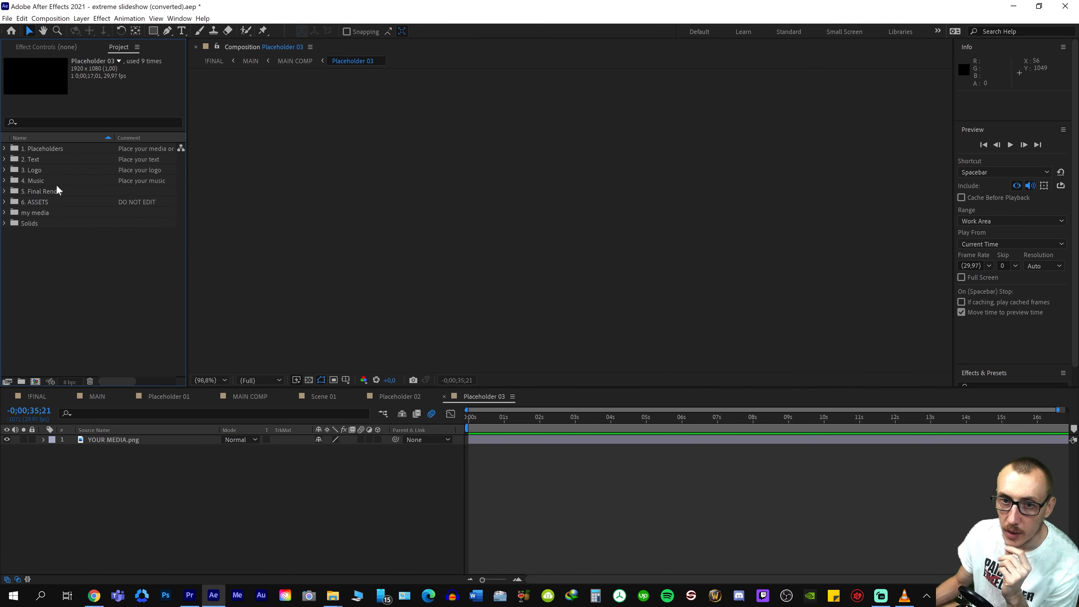
{"action": "left_click", "coordinate": [477, 415]}
{"action": "key", "text": "space"}
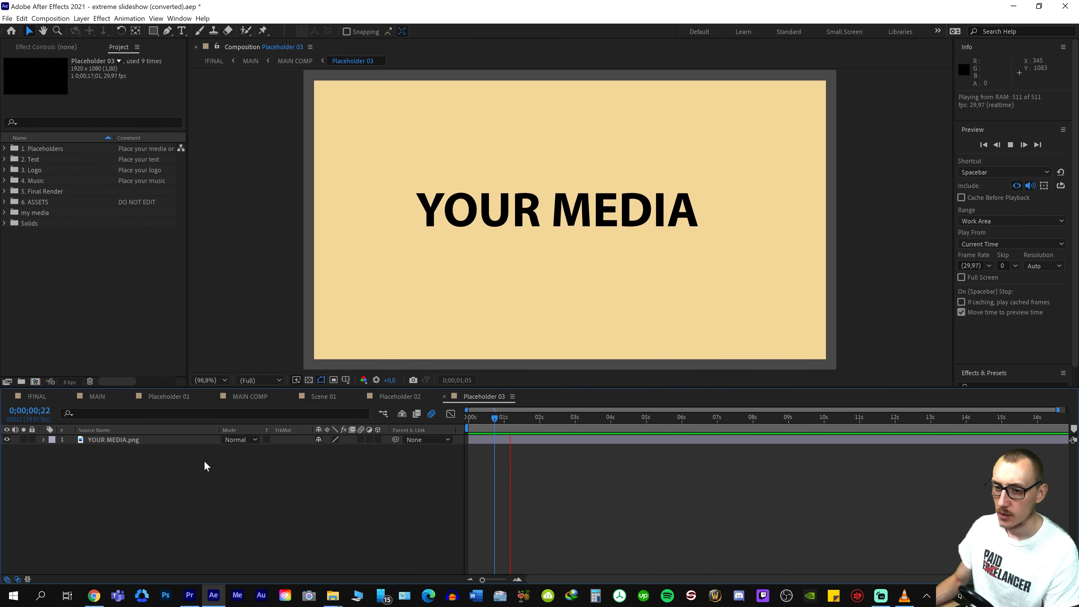
Return to MAIN and replay the opening, stopping at 0;00;02;28 on the three-panel scene
{"action": "left_click", "coordinate": [98, 397]}
{"action": "key", "text": "space"}
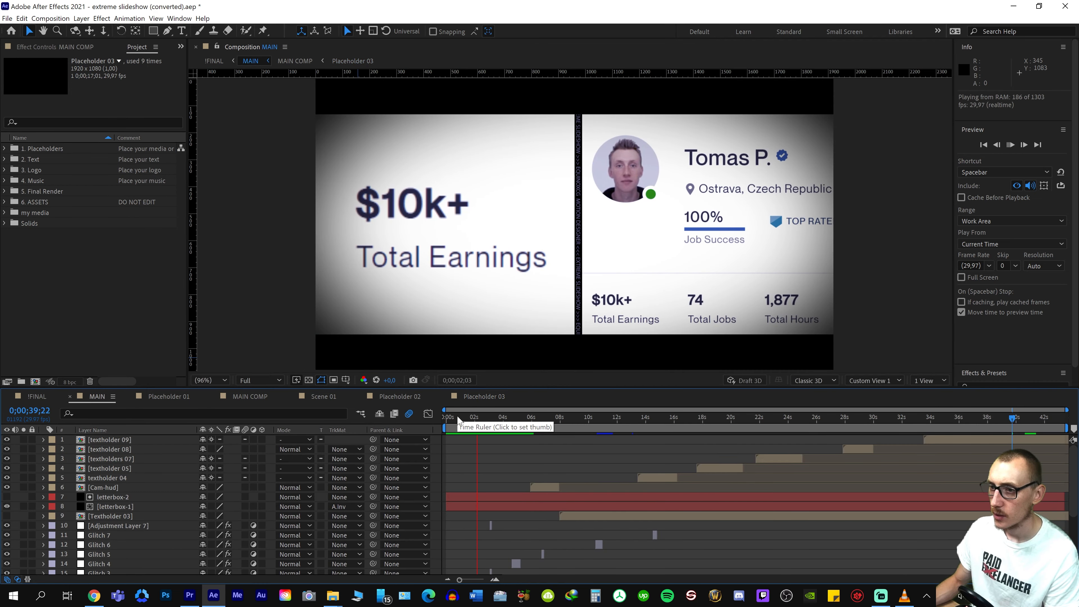
{"action": "key", "text": "space"}
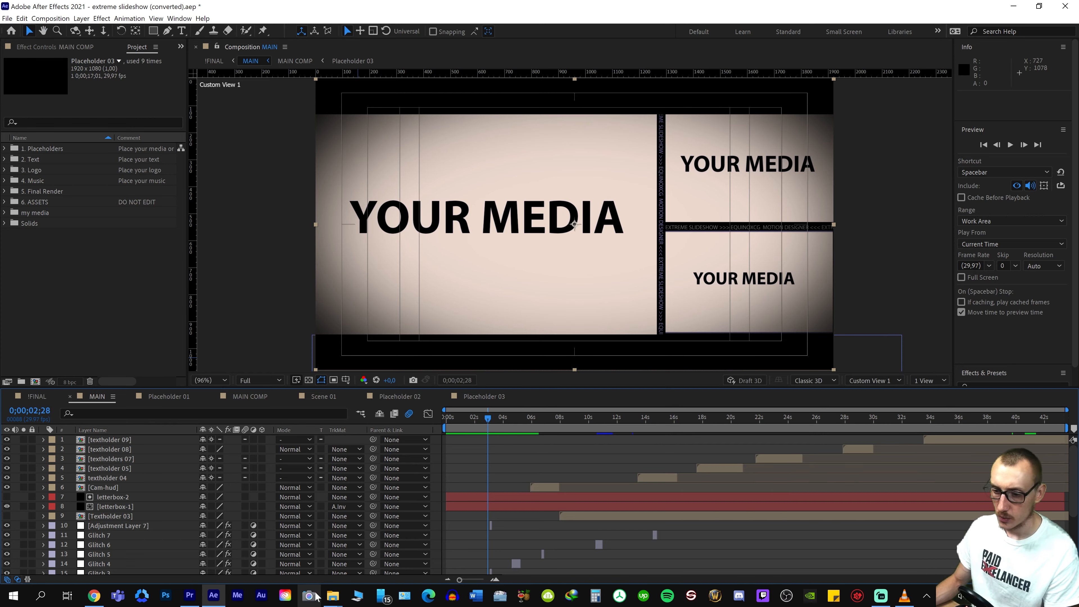
Switch to File Explorer, open the BROLL folder inside 01 Footage and inspect the money-fall-on-the-table-MFJ2KEX.mov clip
{"action": "mouse_move", "coordinate": [337, 593]}
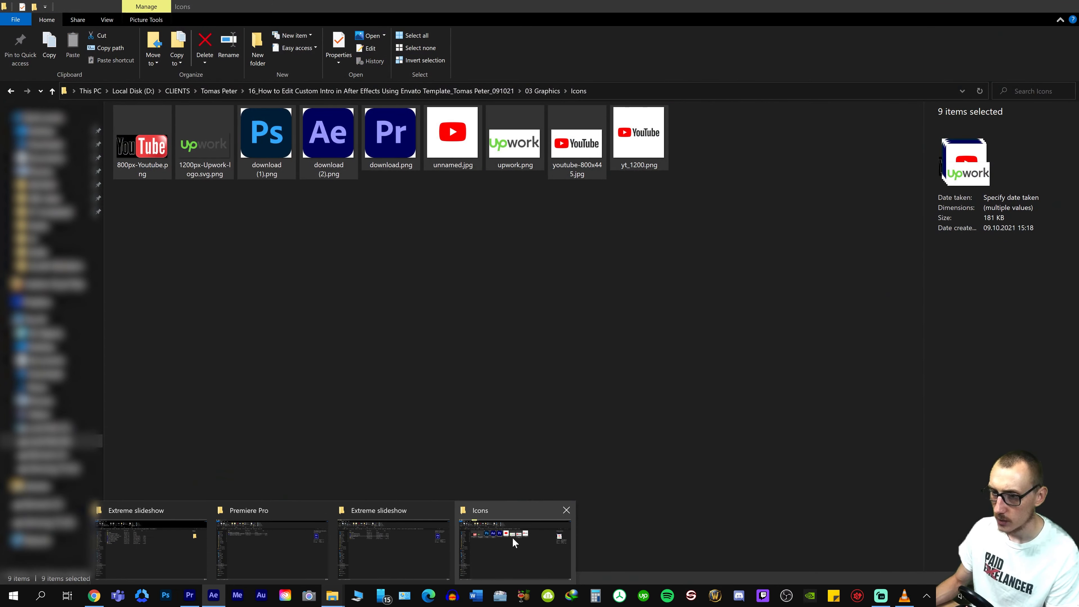
{"action": "left_click", "coordinate": [512, 537]}
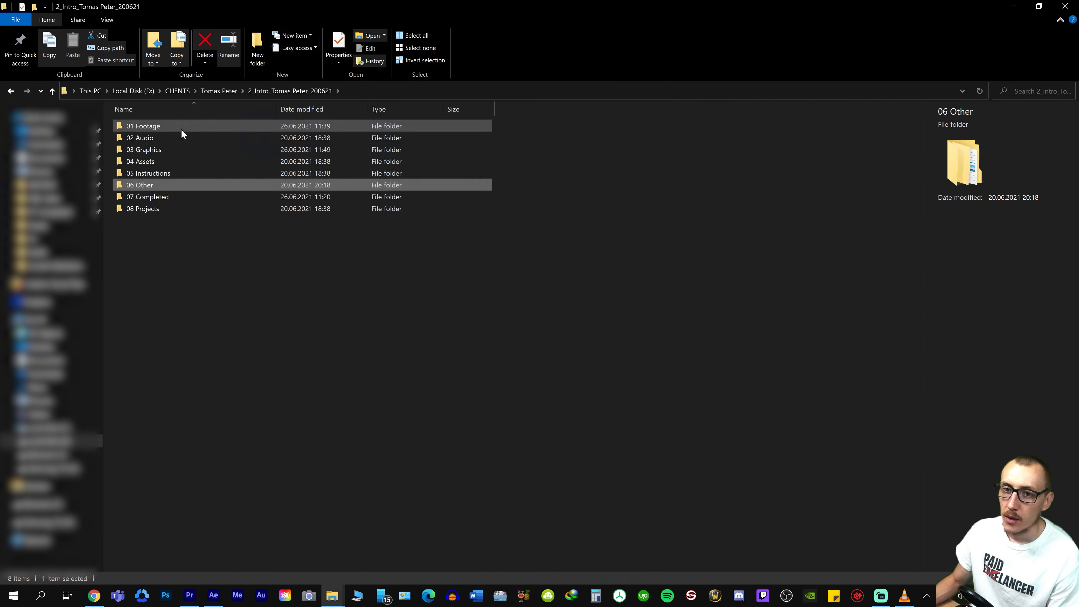
{"action": "double_click", "coordinate": [181, 132]}
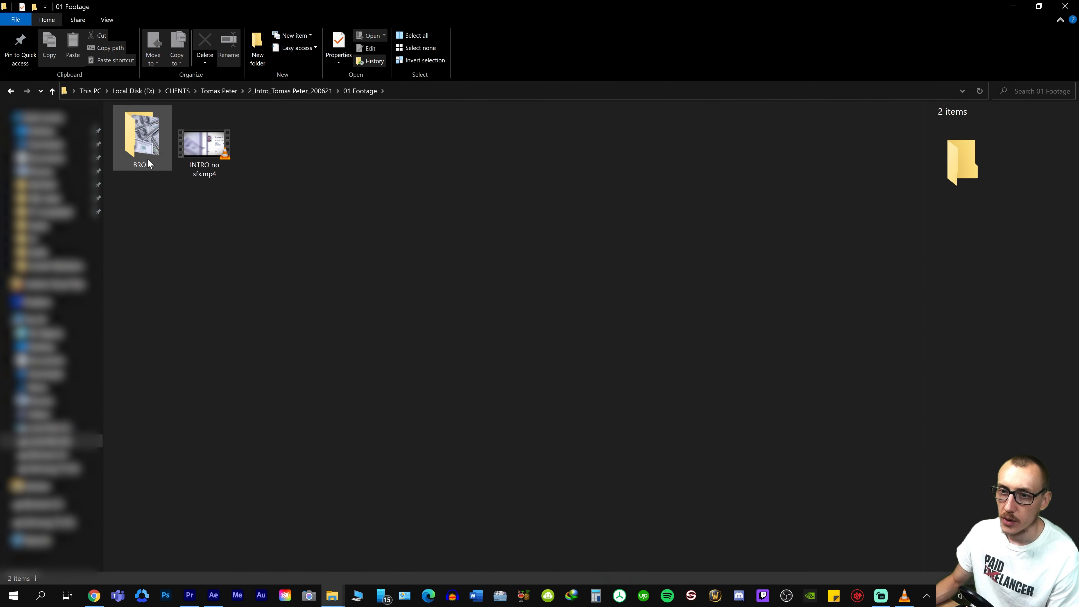
{"action": "double_click", "coordinate": [147, 158]}
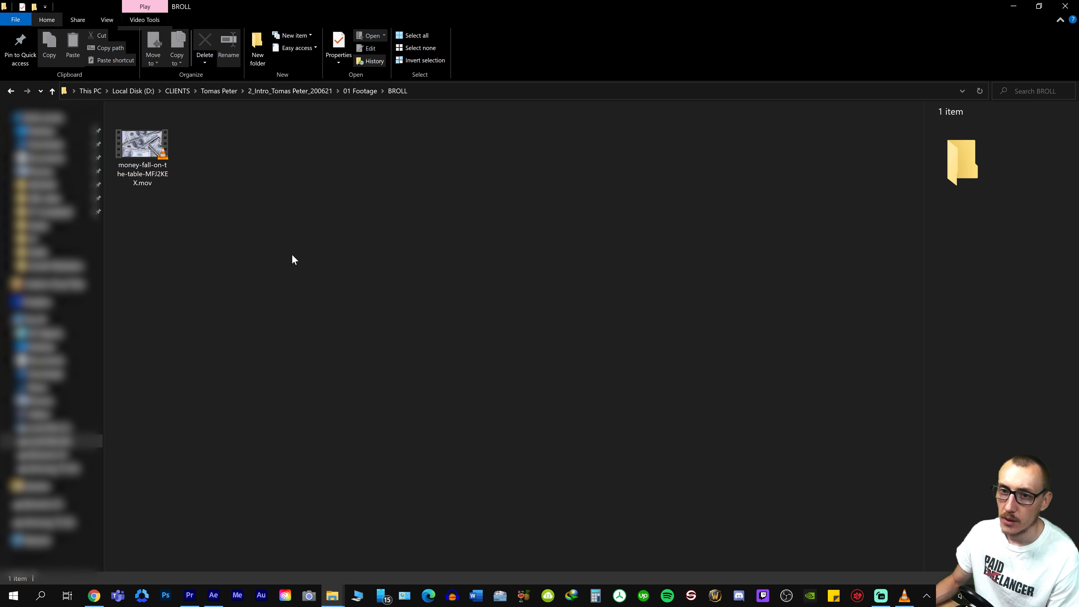
{"action": "left_click", "coordinate": [167, 158]}
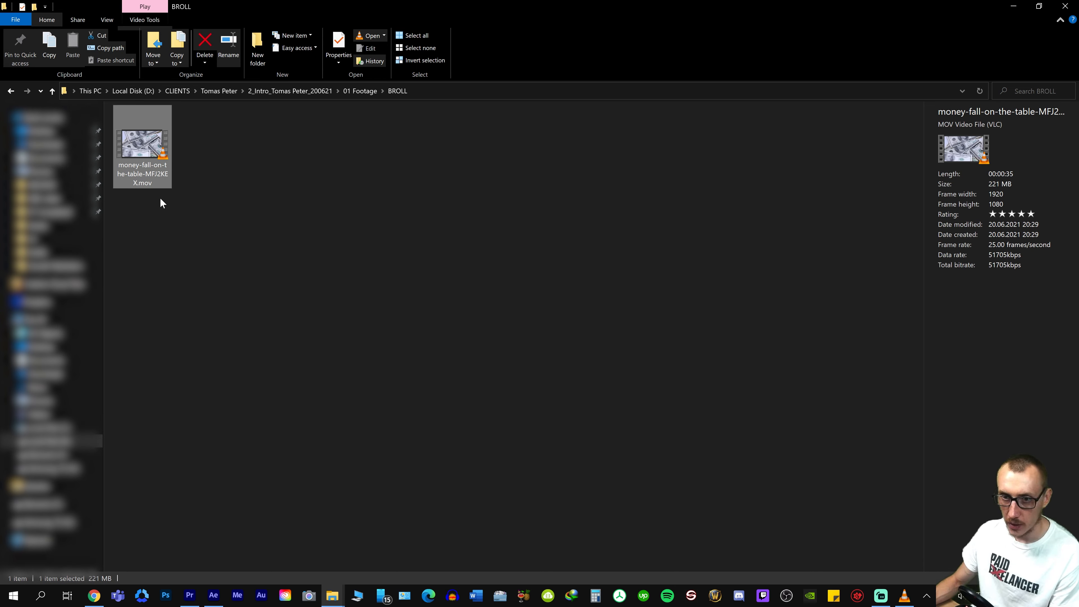
{"action": "left_click", "coordinate": [191, 207]}
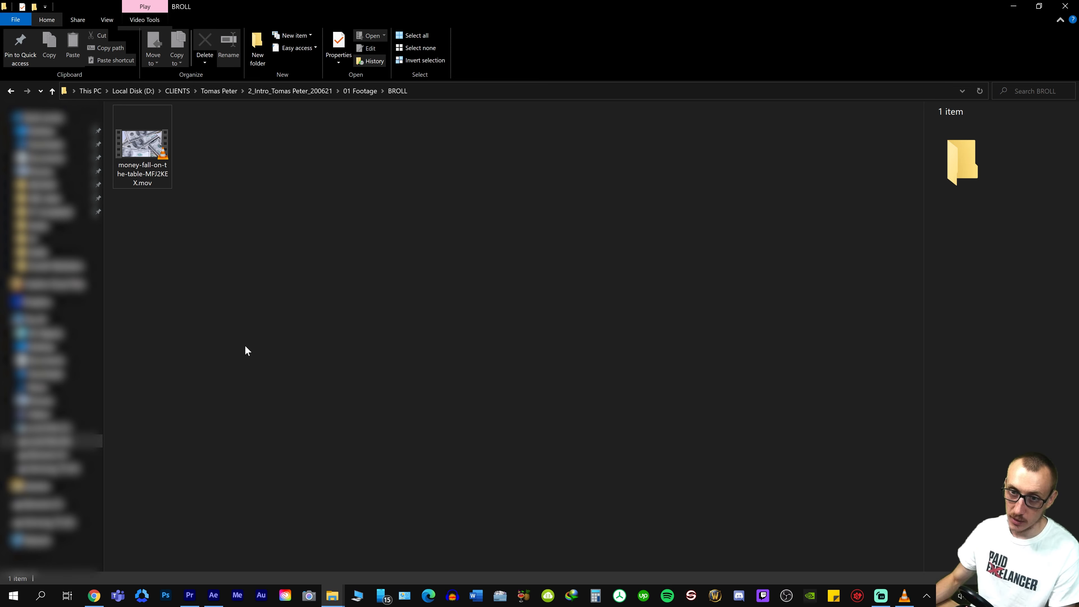
{"action": "left_click", "coordinate": [154, 166]}
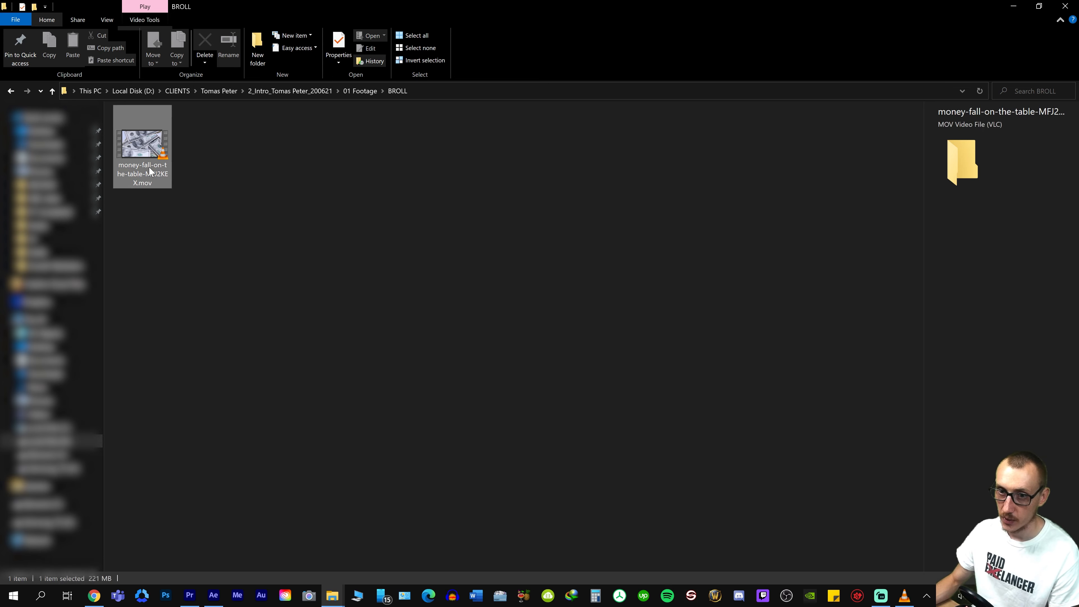
{"action": "left_click", "coordinate": [282, 490]}
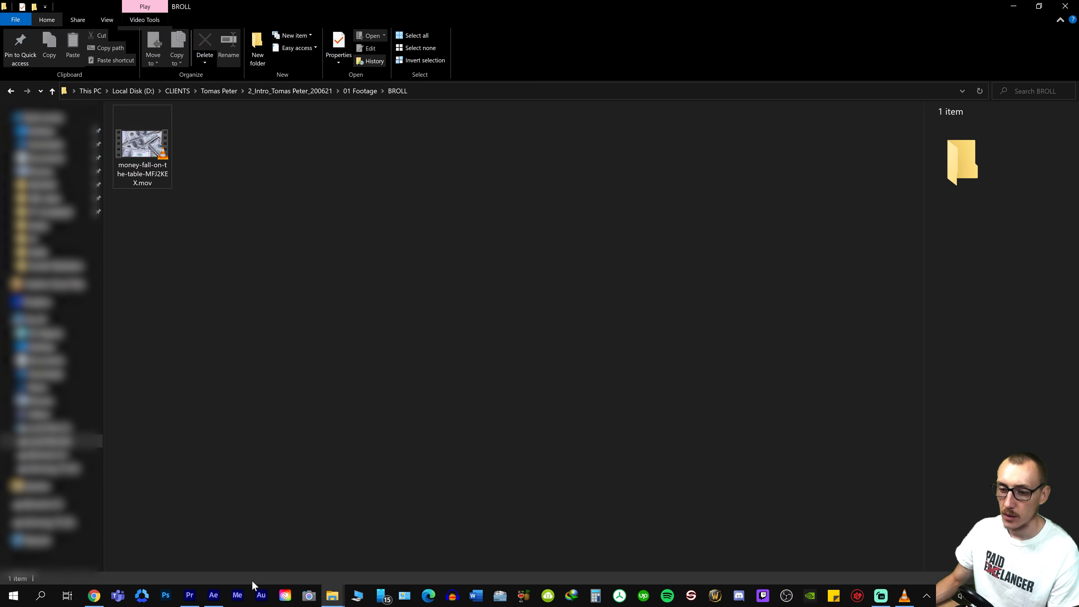
Switch back to After Effects and check the three-panel YOUR MEDIA scene in MAIN
{"action": "mouse_move", "coordinate": [212, 602]}
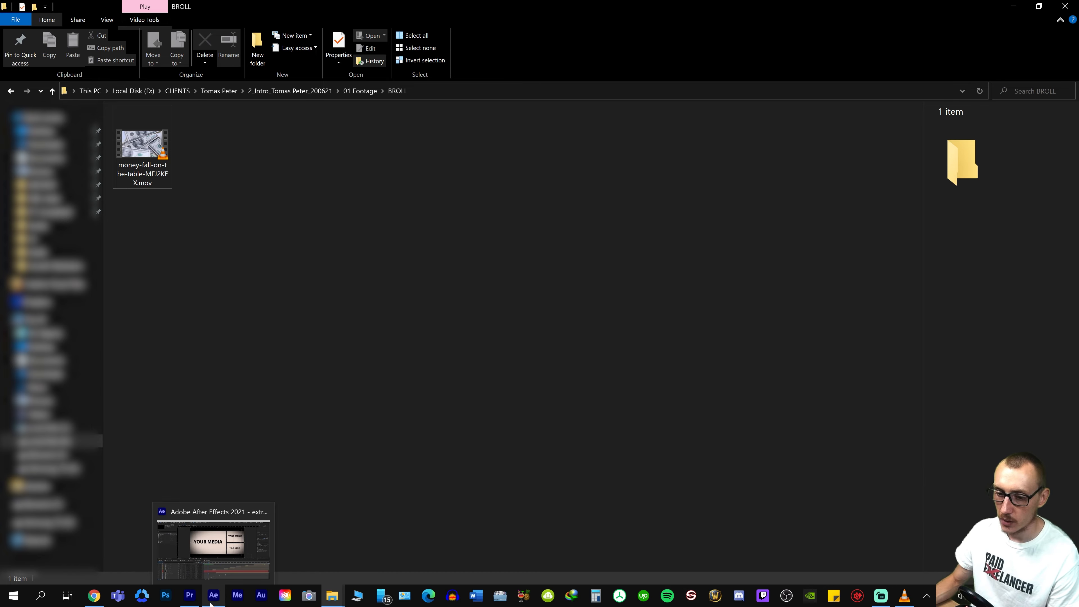
{"action": "left_click", "coordinate": [213, 596]}
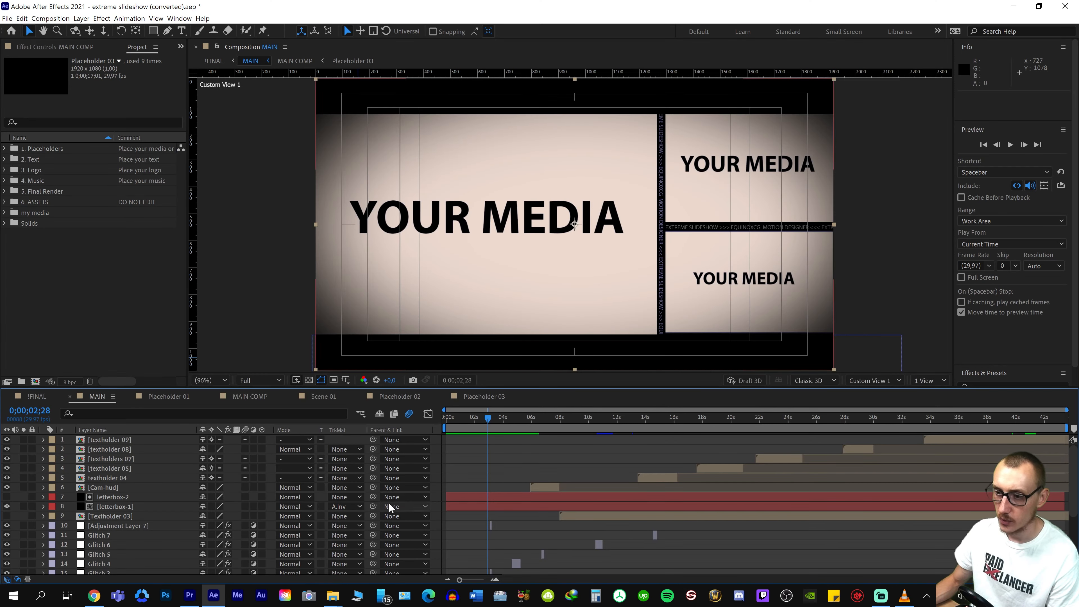
{"action": "left_click_drag", "start_coordinate": [464, 434], "coordinate": [502, 429]}
Switch to Envato Elements in Chrome, search Stock Video for money-fall-on-the-table-MFJ2KEX and preview the first Money Fall on the Table clip
{"action": "key", "text": "alt+Tab"}
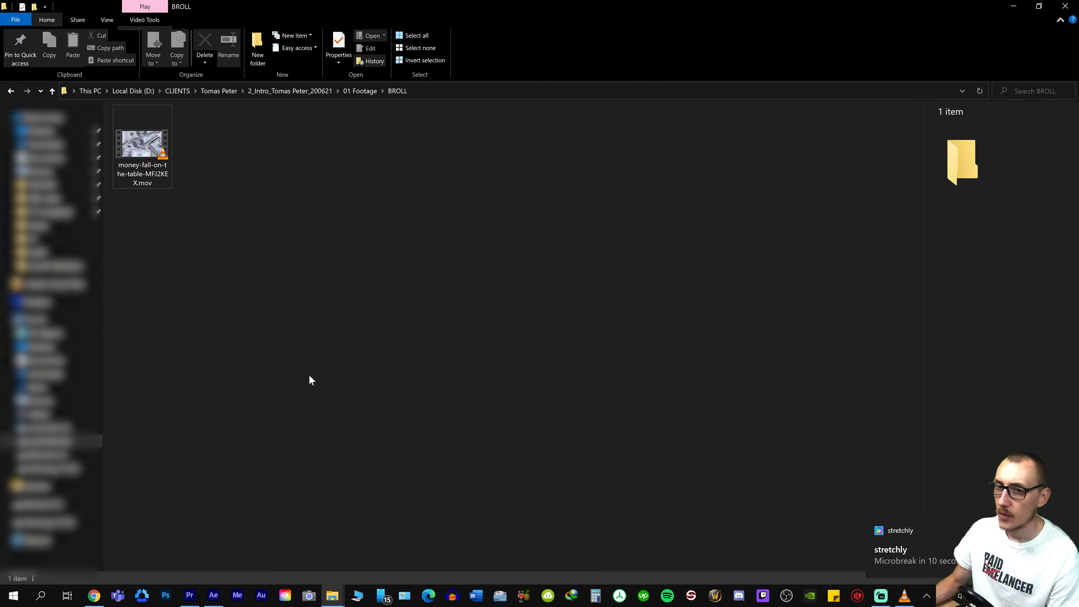
{"action": "left_click", "coordinate": [101, 600]}
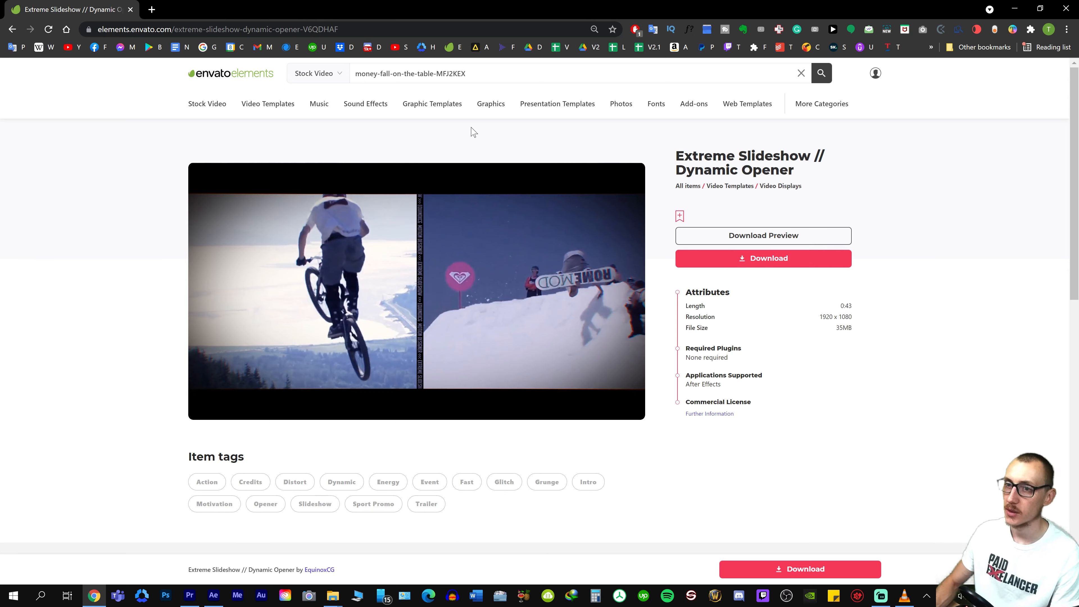
{"action": "left_click", "coordinate": [317, 74]}
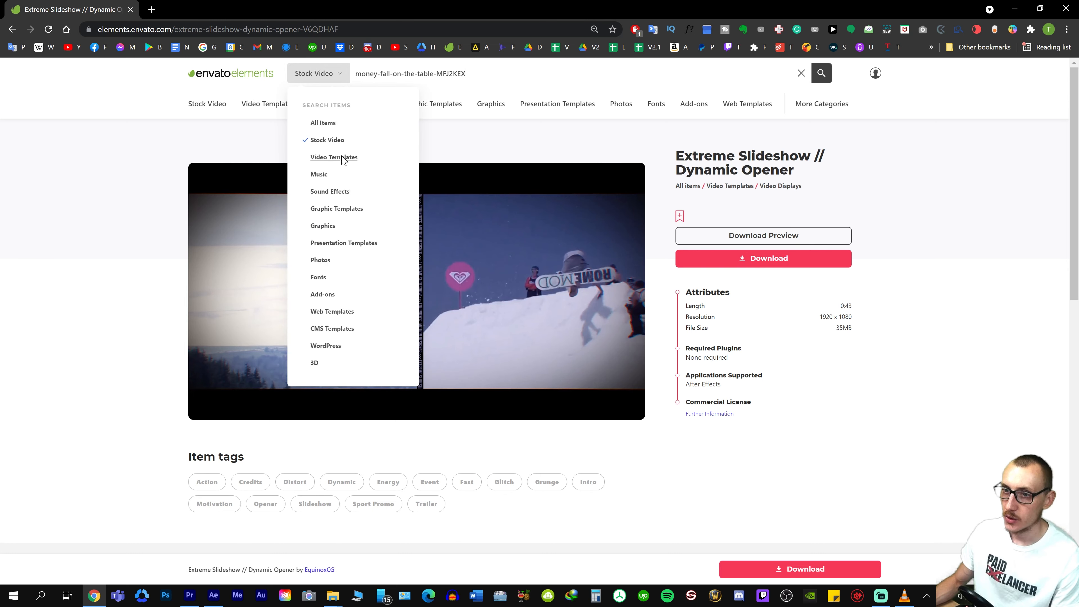
{"action": "left_click", "coordinate": [356, 139]}
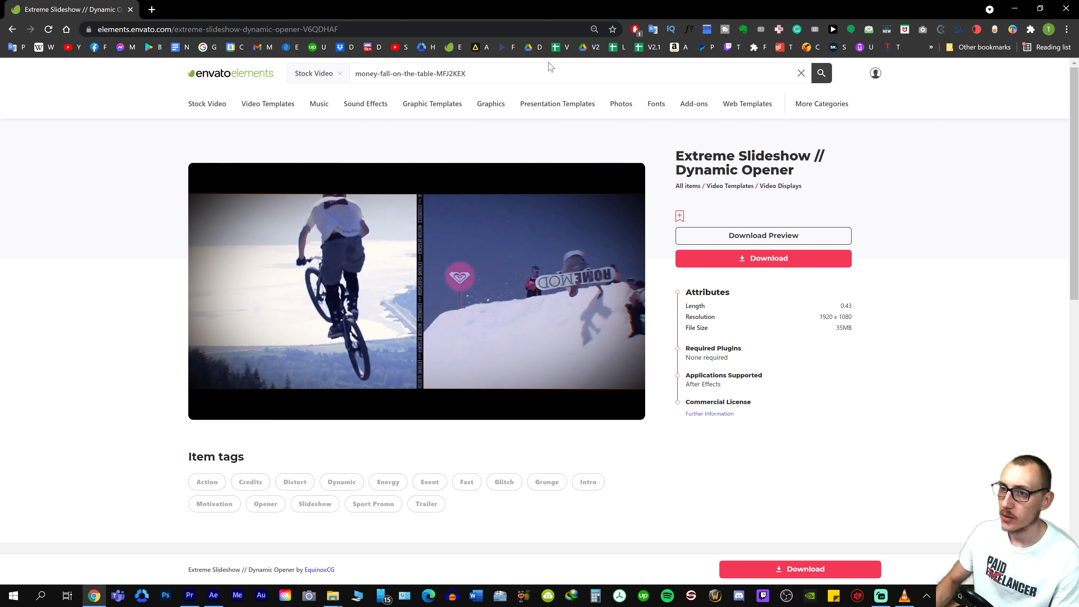
{"action": "mouse_move", "coordinate": [429, 98]}
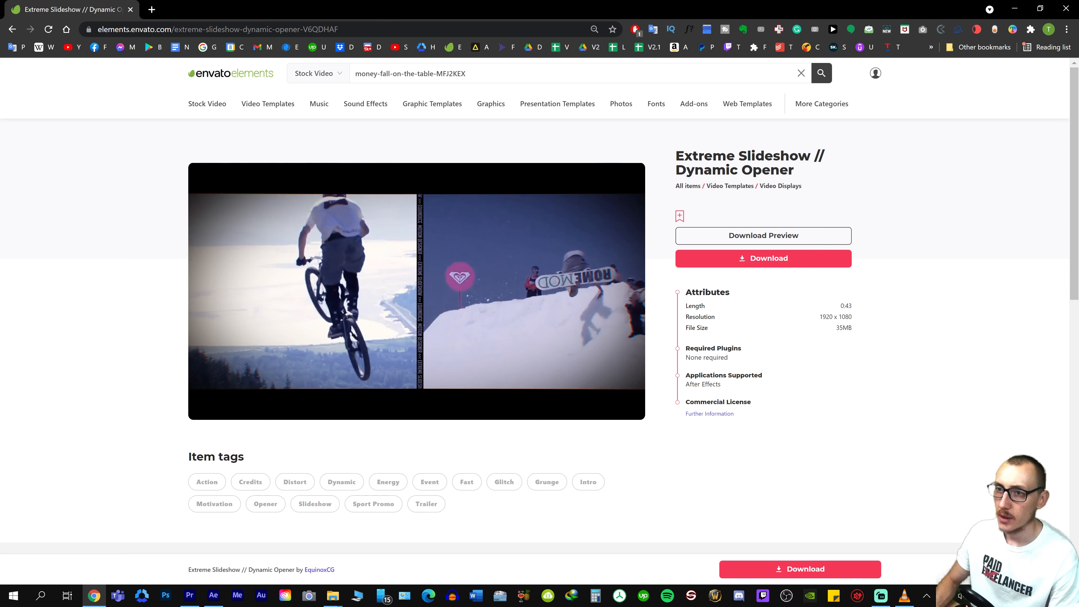
{"action": "key", "text": "Return"}
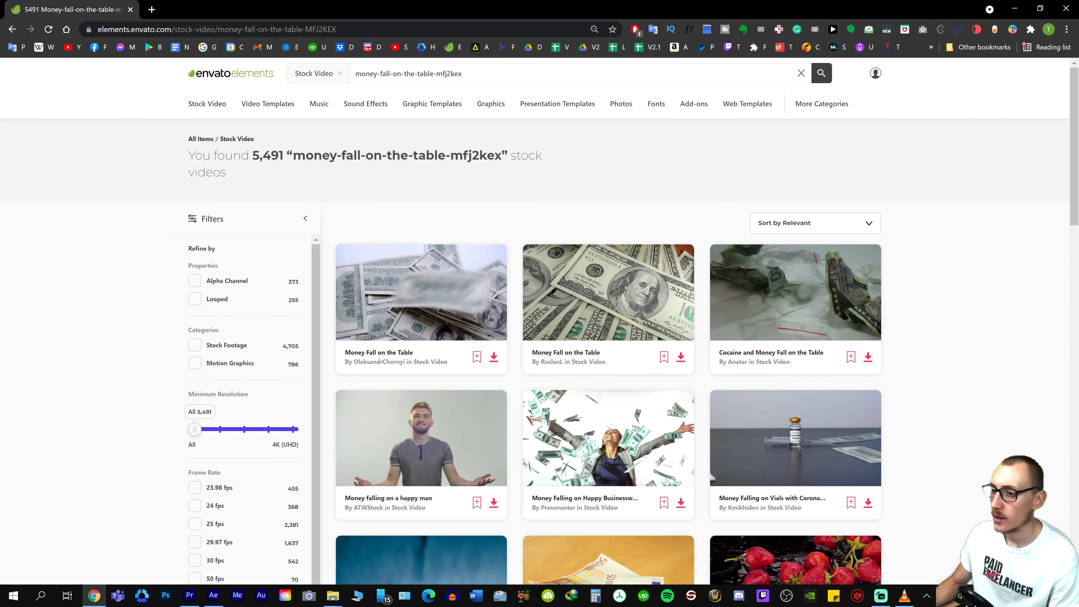
{"action": "mouse_move", "coordinate": [446, 308]}
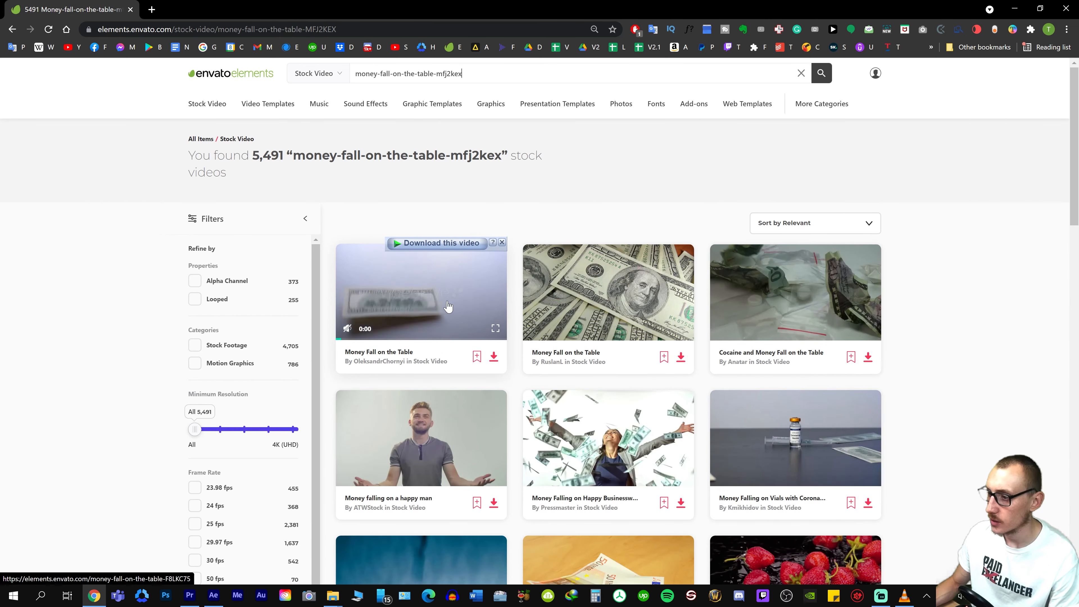
Find the money-fall-on-the-table-MFJ2KEX clip on the second results page, open its item page and look over its details and similar videos
{"action": "mouse_move", "coordinate": [593, 303]}
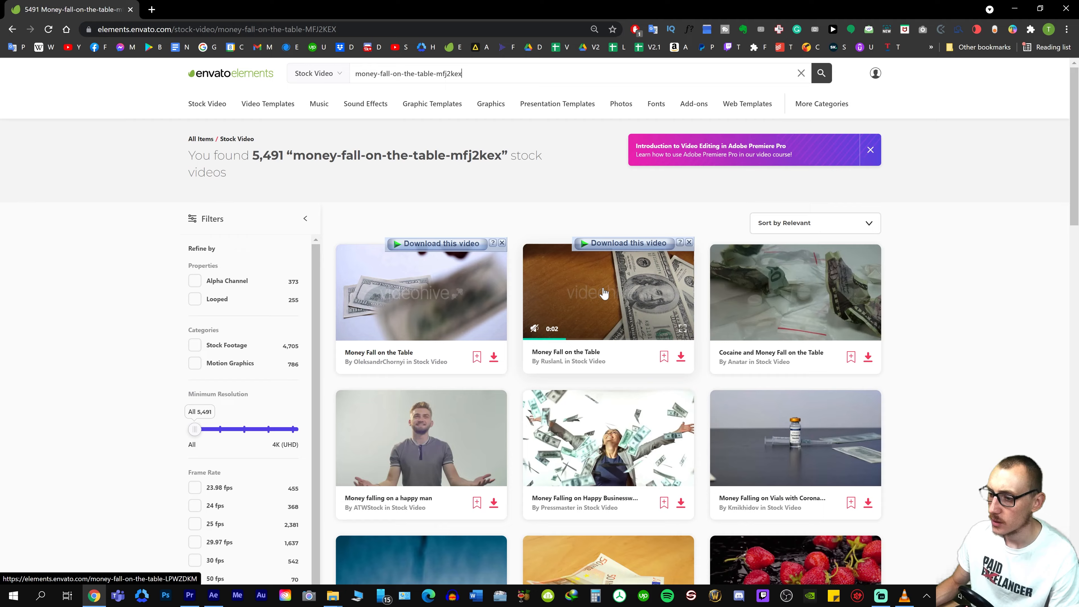
{"action": "scroll", "coordinate": [603, 289], "scroll_direction": "down", "scroll_amount": 4}
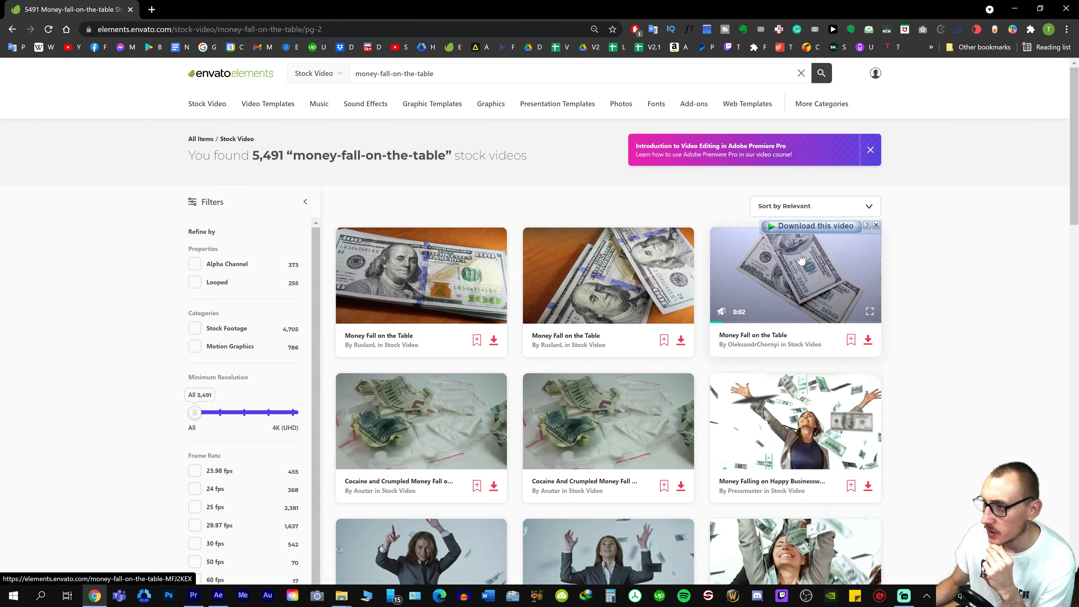
{"action": "left_click", "coordinate": [801, 258]}
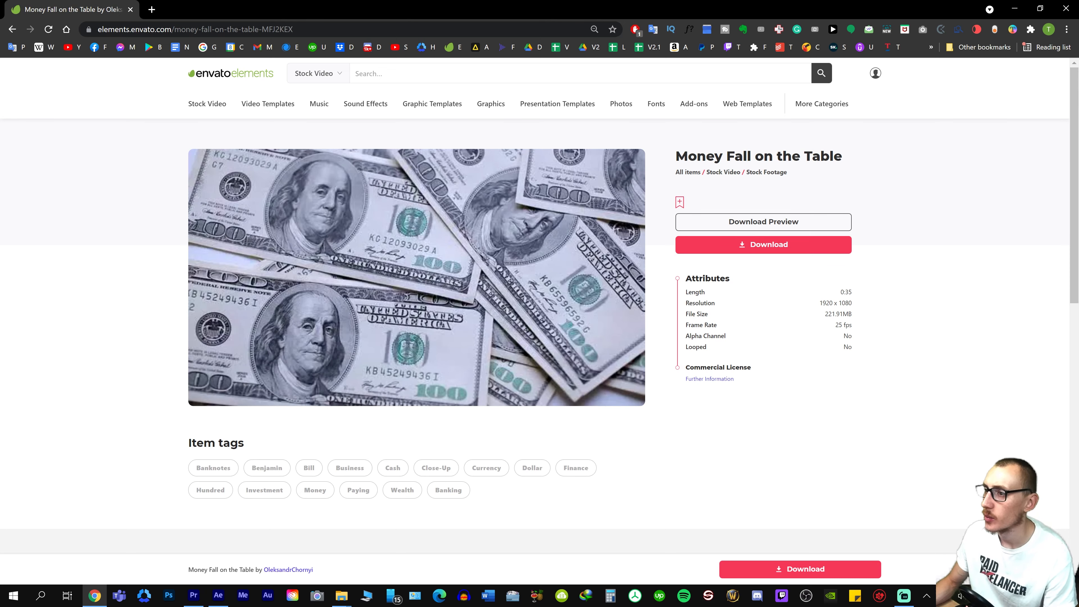
{"action": "scroll", "coordinate": [404, 238], "scroll_direction": "down", "scroll_amount": 8}
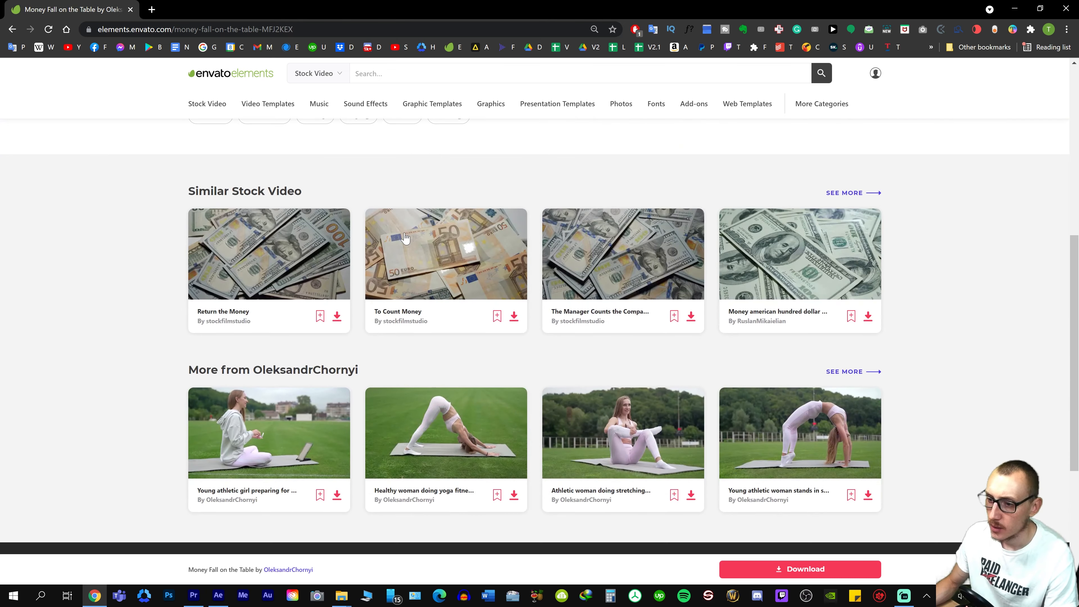
{"action": "scroll", "coordinate": [531, 315], "scroll_direction": "up", "scroll_amount": 8}
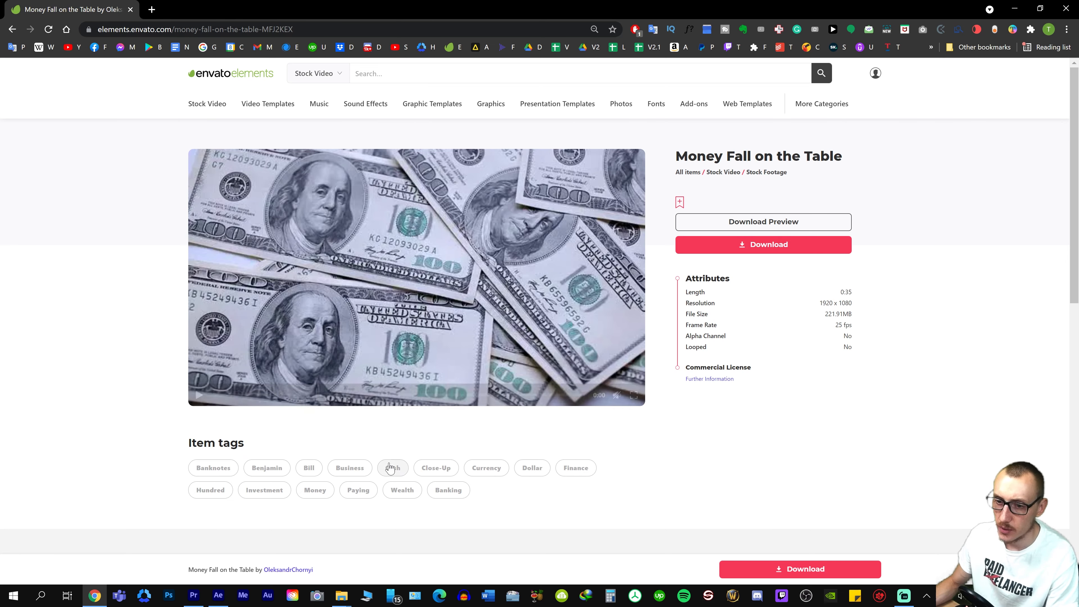
{"action": "scroll", "coordinate": [385, 468], "scroll_direction": "down", "scroll_amount": 3}
{"action": "scroll", "coordinate": [405, 423], "scroll_direction": "up", "scroll_amount": 3}
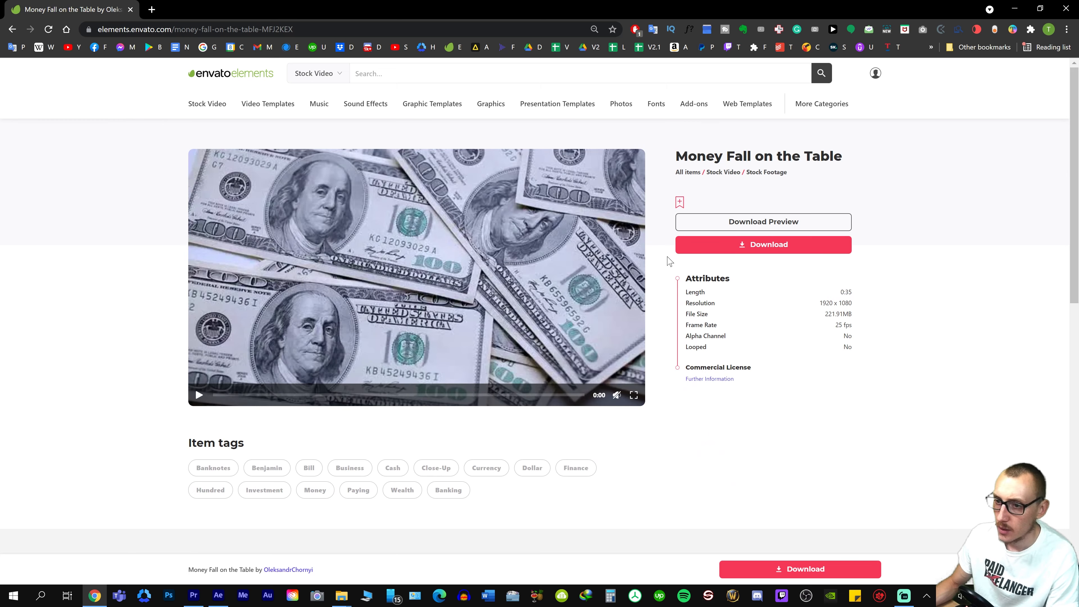
Start downloading the Money Fall on the Table clip and create a BROLL folder inside 01 Footage for it
{"action": "left_click", "coordinate": [794, 247]}
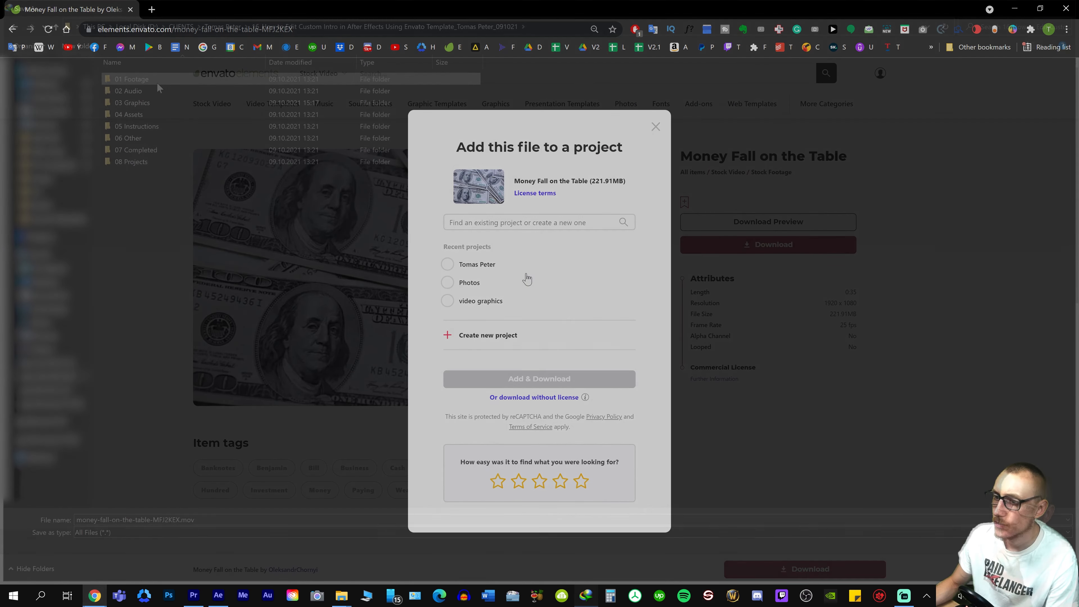
{"action": "double_click", "coordinate": [158, 84]}
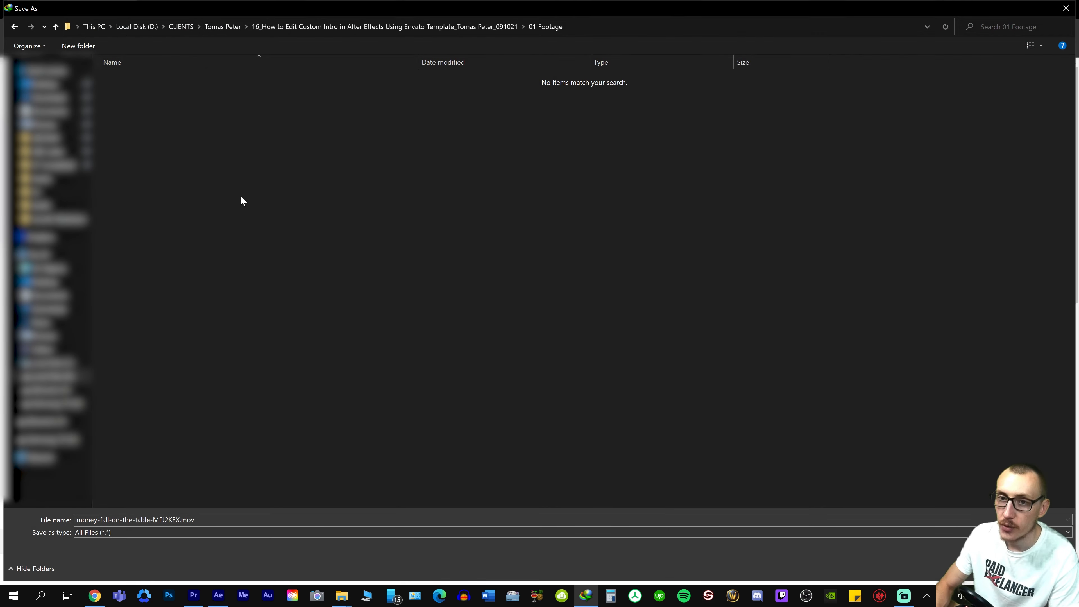
{"action": "key", "text": "ctrl+shift+n"}
{"action": "type", "text": "BROLL"}
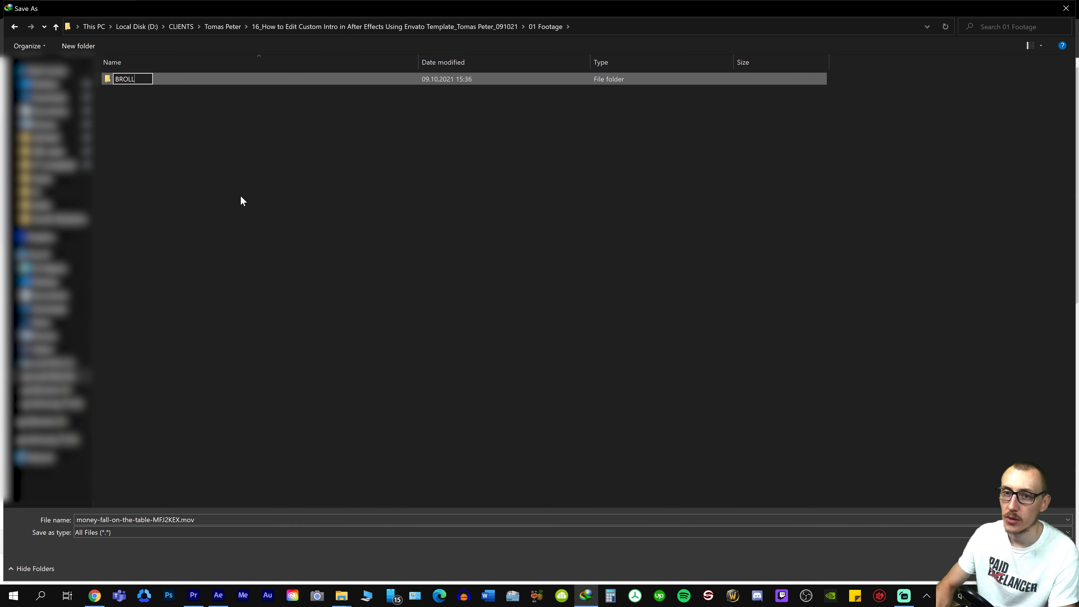
{"action": "key", "text": "Return"}
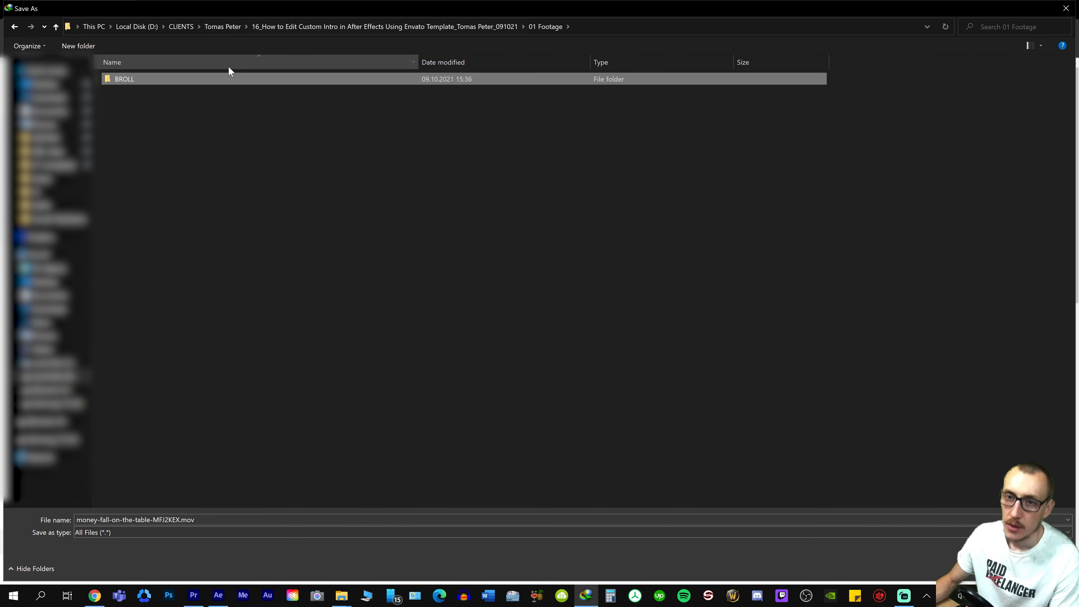
Save money-fall-on-the-table-MFJ2KEX.mov in the BROLL folder, check the downloaded file in File Explorer and go back to 01 Footage
{"action": "double_click", "coordinate": [174, 79]}
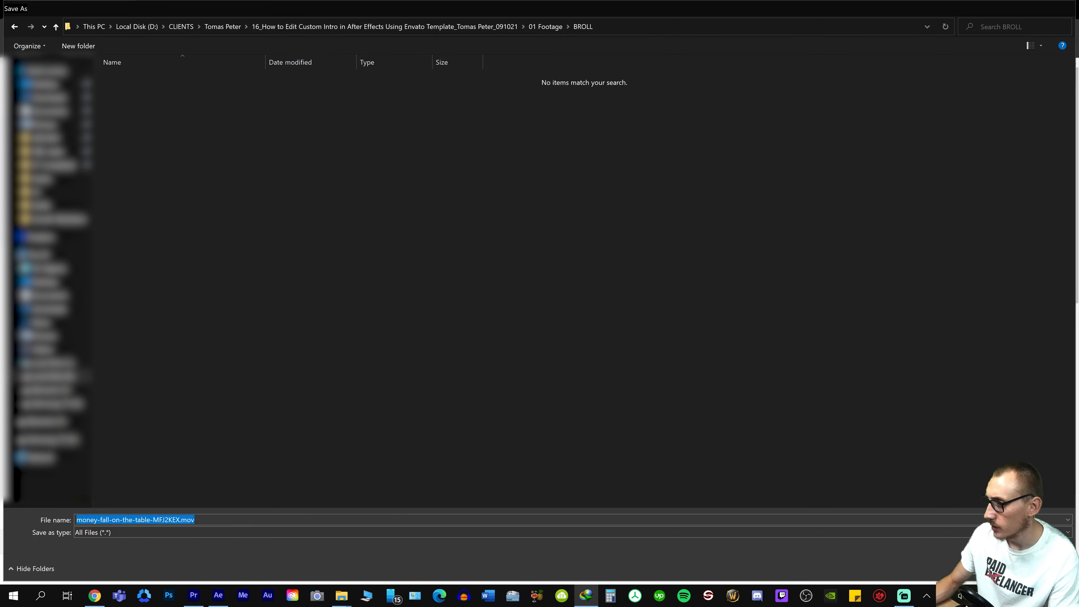
{"action": "key", "text": "Return"}
{"action": "left_click", "coordinate": [530, 349]}
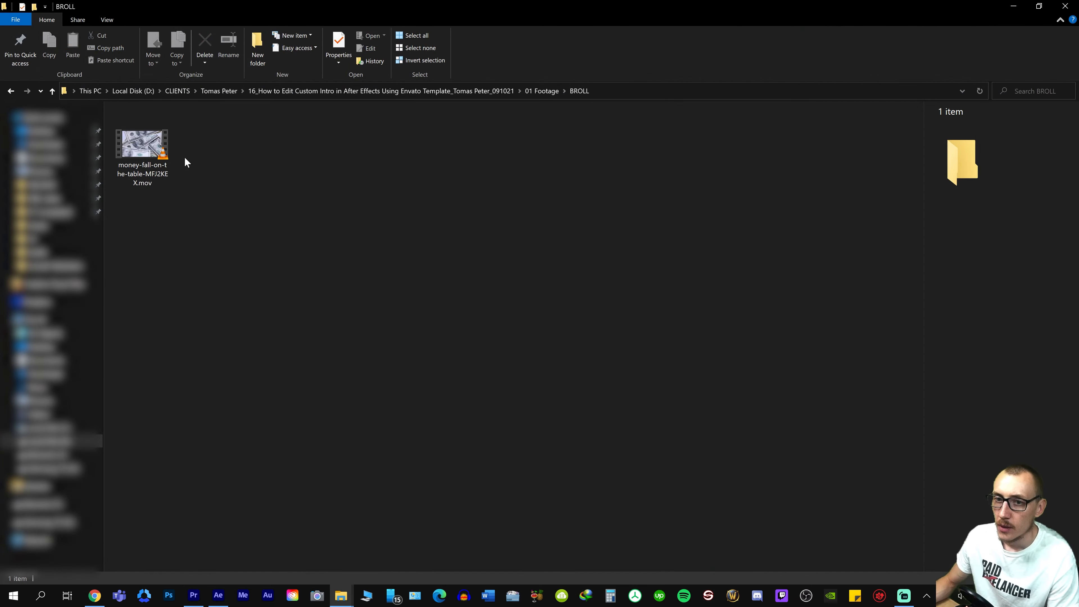
{"action": "left_click", "coordinate": [168, 147]}
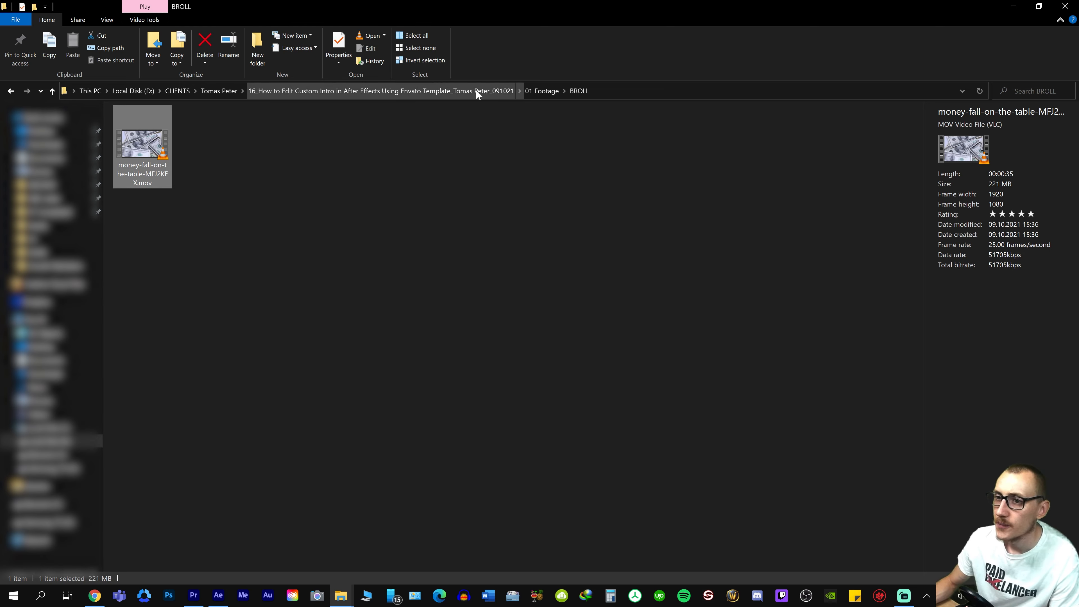
{"action": "left_click", "coordinate": [538, 91]}
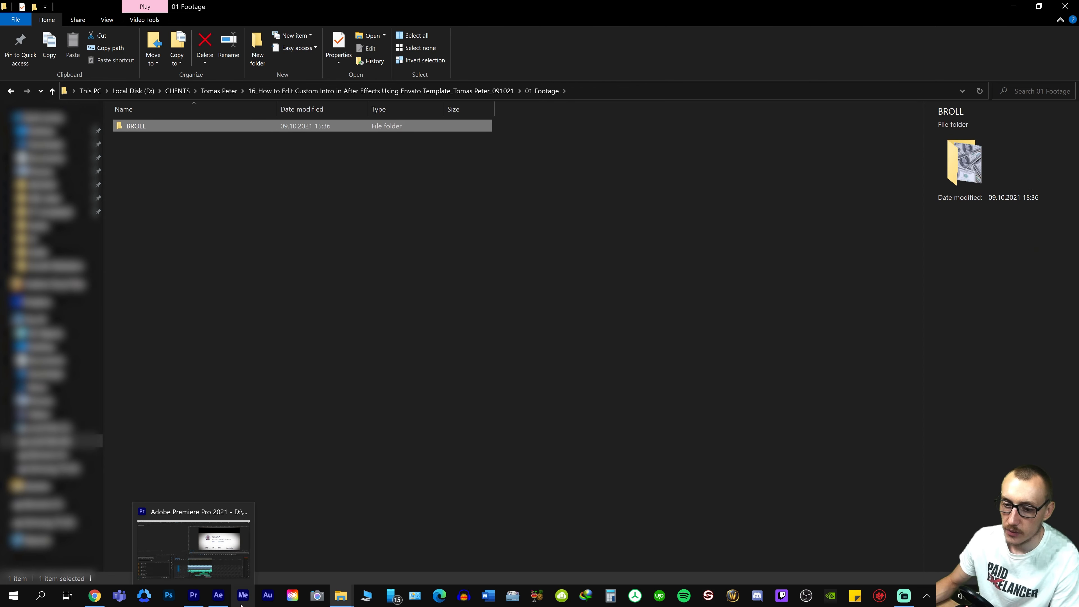
Switch to After Effects and create a new project folder named BROLL
{"action": "left_click", "coordinate": [218, 595]}
{"action": "right_click", "coordinate": [52, 298]}
{"action": "left_click", "coordinate": [91, 315]}
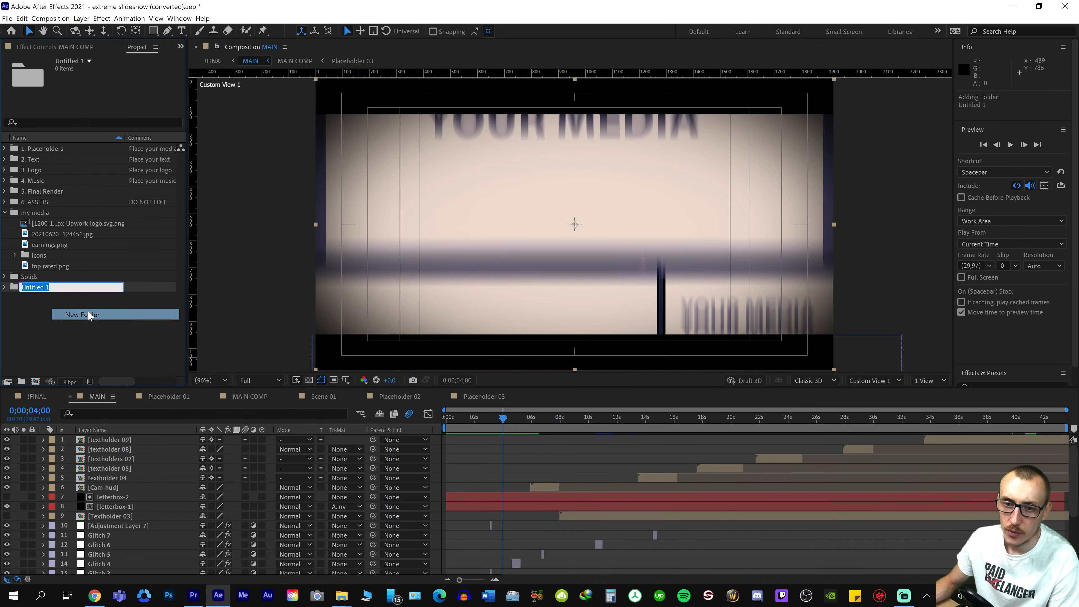
{"action": "type", "text": "BR"}
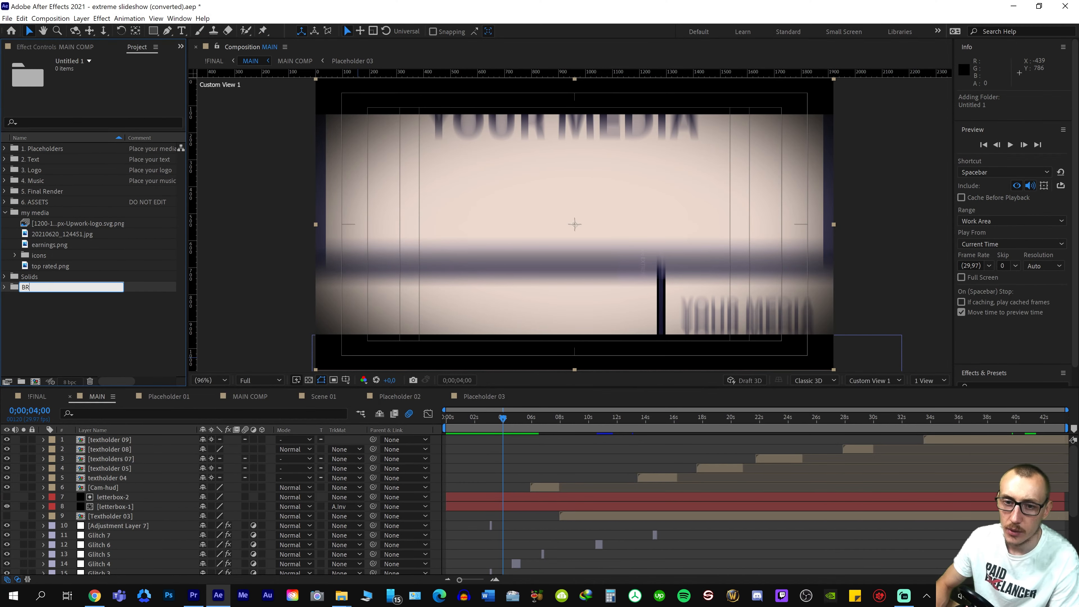
{"action": "type", "text": "OLL"}
{"action": "key", "text": "Return"}
Import money-fall-on-the-table-MFJ2KEX.mov from the BROLL folder in File Explorer into the After Effects project's BROLL folder under my media
{"action": "key", "text": "alt+Tab"}
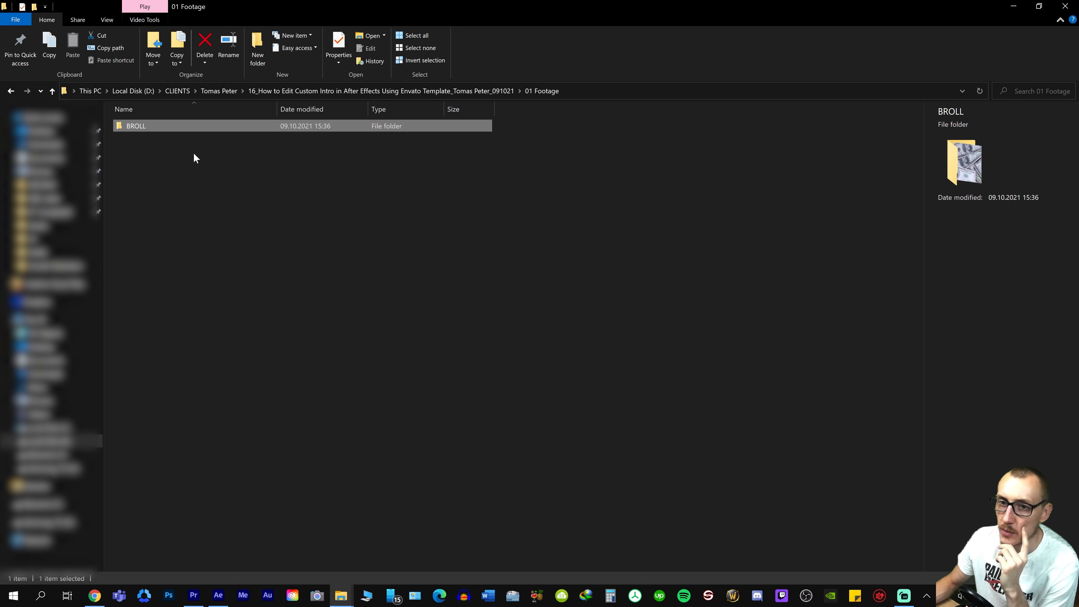
{"action": "double_click", "coordinate": [156, 127]}
{"action": "left_click_drag", "start_coordinate": [144, 149], "coordinate": [42, 246]}
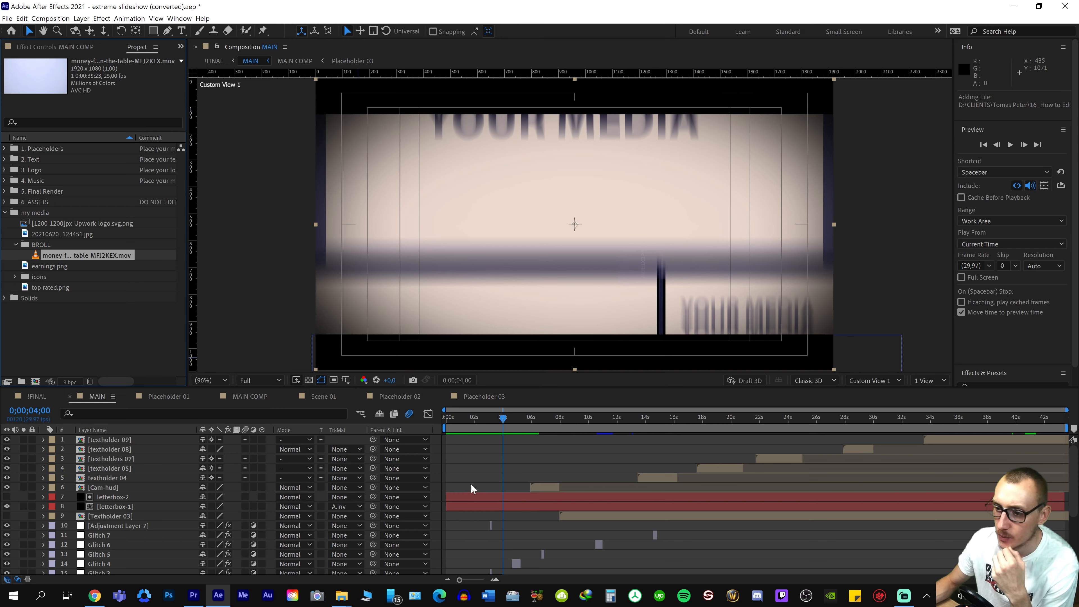
Place the money-fall clip above YOUR MEDIA.png in the Placeholder 03 composition and play it back
{"action": "left_click", "coordinate": [484, 397]}
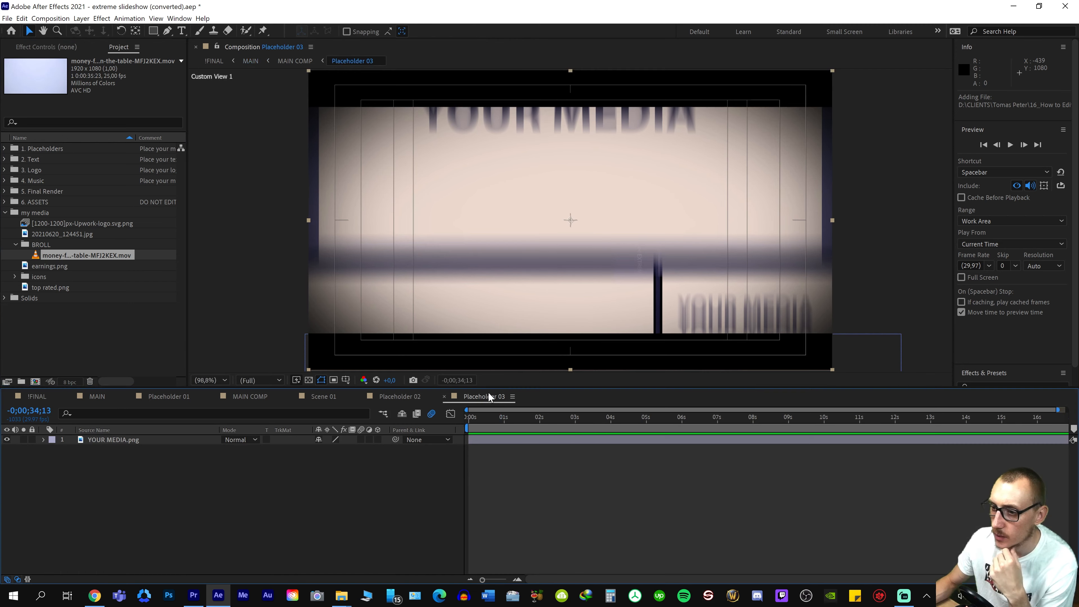
{"action": "left_click", "coordinate": [484, 423]}
{"action": "key", "text": "space"}
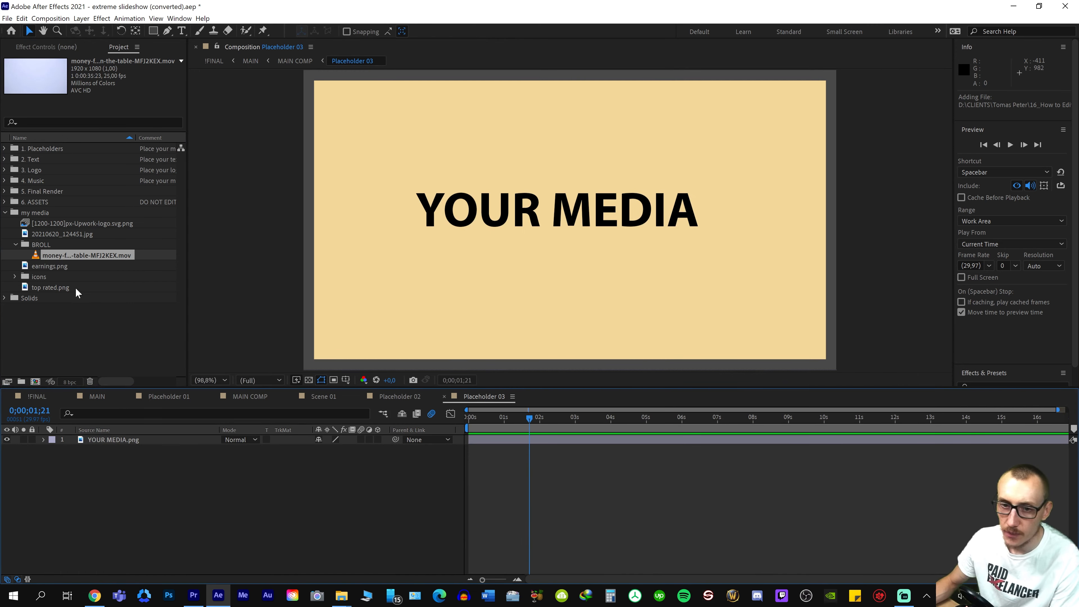
{"action": "left_click_drag", "start_coordinate": [64, 254], "coordinate": [135, 439]}
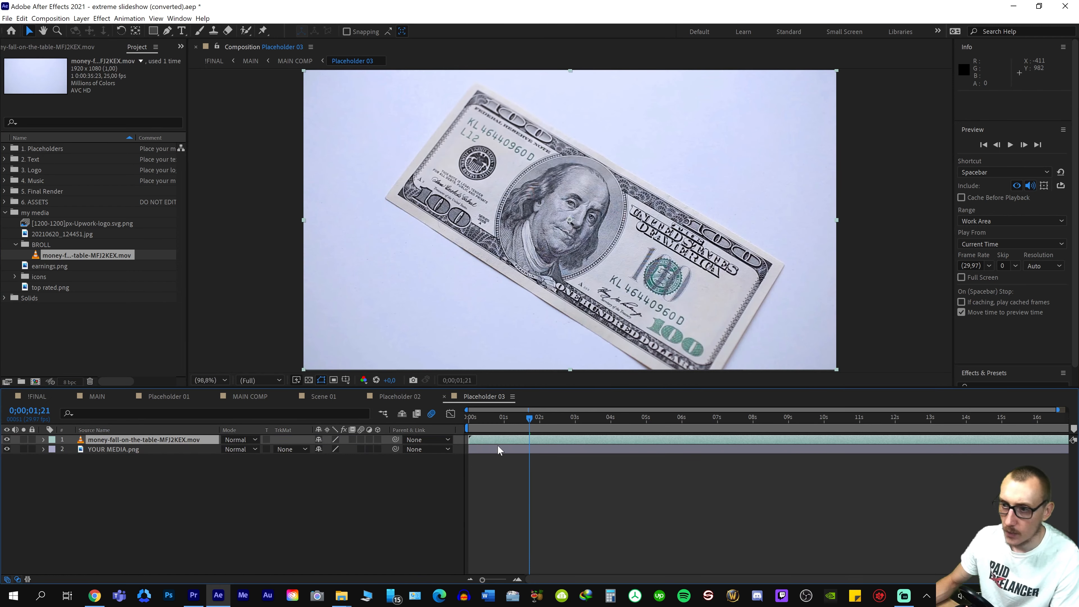
{"action": "left_click", "coordinate": [523, 418]}
{"action": "key", "text": "space"}
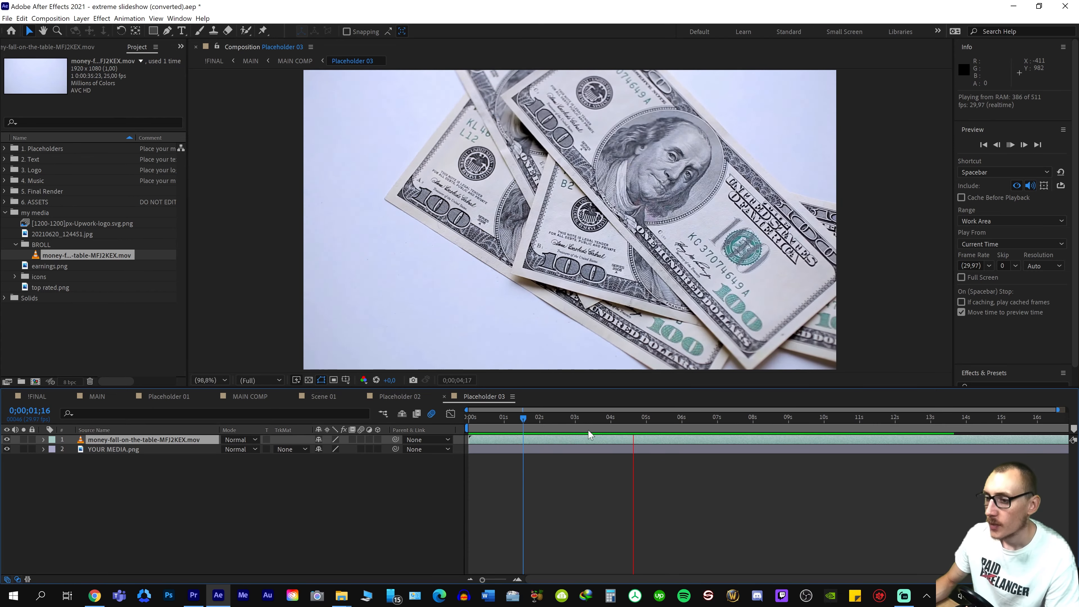
{"action": "key", "text": "space"}
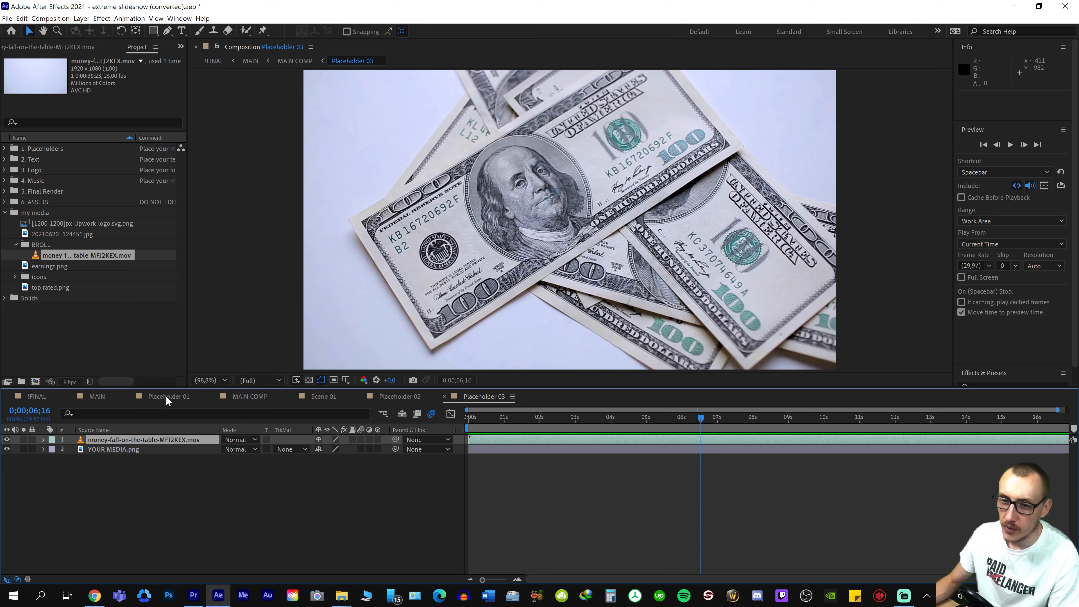
Play the MAIN composition from the start, then return the playhead to 0;00;03;05 on the three-panel scene
{"action": "left_click", "coordinate": [102, 398]}
{"action": "key", "text": "space"}
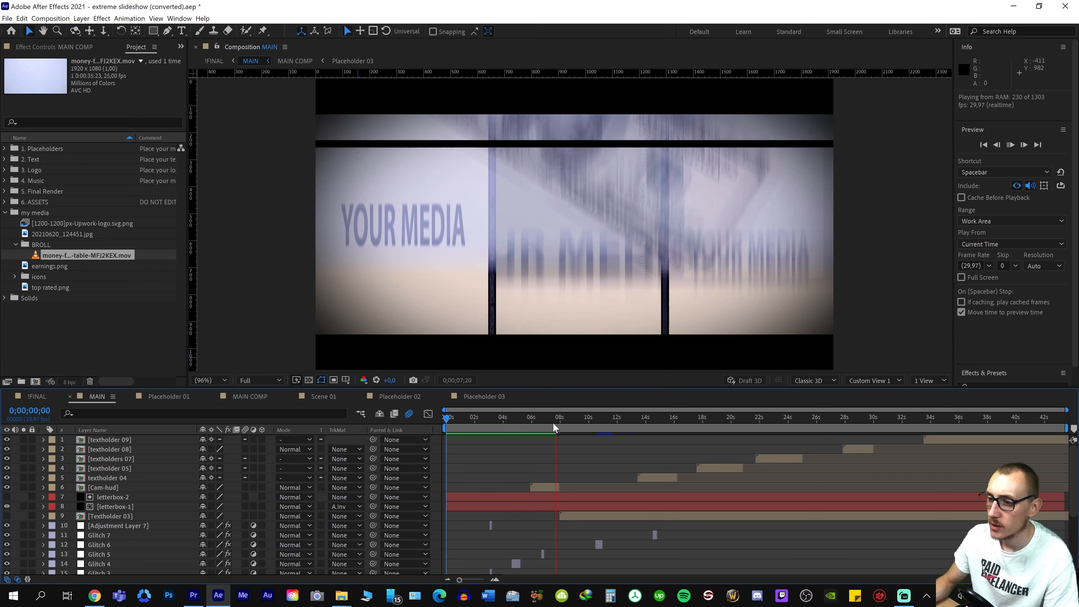
{"action": "key", "text": "space"}
{"action": "left_click_drag", "start_coordinate": [561, 422], "coordinate": [495, 426]}
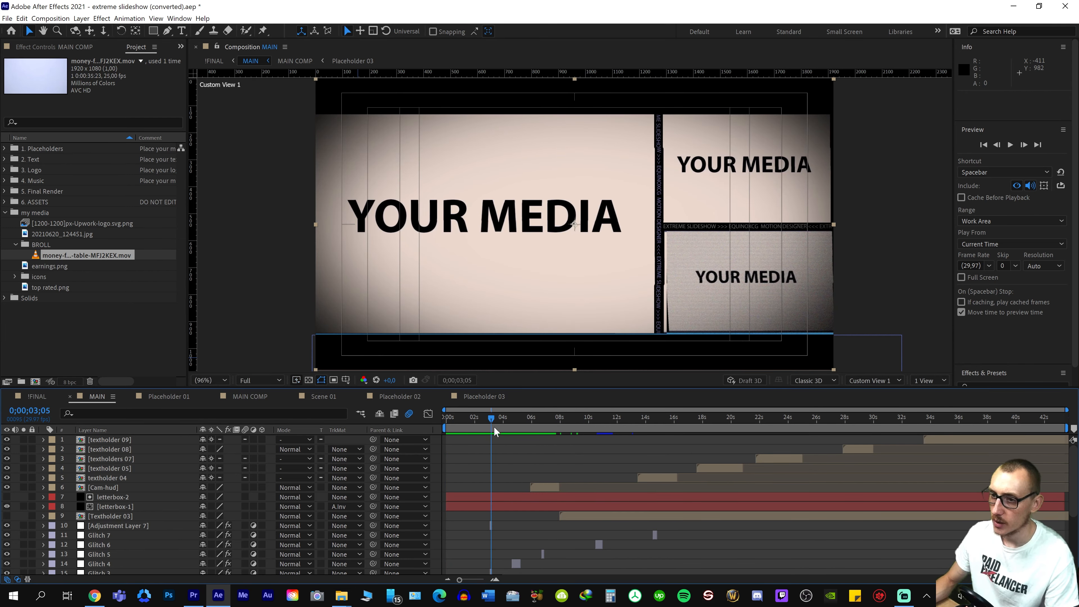
Inspect the MAIN layers around 0;00;02;26, open the Textholder 02 composition to check it, and close it again
{"action": "scroll", "coordinate": [543, 537], "scroll_direction": "down", "scroll_amount": 5}
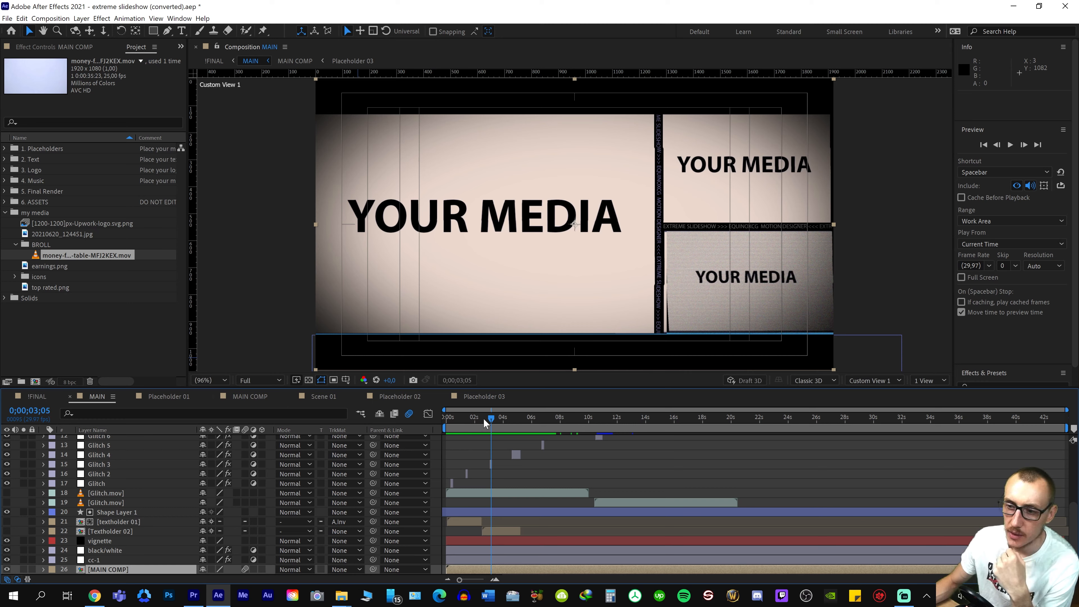
{"action": "left_click_drag", "start_coordinate": [458, 422], "coordinate": [487, 420]}
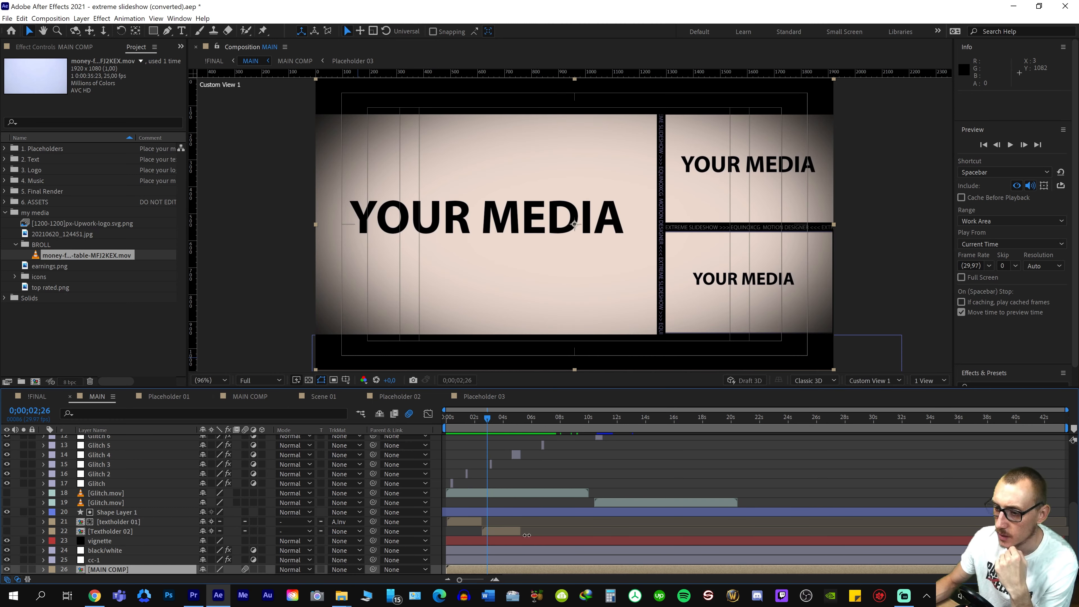
{"action": "left_click", "coordinate": [494, 531]}
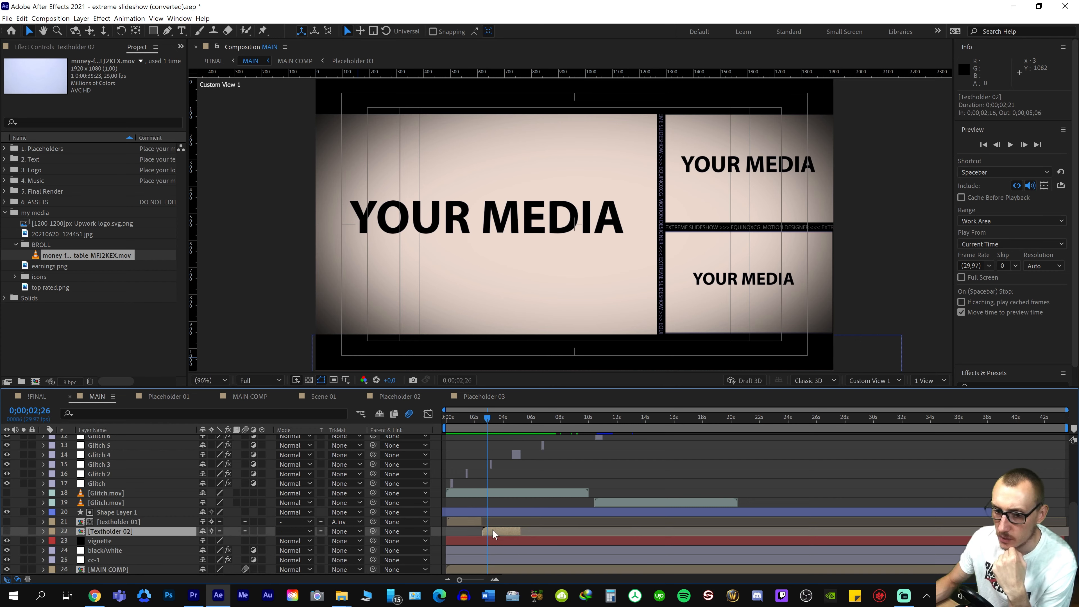
{"action": "double_click", "coordinate": [152, 530]}
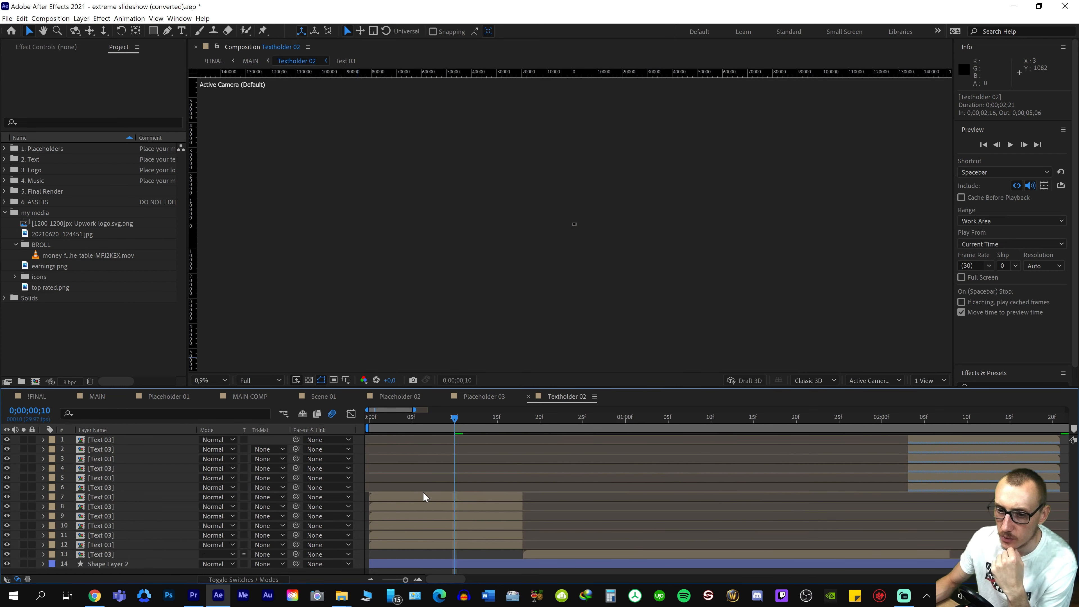
{"action": "left_click", "coordinate": [529, 399]}
{"action": "left_click", "coordinate": [102, 395]}
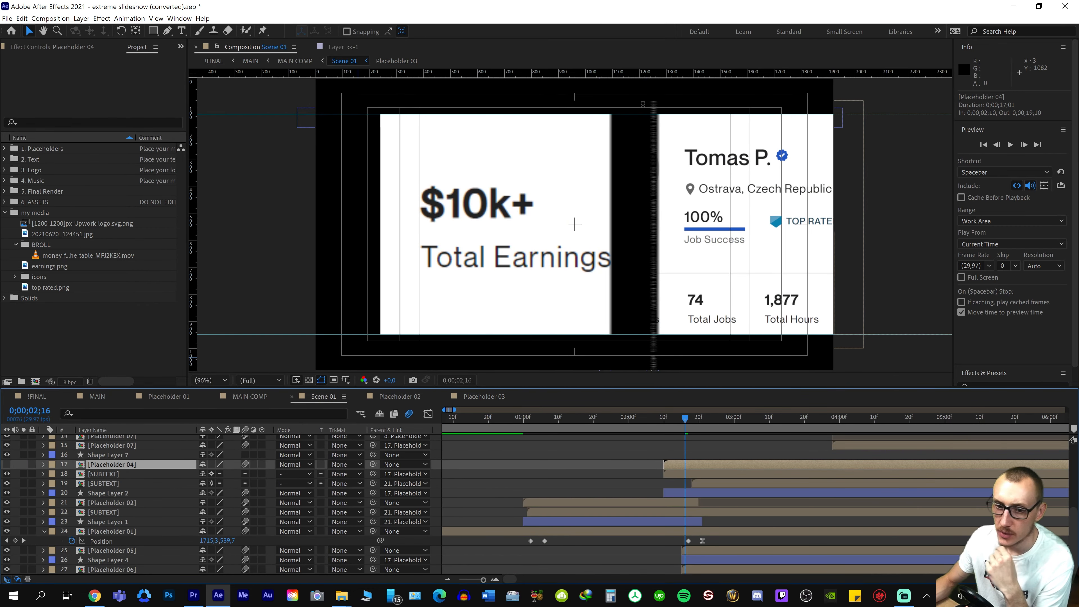
Make the Placeholder 04 layer in Scene 01 visible again and open its composition
{"action": "left_click", "coordinate": [6, 464]}
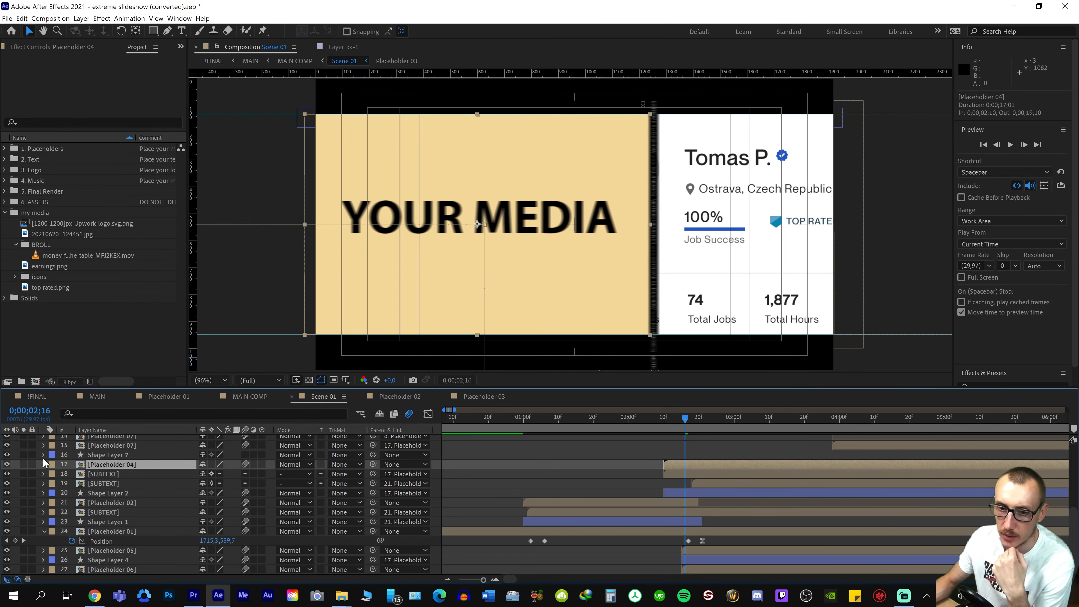
{"action": "double_click", "coordinate": [121, 465]}
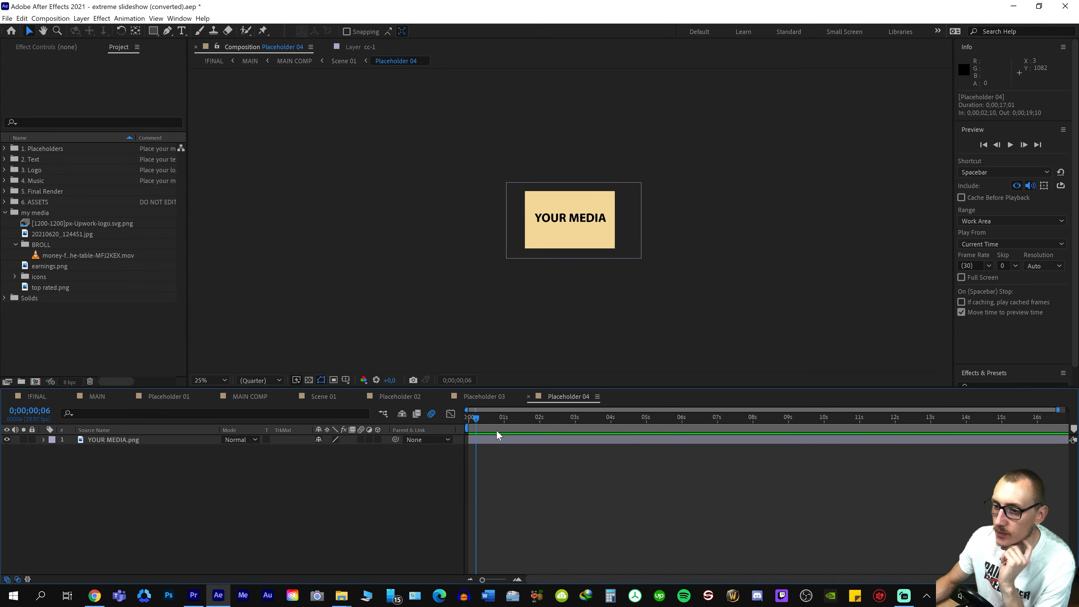
Delete the money-fall clip from the Placeholder 03 composition and close that composition
{"action": "left_click", "coordinate": [484, 397]}
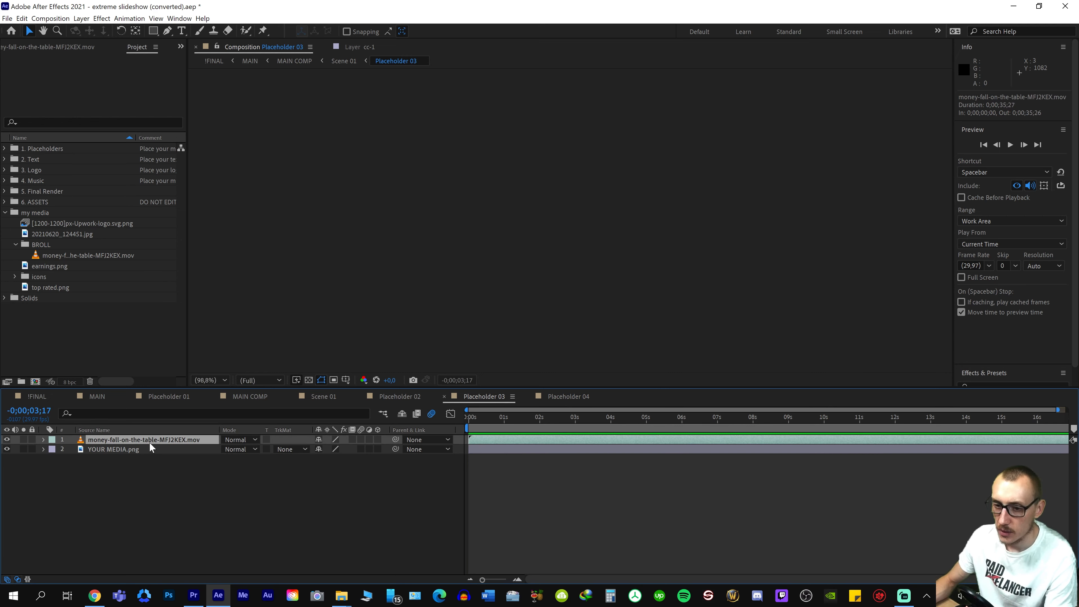
{"action": "key", "text": "Delete"}
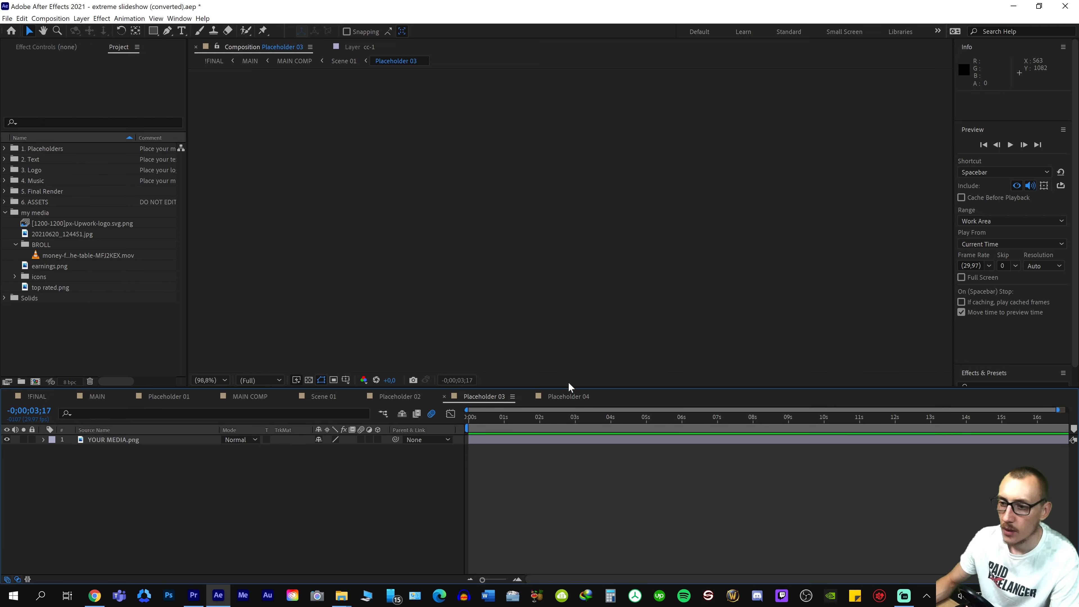
{"action": "left_click", "coordinate": [445, 396]}
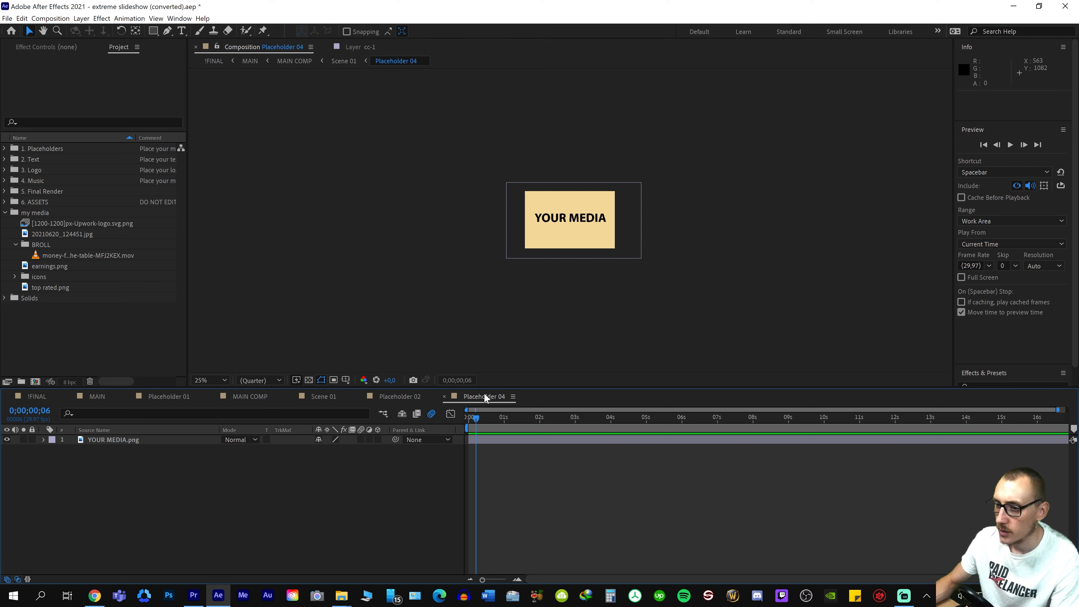
Add the money-fall clip above the YOUR MEDIA layer in Placeholder 04 and preview it
{"action": "left_click_drag", "start_coordinate": [37, 255], "coordinate": [135, 438]}
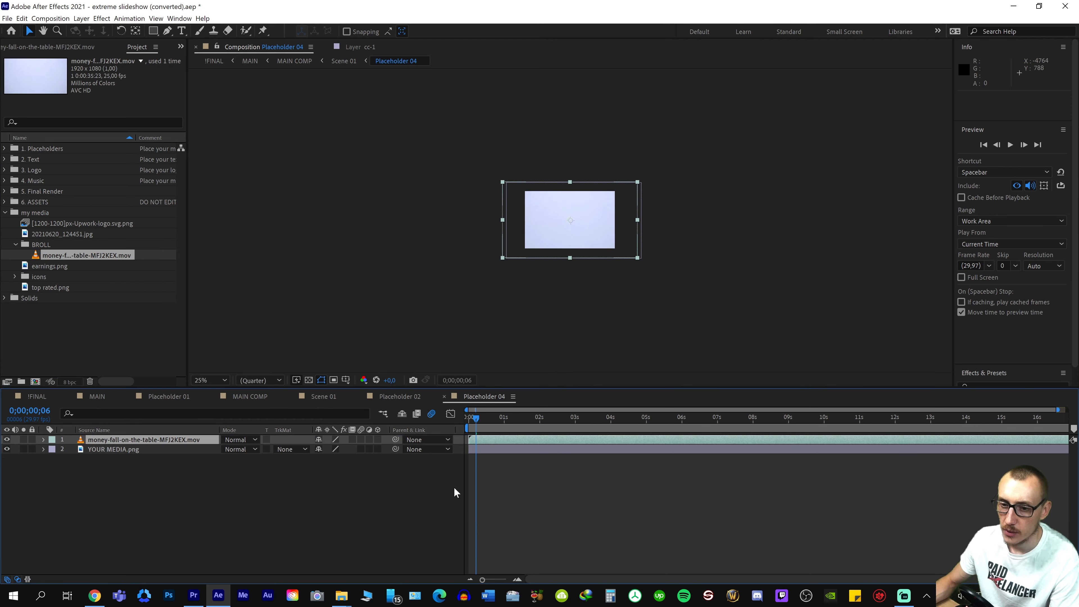
{"action": "left_click_drag", "start_coordinate": [511, 427], "coordinate": [581, 452]}
{"action": "key", "text": "space"}
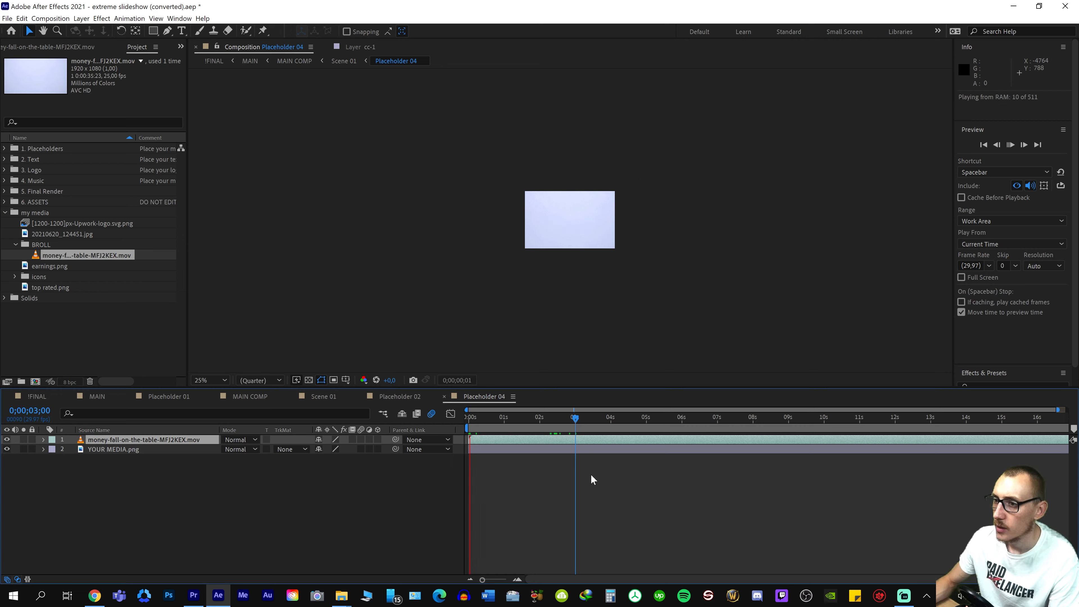
{"action": "key", "text": "space"}
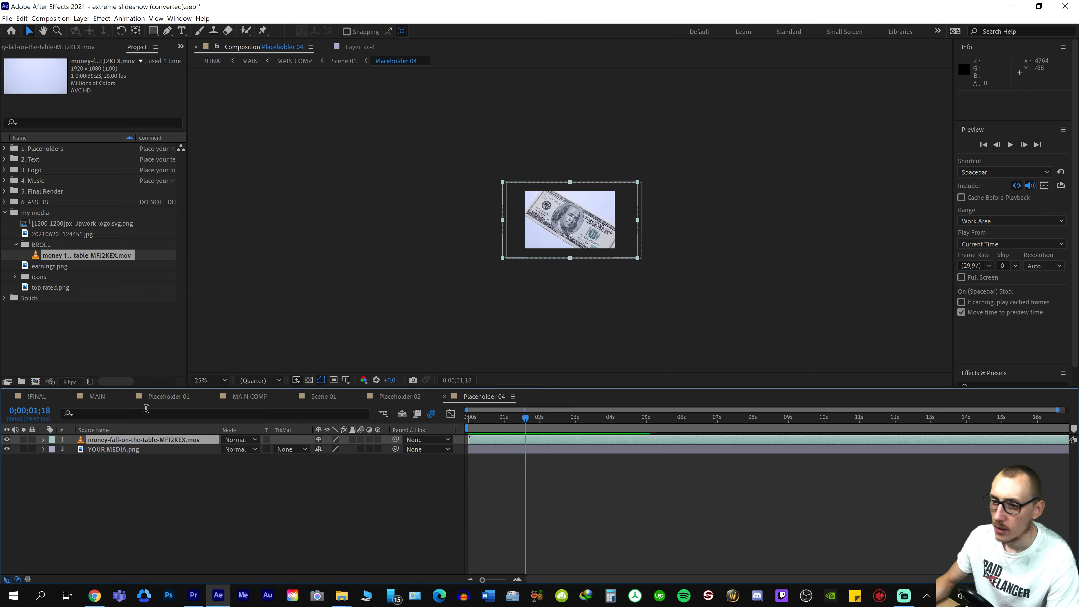
Fit the money-fall clip to the composition's width in Placeholder 04
{"action": "right_click", "coordinate": [123, 442]}
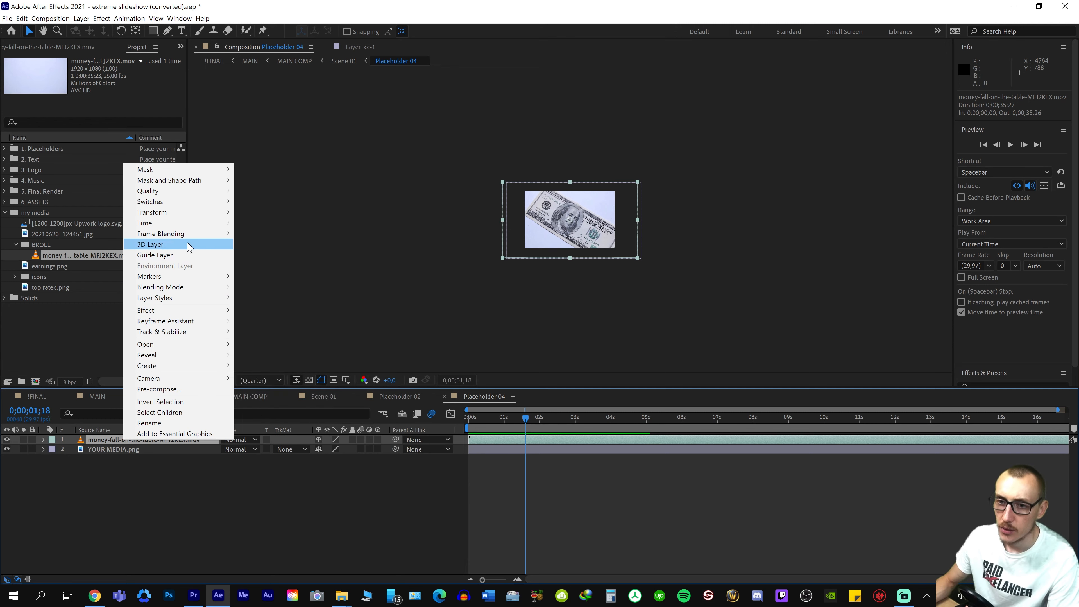
{"action": "mouse_move", "coordinate": [217, 216]}
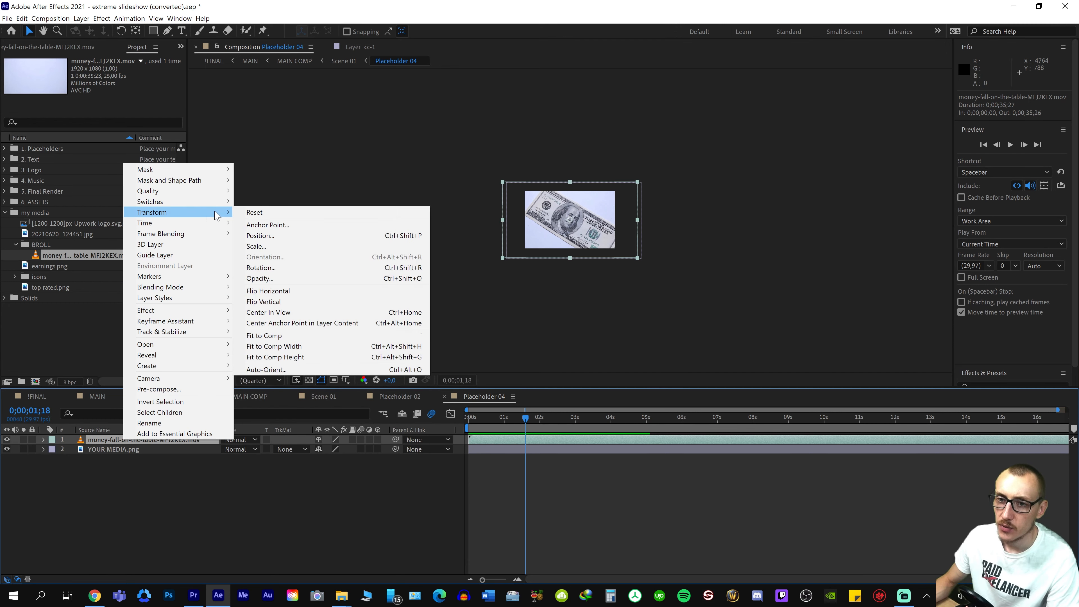
{"action": "left_click", "coordinate": [313, 347]}
{"action": "scroll", "coordinate": [675, 300], "scroll_direction": "up", "scroll_amount": 2}
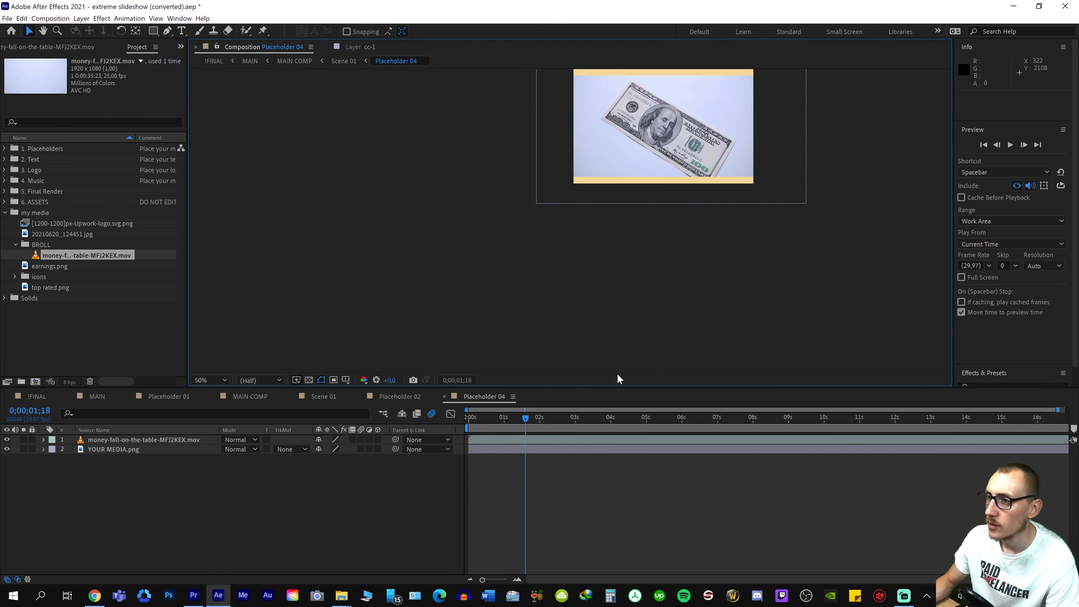
Fit the money-fall clip to the composition's height so it covers the whole Placeholder 04 frame
{"action": "right_click", "coordinate": [111, 436]}
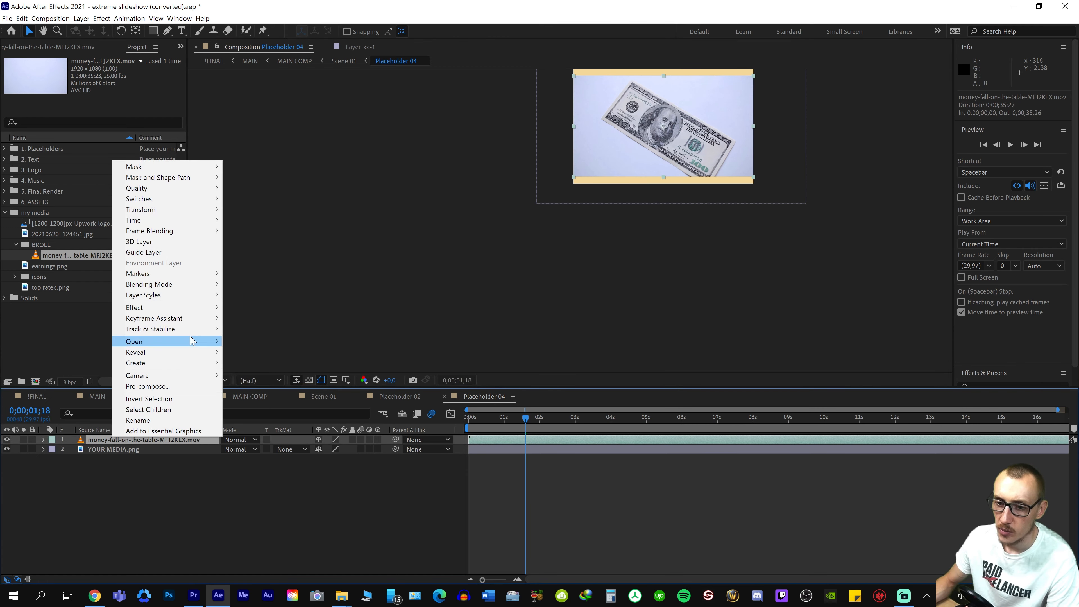
{"action": "mouse_move", "coordinate": [187, 209]}
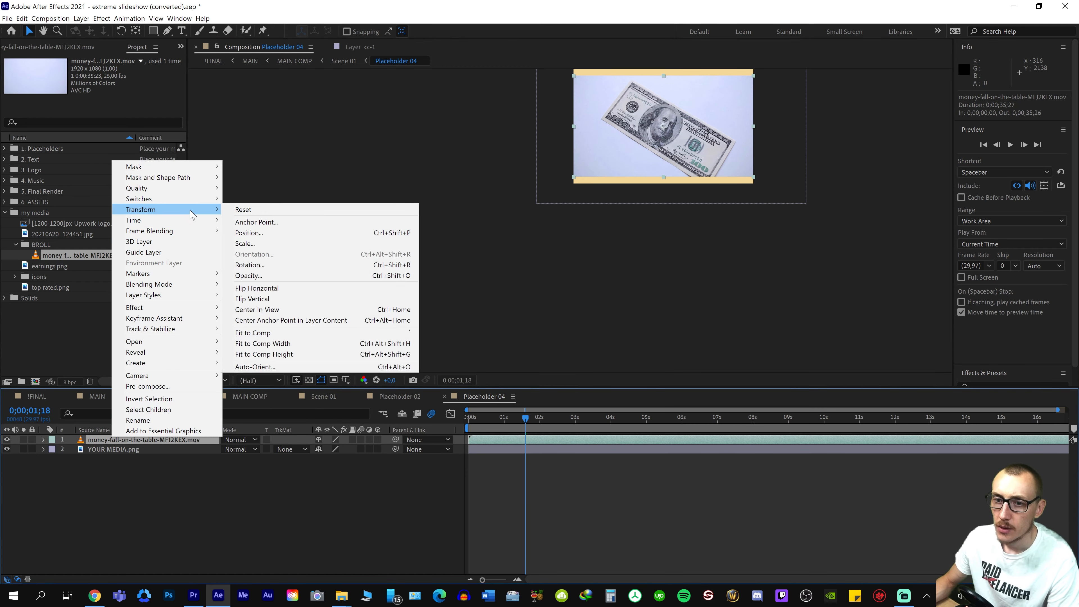
{"action": "left_click", "coordinate": [264, 354]}
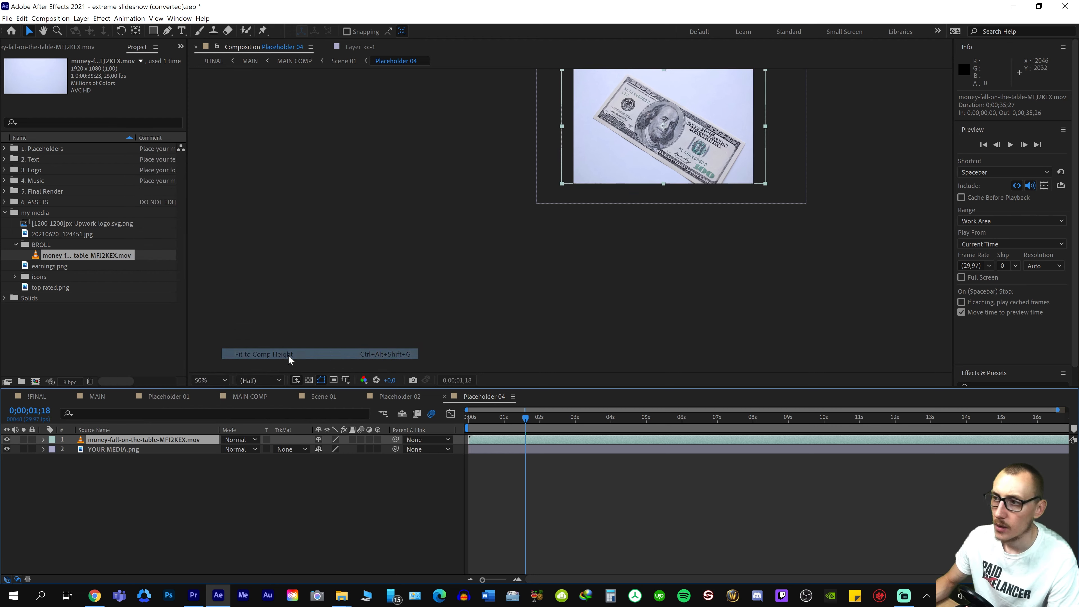
Preview the three-panel scene in the MAIN composition and park the playhead at 0;00;03;16
{"action": "left_click", "coordinate": [843, 261]}
{"action": "scroll", "coordinate": [759, 95], "scroll_direction": "down", "scroll_amount": 3}
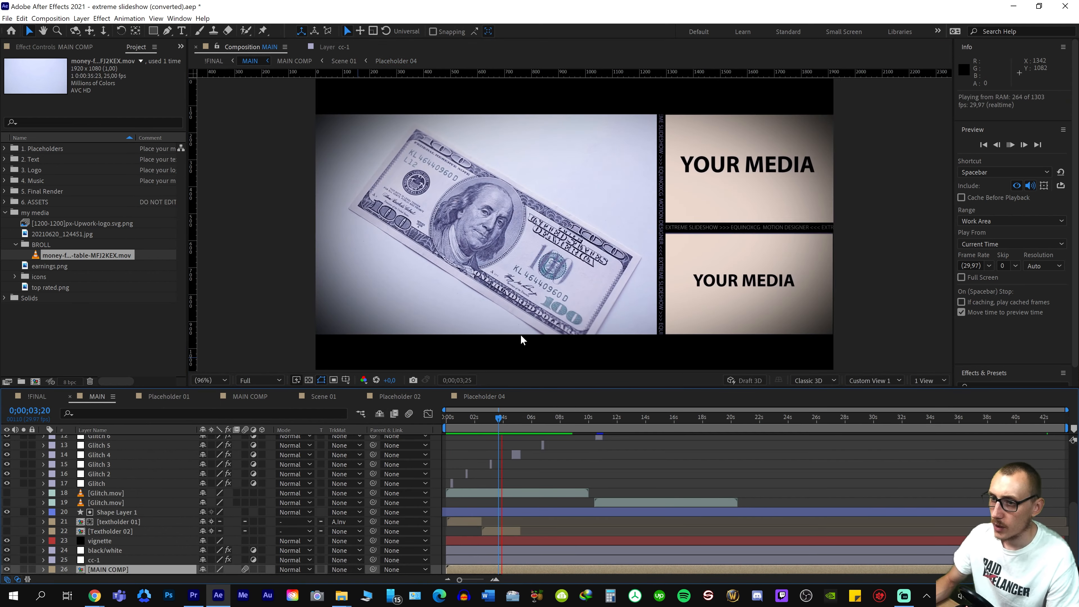
{"action": "key", "text": "space"}
{"action": "mouse_move", "coordinate": [499, 421]}
{"action": "left_mouse_down"}
{"action": "mouse_move", "coordinate": [487, 426]}
{"action": "mouse_move", "coordinate": [498, 425]}
{"action": "left_mouse_up"}
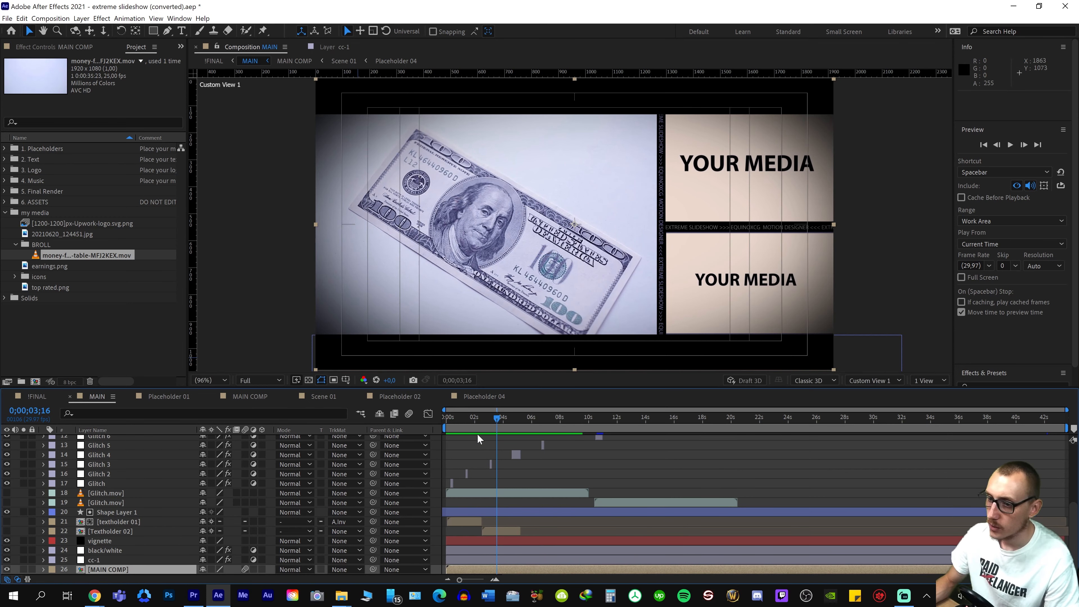
Speed up the money-fall clip in Placeholder 04 by setting its time stretch factor to 20, and check the frames around 0;00;03;10
{"action": "left_click", "coordinate": [481, 396]}
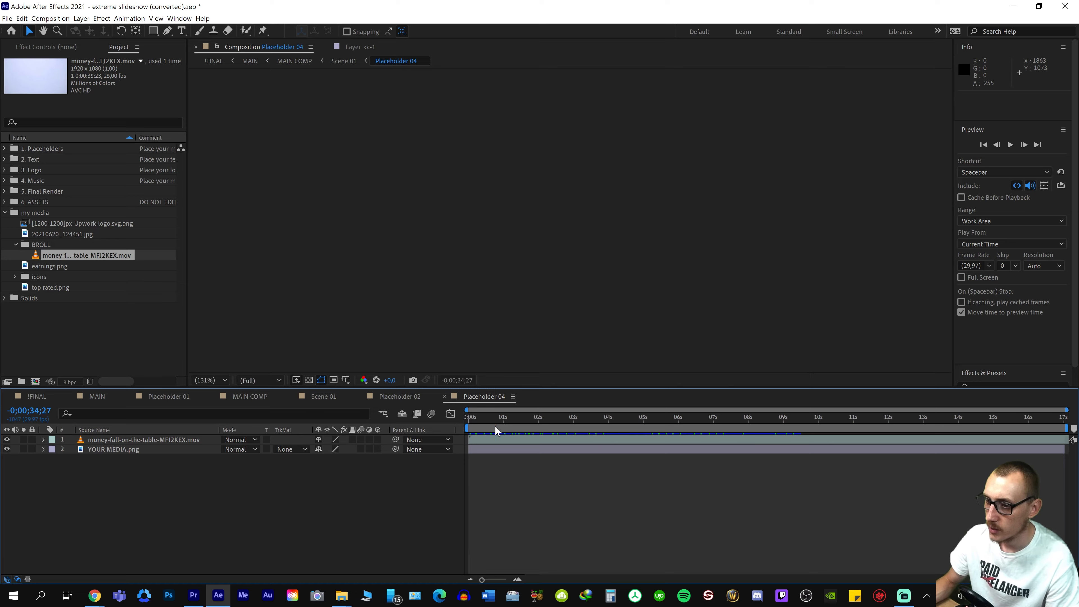
{"action": "left_click_drag", "start_coordinate": [495, 425], "coordinate": [574, 429]}
{"action": "right_click", "coordinate": [529, 440]}
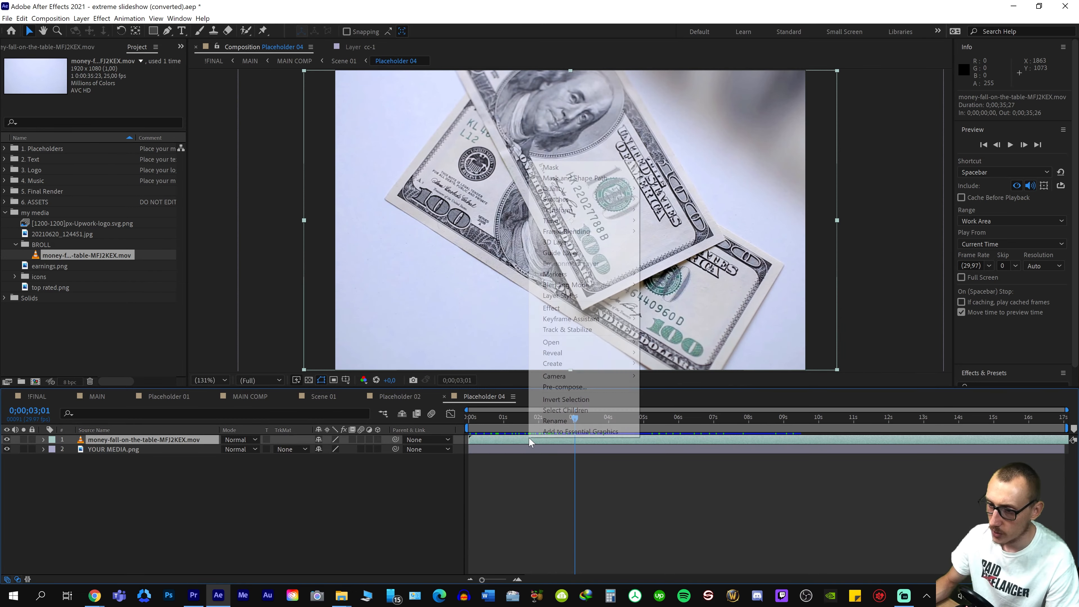
{"action": "mouse_move", "coordinate": [581, 328]}
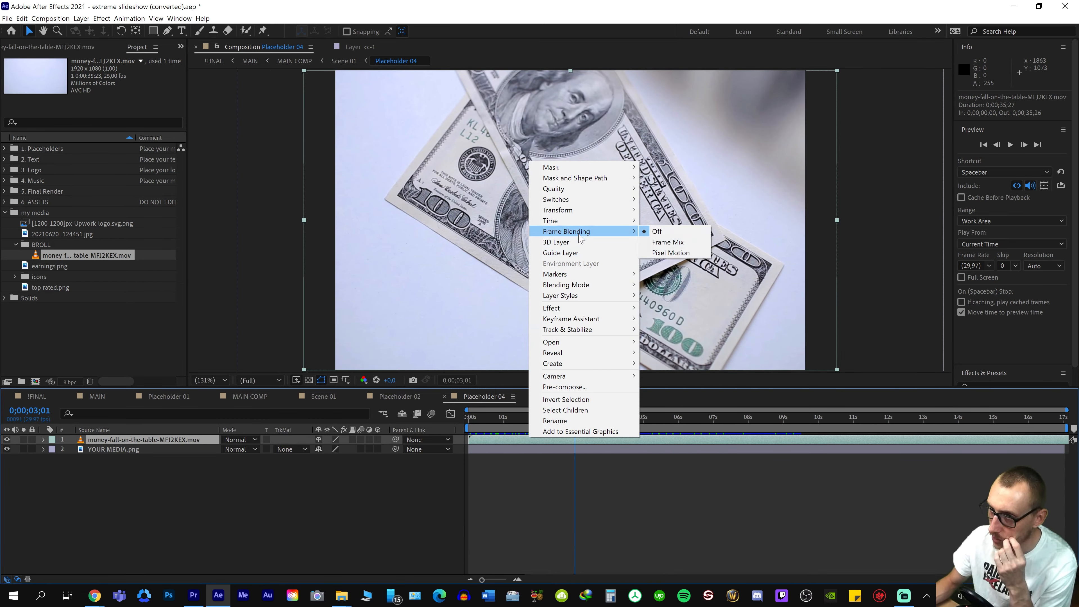
{"action": "mouse_move", "coordinate": [602, 216]}
{"action": "left_click", "coordinate": [669, 240]}
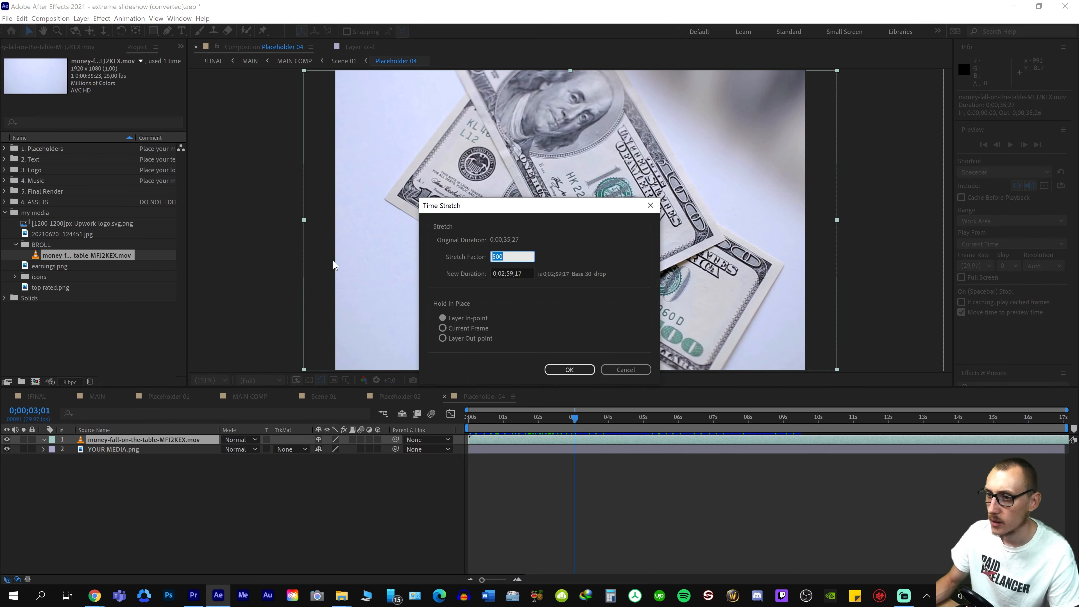
{"action": "type", "text": "20"}
{"action": "left_click", "coordinate": [561, 367]}
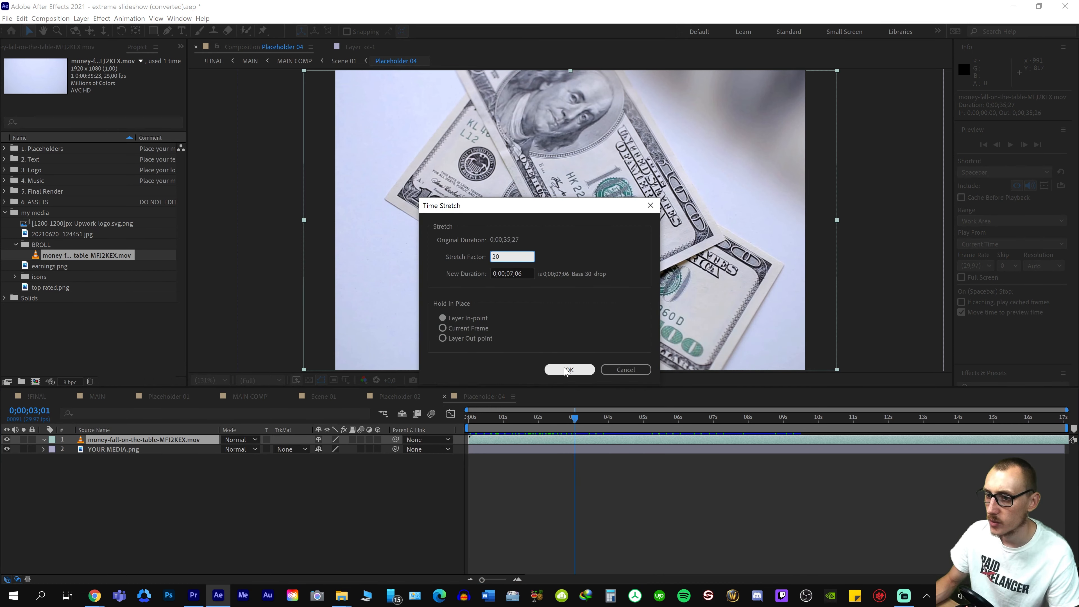
{"action": "key", "text": "semicolon"}
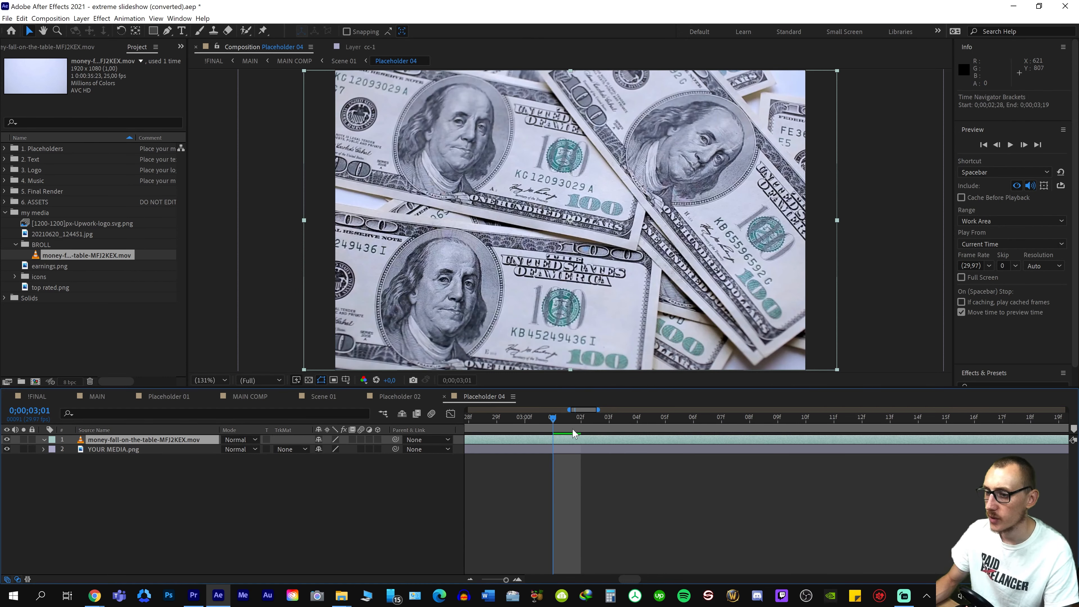
{"action": "key", "text": "semicolon"}
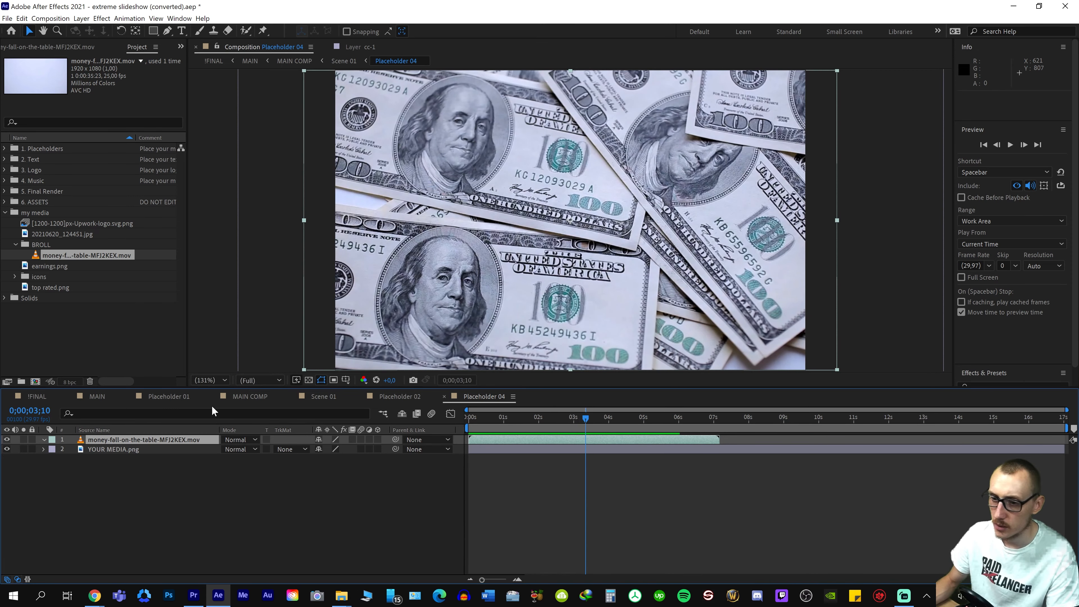
Play the MAIN composition from the start and park the playhead at 0;00;03;14 on the money clip
{"action": "left_click", "coordinate": [96, 396]}
{"action": "key", "text": "space"}
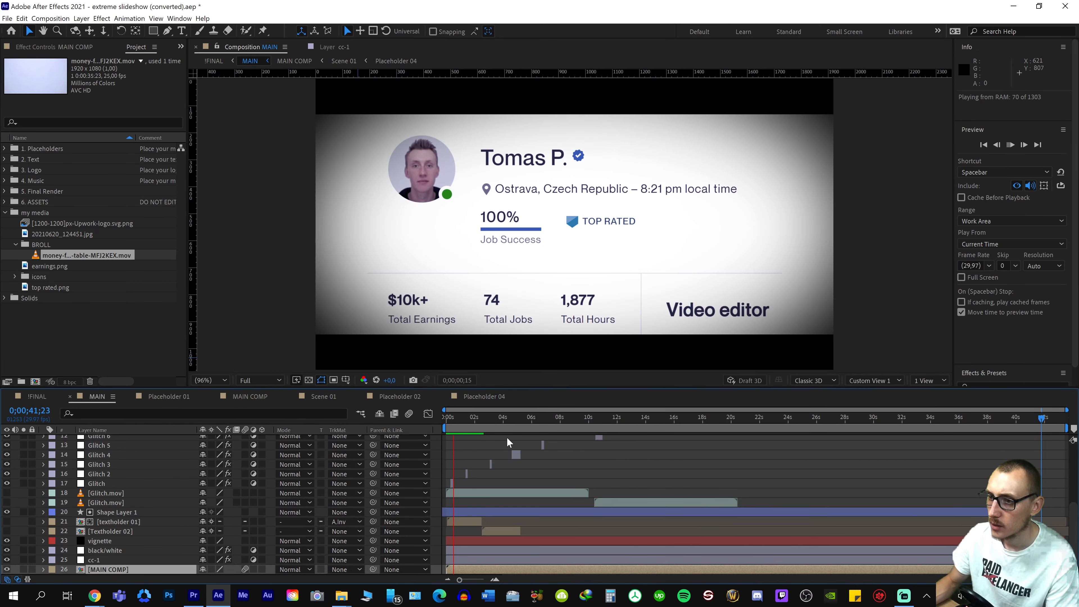
{"action": "left_click_drag", "start_coordinate": [483, 420], "coordinate": [451, 427]}
{"action": "key", "text": "space"}
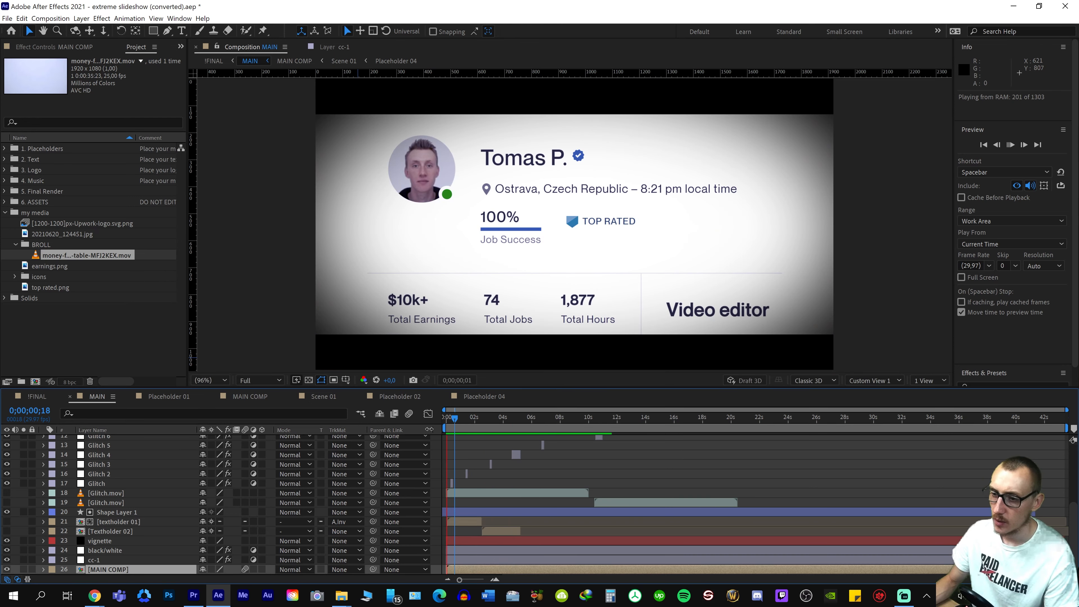
{"action": "key", "text": "space"}
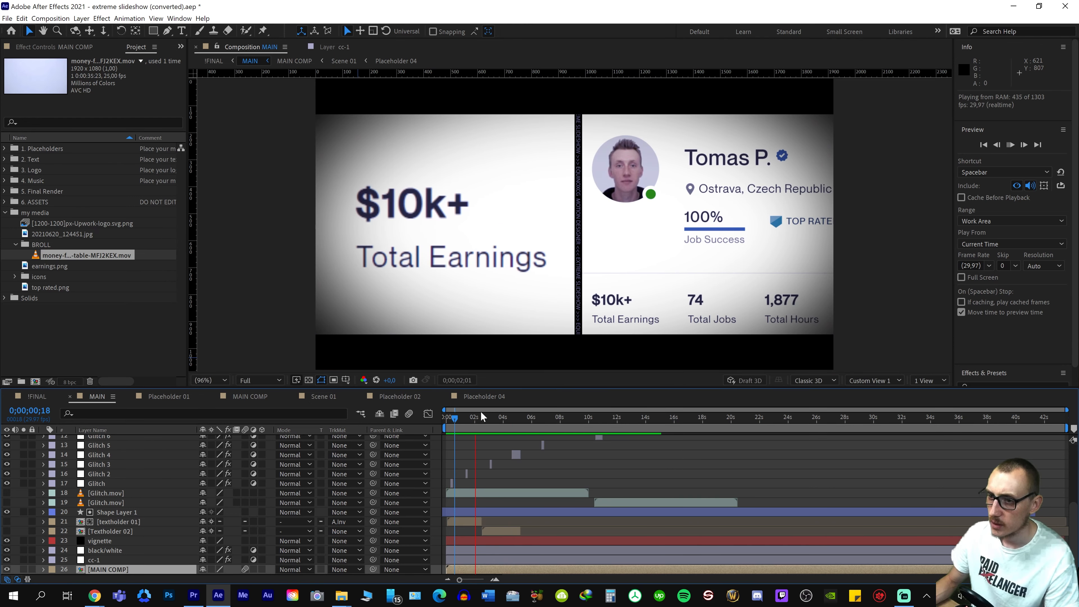
{"action": "left_click", "coordinate": [497, 420]}
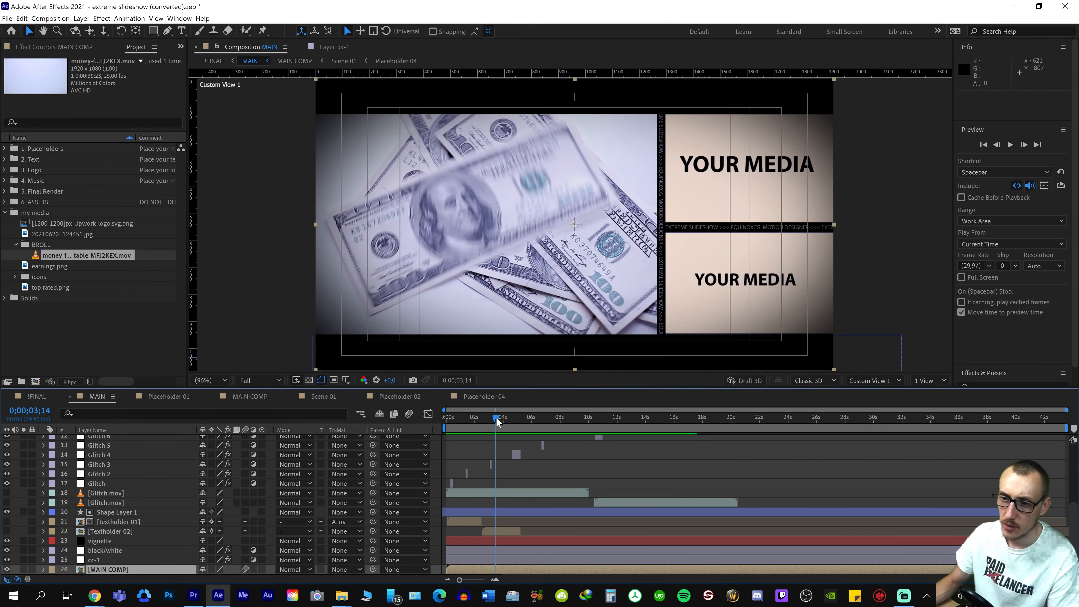
Time-stretch the money-fall clip in Placeholder 04 to a duration of 0;00;05;12 and shift it earlier in the timeline
{"action": "left_click", "coordinate": [500, 398]}
{"action": "left_click", "coordinate": [568, 370]}
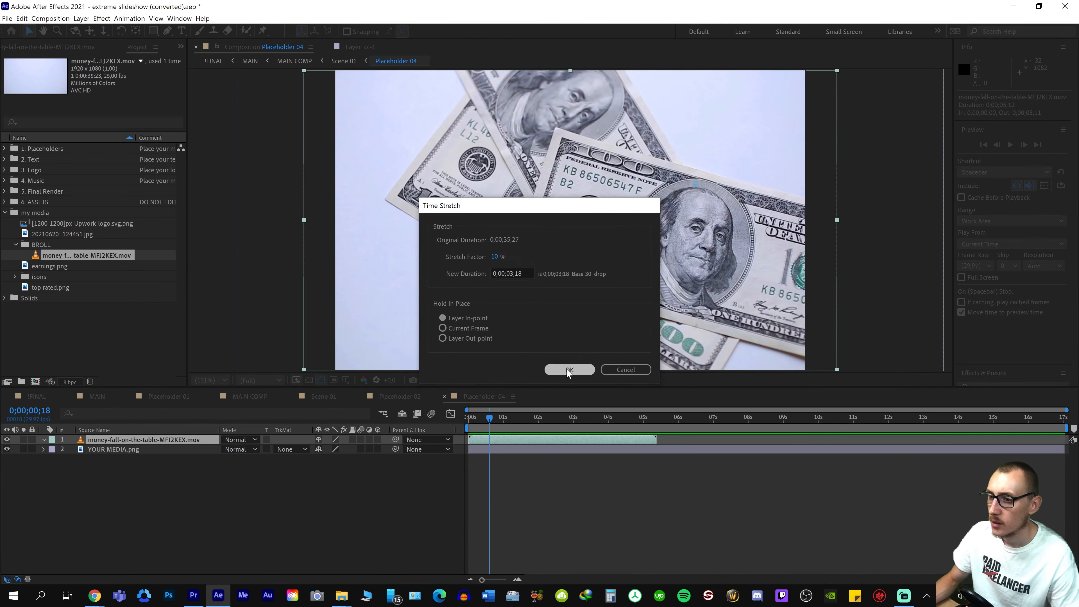
Preview the retimed money clip in the MAIN composition and return the playhead to the three-panel scene
{"action": "left_click", "coordinate": [94, 396]}
{"action": "key", "text": "space"}
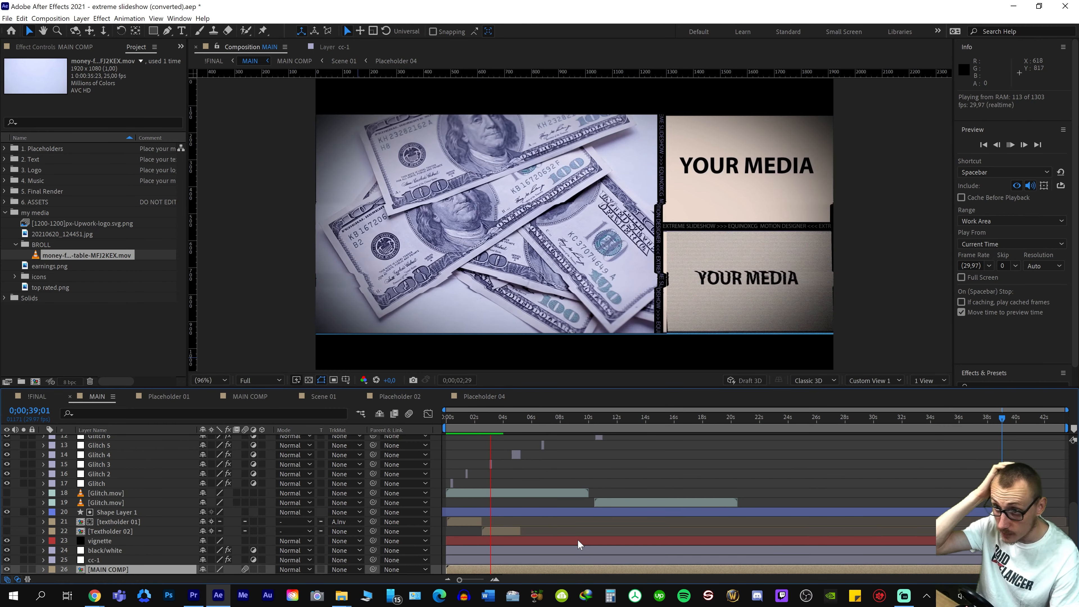
{"action": "key", "text": "space"}
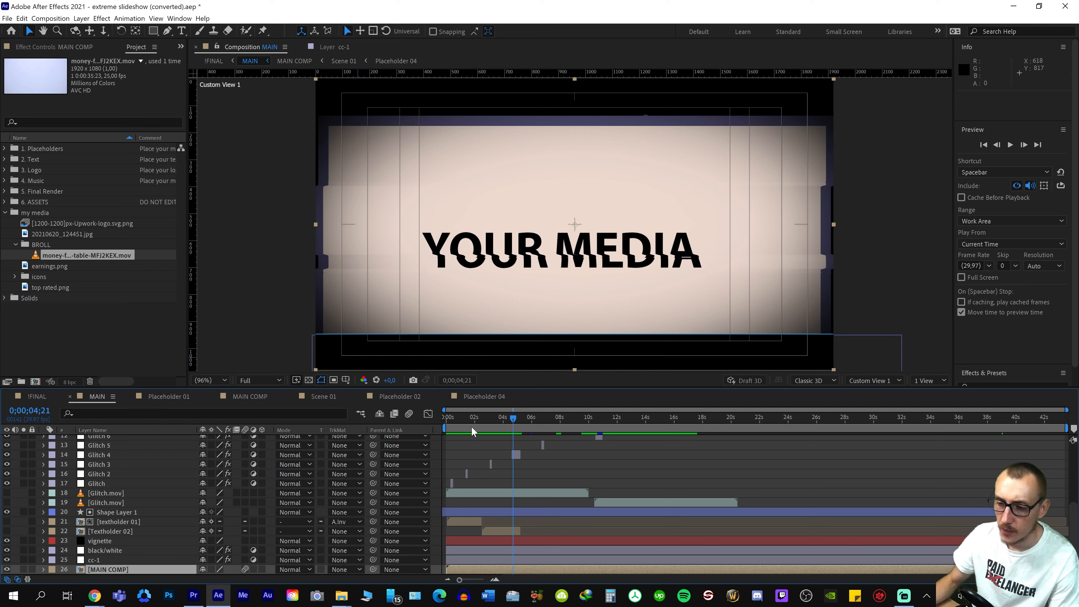
{"action": "key", "text": "space"}
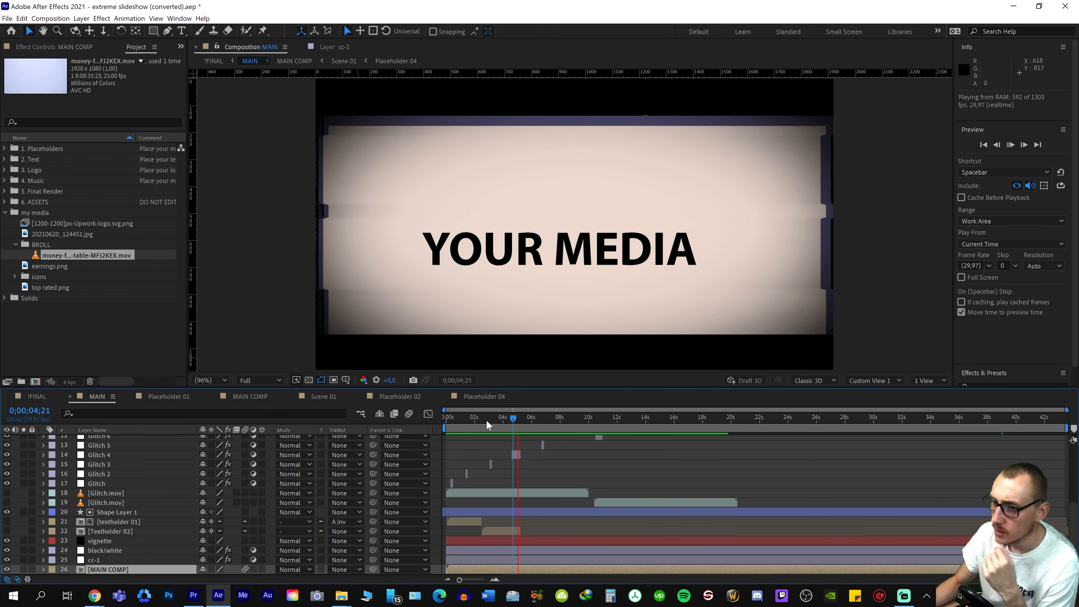
{"action": "left_click", "coordinate": [486, 420]}
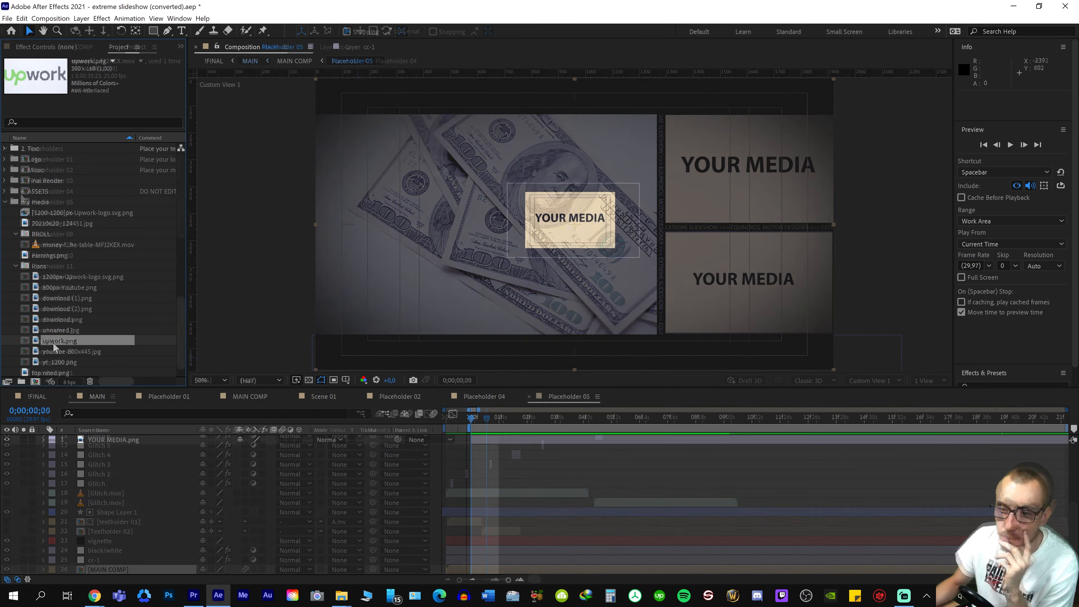
Add upwork.png from the icons folder to Placeholder 05 above YOUR MEDIA and fit it to the composition's width
{"action": "key", "text": "ctrl+slash"}
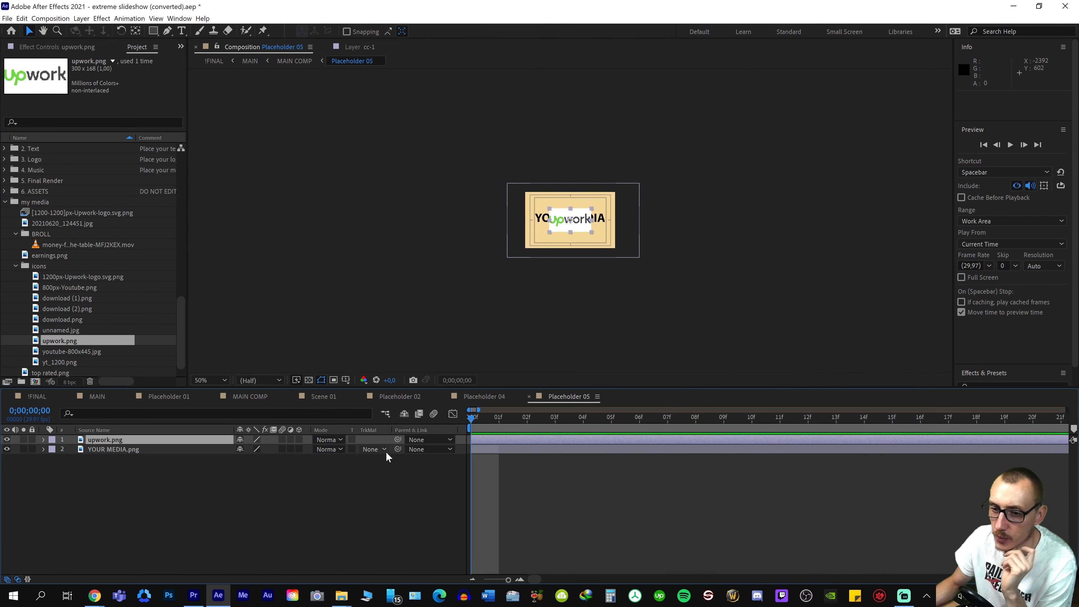
{"action": "right_click", "coordinate": [200, 440]}
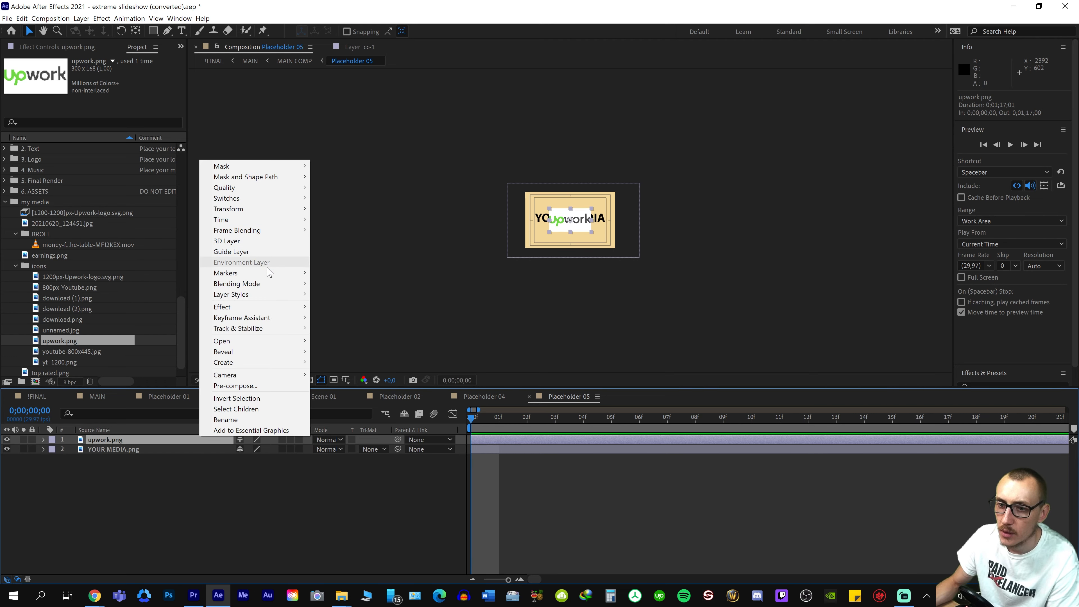
{"action": "mouse_move", "coordinate": [260, 343]}
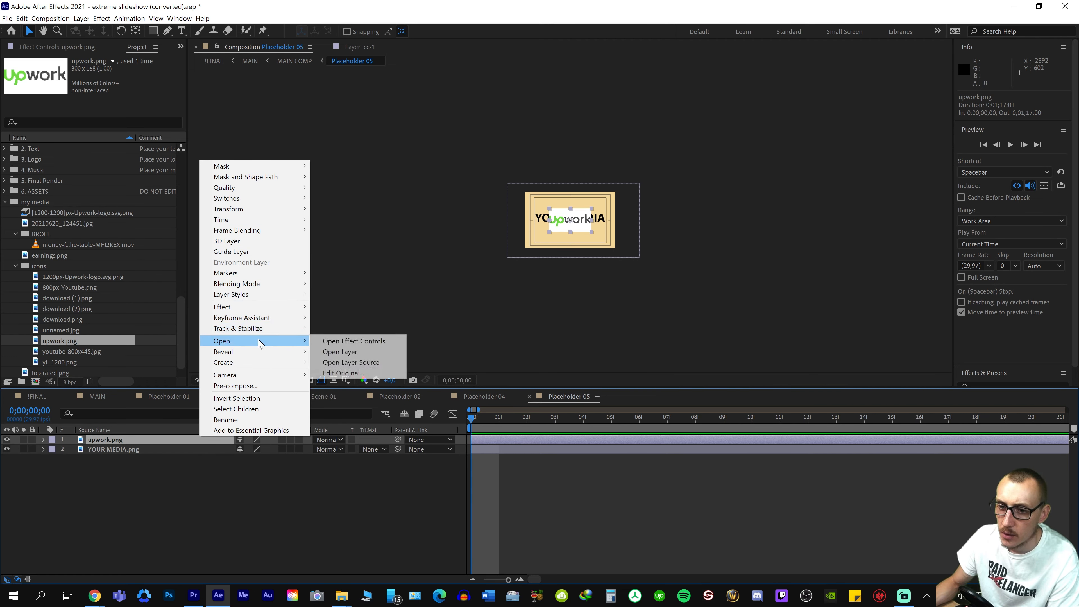
{"action": "mouse_move", "coordinate": [304, 209]}
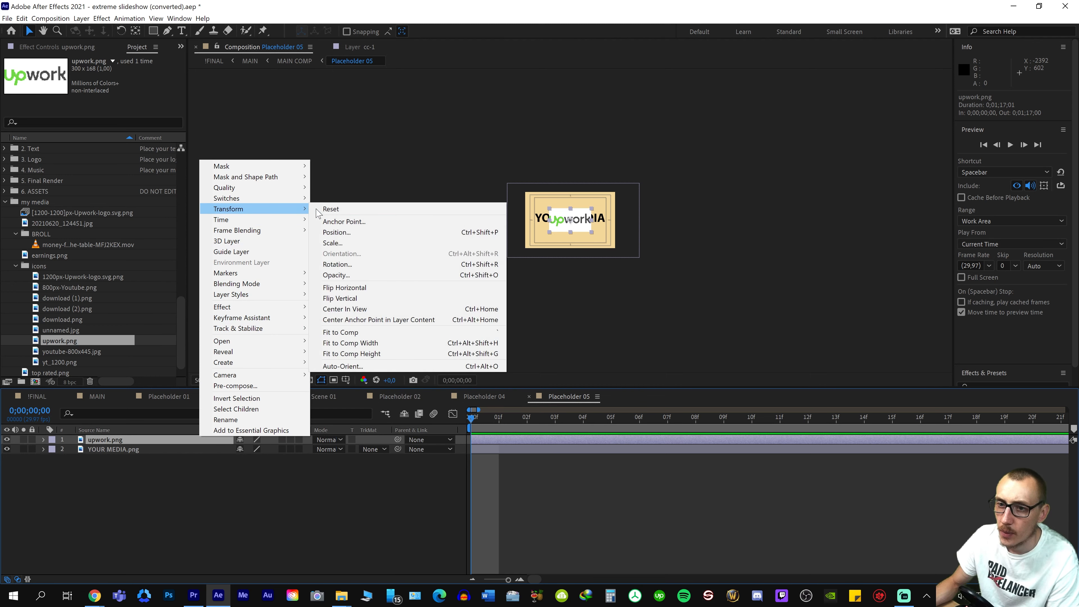
{"action": "left_click", "coordinate": [376, 343]}
{"action": "scroll", "coordinate": [559, 285], "scroll_direction": "up", "scroll_amount": 3}
{"action": "scroll", "coordinate": [560, 305], "scroll_direction": "down", "scroll_amount": 3}
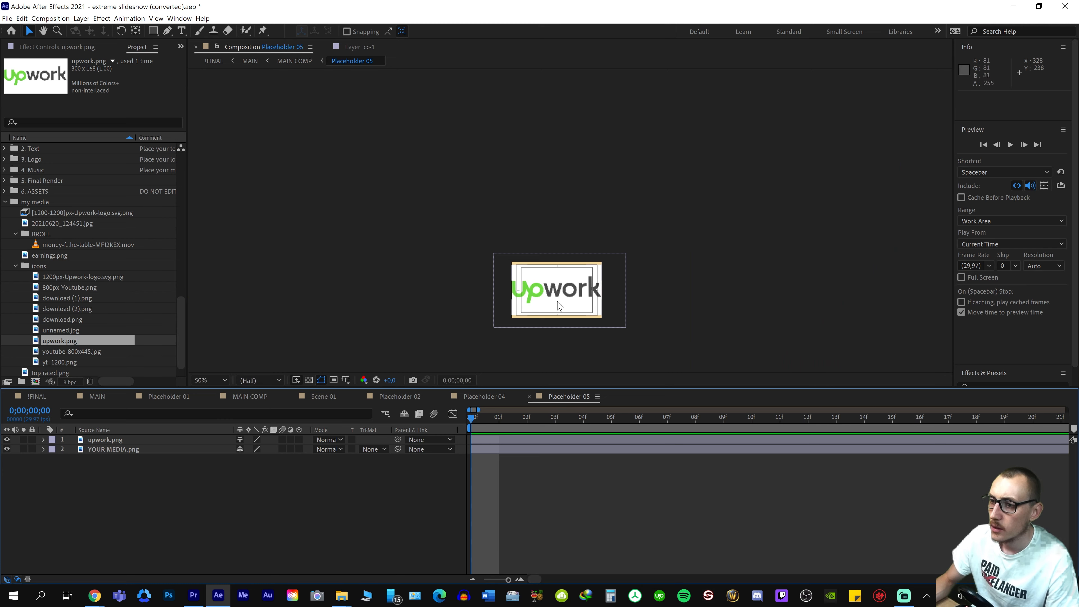
{"action": "scroll", "coordinate": [559, 305], "scroll_direction": "up", "scroll_amount": 4}
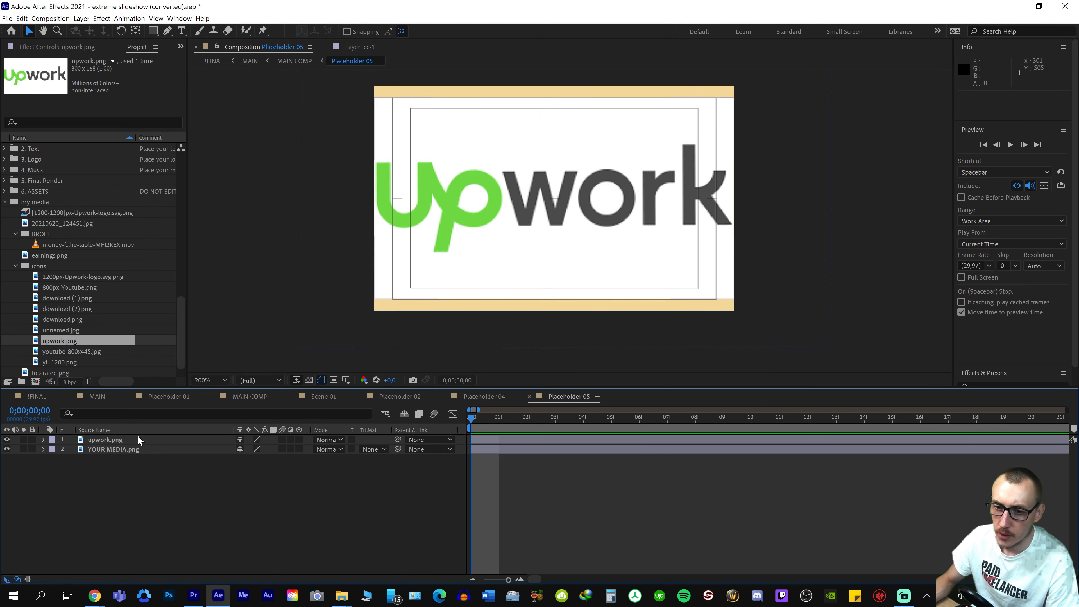
Scale the upwork.png layer in Placeholder 05 down to 193.3%
{"action": "left_click", "coordinate": [225, 440]}
{"action": "key", "text": "s"}
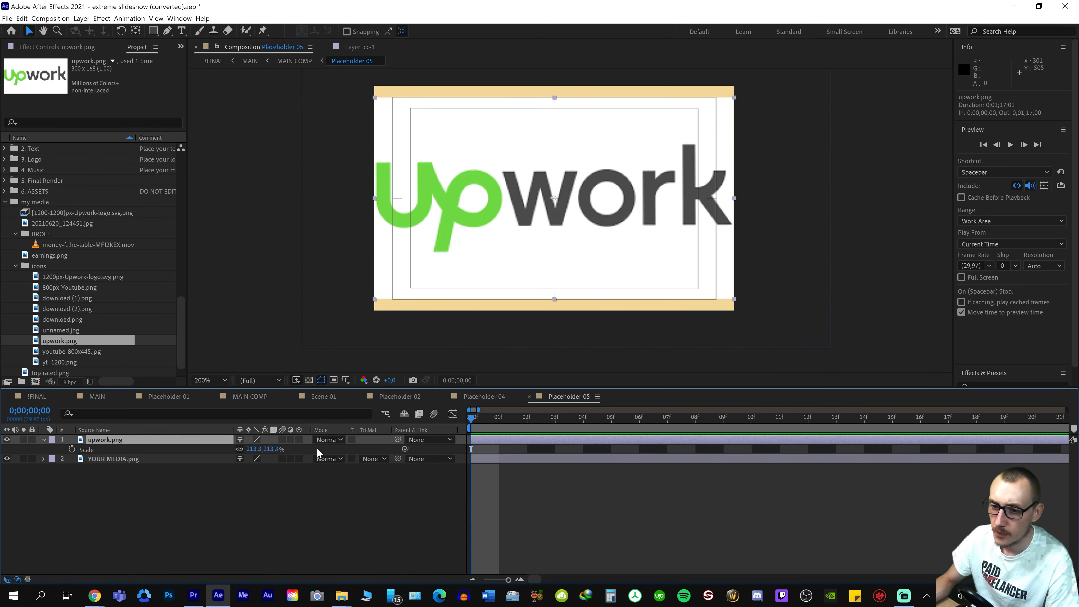
{"action": "left_click_drag", "start_coordinate": [267, 453], "coordinate": [251, 453]}
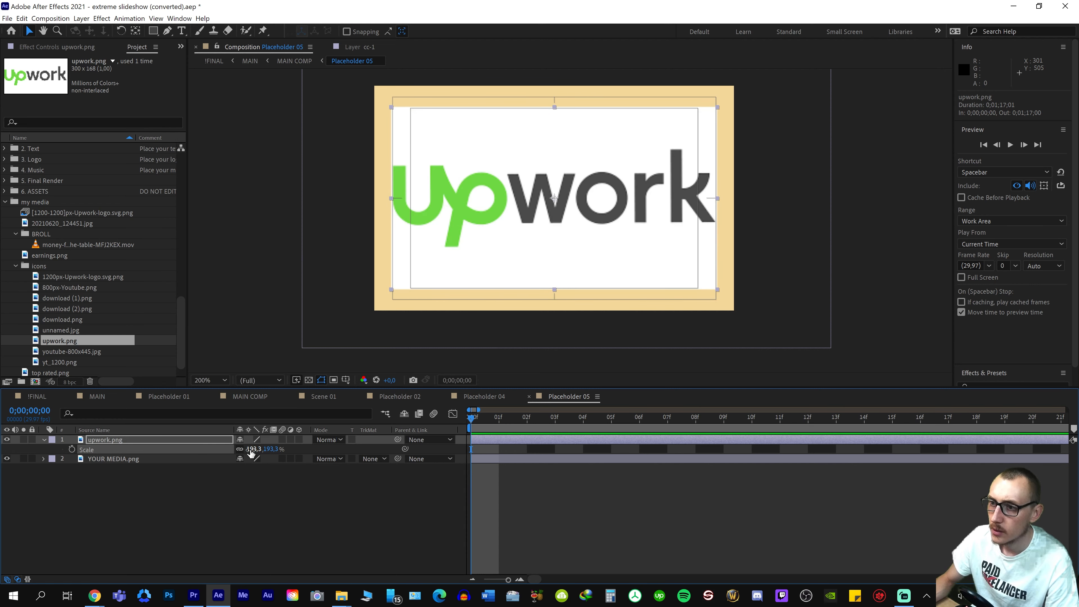
Scale upwork.png in Placeholder 05 to 168.3% and place a 640 x 400 px white solid directly beneath it
{"action": "left_click", "coordinate": [833, 248]}
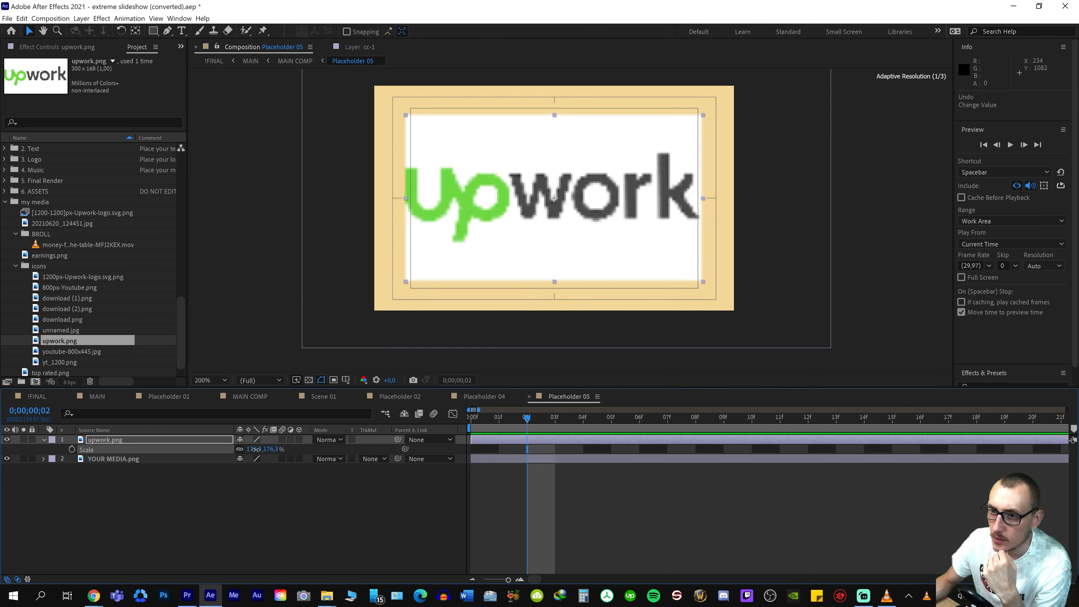
{"action": "left_click_drag", "start_coordinate": [256, 453], "coordinate": [251, 453]}
{"action": "right_click", "coordinate": [345, 514]}
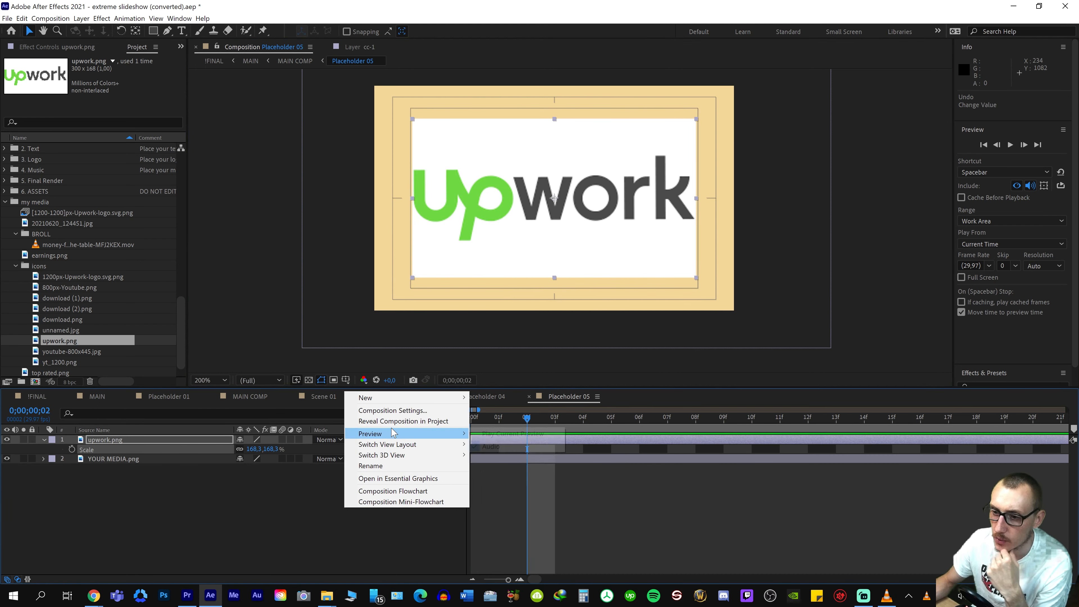
{"action": "mouse_move", "coordinate": [398, 402]}
{"action": "left_click", "coordinate": [492, 421]}
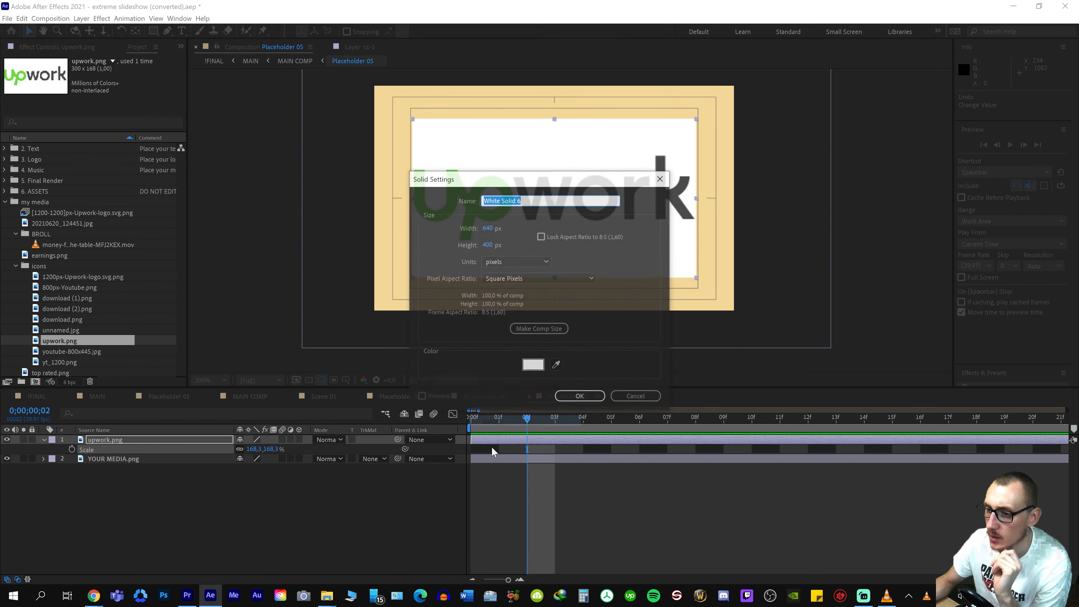
{"action": "left_click", "coordinate": [580, 400]}
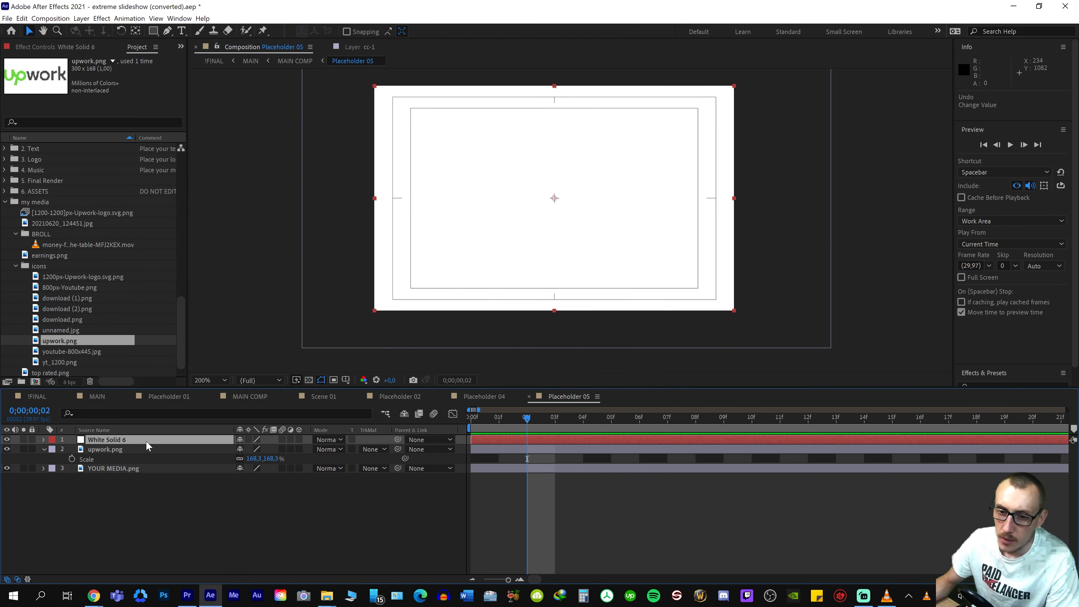
{"action": "left_click_drag", "start_coordinate": [146, 445], "coordinate": [144, 463]}
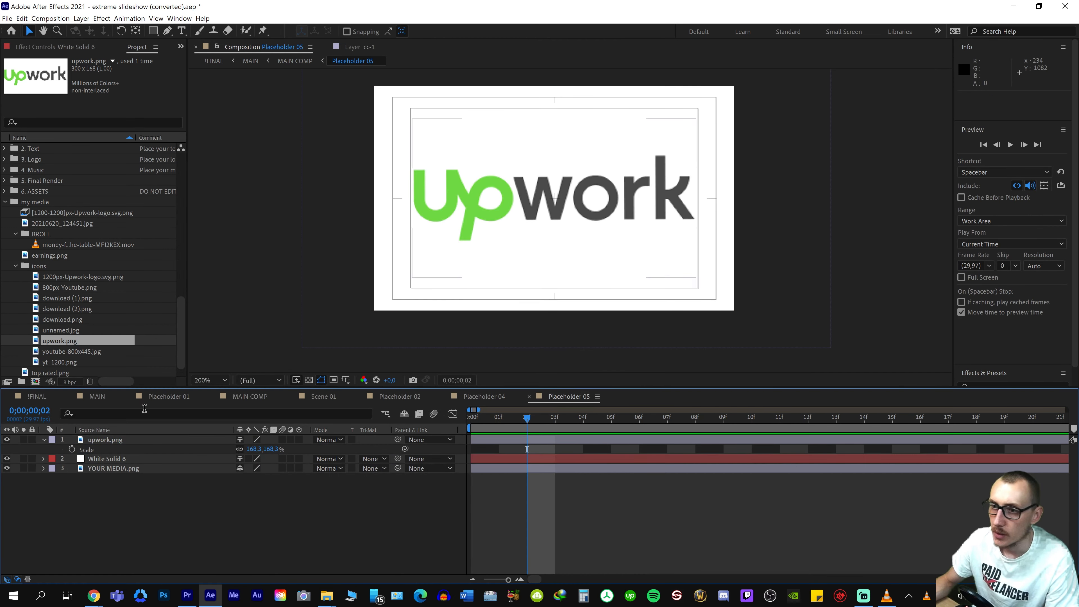
Find the YouTube icon unnamed.jpg in the icons folder and add it to Placeholder 06 above YOUR MEDIA
{"action": "left_click", "coordinate": [97, 396]}
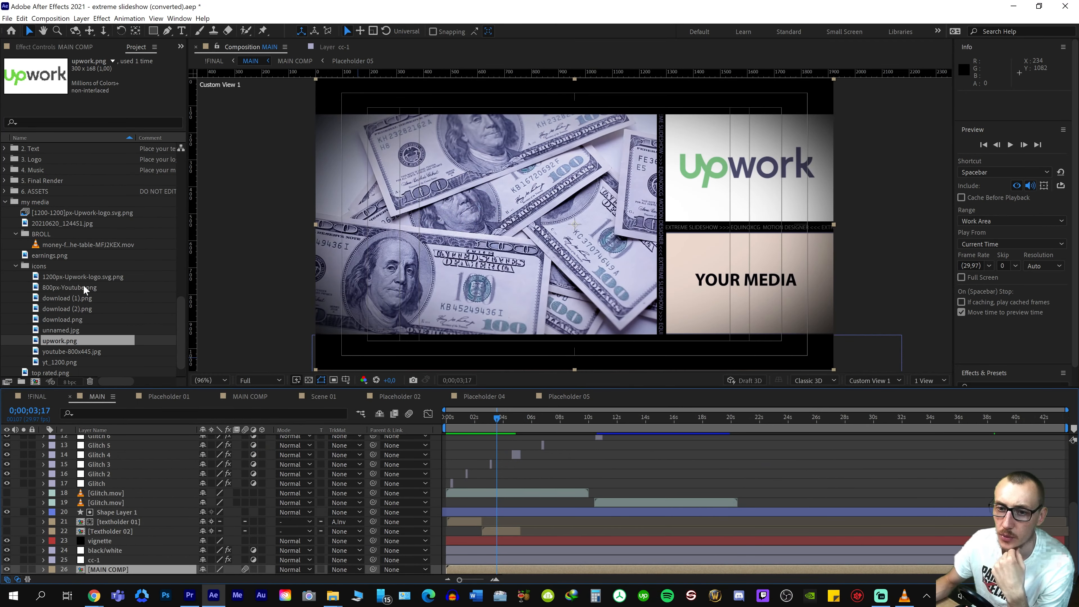
{"action": "double_click", "coordinate": [68, 297]}
{"action": "left_click", "coordinate": [94, 284]}
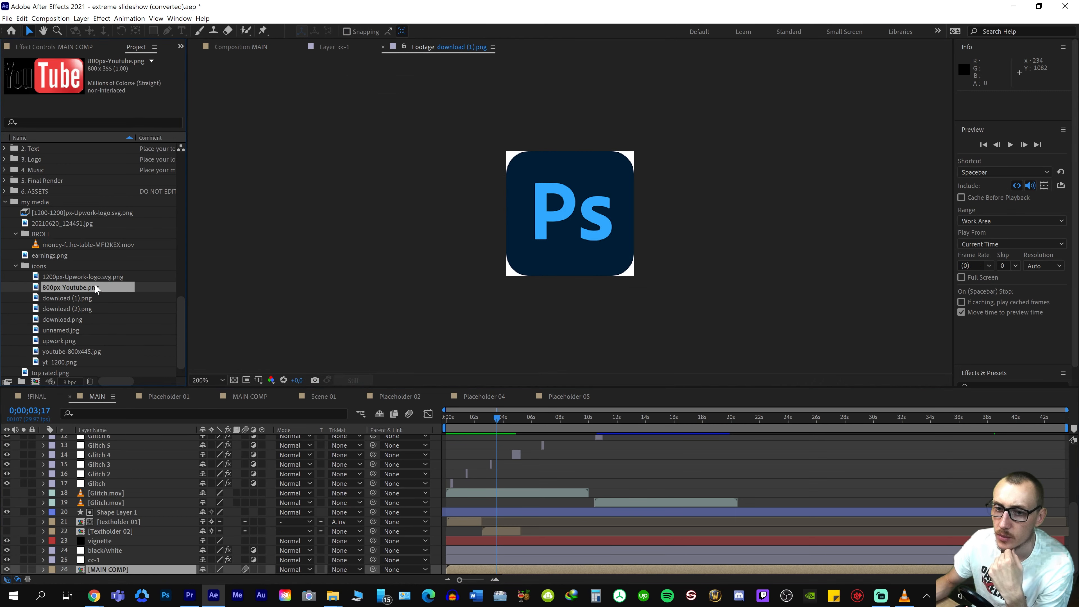
{"action": "left_click", "coordinate": [77, 316]}
{"action": "left_click", "coordinate": [68, 330]}
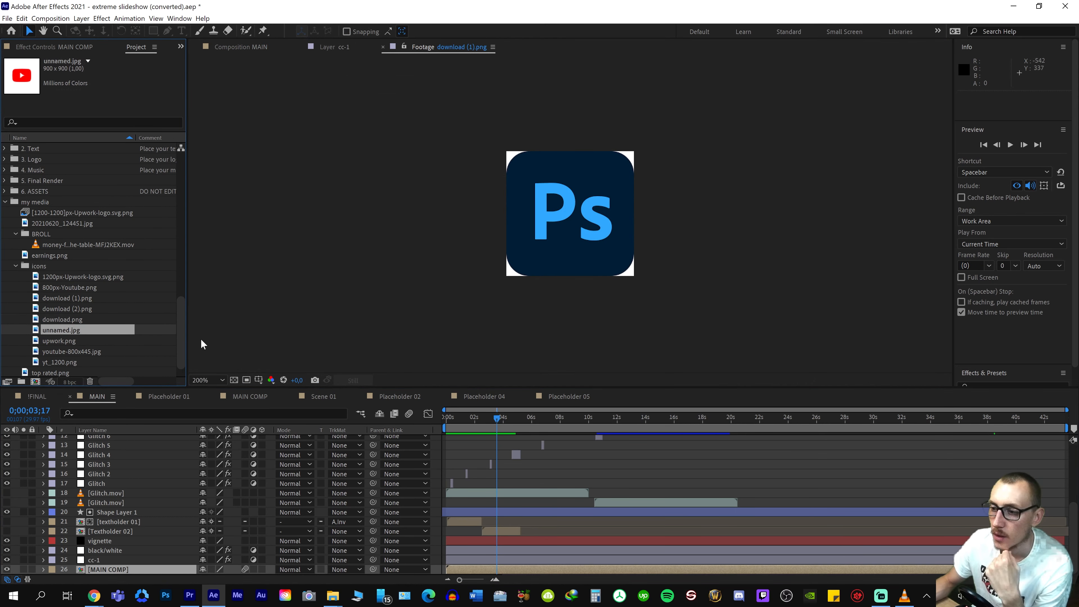
{"action": "scroll", "coordinate": [70, 230], "scroll_direction": "up", "scroll_amount": 15}
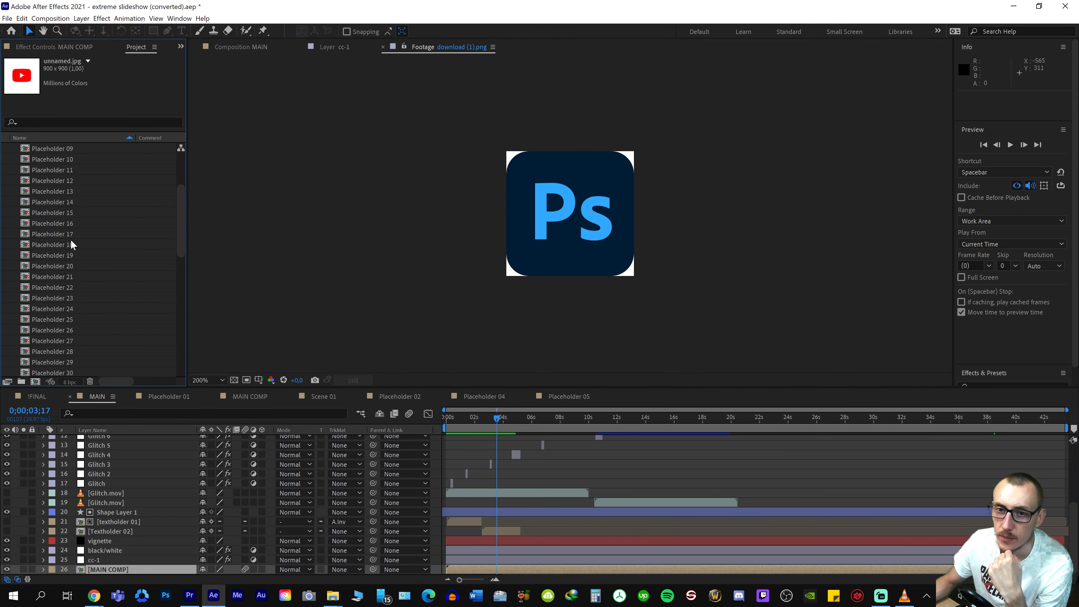
{"action": "double_click", "coordinate": [67, 214]}
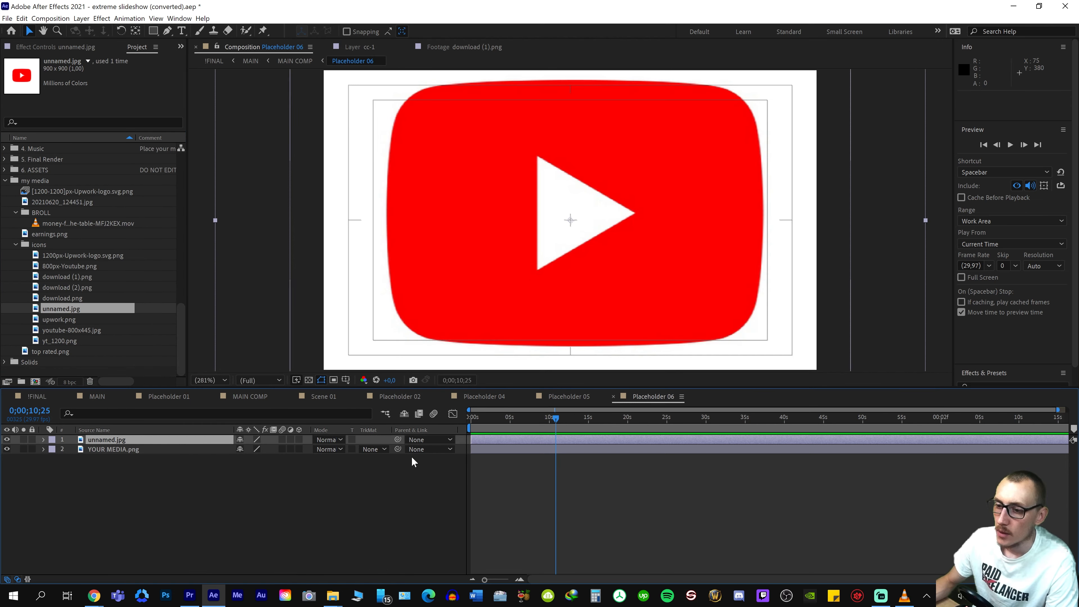
Scale the unnamed.jpg layer in Placeholder 06 to 80% and keep it at its full duration
{"action": "key", "text": "alt+]"}
{"action": "key", "text": "s"}
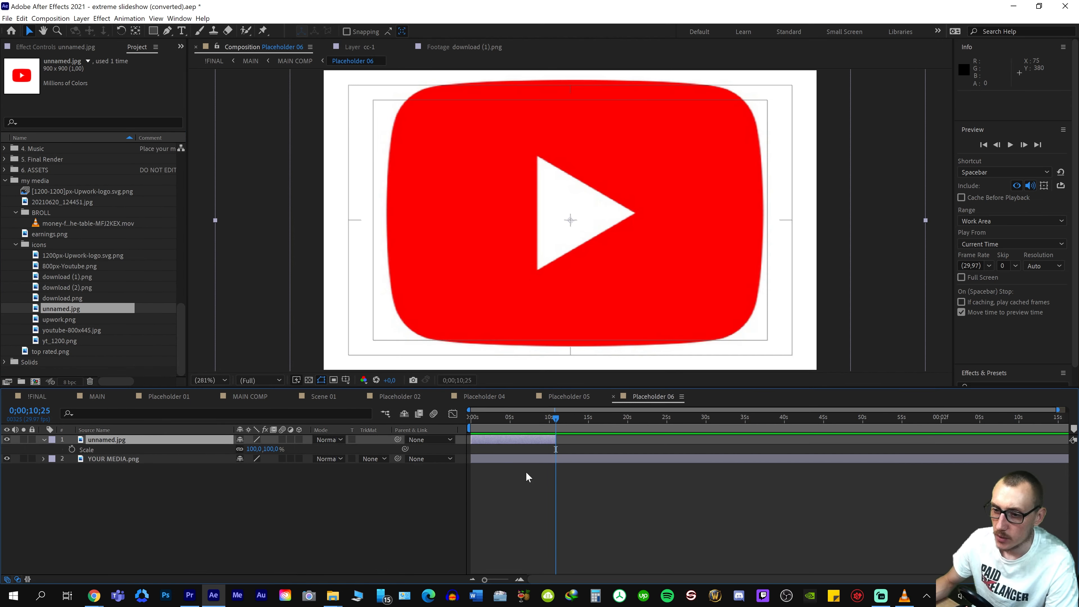
{"action": "key", "text": "ctrl+z"}
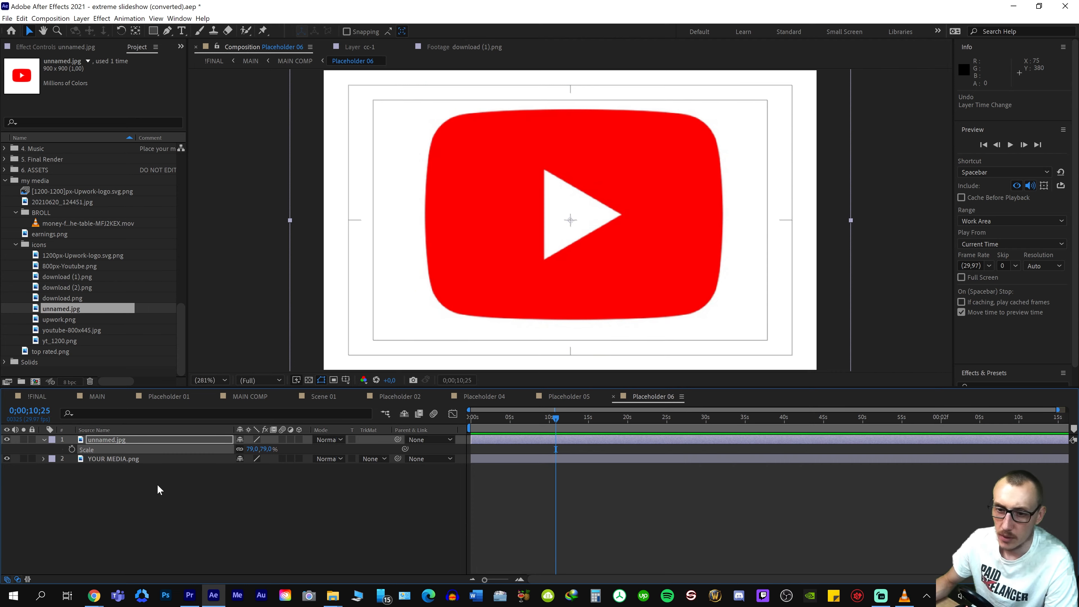
{"action": "left_click", "coordinate": [253, 449]}
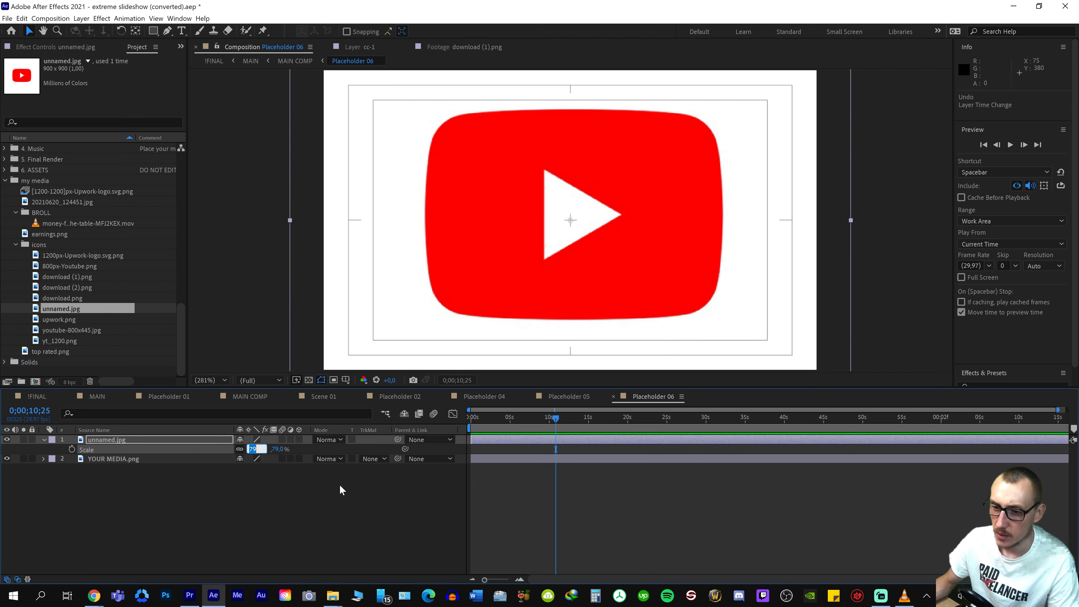
{"action": "type", "text": "80"}
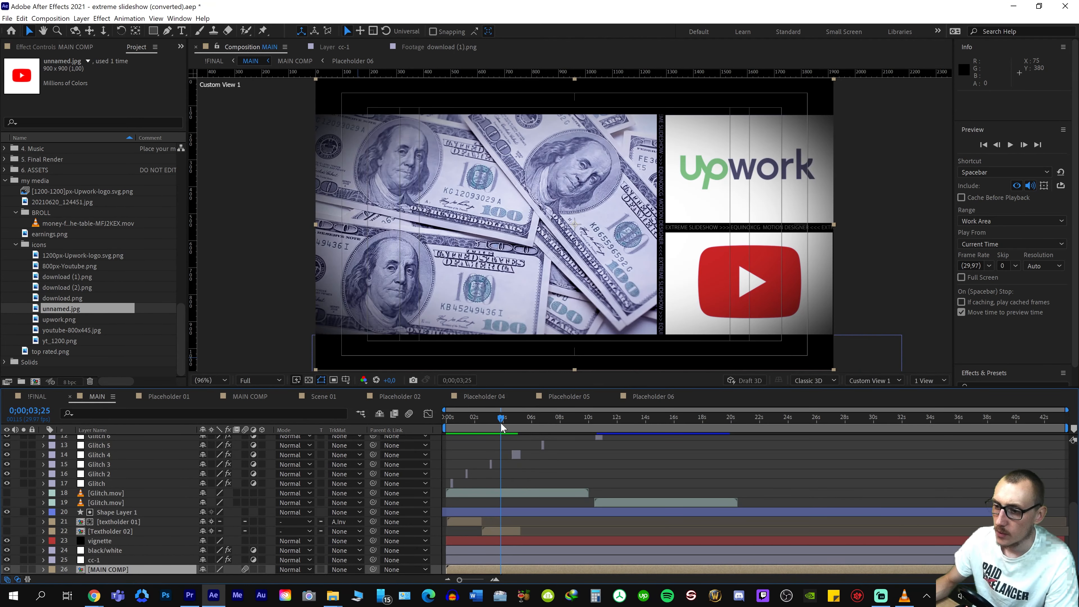
Preview the MAIN composition from the earnings scene through the three-panel scene to the next empty placeholder
{"action": "left_click_drag", "start_coordinate": [501, 422], "coordinate": [473, 425]}
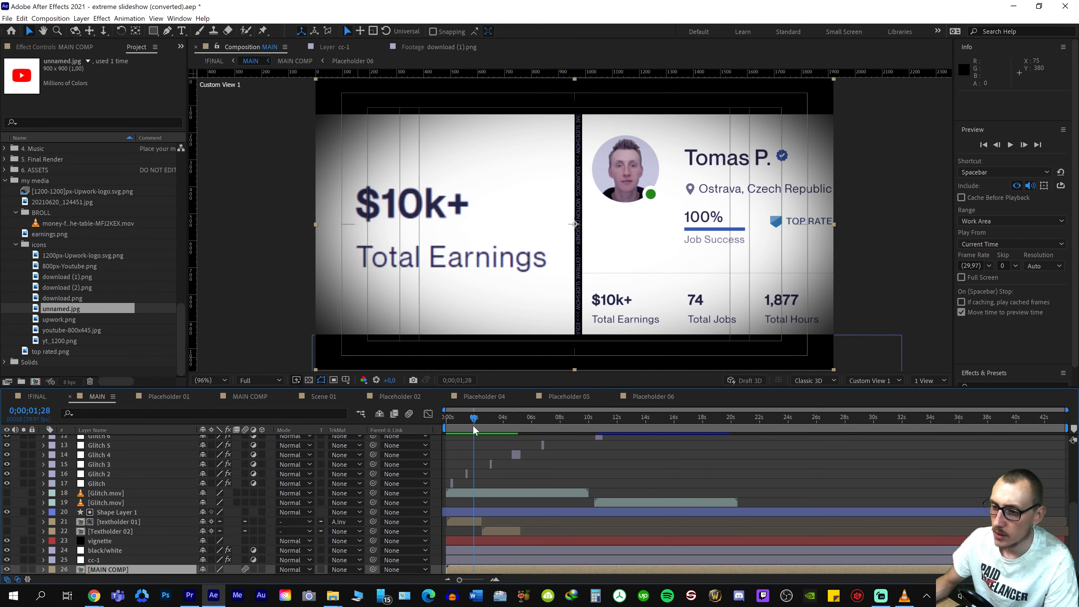
{"action": "key", "text": "space"}
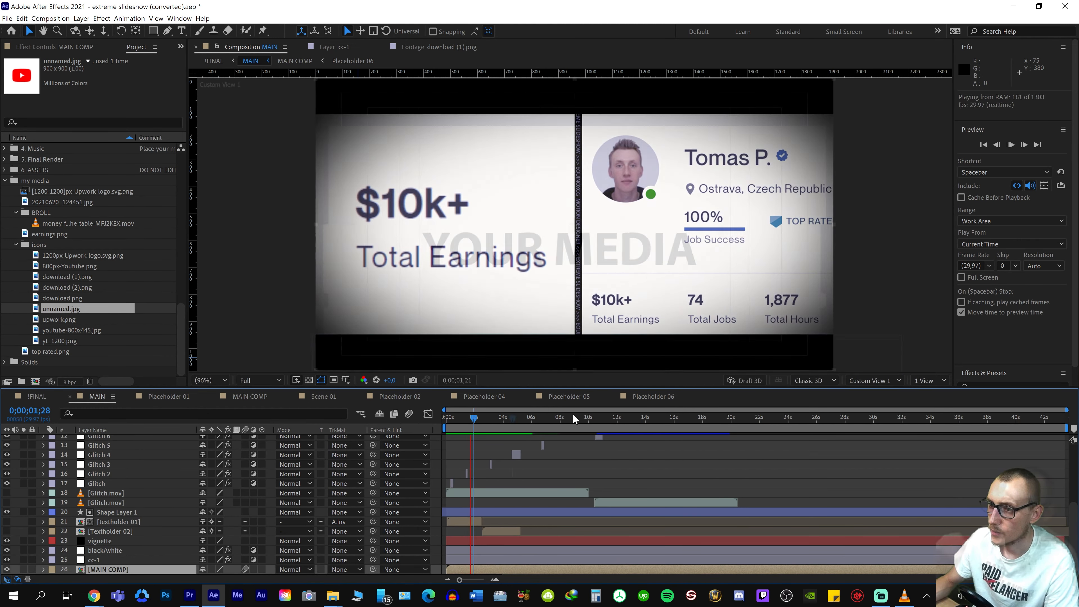
{"action": "key", "text": "space"}
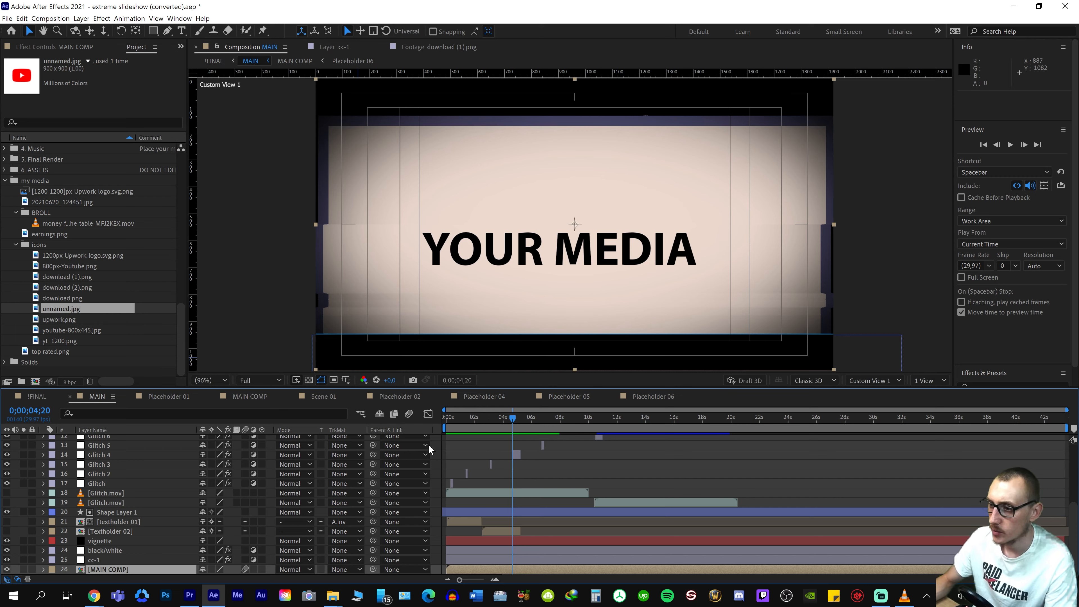
Open Placeholder 07 and add the desk photo 20210620_124451.jpg above YOUR MEDIA
{"action": "scroll", "coordinate": [32, 277], "scroll_direction": "up", "scroll_amount": 7}
{"action": "scroll", "coordinate": [31, 277], "scroll_direction": "up", "scroll_amount": 6}
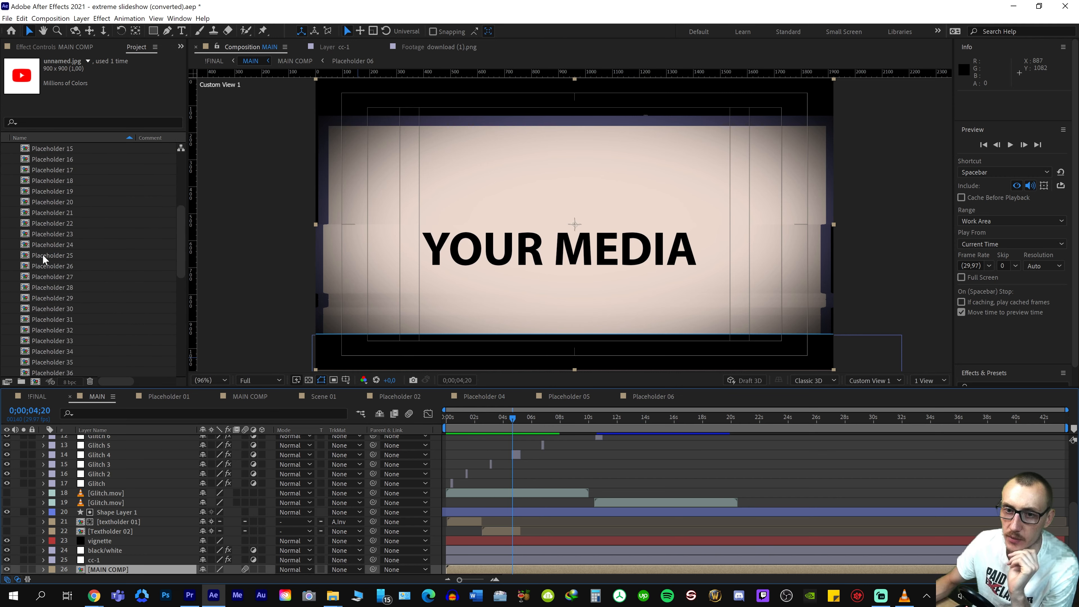
{"action": "double_click", "coordinate": [45, 223]}
{"action": "scroll", "coordinate": [78, 311], "scroll_direction": "down", "scroll_amount": 12}
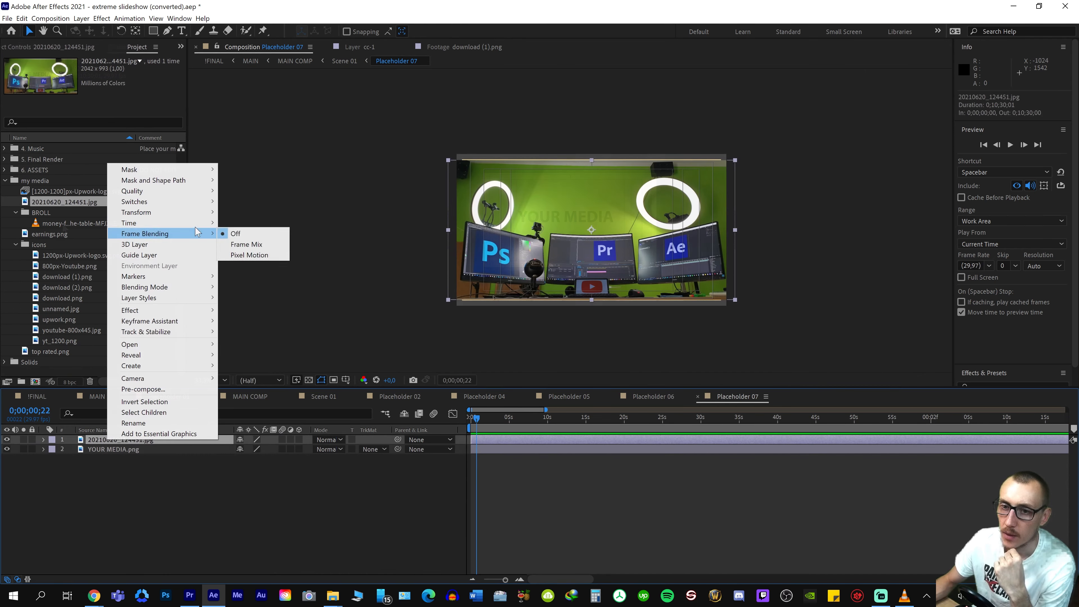
{"action": "mouse_move", "coordinate": [196, 213]}
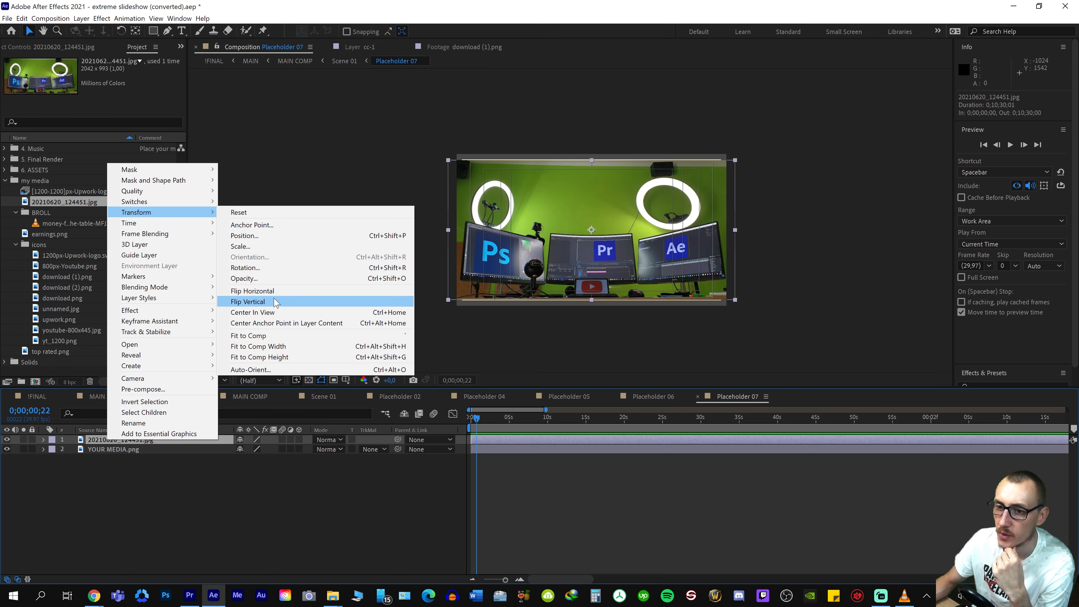
{"action": "left_click", "coordinate": [282, 357]}
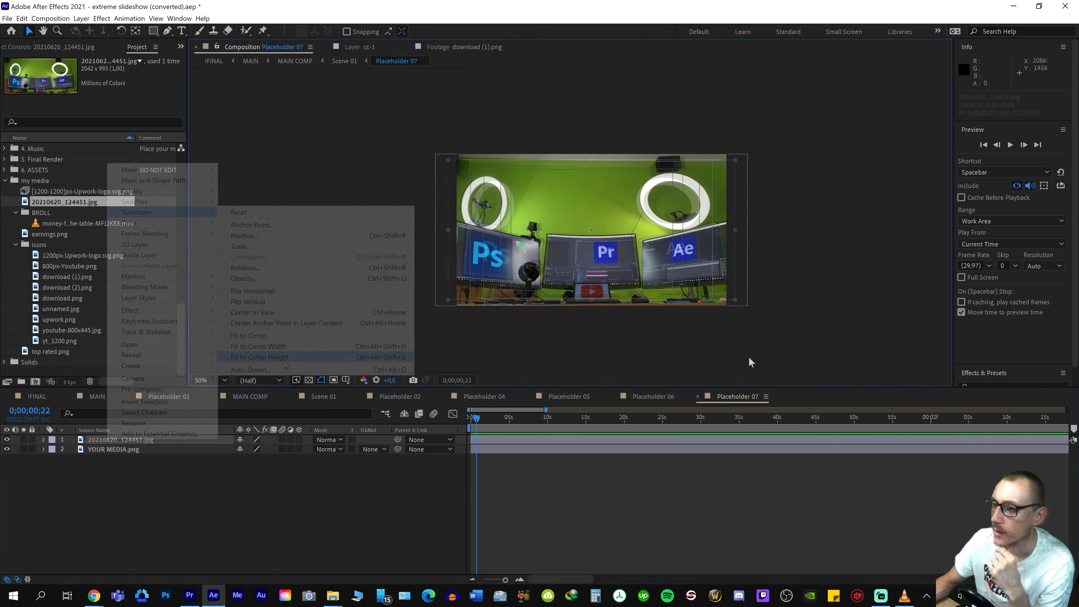
{"action": "key", "text": "alt+Tab"}
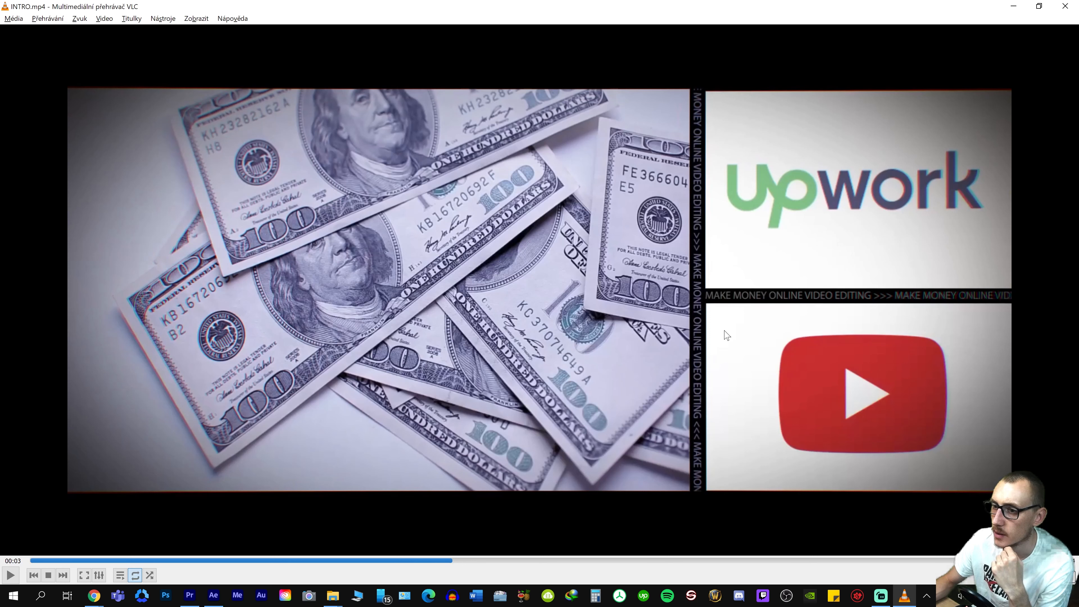
{"action": "left_click", "coordinate": [503, 562]}
{"action": "left_click", "coordinate": [517, 561]}
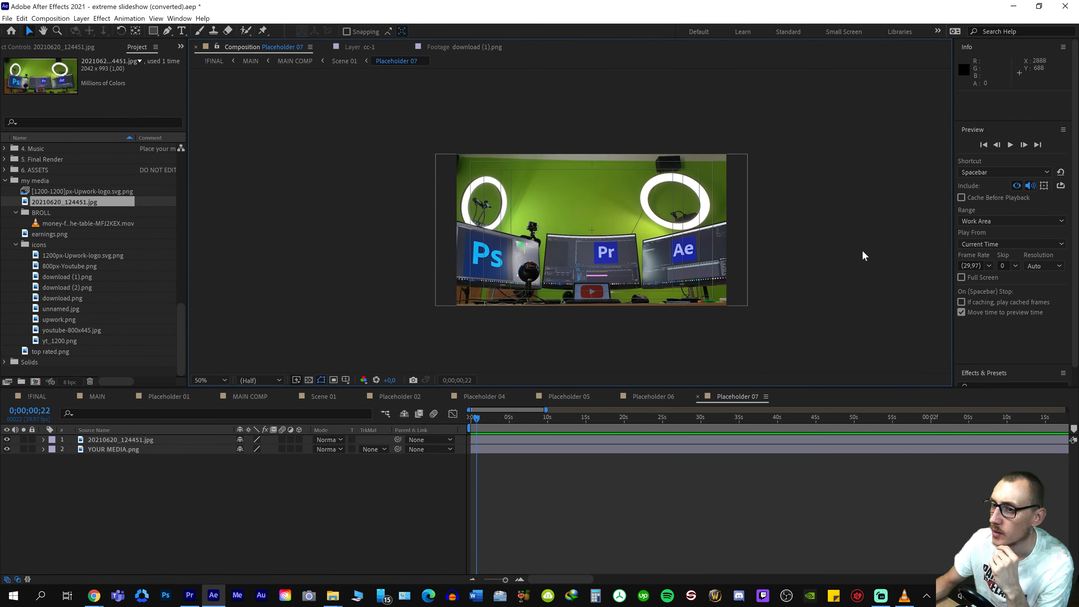
{"action": "key", "text": "ctrl+z"}
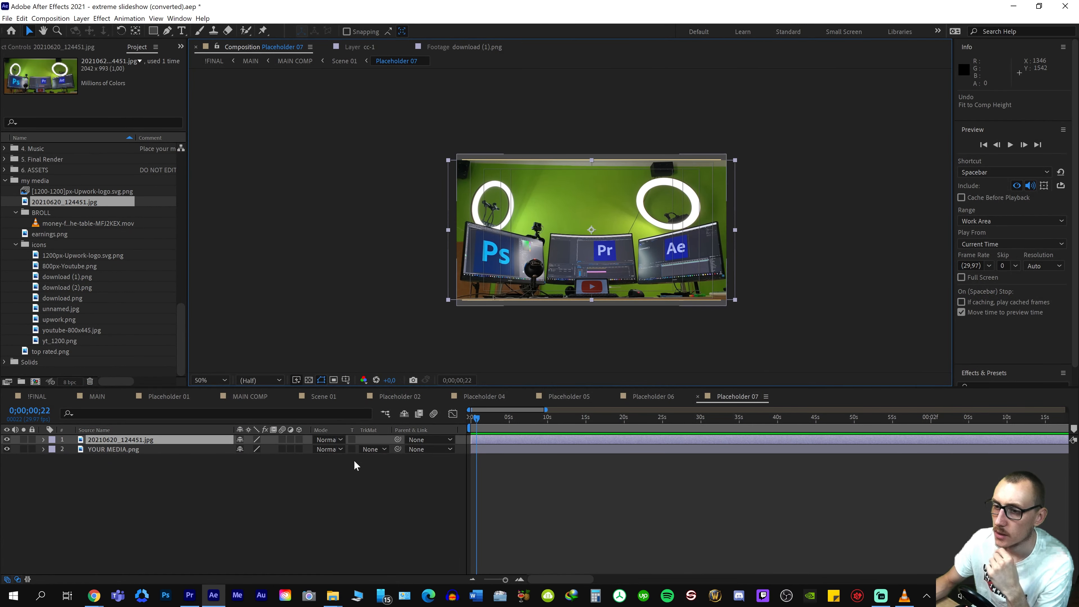
Move the desk photo upward in Placeholder 07 so the three monitors sit centrally in the MAIN frame
{"action": "left_click", "coordinate": [95, 398]}
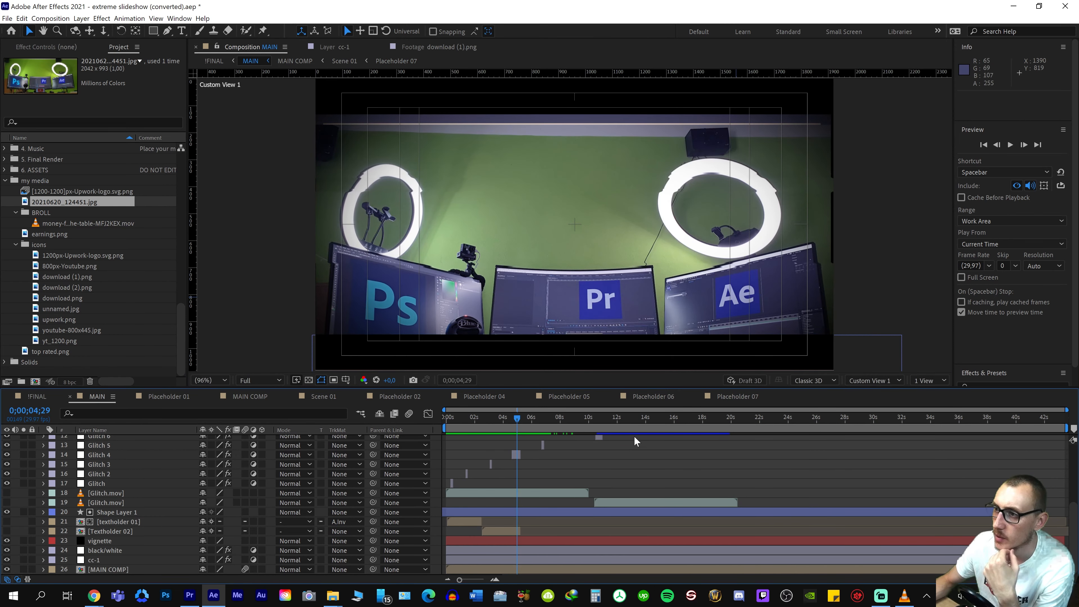
{"action": "left_click", "coordinate": [730, 396]}
{"action": "left_click", "coordinate": [391, 443]}
{"action": "key", "text": "p"}
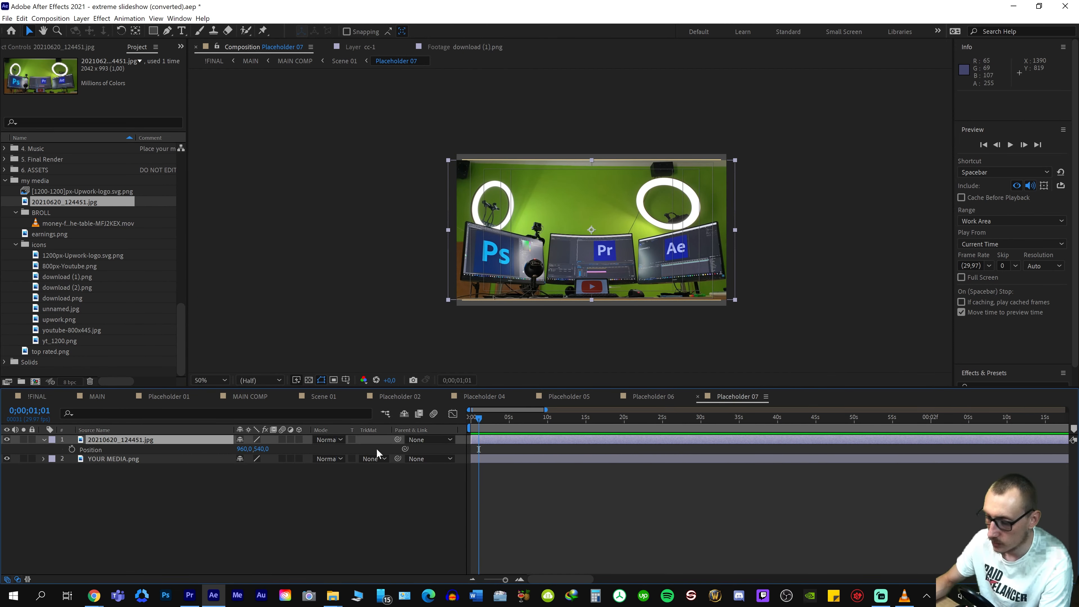
{"action": "left_click_drag", "start_coordinate": [261, 448], "coordinate": [85, 502]}
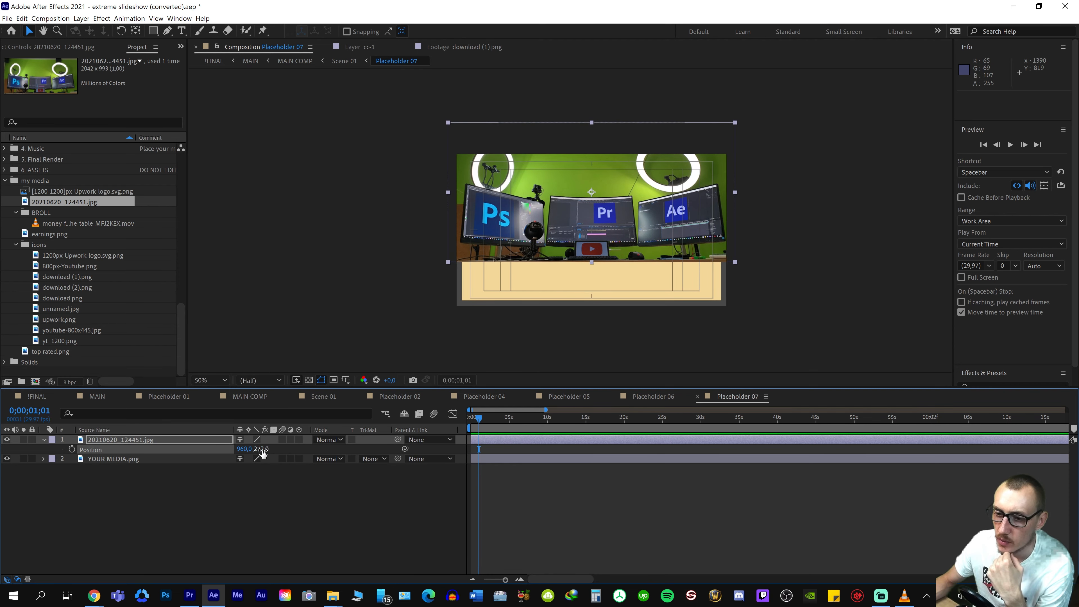
{"action": "left_click_drag", "start_coordinate": [263, 450], "coordinate": [189, 484]}
Preview the repositioned desk photo in MAIN and stop at the three-column Rec scene
{"action": "left_click", "coordinate": [98, 397]}
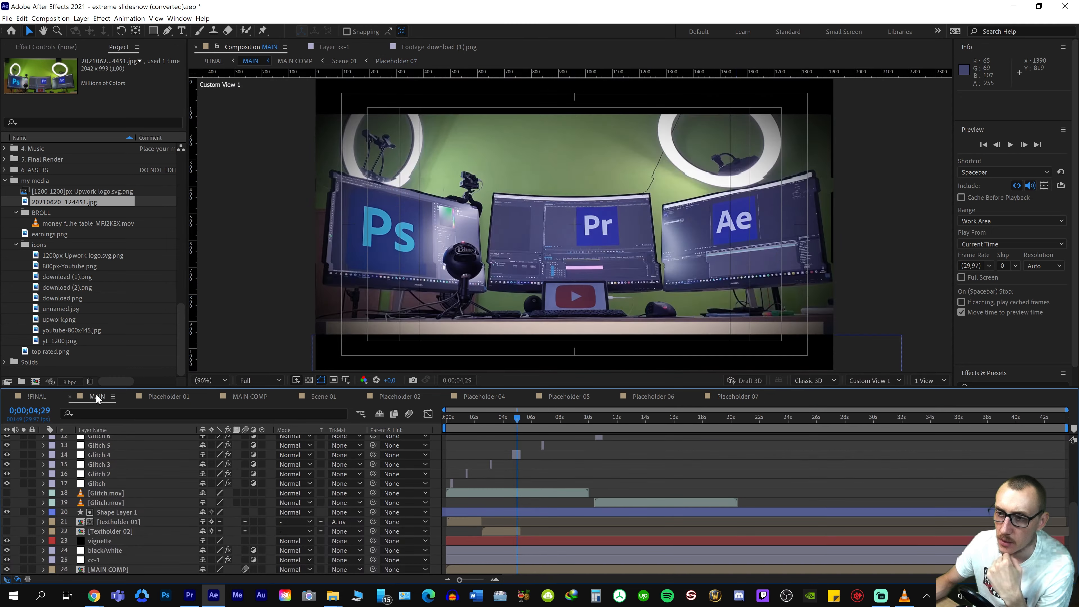
{"action": "key", "text": "space"}
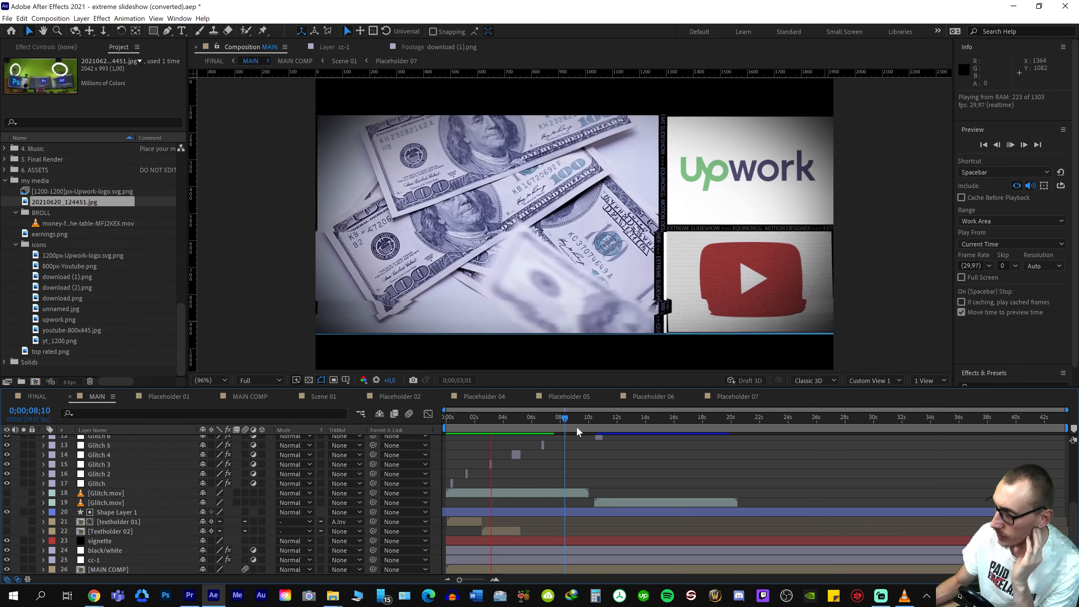
{"action": "key", "text": "space"}
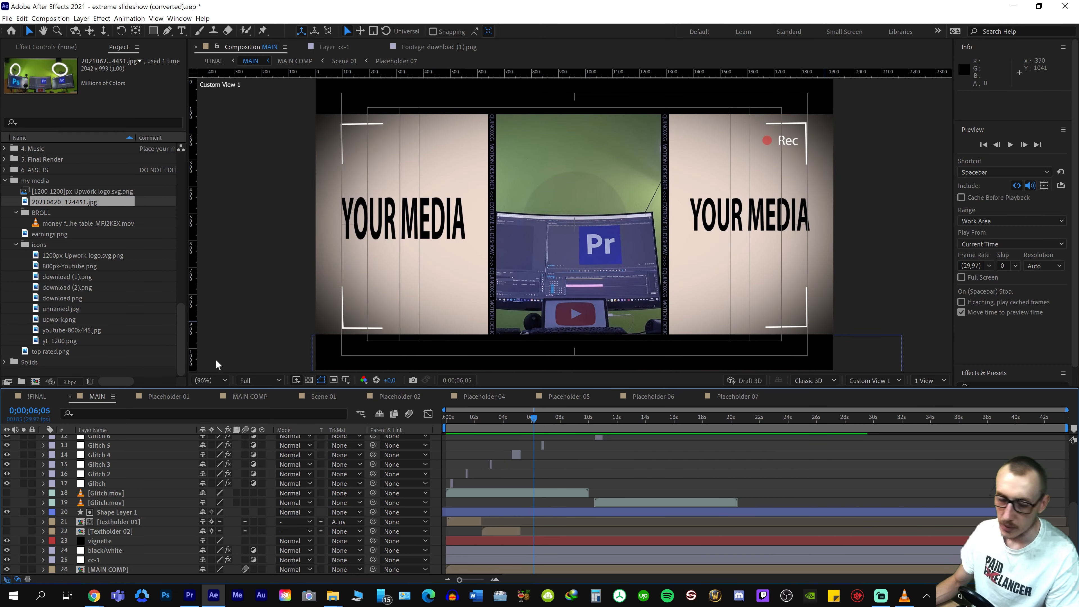
Open Placeholder 08 and add the Photoshop icon download (1).png above YOUR MEDIA
{"action": "double_click", "coordinate": [72, 235]}
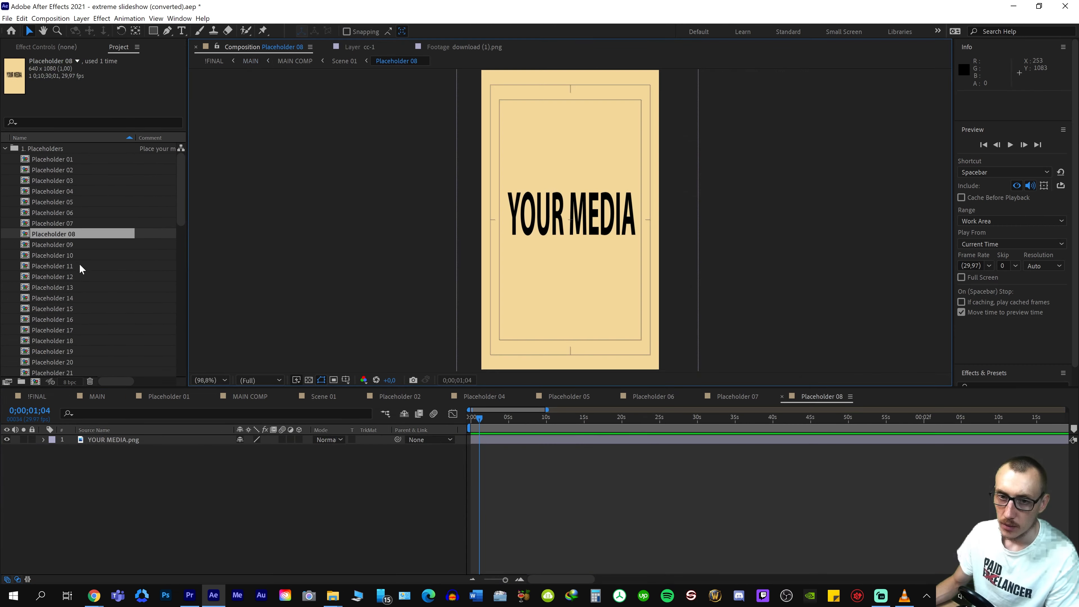
{"action": "scroll", "coordinate": [84, 307], "scroll_direction": "down", "scroll_amount": 15}
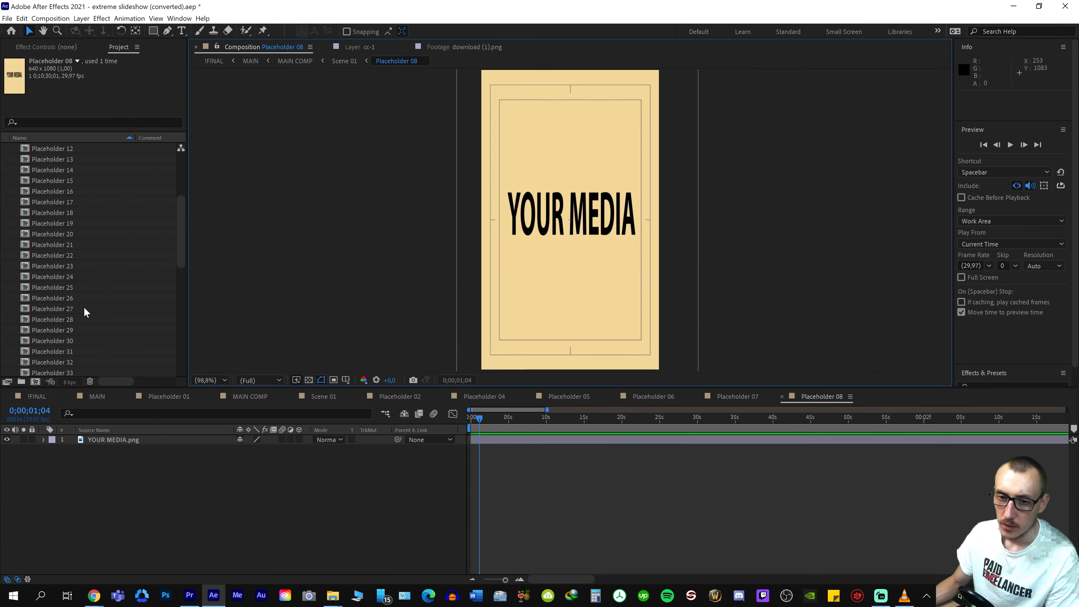
{"action": "left_click_drag", "start_coordinate": [60, 276], "coordinate": [190, 444]}
{"action": "key", "text": "s"}
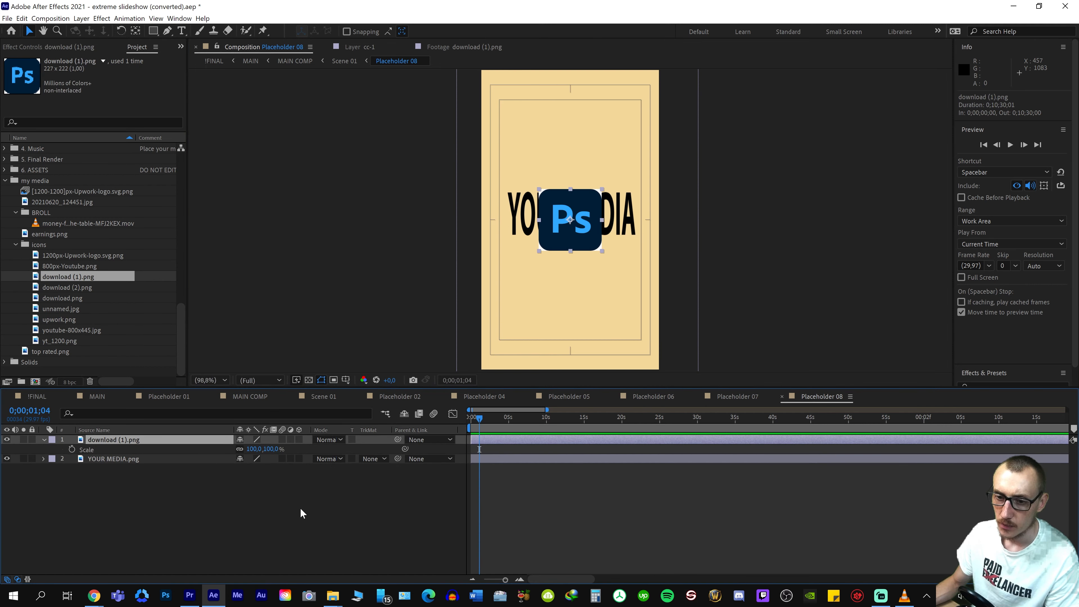
Enlarge the Photoshop icon over a white solid in Placeholder 08 and check the panel in MAIN
{"action": "right_click", "coordinate": [302, 527]}
{"action": "mouse_move", "coordinate": [420, 417]}
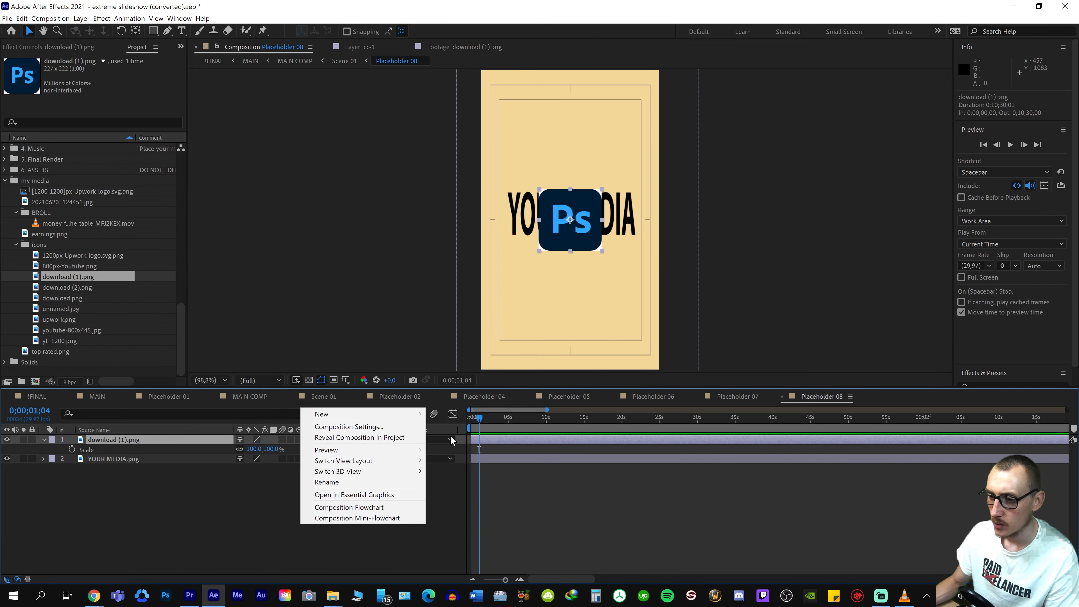
{"action": "left_click", "coordinate": [109, 318]}
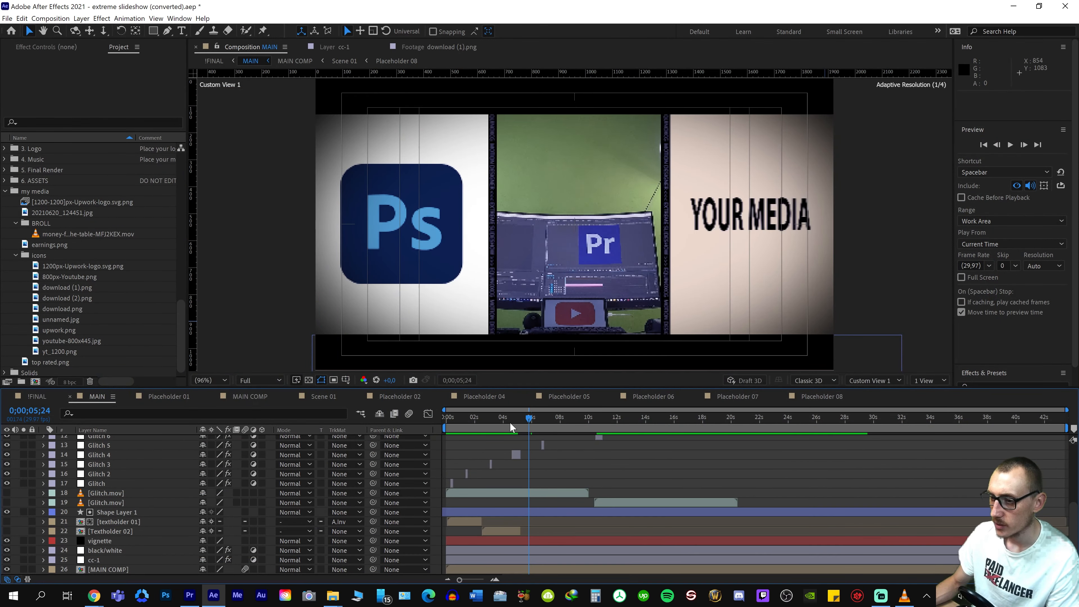
{"action": "left_click", "coordinate": [512, 421]}
{"action": "mouse_move", "coordinate": [527, 425]}
{"action": "left_mouse_down"}
{"action": "mouse_move", "coordinate": [552, 422]}
{"action": "mouse_move", "coordinate": [532, 426]}
{"action": "left_mouse_up"}
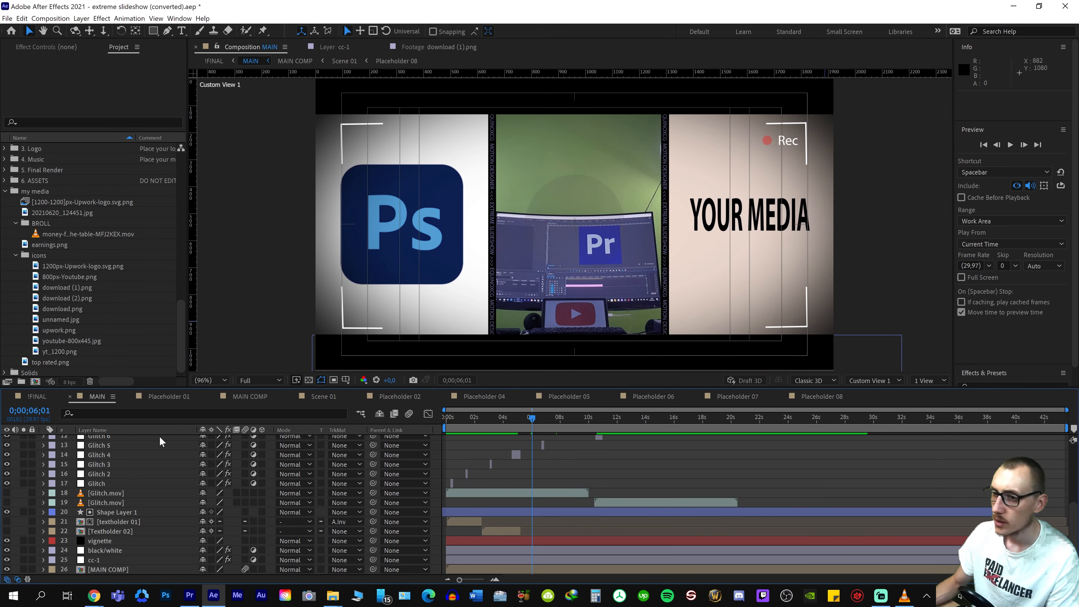
Add the After Effects icon download (2).png above YOUR MEDIA in Placeholder 09 and scale it to 200%
{"action": "left_click_drag", "start_coordinate": [68, 287], "coordinate": [155, 439]}
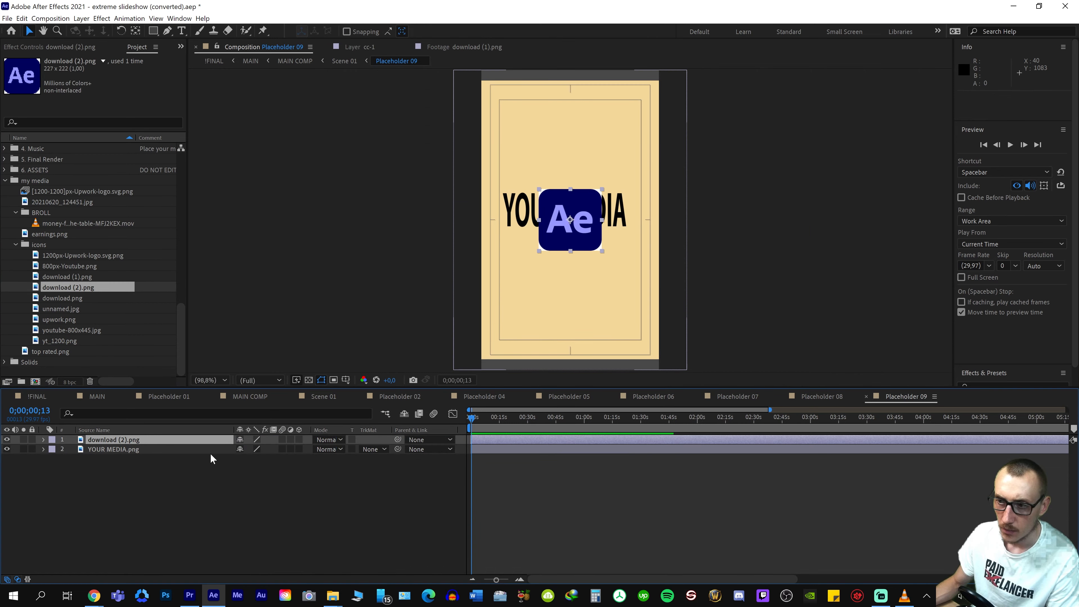
{"action": "key", "text": "s"}
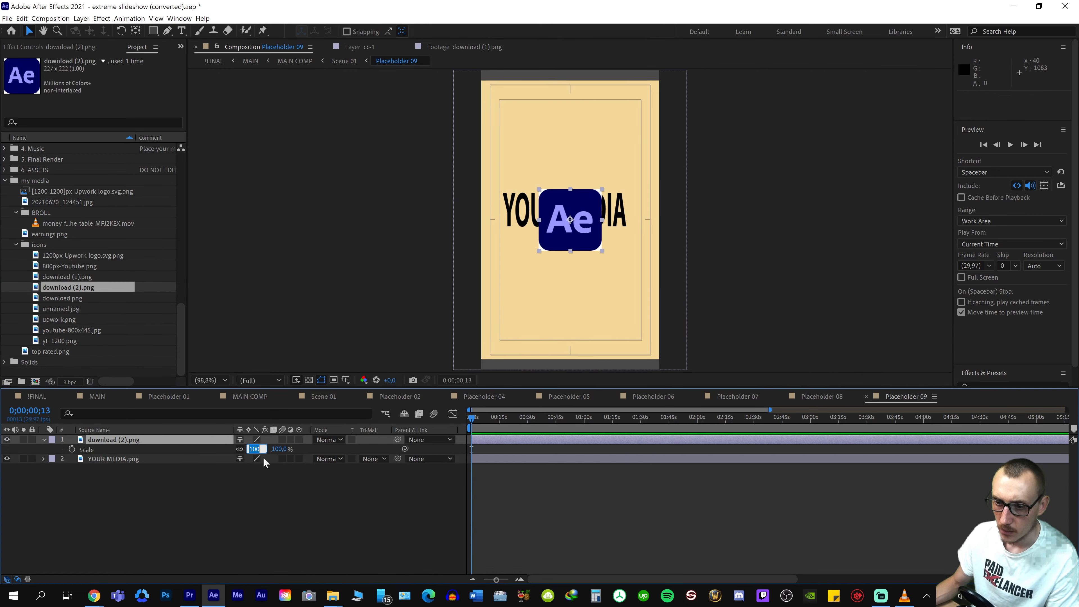
{"action": "type", "text": "200"}
{"action": "key", "text": "Return"}
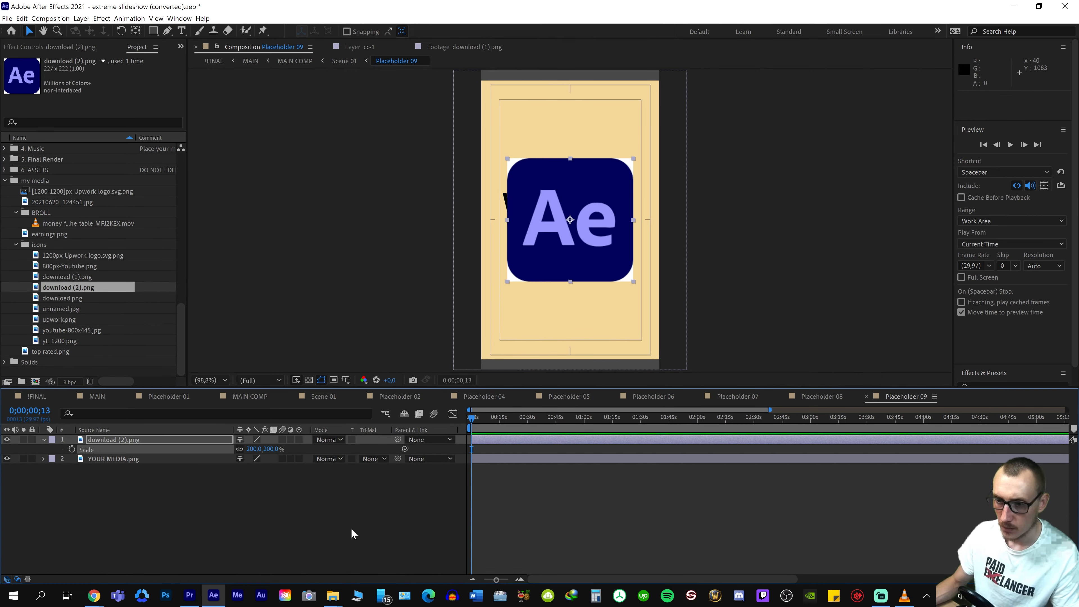
Create a white solid in Placeholder 09 and place it directly beneath the After Effects icon layer
{"action": "right_click", "coordinate": [339, 499]}
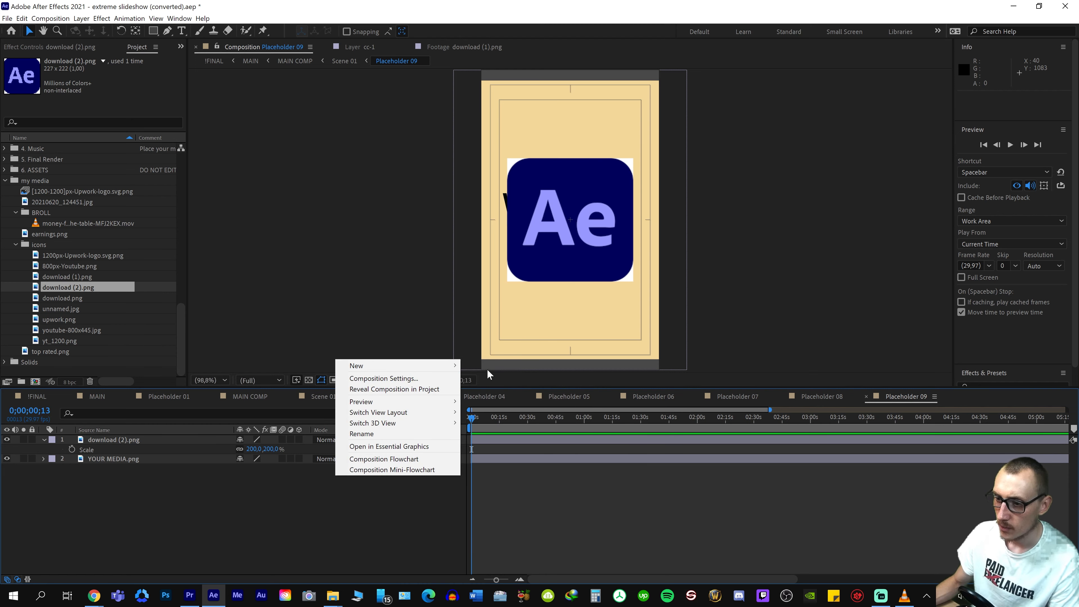
{"action": "mouse_move", "coordinate": [454, 366]}
{"action": "left_click", "coordinate": [489, 391]}
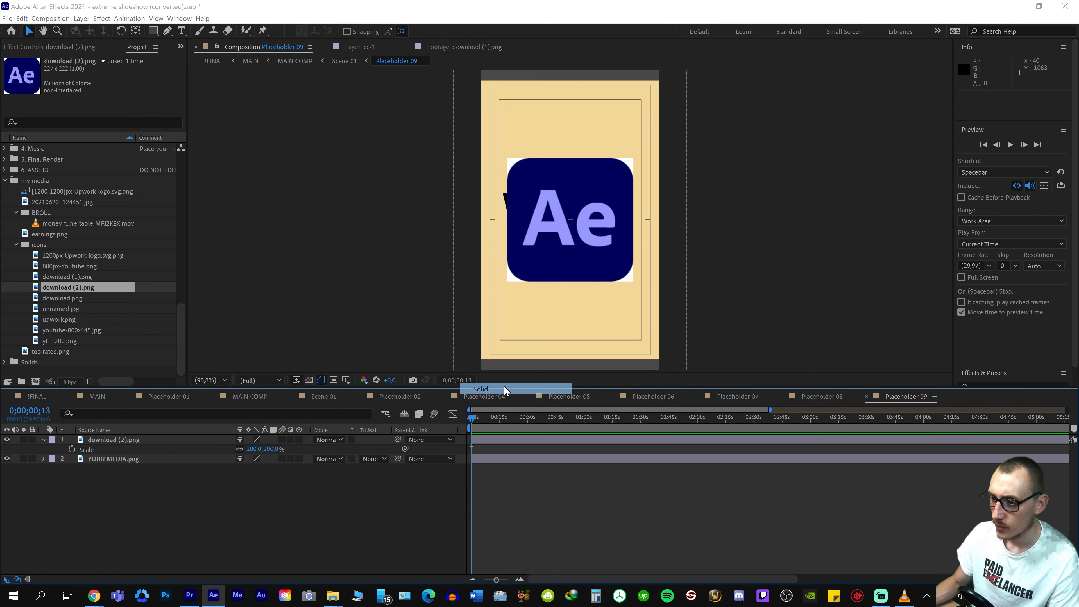
{"action": "left_click", "coordinate": [580, 397]}
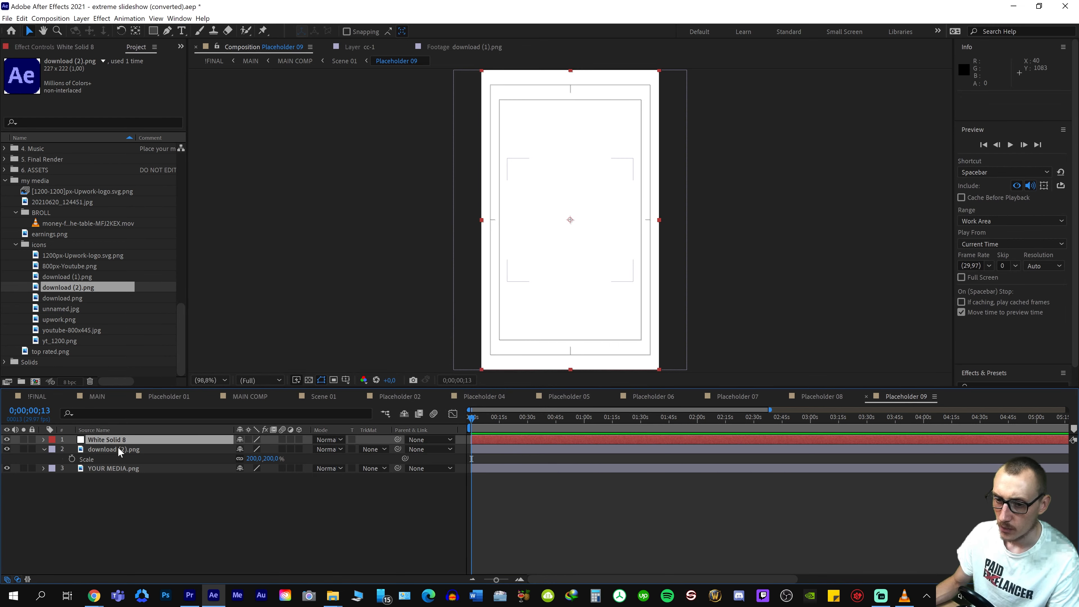
{"action": "left_click_drag", "start_coordinate": [118, 441], "coordinate": [117, 457]}
{"action": "left_click", "coordinate": [384, 547]}
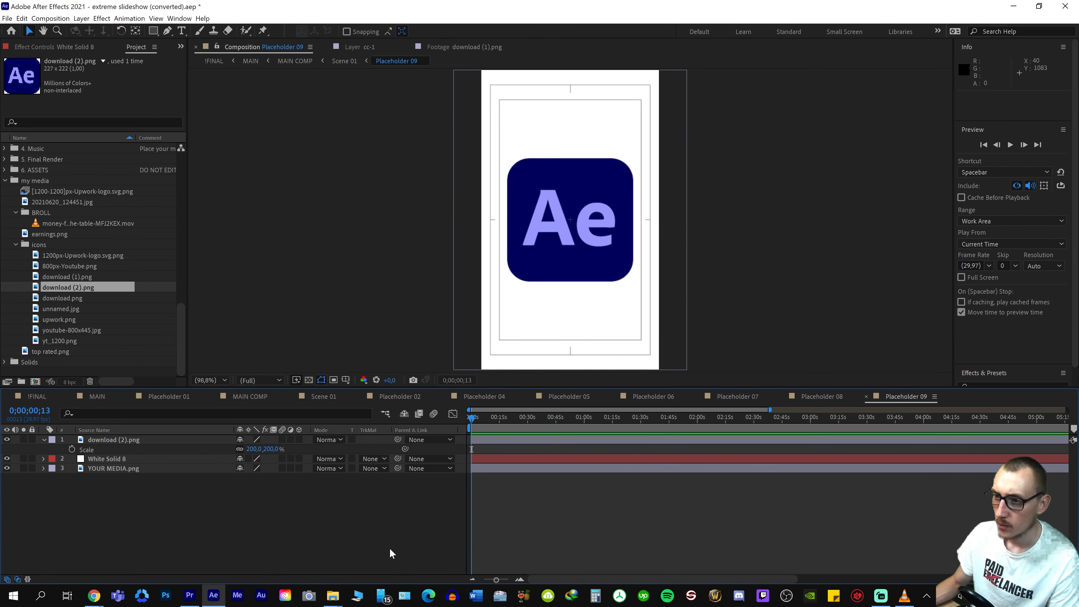
Preview the three-column Rec scene in MAIN to check the After Effects icon panel
{"action": "left_click", "coordinate": [97, 396]}
{"action": "key", "text": "space"}
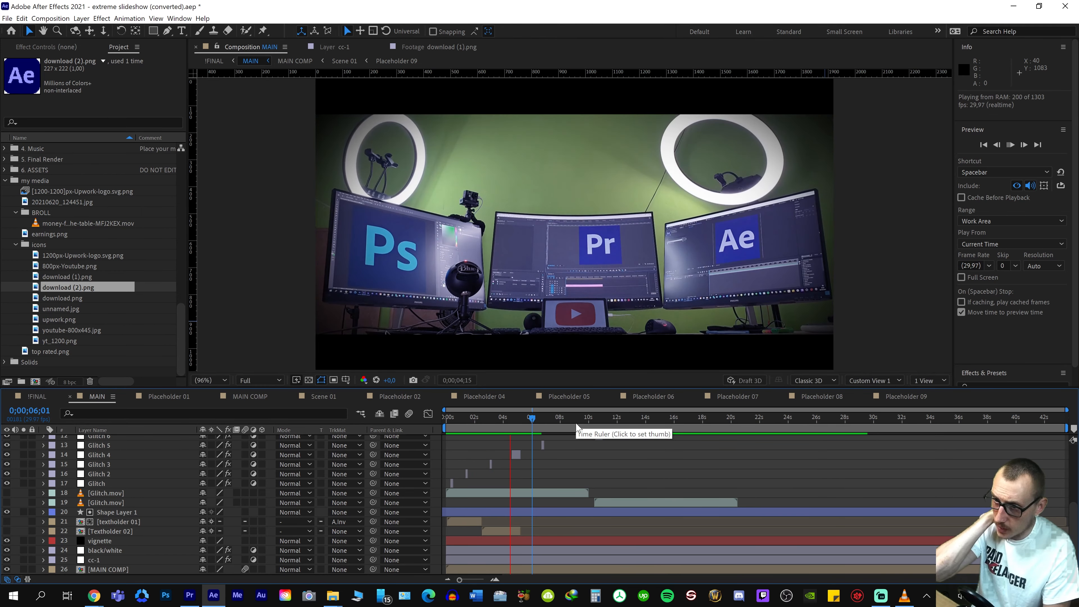
{"action": "key", "text": "space"}
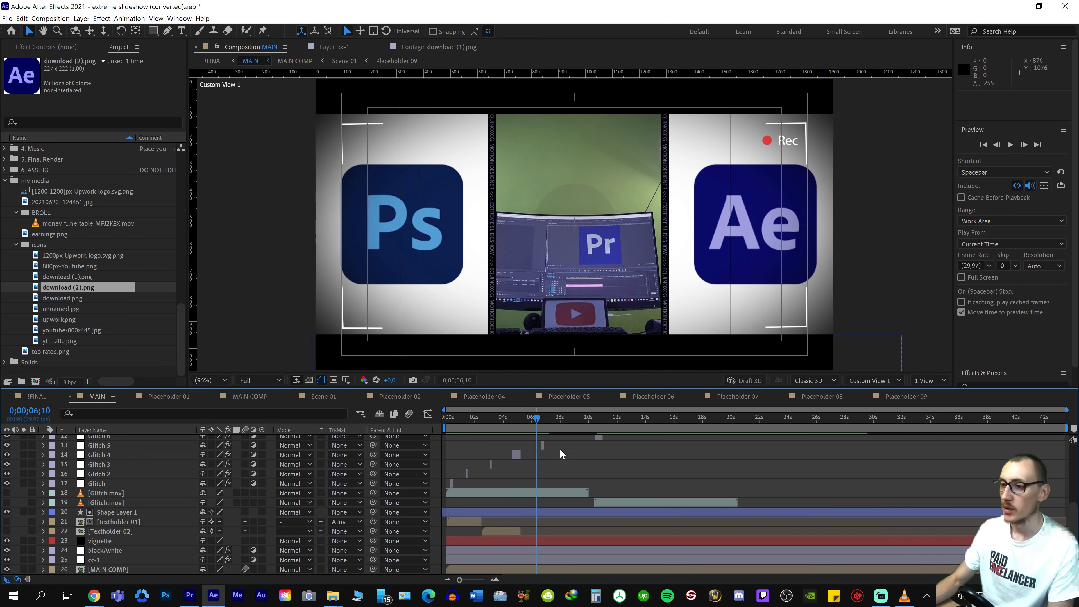
{"action": "key", "text": "space"}
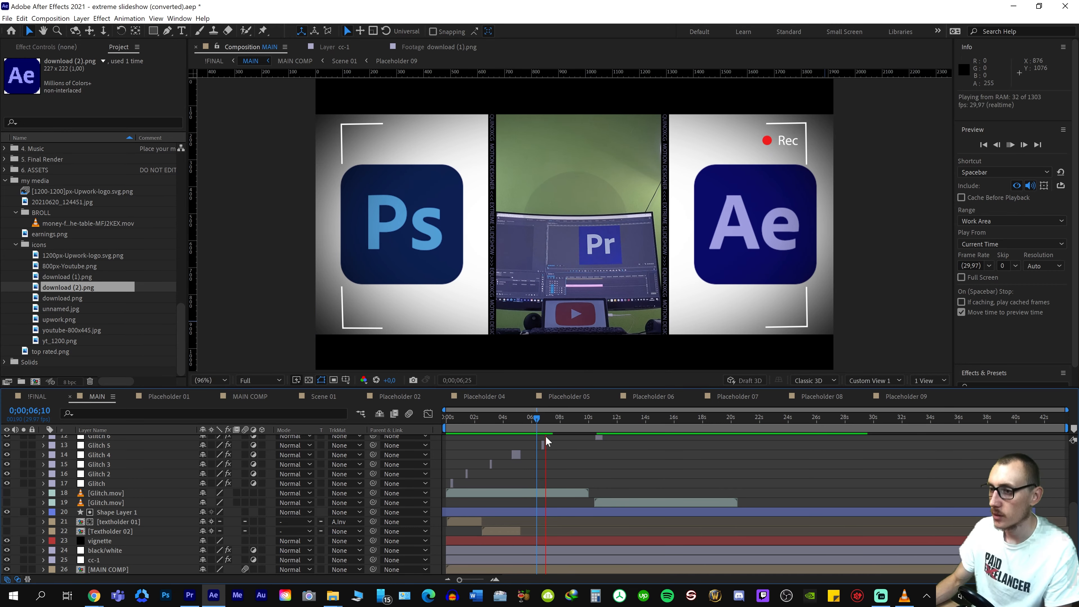
{"action": "key", "text": "space"}
Open MAIN COMP at 0;00;05;25, add the Premiere icon download.png above Scene 01 and scale it to 200%
{"action": "left_click_drag", "start_coordinate": [552, 421], "coordinate": [532, 453]}
{"action": "scroll", "coordinate": [574, 508], "scroll_direction": "up", "scroll_amount": 5}
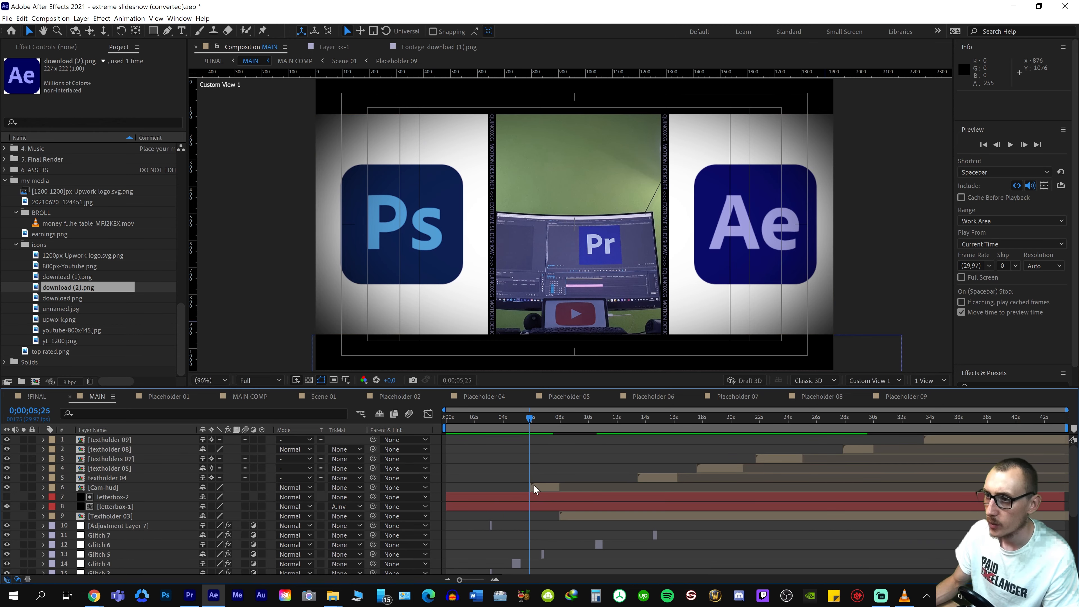
{"action": "scroll", "coordinate": [535, 485], "scroll_direction": "down", "scroll_amount": 5}
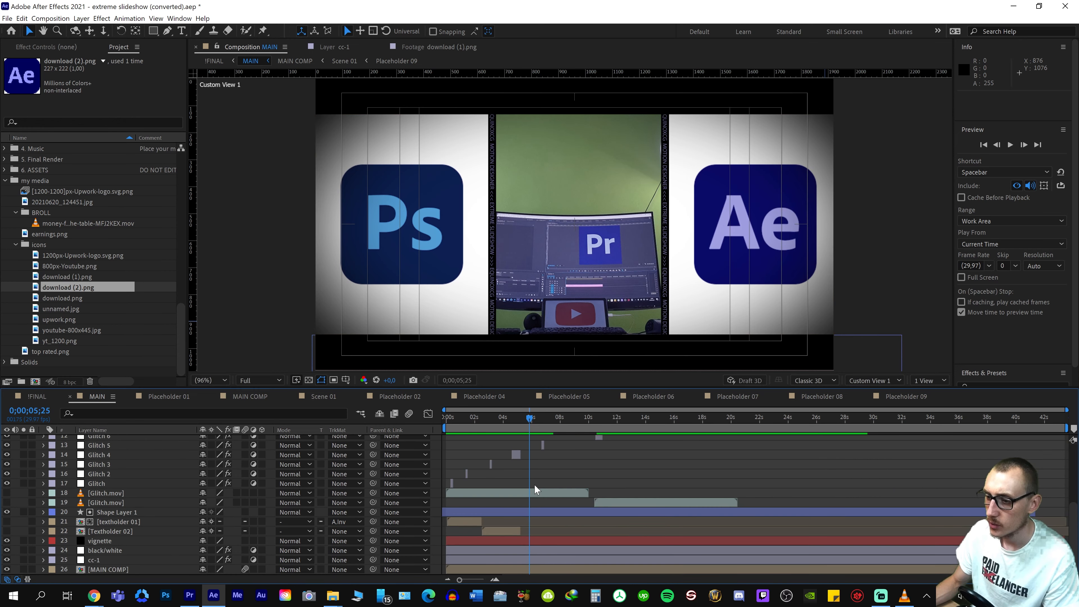
{"action": "double_click", "coordinate": [136, 569]}
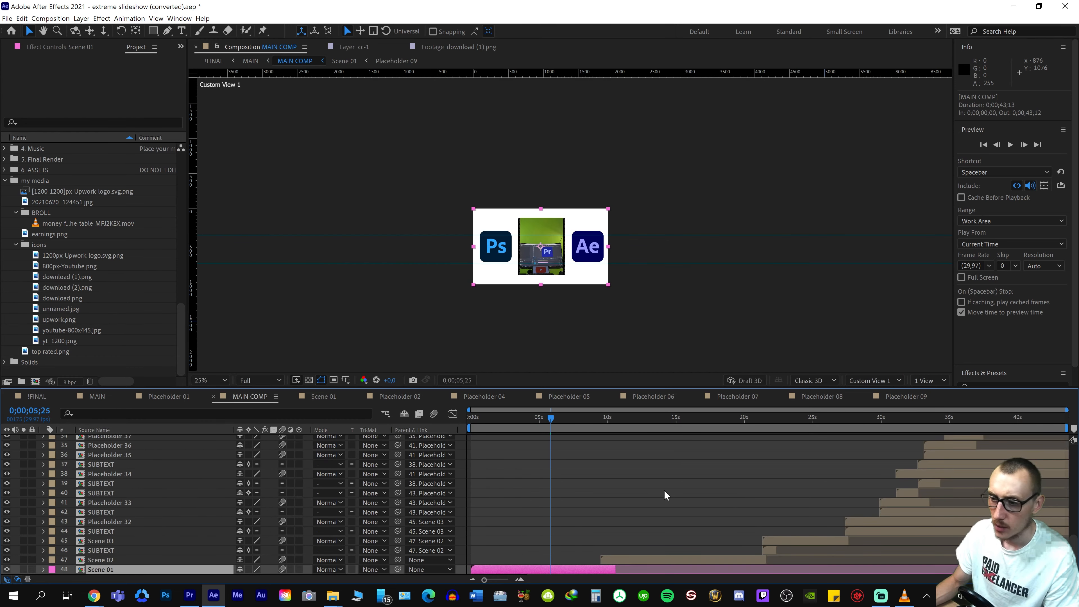
{"action": "scroll", "coordinate": [550, 280], "scroll_direction": "up", "scroll_amount": 5}
{"action": "scroll", "coordinate": [554, 241], "scroll_direction": "down", "scroll_amount": 5}
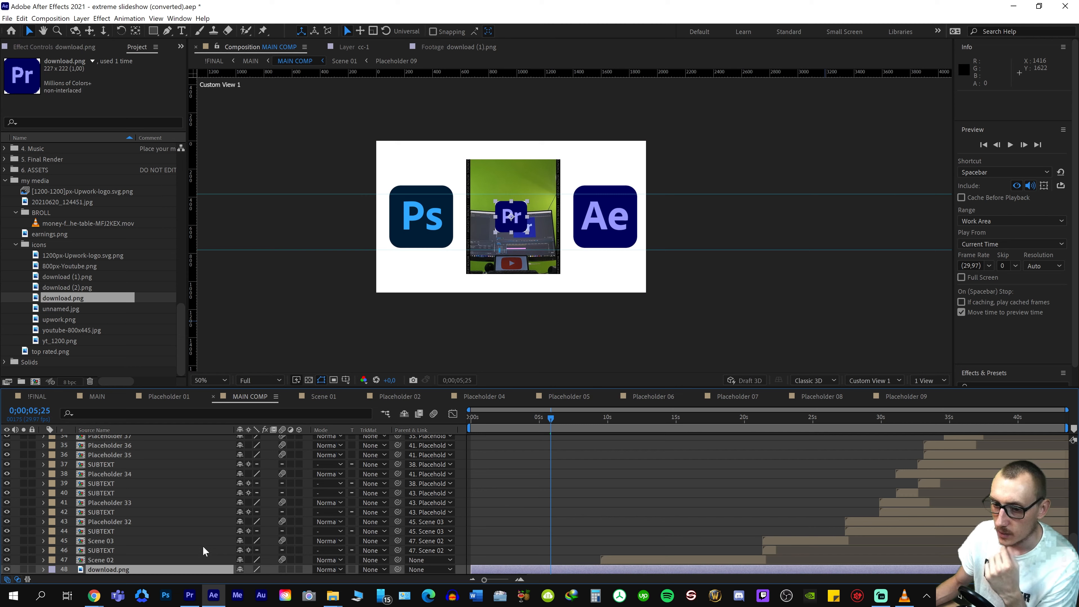
{"action": "key", "text": "s"}
{"action": "scroll", "coordinate": [251, 549], "scroll_direction": "down", "scroll_amount": 1}
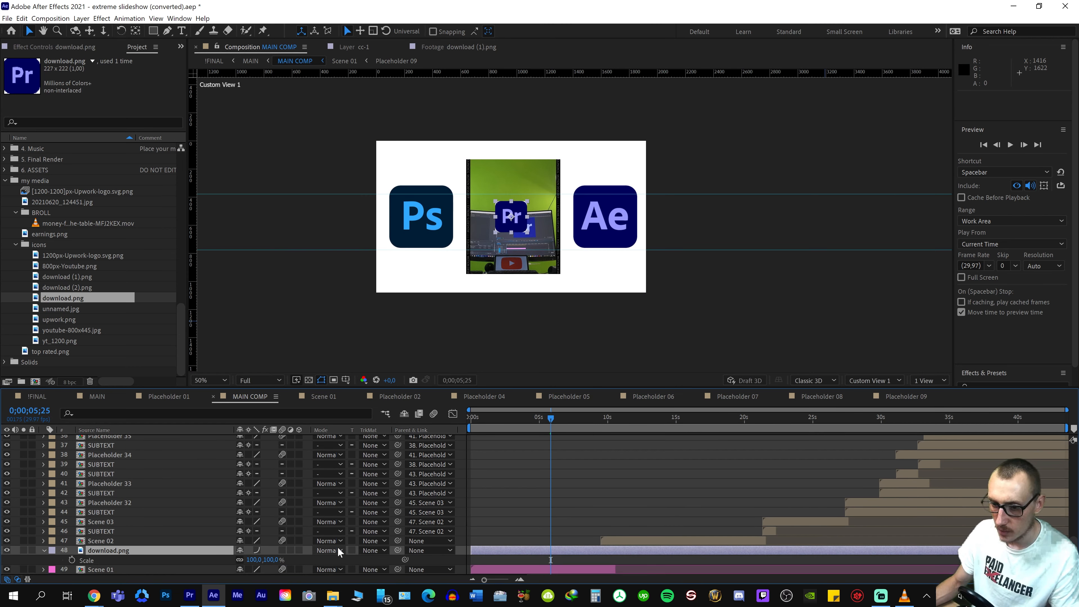
{"action": "key", "text": "ctrl+z"}
{"action": "left_click", "coordinate": [263, 560]}
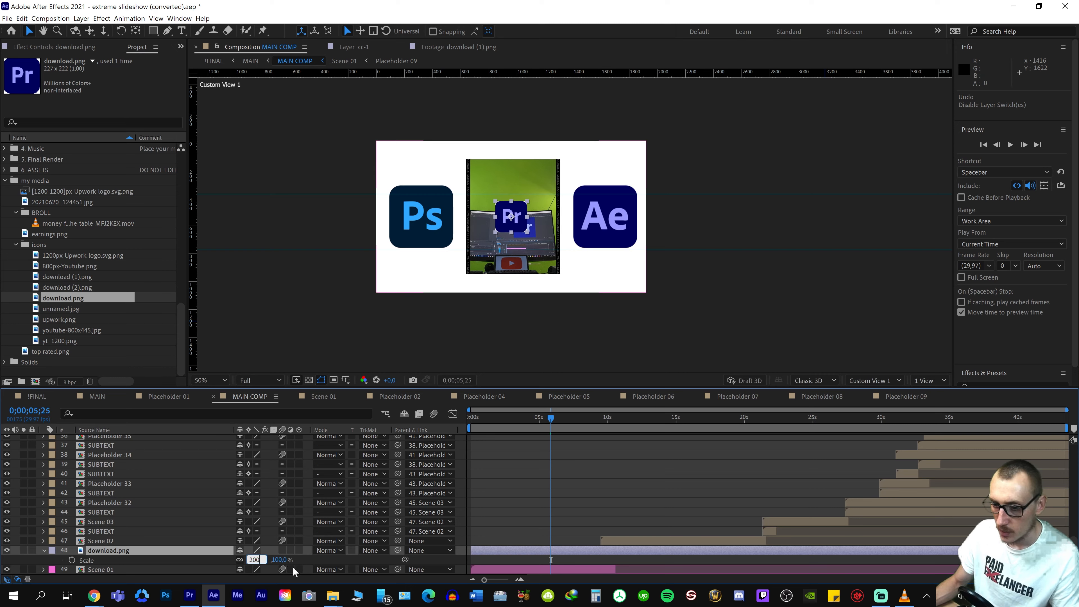
{"action": "key", "text": "Return"}
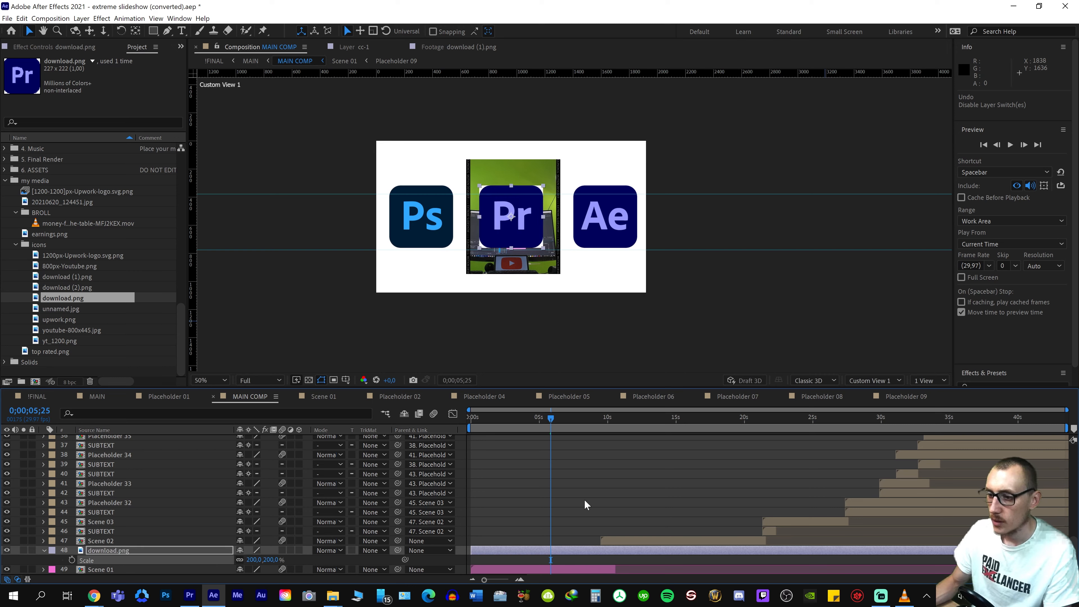
Trim the Premiere icon layer's start to 0;00;05;25, slide it to begin at 0;00;06;05 and preview the timing
{"action": "left_click", "coordinate": [561, 551]}
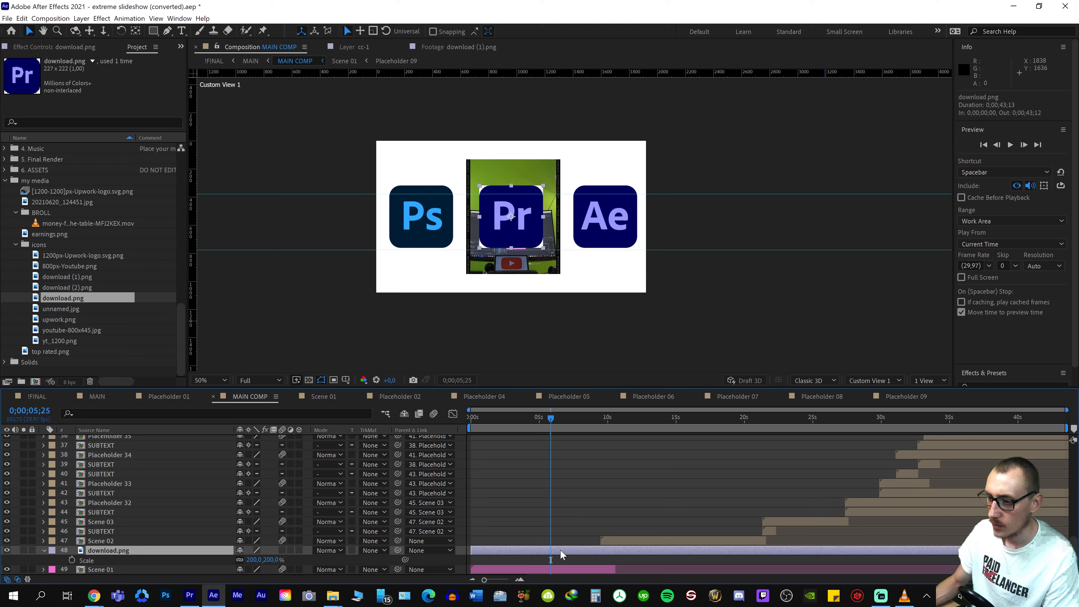
{"action": "key", "text": "alt+bracketleft"}
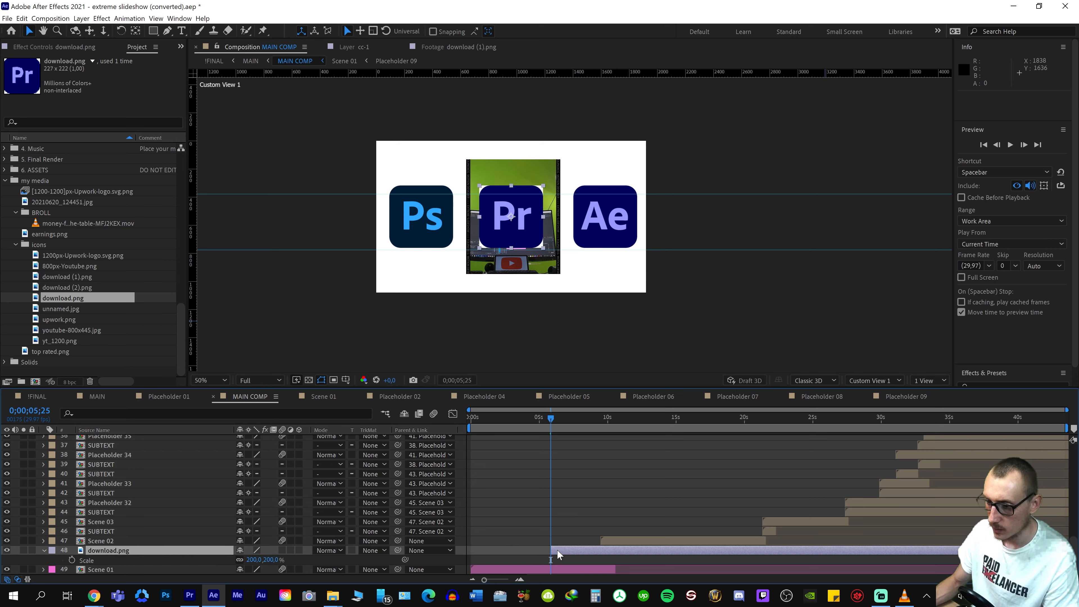
{"action": "left_click", "coordinate": [535, 423]}
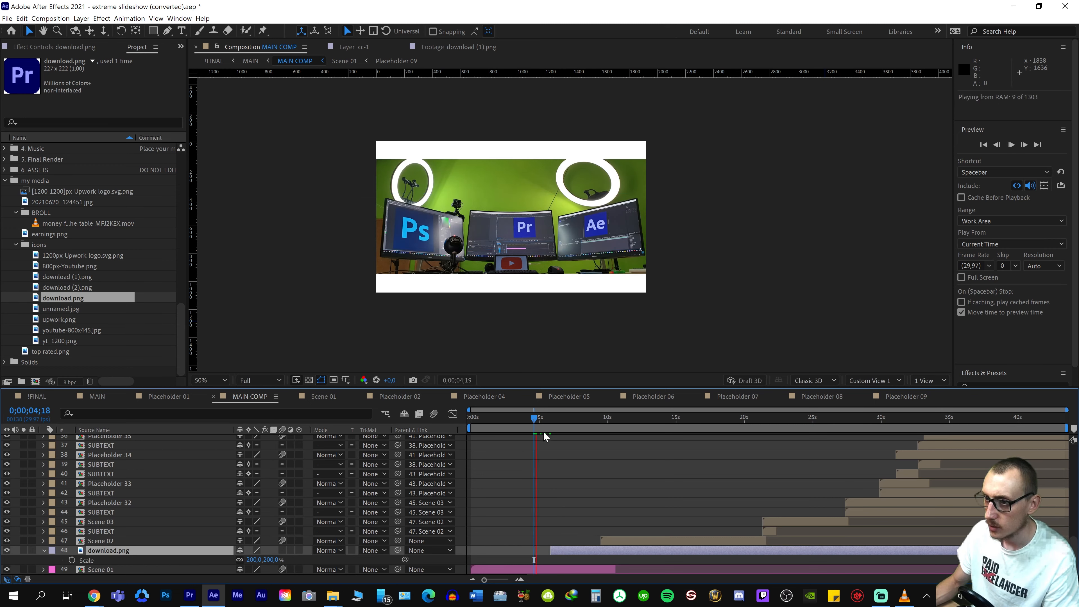
{"action": "key", "text": "space"}
{"action": "key", "text": "space"}
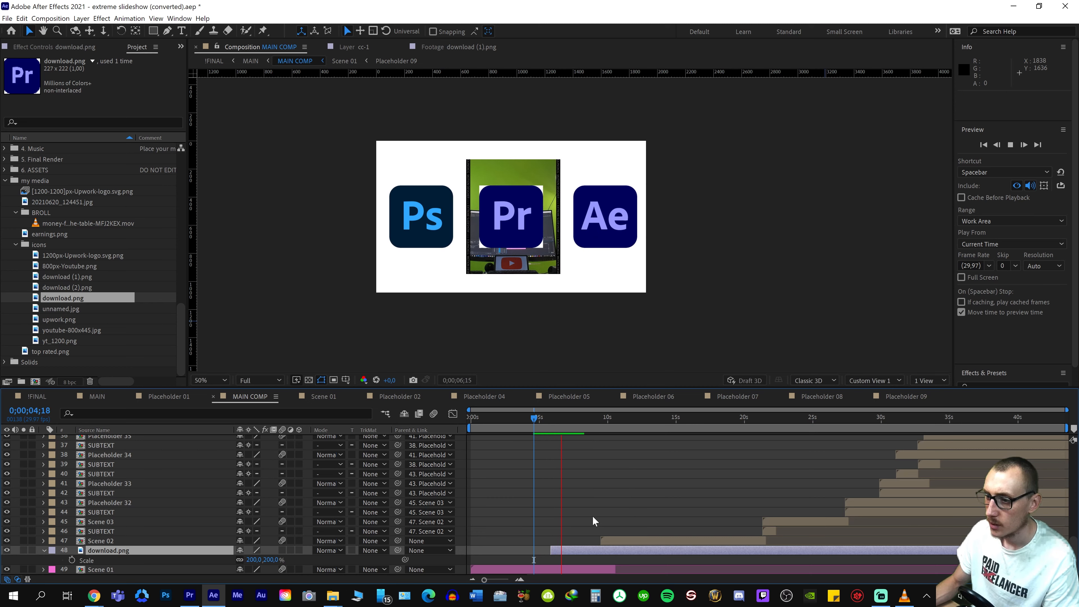
{"action": "left_click_drag", "start_coordinate": [580, 551], "coordinate": [586, 554]}
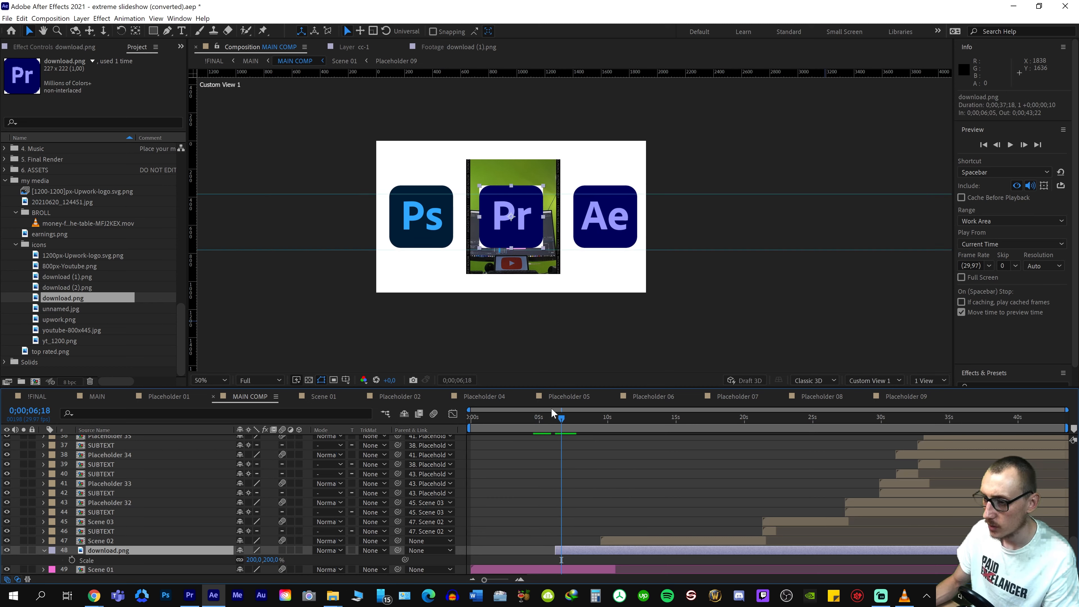
{"action": "left_click", "coordinate": [539, 417]}
{"action": "key", "text": "space"}
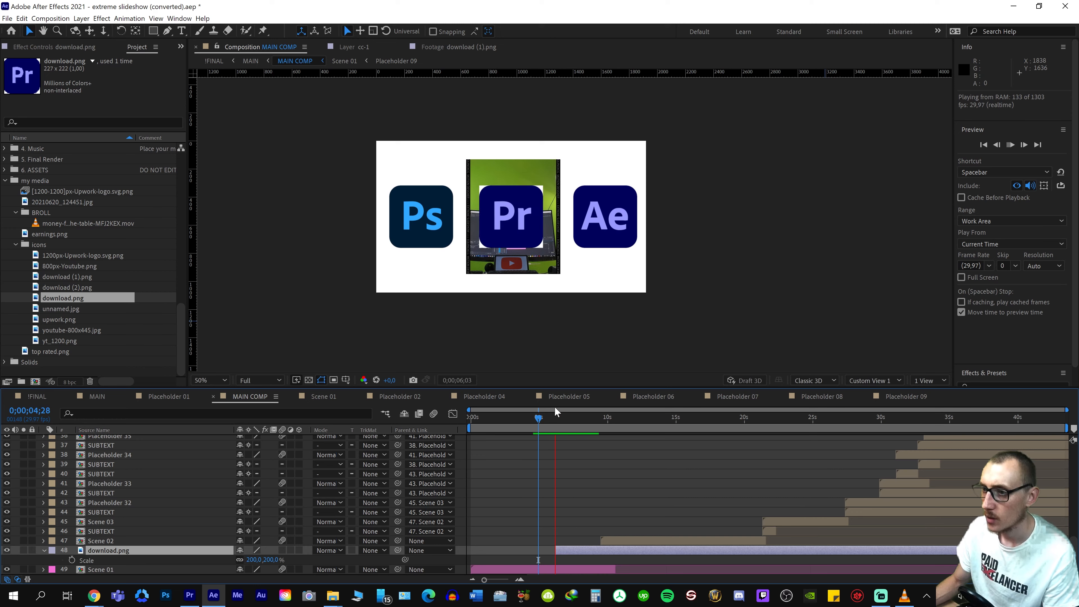
{"action": "key", "text": "space"}
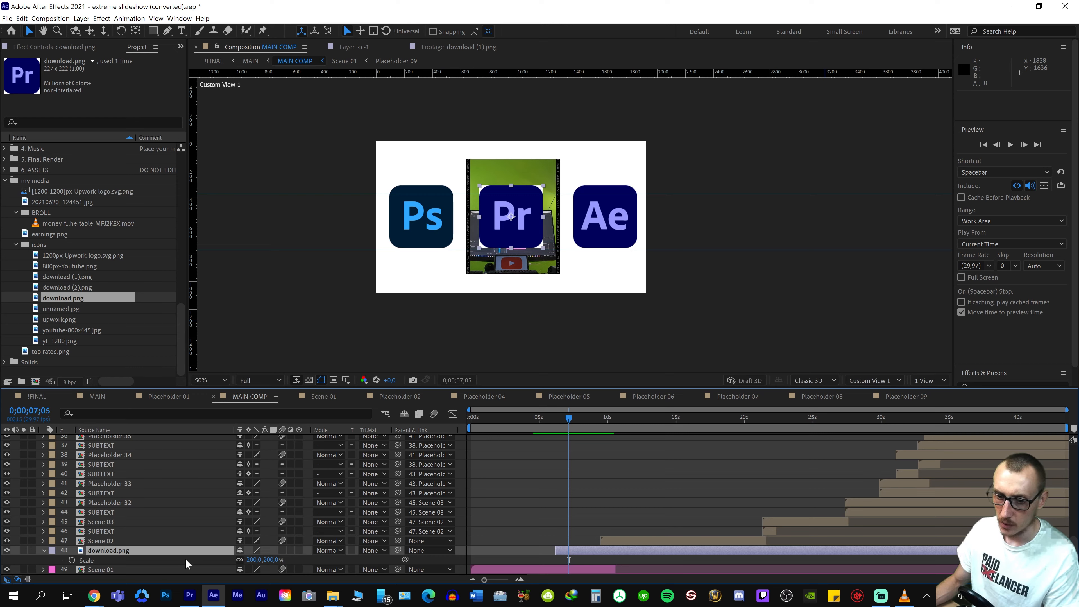
Place White Solid 4 beneath the Premiere icon in MAIN COMP and trim its start to 0;00;06;05
{"action": "left_click", "coordinate": [4, 362]}
{"action": "left_click_drag", "start_coordinate": [60, 323], "coordinate": [164, 569]}
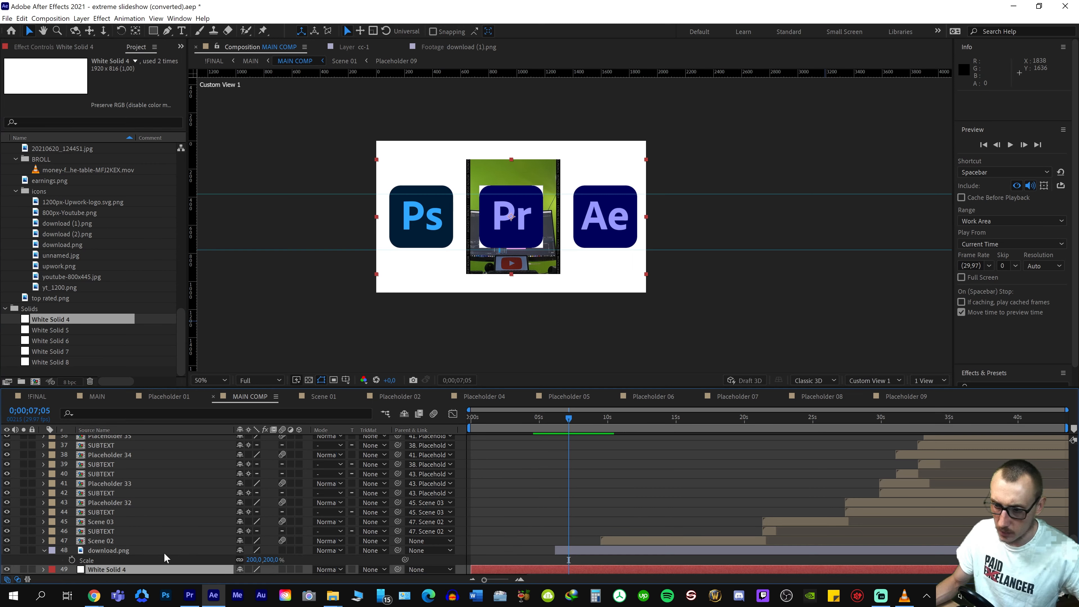
{"action": "scroll", "coordinate": [651, 457], "scroll_direction": "down", "scroll_amount": 1}
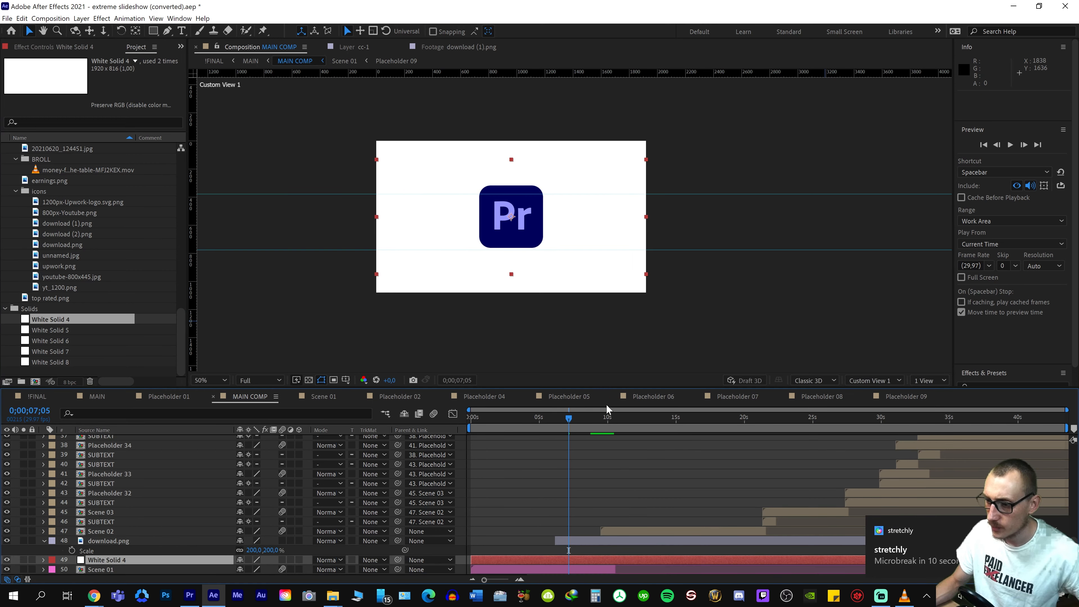
{"action": "left_click_drag", "start_coordinate": [575, 422], "coordinate": [560, 432]}
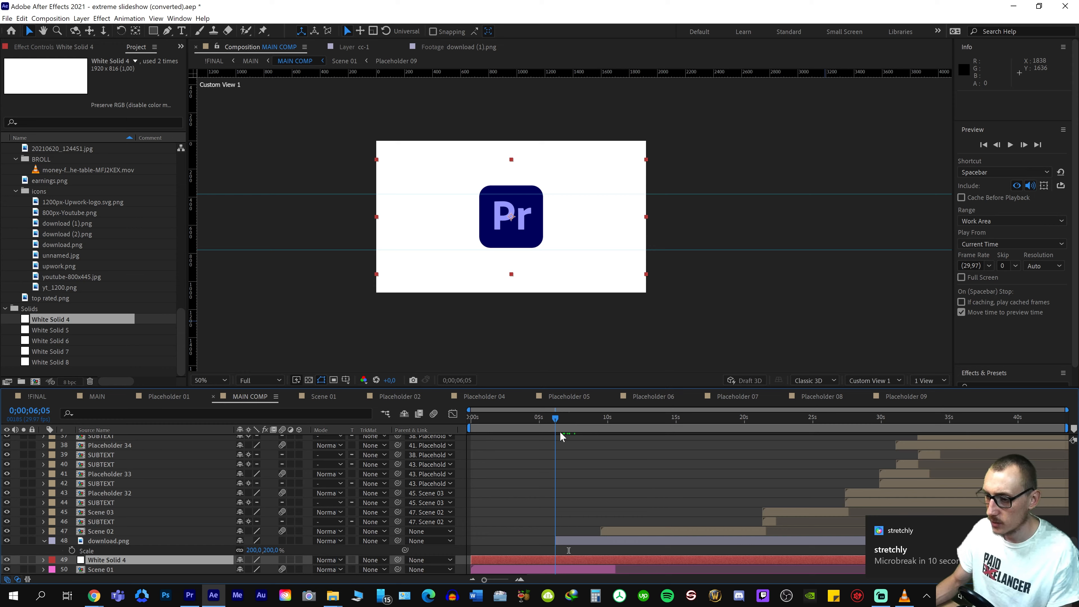
{"action": "key", "text": "alt+bracketleft"}
{"action": "key", "text": "space"}
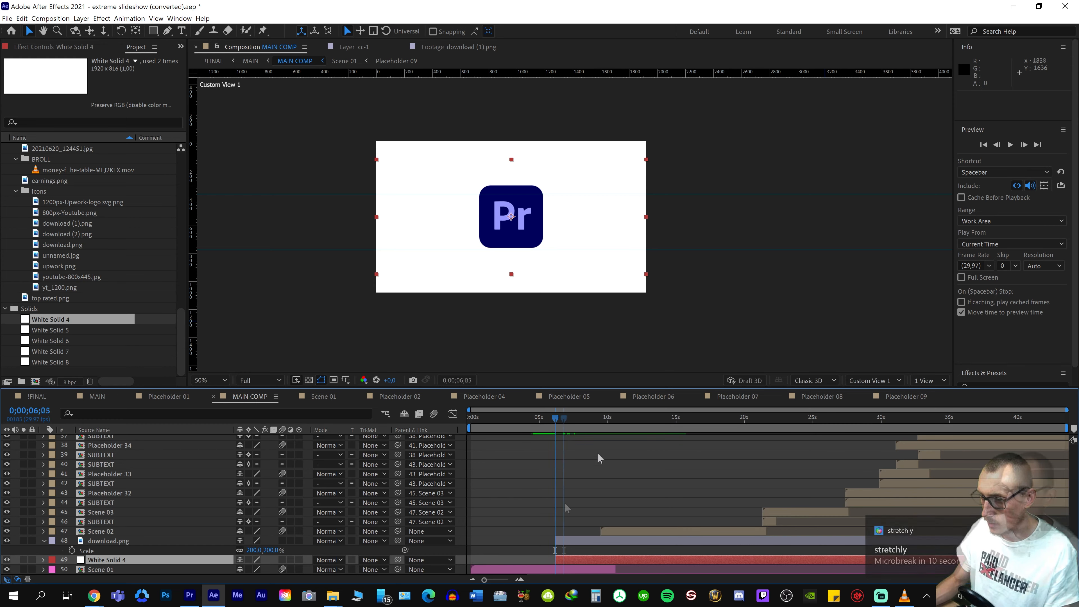
Move download.png and White Solid 4 from MAIN COMP into Scene 01 above the Placeholder 07 layers and preview the result
{"action": "scroll", "coordinate": [561, 492], "scroll_direction": "up", "scroll_amount": 12}
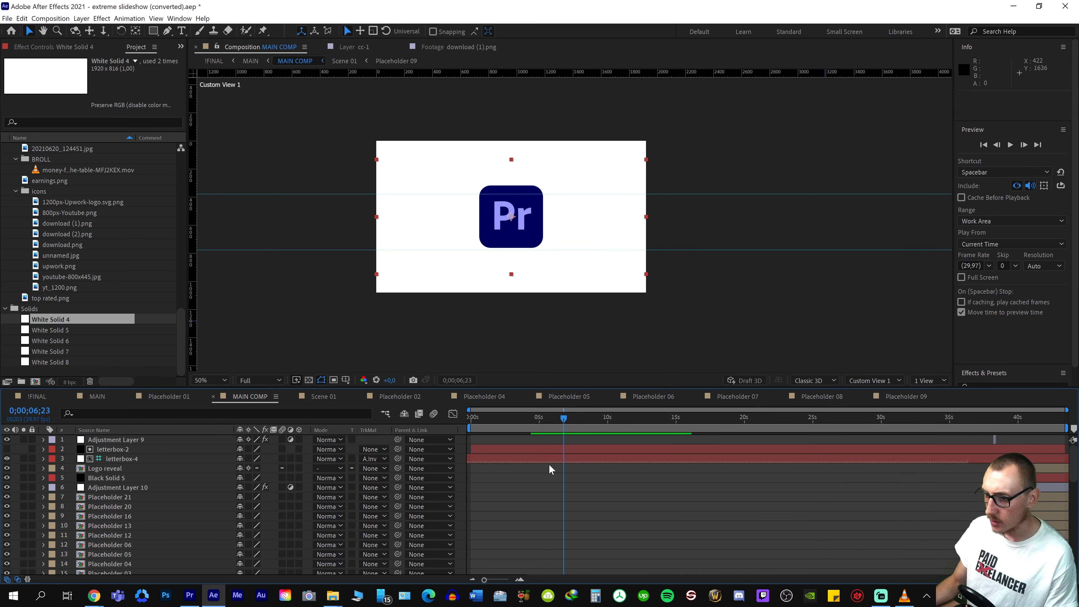
{"action": "scroll", "coordinate": [552, 476], "scroll_direction": "down", "scroll_amount": 12}
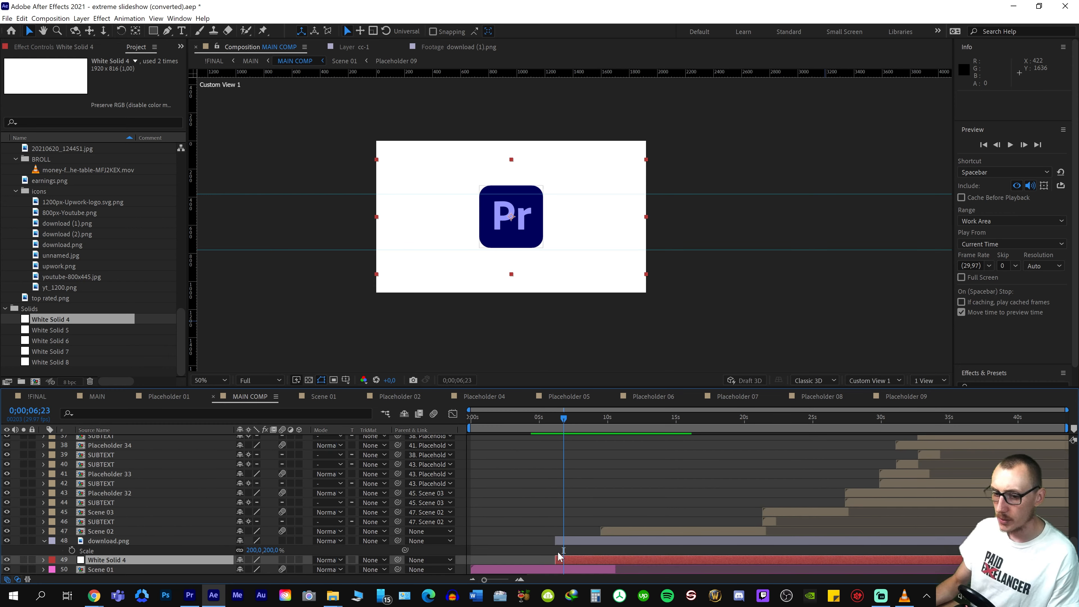
{"action": "key", "text": "ctrl+z"}
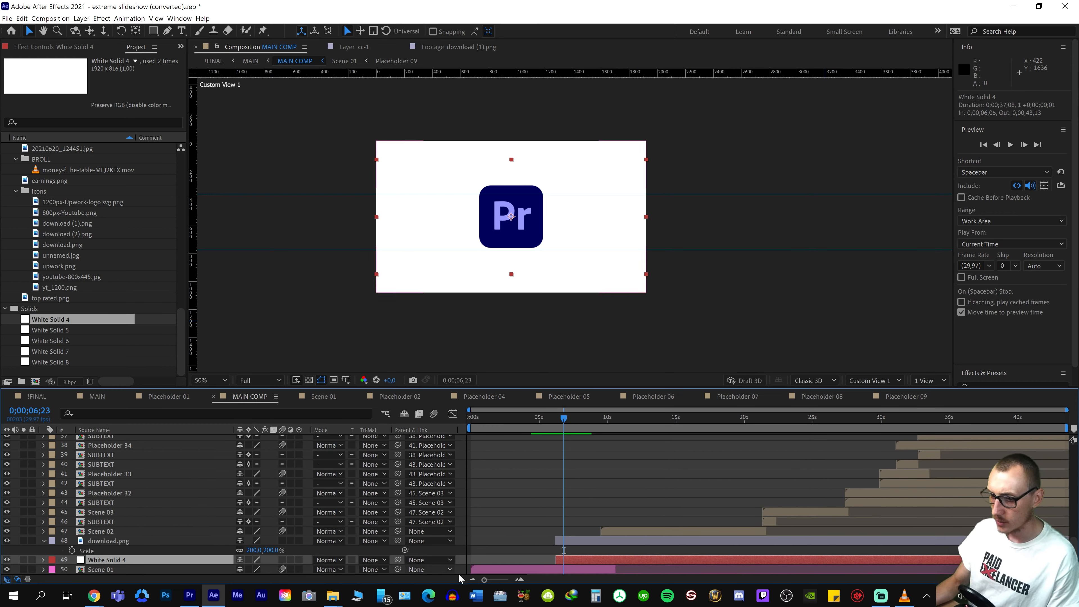
{"action": "mouse_move", "coordinate": [101, 563]}
{"action": "left_mouse_down"}
{"action": "mouse_move", "coordinate": [99, 584]}
{"action": "mouse_move", "coordinate": [109, 573]}
{"action": "left_mouse_up"}
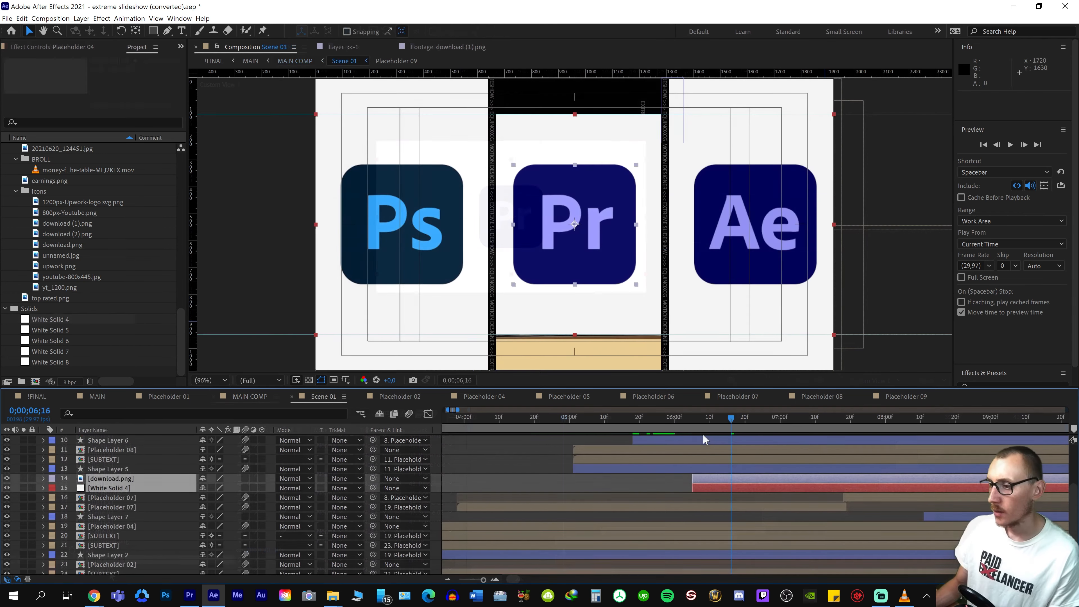
{"action": "left_click", "coordinate": [678, 427]}
{"action": "key", "text": "space"}
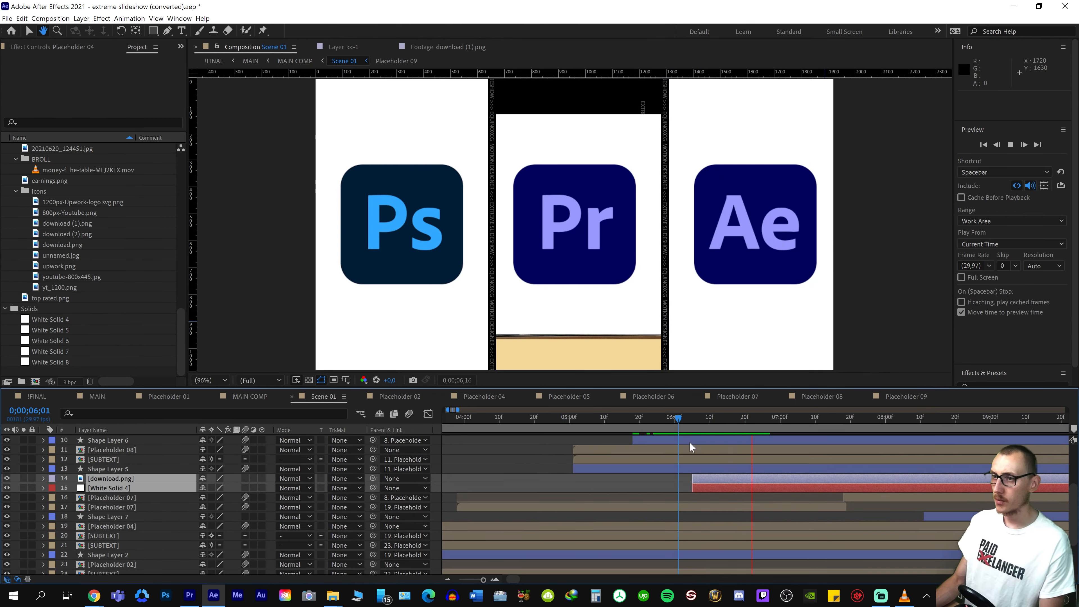
{"action": "key", "text": "space"}
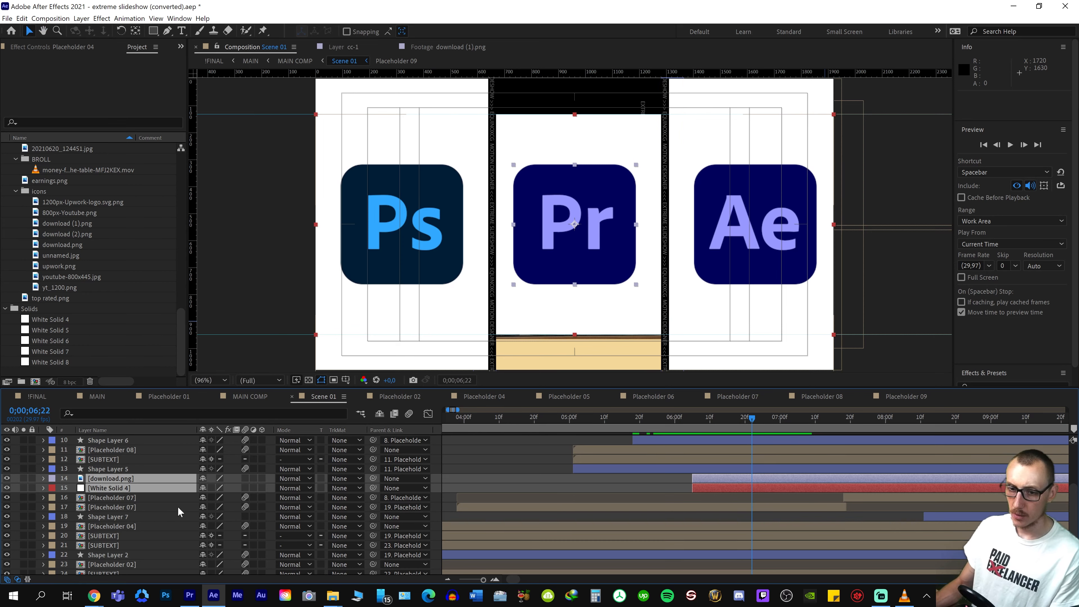
Replace White Solid 4 in Scene 01 with a new 640 x 1080 white solid beneath download.png, starting at 0;00;06;05
{"action": "left_click", "coordinate": [122, 498]}
{"action": "key", "text": "ctrl+Up"}
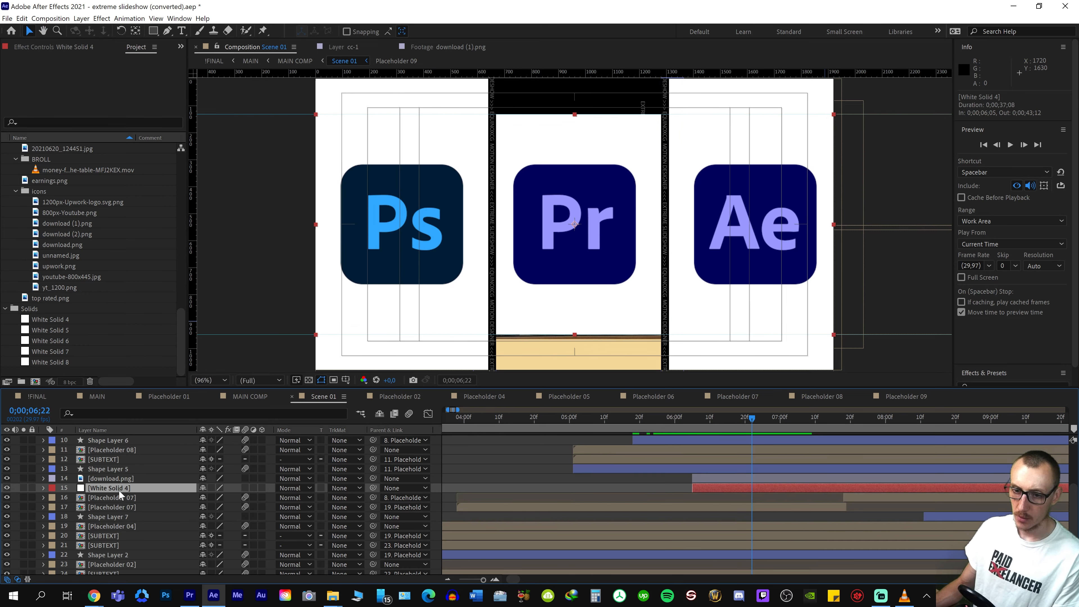
{"action": "key", "text": "Delete"}
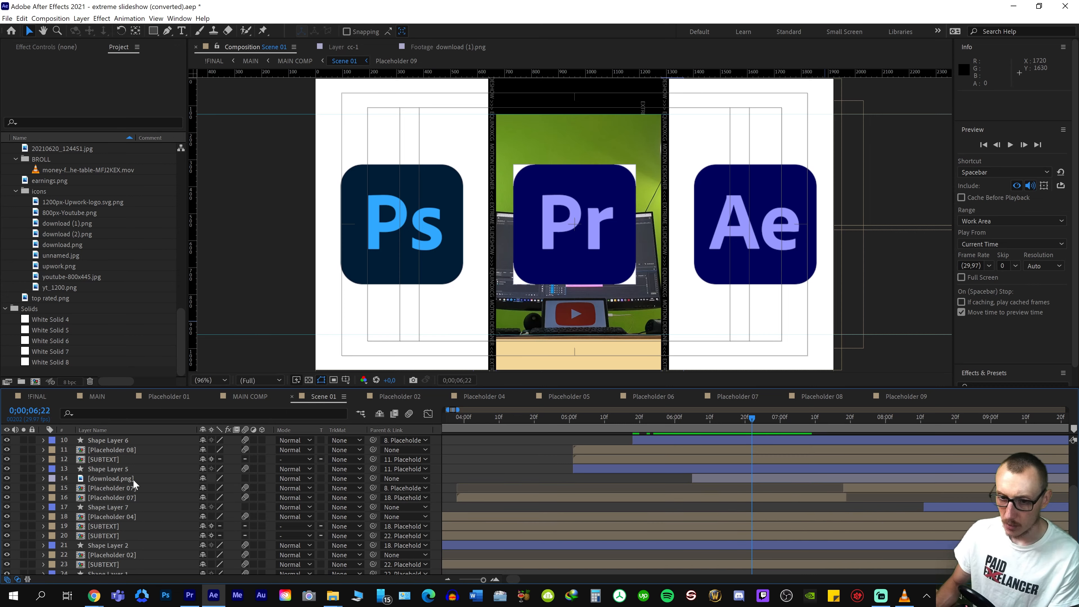
{"action": "scroll", "coordinate": [113, 481], "scroll_direction": "down", "scroll_amount": 3}
{"action": "right_click", "coordinate": [130, 572]}
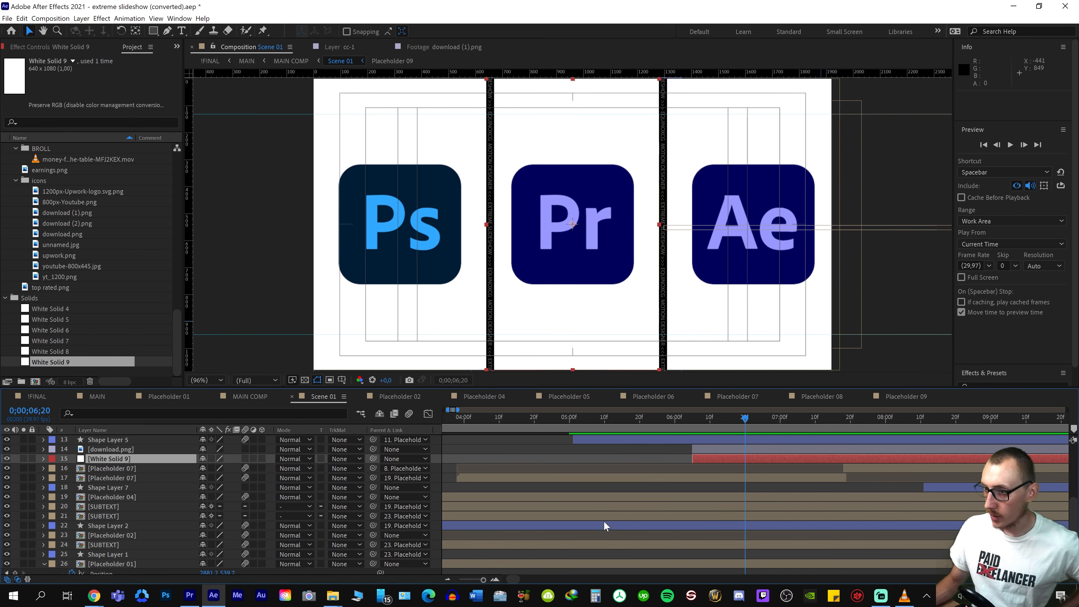
Open the MAIN composition and preview the sequence from 0;00;04;09 to check the new white background behind the Premiere icon
{"action": "left_click", "coordinate": [82, 396]}
{"action": "left_click", "coordinate": [508, 421]}
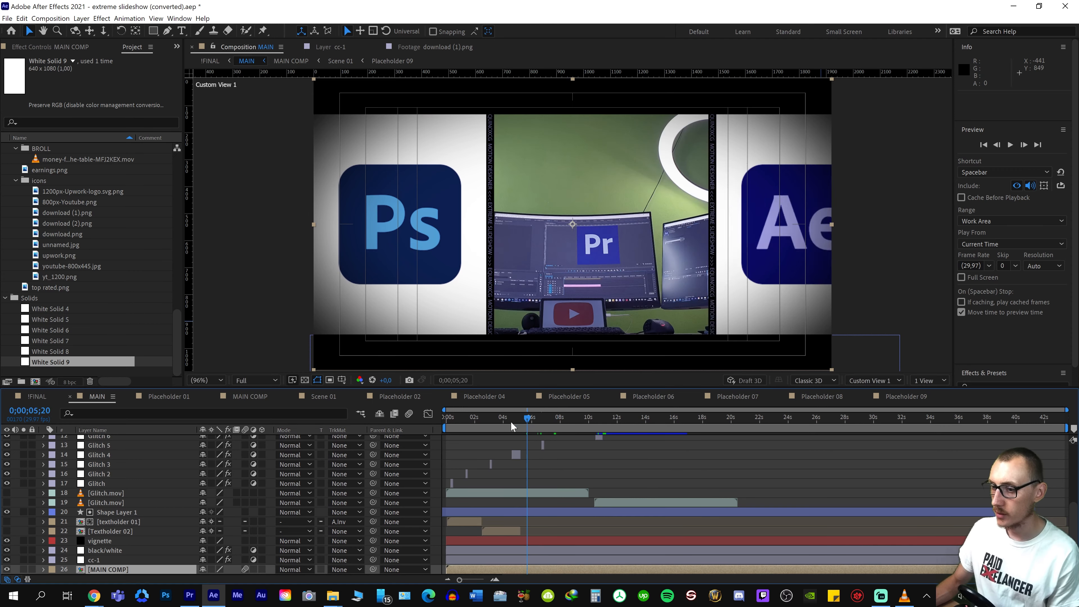
{"action": "key", "text": "space"}
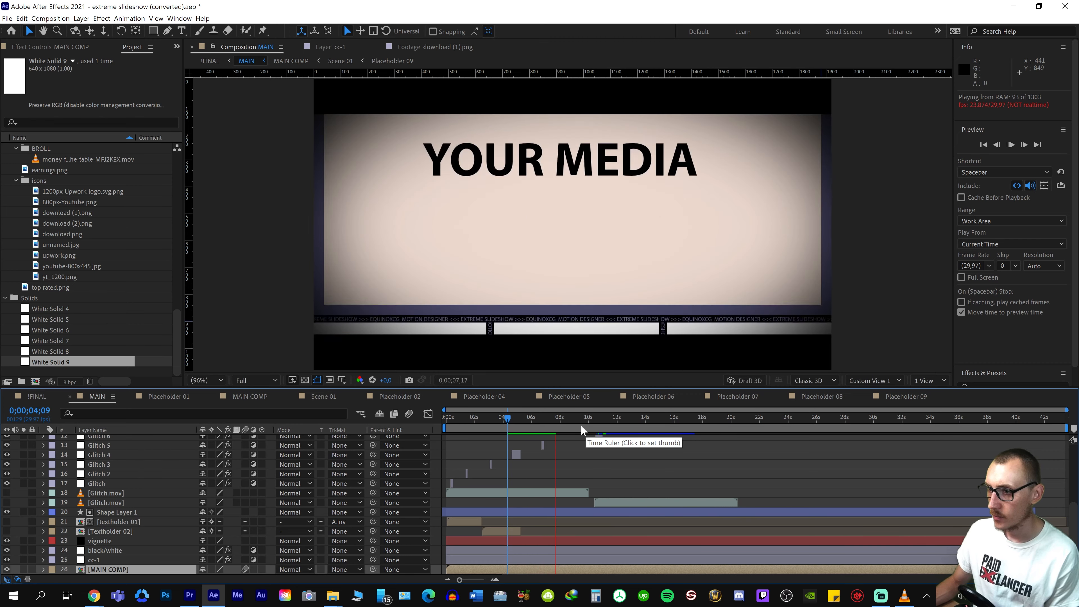
{"action": "key", "text": "space"}
{"action": "key", "text": "space"}
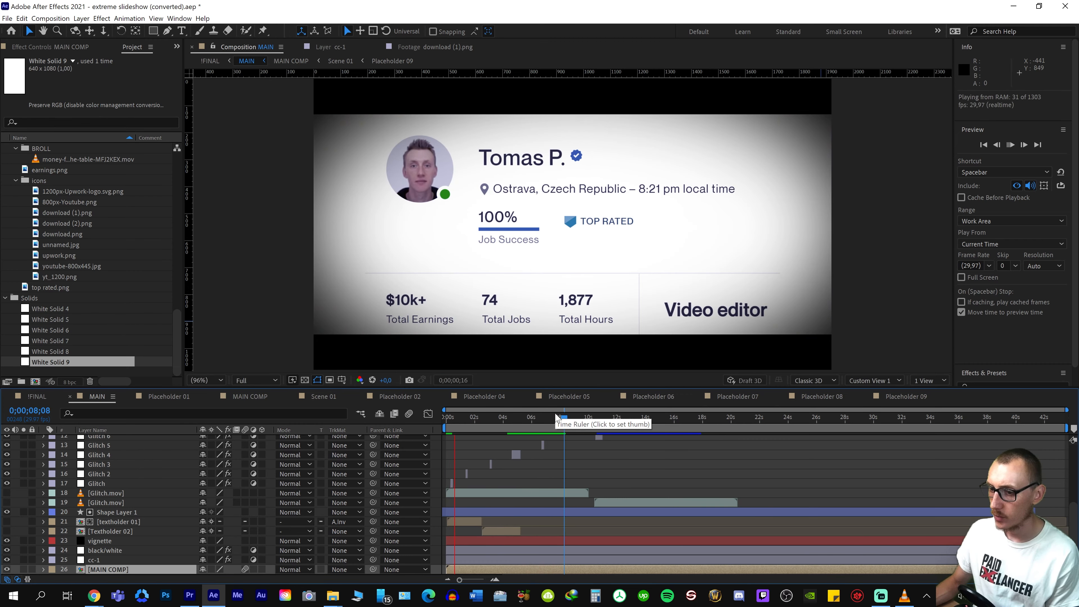
{"action": "key", "text": "space"}
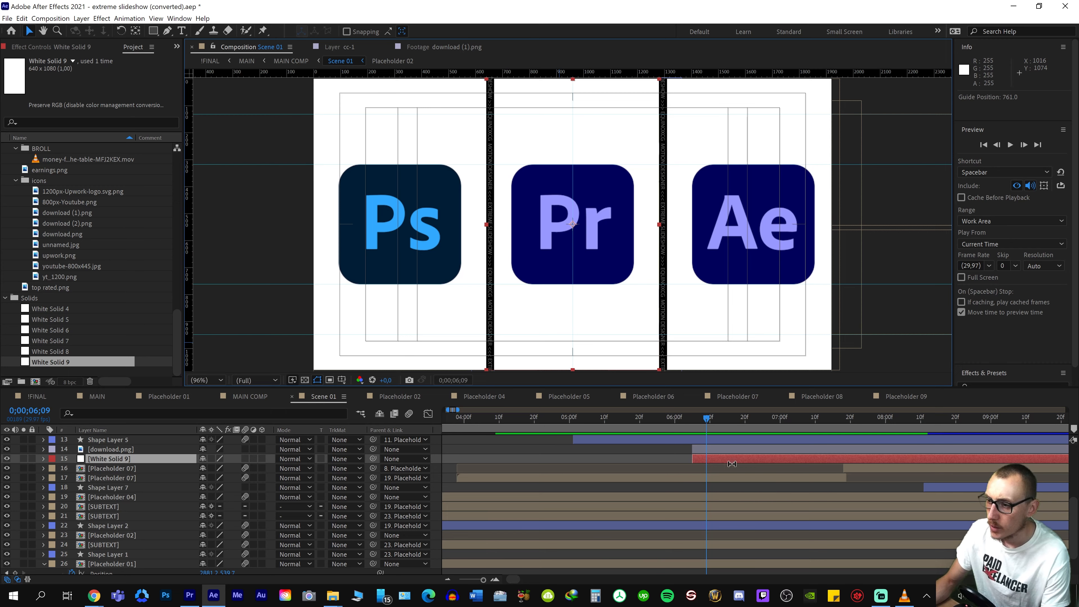
Show the Premiere icon's Position in Scene 01 and check the guide positions at the middle panel's and icon's left edges
{"action": "left_click", "coordinate": [739, 452]}
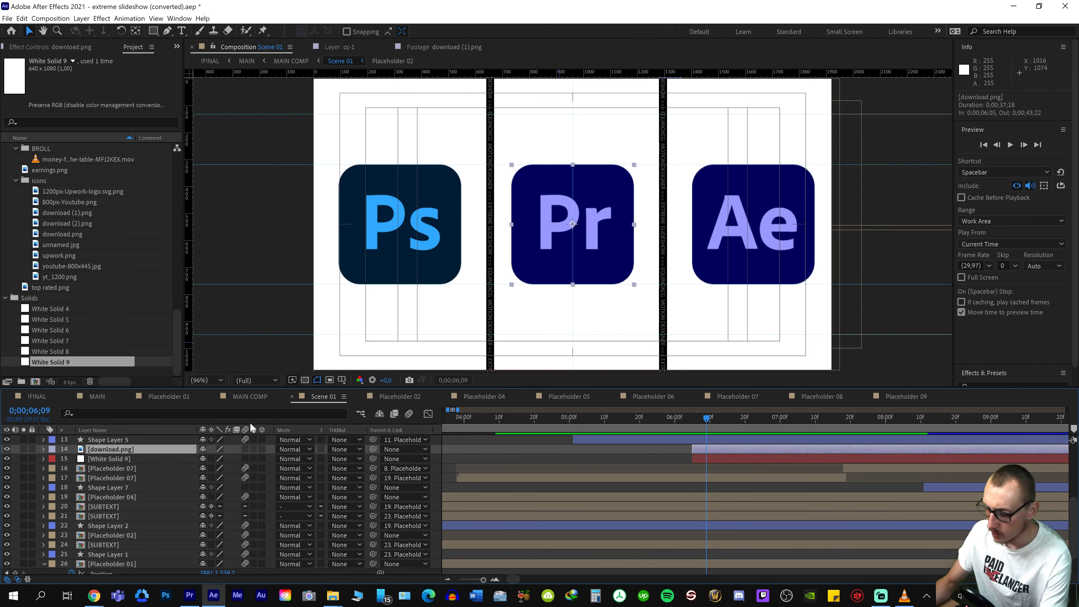
{"action": "key", "text": "p"}
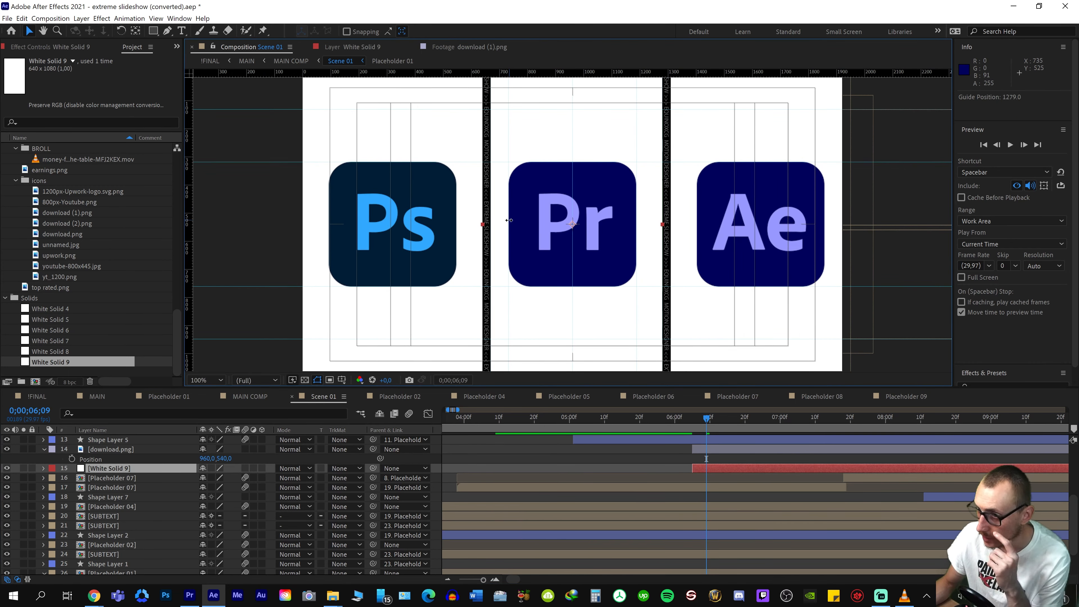
{"action": "scroll", "coordinate": [497, 222], "scroll_direction": "up", "scroll_amount": 1}
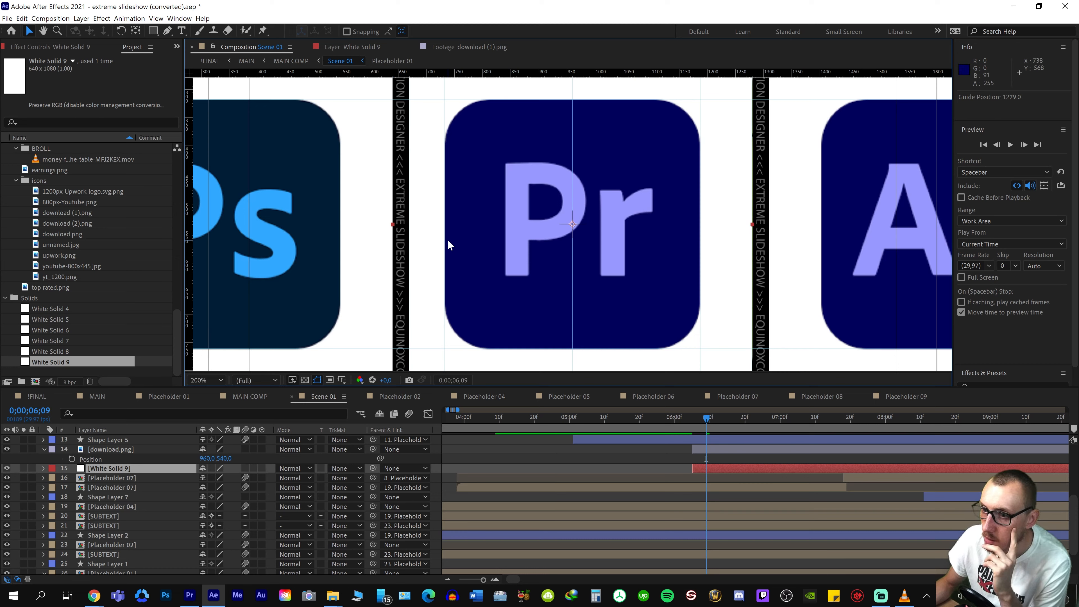
{"action": "right_click", "coordinate": [408, 239]}
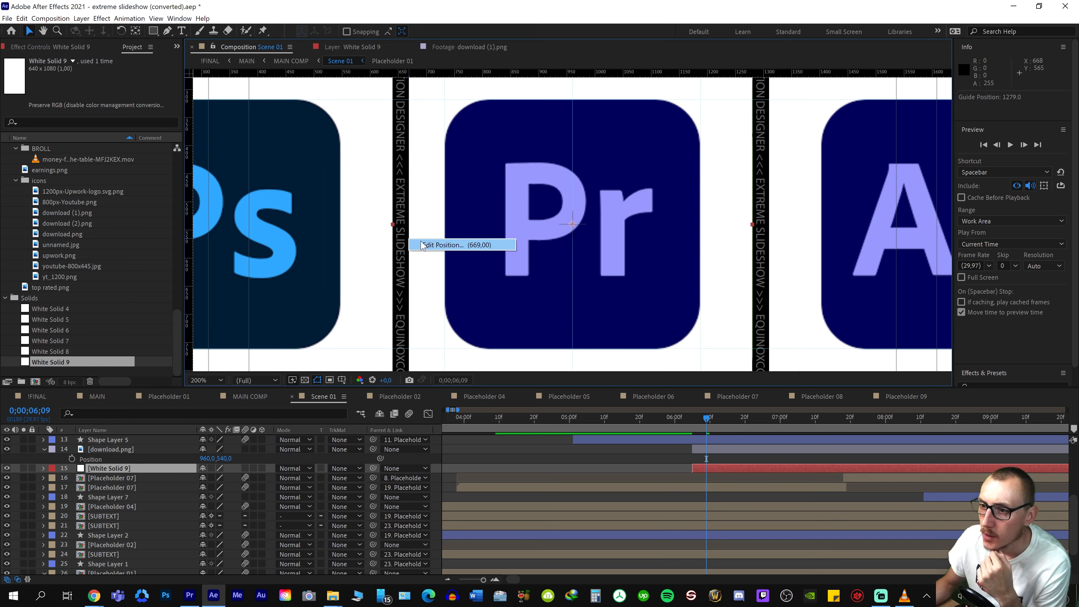
{"action": "right_click", "coordinate": [444, 230]}
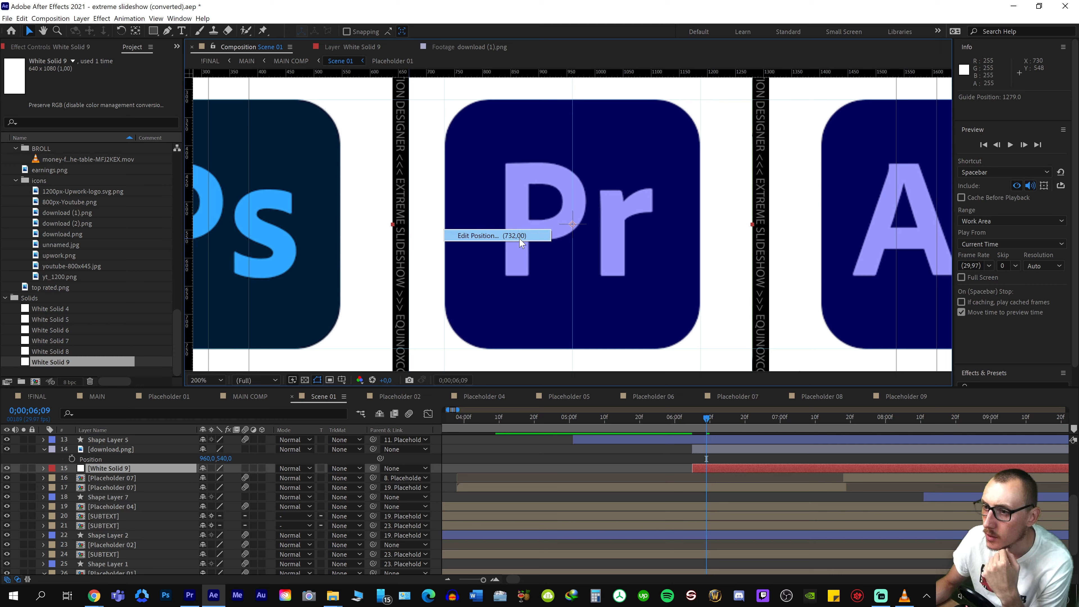
Calculate the icon's left margin as 732 − 669 in Calculator and record 63 in Sticky Notes
{"action": "left_click", "coordinate": [596, 595]}
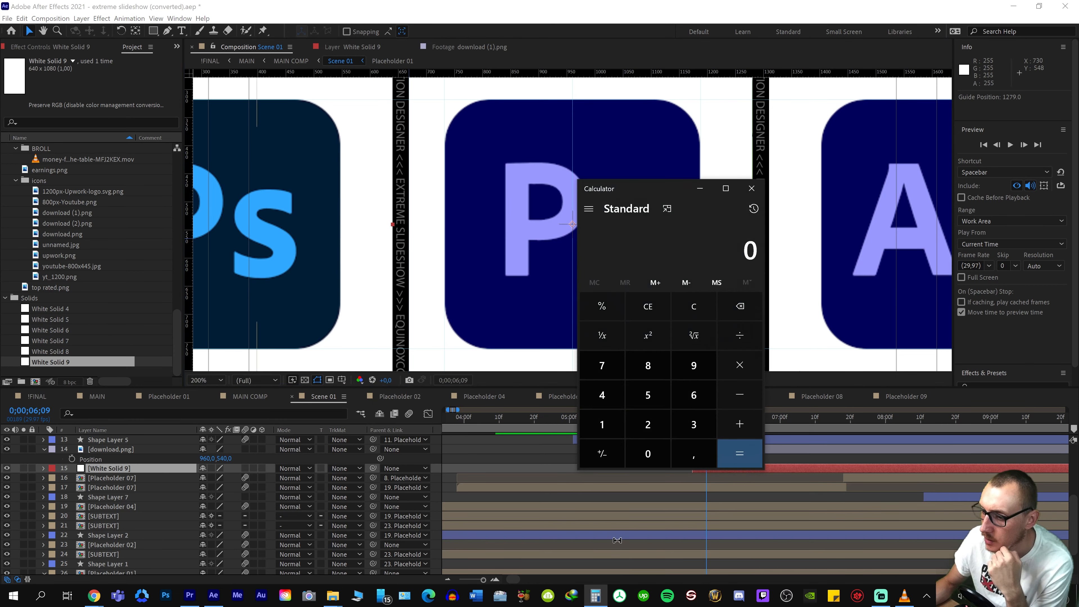
{"action": "left_click", "coordinate": [611, 370]}
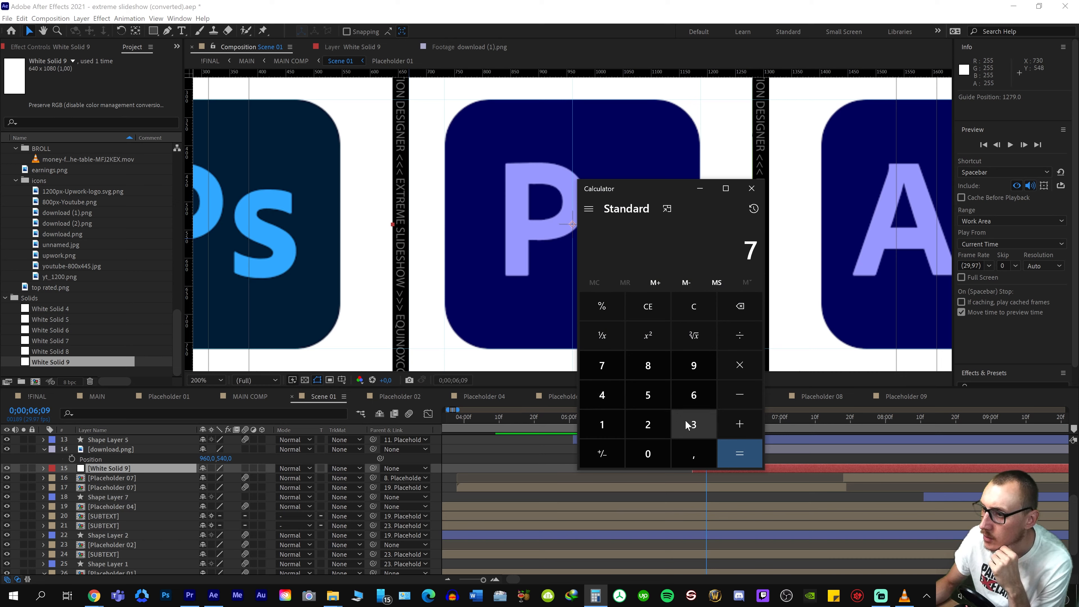
{"action": "left_click", "coordinate": [686, 425]}
{"action": "left_click", "coordinate": [647, 425]}
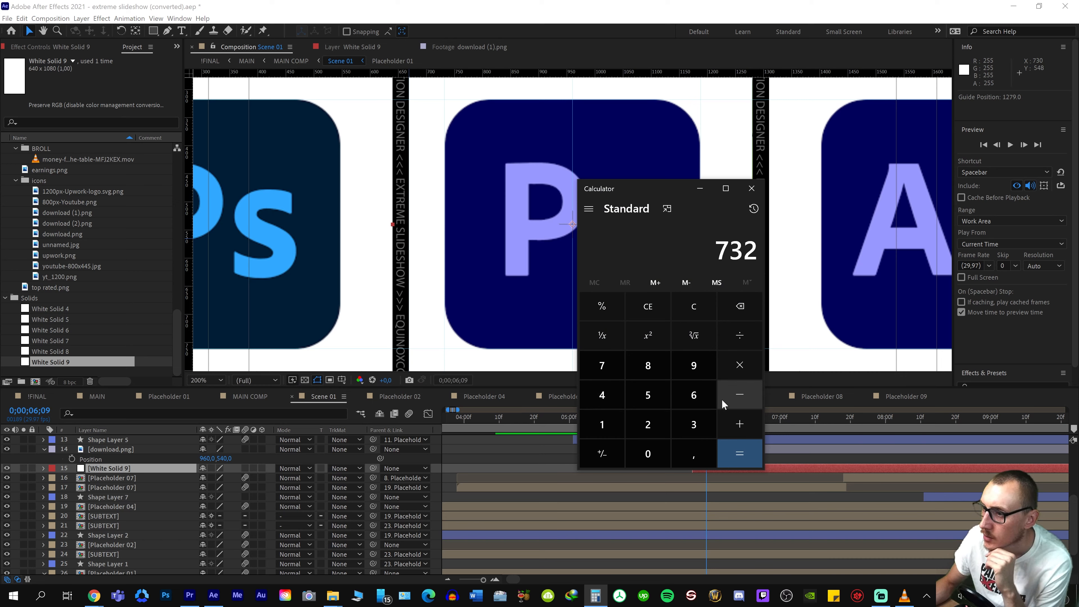
{"action": "double_click", "coordinate": [693, 410]}
{"action": "left_click", "coordinate": [695, 364]}
{"action": "left_click", "coordinate": [731, 449]}
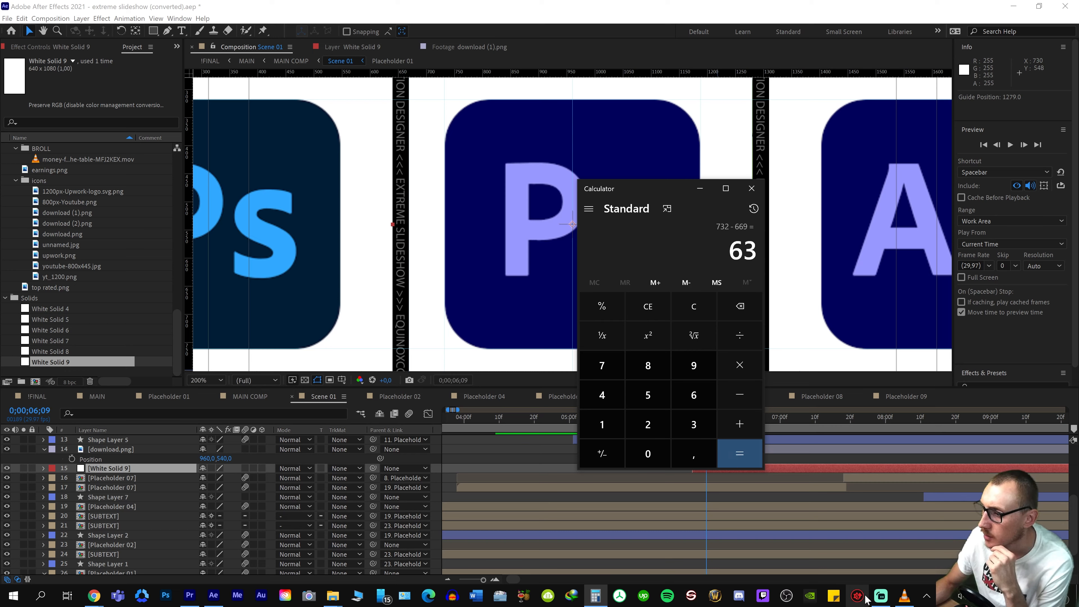
{"action": "left_click", "coordinate": [832, 595]}
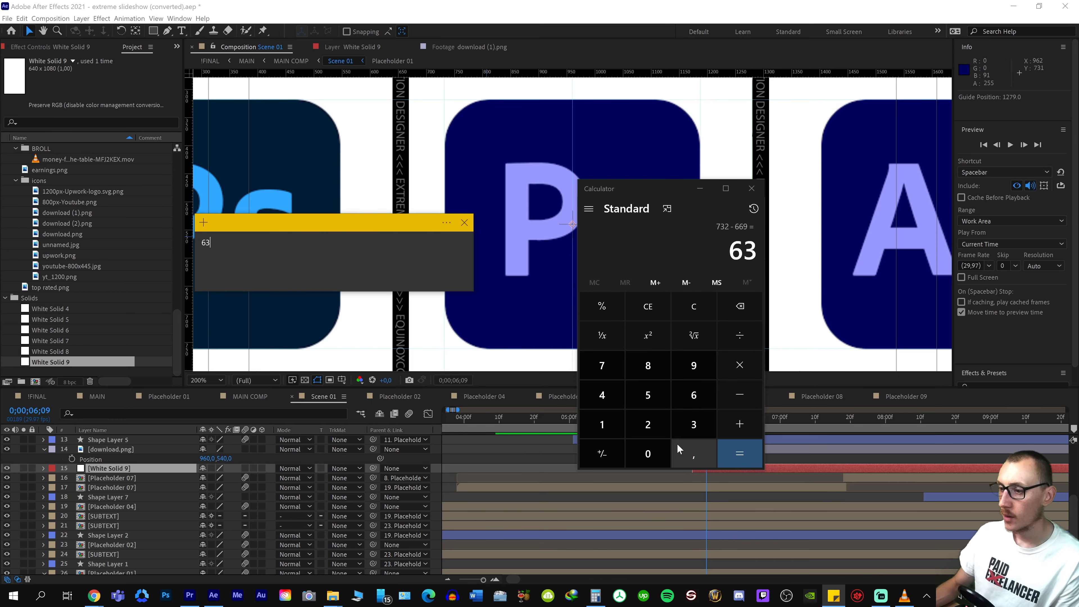
{"action": "left_click", "coordinate": [718, 142]}
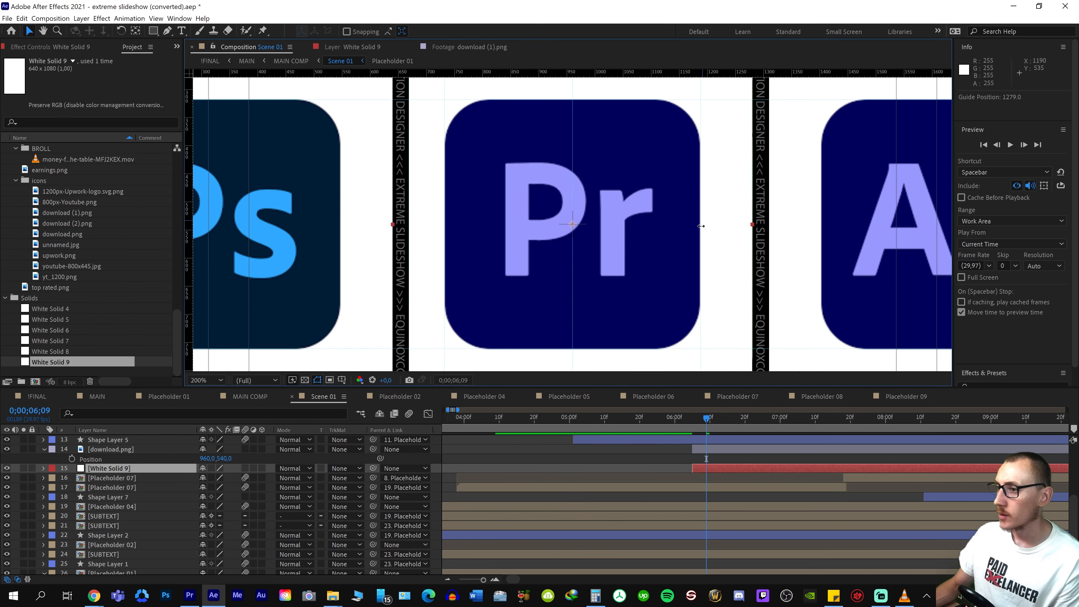
{"action": "right_click", "coordinate": [701, 240]}
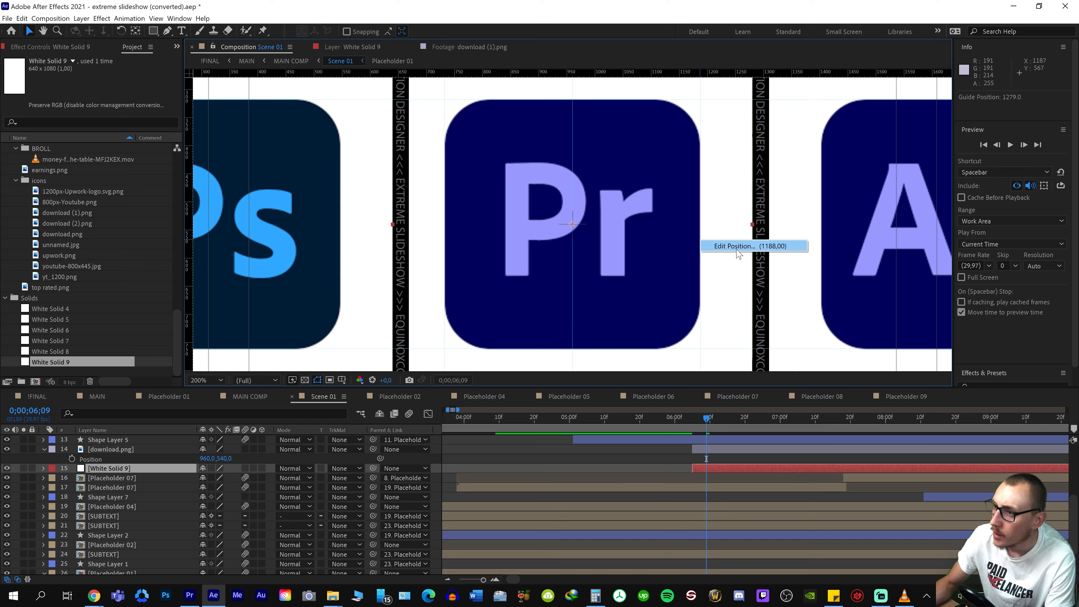
{"action": "left_click", "coordinate": [594, 602]}
{"action": "left_click", "coordinate": [648, 425]}
{"action": "left_click", "coordinate": [602, 424]}
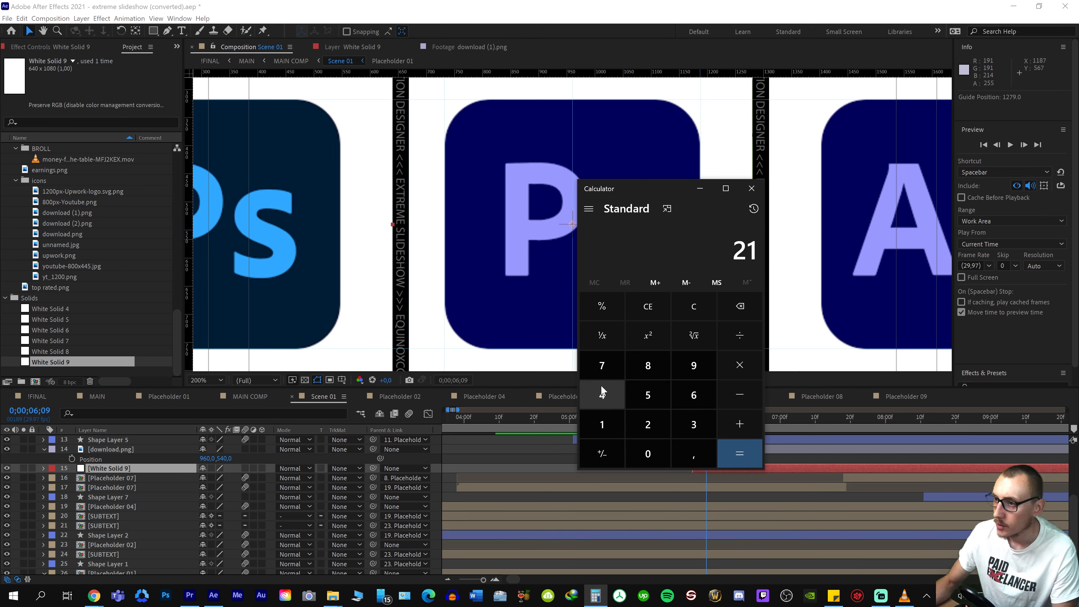
{"action": "key", "text": "BackSpace"}
{"action": "key", "text": "BackSpace"}
{"action": "type", "text": "1188"}
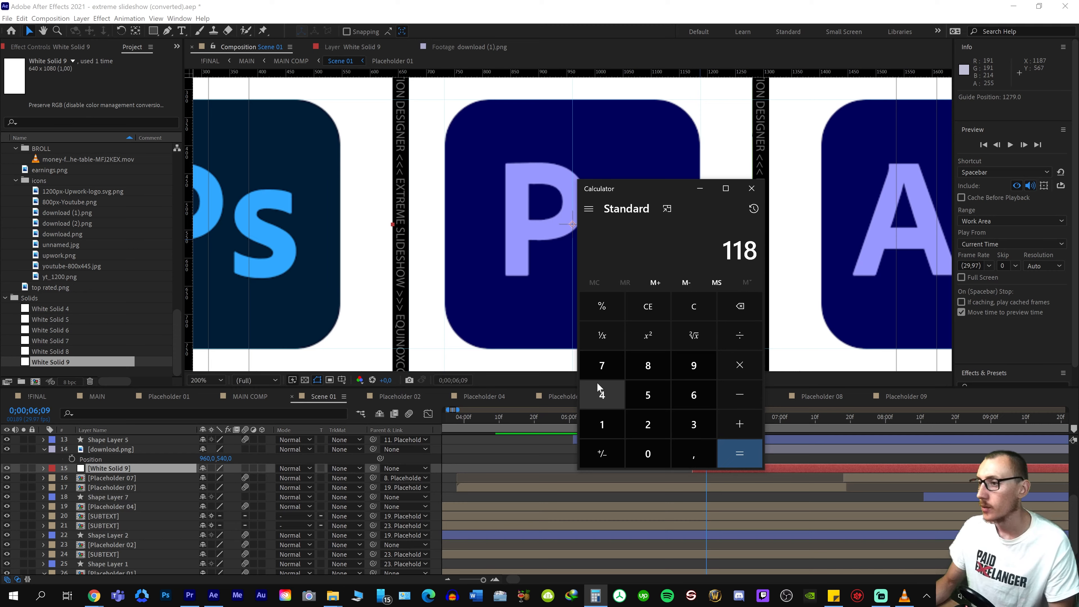
{"action": "left_click", "coordinate": [752, 188]}
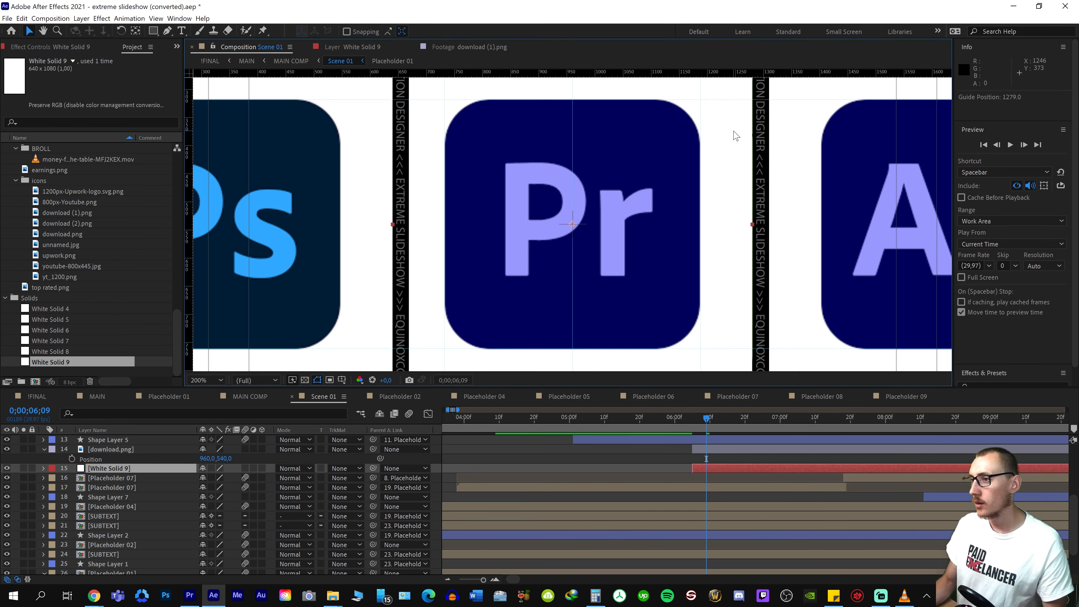
Check the right-hand guide positions, calculate the icon's right margin as 1279 − 1188 in Calculator and record 91 in Sticky Notes
{"action": "right_click", "coordinate": [753, 144]}
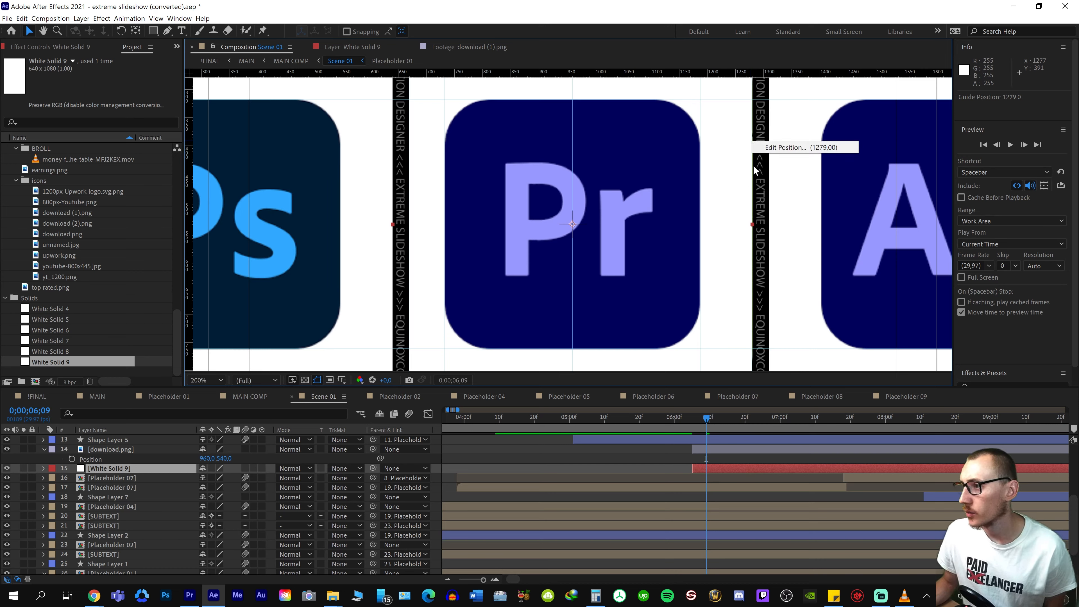
{"action": "left_click", "coordinate": [754, 167]}
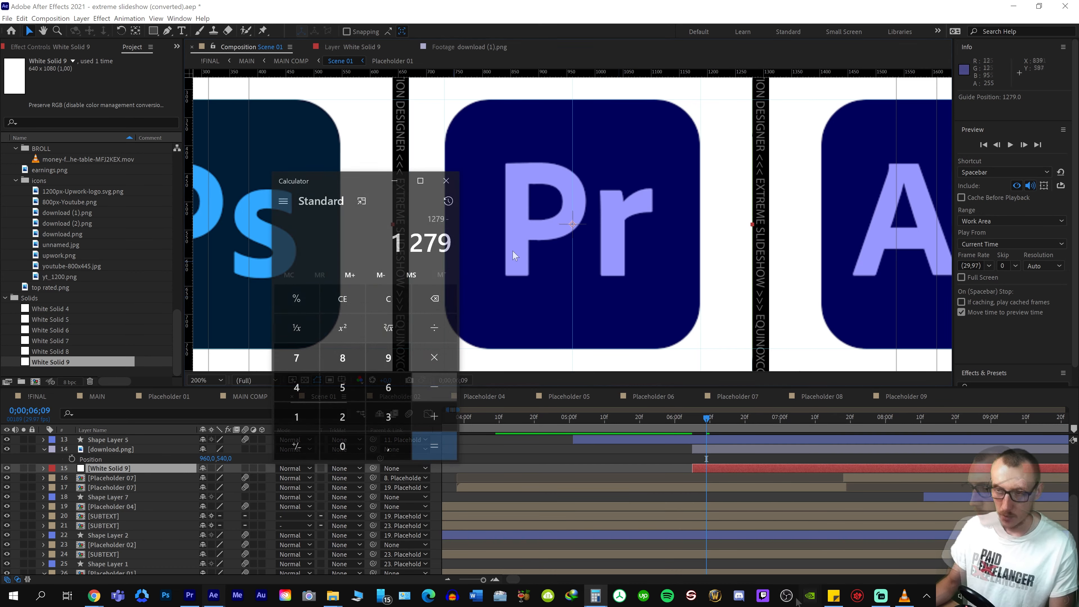
{"action": "right_click", "coordinate": [699, 270]}
{"action": "key", "text": "Escape"}
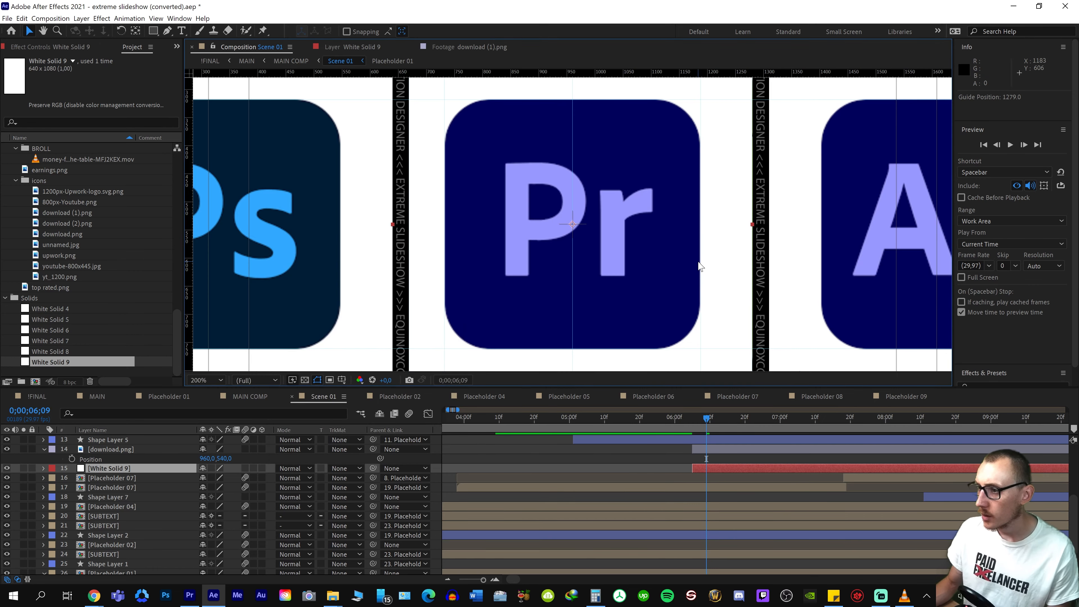
{"action": "key", "text": "alt+Tab"}
{"action": "type", "text": "1188"}
{"action": "key", "text": "Return"}
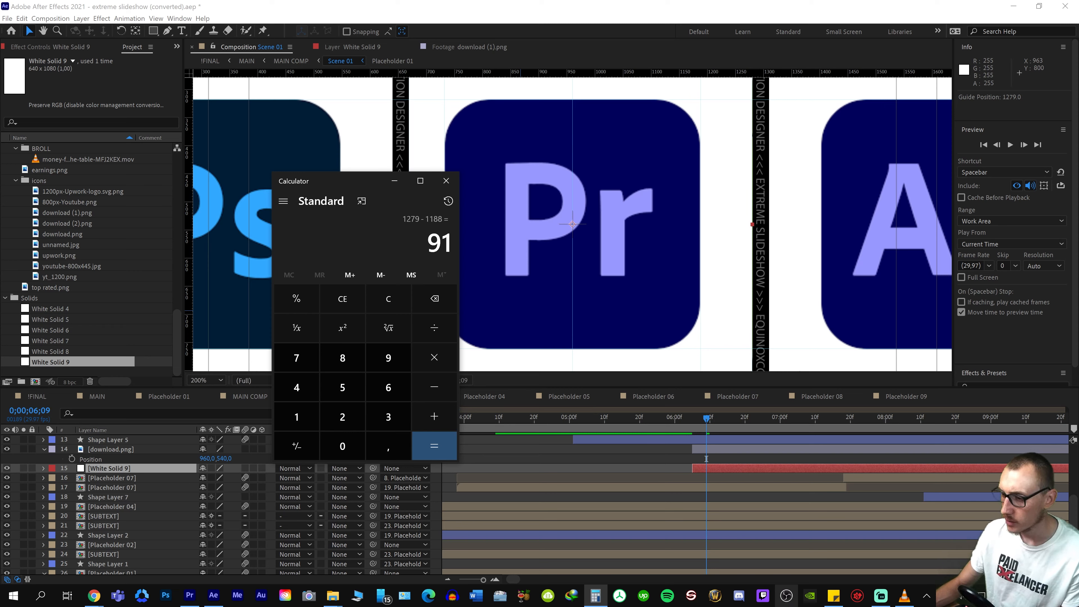
{"action": "left_click", "coordinate": [833, 596]}
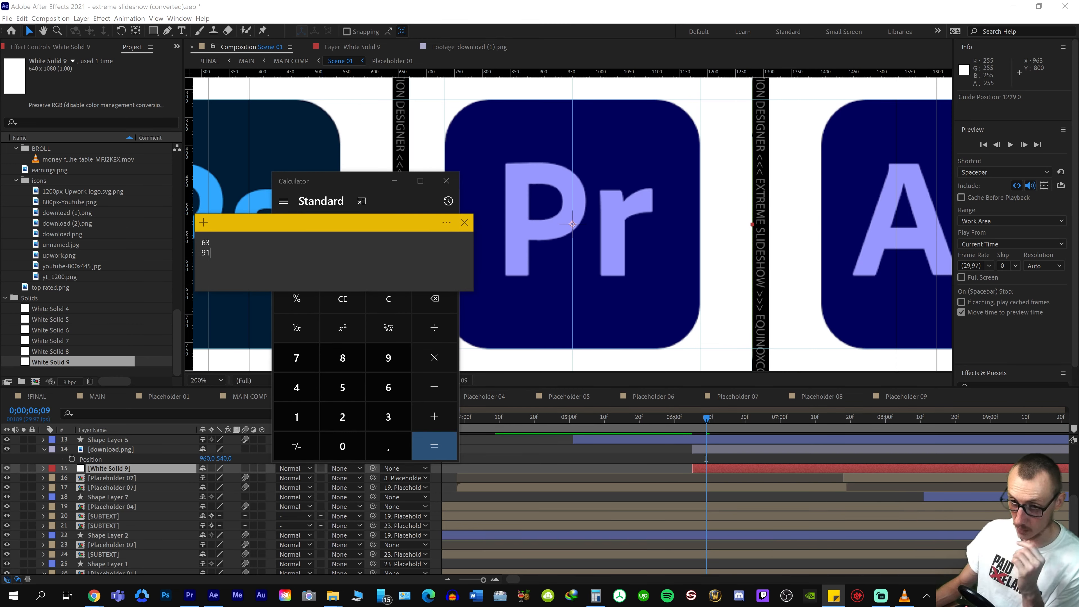
{"action": "left_click", "coordinate": [367, 176]}
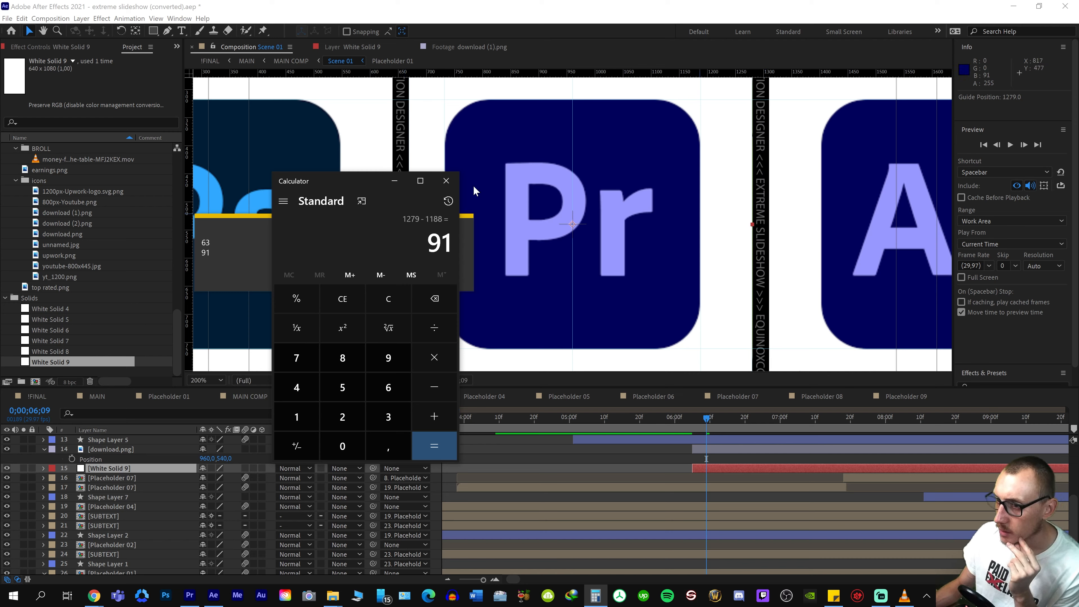
{"action": "left_click", "coordinate": [394, 182]}
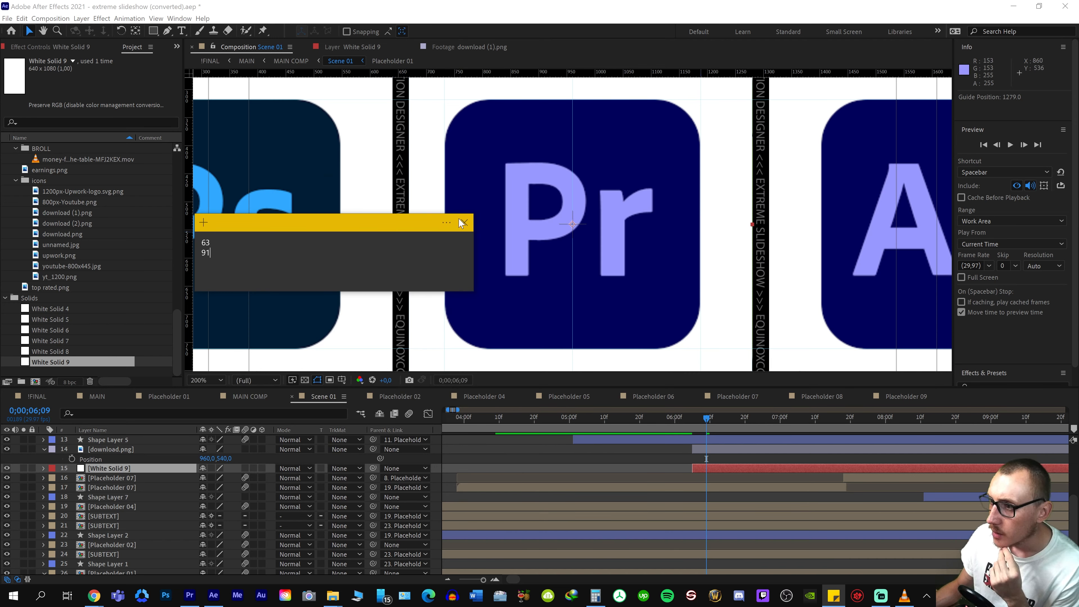
Move the sticky note aside and calculate half the margin difference in Calculator: 91 − 63, divided by 2
{"action": "left_click_drag", "start_coordinate": [423, 226], "coordinate": [203, 234]}
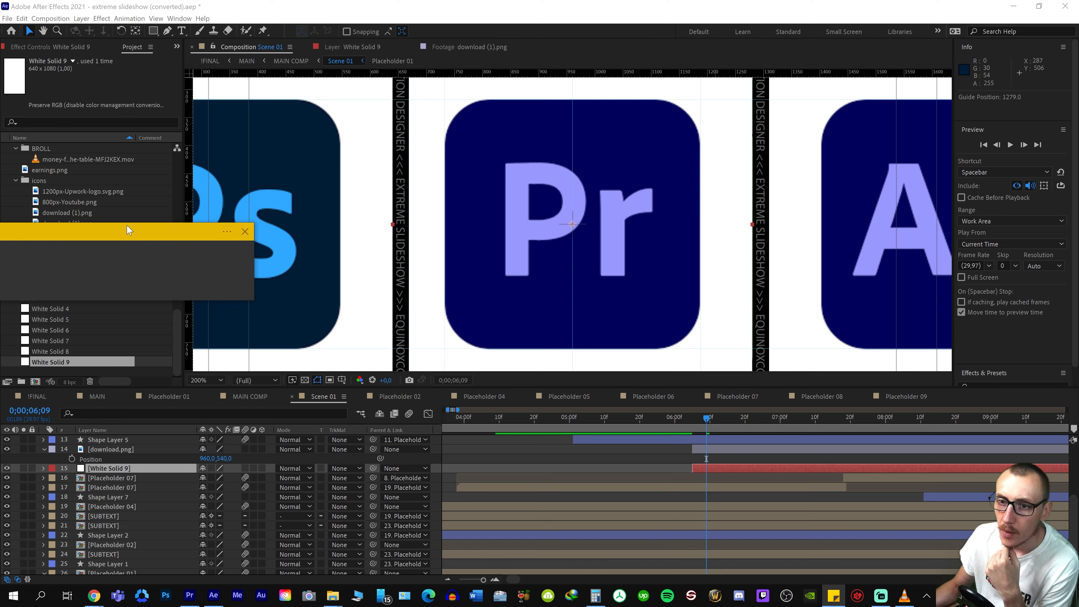
{"action": "left_click_drag", "start_coordinate": [130, 230], "coordinate": [248, 243]}
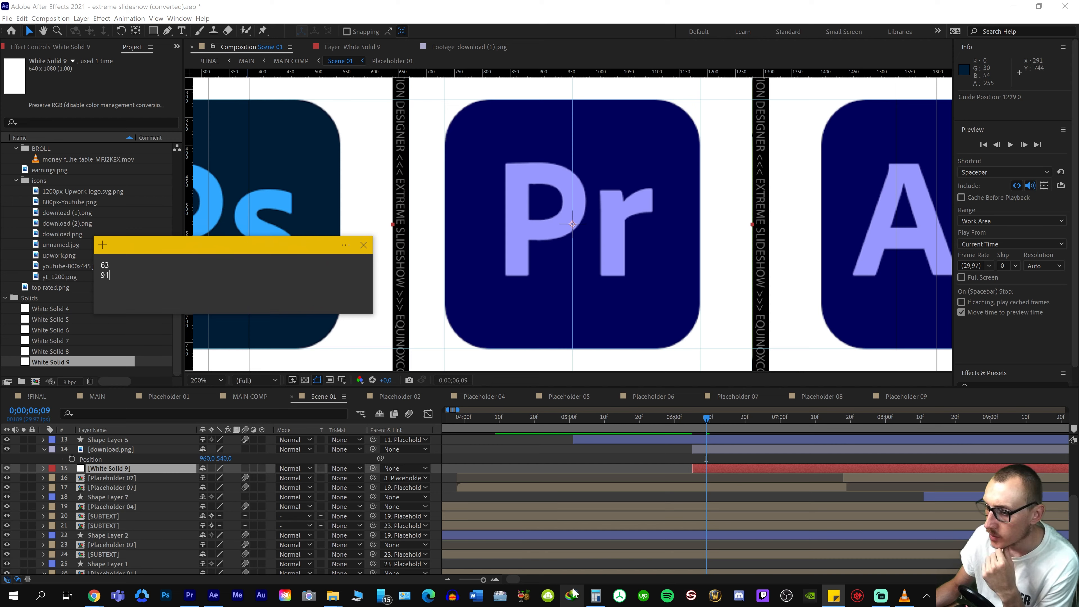
{"action": "left_click", "coordinate": [596, 596]}
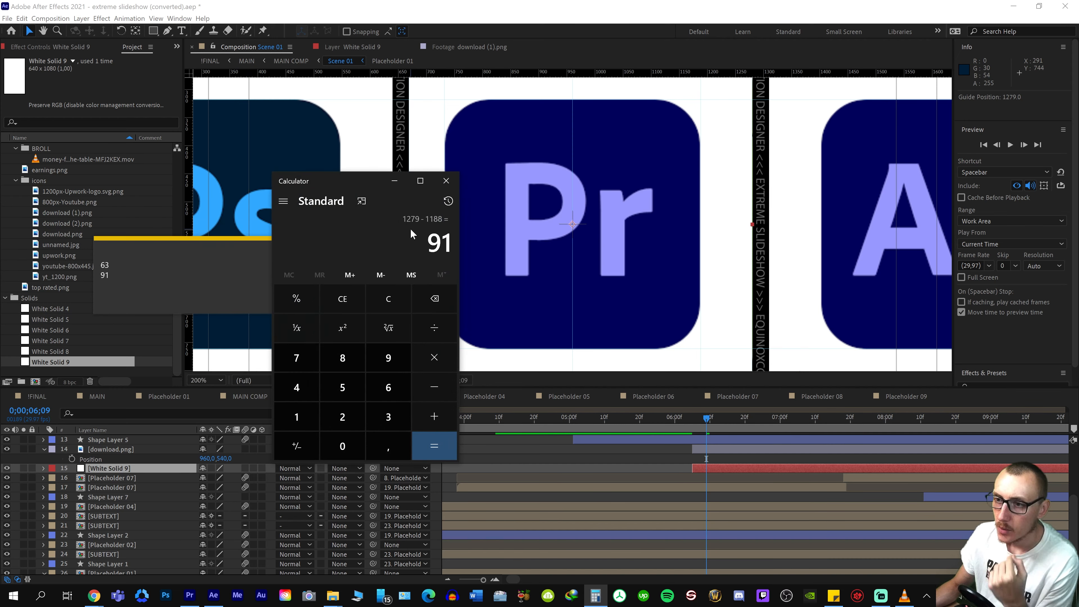
{"action": "key", "text": "minus"}
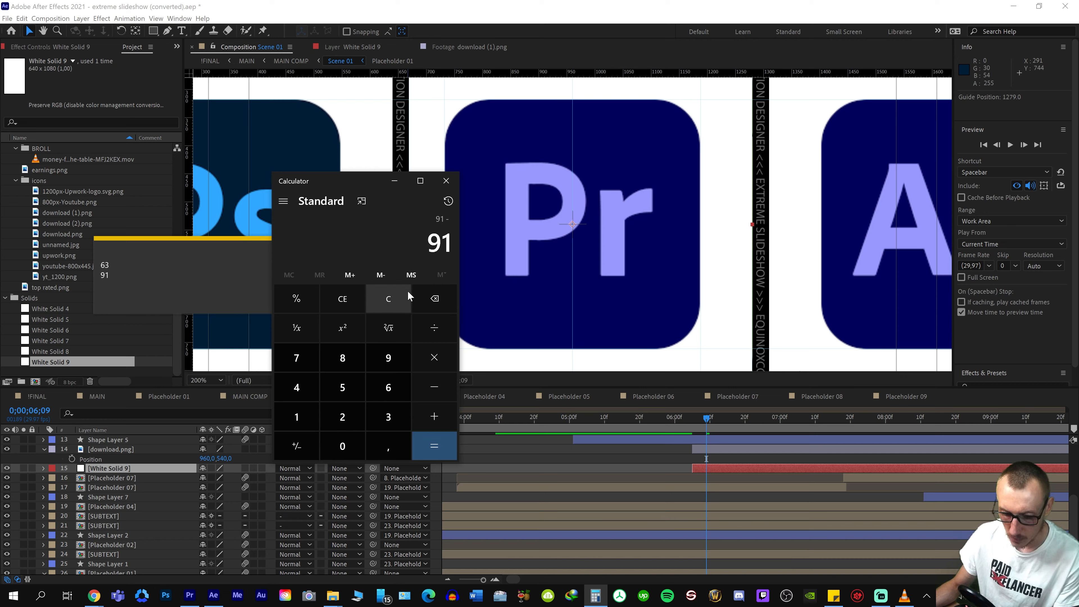
{"action": "type", "text": "63"}
{"action": "key", "text": "Return"}
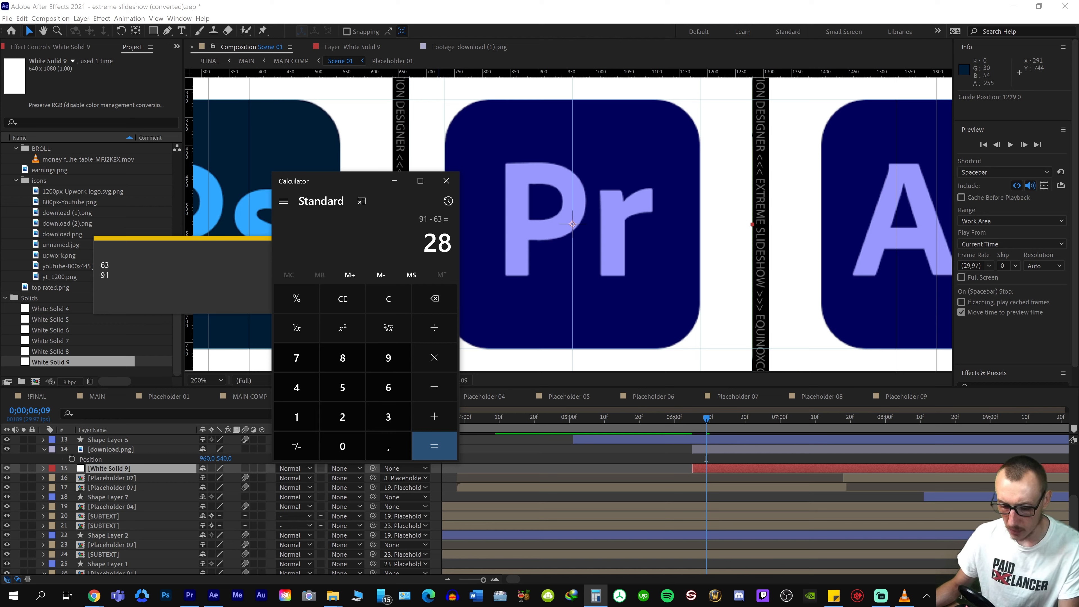
{"action": "type", "text": "28 ÷"}
{"action": "key", "text": "Return"}
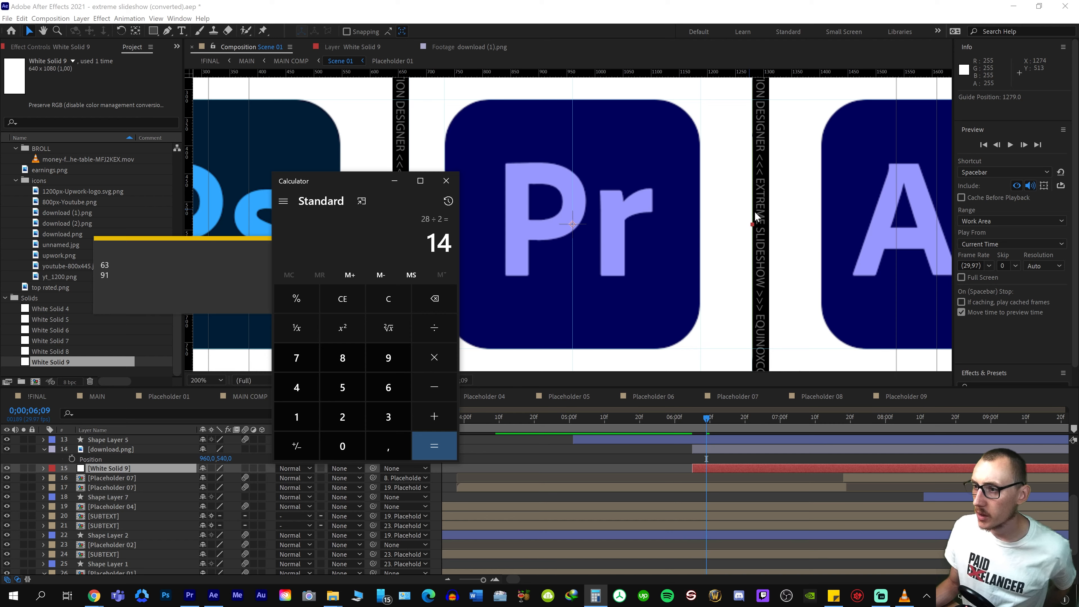
{"action": "left_click", "coordinate": [394, 183]}
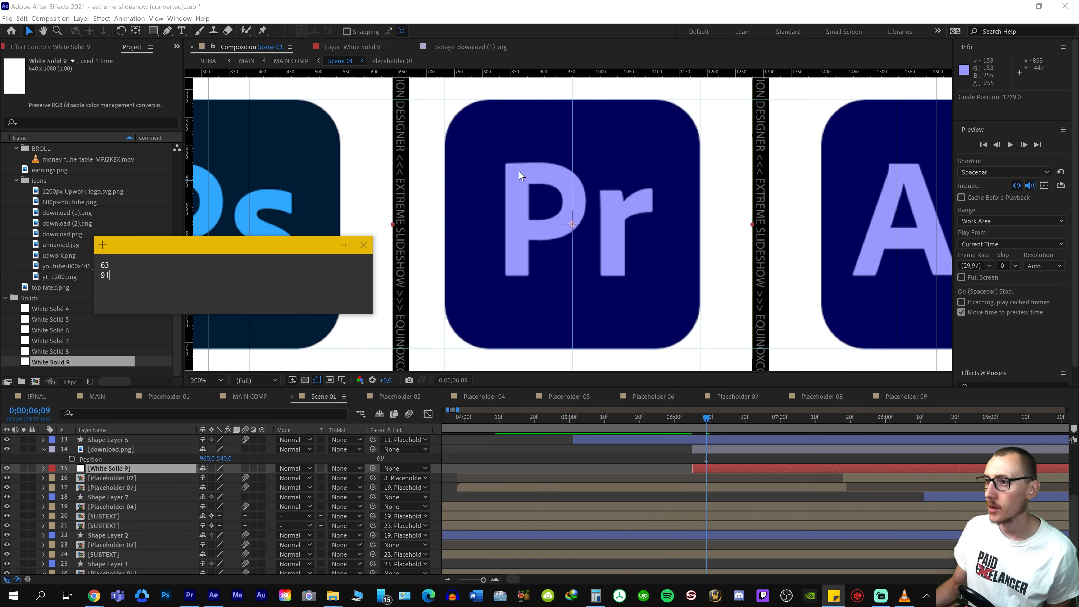
Check the guide position at the Premiere icon's right edge, calculate 1188 + 14 in Calculator and record 14 in Sticky Notes
{"action": "right_click", "coordinate": [701, 219]}
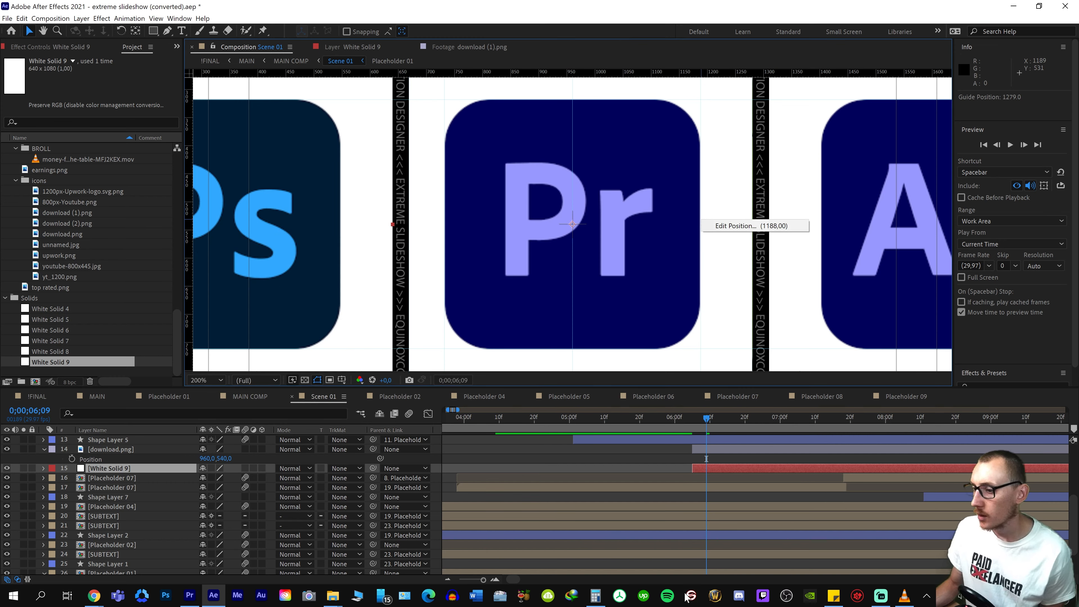
{"action": "left_click", "coordinate": [596, 596]}
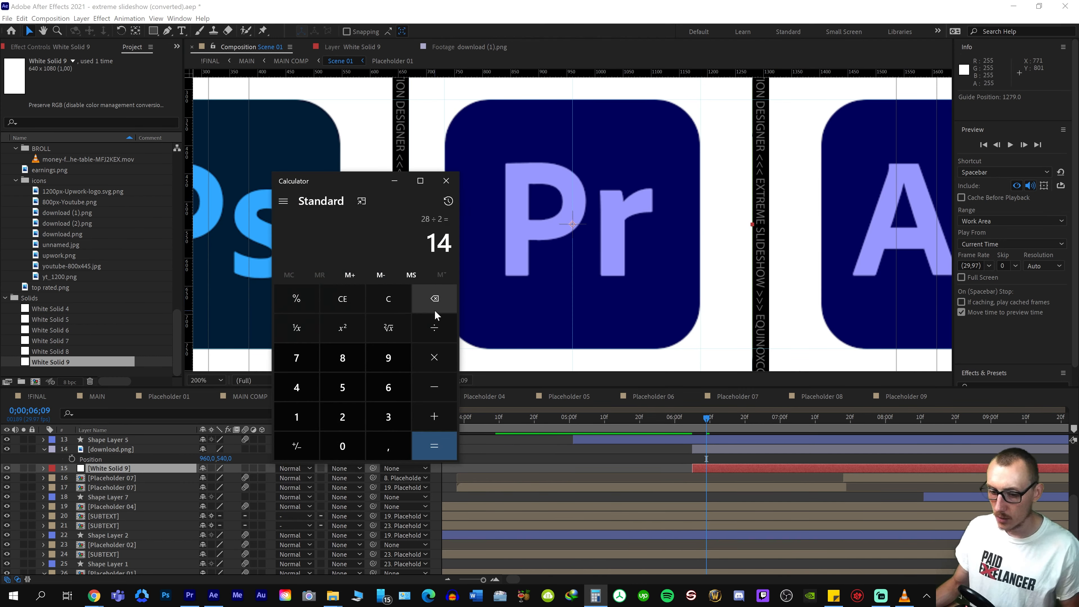
{"action": "key", "text": "alt+Tab"}
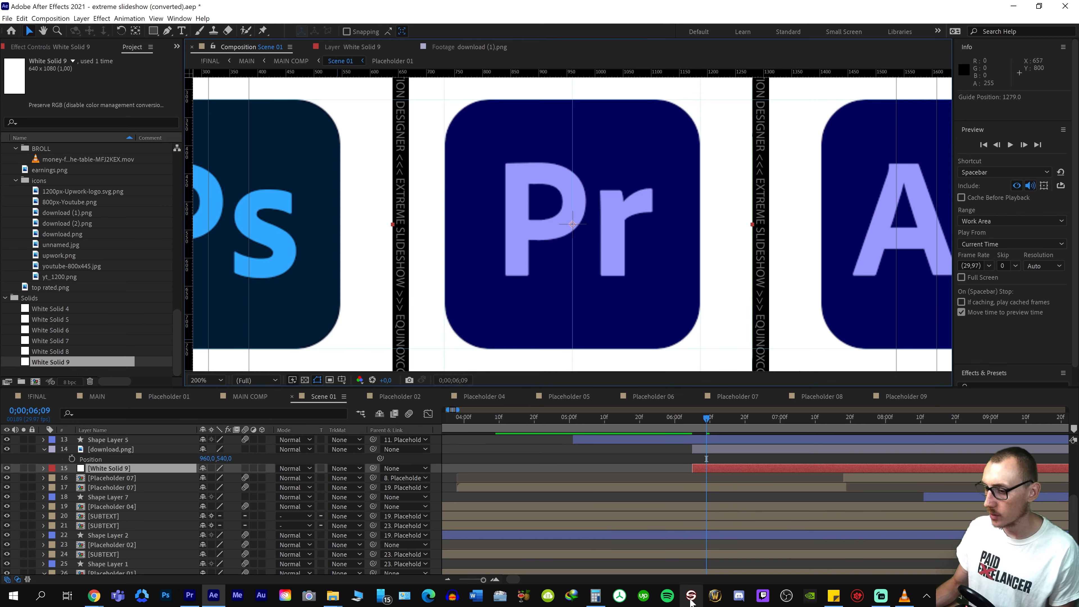
{"action": "left_click", "coordinate": [834, 596]}
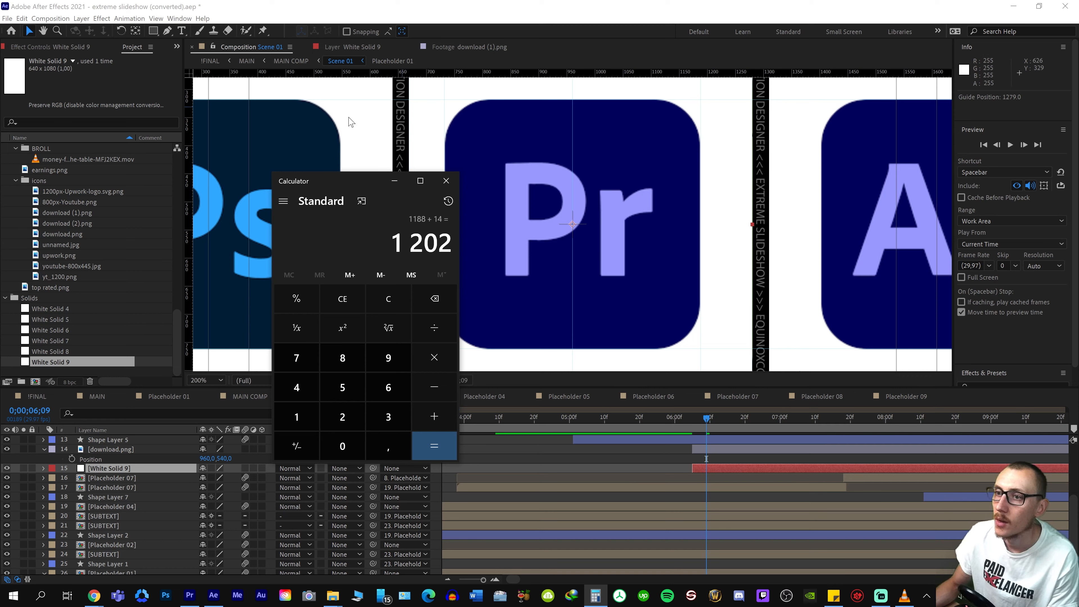
Add a vertical guide just beyond the Premiere icon's right edge and set its position to 1202
{"action": "left_click_drag", "start_coordinate": [189, 159], "coordinate": [719, 144]}
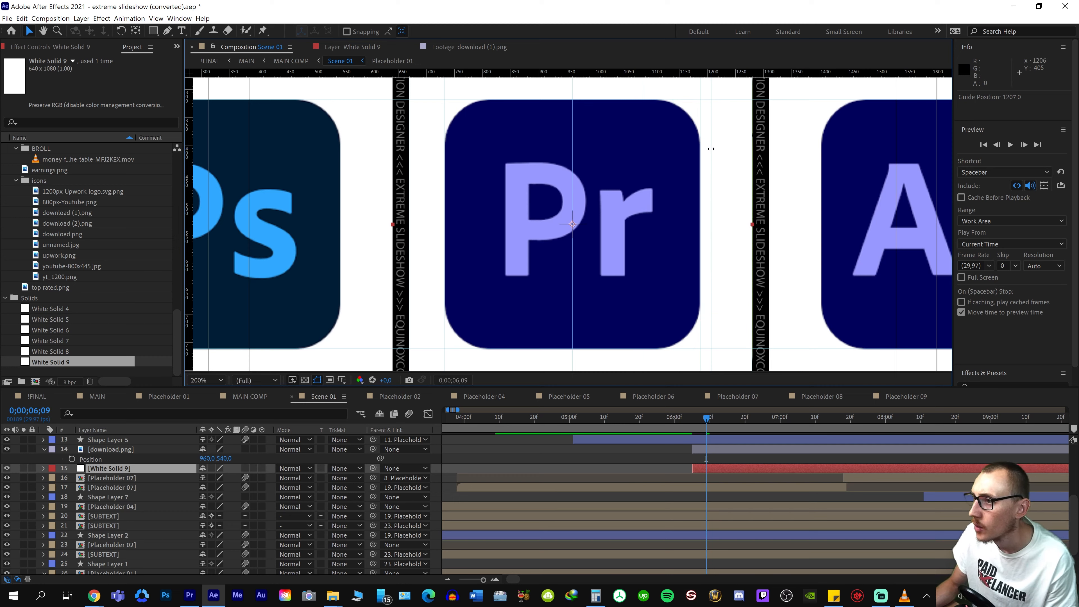
{"action": "right_click", "coordinate": [712, 148]}
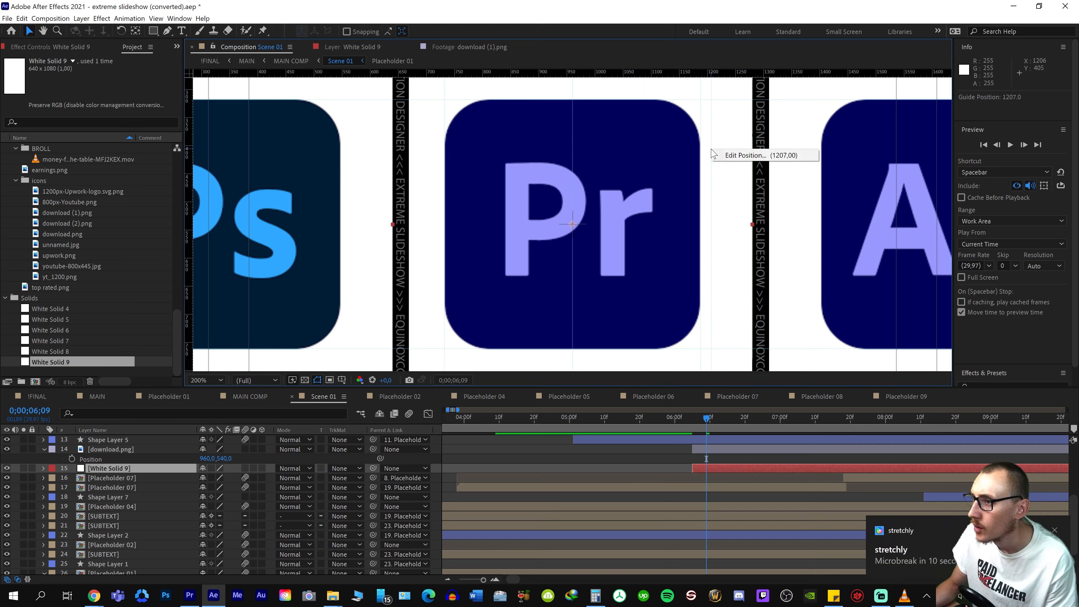
{"action": "left_click", "coordinate": [746, 154]}
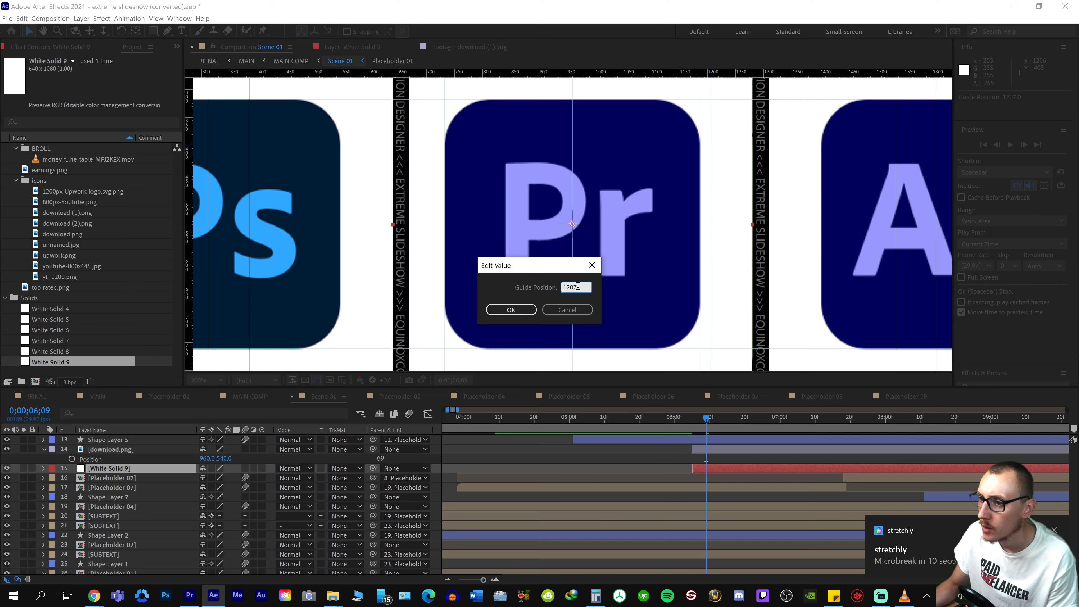
{"action": "type", "text": "1202"}
{"action": "key", "text": "Return"}
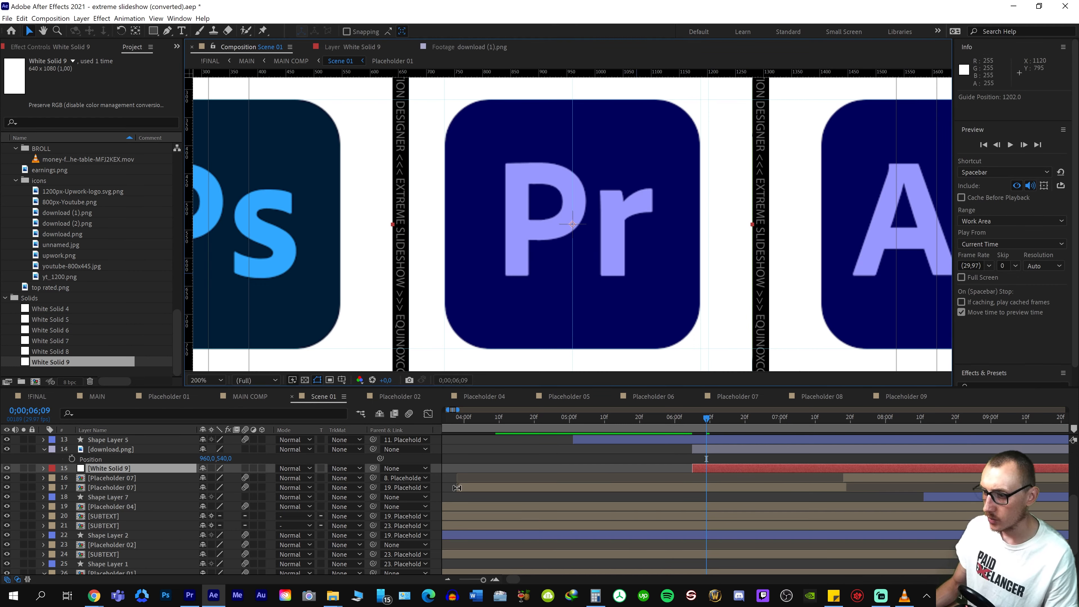
Set the Premiere icon's X Position to 975 and place a vertical guide at 747 along its left edge
{"action": "left_click", "coordinate": [127, 459]}
{"action": "left_click_drag", "start_coordinate": [207, 459], "coordinate": [255, 440]}
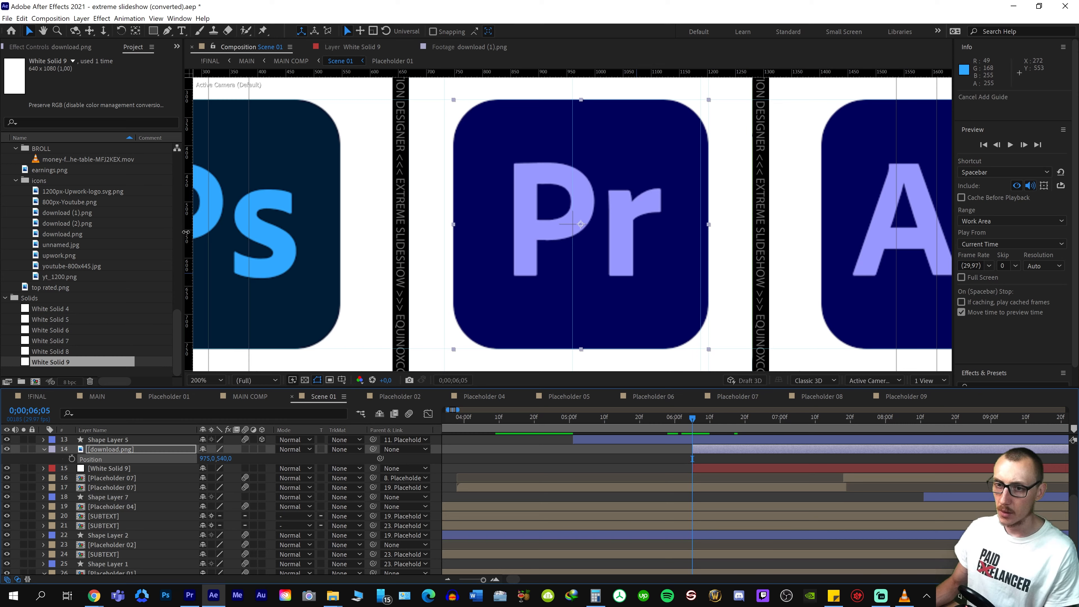
{"action": "left_click_drag", "start_coordinate": [186, 232], "coordinate": [438, 257]}
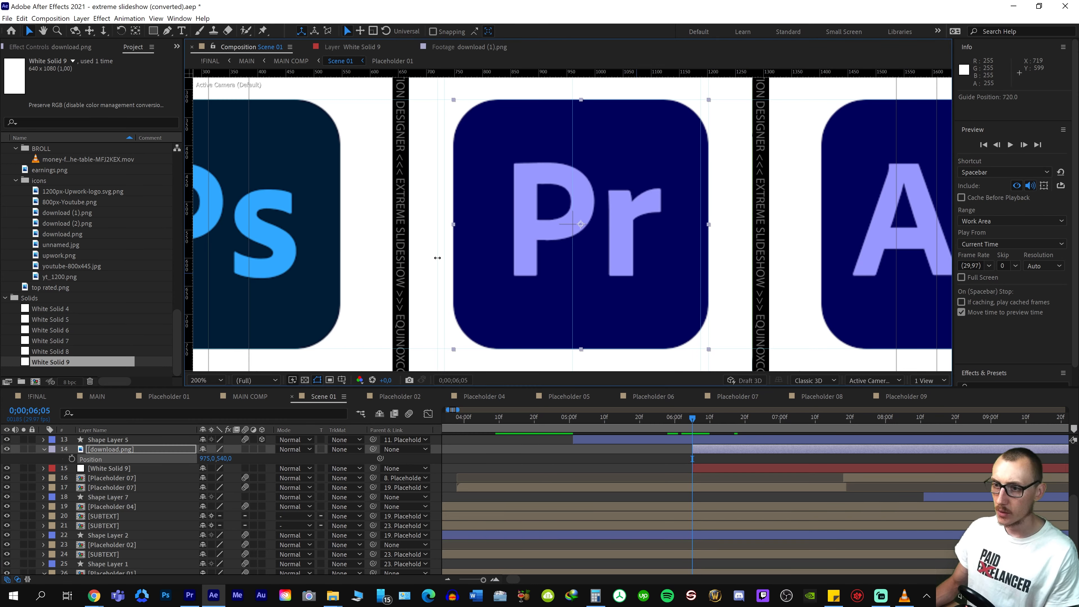
{"action": "right_click", "coordinate": [453, 255]}
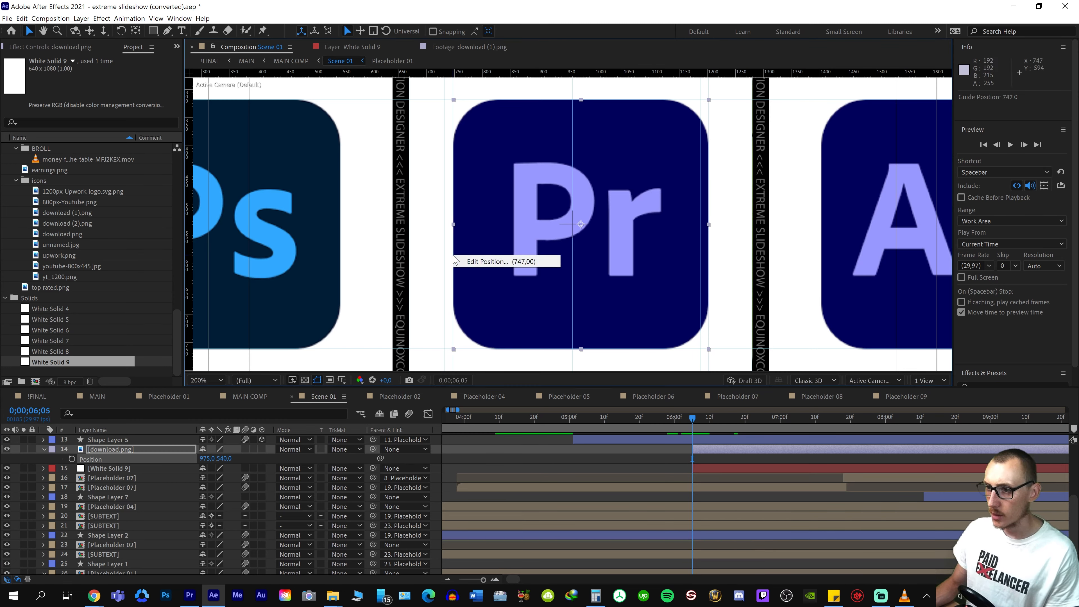
Check the guide position at the middle panel's left edge and calculate the icon's left margin as 747 − 669 in Calculator
{"action": "left_click", "coordinate": [406, 252]}
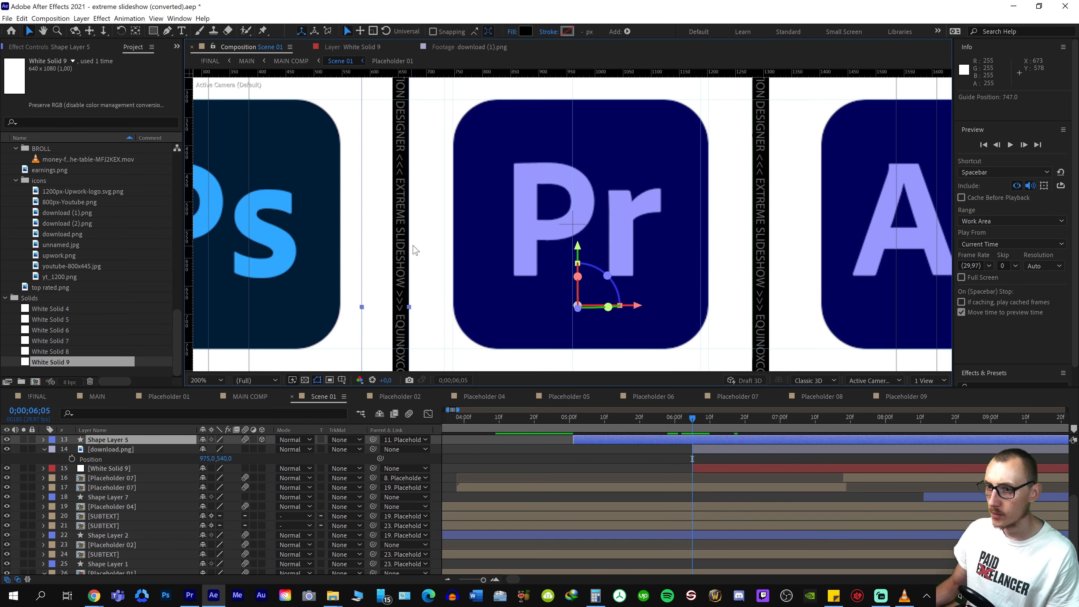
{"action": "right_click", "coordinate": [409, 245]}
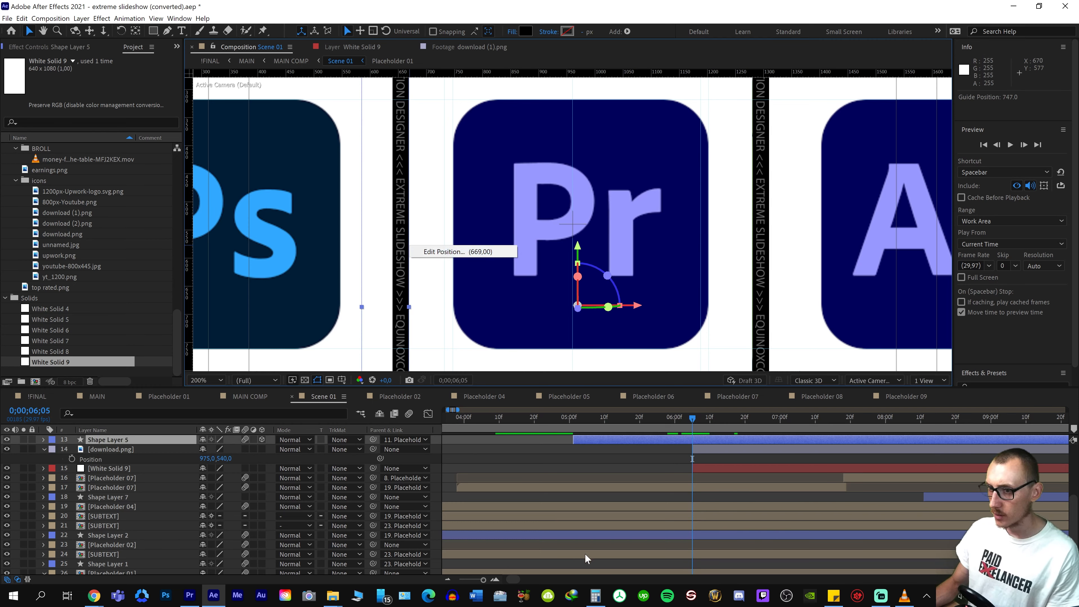
{"action": "left_click", "coordinate": [595, 595]}
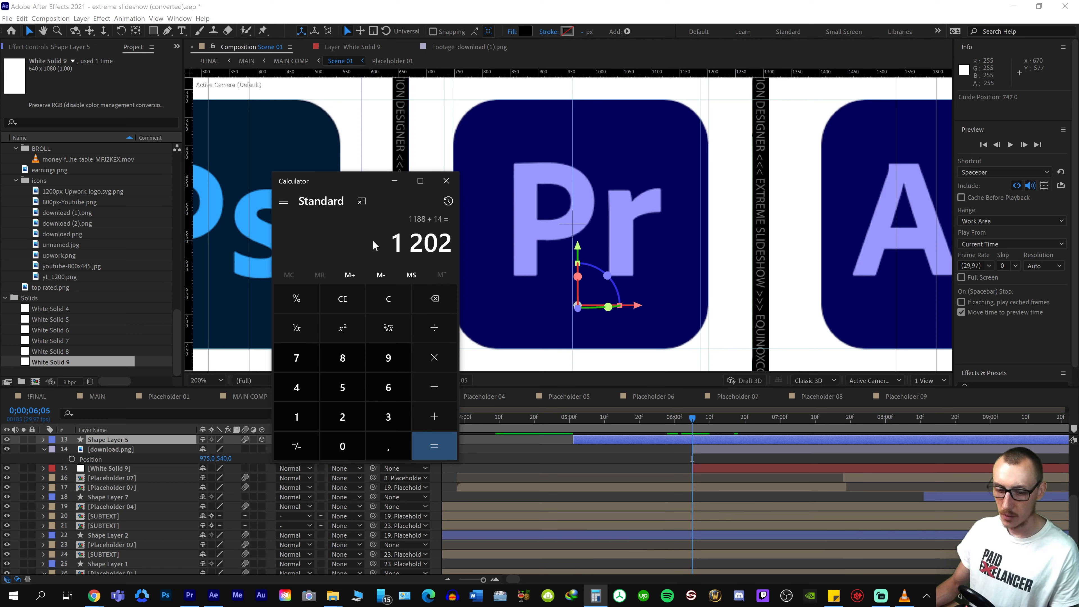
{"action": "type", "text": "747"}
{"action": "key", "text": "minus"}
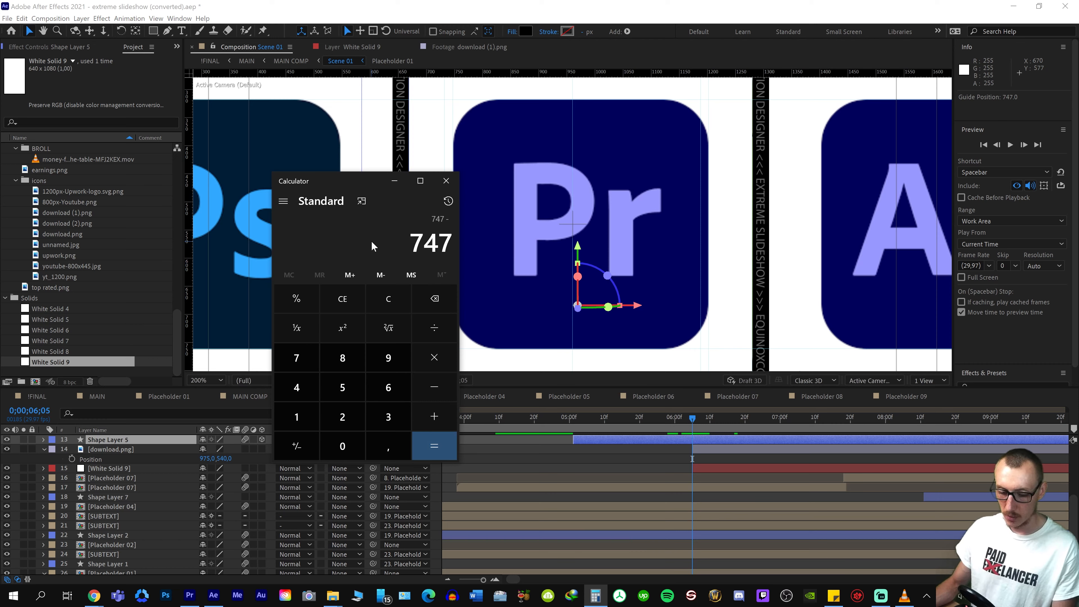
{"action": "type", "text": "669"}
{"action": "key", "text": "Return"}
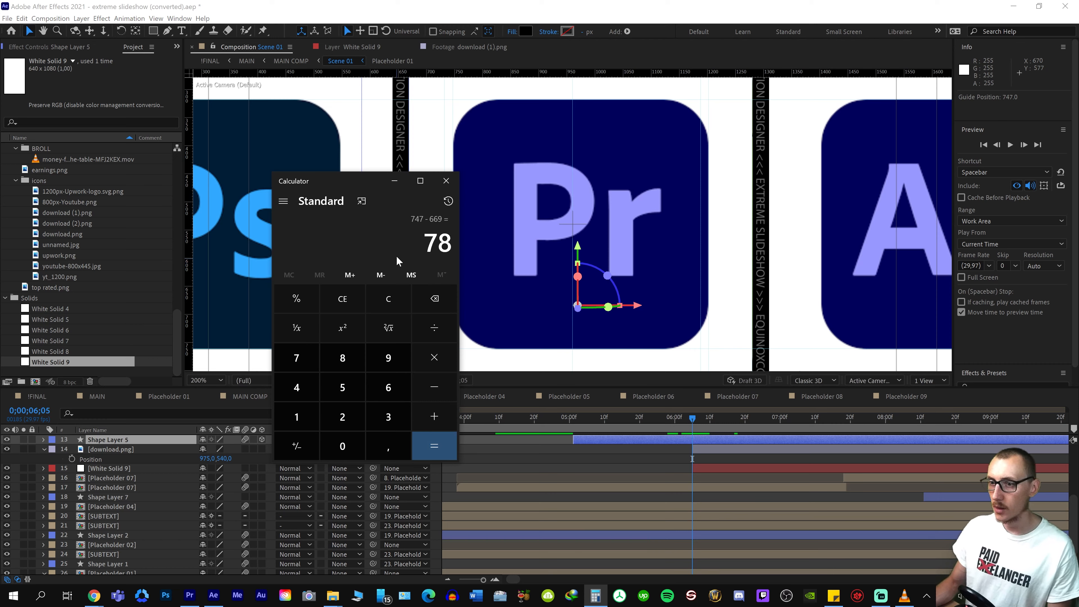
Move Calculator aside, recheck the guide at the middle panel's left edge and record 78 in Sticky Notes
{"action": "left_click_drag", "start_coordinate": [378, 183], "coordinate": [290, 177]}
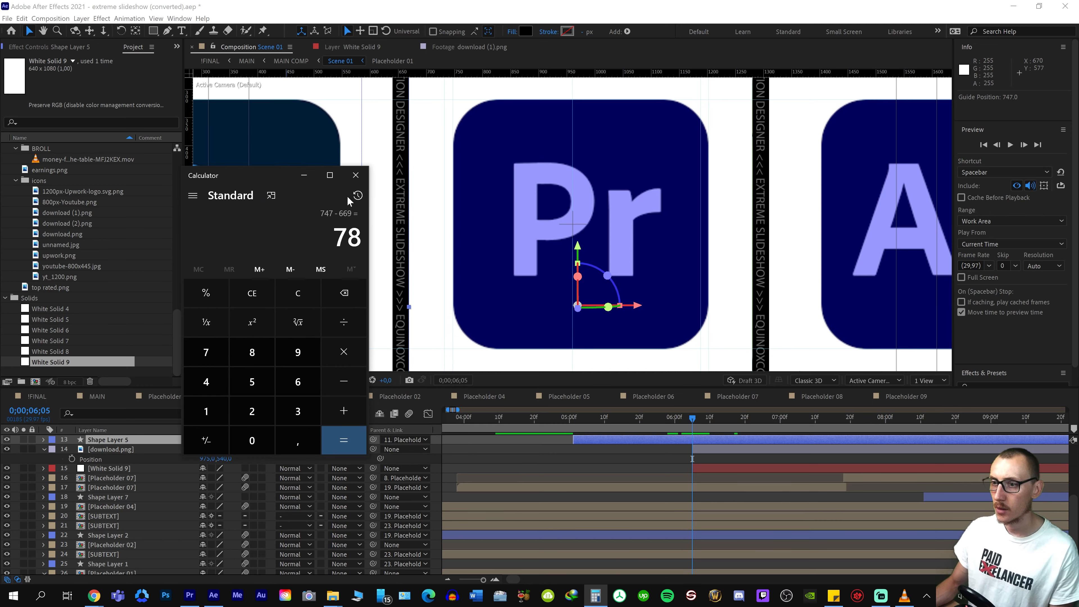
{"action": "left_click", "coordinate": [408, 247]}
{"action": "right_click", "coordinate": [410, 247]}
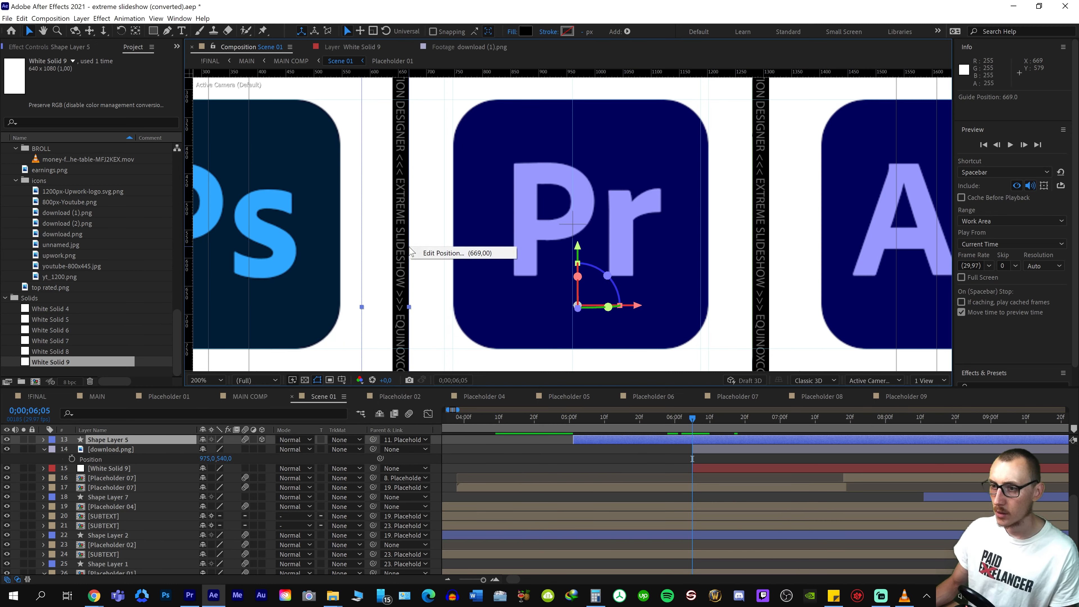
{"action": "key", "text": "Escape"}
{"action": "key", "text": "alt+Tab"}
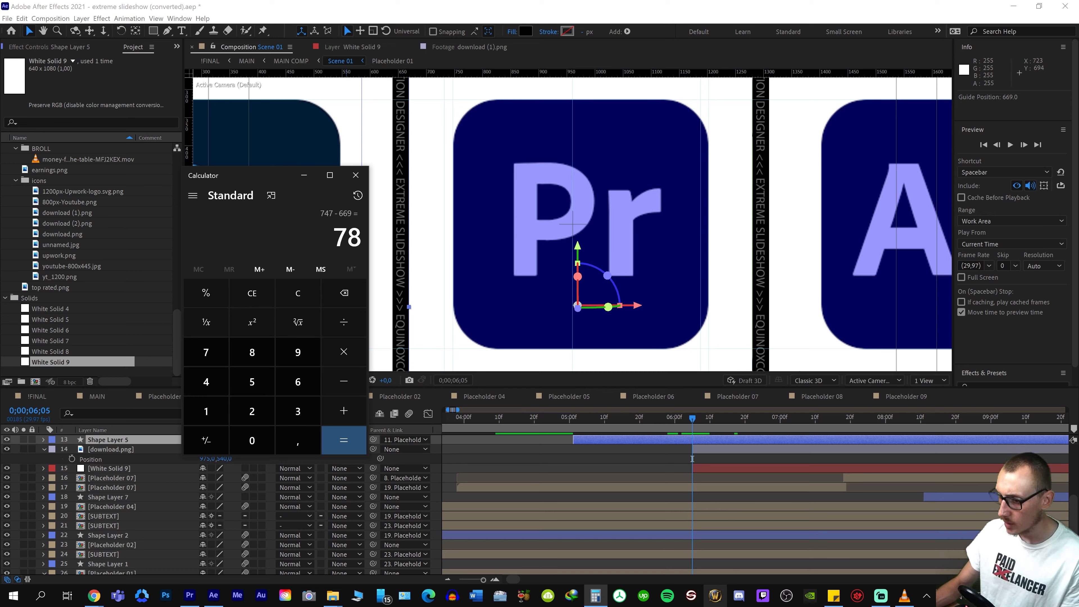
{"action": "left_click", "coordinate": [834, 596]}
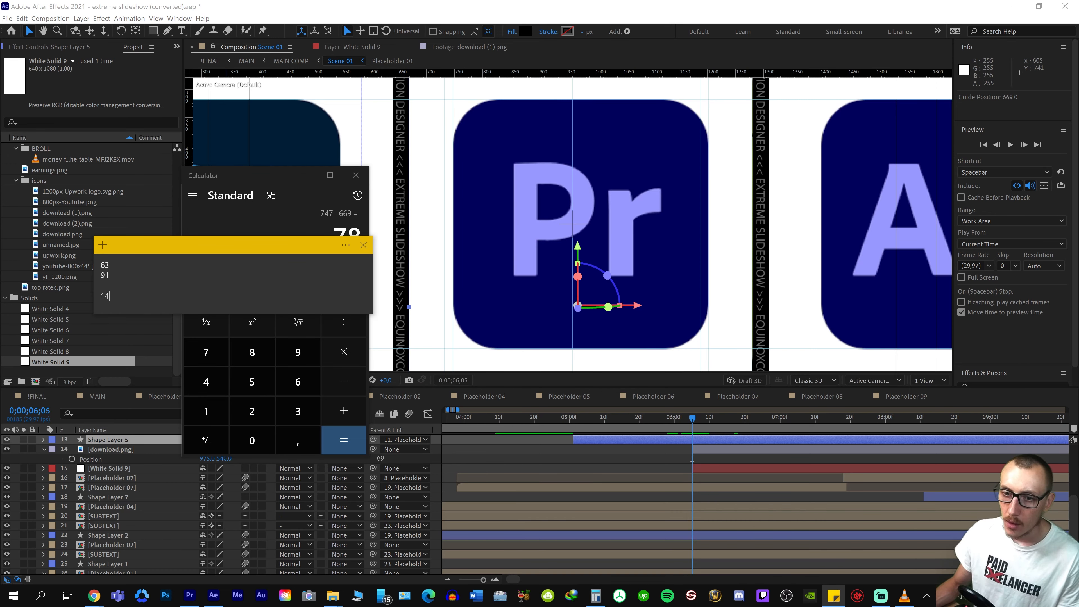
{"action": "key", "text": "Return"}
{"action": "key", "text": "Return"}
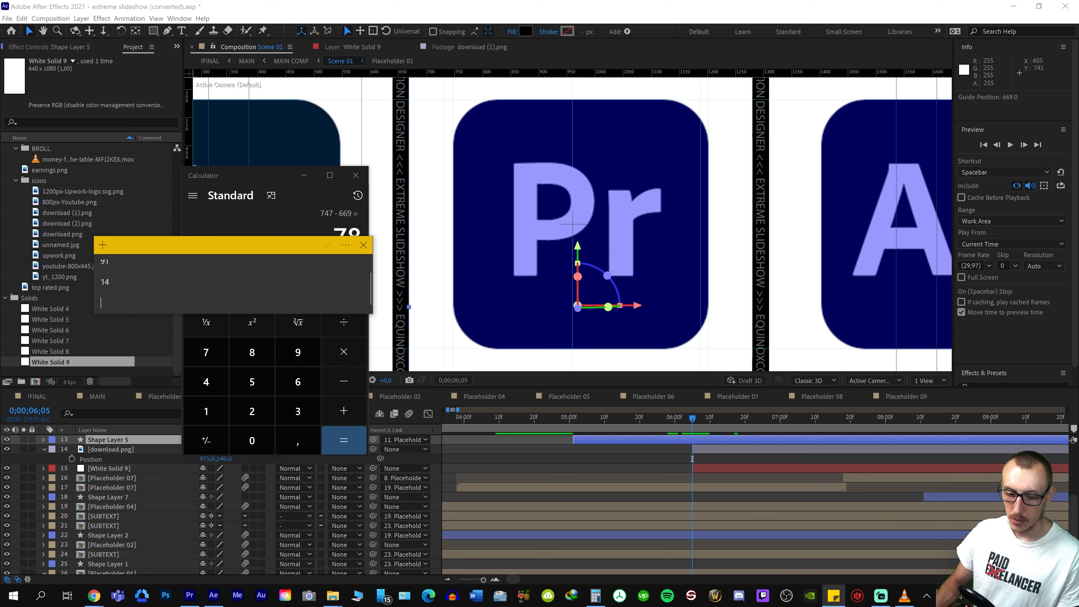
Check the guide position at the middle panel's right edge and enter 1279 in Calculator
{"action": "left_click", "coordinate": [716, 271]}
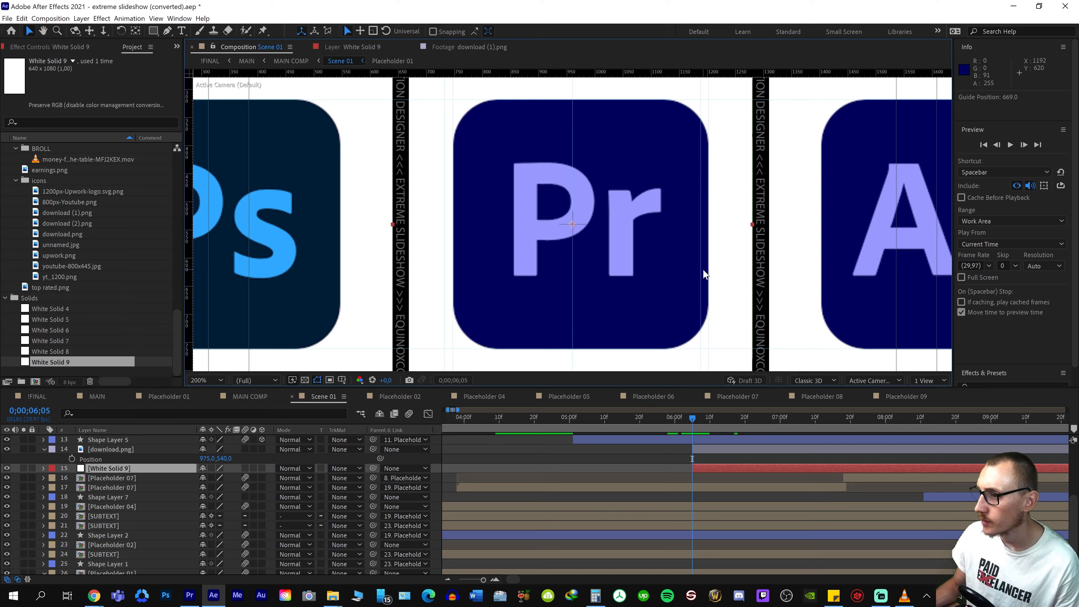
{"action": "right_click", "coordinate": [752, 266]}
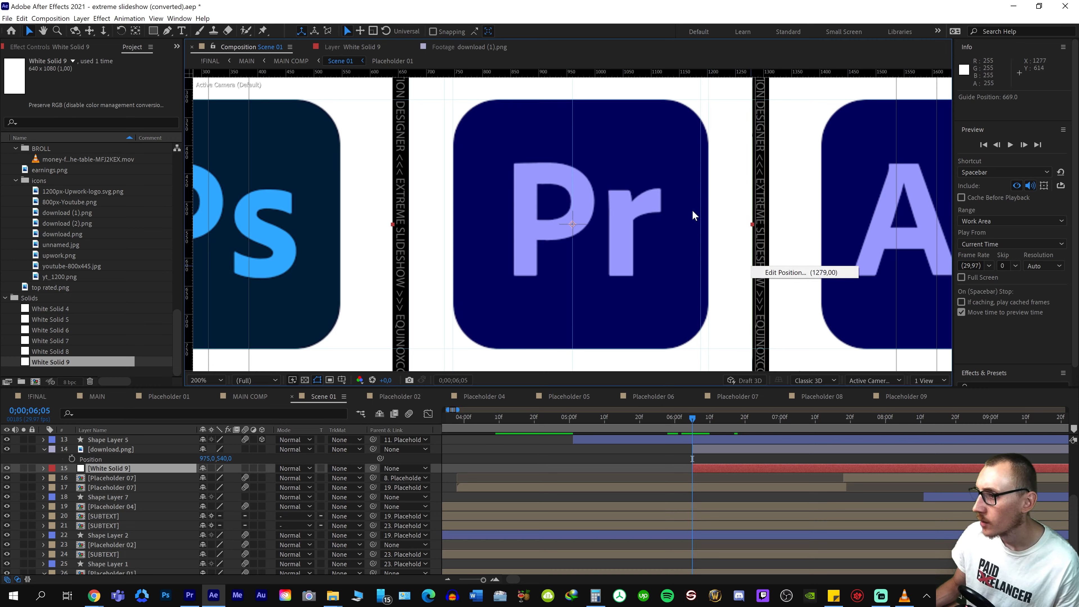
{"action": "left_click", "coordinate": [637, 305]}
{"action": "key", "text": "alt+Tab"}
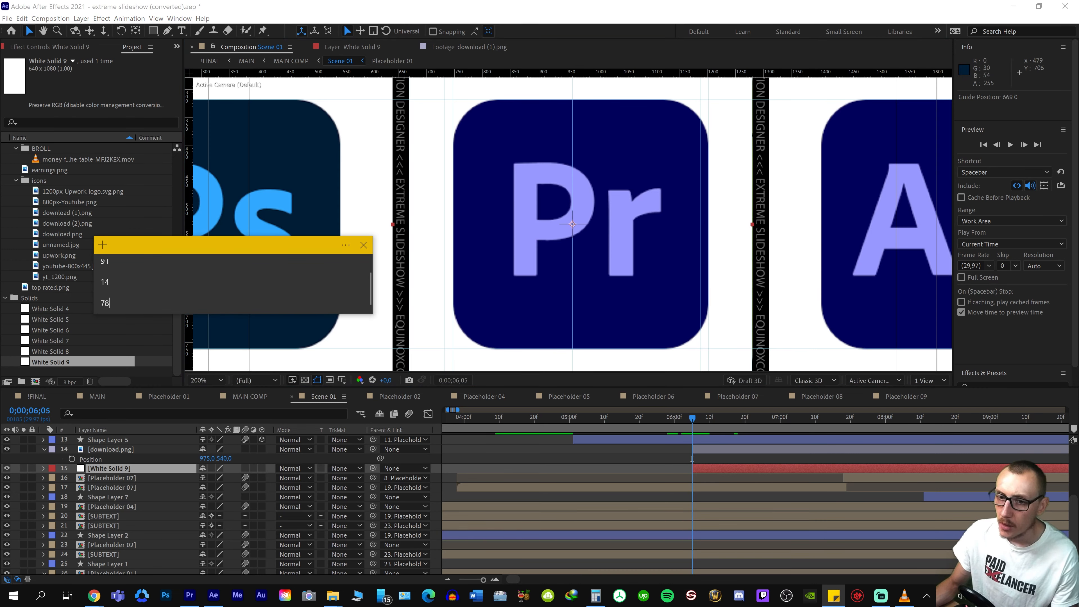
{"action": "left_click", "coordinate": [834, 596]}
{"action": "left_click", "coordinate": [595, 595]}
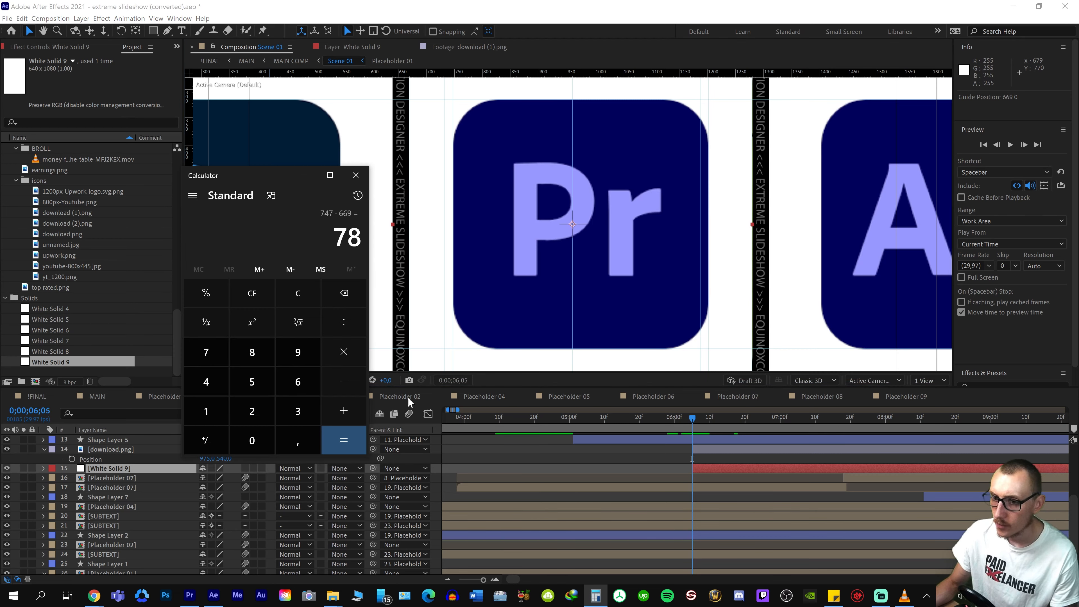
{"action": "type", "text": "1279"}
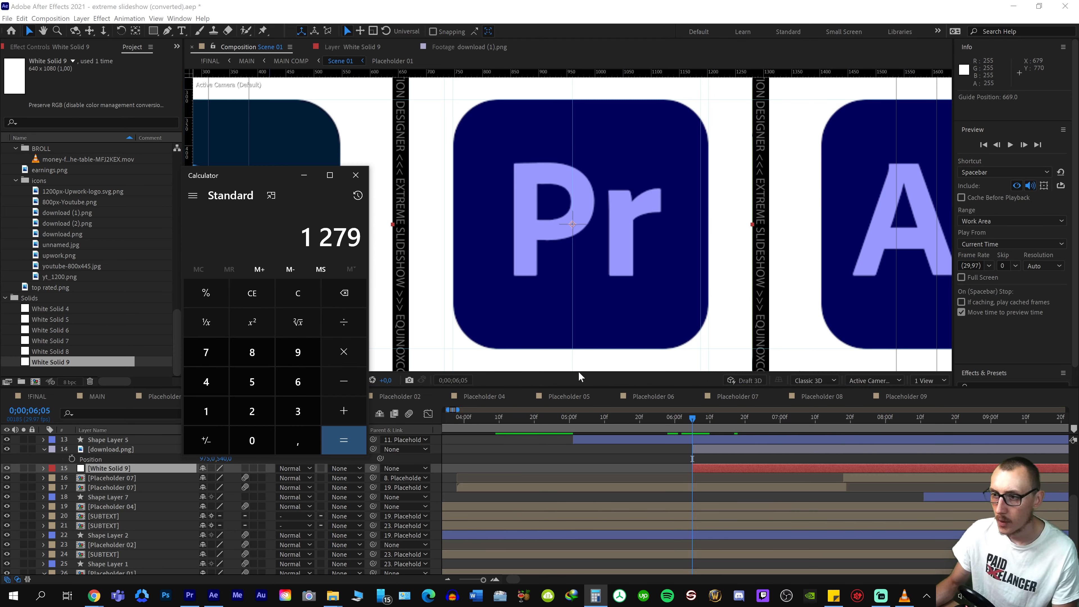
Check the guide position at the Premiere icon's right edge, subtract 1202 in Calculator and record 77 in Sticky Notes
{"action": "left_click", "coordinate": [679, 343]}
{"action": "right_click", "coordinate": [709, 327]}
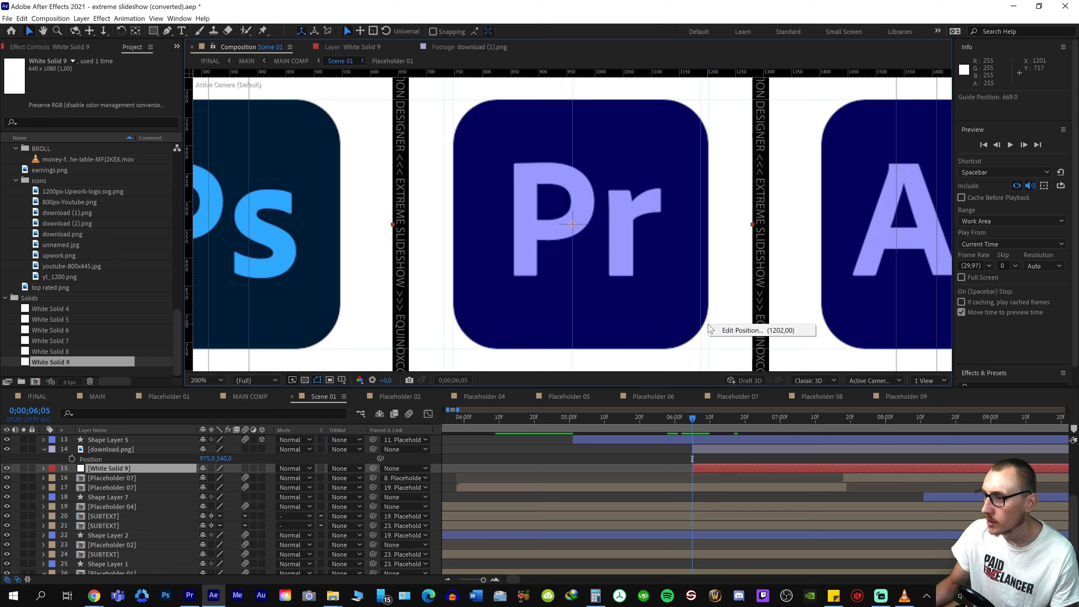
{"action": "left_click", "coordinate": [707, 317]}
{"action": "key", "text": "alt+Tab"}
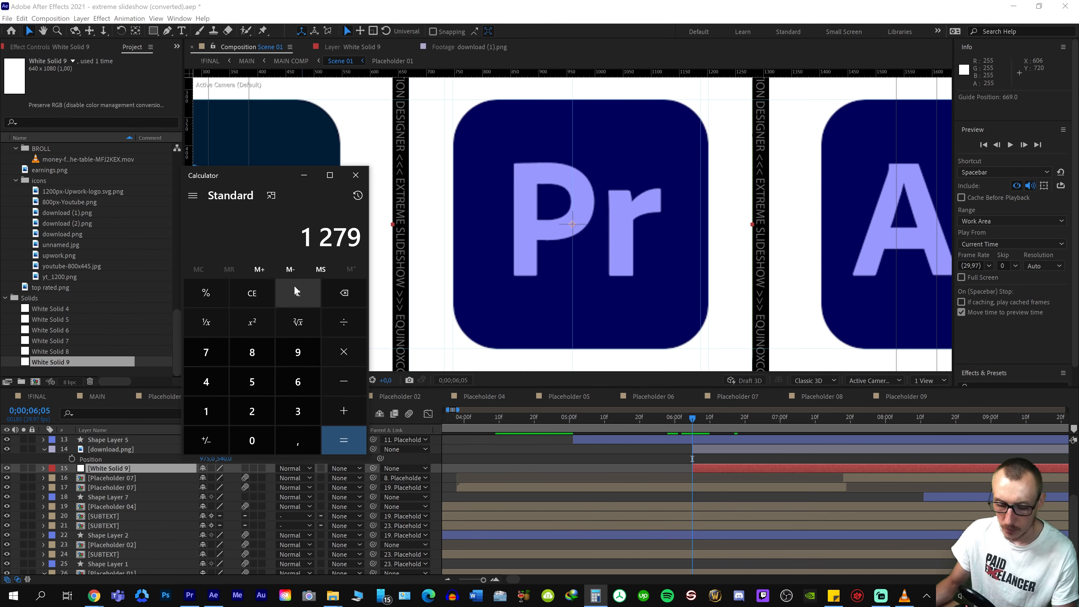
{"action": "key", "text": "minus"}
{"action": "type", "text": "1202"}
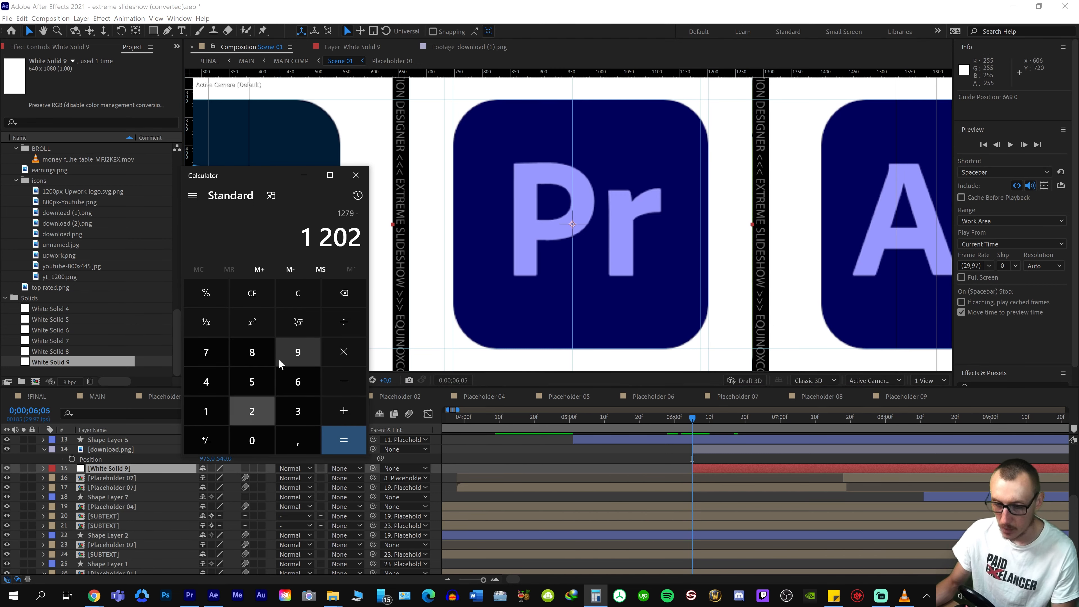
{"action": "key", "text": "Return"}
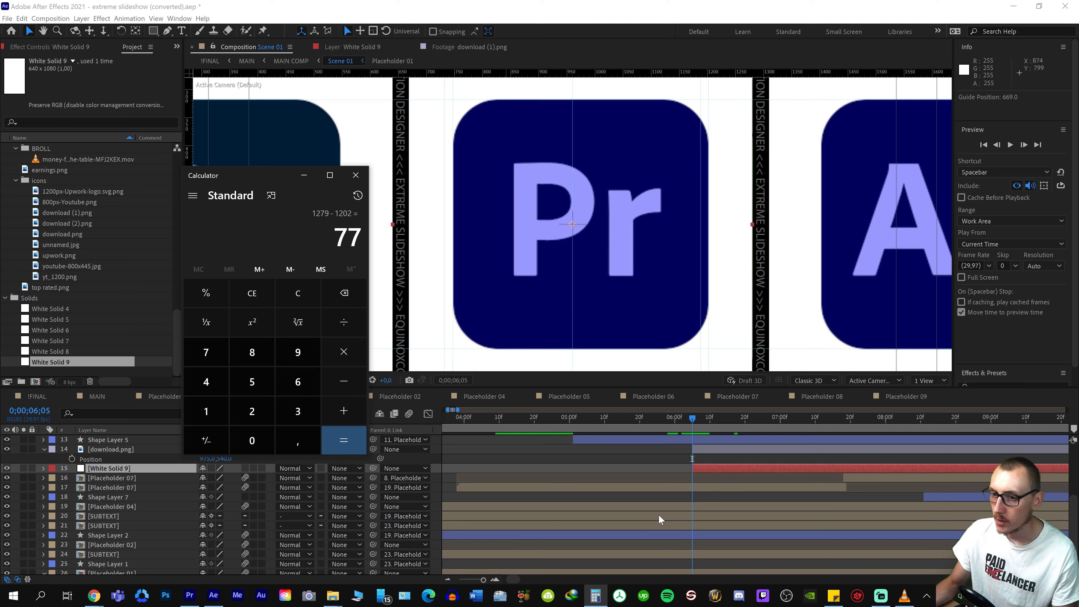
{"action": "left_click", "coordinate": [834, 596]}
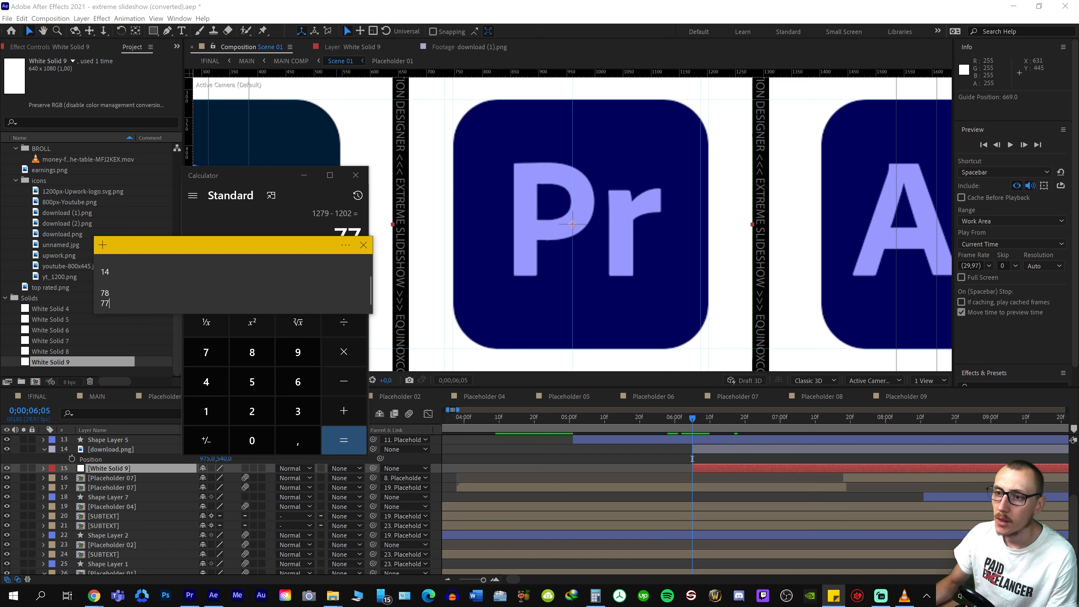
Preview the MAIN composition from about 0;00;04;28 and go to 0;00;07;20 to examine the three-icon panel layout
{"action": "left_click", "coordinate": [475, 230]}
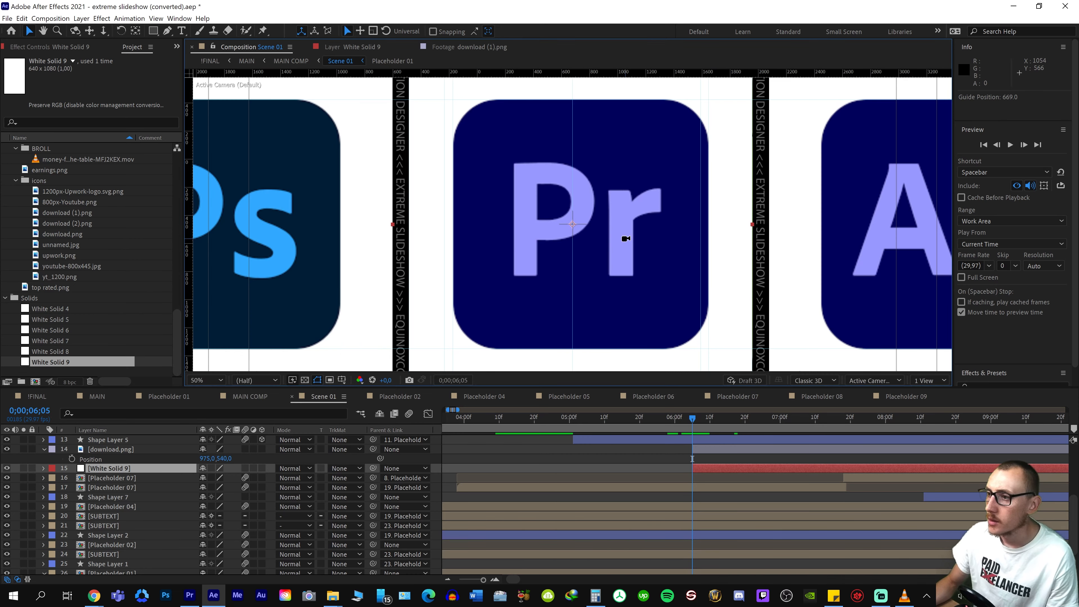
{"action": "scroll", "coordinate": [627, 239], "scroll_direction": "down", "scroll_amount": 3}
{"action": "scroll", "coordinate": [626, 239], "scroll_direction": "up", "scroll_amount": 2}
{"action": "scroll", "coordinate": [627, 238], "scroll_direction": "down", "scroll_amount": 2}
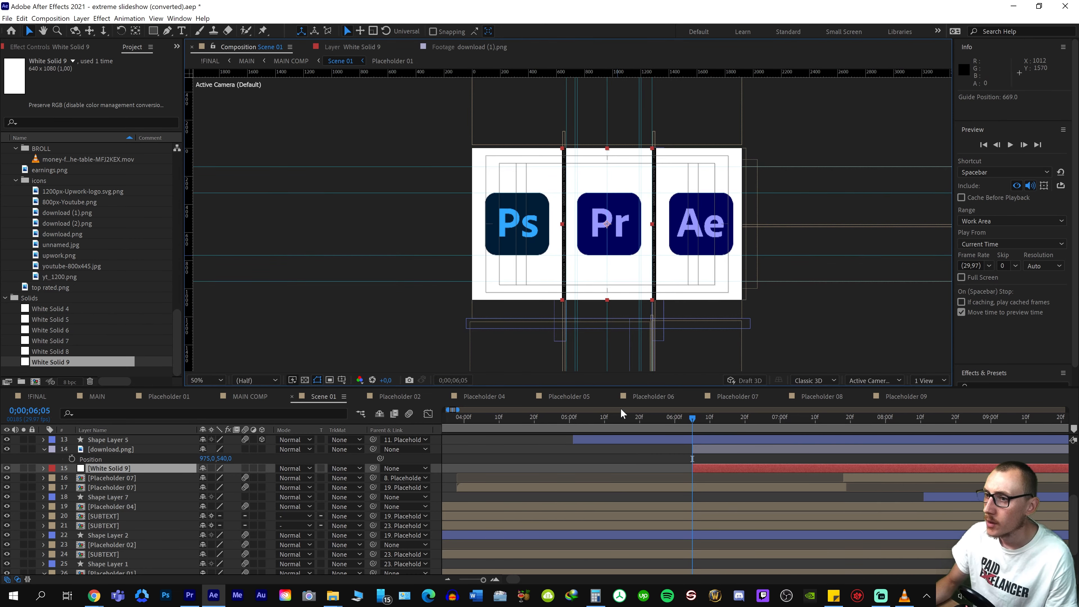
{"action": "left_click", "coordinate": [265, 394]}
{"action": "left_click", "coordinate": [97, 397]}
{"action": "left_click_drag", "start_coordinate": [560, 420], "coordinate": [516, 427]}
{"action": "key", "text": "space"}
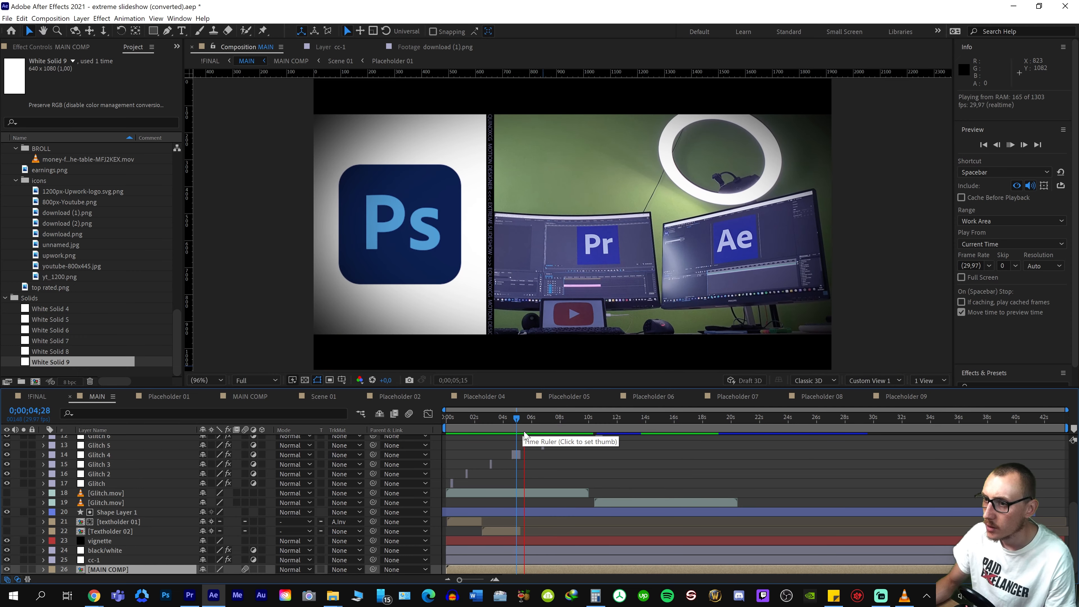
{"action": "left_click", "coordinate": [553, 422]}
{"action": "left_click", "coordinate": [557, 422]}
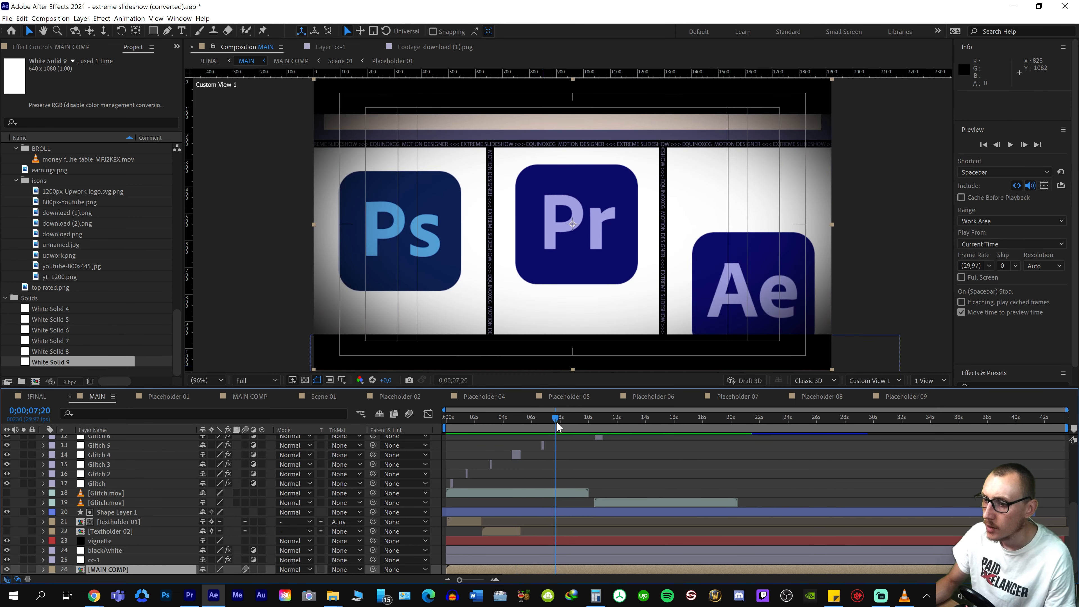
Go to 0;00;07;10 in MAIN and switch to VLC to examine the three-icon scene in the reference INTRO.mp4
{"action": "left_click", "coordinate": [551, 420]}
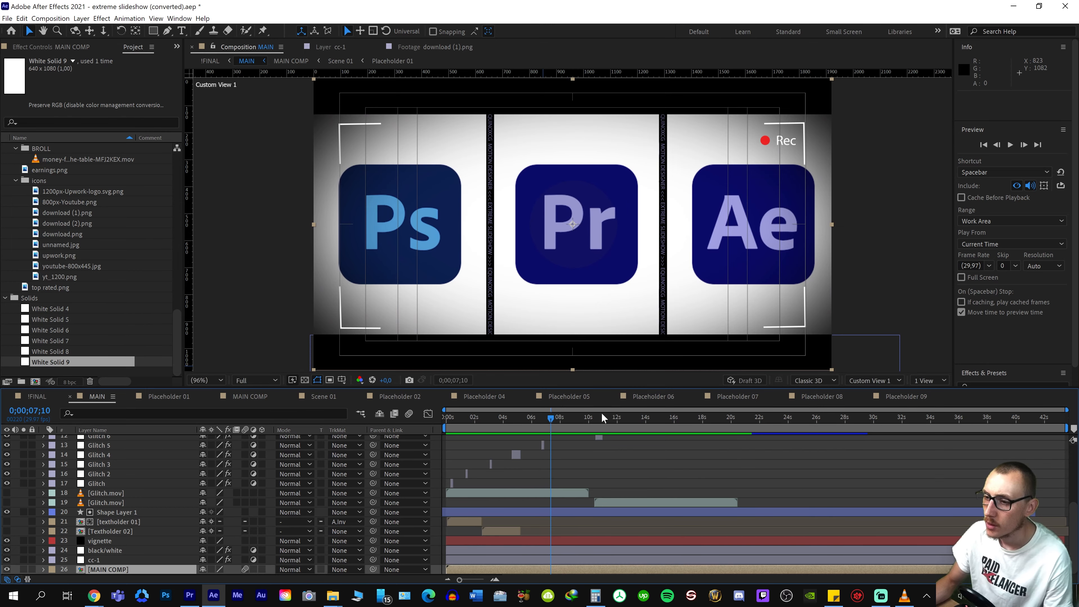
{"action": "key", "text": "alt+Tab"}
{"action": "key", "text": "alt+Tab"}
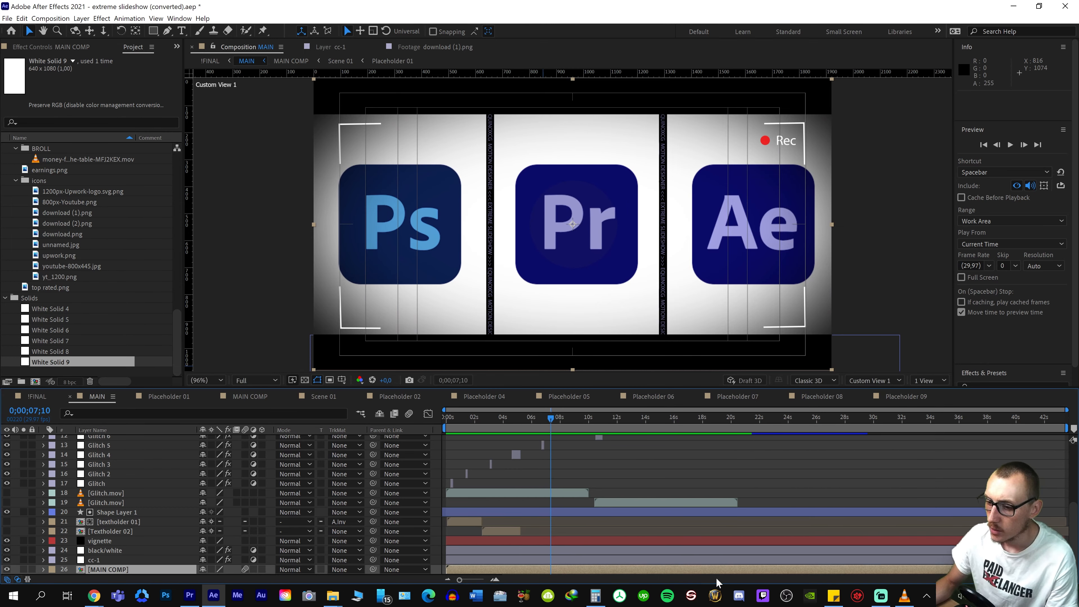
{"action": "key", "text": "alt+Tab"}
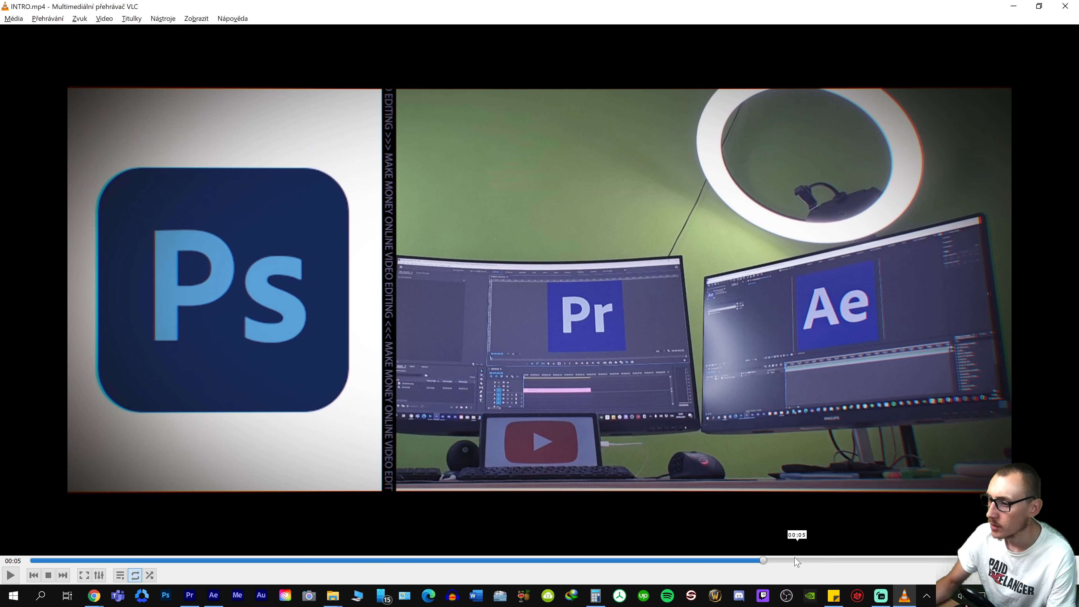
{"action": "left_click_drag", "start_coordinate": [801, 561], "coordinate": [939, 560]}
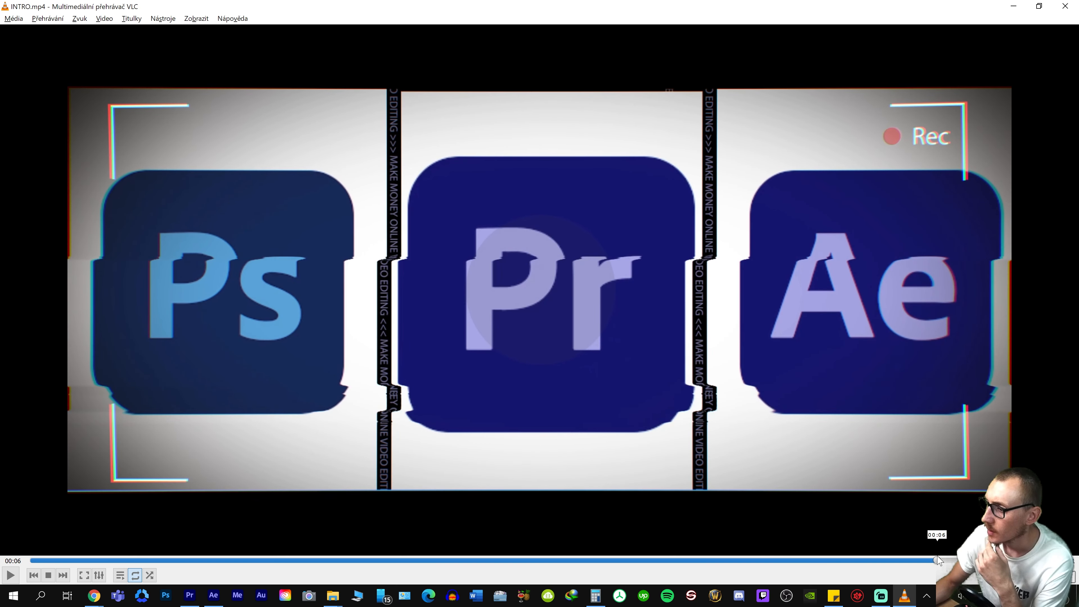
{"action": "left_click_drag", "start_coordinate": [930, 560], "coordinate": [874, 560]}
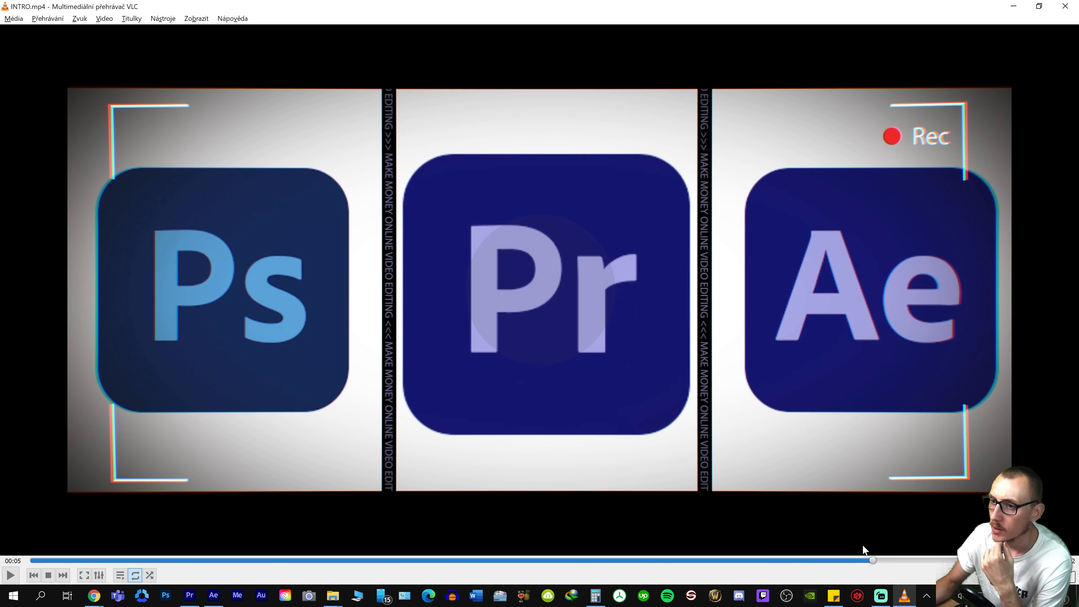
{"action": "left_click", "coordinate": [905, 561]}
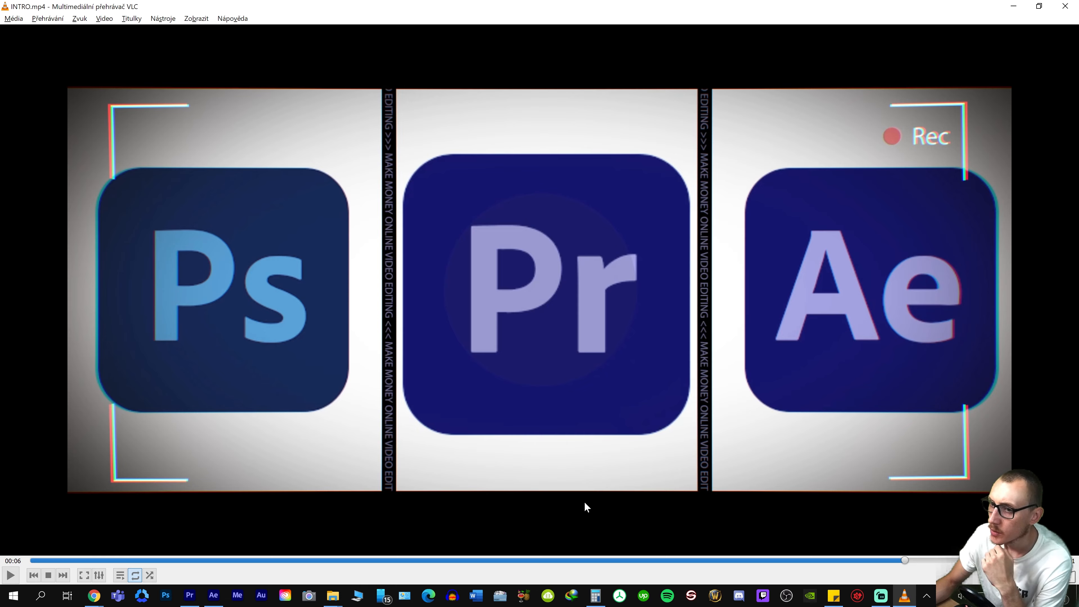
{"action": "left_click", "coordinate": [1014, 7]}
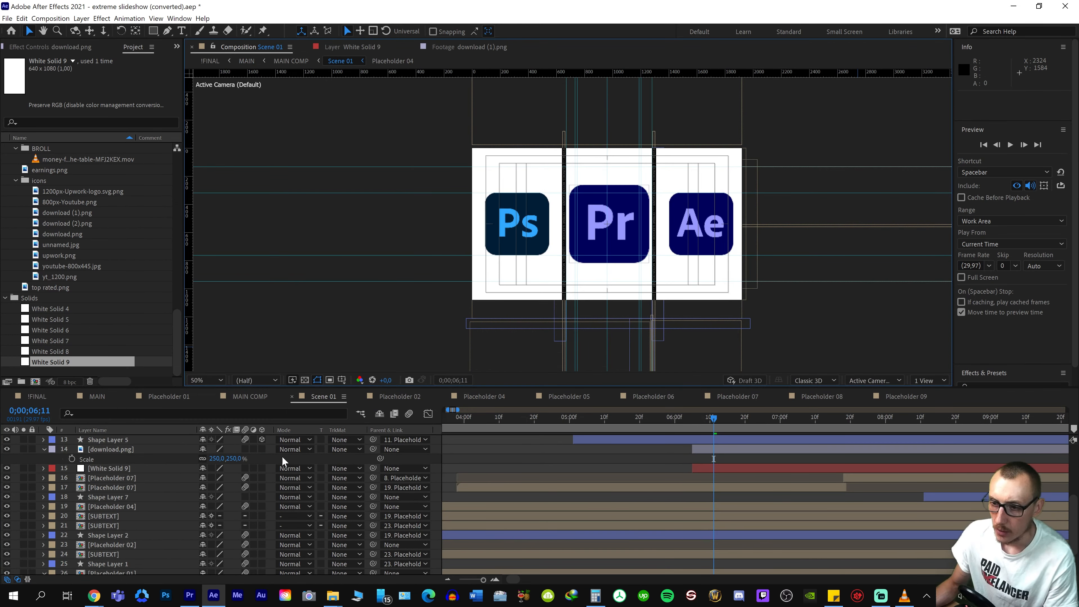
Preview the three-icon scene in MAIN from about 0;00;06;14 and go to 0;00;06;04 in the !FINAL composition
{"action": "left_click", "coordinate": [97, 396]}
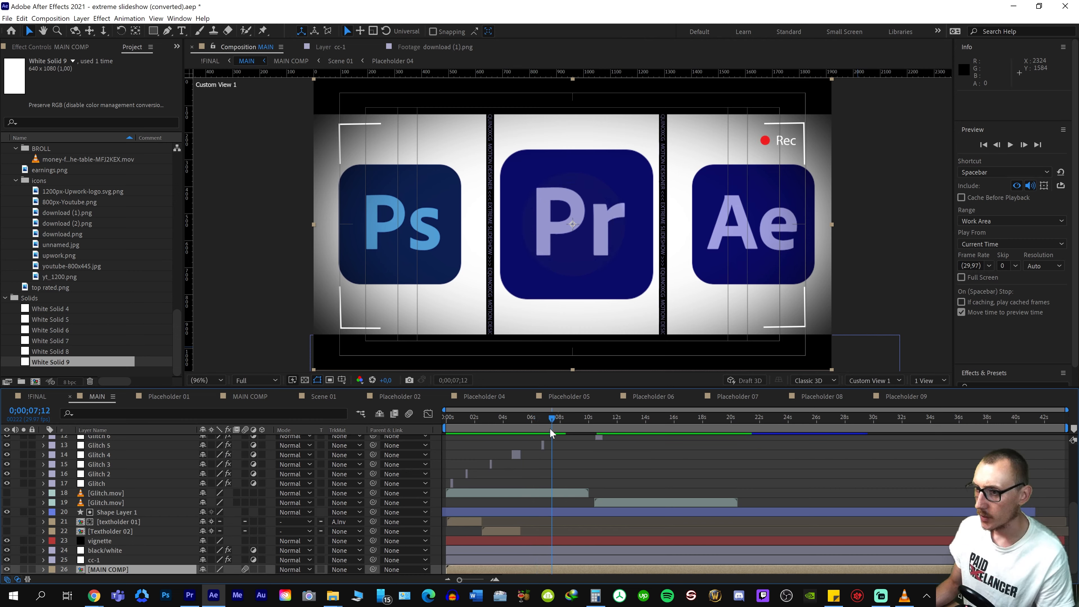
{"action": "left_click_drag", "start_coordinate": [550, 428], "coordinate": [546, 427]}
{"action": "key", "text": "space"}
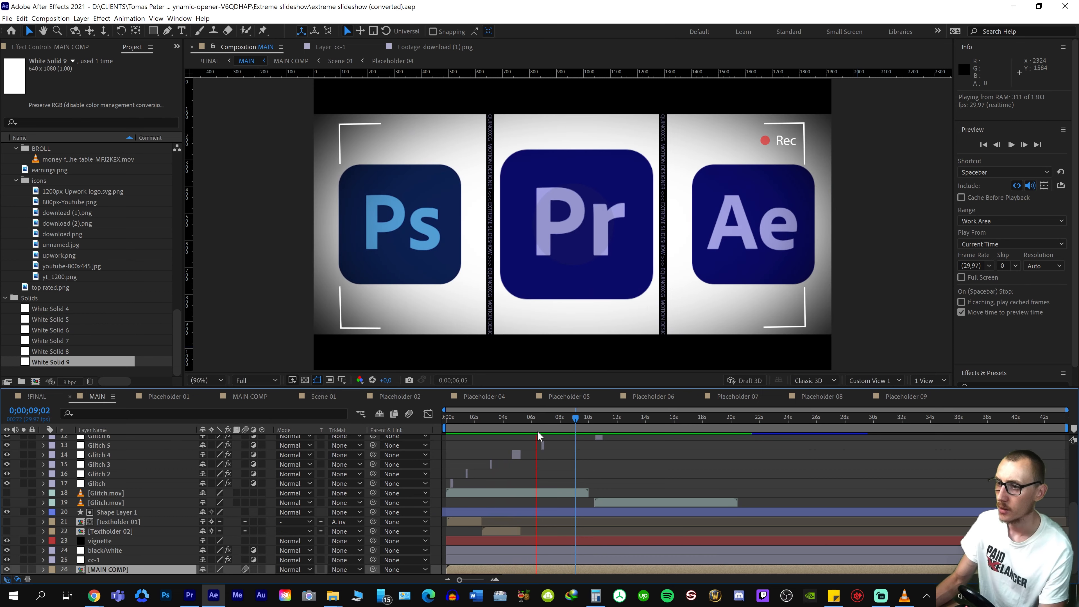
{"action": "key", "text": "space"}
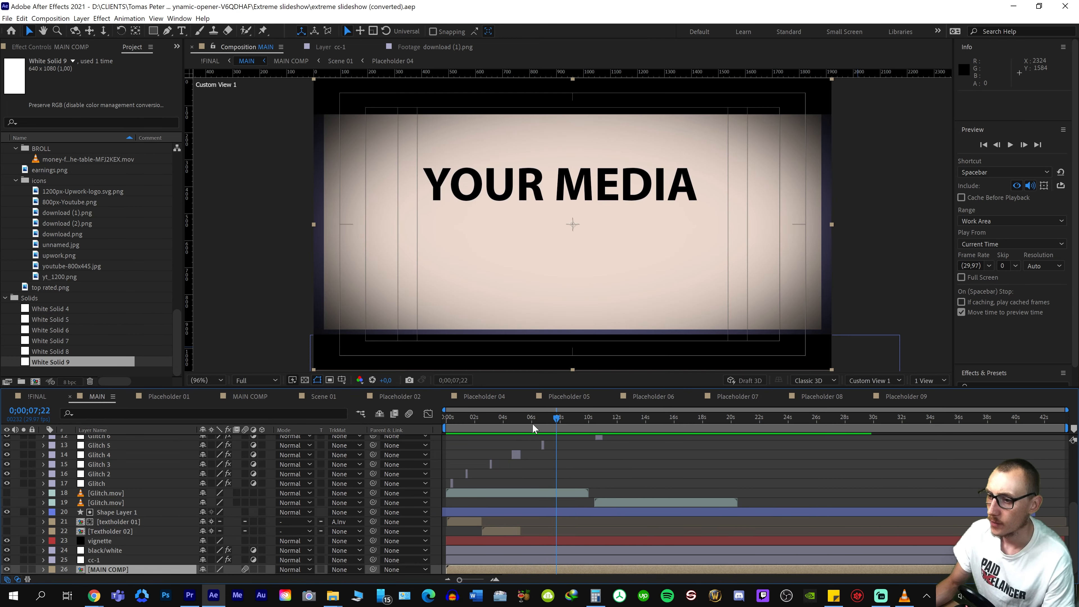
{"action": "left_click_drag", "start_coordinate": [558, 420], "coordinate": [538, 426]}
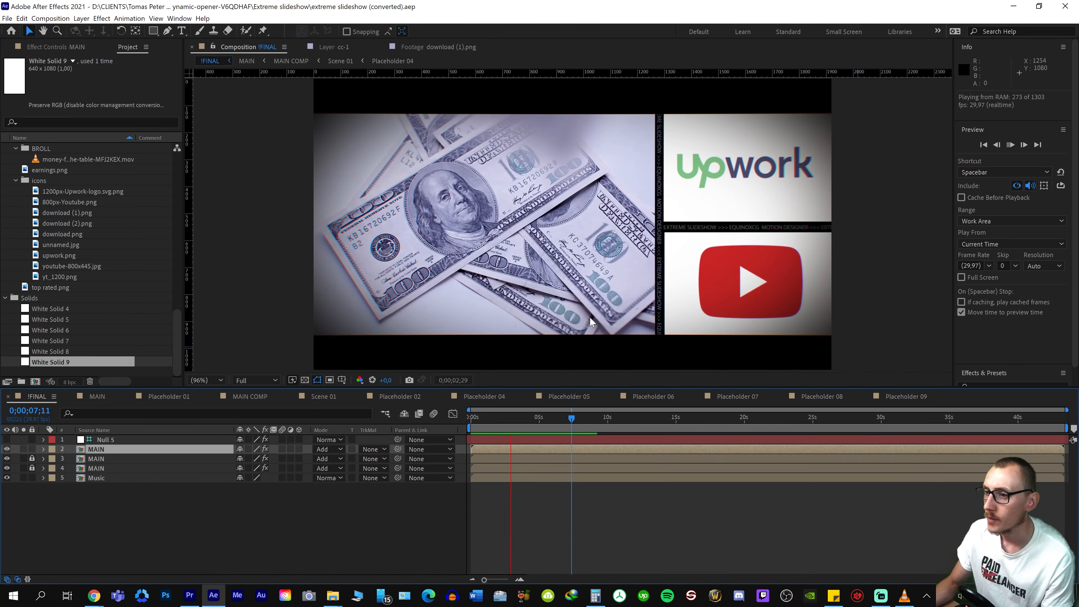
{"action": "key", "text": "space"}
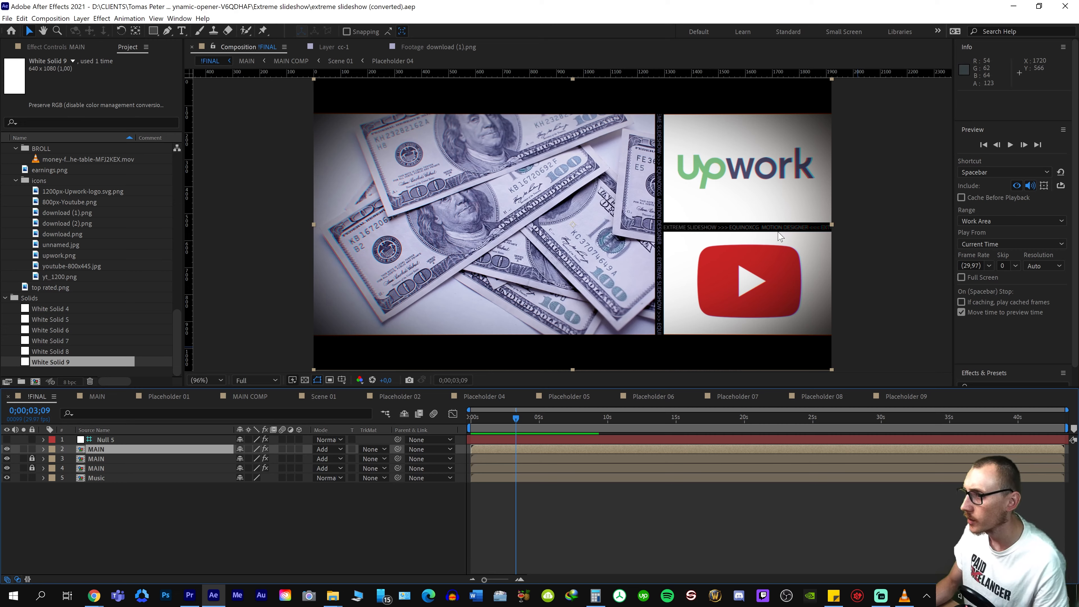
{"action": "mouse_move", "coordinate": [554, 419]}
{"action": "left_mouse_down"}
{"action": "mouse_move", "coordinate": [595, 410]}
{"action": "mouse_move", "coordinate": [554, 414]}
{"action": "left_mouse_up"}
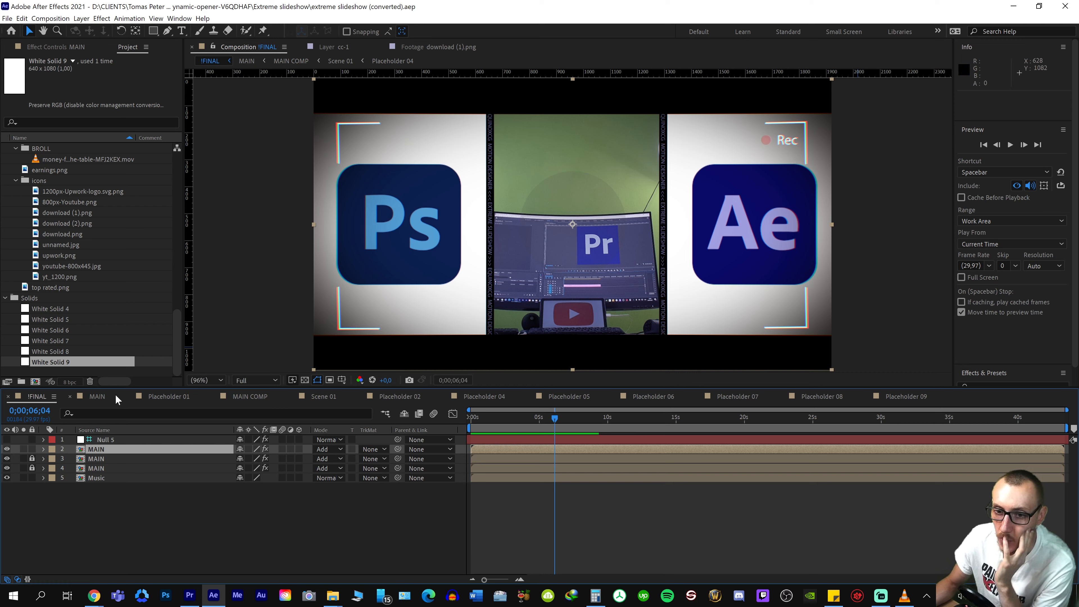
Open the SUBTEXT composition used for the panel dividers, select its text layer and go to 0;00;02;00
{"action": "left_click", "coordinate": [94, 397]}
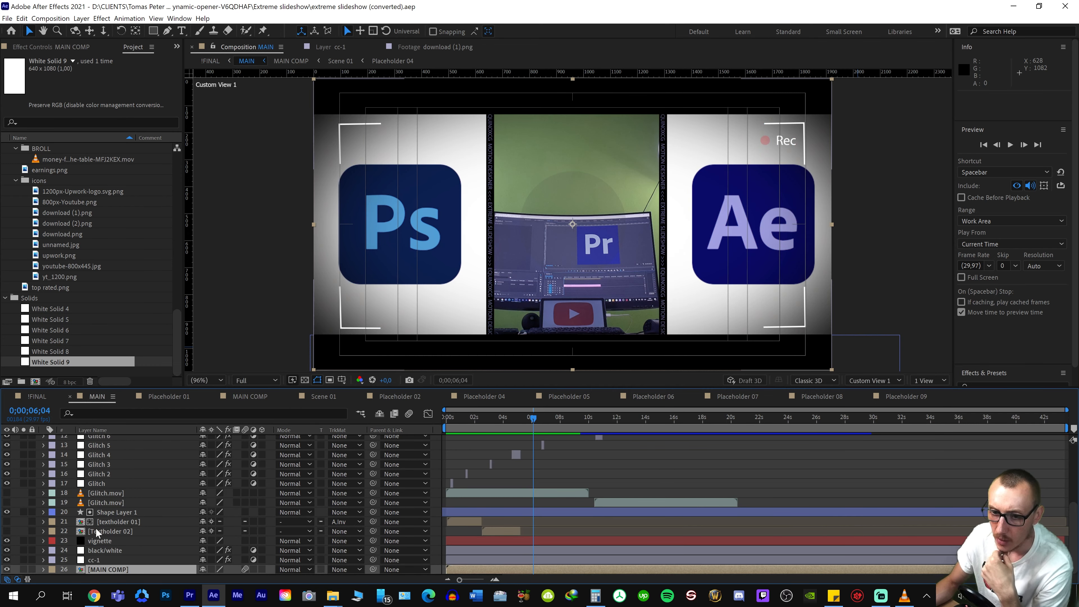
{"action": "scroll", "coordinate": [98, 531], "scroll_direction": "up", "scroll_amount": 5}
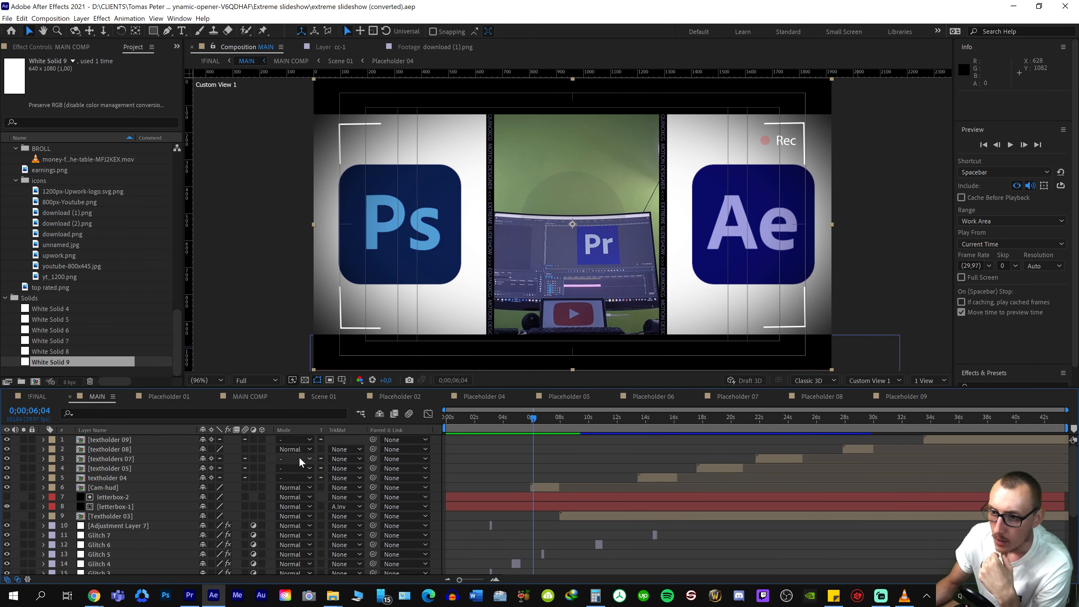
{"action": "scroll", "coordinate": [146, 526], "scroll_direction": "down", "scroll_amount": 5}
{"action": "double_click", "coordinate": [145, 527]}
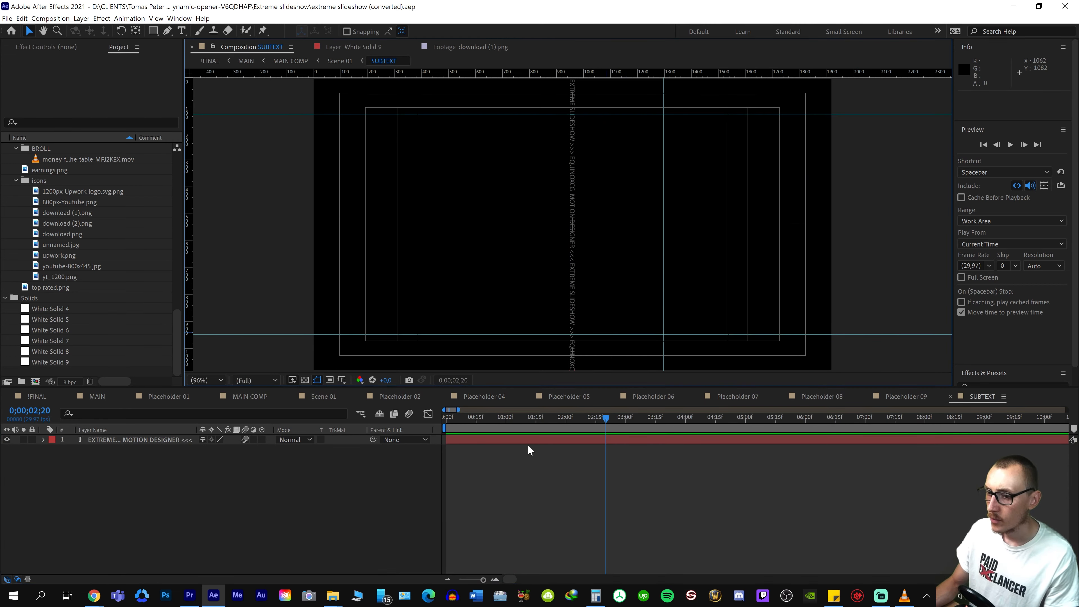
{"action": "left_click", "coordinate": [225, 440]}
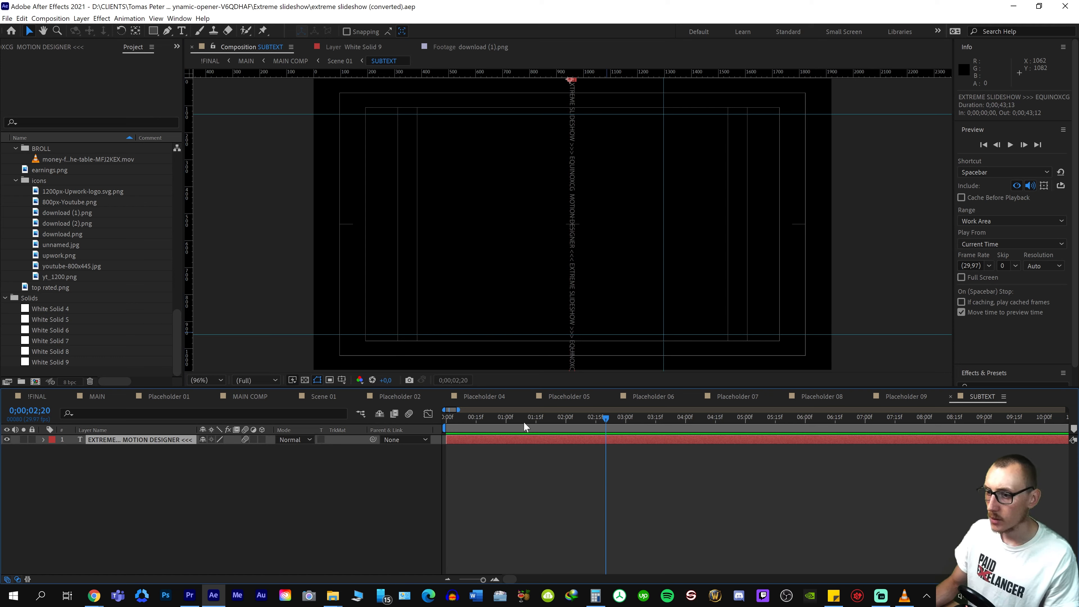
{"action": "left_click_drag", "start_coordinate": [490, 421], "coordinate": [566, 419]}
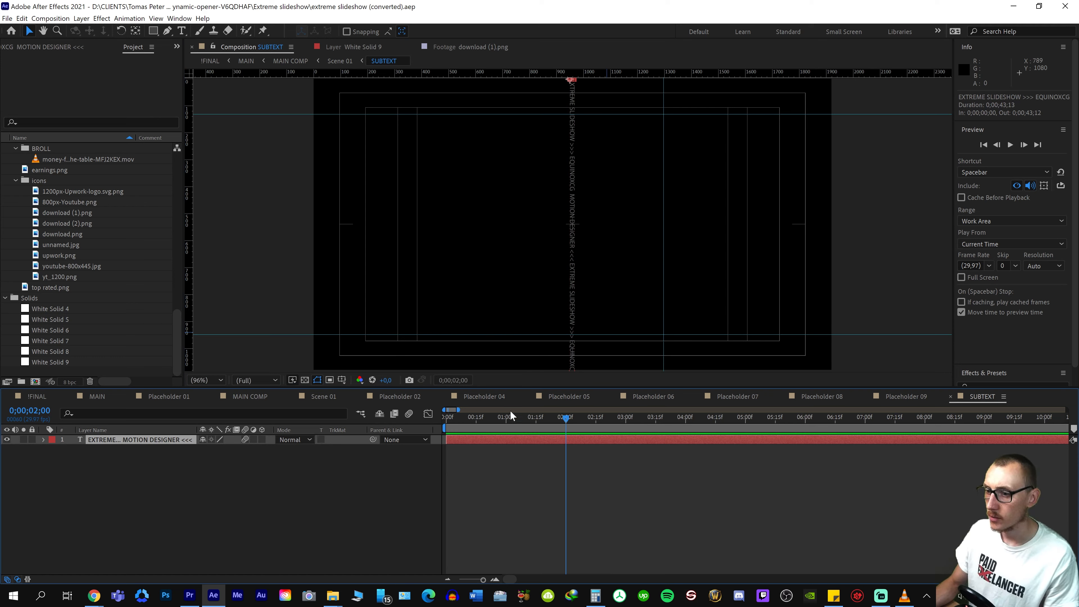
Check the divider wording in INTRO.mp4 and replace the SUBTEXT text with repeated "MAKE MONEY ONLINE VIDEO EDITING" separated by >>> and <<<
{"action": "double_click", "coordinate": [566, 348]}
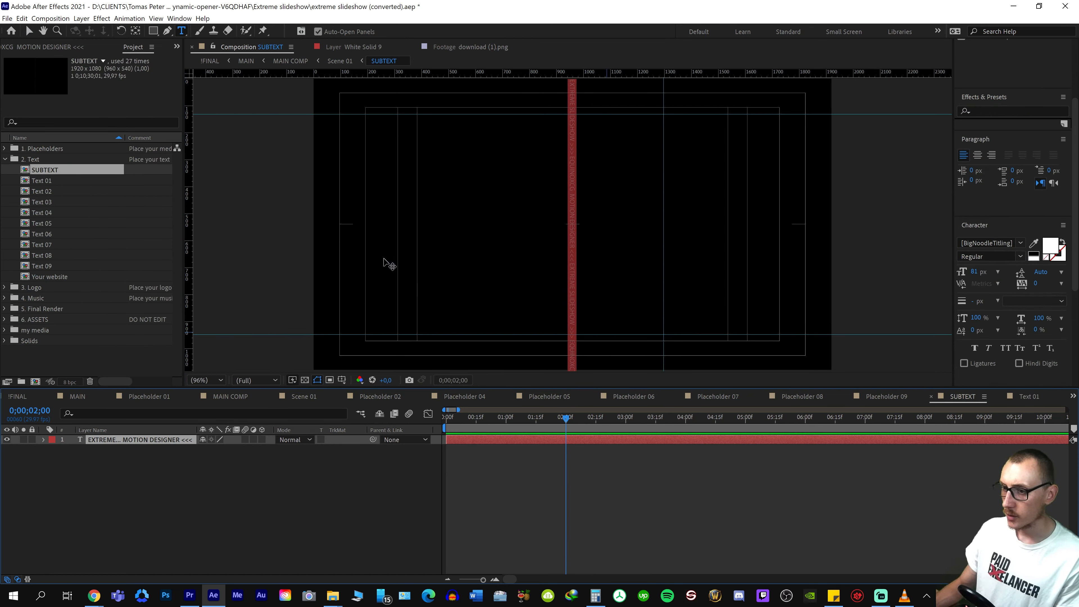
{"action": "left_click", "coordinate": [573, 224]}
{"action": "key", "text": "ctrl+a"}
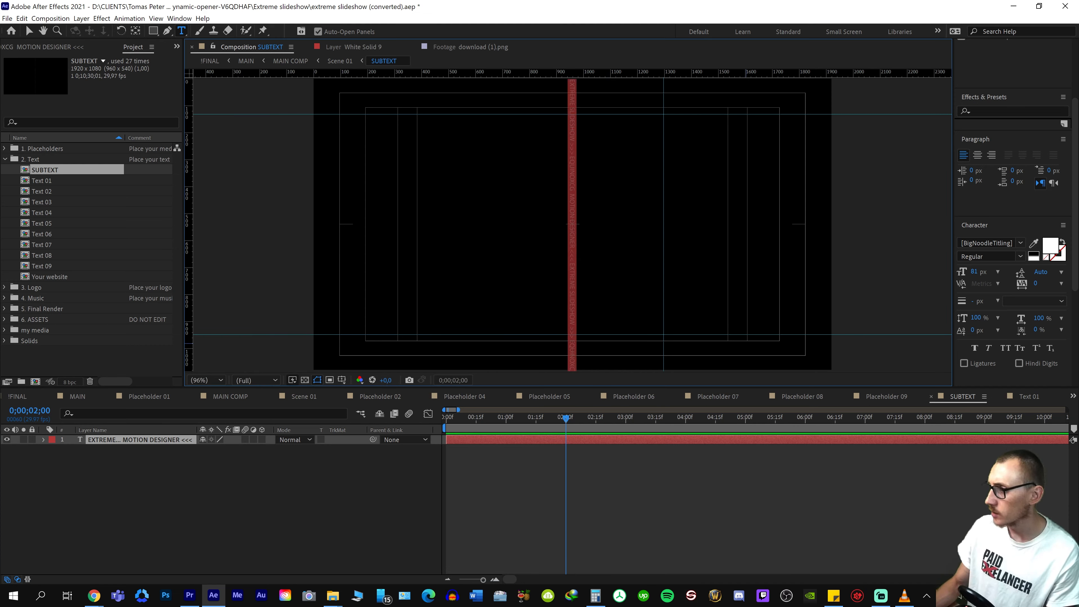
{"action": "left_click", "coordinate": [1000, 397]}
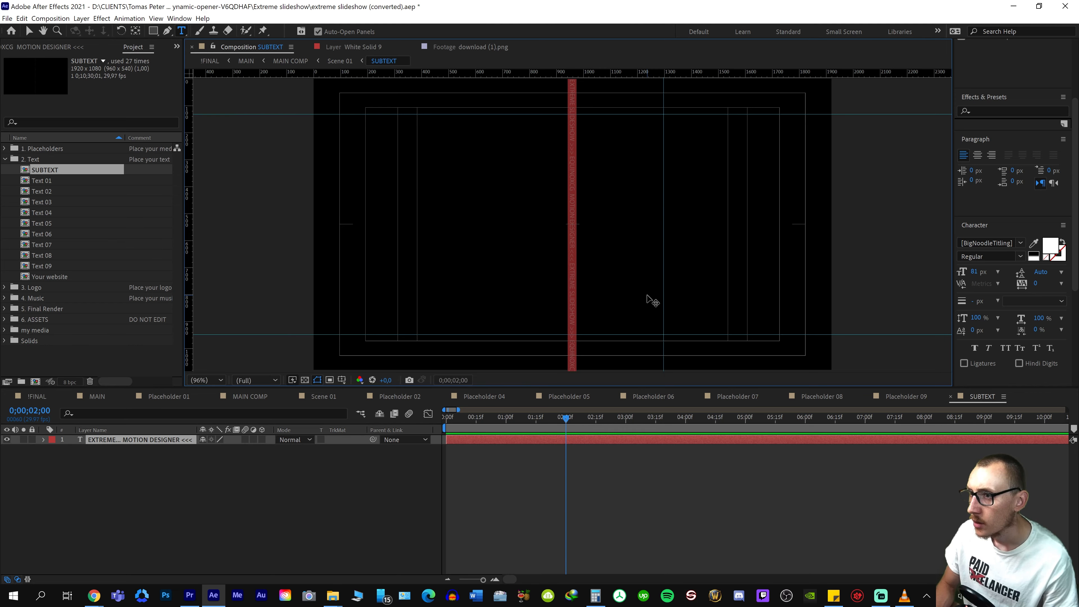
{"action": "key", "text": "alt+Tab"}
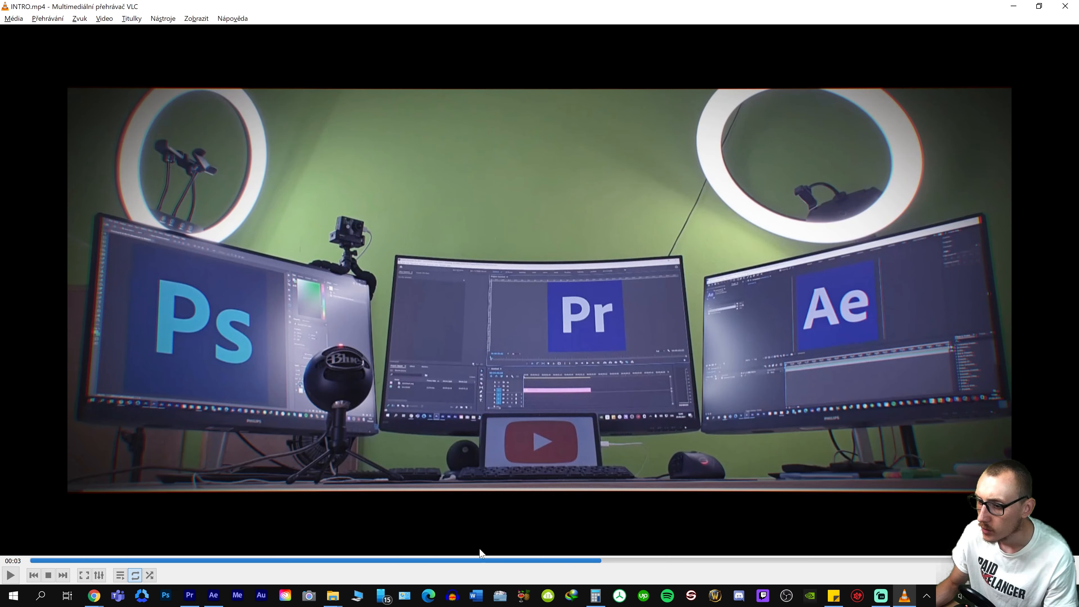
{"action": "left_click", "coordinate": [474, 561]}
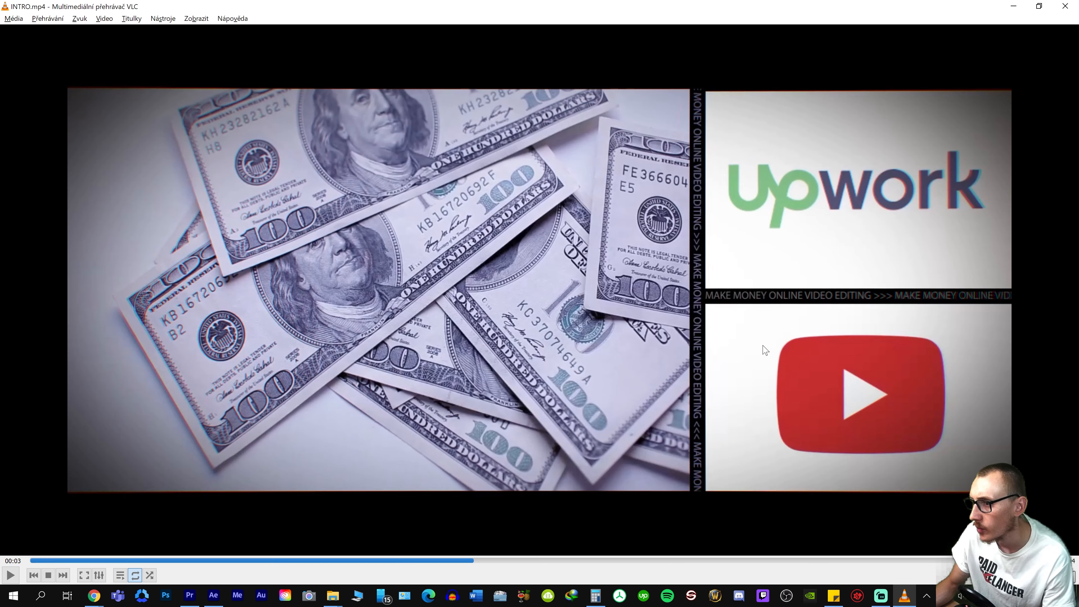
{"action": "key", "text": "alt+Tab"}
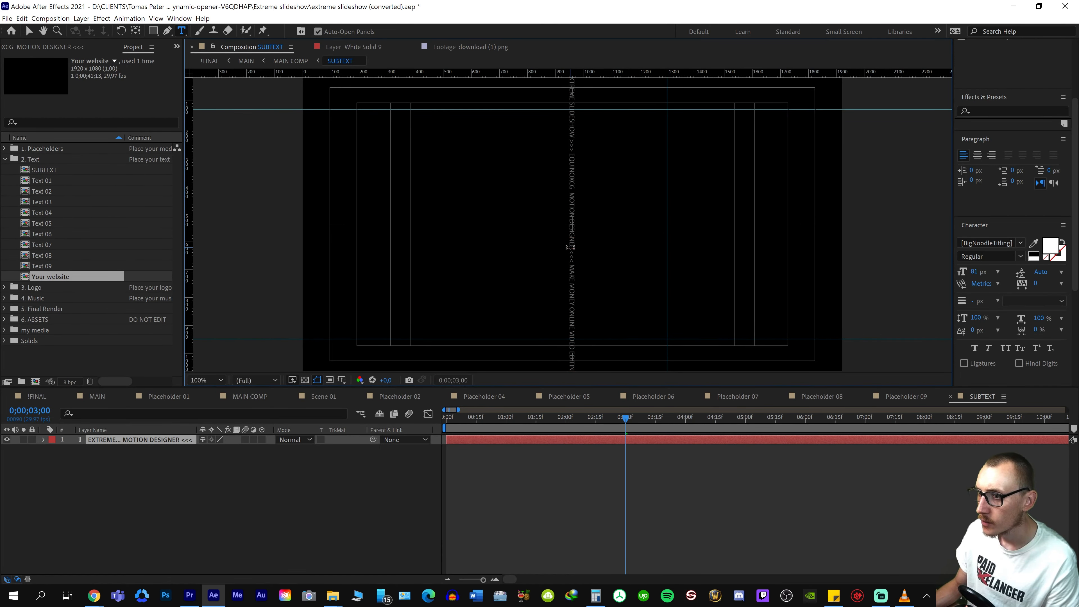
{"action": "left_click_drag", "start_coordinate": [570, 247], "coordinate": [579, 195]}
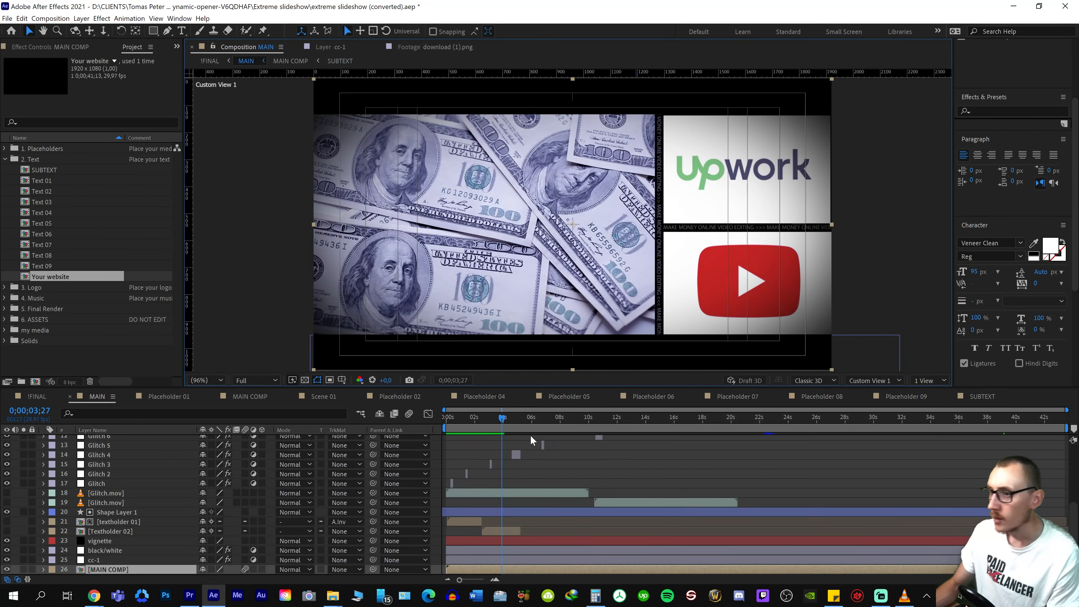
Preview the MAIN composition from 0;00;03;27 to 0;00;06;05 with the new divider text
{"action": "key", "text": "space"}
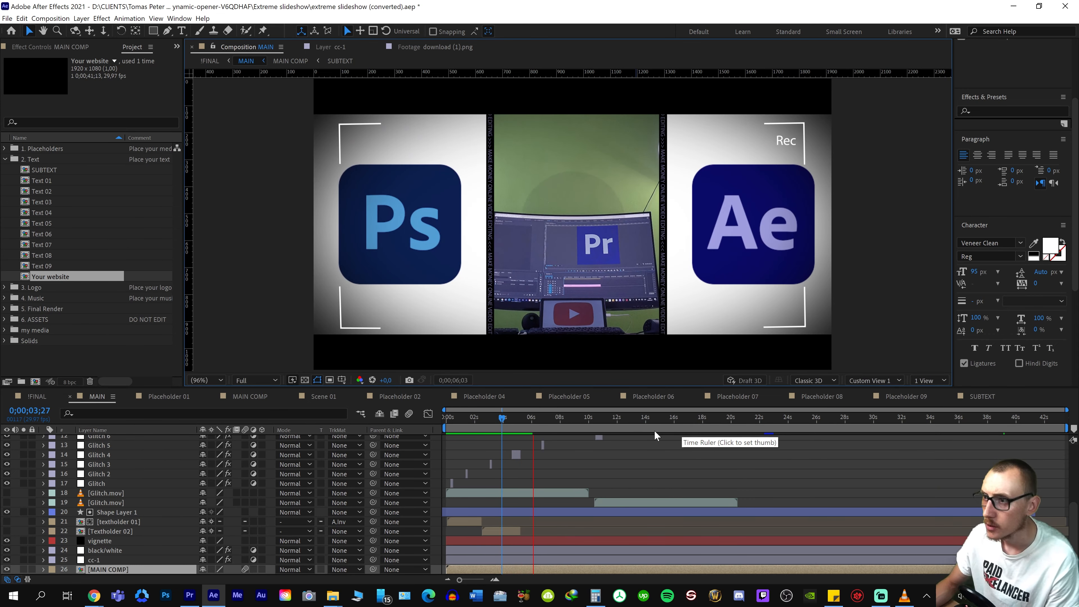
{"action": "key", "text": "space"}
{"action": "left_click", "coordinate": [861, 245]}
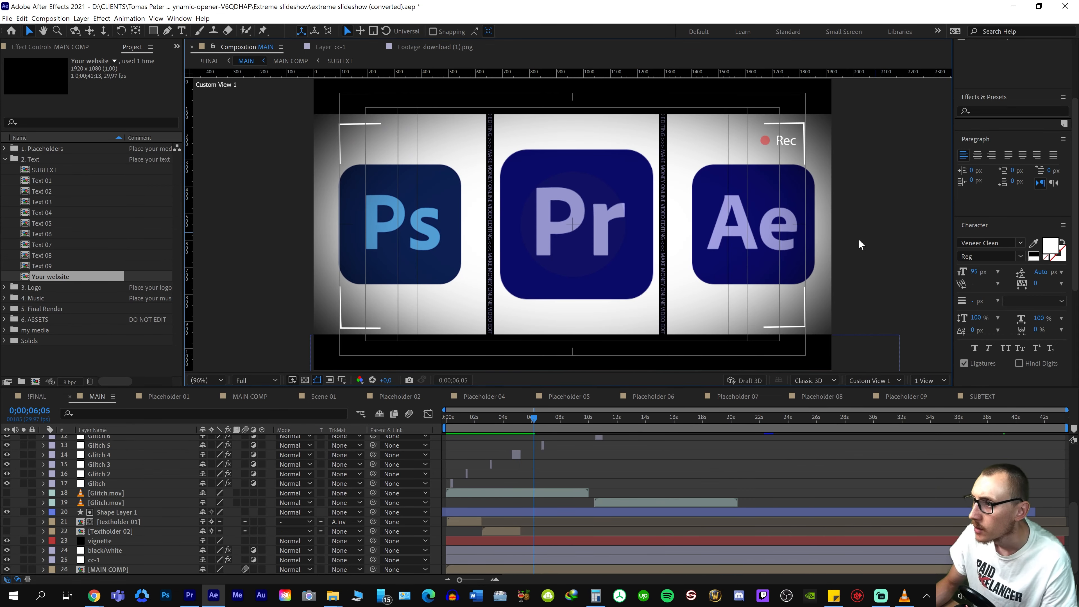
Examine the divider text between the icon panels close up in MAIN and preview !FINAL from 0;00;04;27
{"action": "key", "text": ";"}
{"action": "scroll", "coordinate": [462, 216], "scroll_direction": "up", "scroll_amount": 3}
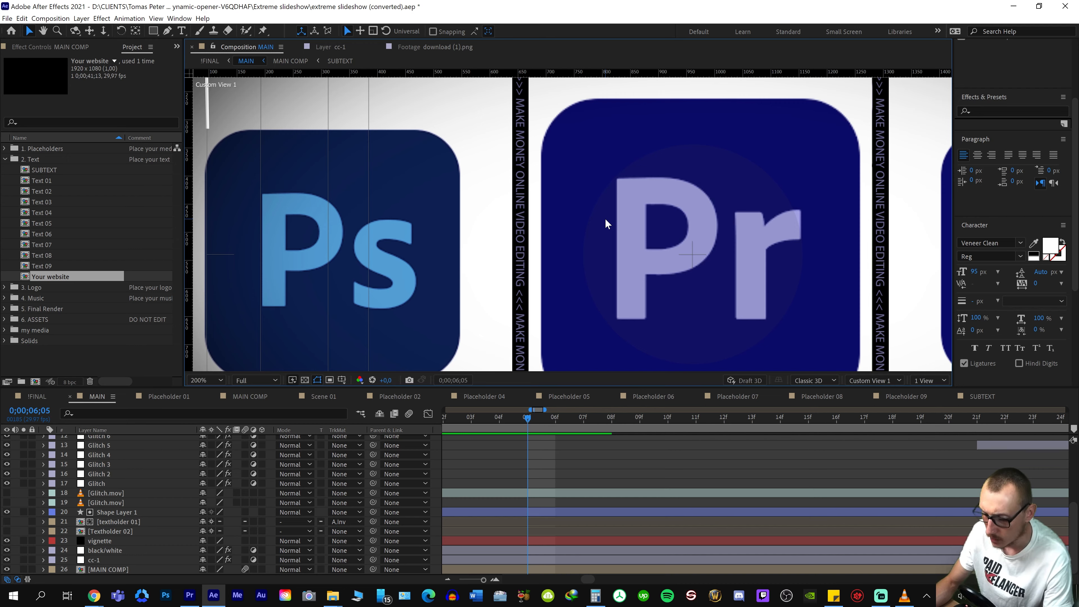
{"action": "key", "text": "space"}
{"action": "left_click_drag", "start_coordinate": [519, 270], "coordinate": [545, 174]}
{"action": "left_click_drag", "start_coordinate": [475, 326], "coordinate": [465, 244]}
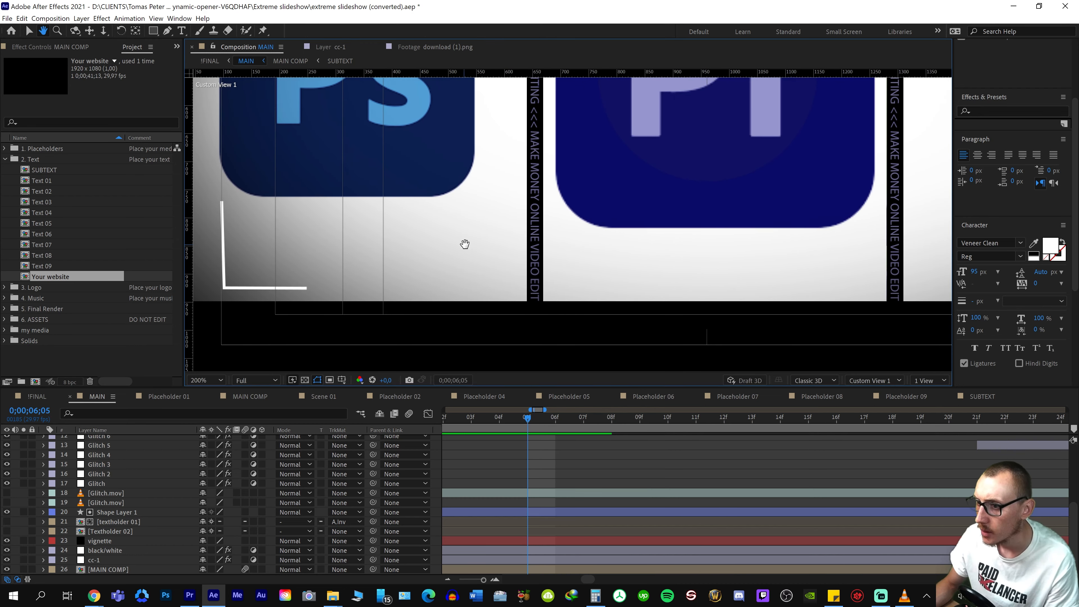
{"action": "left_click_drag", "start_coordinate": [782, 148], "coordinate": [694, 248]}
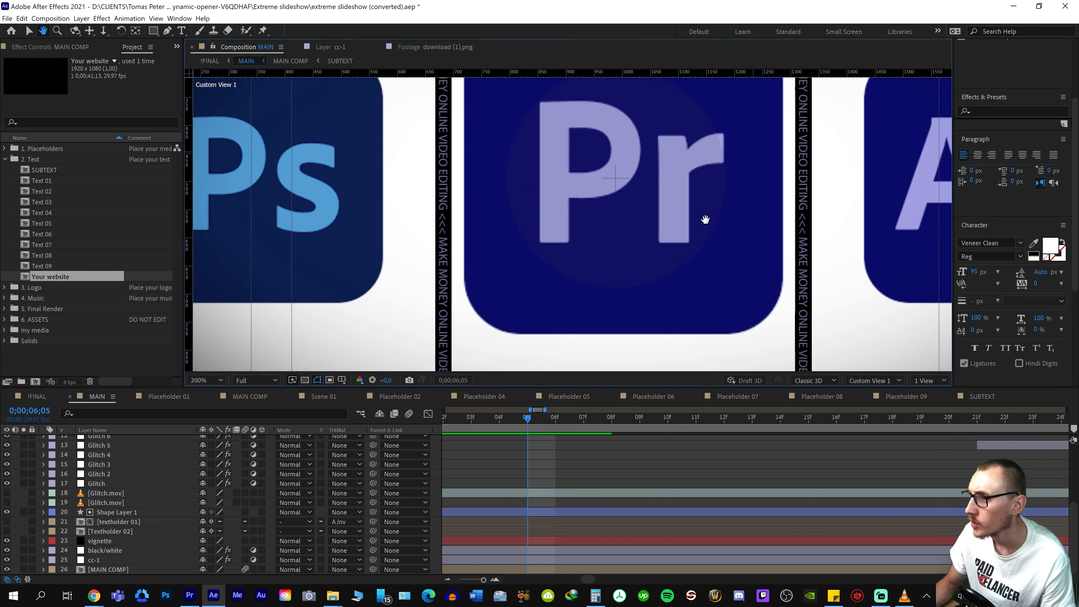
{"action": "left_click_drag", "start_coordinate": [771, 154], "coordinate": [701, 275]}
{"action": "left_click_drag", "start_coordinate": [616, 108], "coordinate": [589, 212]}
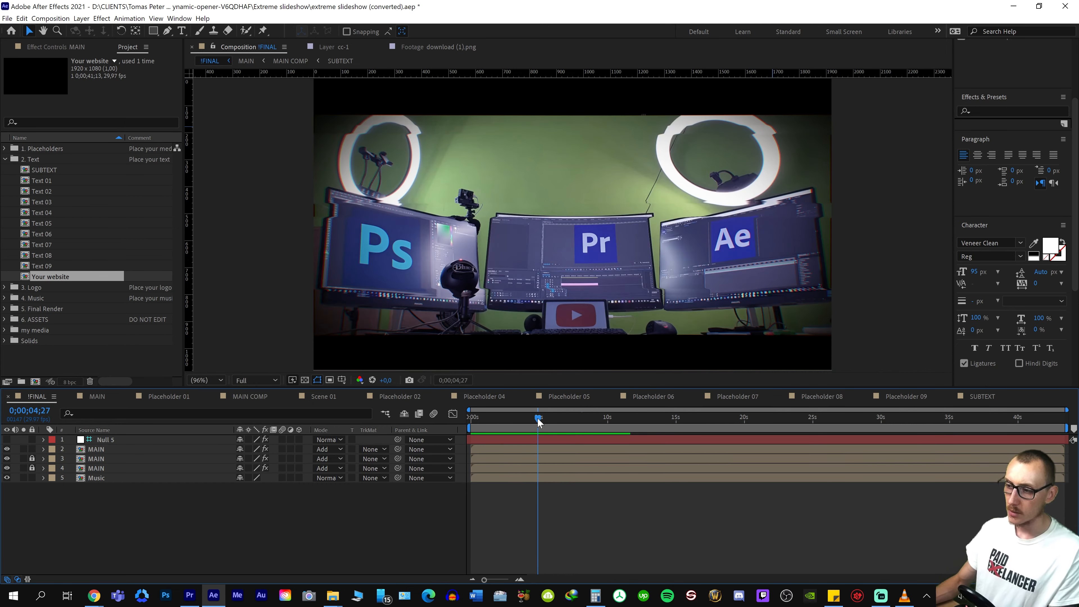
{"action": "key", "text": "space"}
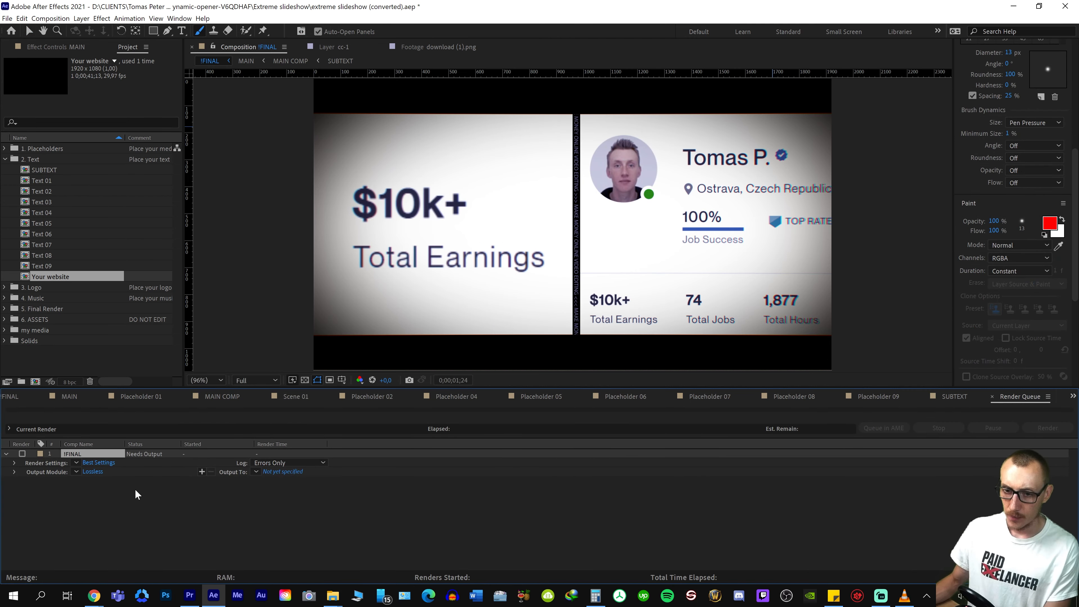
Set the queued !FINAL render's output to "How to make intro using envato template.avi" in the Drafts folder
{"action": "left_click", "coordinate": [267, 474]}
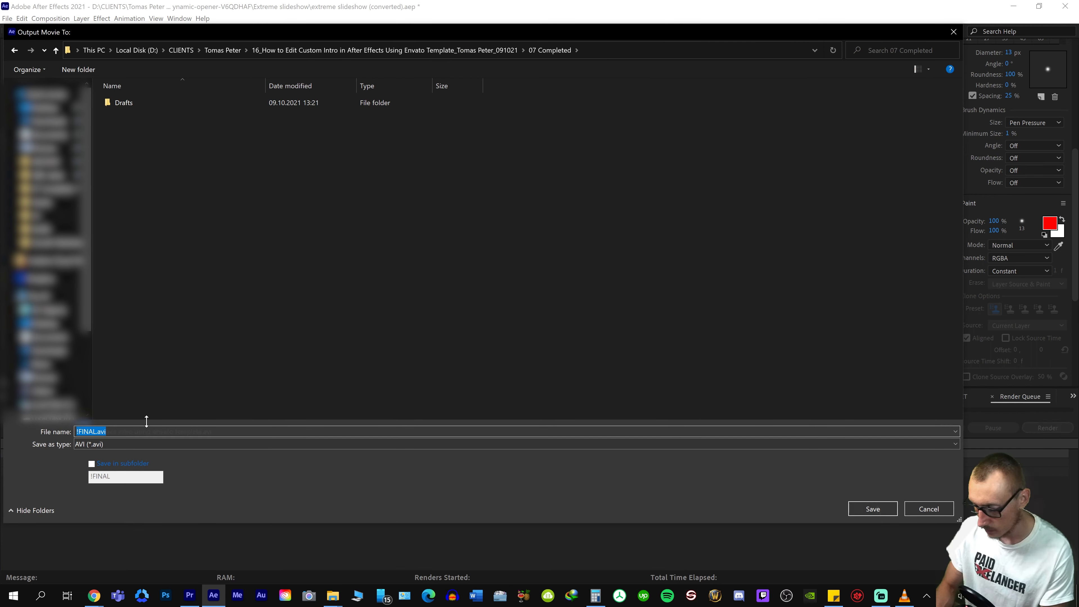
{"action": "type", "text": "How to make intro using envato template"}
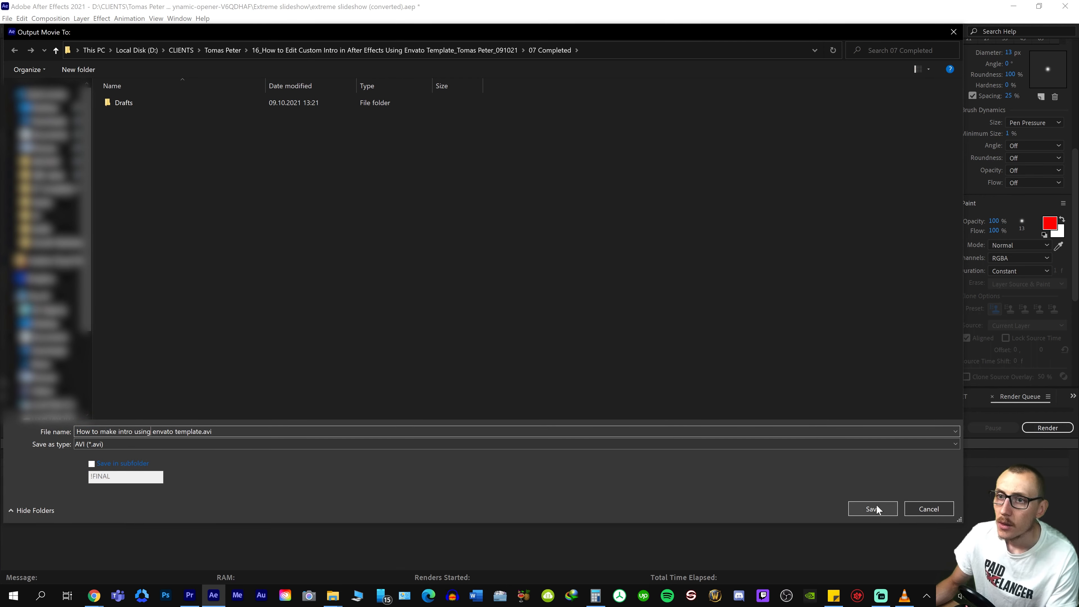
{"action": "double_click", "coordinate": [155, 107]}
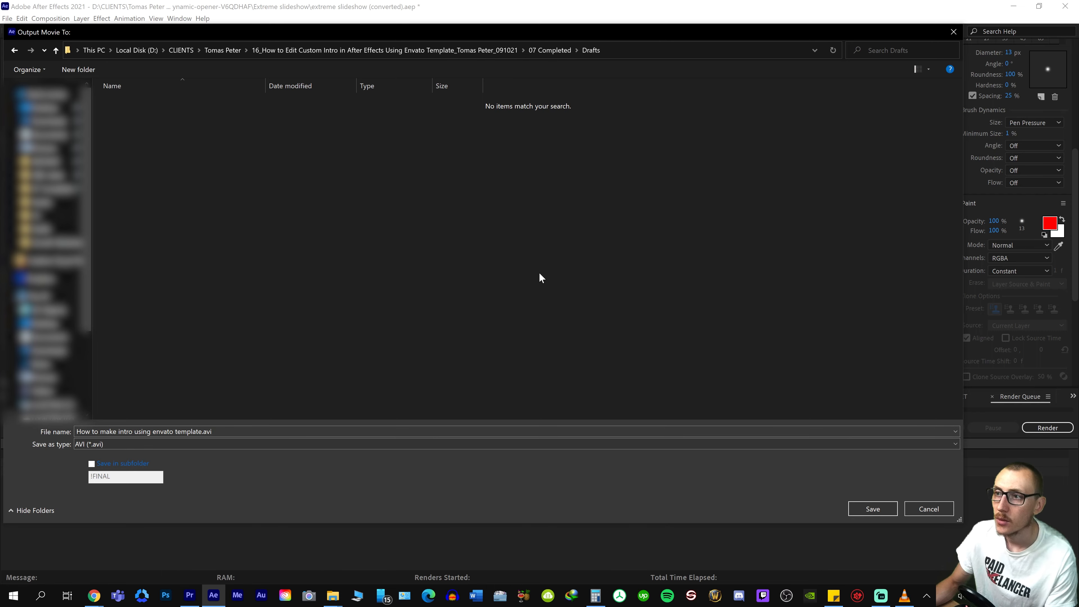
{"action": "left_click", "coordinate": [873, 509]}
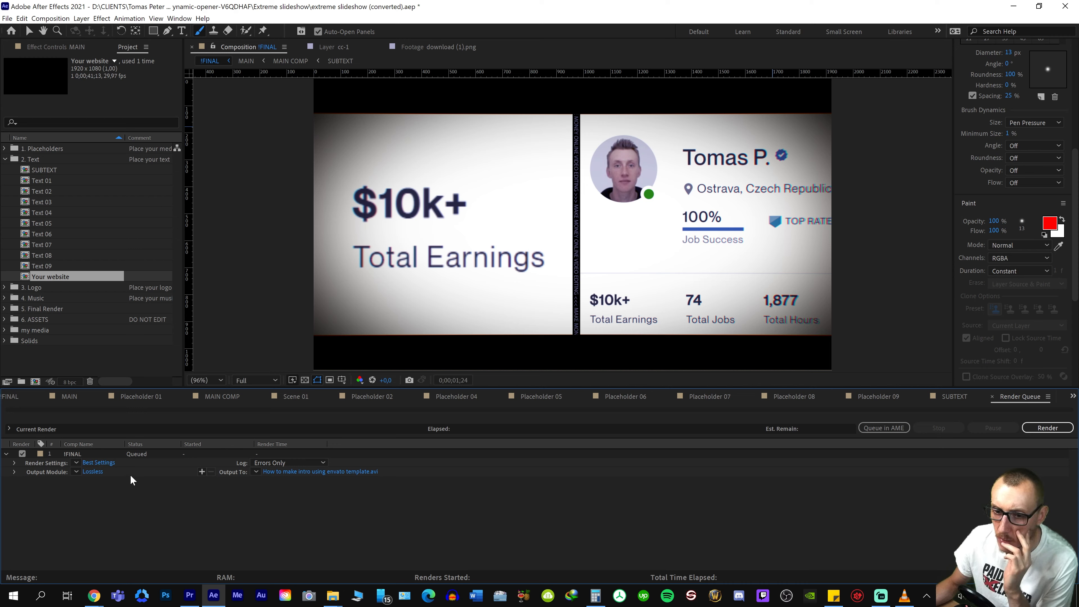
Check the render settings, queue !FINAL in Adobe Media Encoder as H.264 with Match Source - High bitrate, and start encoding
{"action": "left_click", "coordinate": [114, 463]}
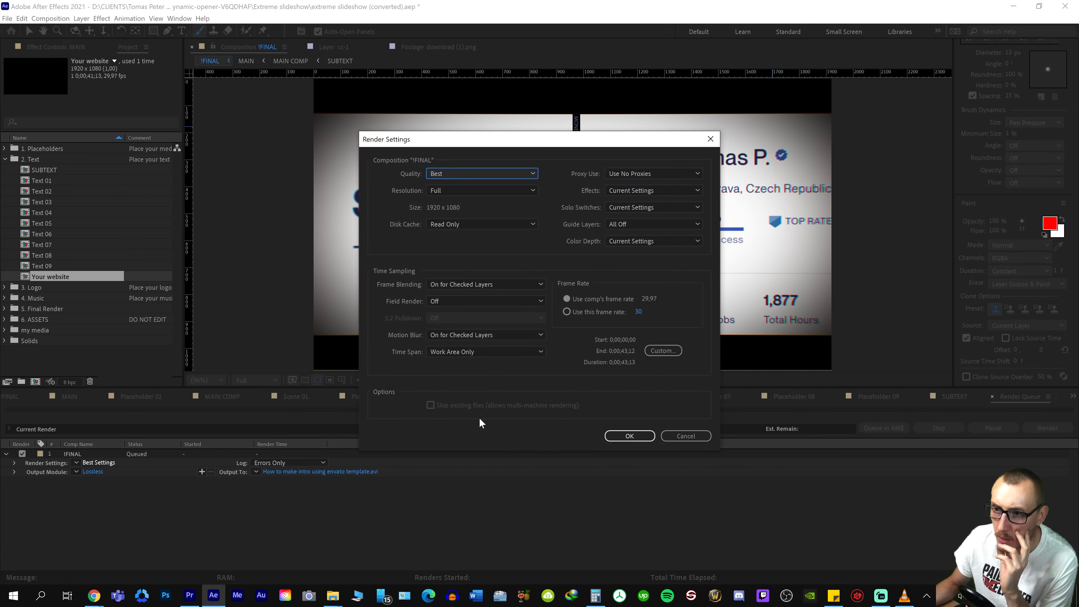
{"action": "left_click", "coordinate": [711, 139]}
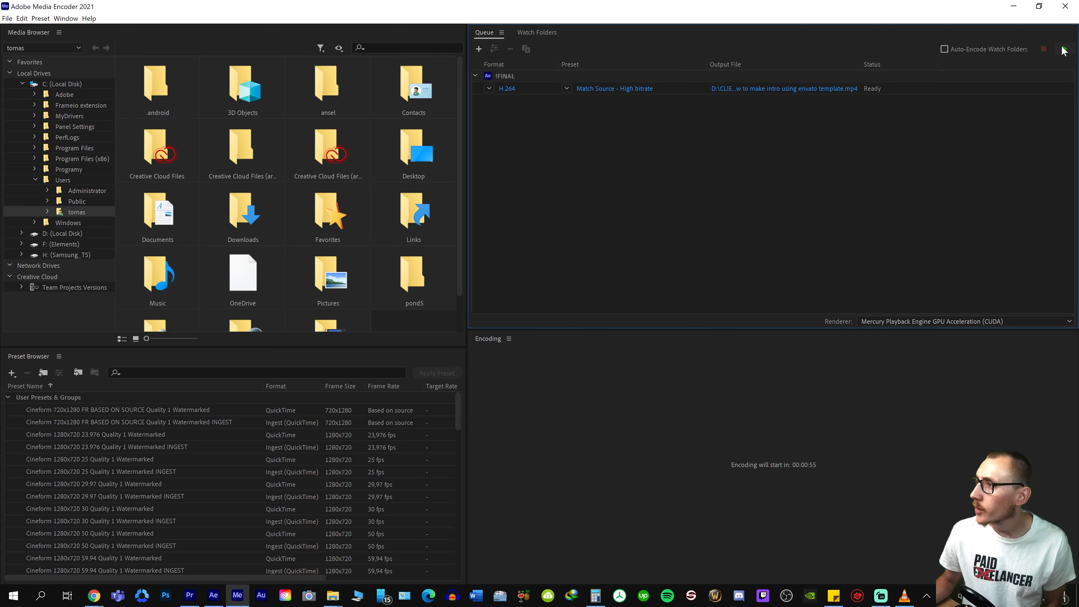
{"action": "left_click", "coordinate": [1064, 49]}
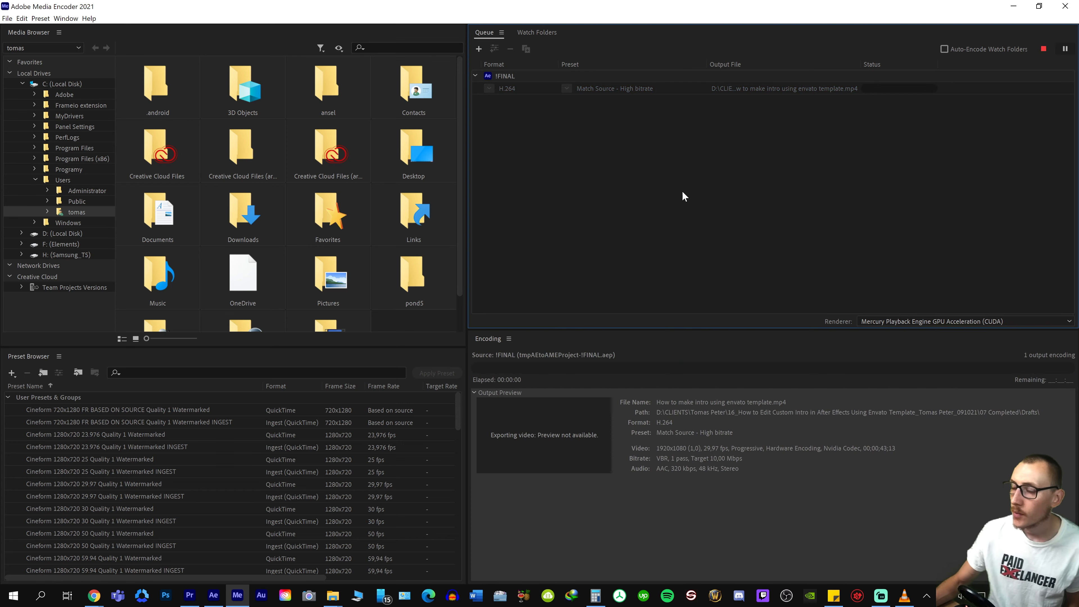
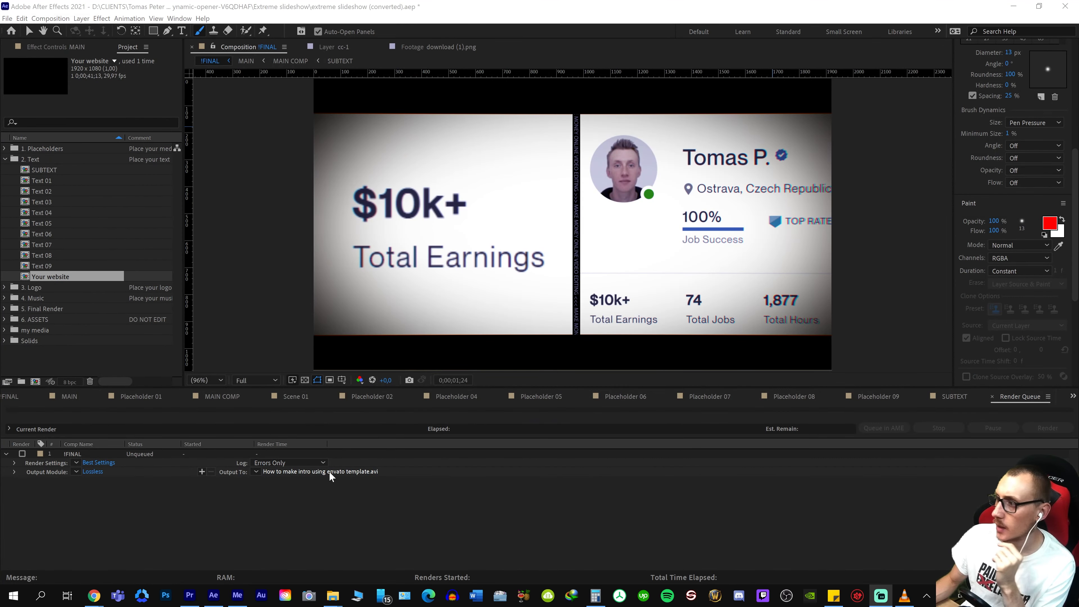
Switch to Media Encoder, open the finished !FINAL render from the Drafts folder and review it in VLC up to the closing logo
{"action": "left_click", "coordinate": [231, 605]}
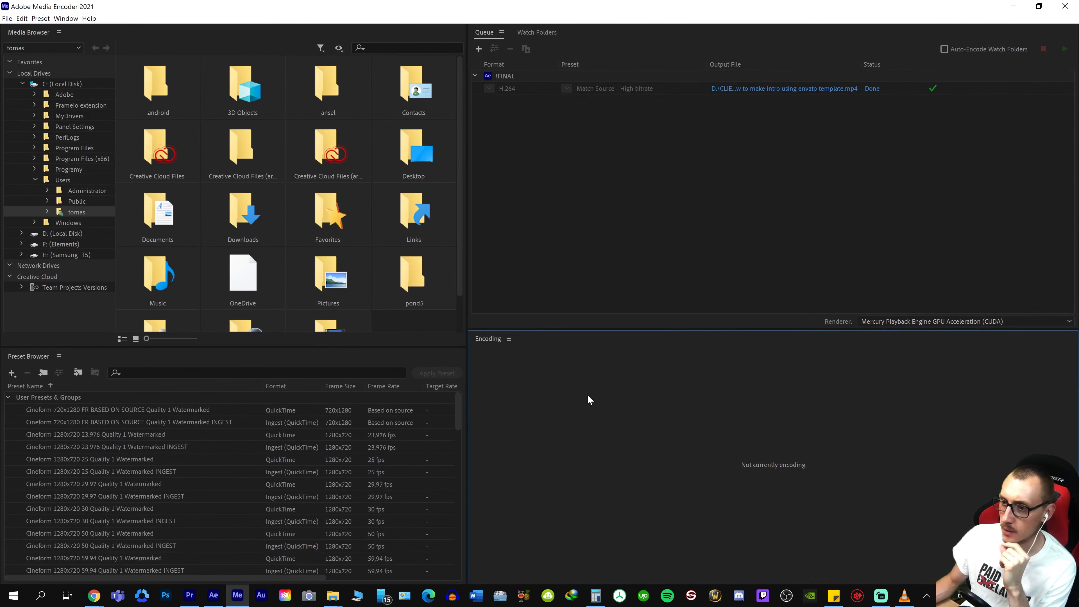
{"action": "left_click", "coordinate": [820, 90]}
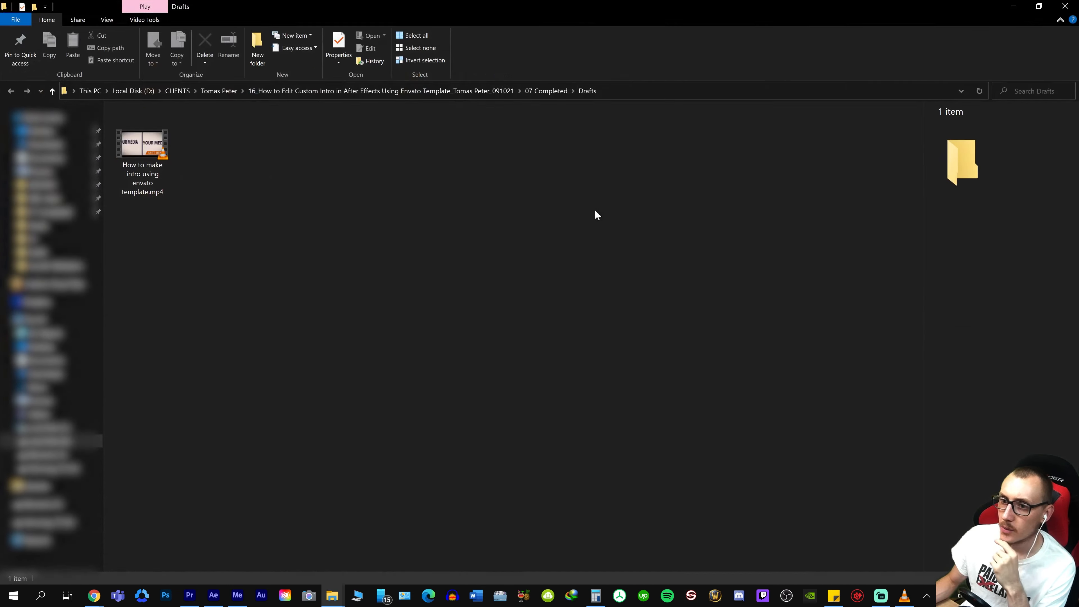
{"action": "left_click", "coordinate": [157, 142]}
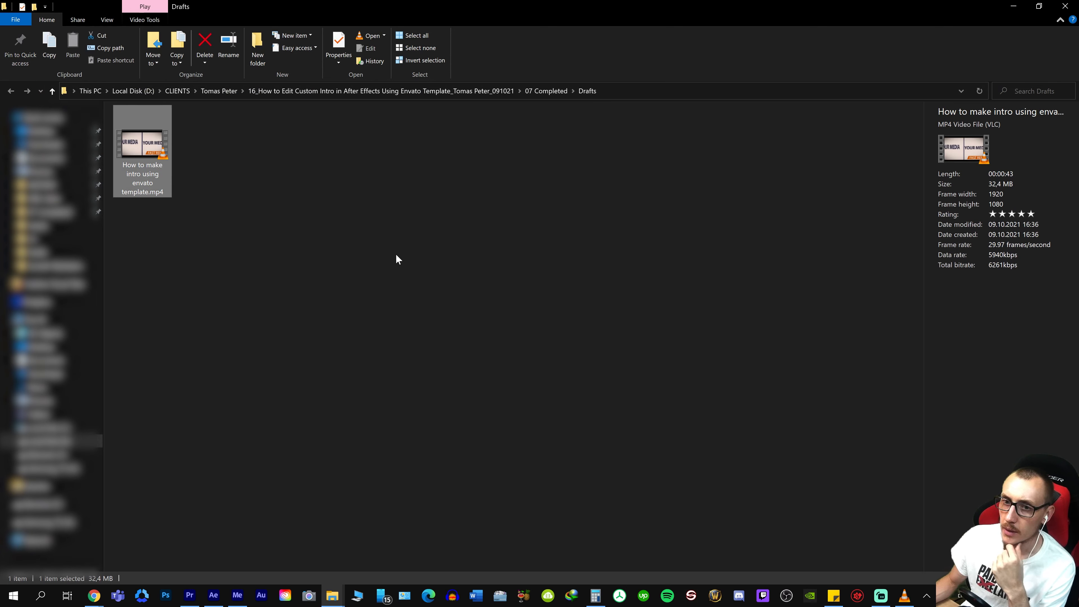
{"action": "double_click", "coordinate": [146, 145]}
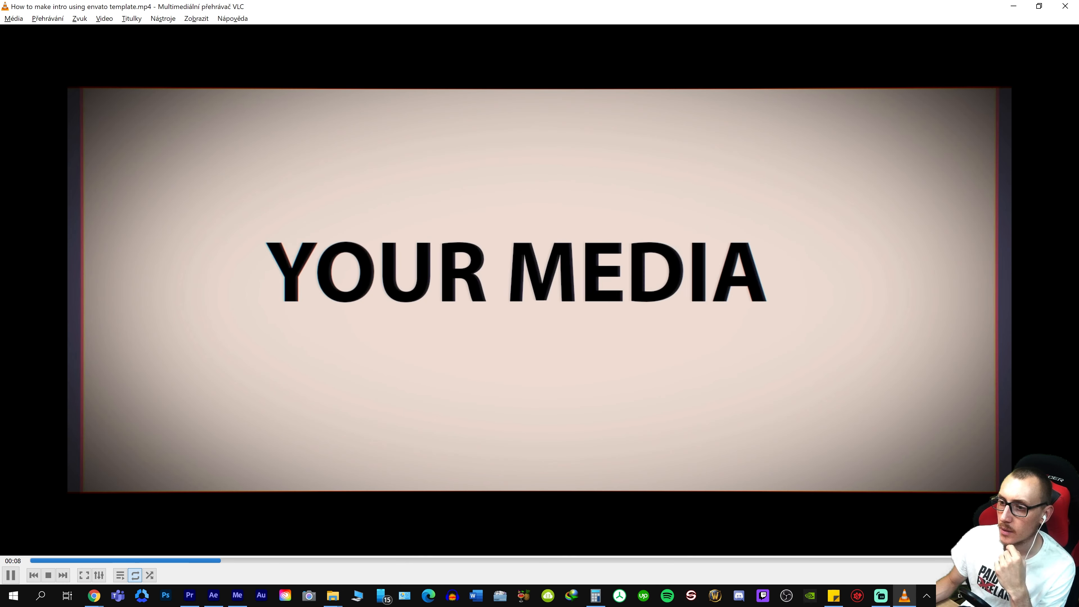
{"action": "key", "text": "space"}
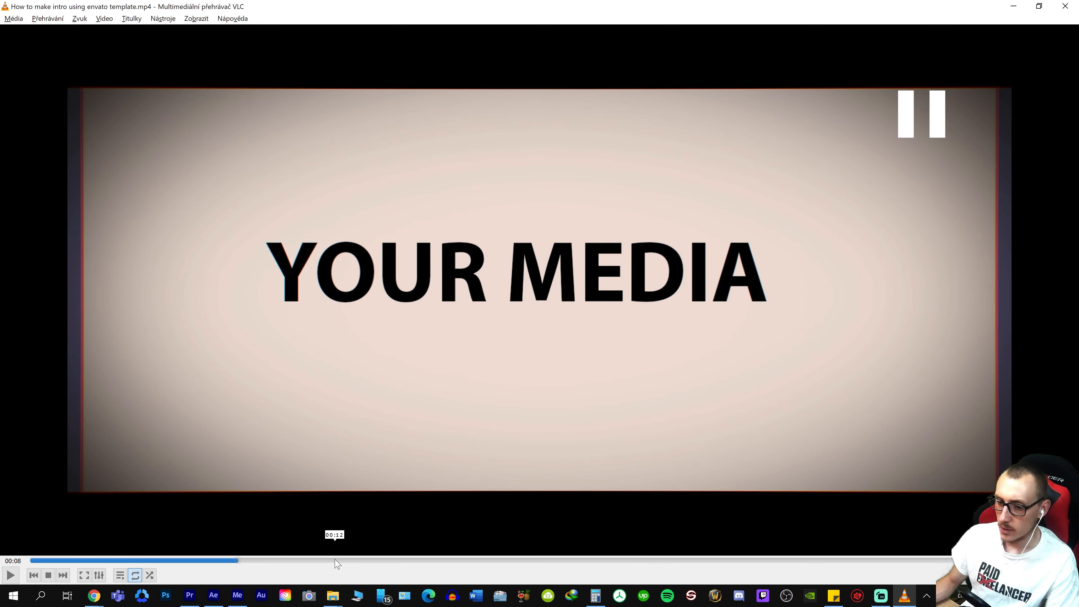
{"action": "left_click_drag", "start_coordinate": [337, 560], "coordinate": [111, 560]}
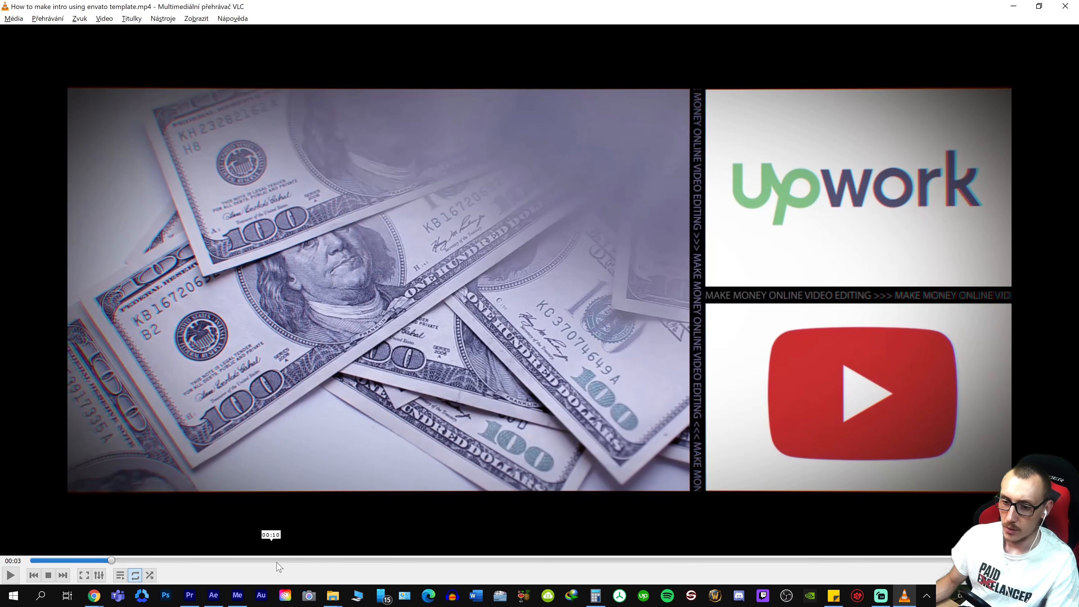
{"action": "left_click_drag", "start_coordinate": [272, 561], "coordinate": [939, 512]}
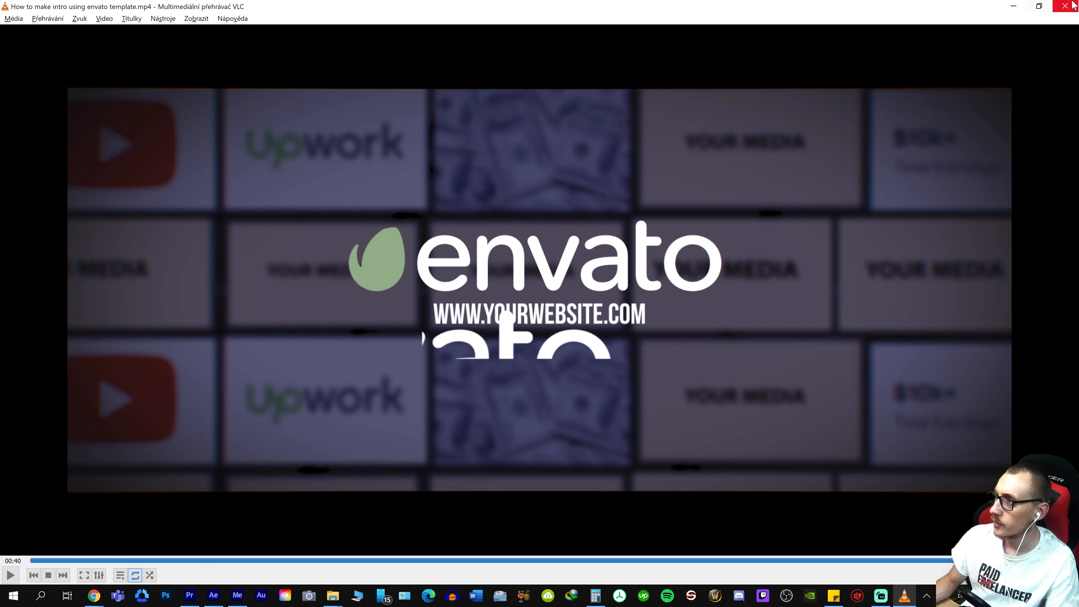
{"action": "left_click", "coordinate": [1065, 6]}
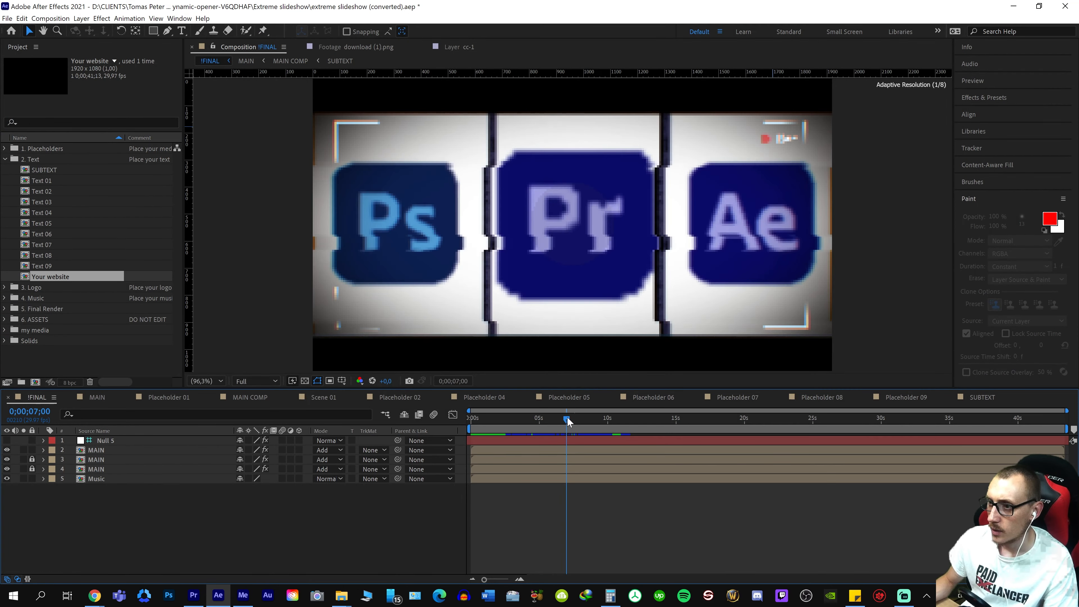
Switch to After Effects, end the !FINAL work area at 0;00;07;13 and add the composition to the render queue again
{"action": "left_click_drag", "start_coordinate": [567, 421], "coordinate": [573, 421]}
{"action": "key", "text": "n"}
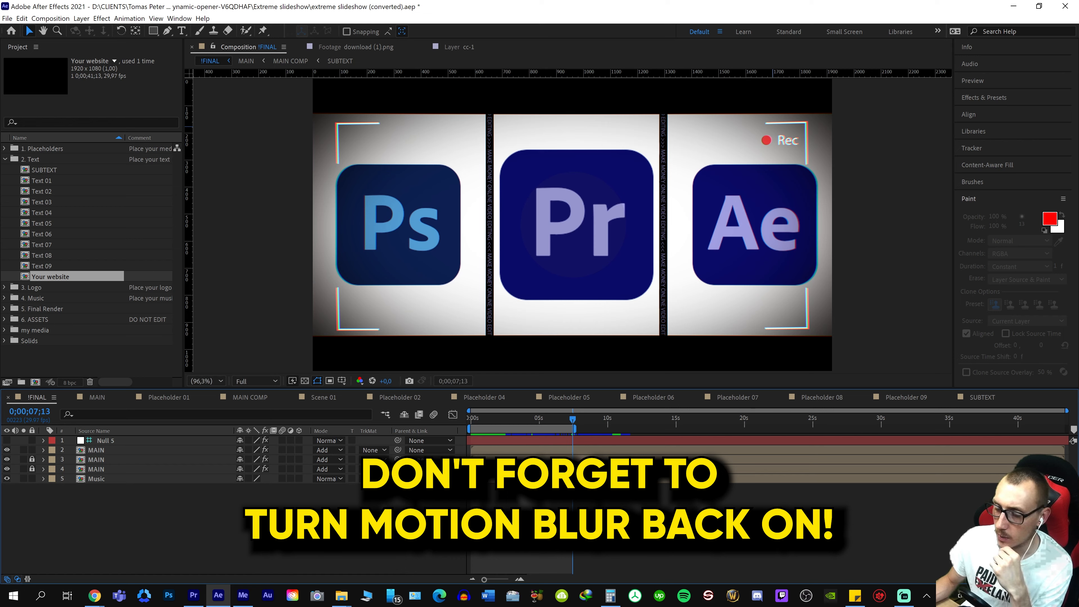
{"action": "key", "text": "ctrl+b"}
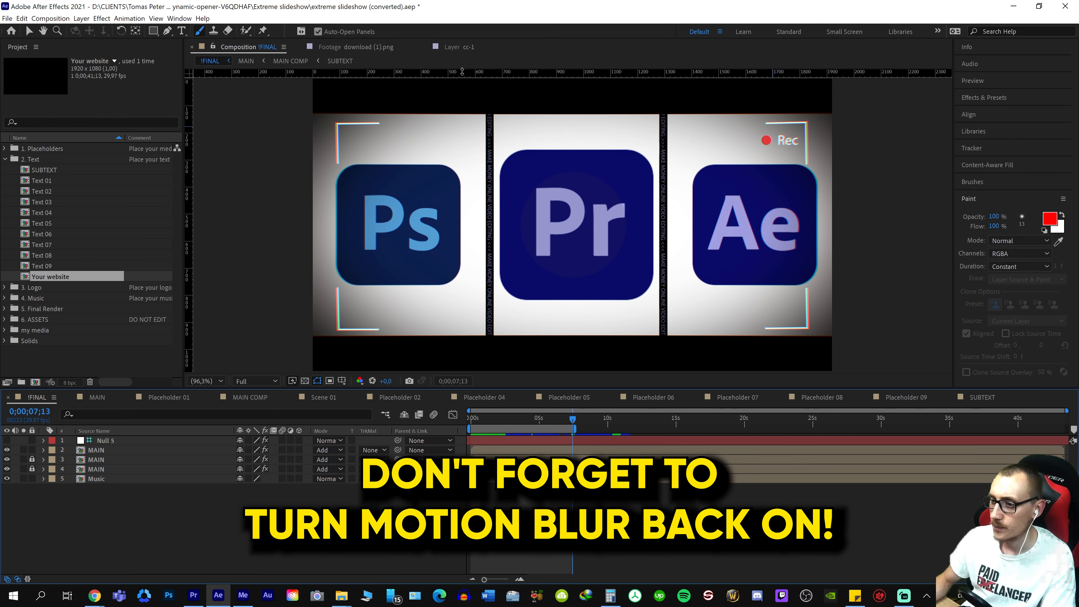
{"action": "key", "text": "ctrl+m"}
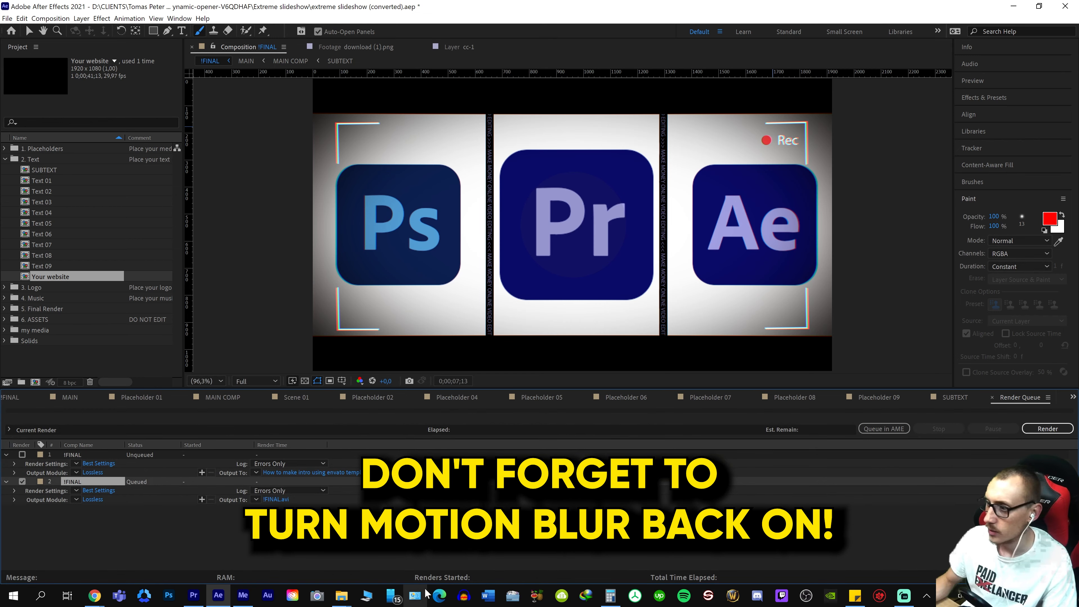
Name the new !FINAL render "v2 How to make intro using envato template.avi" in Drafts and encode it through Adobe Media Encoder
{"action": "left_click", "coordinate": [277, 501]}
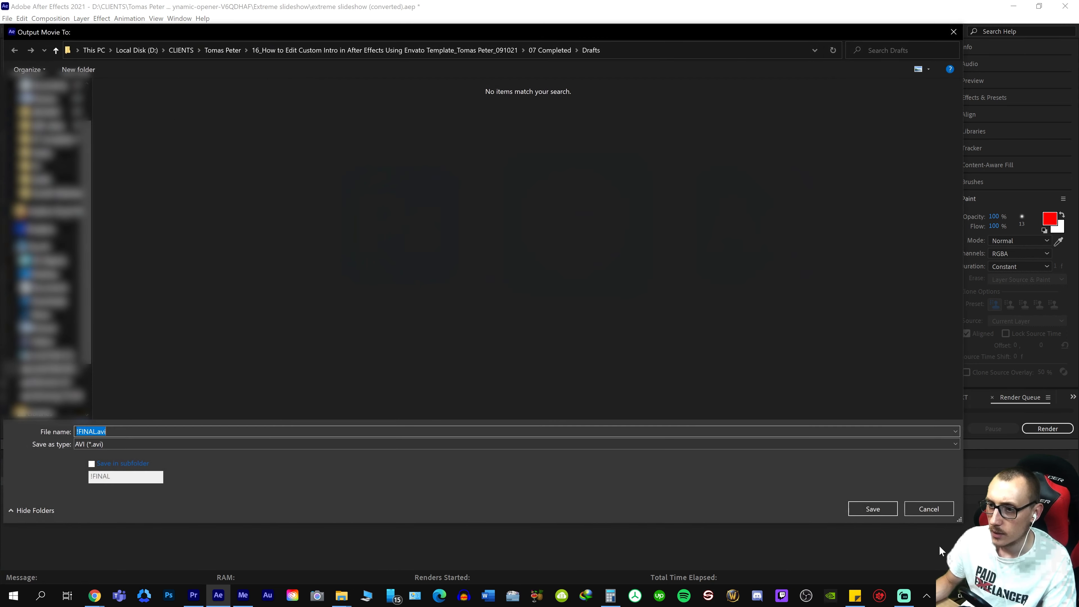
{"action": "type", "text": "How to make intro using envato template.avi"}
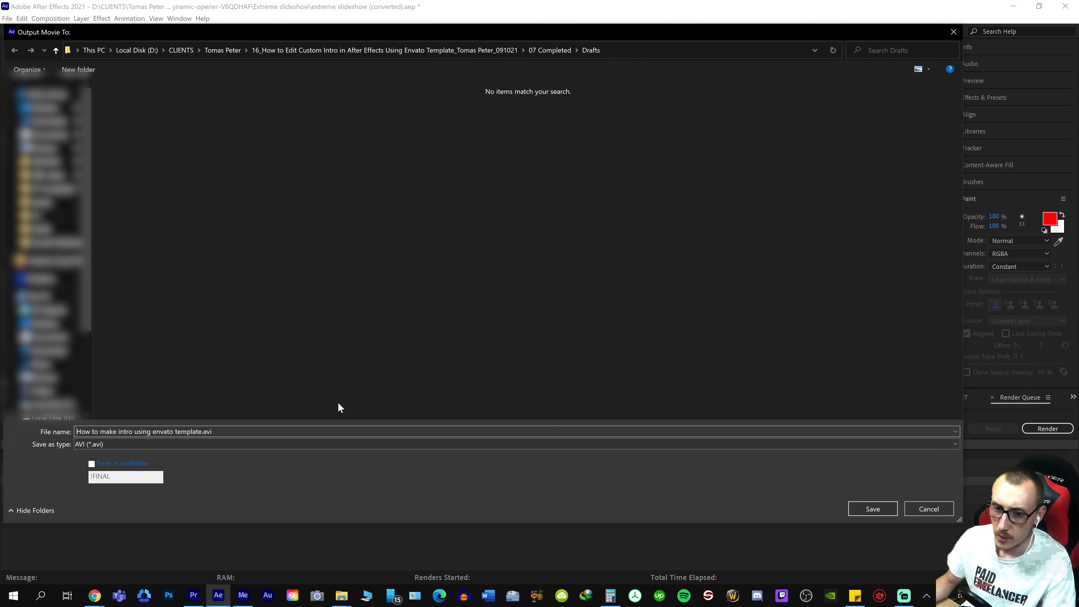
{"action": "key", "text": "Home"}
{"action": "type", "text": "v2"}
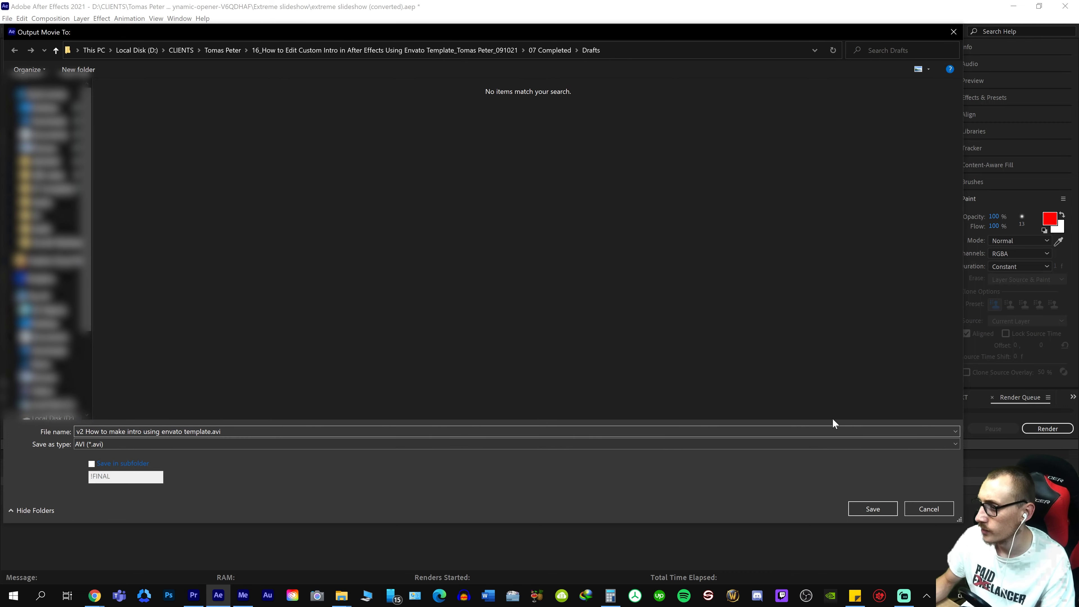
{"action": "left_click", "coordinate": [878, 509]}
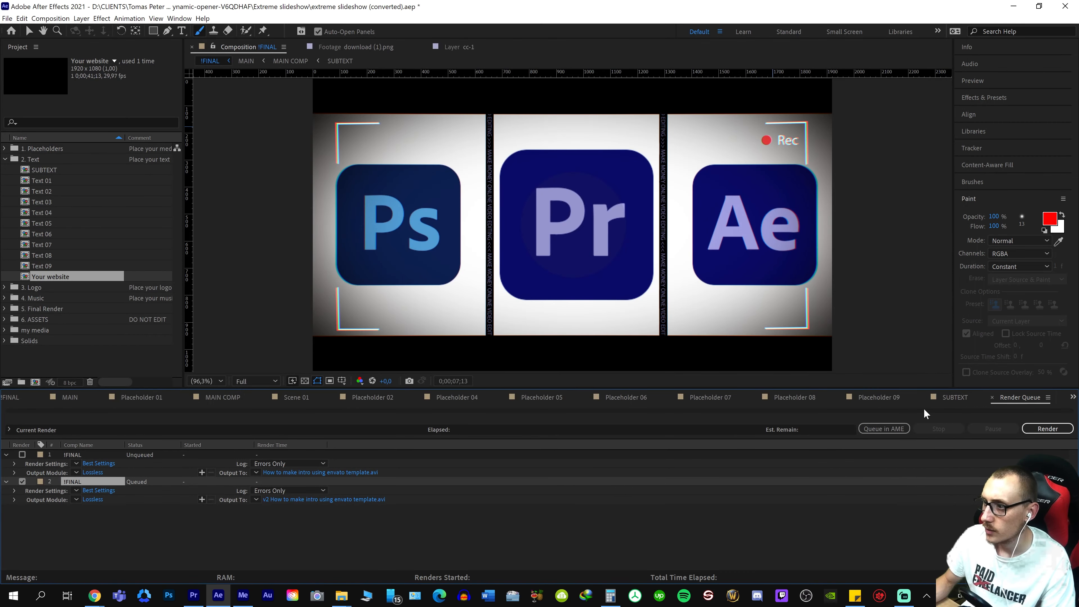
{"action": "left_click", "coordinate": [867, 430]}
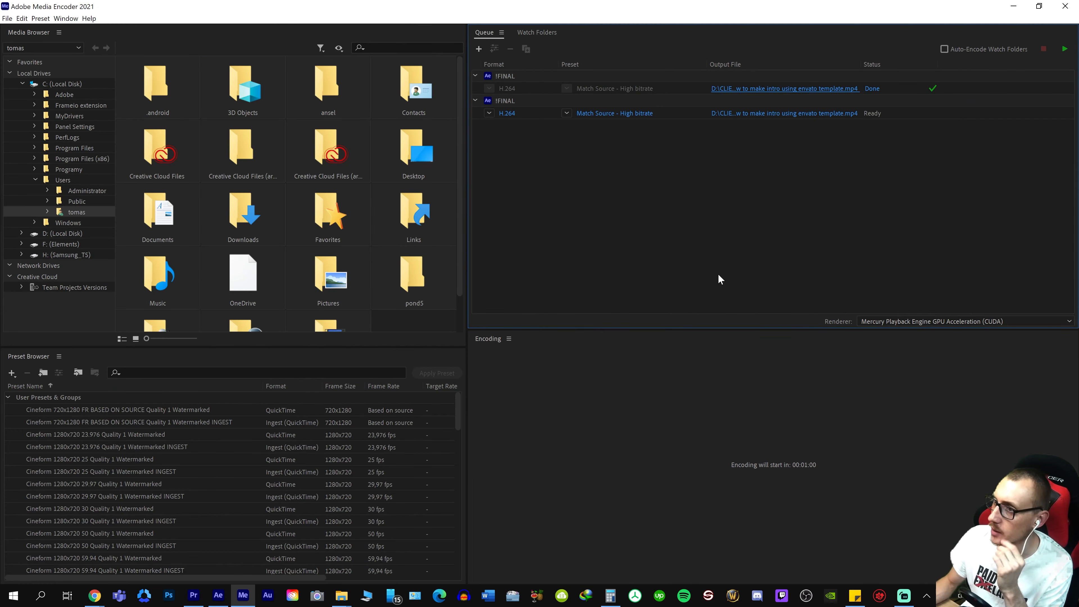
{"action": "left_click", "coordinate": [1064, 49]}
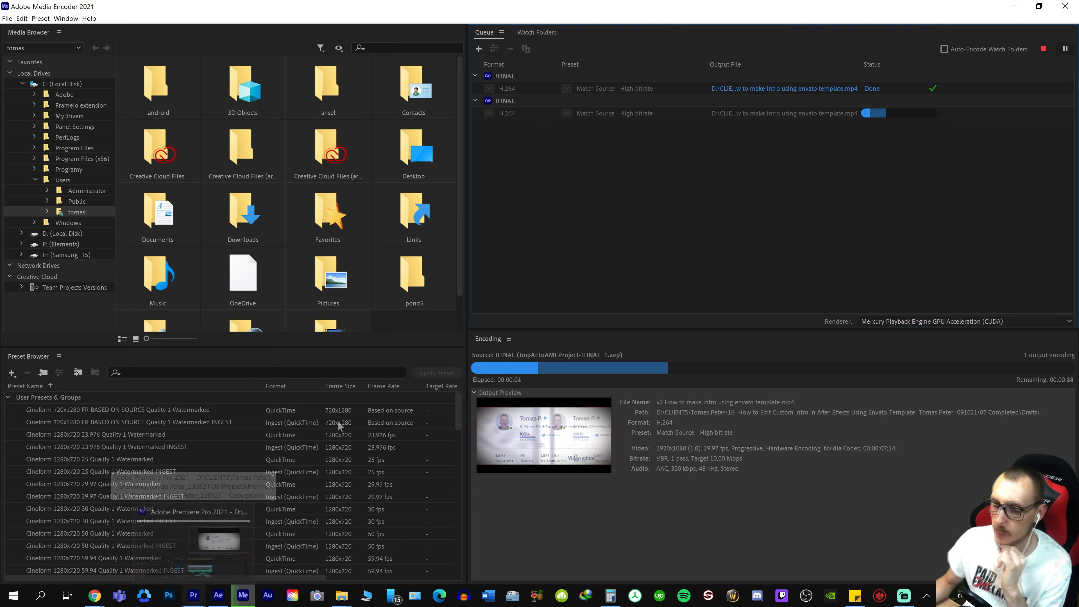
Switch to Premiere Pro, show the project's top-level bins and skim through the INTRO sequence
{"action": "right_click", "coordinate": [338, 598]}
{"action": "left_click", "coordinate": [322, 541]}
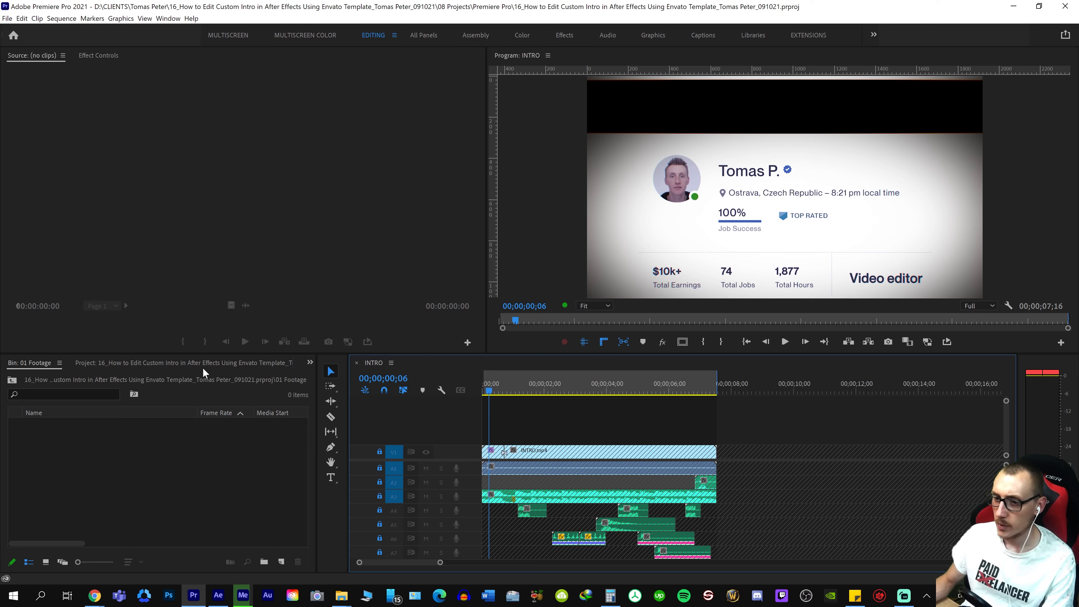
{"action": "left_click", "coordinate": [135, 362]}
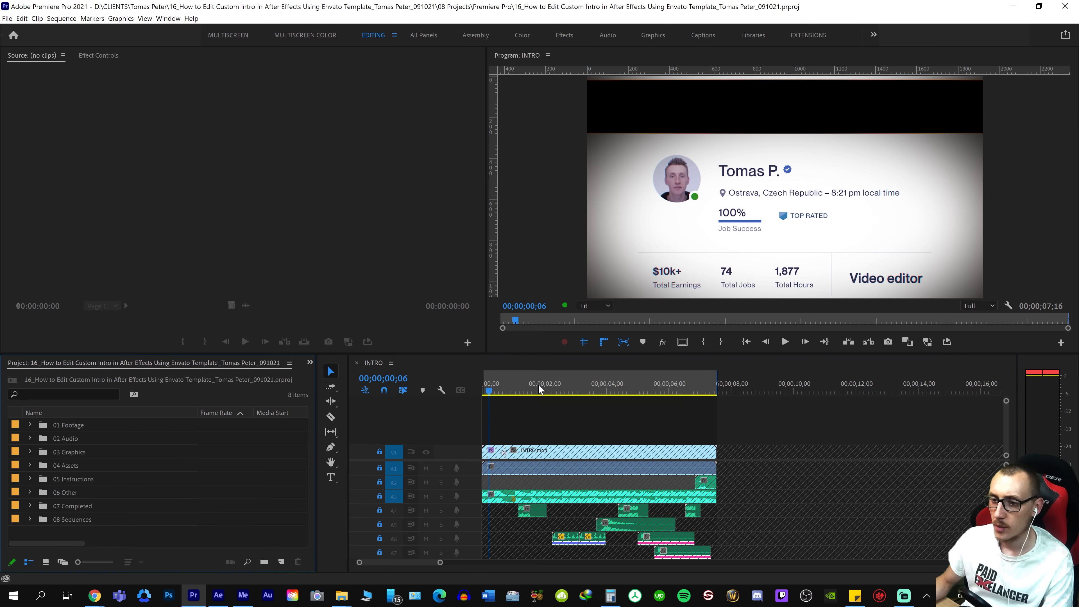
{"action": "left_click_drag", "start_coordinate": [538, 384], "coordinate": [644, 394]}
{"action": "left_click", "coordinate": [495, 385]}
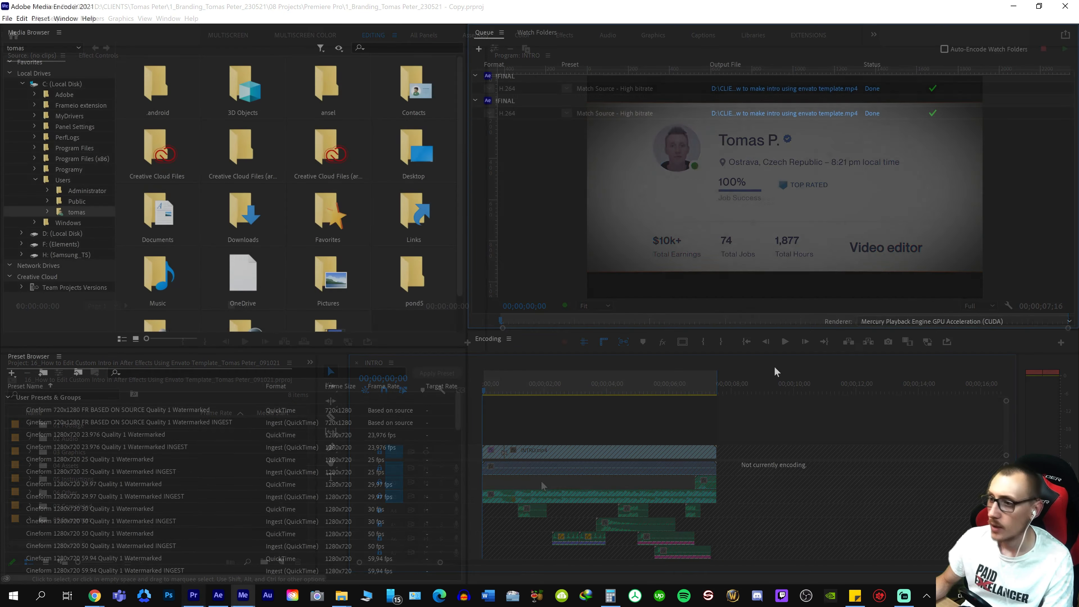
Open the v2 render's output folder from the Media Encoder queue and play the new file in VLC
{"action": "left_click", "coordinate": [789, 114]}
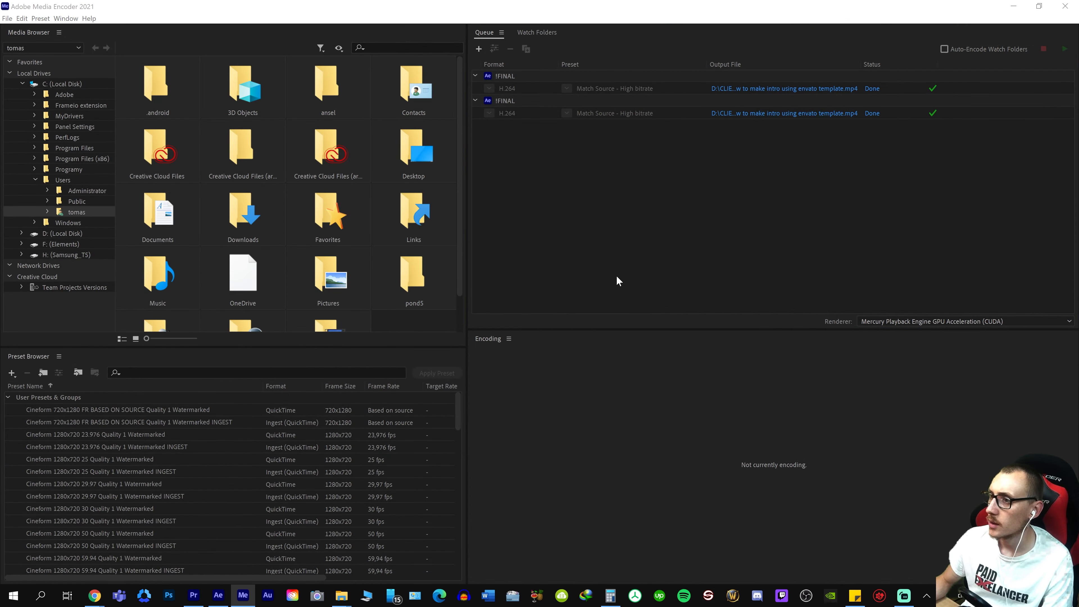
{"action": "left_click", "coordinate": [227, 210]}
{"action": "double_click", "coordinate": [204, 162]}
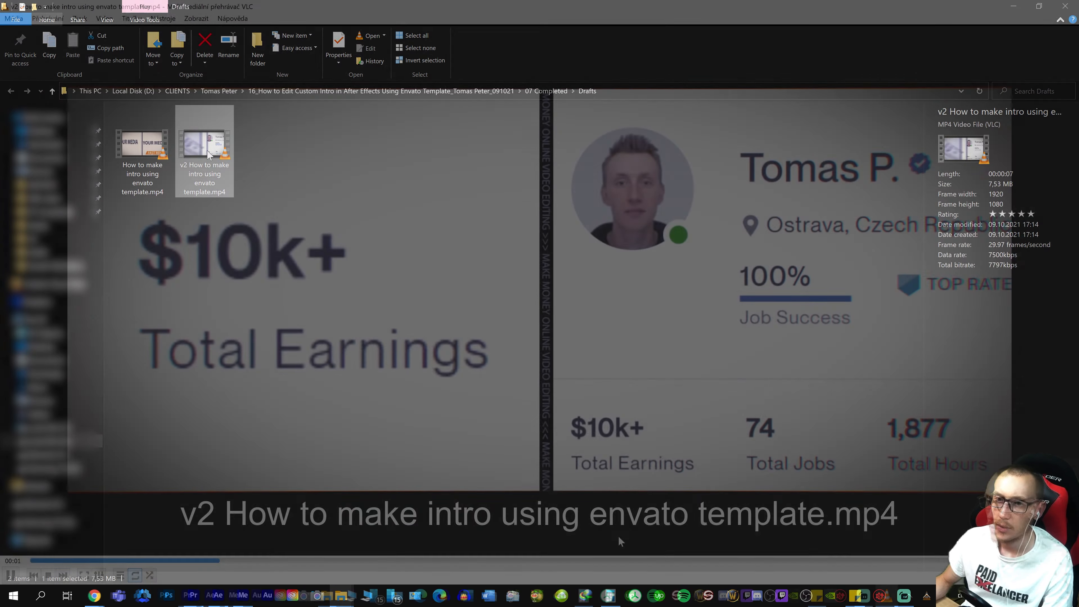
{"action": "key", "text": "space"}
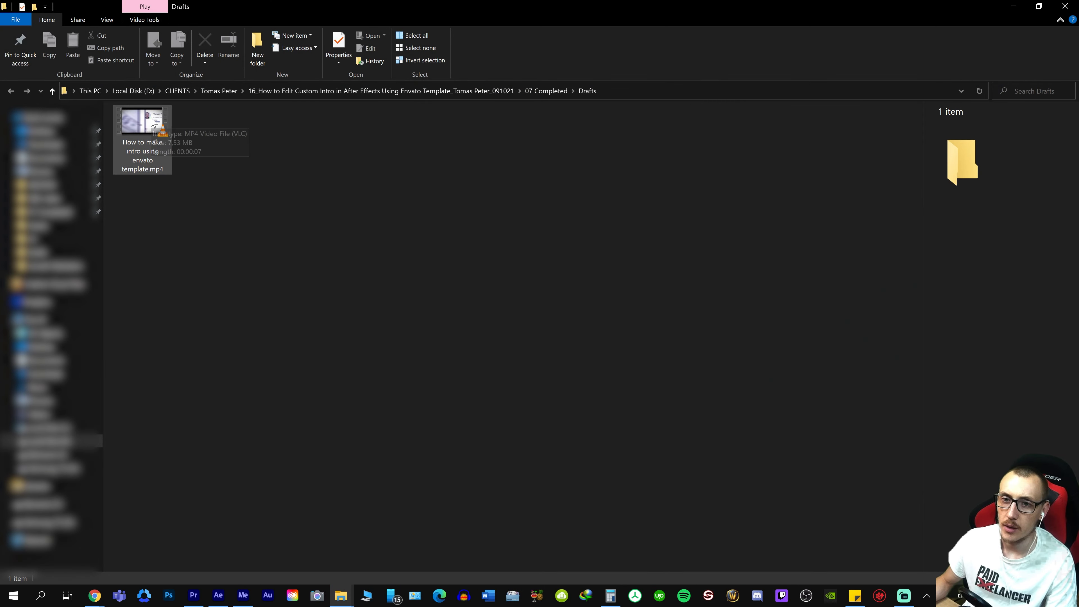
In Premiere Pro, import "How to make intro using envato template.mp4" into the 01 Footage bin and create a sequence from it
{"action": "left_click", "coordinate": [193, 595]}
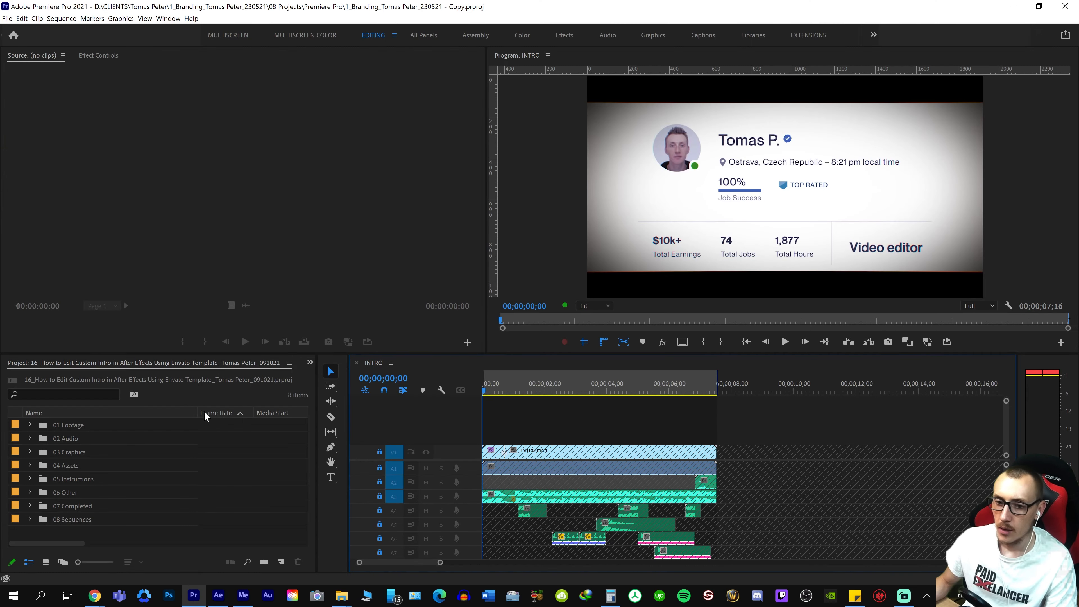
{"action": "left_click", "coordinate": [87, 423]}
{"action": "key", "text": "alt+Tab"}
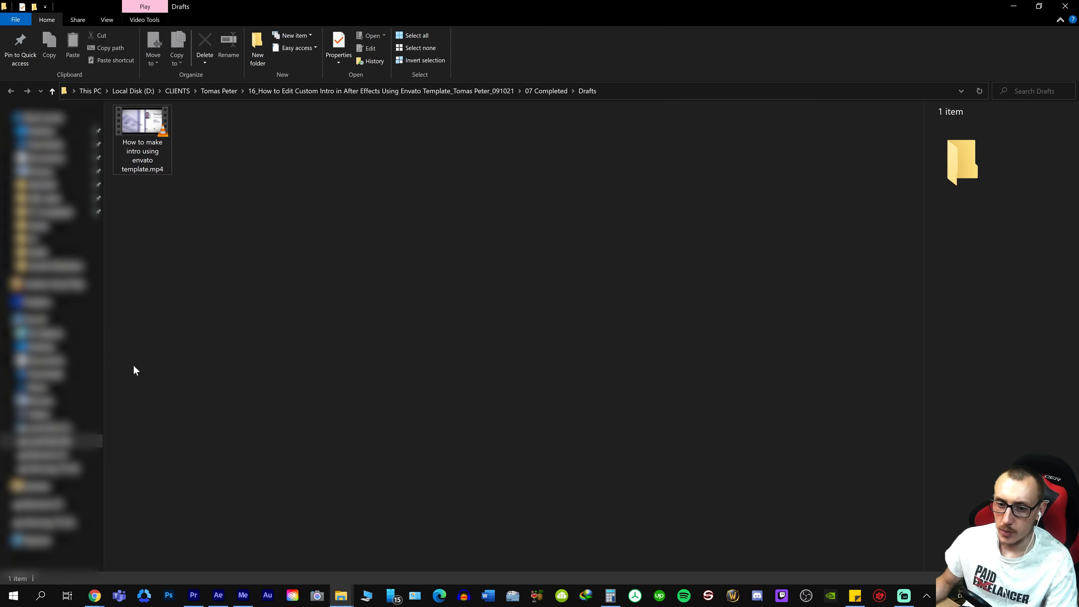
{"action": "key", "text": "alt+Tab"}
{"action": "left_click_drag", "start_coordinate": [142, 142], "coordinate": [75, 427]}
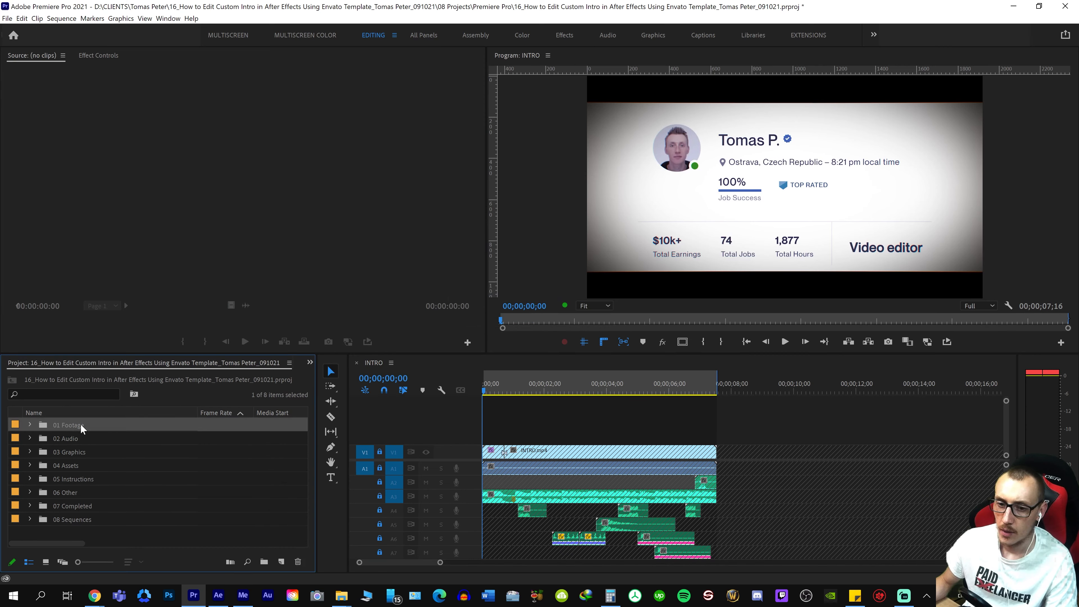
{"action": "left_click", "coordinate": [29, 425]}
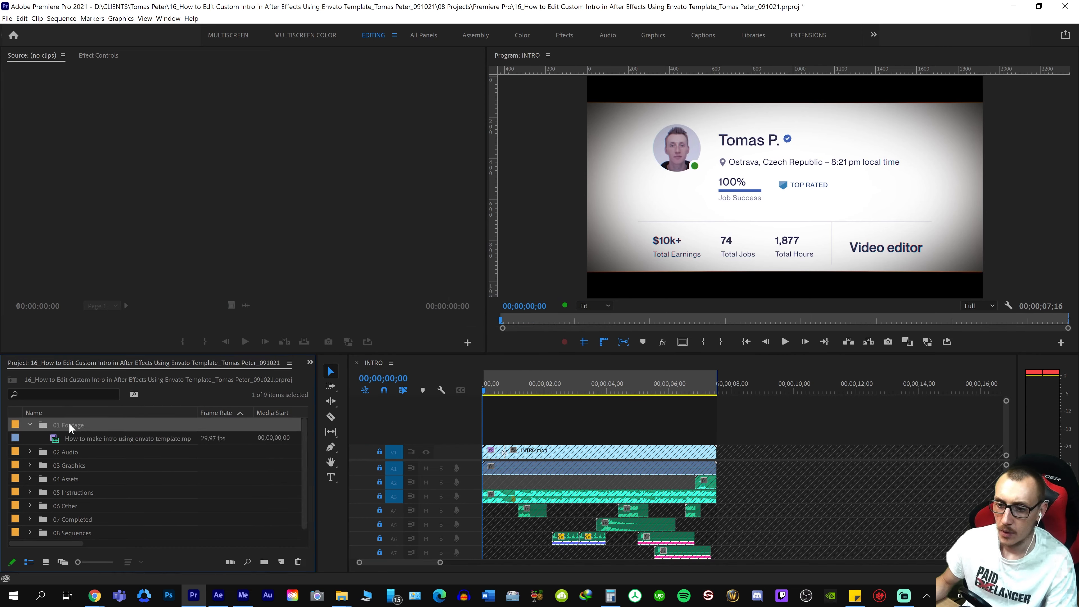
{"action": "left_click_drag", "start_coordinate": [283, 562], "coordinate": [284, 562]}
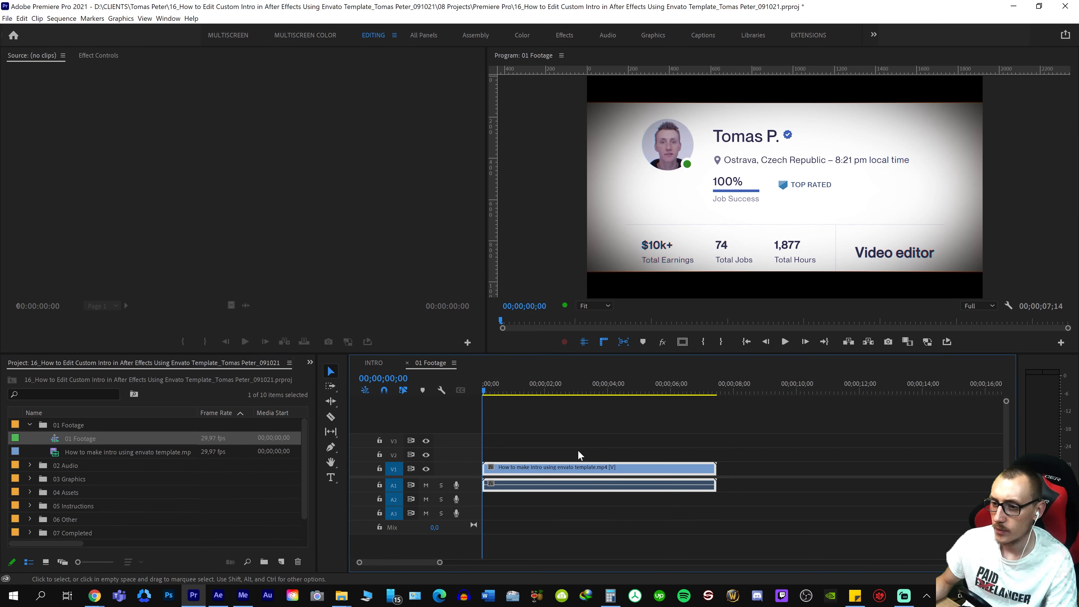
Preview the rendered intro clip in its new sequence, including the section around 00;00;06;01
{"action": "left_click", "coordinate": [518, 389]}
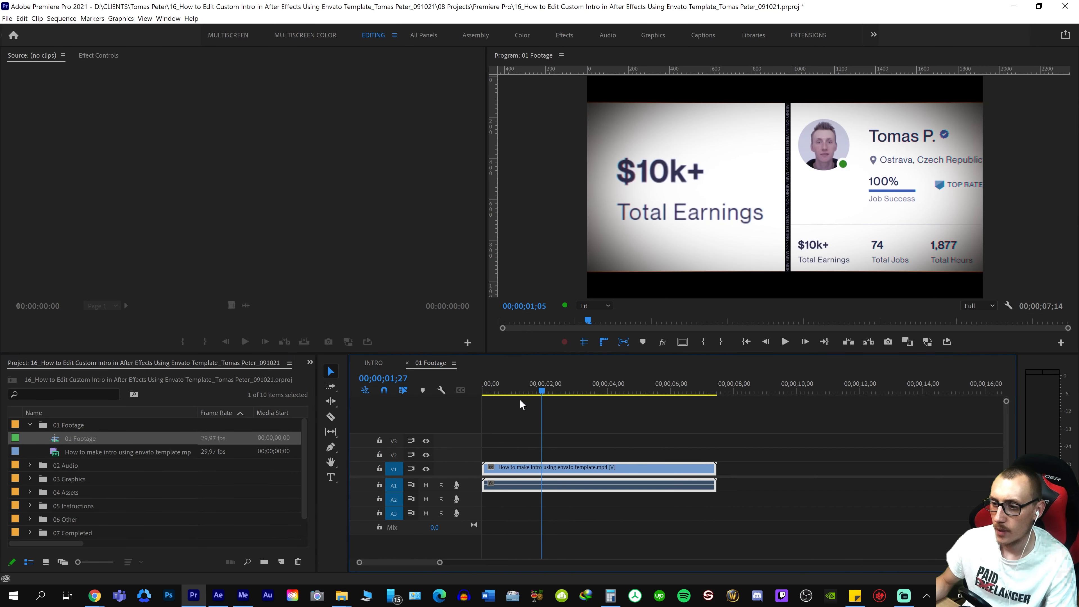
{"action": "left_click_drag", "start_coordinate": [529, 394], "coordinate": [560, 381]}
{"action": "key", "text": "Home"}
{"action": "key", "text": "space"}
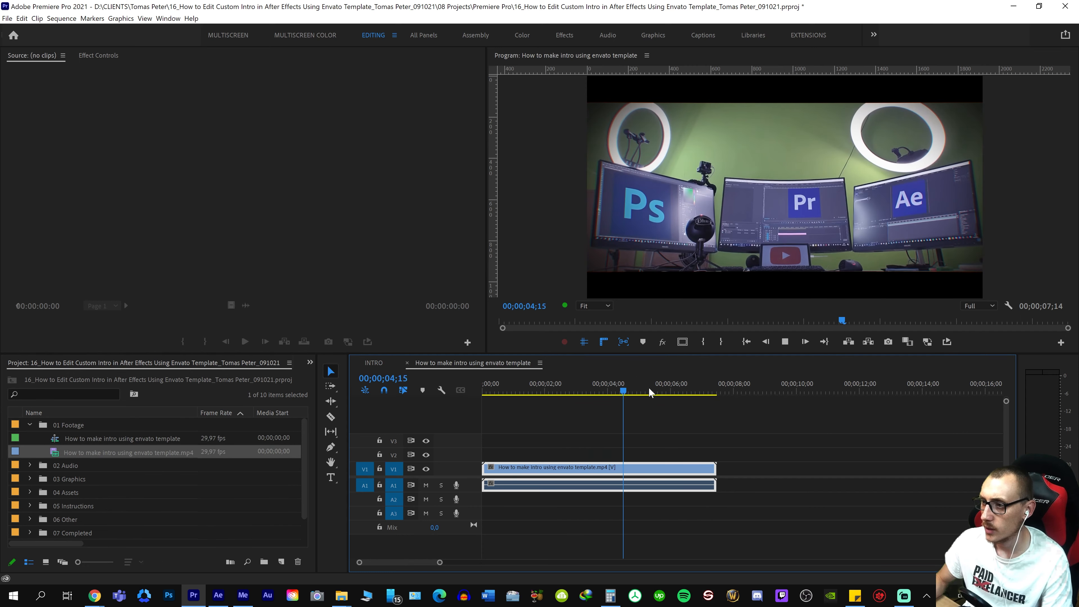
{"action": "mouse_move", "coordinate": [656, 386]}
{"action": "left_mouse_down"}
{"action": "mouse_move", "coordinate": [719, 386]}
{"action": "mouse_move", "coordinate": [673, 387]}
{"action": "left_mouse_up"}
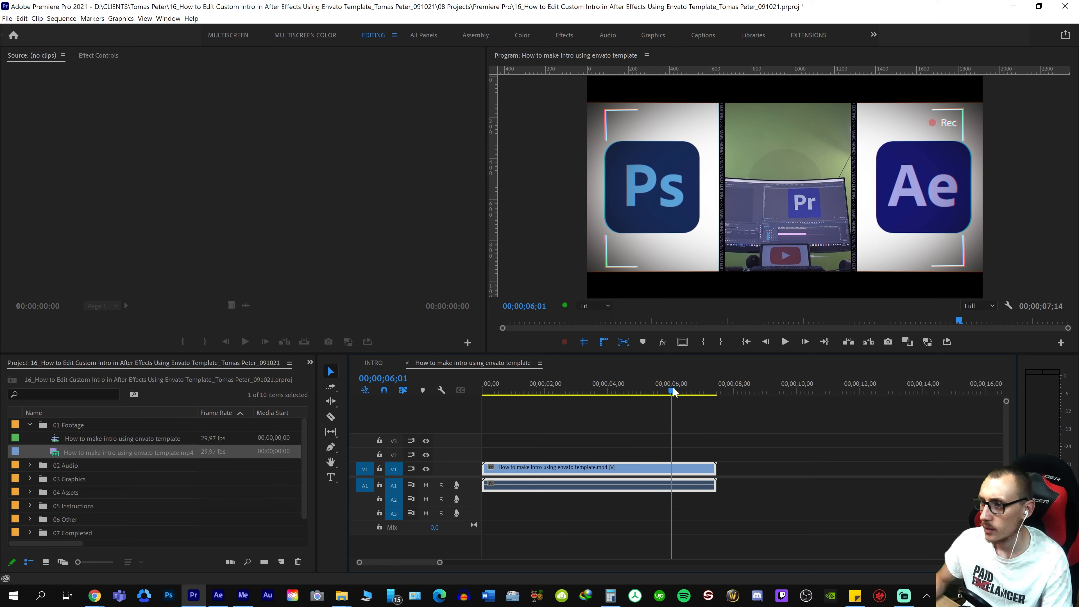
{"action": "key", "text": "space"}
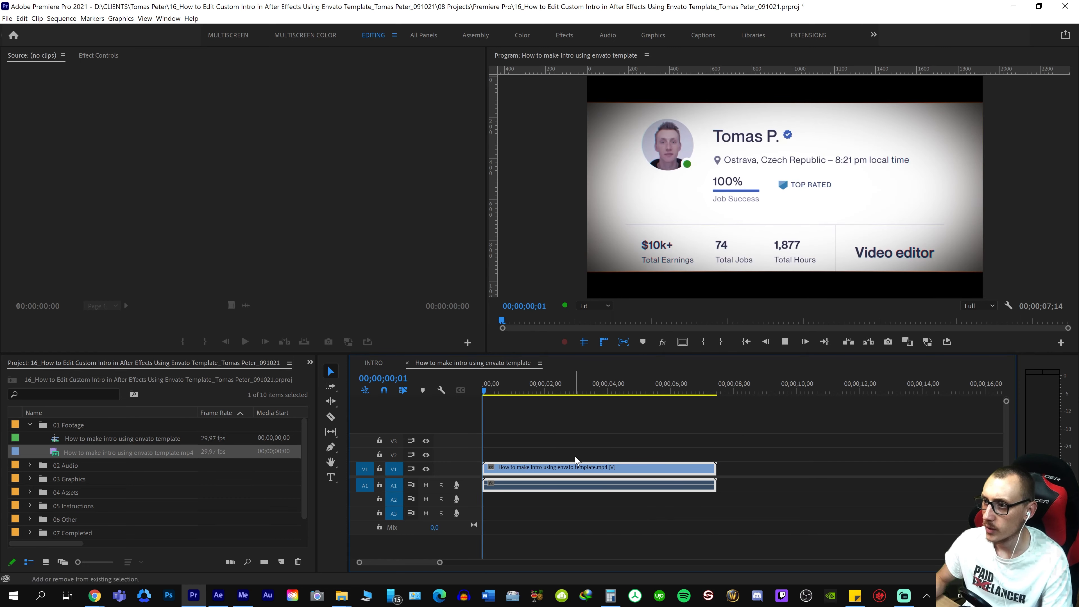
{"action": "key", "text": "space"}
In the INTRO sequence, unlock audio track A3, reveal its music clip in Explorer and go up to the 01 Music folder
{"action": "left_click", "coordinate": [373, 363]}
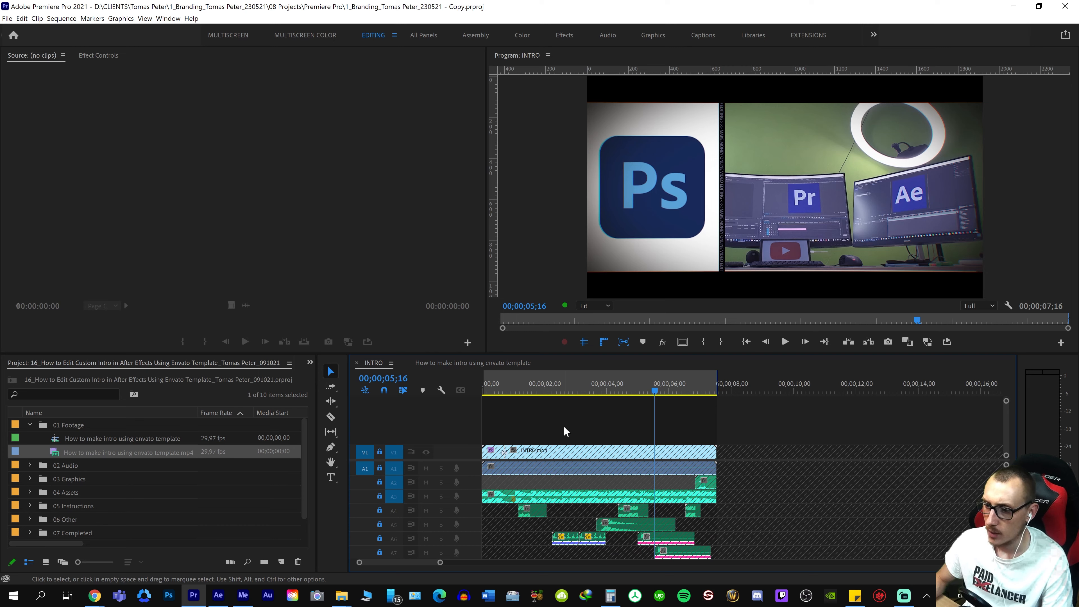
{"action": "left_click", "coordinate": [578, 390]}
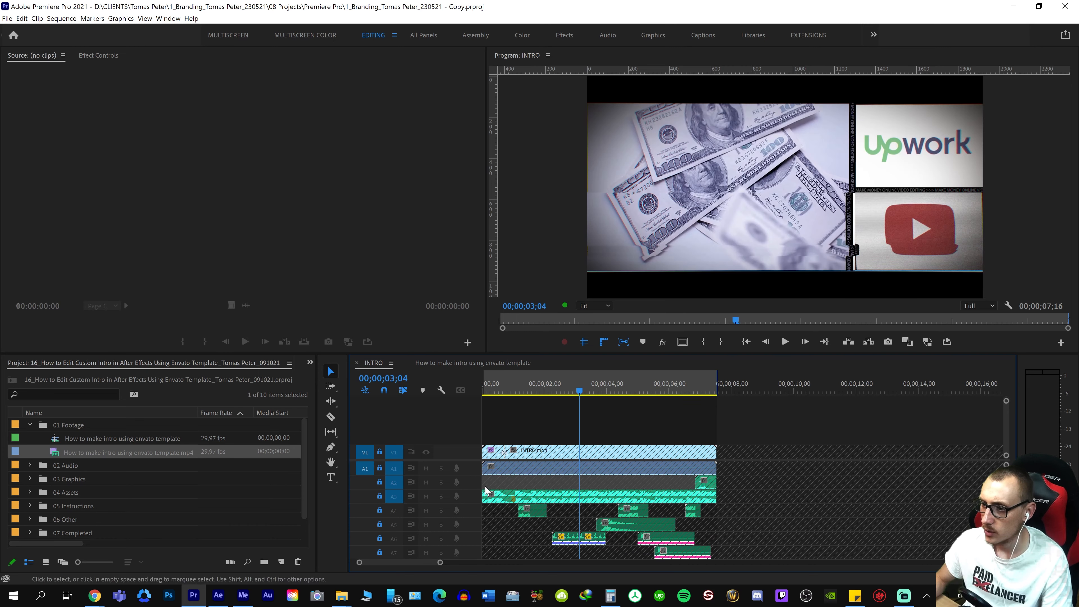
{"action": "left_click", "coordinate": [379, 496]}
{"action": "right_click", "coordinate": [586, 496]}
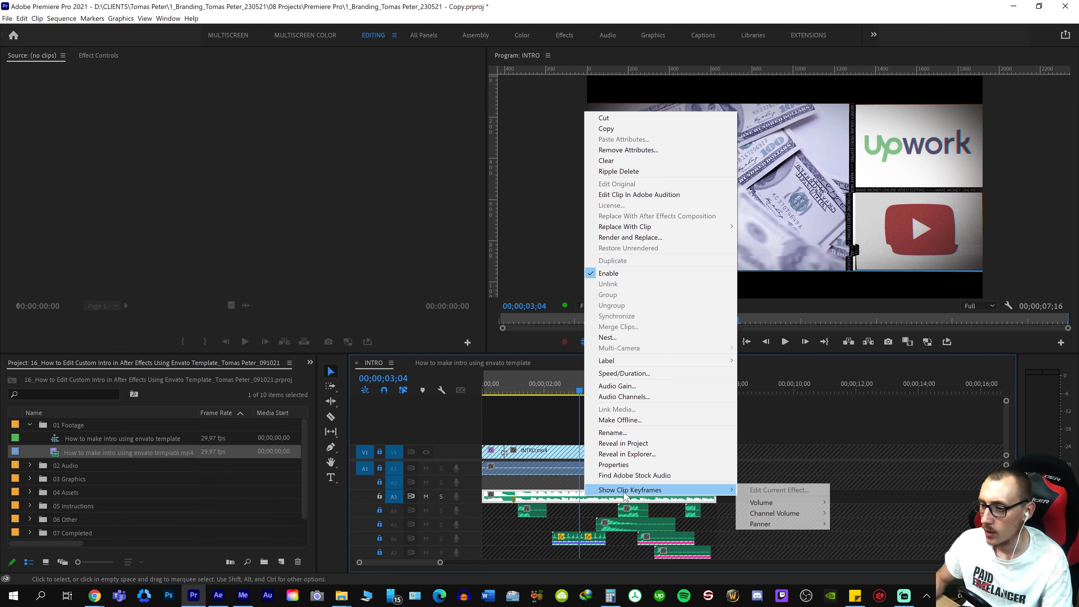
{"action": "left_click", "coordinate": [638, 454]}
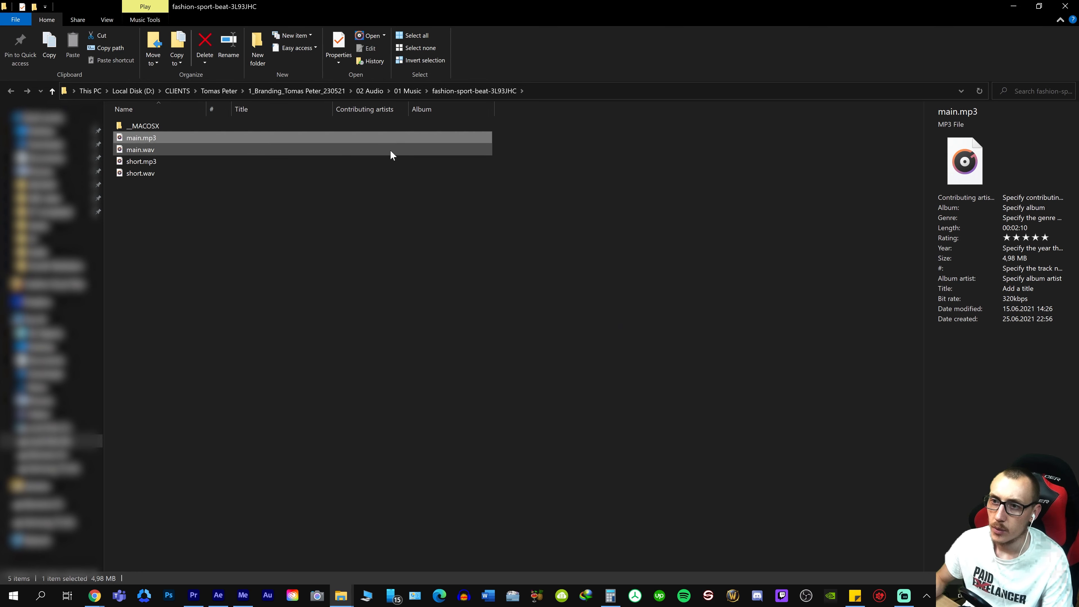
{"action": "left_click", "coordinate": [410, 90]}
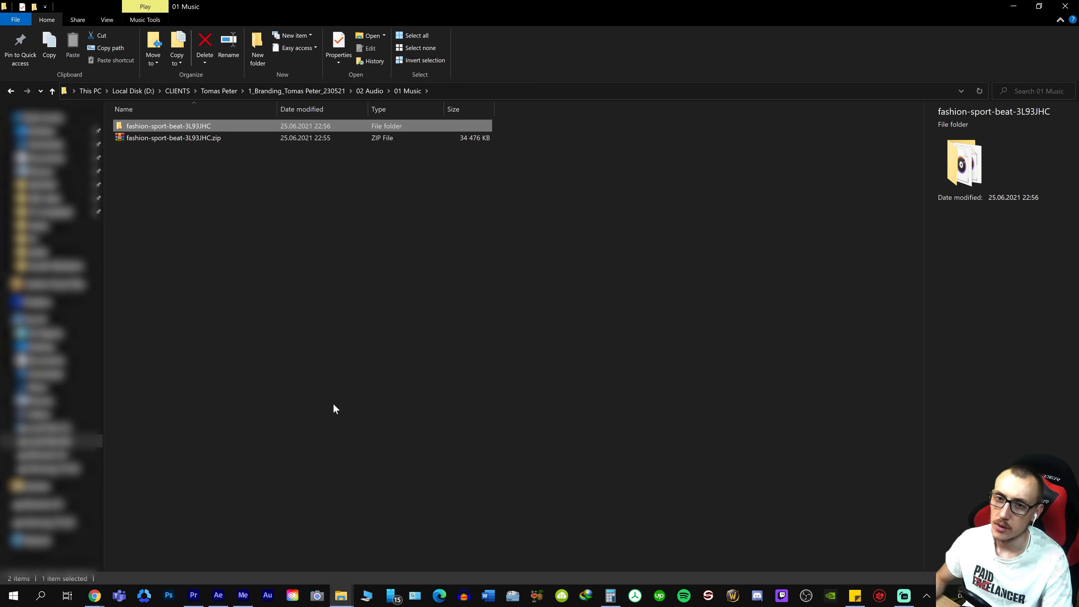
Switch to the Envato Elements page in Chrome, go to its home page and limit the search to Music
{"action": "mouse_move", "coordinate": [95, 596]}
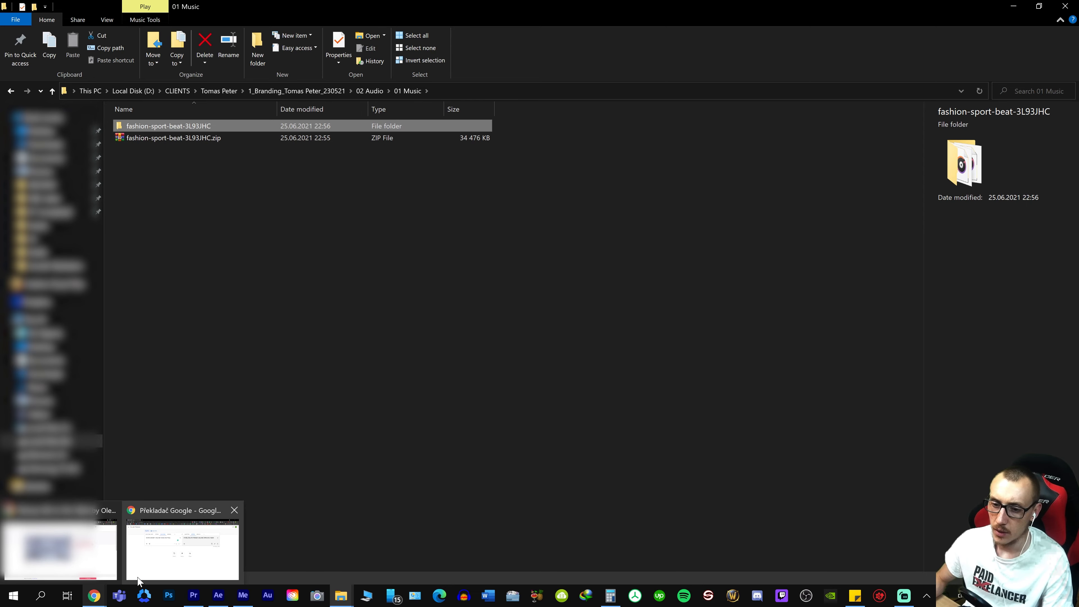
{"action": "left_click", "coordinate": [64, 548]}
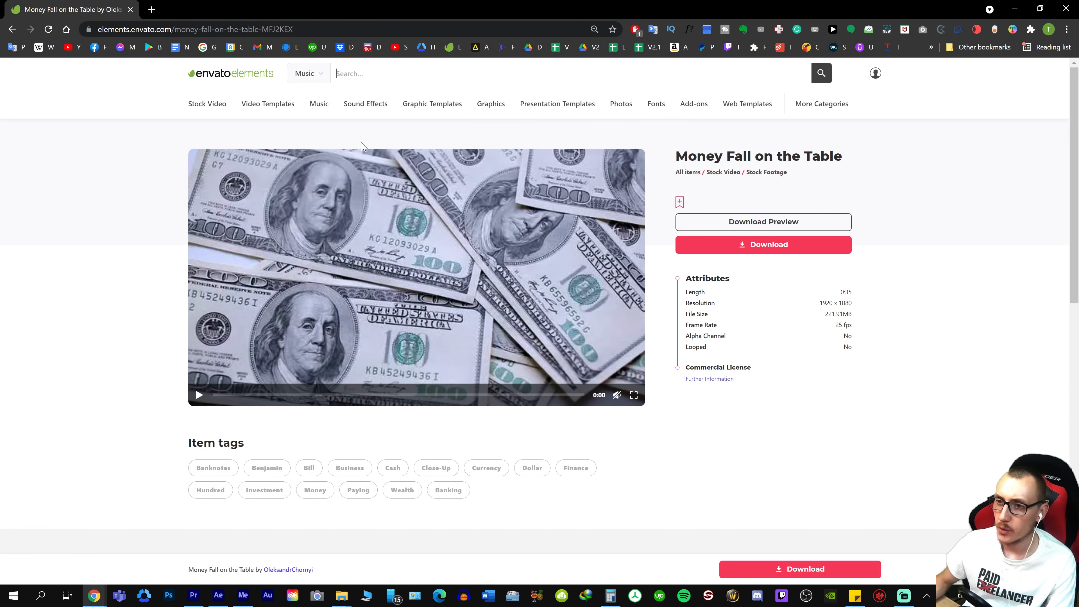
{"action": "left_click", "coordinate": [263, 76]}
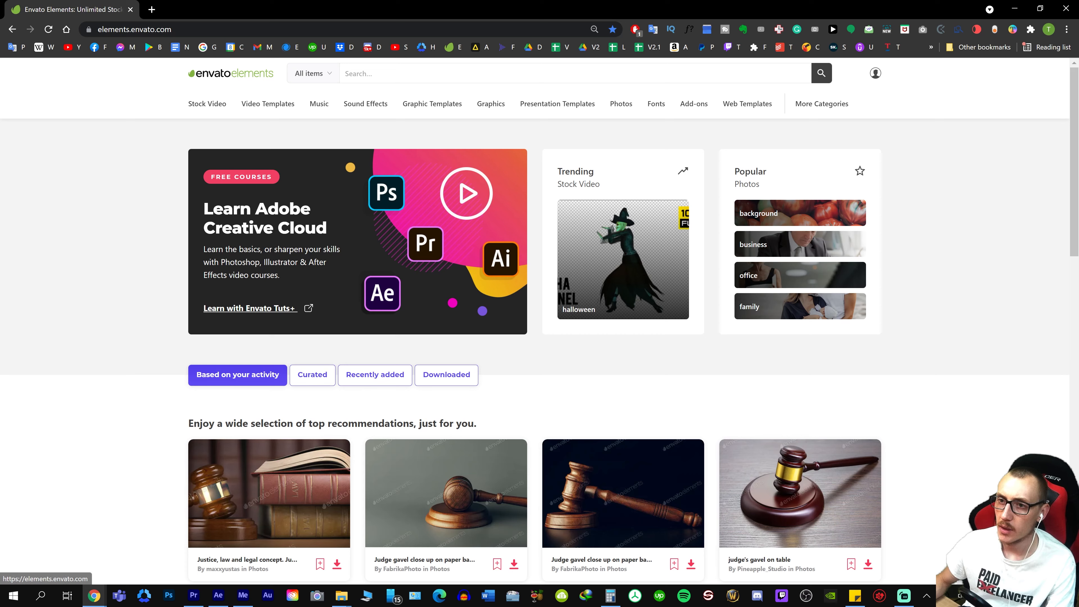
{"action": "left_click", "coordinate": [313, 73]}
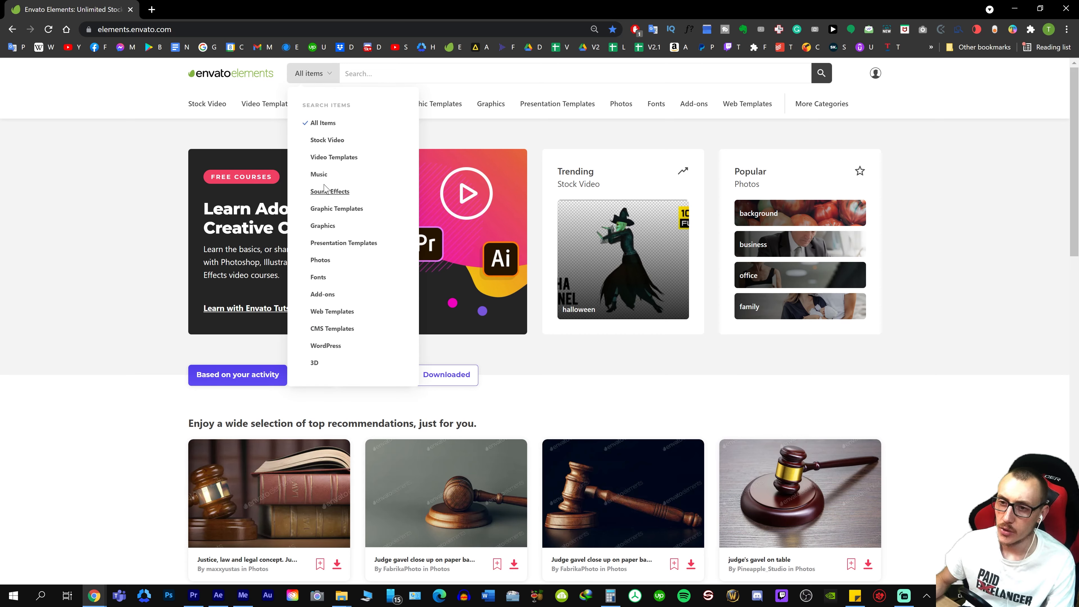
{"action": "left_click", "coordinate": [318, 175]}
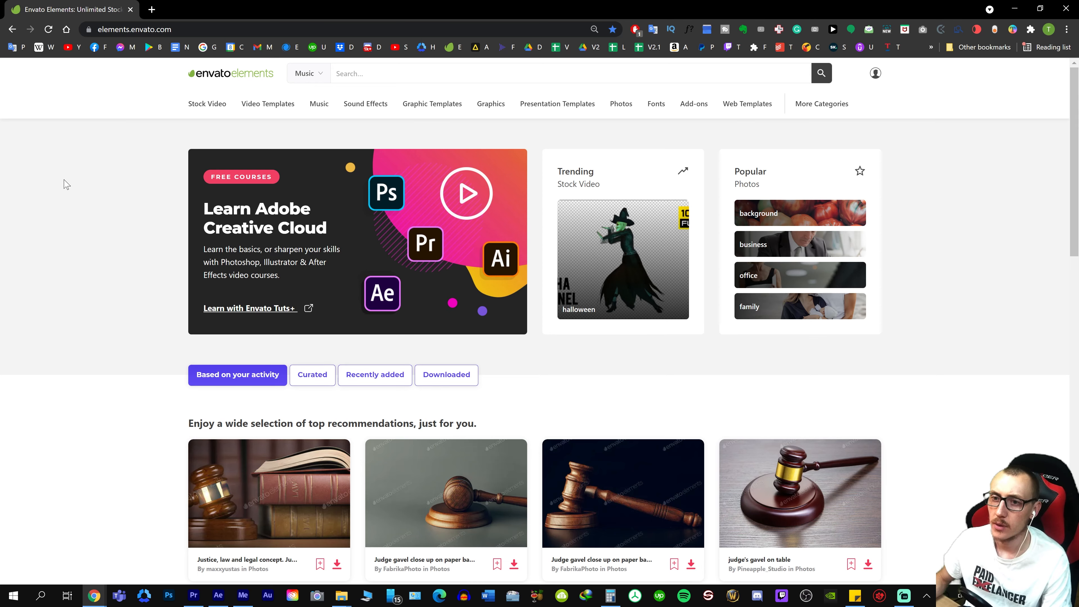
Check the music folder's name in Explorer and search Envato Elements music for "fashion sport beat"
{"action": "key", "text": "alt+Tab"}
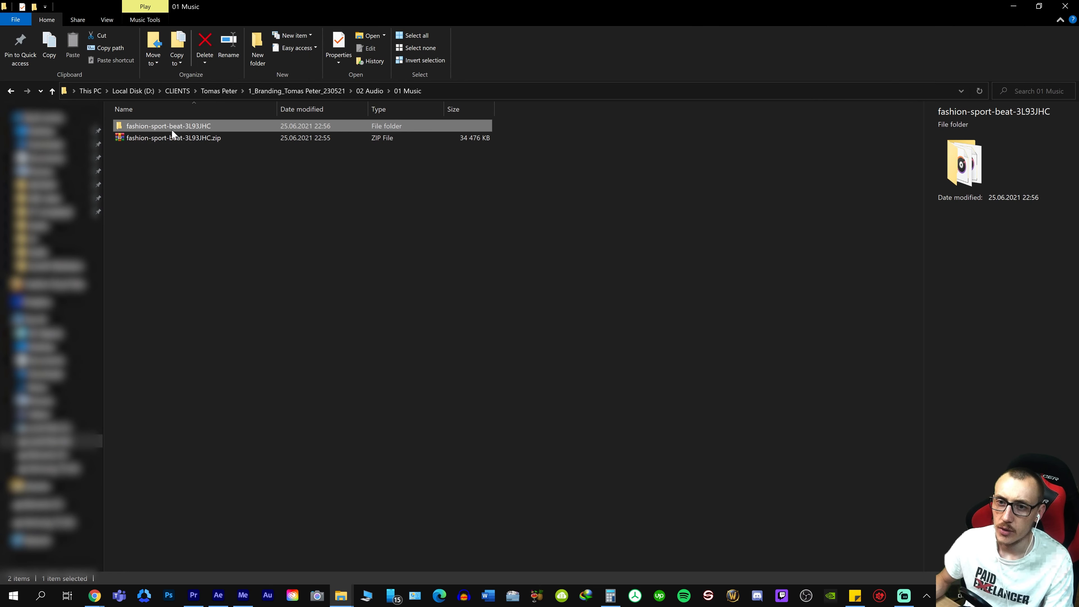
{"action": "key", "text": "alt+Tab"}
{"action": "type", "text": "fas"}
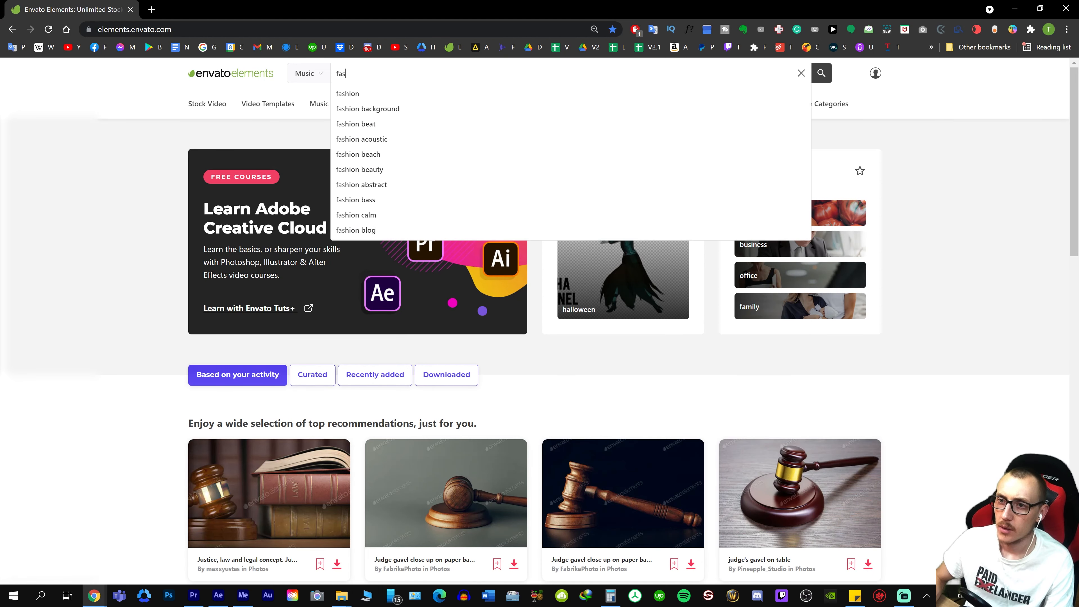
{"action": "type", "text": "hion s"}
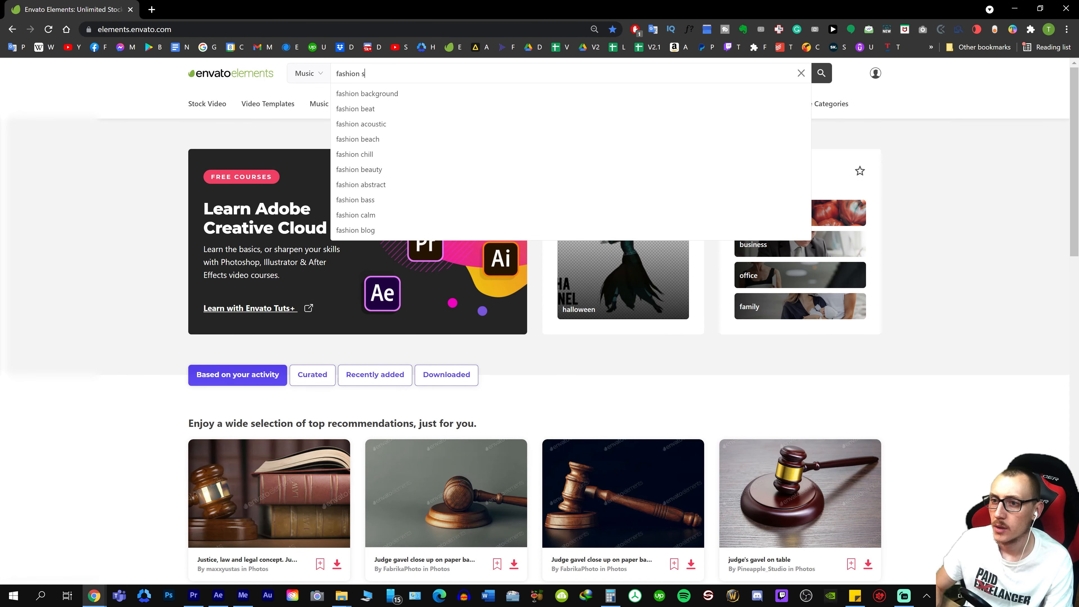
{"action": "type", "text": "port beat"}
{"action": "key", "text": "Return"}
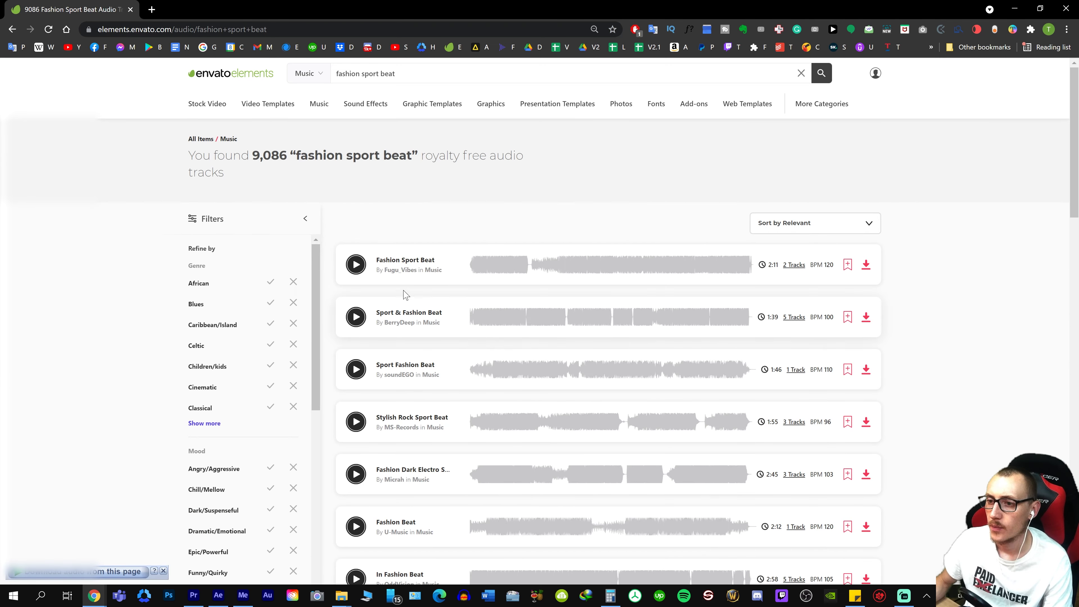
Preview the Fashion Sport Beat track by Fugu_Vibes and download it, adding it to the first recent project
{"action": "left_click", "coordinate": [357, 264]}
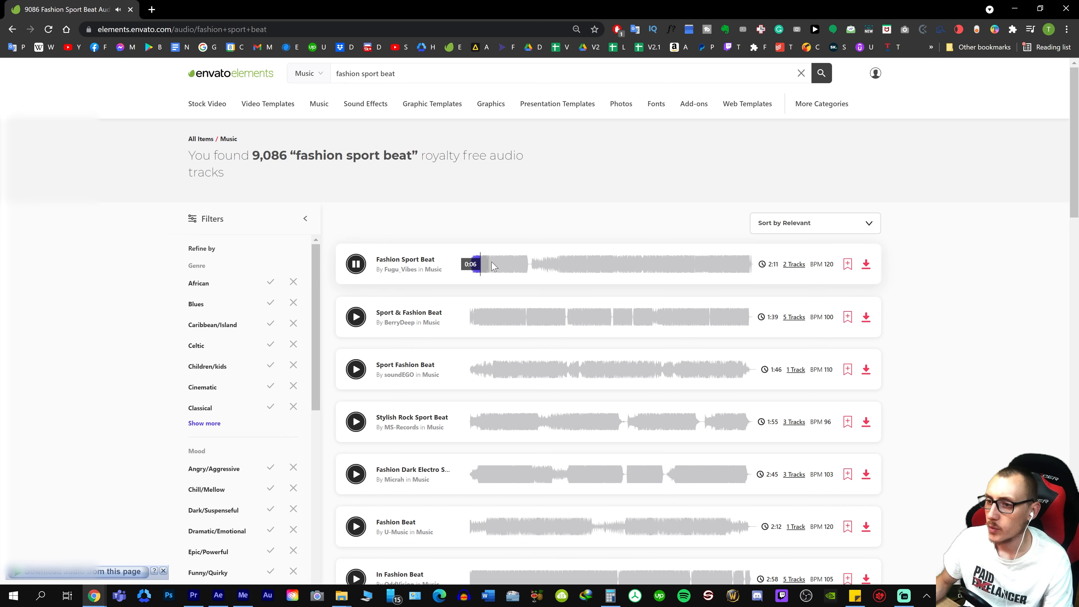
{"action": "left_click", "coordinate": [356, 264]}
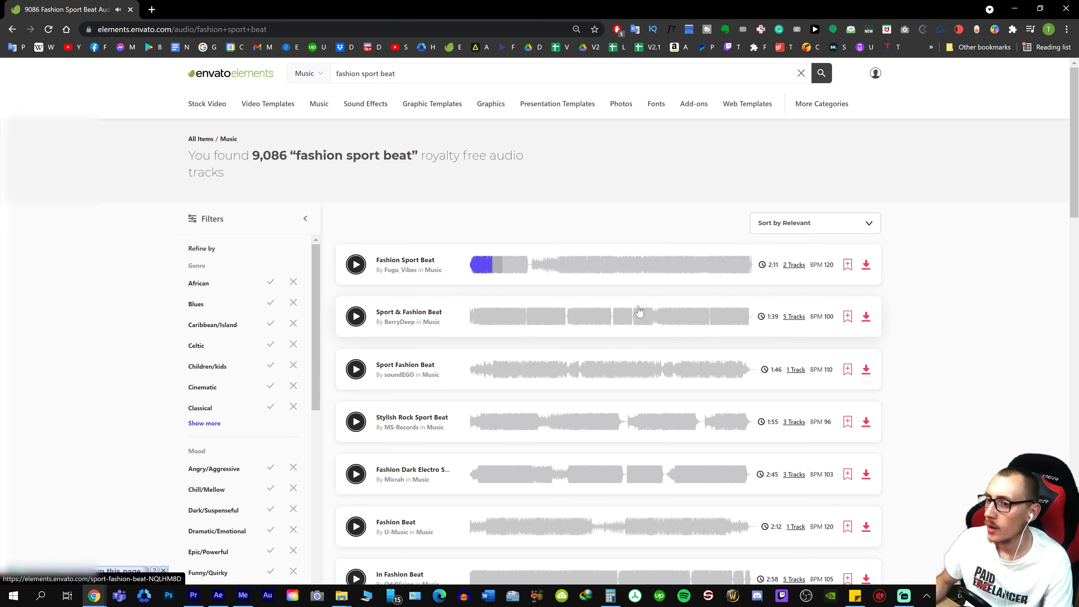
{"action": "left_click", "coordinate": [866, 264]}
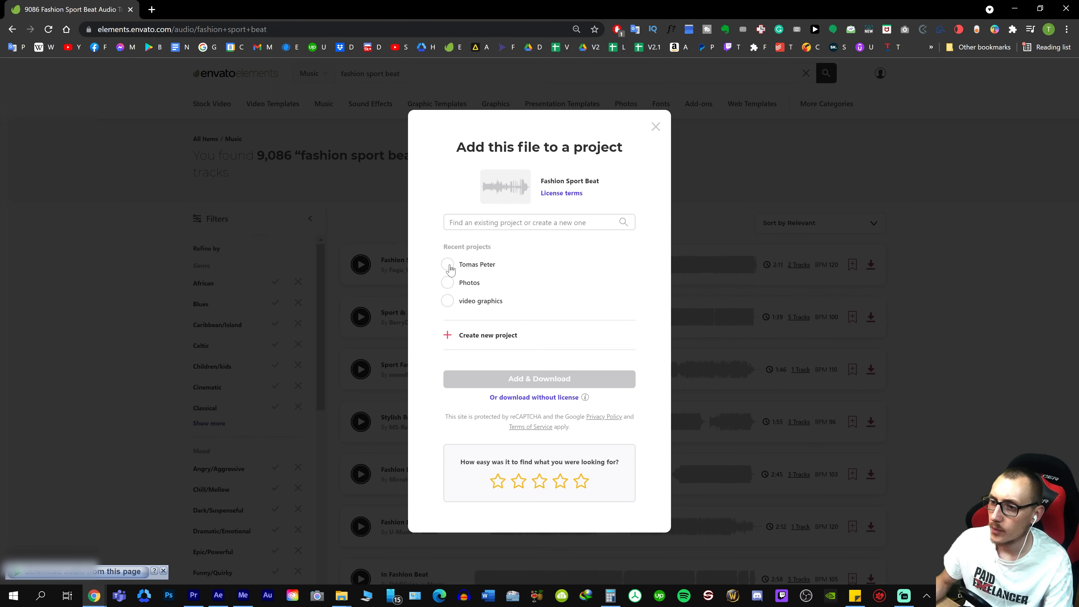
{"action": "left_click", "coordinate": [448, 266]}
{"action": "left_click", "coordinate": [578, 385]}
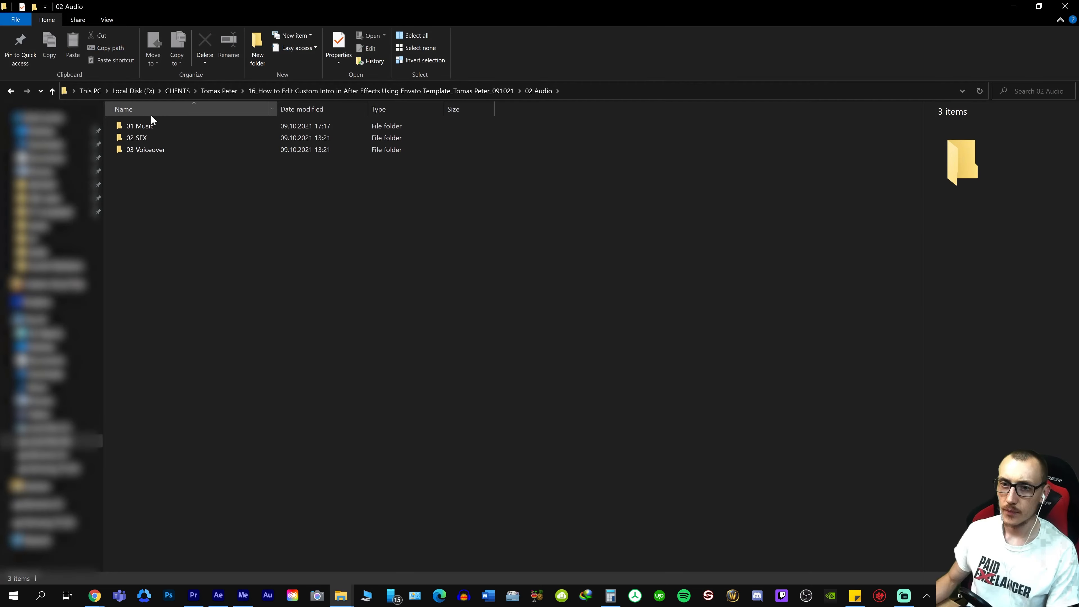
In the new project's 01 Music folder, extract fashion-sport-beat-3L93JHC.zip and compare the details of main.wav and main.mp3
{"action": "double_click", "coordinate": [148, 125]}
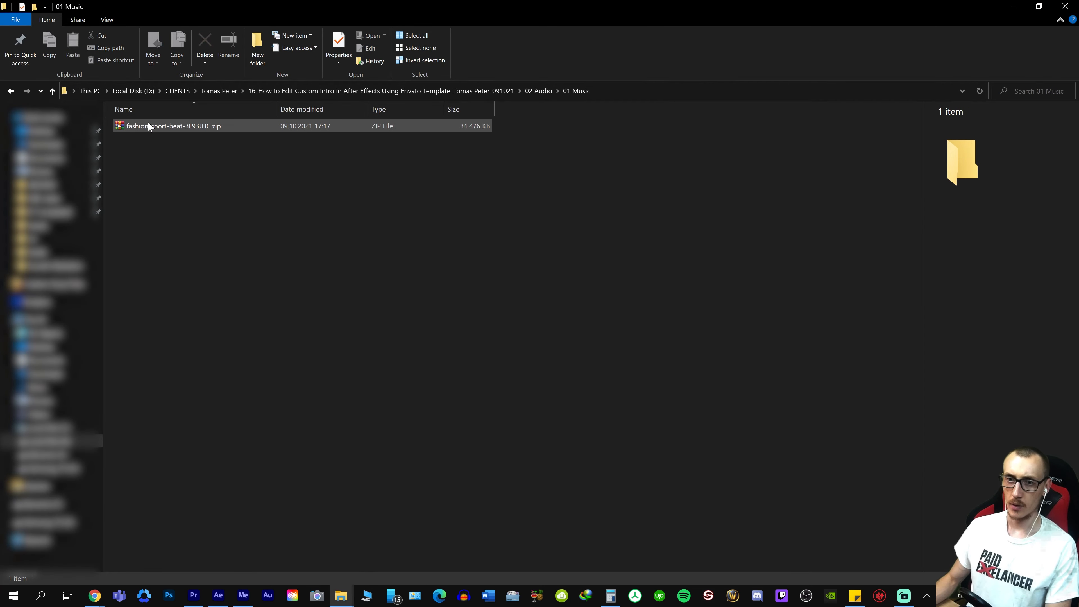
{"action": "right_click", "coordinate": [148, 124]}
{"action": "mouse_move", "coordinate": [198, 157]}
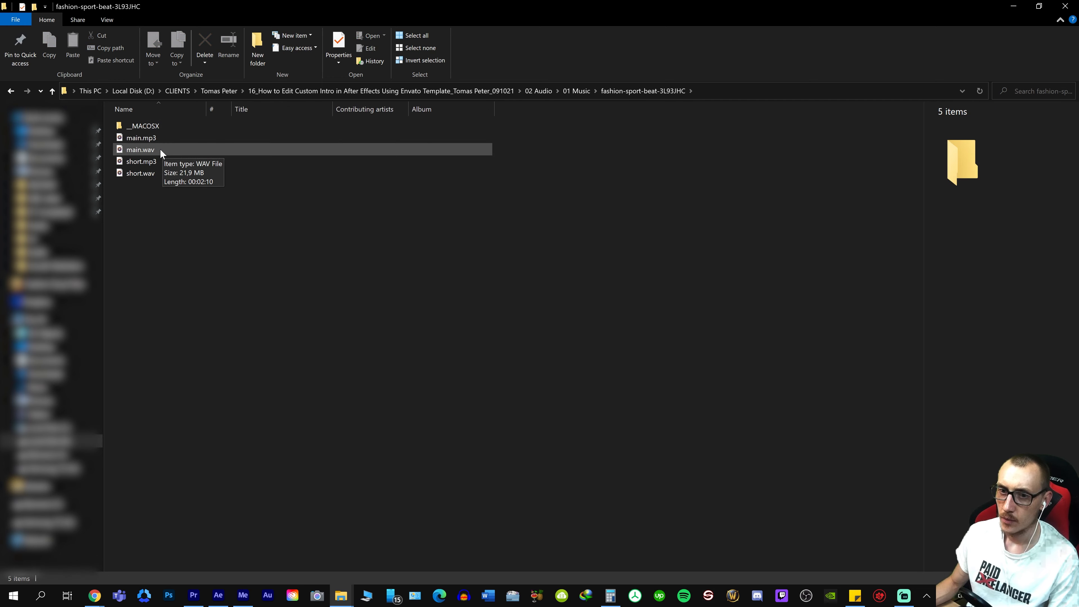
{"action": "left_click", "coordinate": [160, 149]}
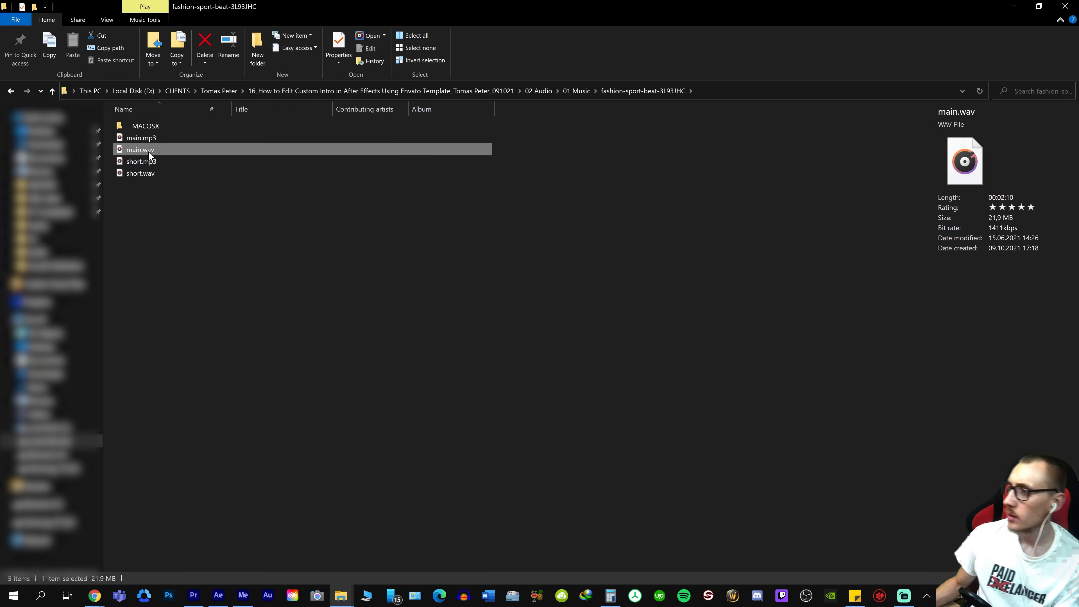
{"action": "left_click", "coordinate": [151, 139]}
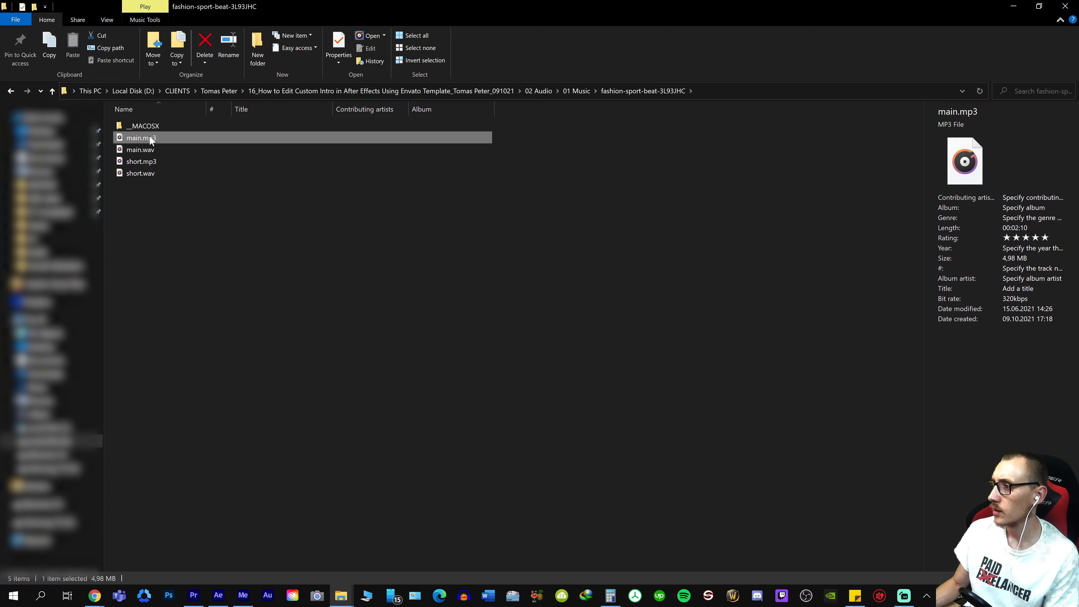
{"action": "left_click", "coordinate": [153, 147]}
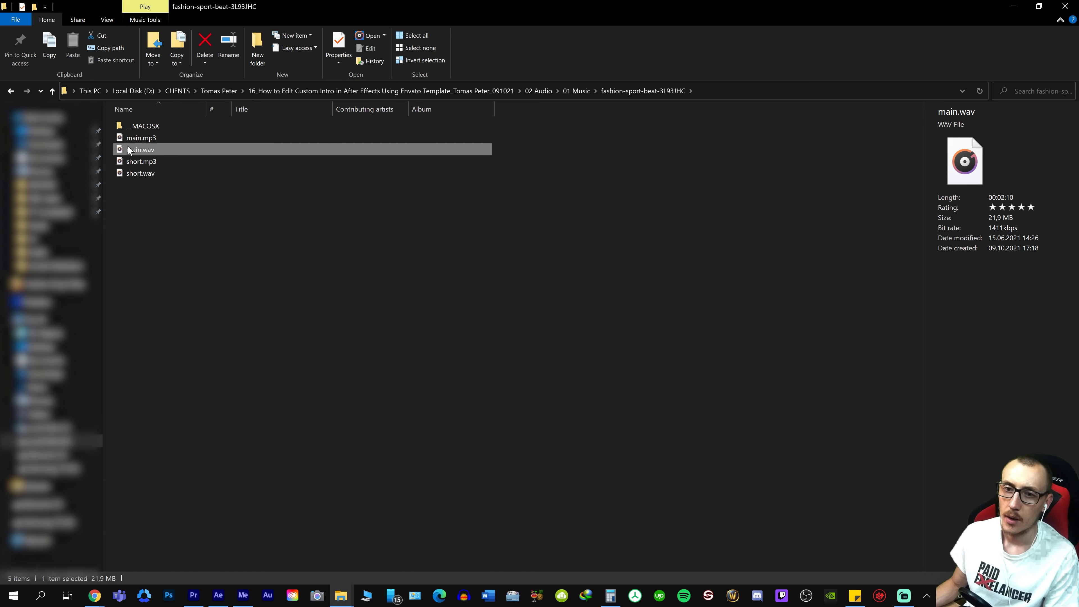
Bring main.wav from Explorer into Premiere Pro, placing it on audio track A3 of the envato template sequence
{"action": "left_click_drag", "start_coordinate": [125, 151], "coordinate": [242, 250]}
{"action": "left_click_drag", "start_coordinate": [247, 291], "coordinate": [244, 567]}
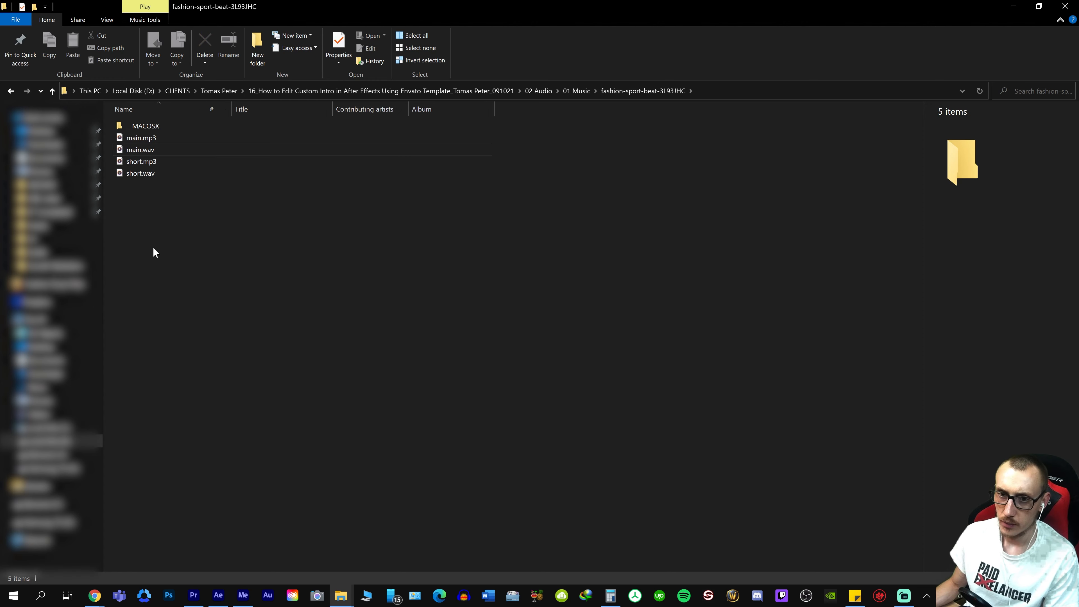
{"action": "left_click", "coordinate": [163, 172]}
{"action": "left_click", "coordinate": [153, 150]}
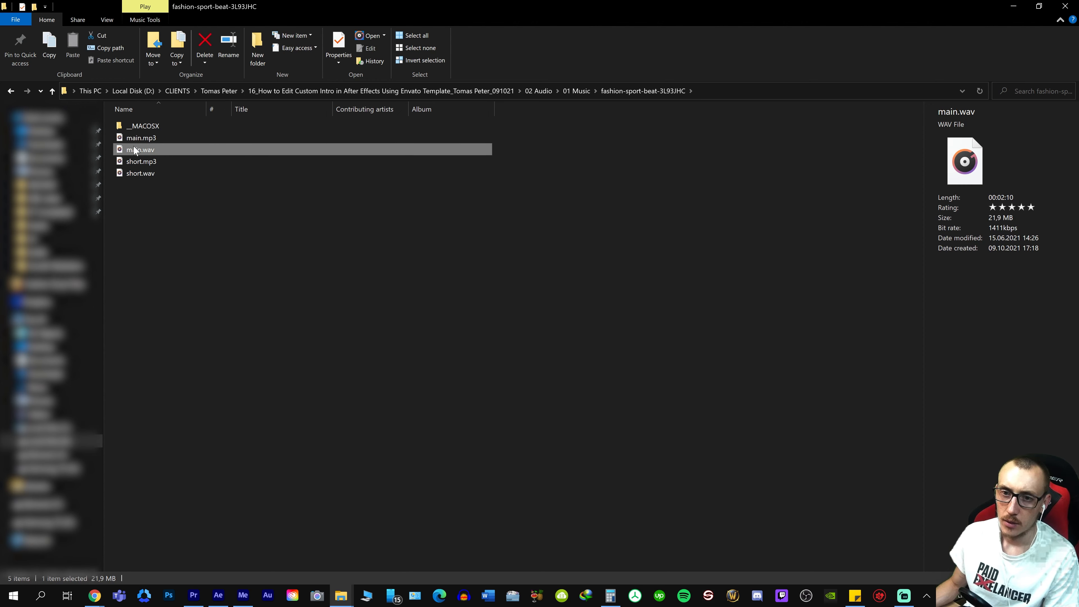
{"action": "mouse_move", "coordinate": [135, 150]}
{"action": "left_mouse_down"}
{"action": "mouse_move", "coordinate": [231, 159]}
{"action": "mouse_move", "coordinate": [234, 554]}
{"action": "mouse_move", "coordinate": [194, 599]}
{"action": "mouse_move", "coordinate": [455, 361]}
{"action": "mouse_move", "coordinate": [517, 472]}
{"action": "mouse_move", "coordinate": [523, 510]}
{"action": "left_mouse_up"}
{"action": "left_click", "coordinate": [554, 384]}
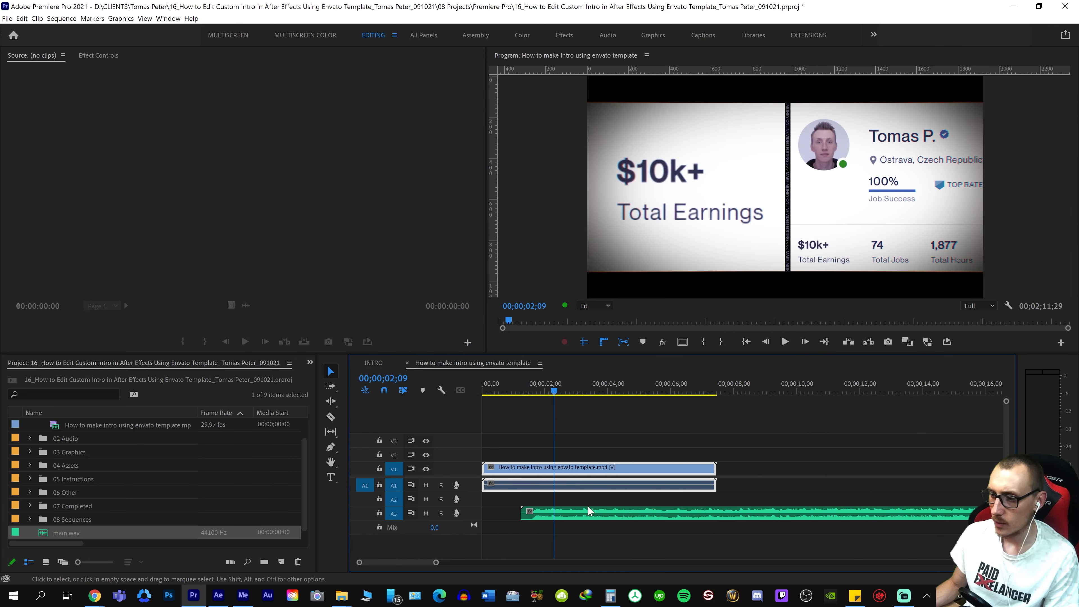
Enlarge audio track A3 to show the music's waveform and examine it up to the break at about 00;00;17;13
{"action": "key", "text": "minus"}
{"action": "key", "text": "minus"}
{"action": "right_click", "coordinate": [546, 528]}
{"action": "right_click", "coordinate": [571, 515]}
{"action": "right_click", "coordinate": [591, 515]}
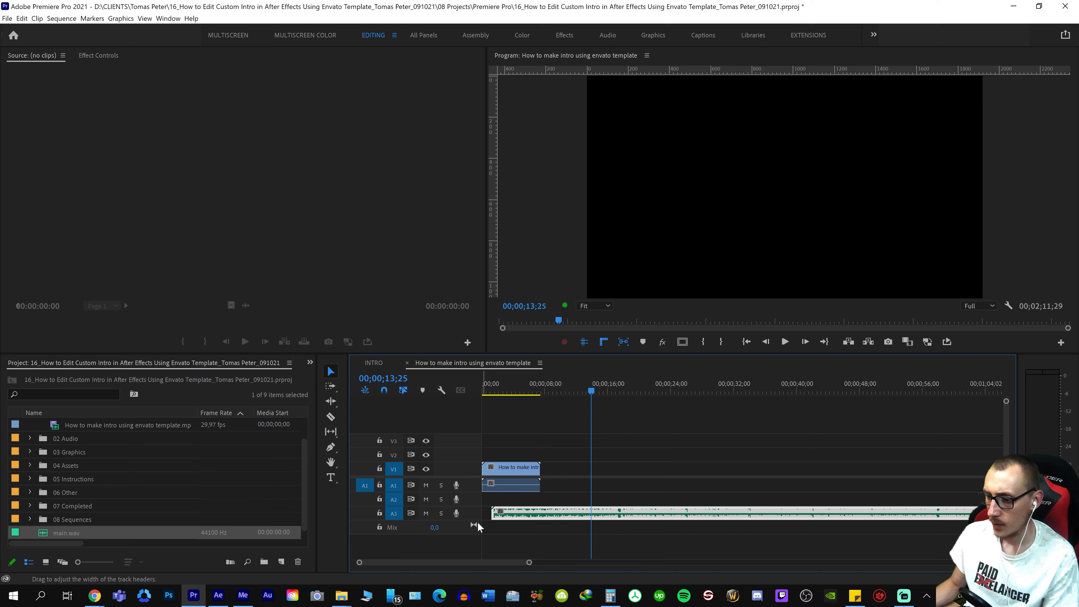
{"action": "double_click", "coordinate": [477, 513]}
{"action": "right_click", "coordinate": [627, 522]}
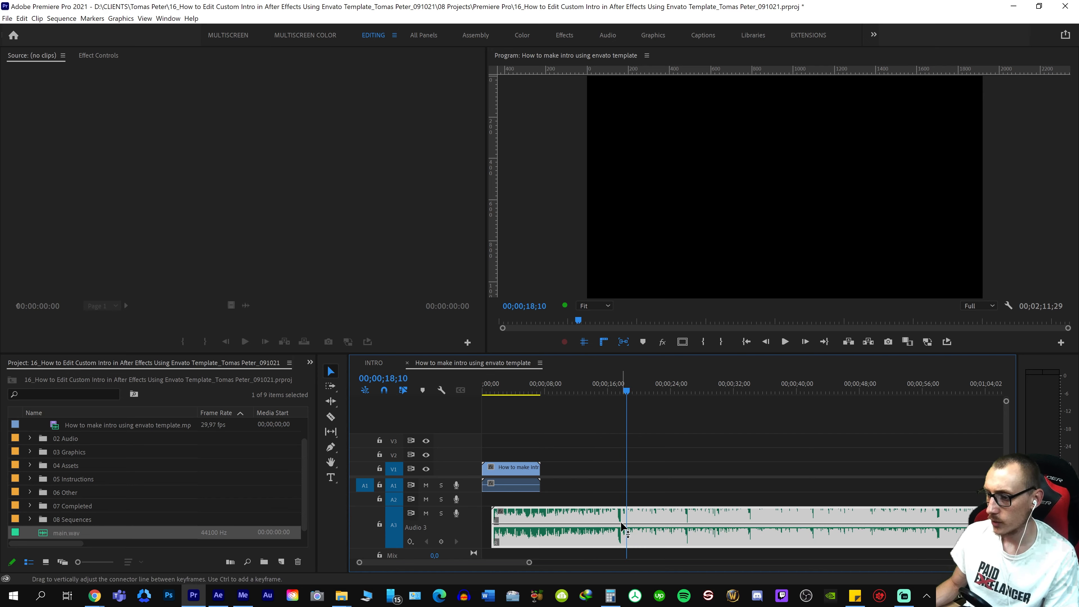
{"action": "right_click", "coordinate": [620, 522]}
{"action": "key", "text": "minus"}
{"action": "key", "text": "minus"}
{"action": "key", "text": "equal"}
{"action": "key", "text": "equal"}
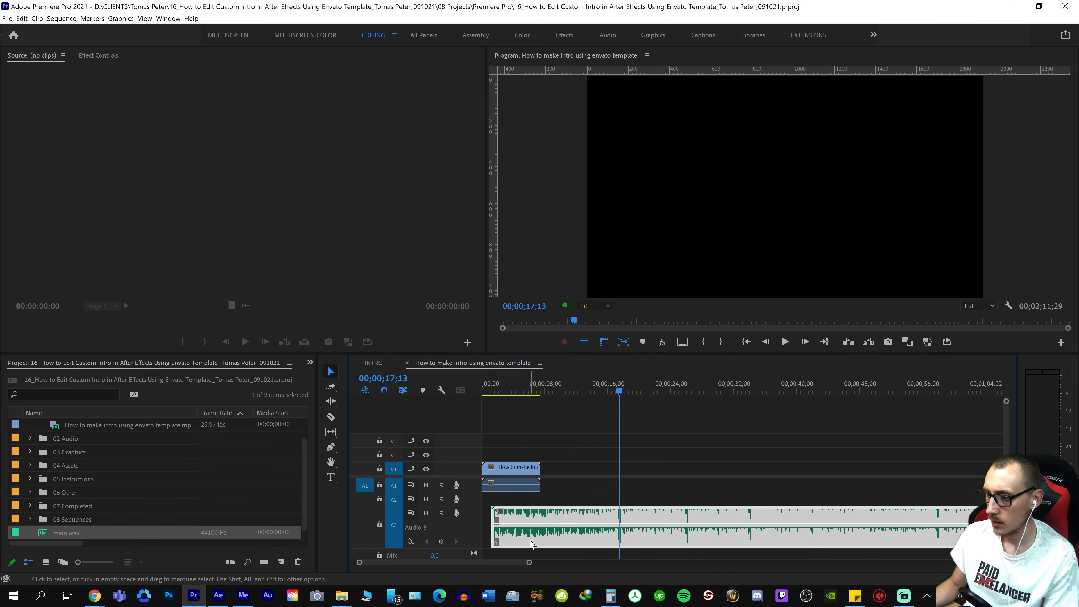
Move the music clip past the video so it starts at 00;00;10;14, and play it from its start
{"action": "left_click_drag", "start_coordinate": [531, 546], "coordinate": [602, 520]}
{"action": "key", "text": "Up"}
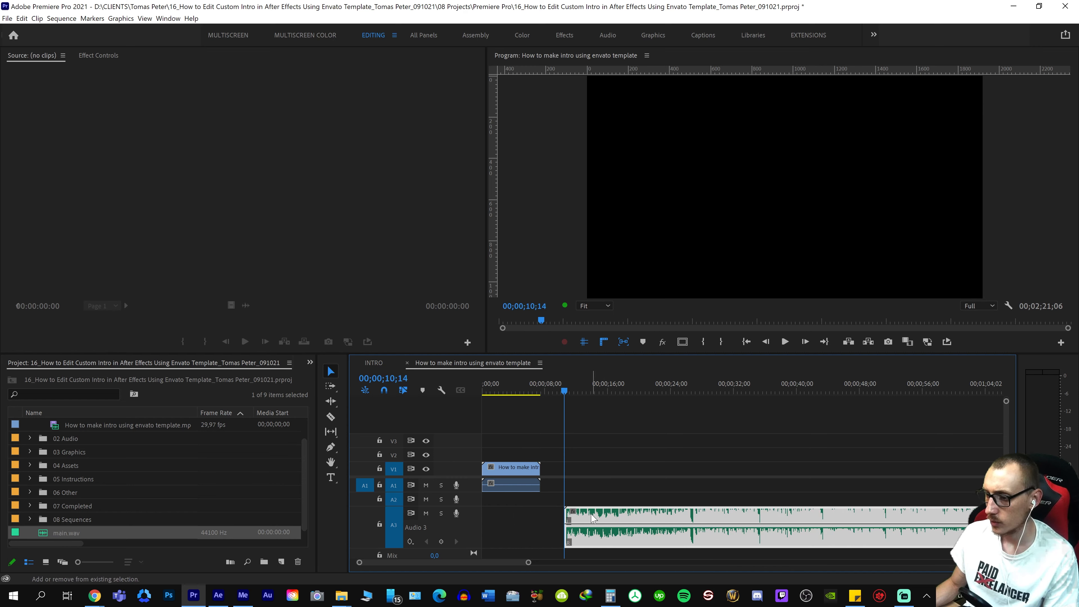
{"action": "key", "text": "equal"}
{"action": "key", "text": "space"}
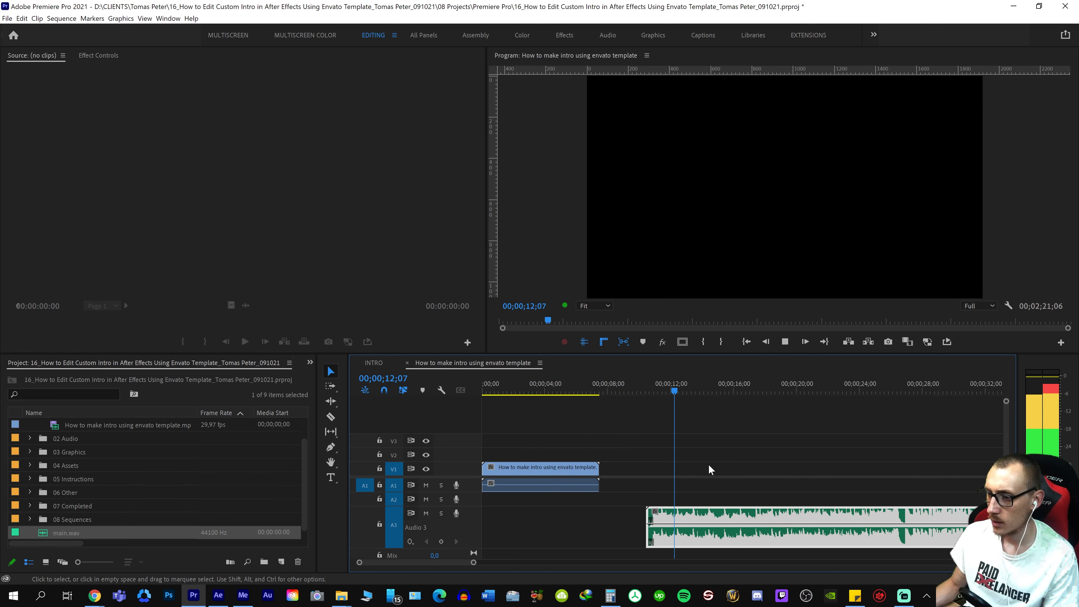
{"action": "key", "text": "minus"}
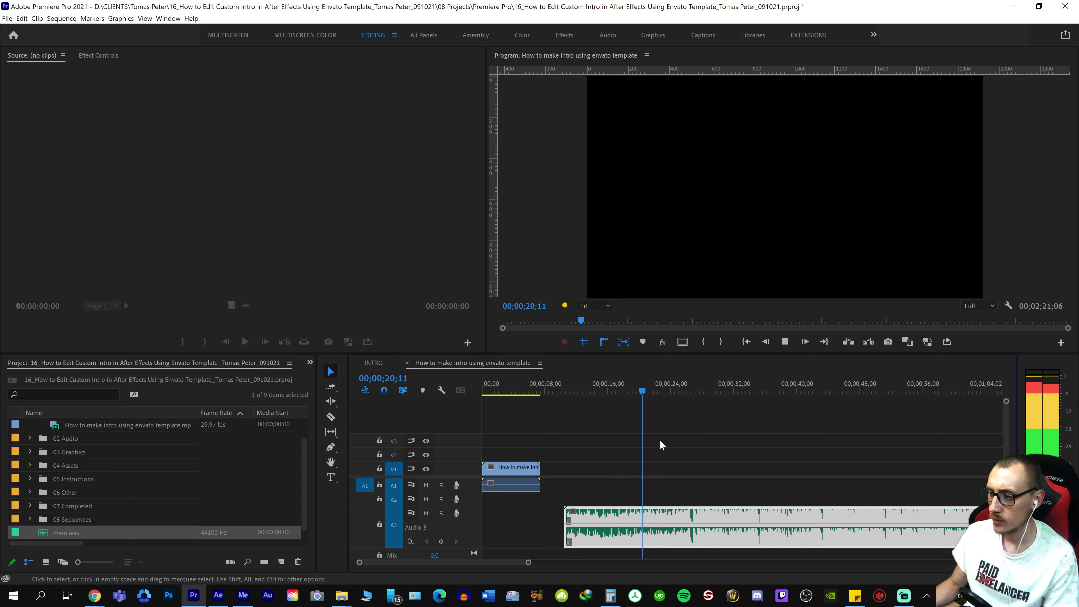
{"action": "key", "text": "minus"}
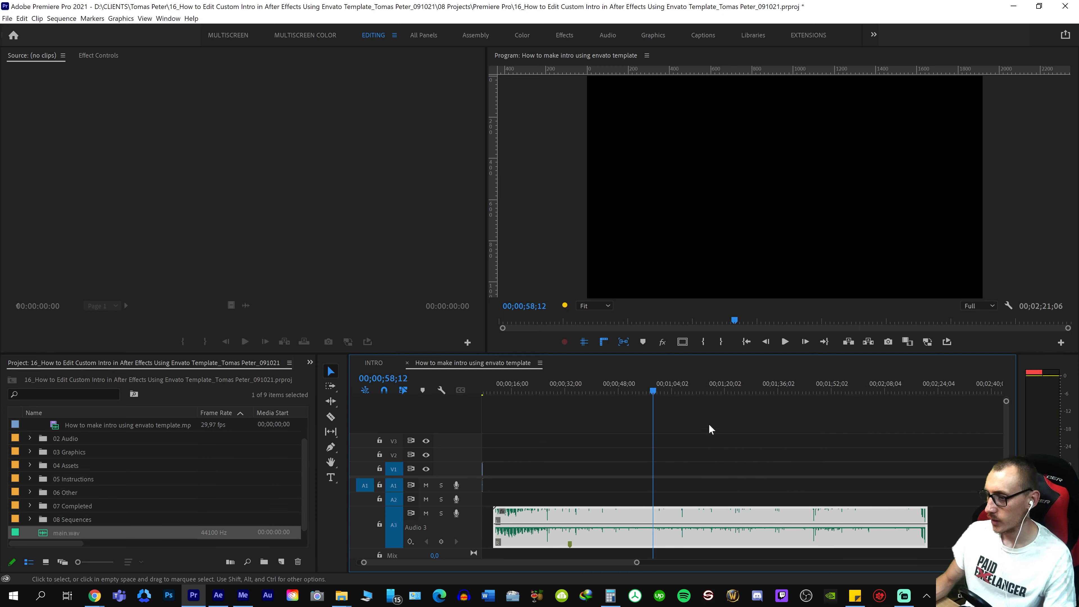
Find the music's break just before the beat, split main.wav at 00;00;26;22, and delete everything before the cut
{"action": "left_click_drag", "start_coordinate": [677, 385], "coordinate": [571, 508]}
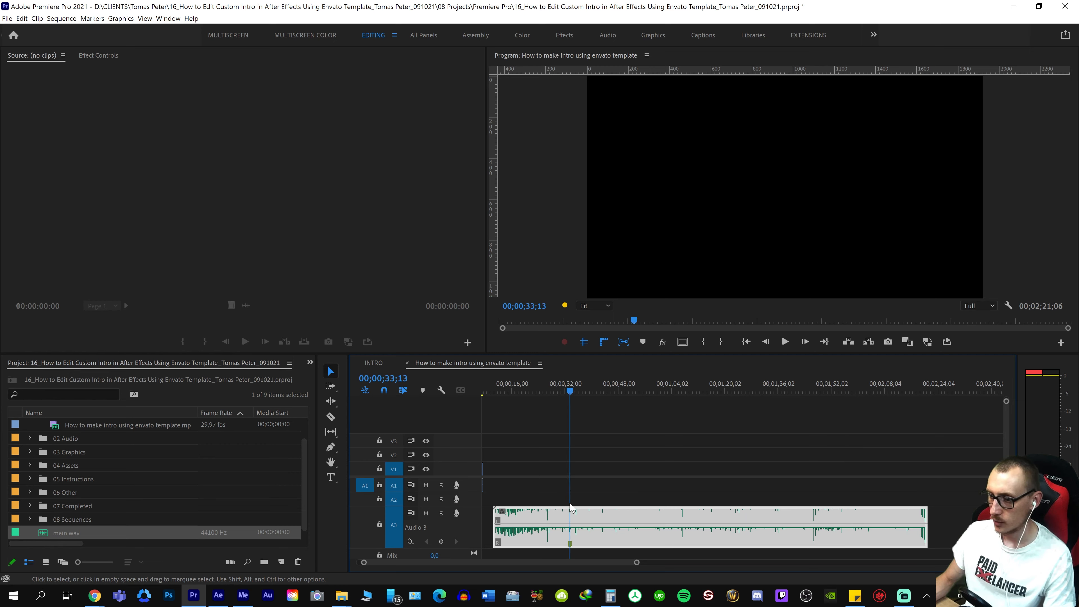
{"action": "key", "text": "equal"}
{"action": "key", "text": "equal"}
{"action": "left_click_drag", "start_coordinate": [737, 543], "coordinate": [675, 511]}
{"action": "key", "text": "ctrl+s"}
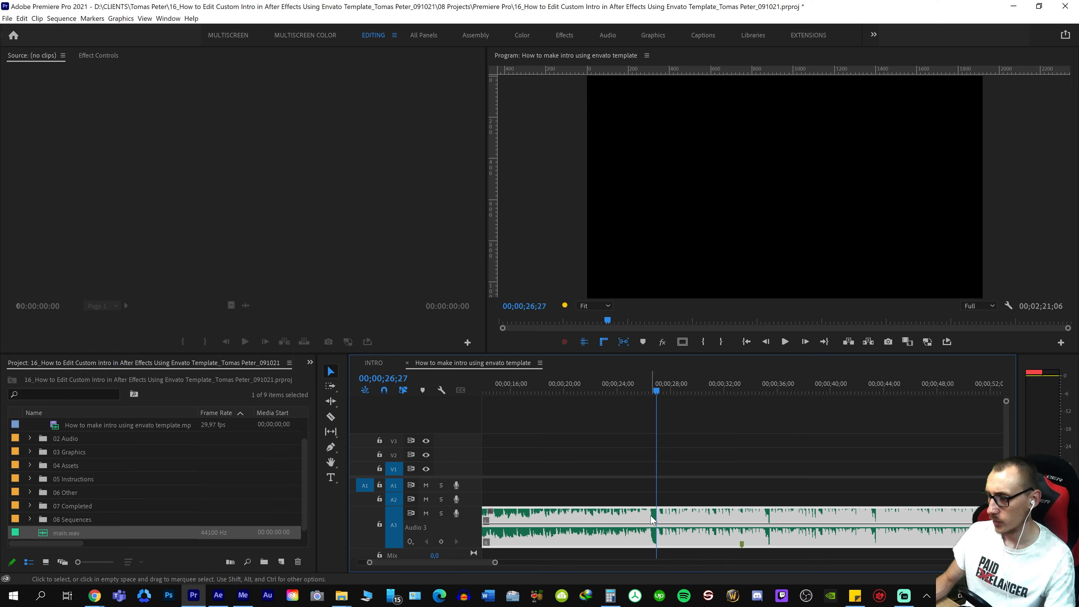
{"action": "key", "text": "="}
{"action": "key", "text": "="}
{"action": "key", "text": "="}
{"action": "right_click", "coordinate": [770, 496]}
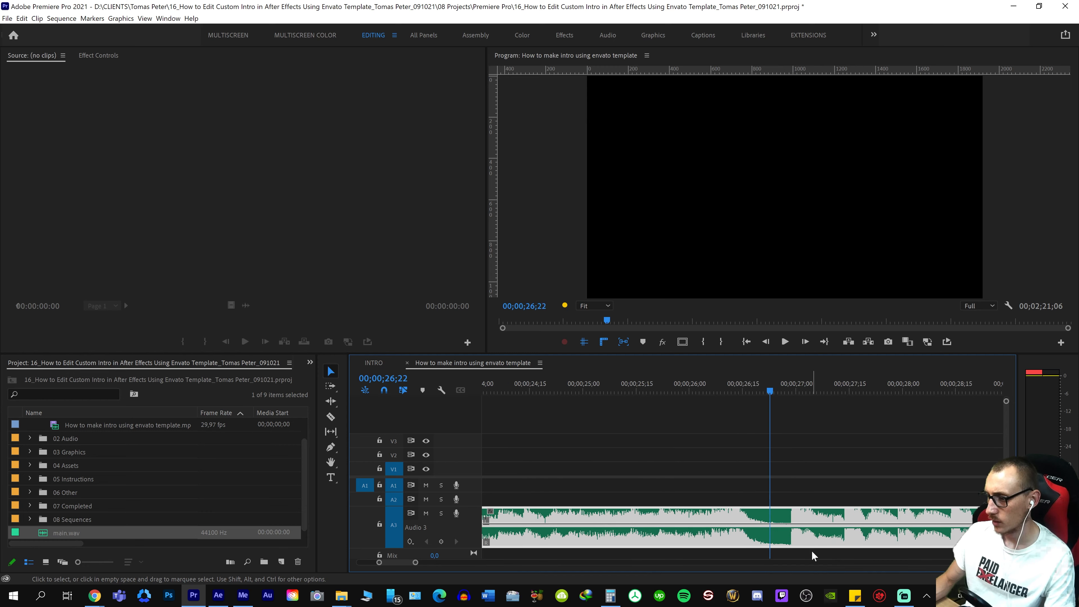
{"action": "key", "text": "ctrl+k"}
{"action": "key", "text": "Delete"}
Split the remaining music at the next break at 00;00;35;12 and delete the part after the cut
{"action": "right_click", "coordinate": [814, 503]}
{"action": "key", "text": "-"}
{"action": "key", "text": "-"}
{"action": "key", "text": "-"}
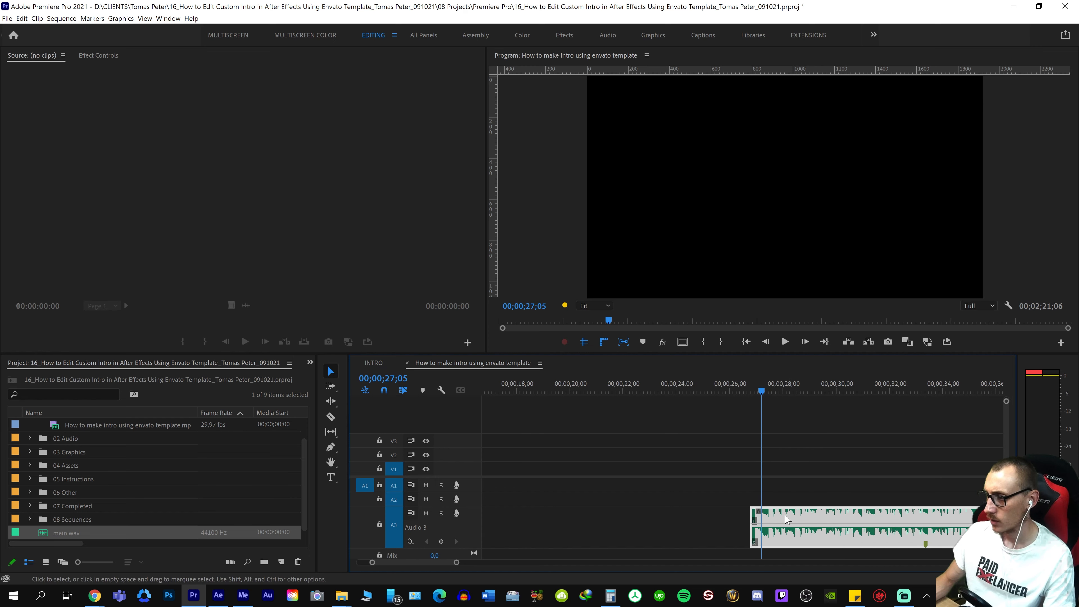
{"action": "key", "text": "="}
{"action": "key", "text": "="}
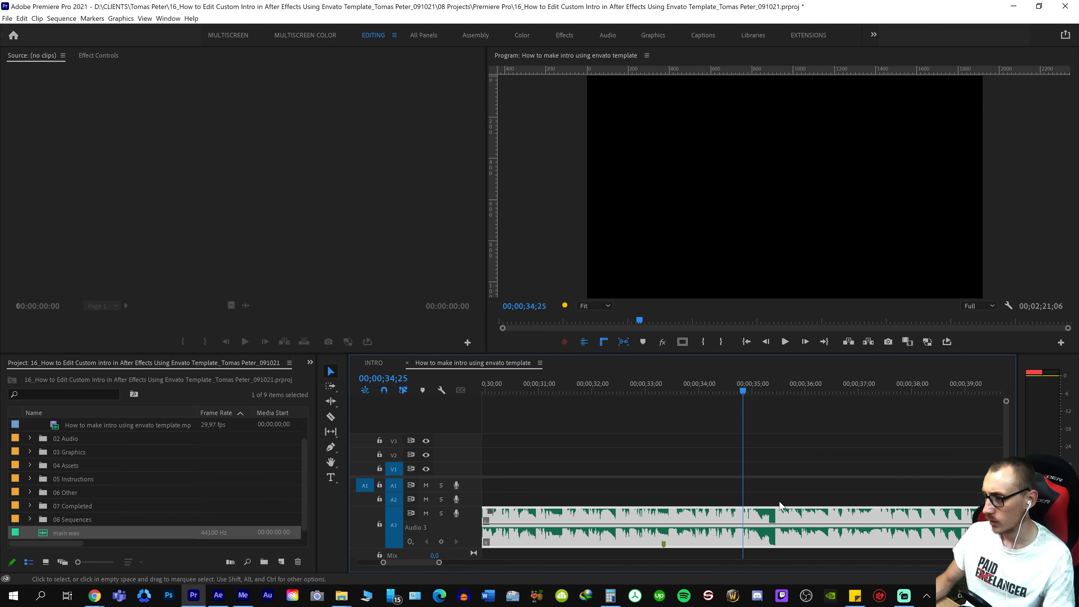
{"action": "key", "text": "ctrl+k"}
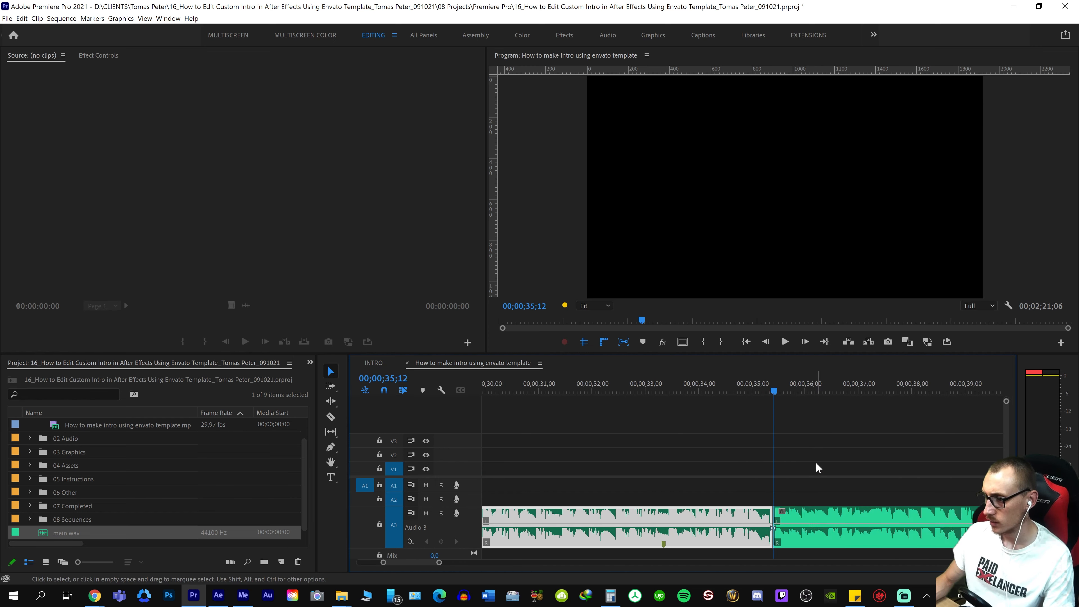
{"action": "left_click", "coordinate": [811, 521]}
{"action": "key", "text": "Delete"}
Close the empty gap between the video and the music excerpt so the music starts at 00;00;00;00 on A3
{"action": "key", "text": "-"}
{"action": "key", "text": "-"}
{"action": "left_click", "coordinate": [638, 519]}
{"action": "key", "text": "Delete"}
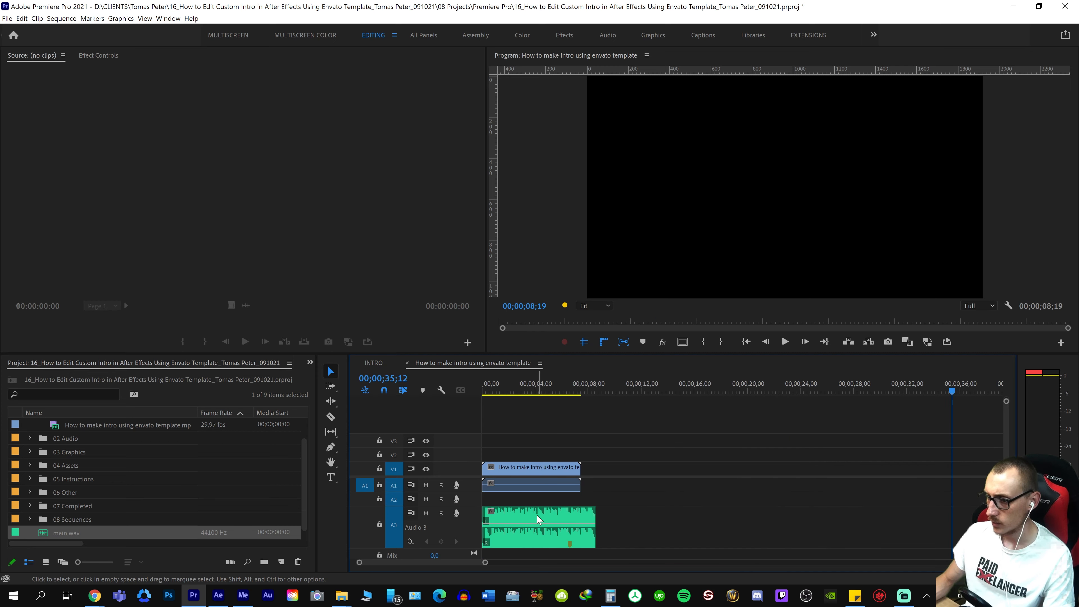
Play the sequence from its start to compare the music's beat with the first slide transition
{"action": "left_click", "coordinate": [536, 387]}
{"action": "key", "text": "="}
{"action": "key", "text": "="}
{"action": "key", "text": "Home"}
{"action": "key", "text": "space"}
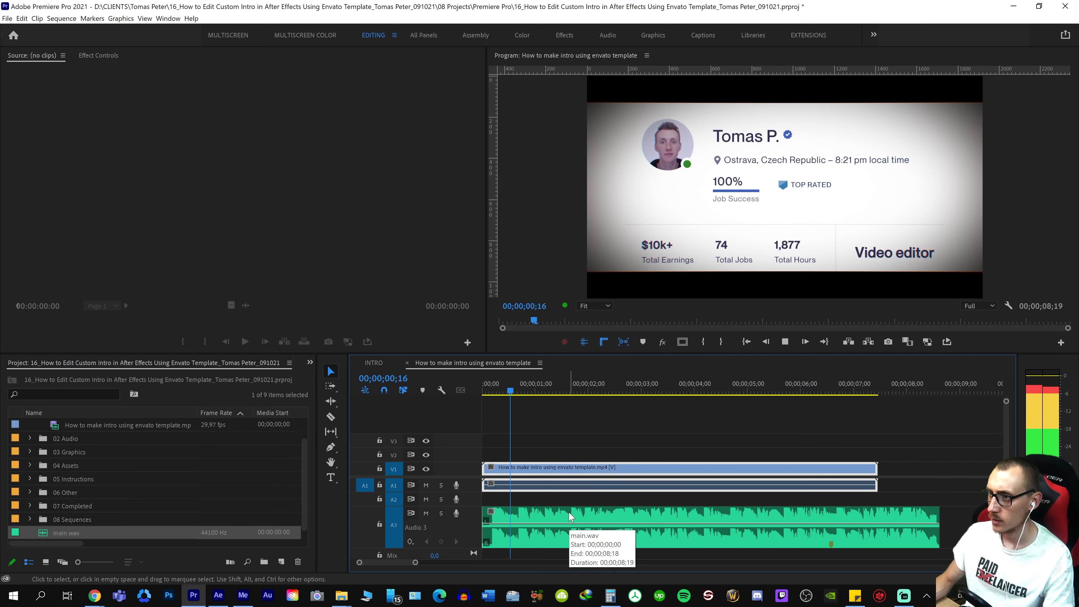
{"action": "key", "text": "space"}
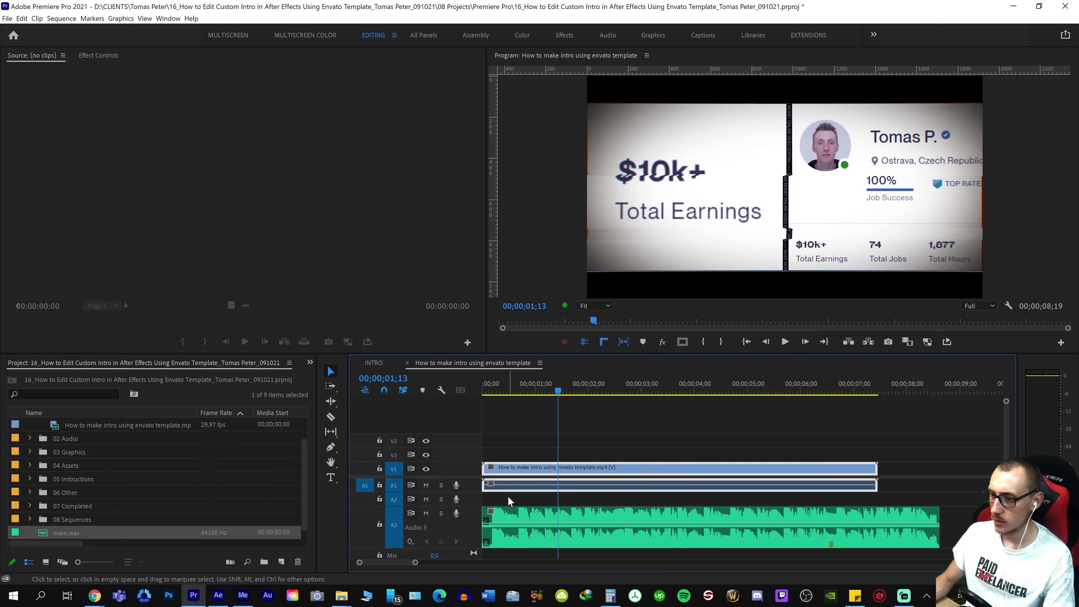
{"action": "key", "text": "grave"}
{"action": "key", "text": "Home"}
{"action": "key", "text": "space"}
{"action": "key", "text": "space"}
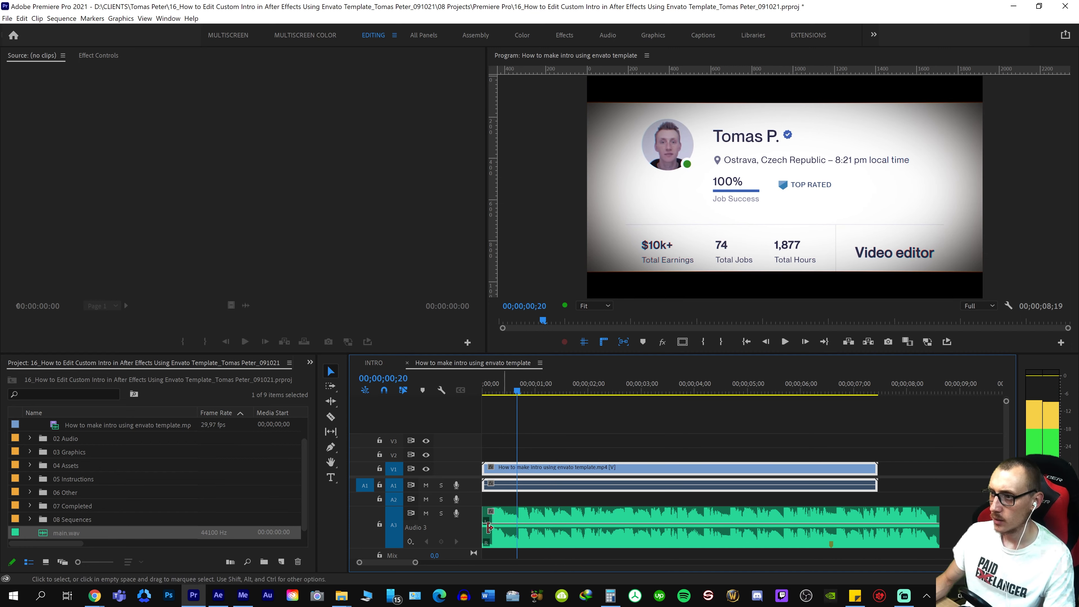
Shift the music clip about 24 frames later, extend its head back to the sequence start, and play the result
{"action": "key", "text": "grave"}
{"action": "key", "text": "="}
{"action": "key", "text": "="}
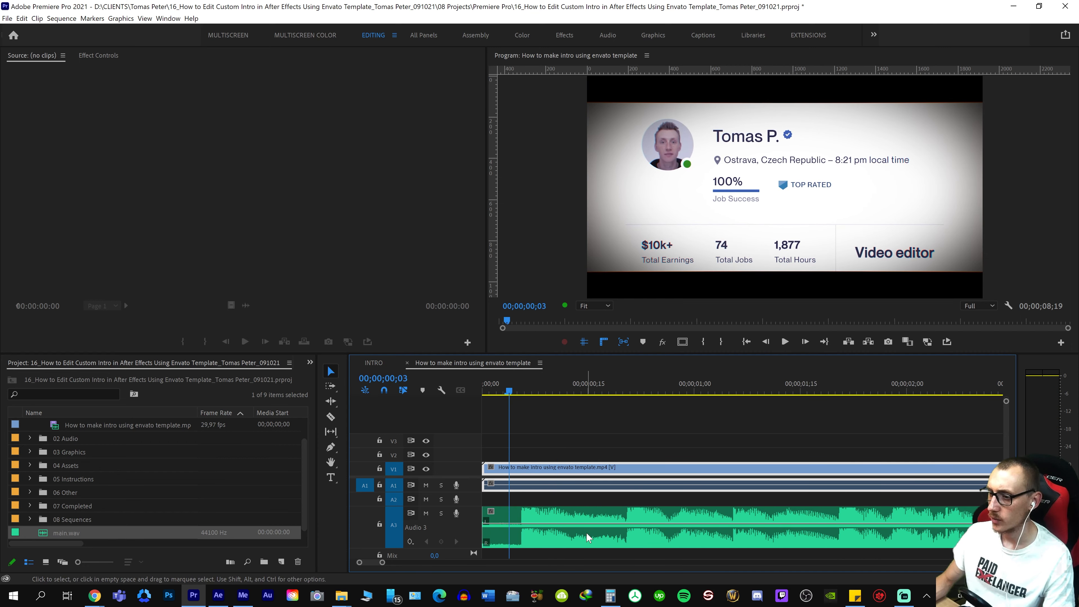
{"action": "left_click_drag", "start_coordinate": [586, 532], "coordinate": [666, 529]}
{"action": "key", "text": "minus"}
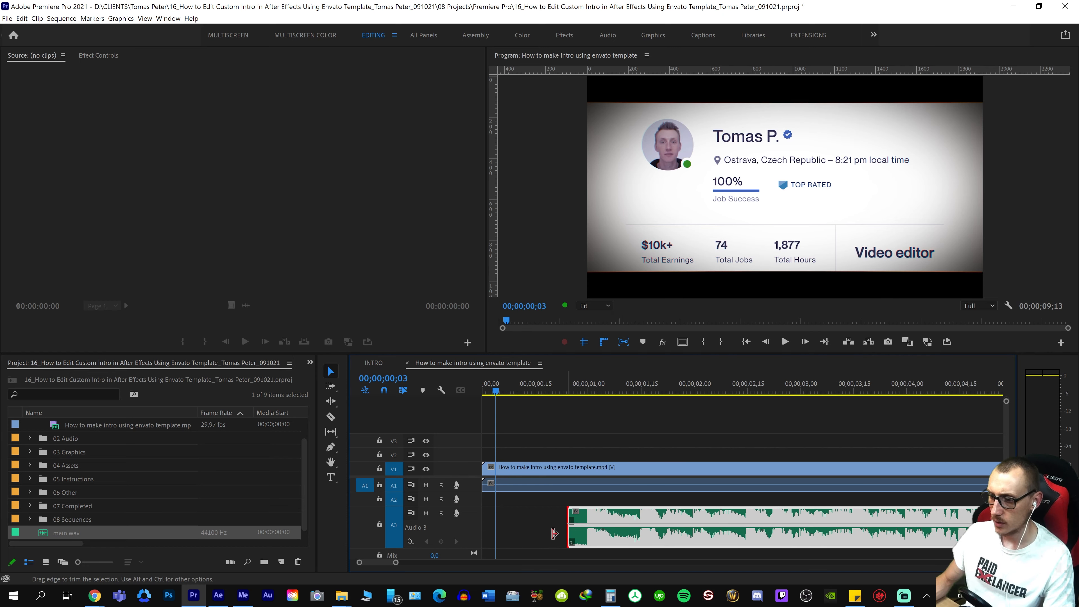
{"action": "left_click_drag", "start_coordinate": [554, 533], "coordinate": [488, 517]}
{"action": "key", "text": "space"}
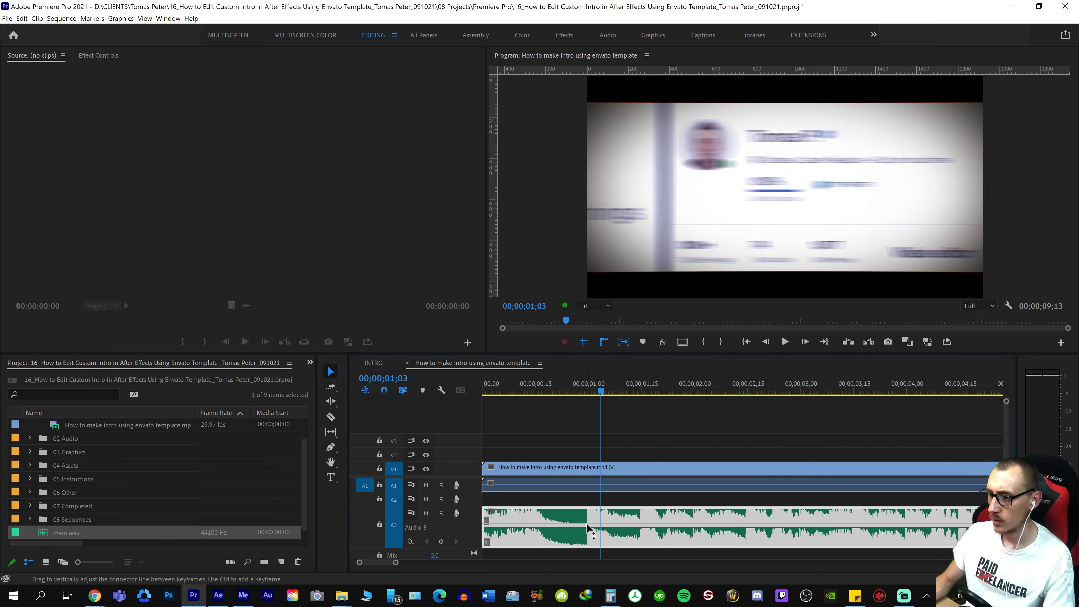
Shift the music 8 frames later so its beat lands at 00;00;01;08, extend its head to the sequence start, and replay it
{"action": "left_click_drag", "start_coordinate": [598, 543], "coordinate": [617, 541]}
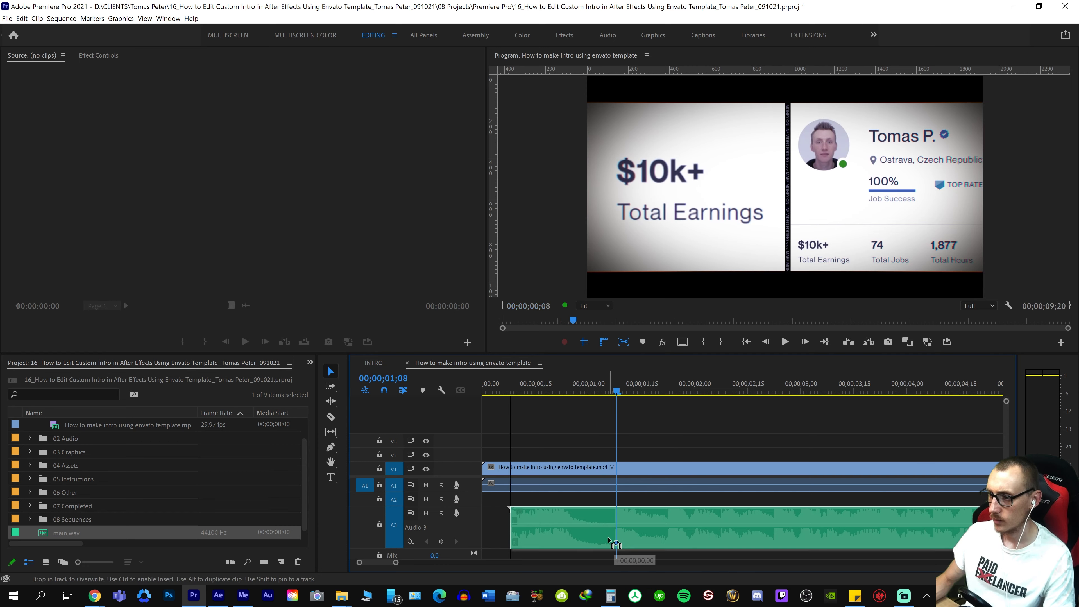
{"action": "left_click_drag", "start_coordinate": [523, 543], "coordinate": [510, 515]}
{"action": "left_click", "coordinate": [584, 385]}
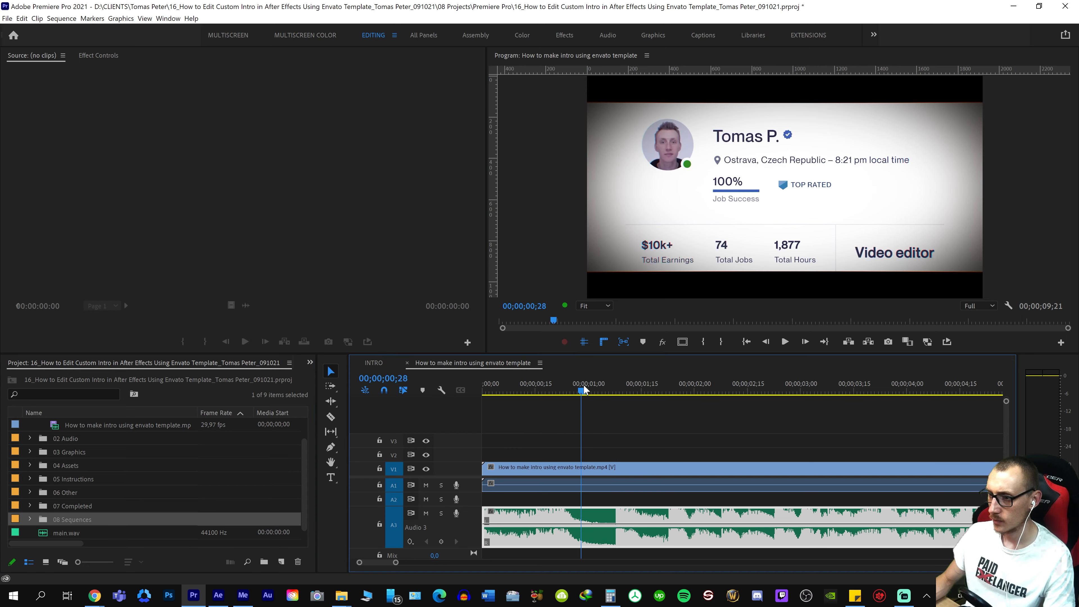
{"action": "key", "text": "space"}
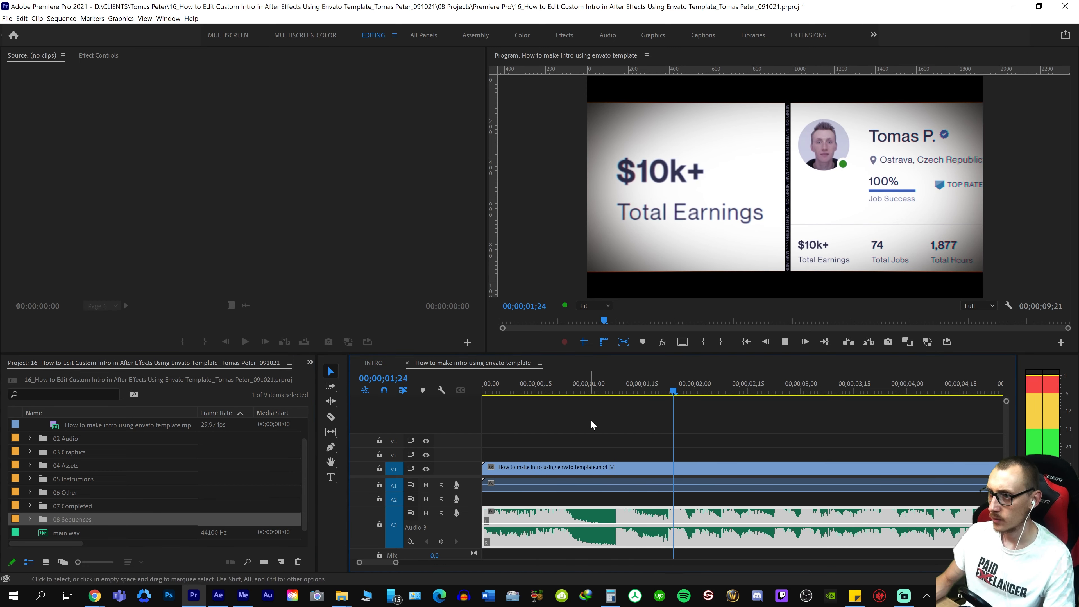
{"action": "key", "text": "space"}
{"action": "left_click", "coordinate": [502, 379]}
{"action": "key", "text": "space"}
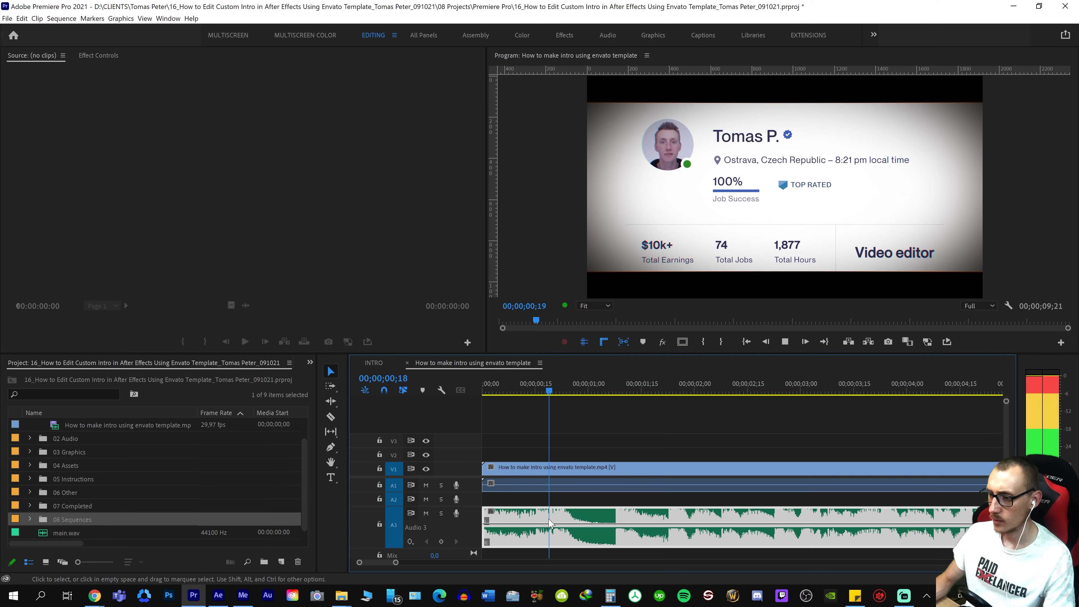
Trim the music clip's head to 00;00;00;03 and nudge the clip two frames earlier, playing it after each nudge
{"action": "key", "text": "e"}
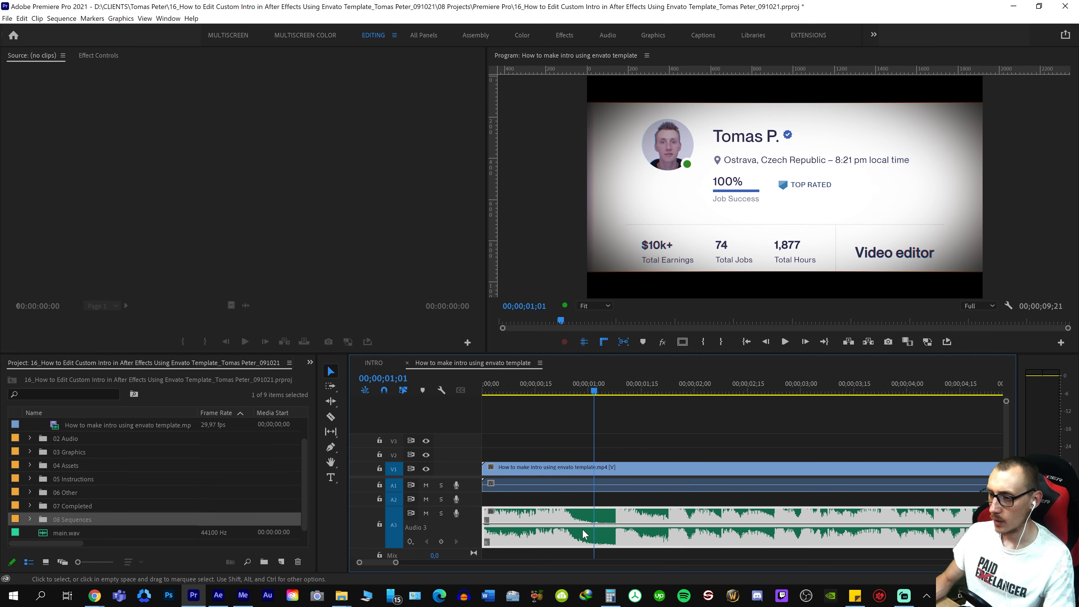
{"action": "key", "text": "e"}
{"action": "key", "text": "ctrl+k"}
{"action": "left_click", "coordinate": [587, 532]}
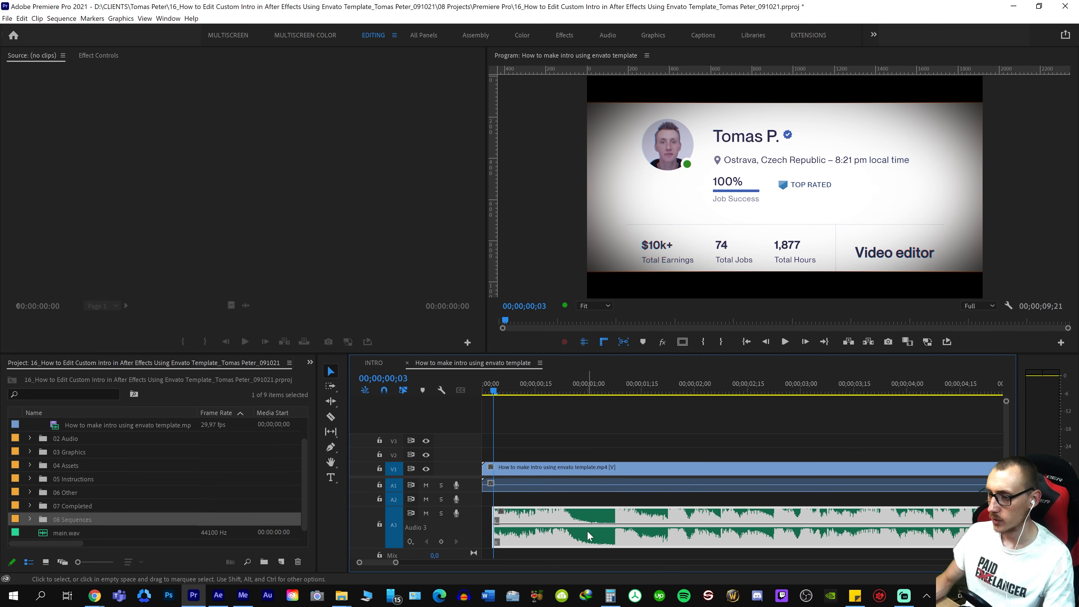
{"action": "key", "text": "alt+Left"}
{"action": "key", "text": "space"}
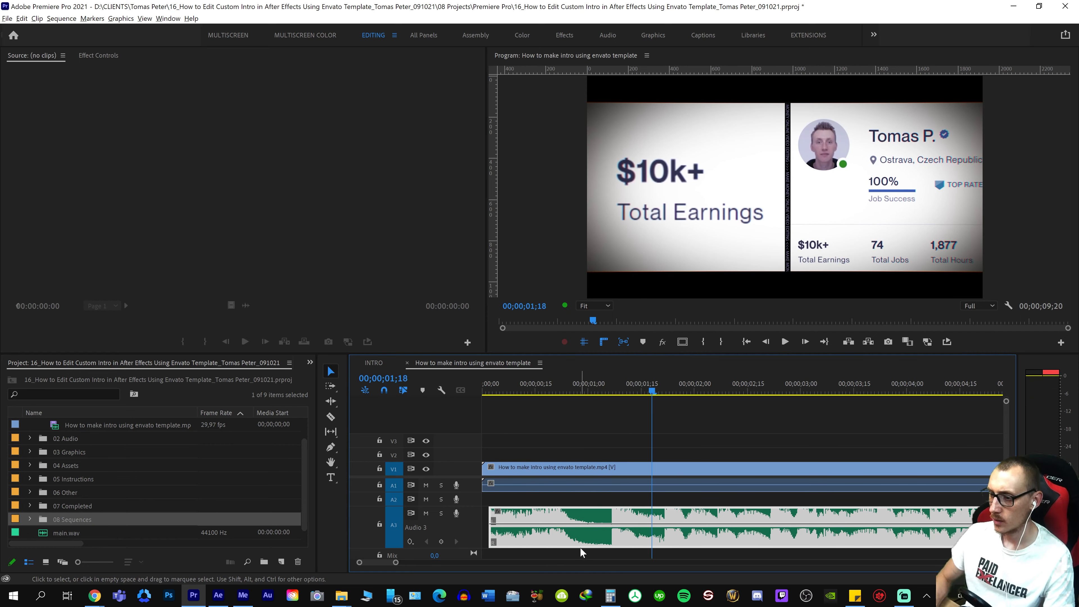
{"action": "key", "text": "alt+Left"}
{"action": "key", "text": "space"}
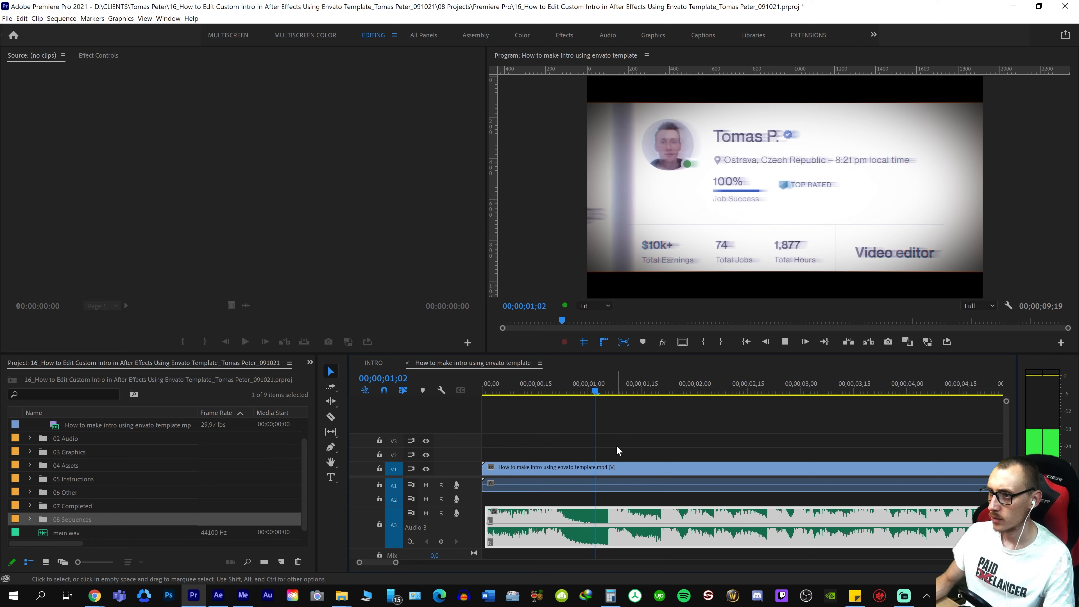
Play the sequence from its start past the end of the video to check the music's timing
{"action": "key", "text": "space"}
{"action": "key", "text": "Home"}
{"action": "key", "text": "space"}
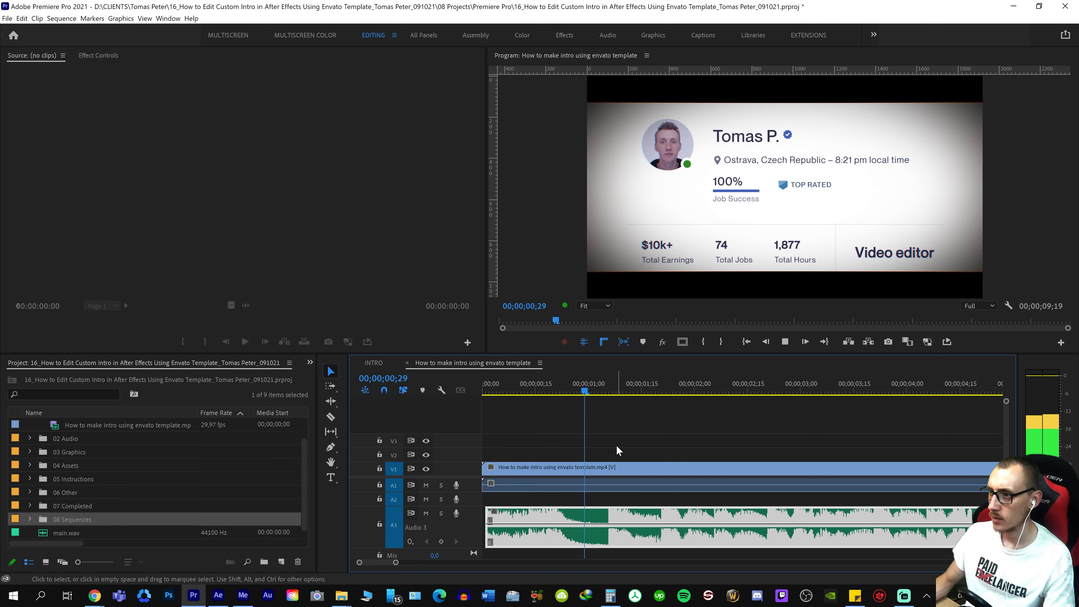
{"action": "key", "text": "space"}
{"action": "key", "text": "Home"}
{"action": "key", "text": "space"}
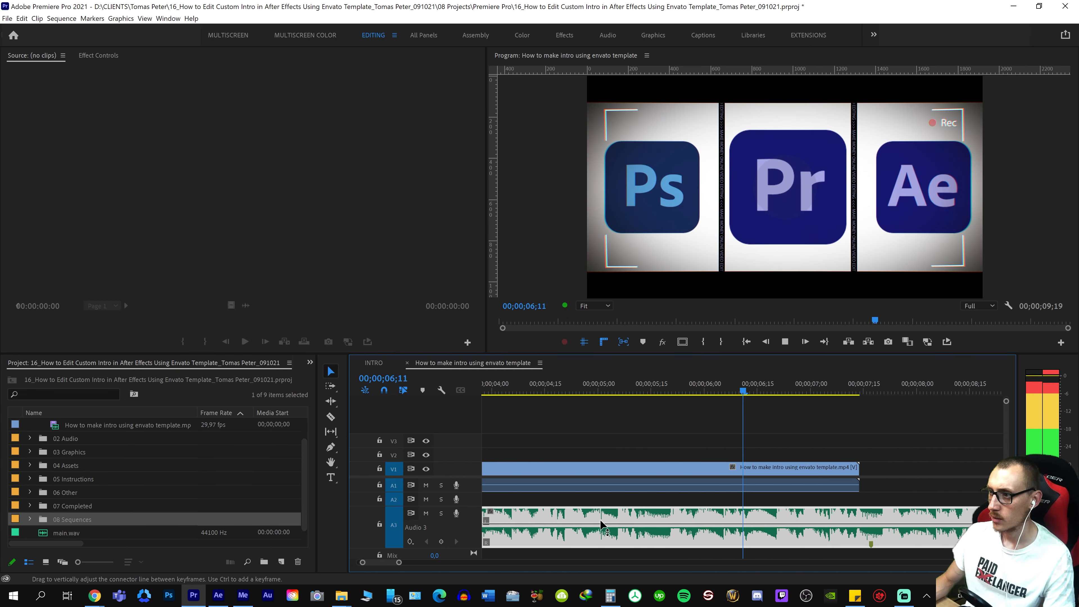
{"action": "key", "text": "space"}
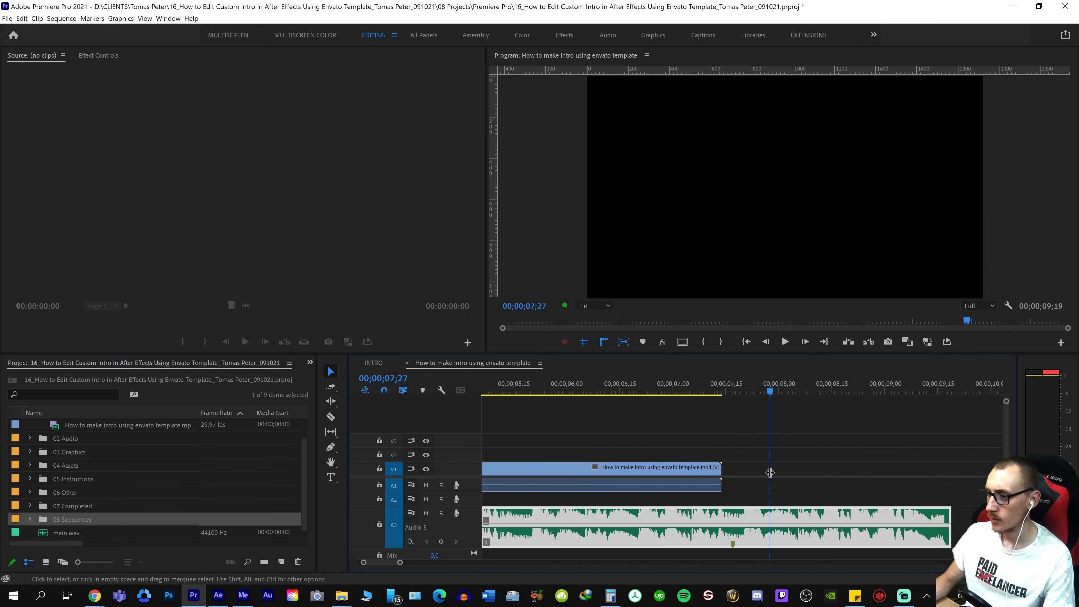
Fit the music clip to the video so it spans 00;00;00;00 to the video's end at 00;00;07;14
{"action": "key", "text": "ctrl+k"}
{"action": "left_click_drag", "start_coordinate": [764, 476], "coordinate": [775, 523]}
{"action": "key", "text": "Delete"}
{"action": "key", "text": "Home"}
{"action": "key", "text": "space"}
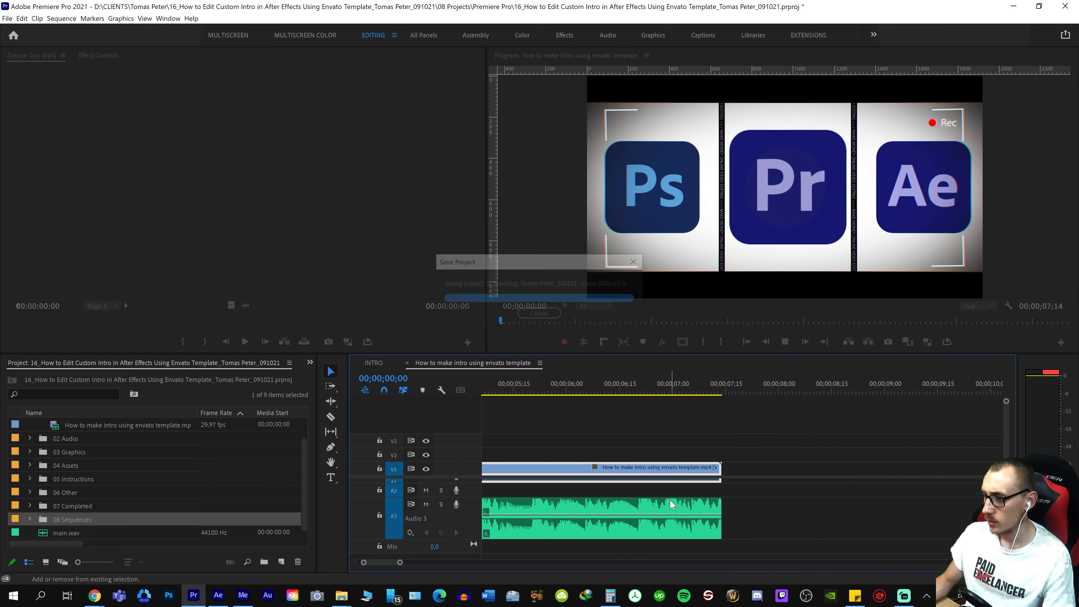
Play the whole intro from the beginning to check the trimmed music against the slide transitions
{"action": "key", "text": "backslash"}
{"action": "key", "text": "space"}
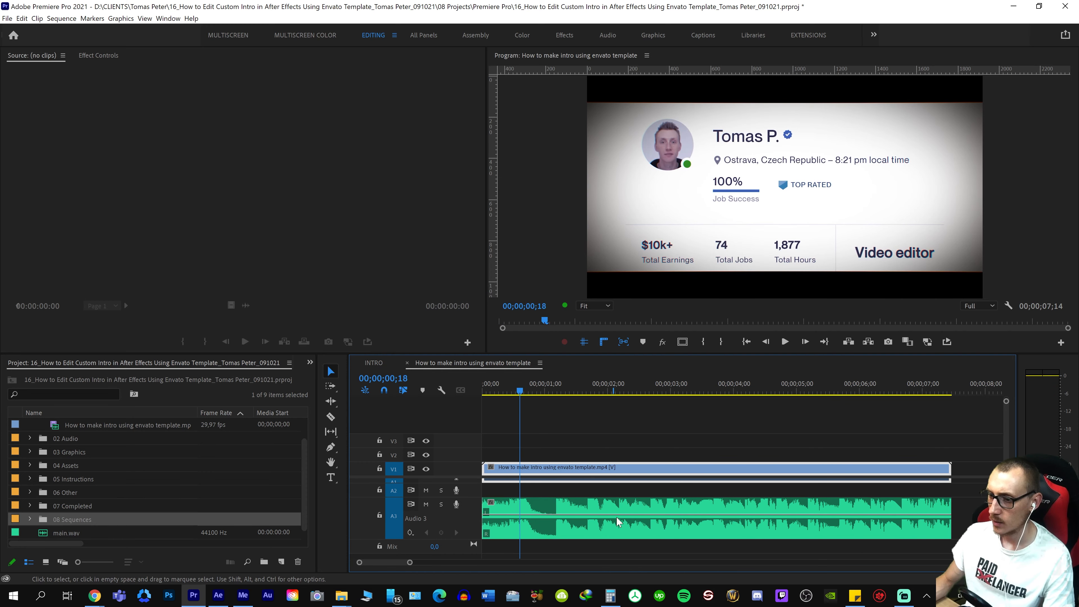
{"action": "key", "text": "Home"}
{"action": "key", "text": "space"}
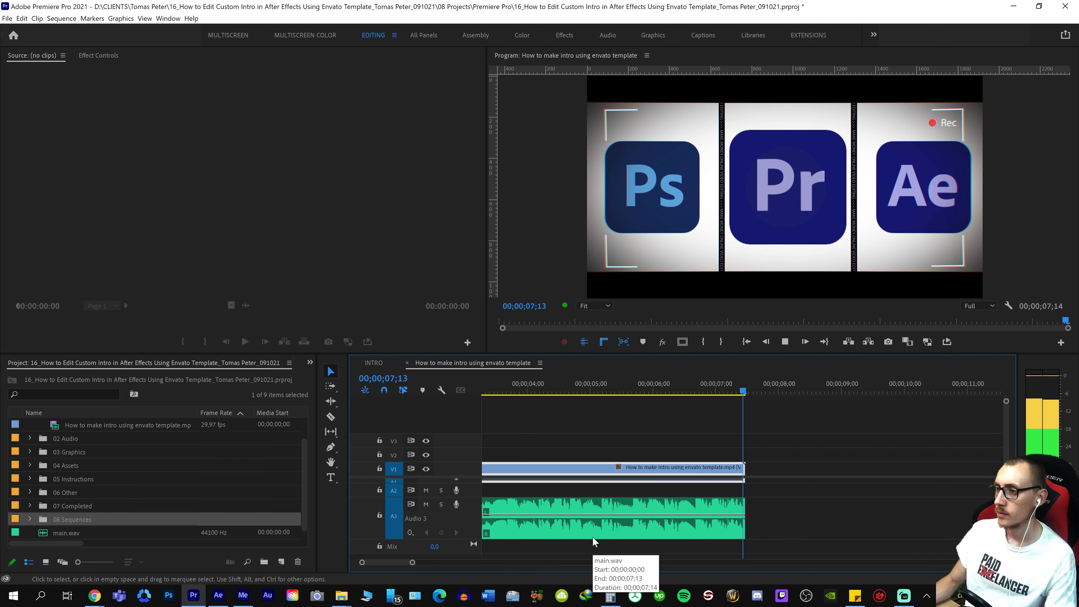
{"action": "right_click", "coordinate": [707, 501]}
{"action": "scroll", "coordinate": [682, 511], "scroll_direction": "down", "scroll_amount": 2}
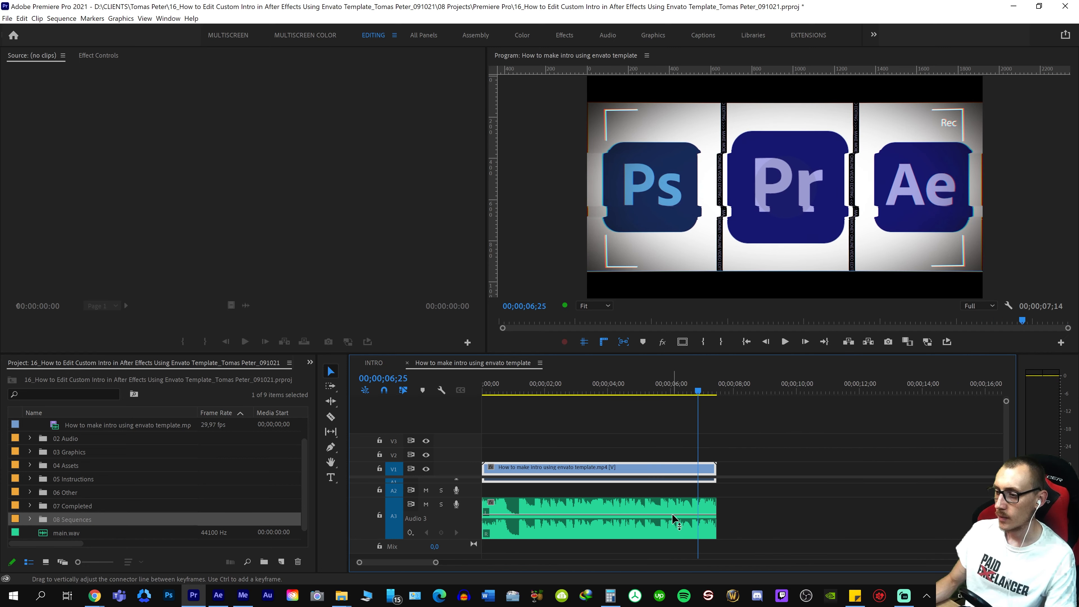
{"action": "key", "text": "Home"}
{"action": "key", "text": "space"}
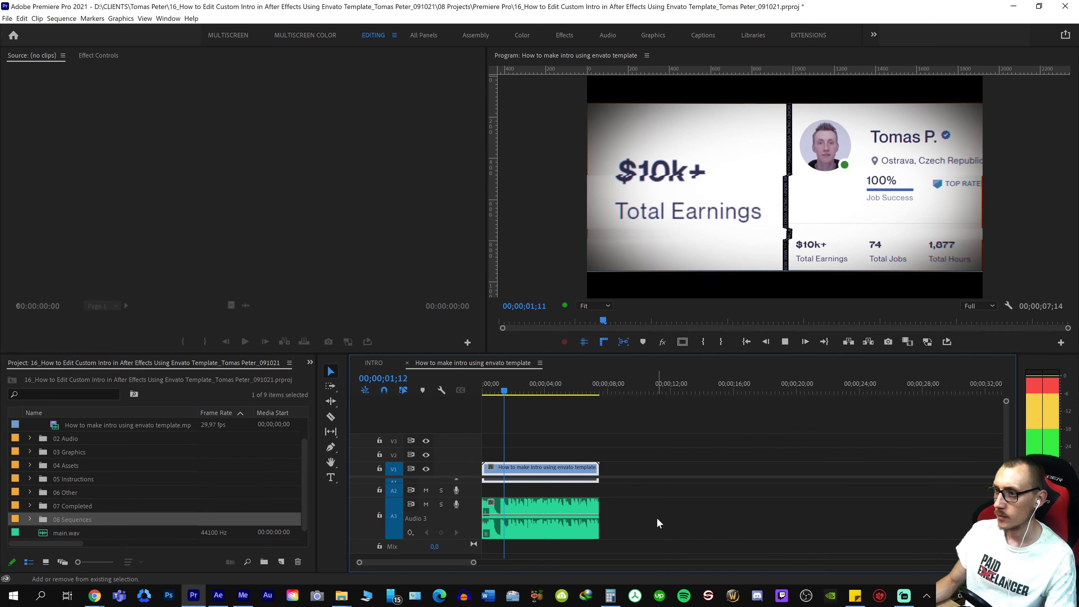
{"action": "scroll", "coordinate": [657, 518], "scroll_direction": "up", "scroll_amount": 2}
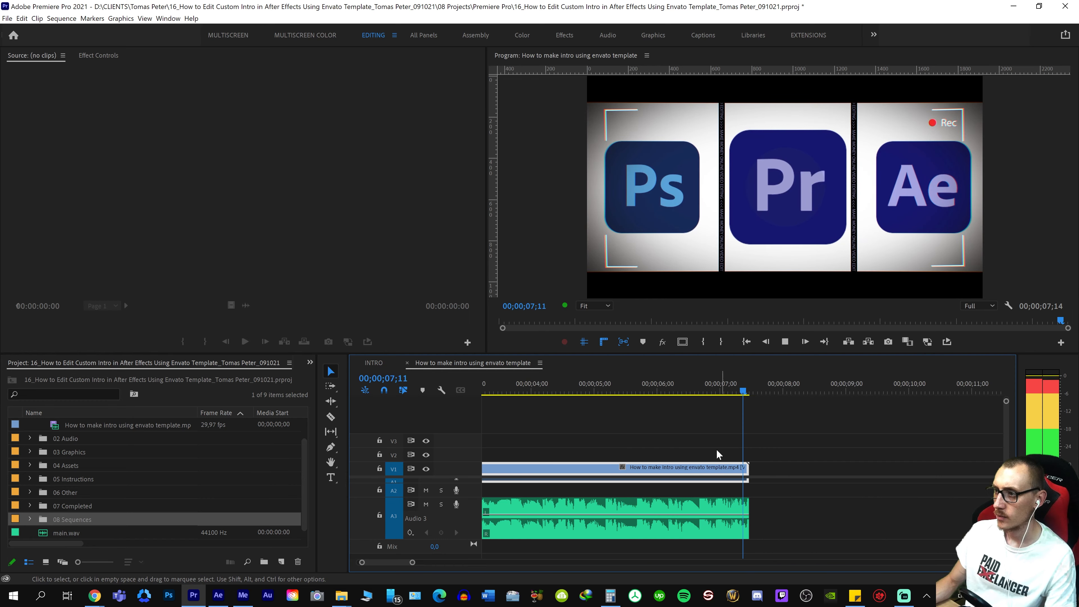
Enlarge audio tracks A1 and A2, and delete the video clip's own audio from A1 while keeping the video
{"action": "left_click", "coordinate": [619, 391]}
{"action": "key", "text": "="}
{"action": "key", "text": "backslash"}
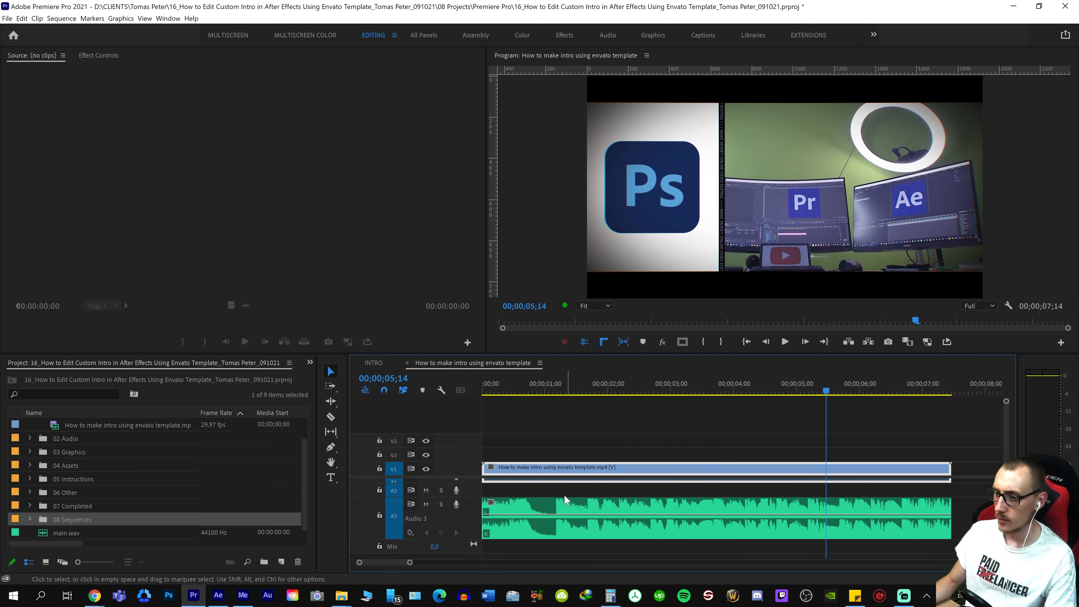
{"action": "key", "text": "s"}
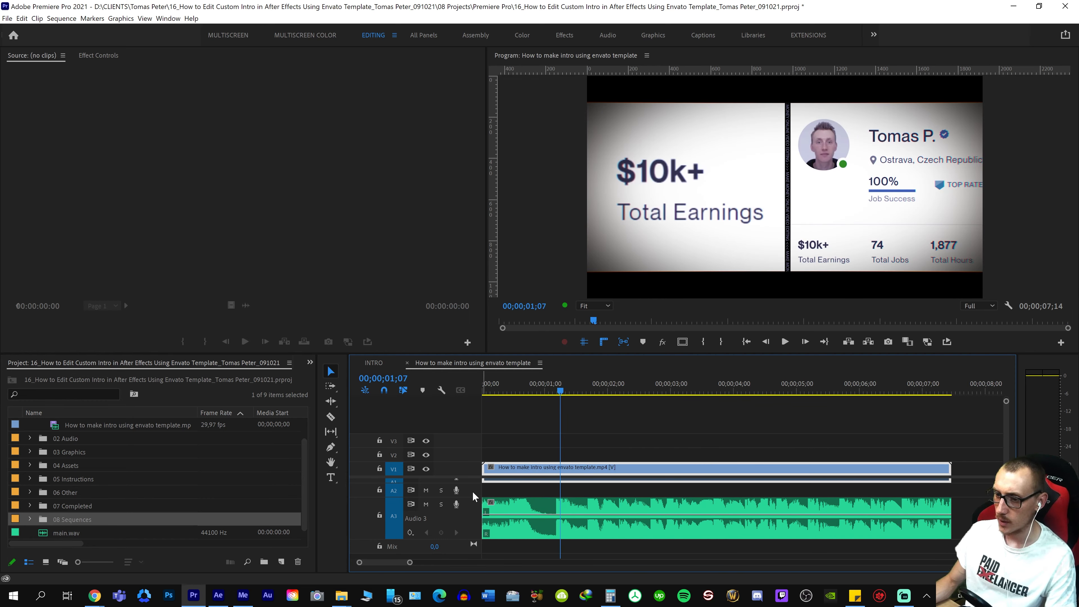
{"action": "double_click", "coordinate": [472, 491]}
{"action": "scroll", "coordinate": [507, 499], "scroll_direction": "up", "scroll_amount": 1}
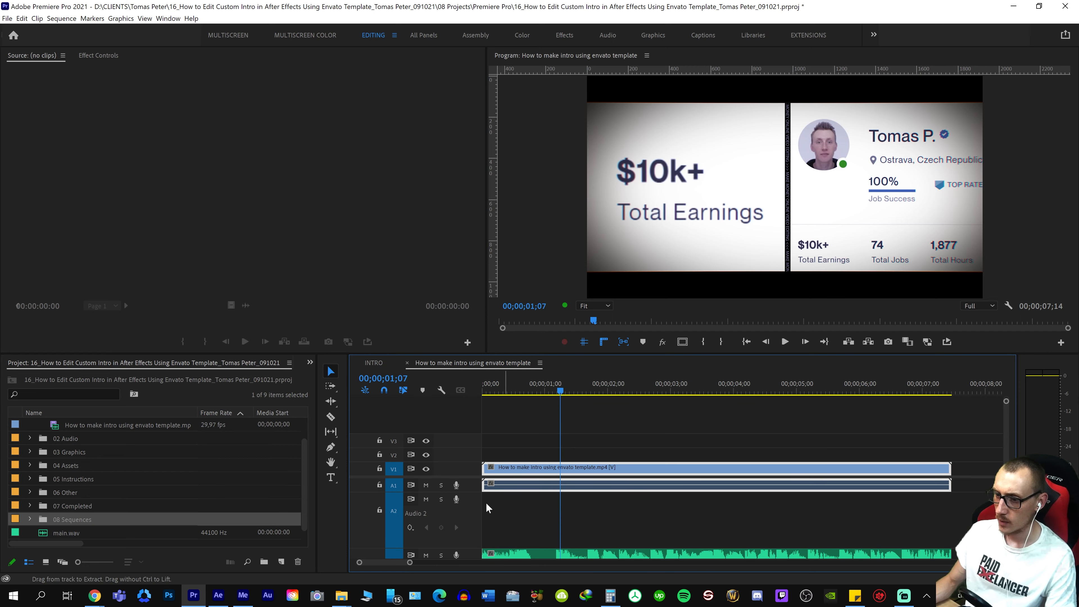
{"action": "double_click", "coordinate": [475, 484]}
{"action": "left_click_drag", "start_coordinate": [539, 545], "coordinate": [566, 526]}
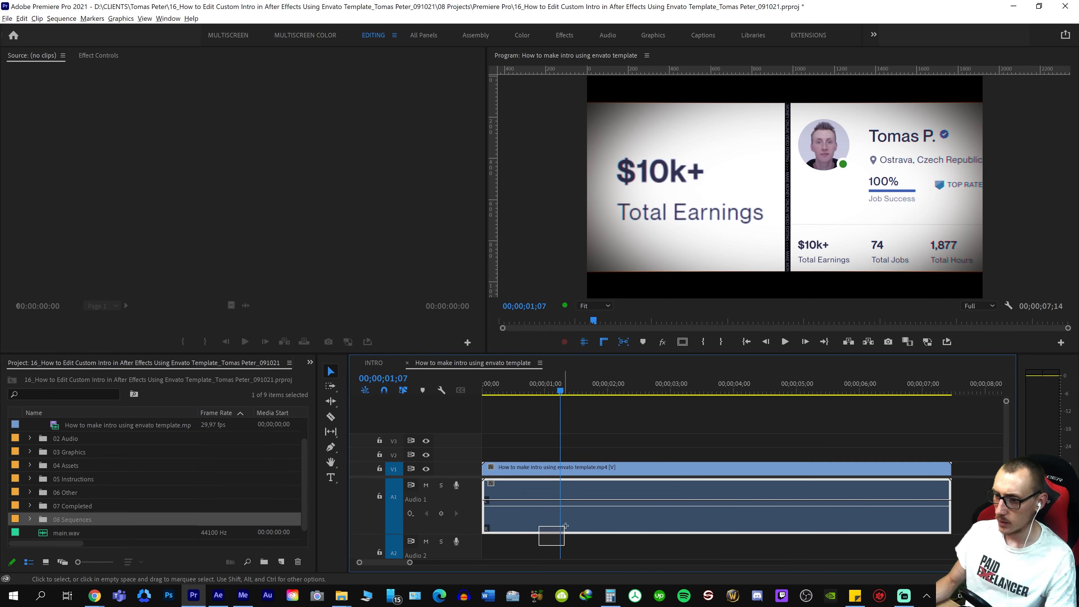
{"action": "key", "text": "Delete"}
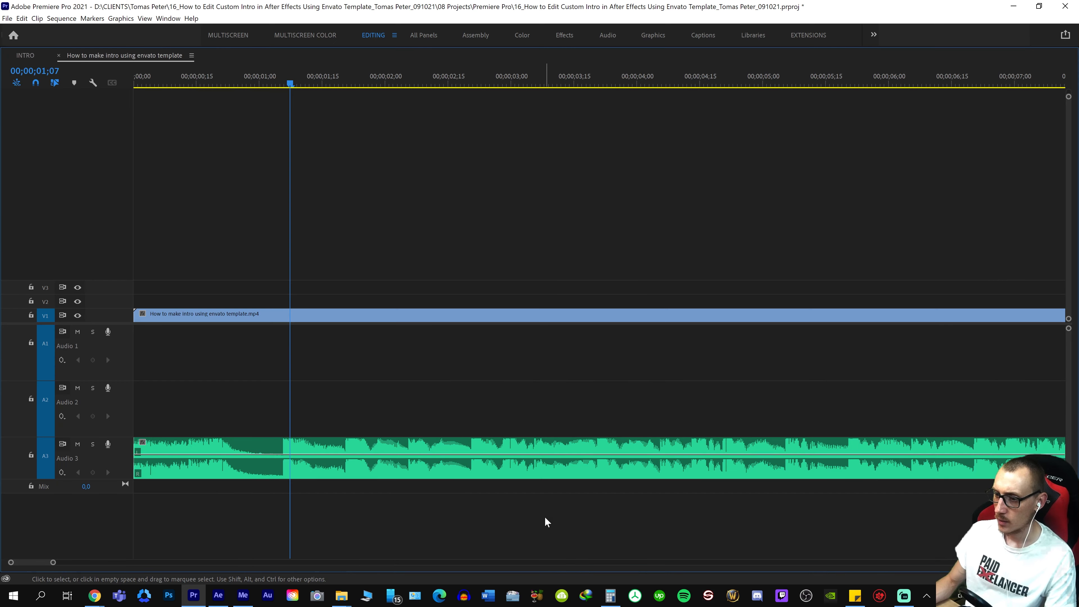
Move the music clip from audio track A3 up to A1, directly below the video
{"action": "key", "text": "grave"}
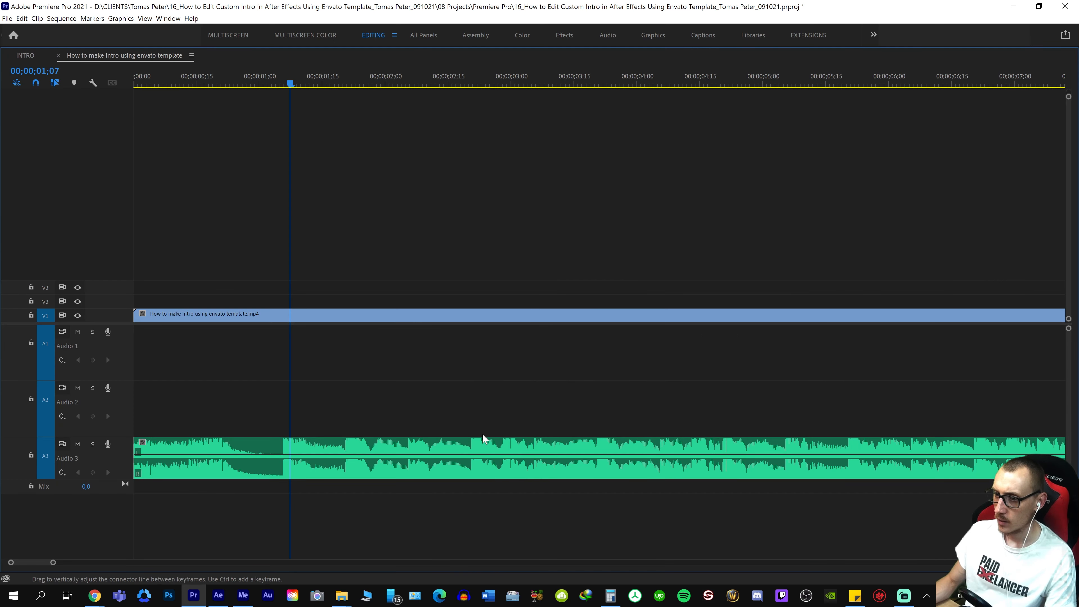
{"action": "left_click", "coordinate": [313, 474]}
{"action": "key", "text": "alt+Up"}
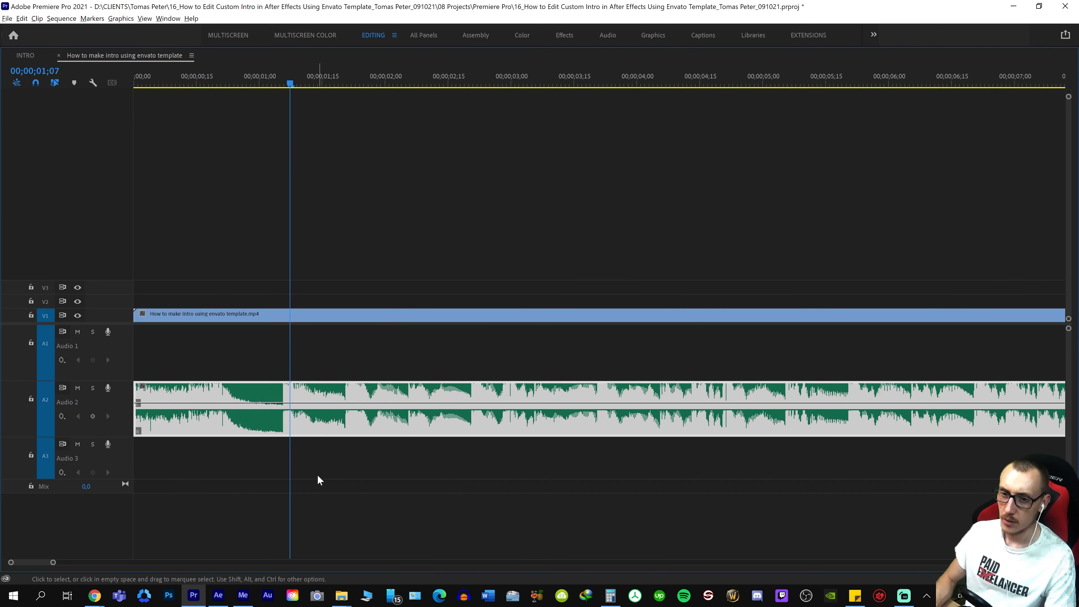
{"action": "key", "text": "alt+Up"}
{"action": "key", "text": "backslash"}
Play the intro from its start, scrub back over the opening slides to check the music, and save the project
{"action": "key", "text": "Home"}
{"action": "key", "text": "space"}
{"action": "key", "text": "grave"}
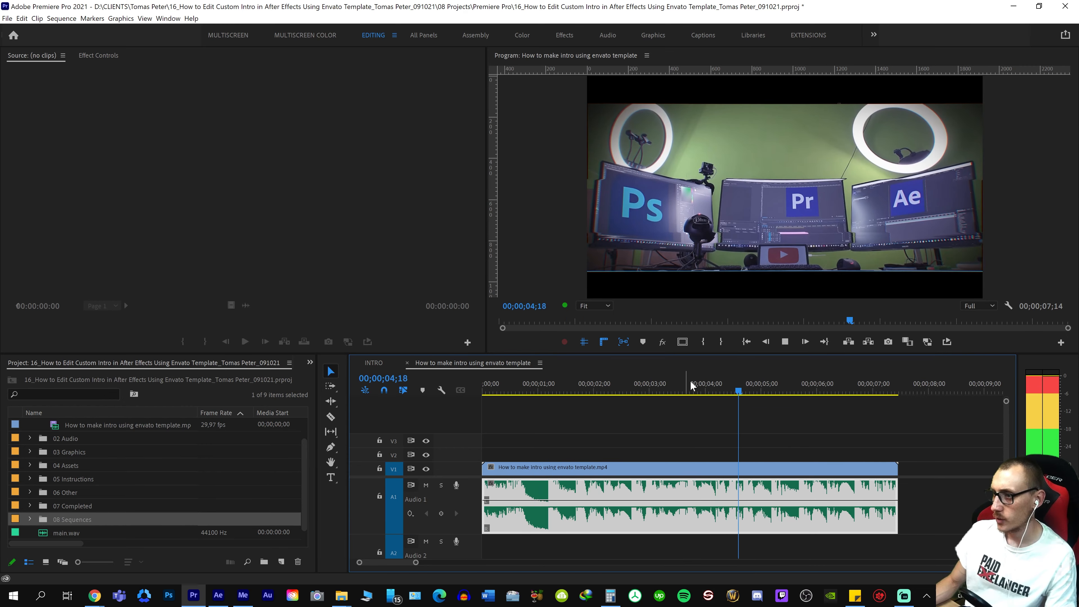
{"action": "key", "text": "space"}
{"action": "scroll", "coordinate": [701, 382], "scroll_direction": "down", "scroll_amount": 1}
{"action": "left_click_drag", "start_coordinate": [721, 384], "coordinate": [527, 480]}
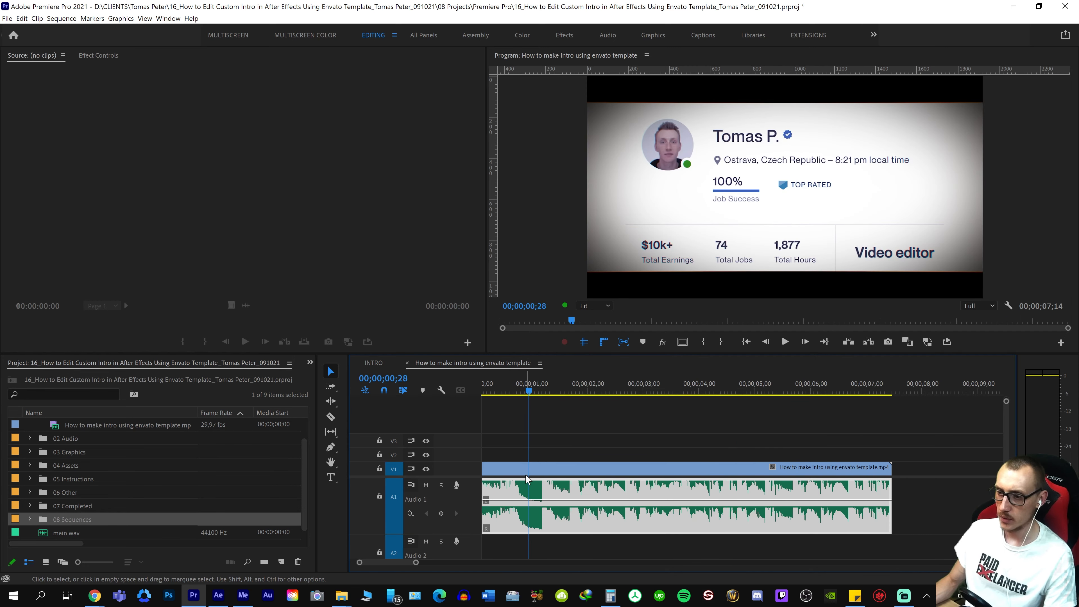
{"action": "left_click_drag", "start_coordinate": [538, 381], "coordinate": [512, 395]}
{"action": "left_click_drag", "start_coordinate": [665, 458], "coordinate": [604, 480]}
{"action": "key", "text": "ctrl+s"}
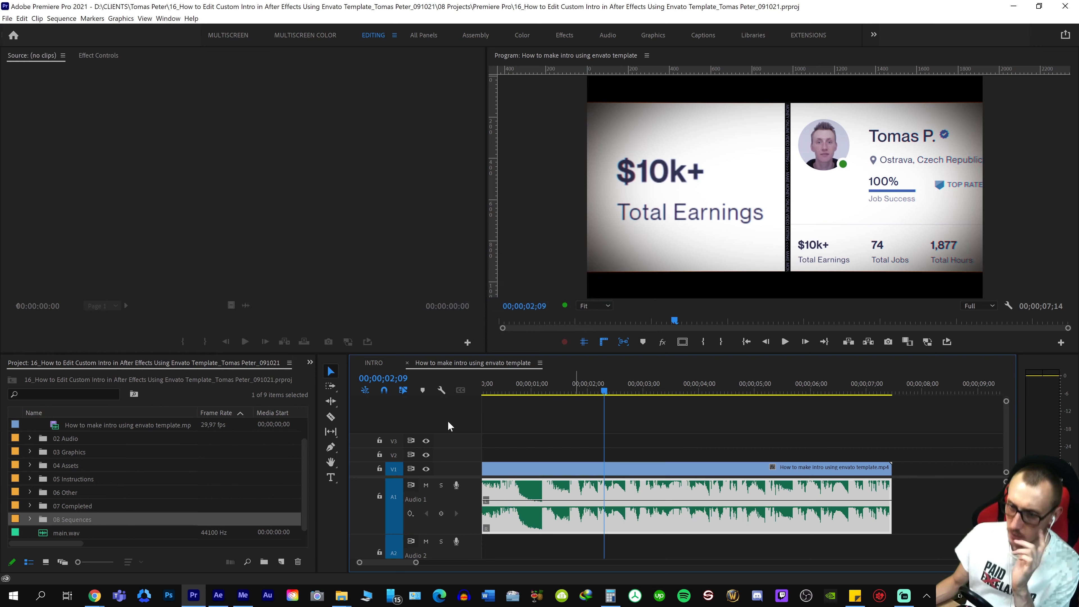
Open the INTRO reference sequence and replay its ending around 00;00;07;00 to hear the sound effects on the closing Ps, Pr, Ae slide
{"action": "left_click", "coordinate": [375, 362]}
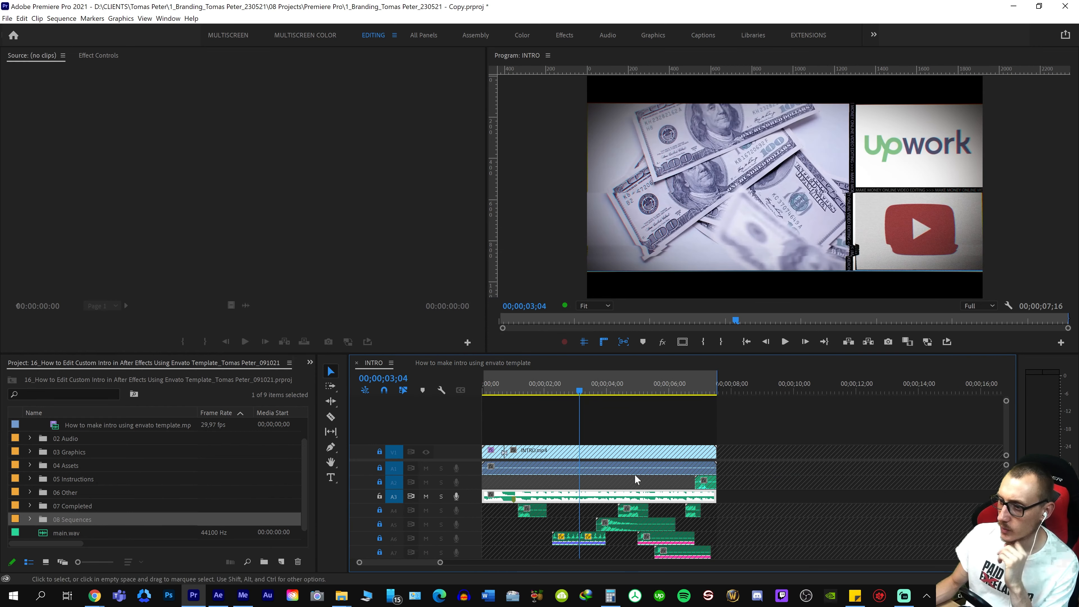
{"action": "left_click", "coordinate": [702, 383]}
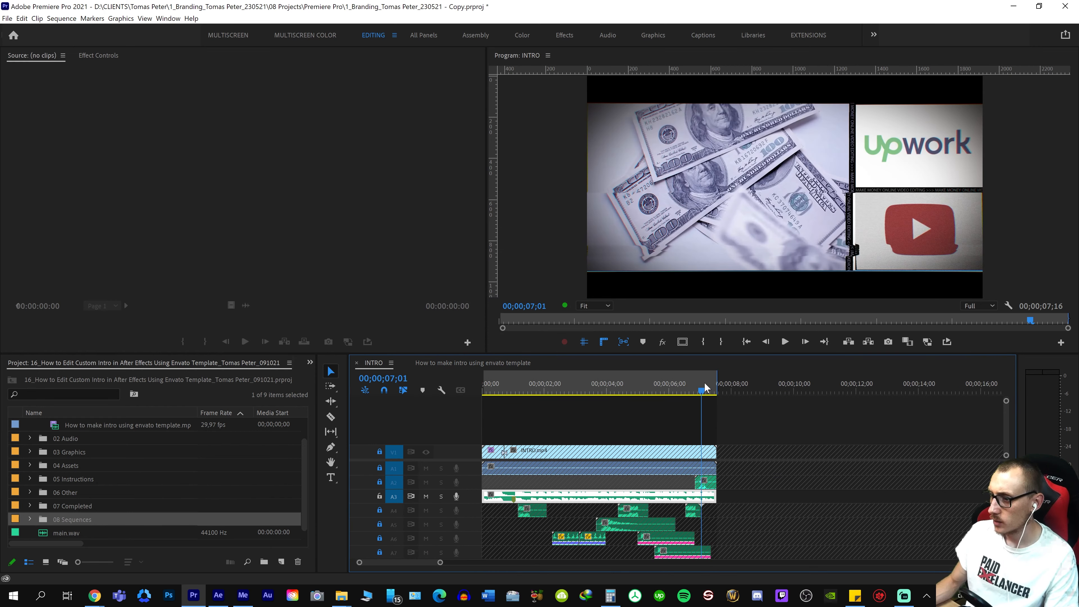
{"action": "key", "text": "equal"}
{"action": "key", "text": "equal"}
{"action": "key", "text": "shift+Left"}
{"action": "key", "text": "Right"}
{"action": "key", "text": "space"}
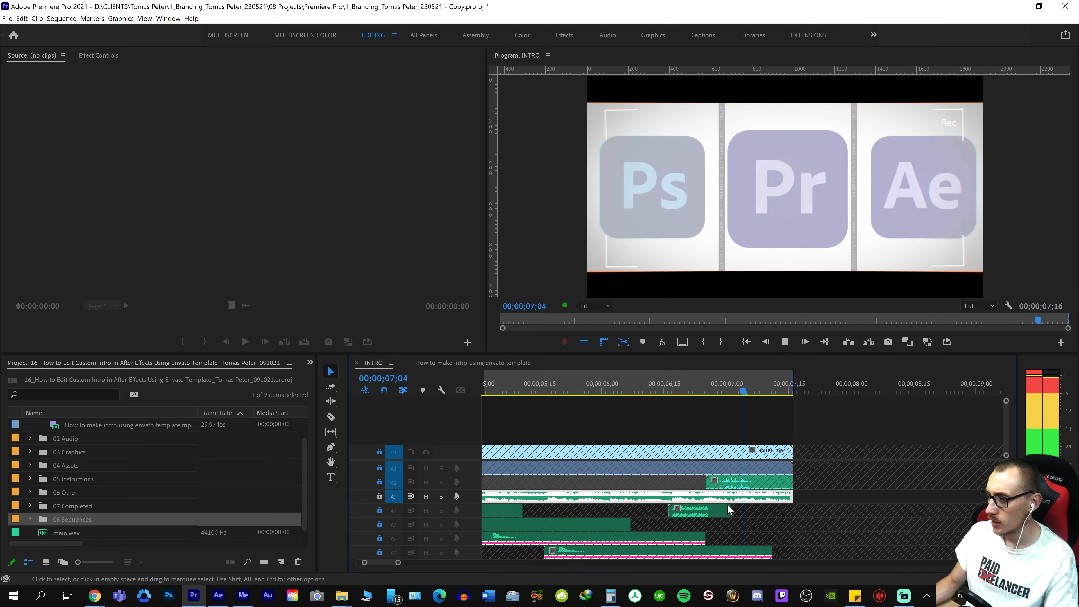
{"action": "key", "text": "space"}
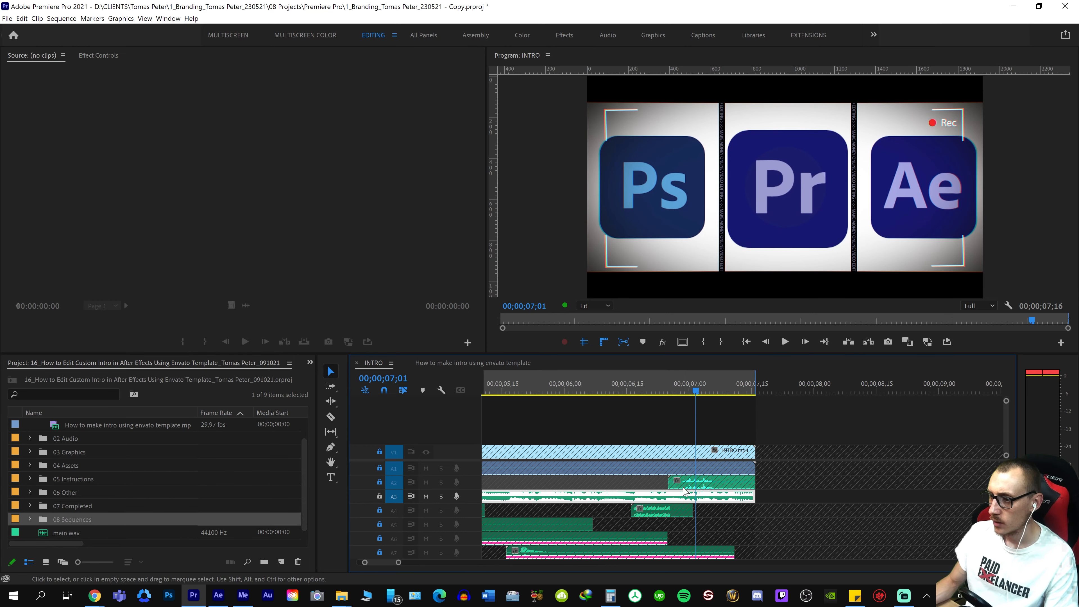
{"action": "key", "text": "space"}
{"action": "key", "text": "space"}
{"action": "key", "text": "Up"}
{"action": "key", "text": "minus"}
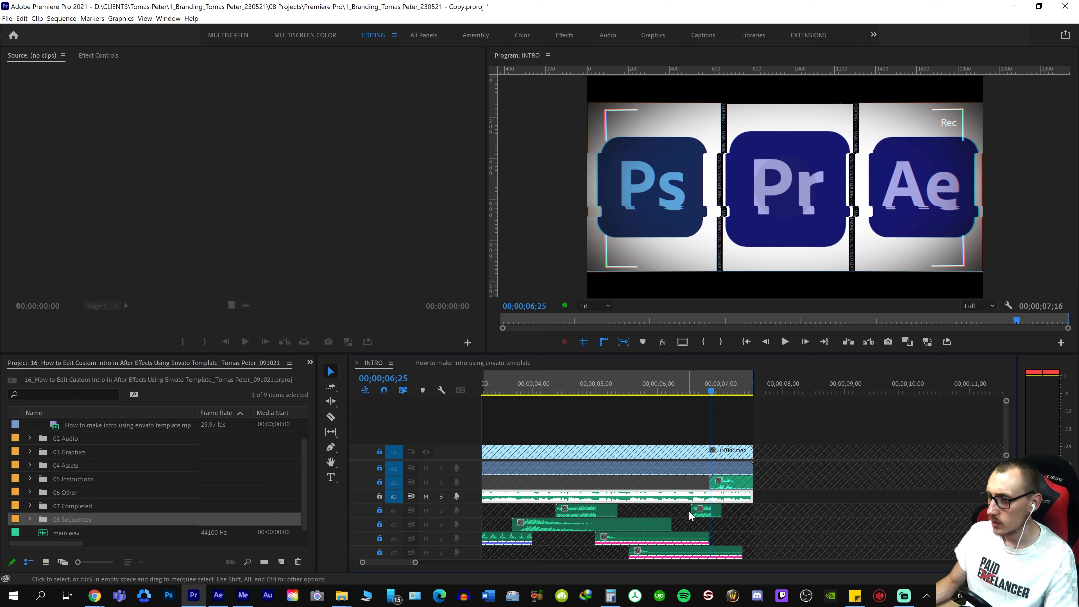
{"action": "key", "text": "minus"}
{"action": "key", "text": "equal"}
{"action": "key", "text": "equal"}
{"action": "key", "text": "space"}
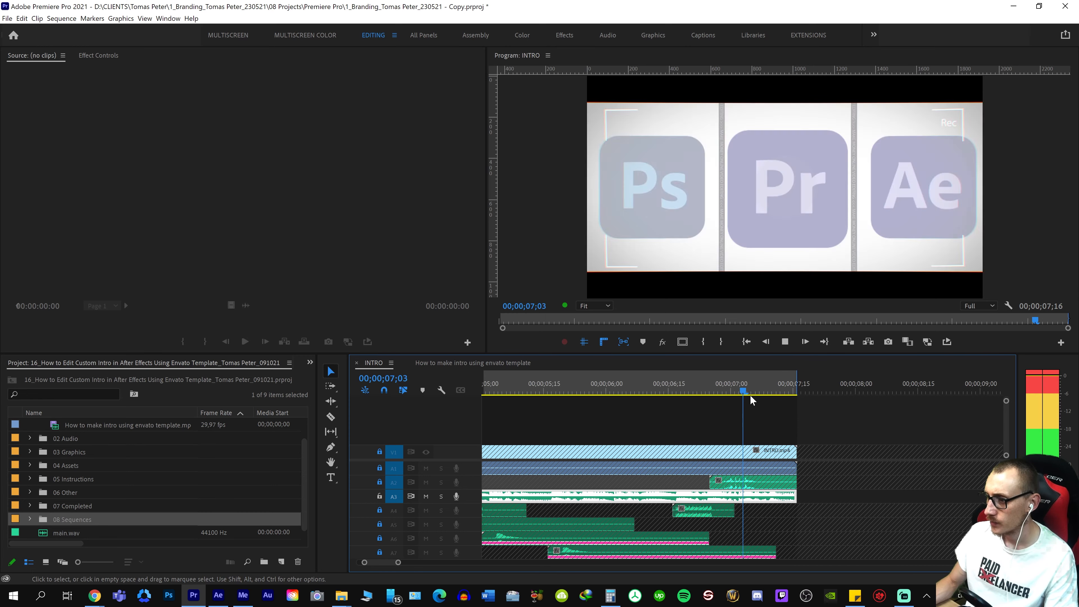
Expand and unlock audio track A2 in INTRO, and reveal the source file of its closing sound clip in File Explorer
{"action": "double_click", "coordinate": [467, 483]}
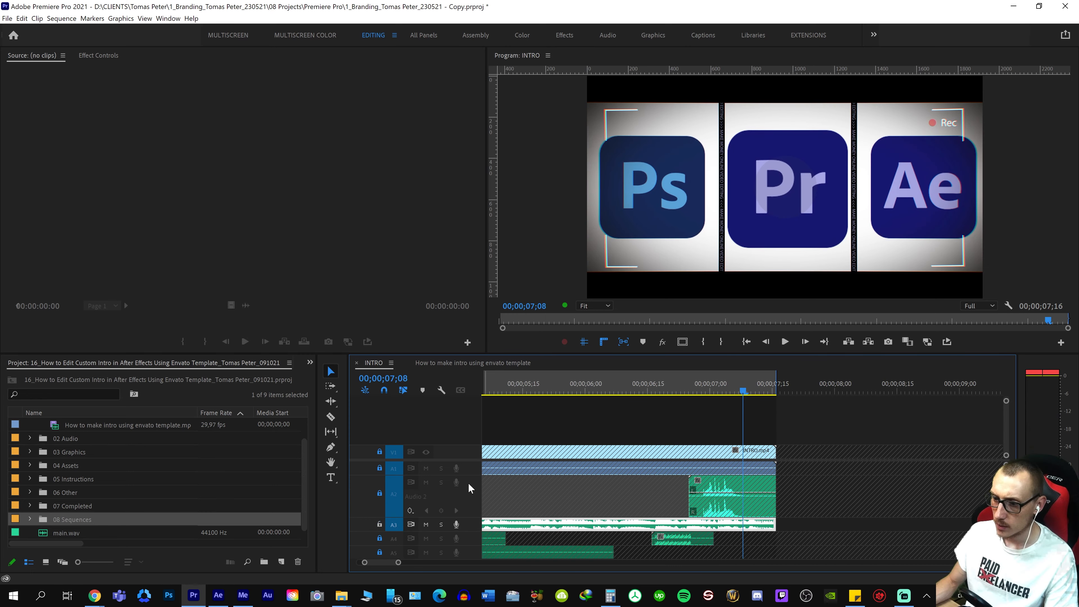
{"action": "left_click", "coordinate": [376, 494]}
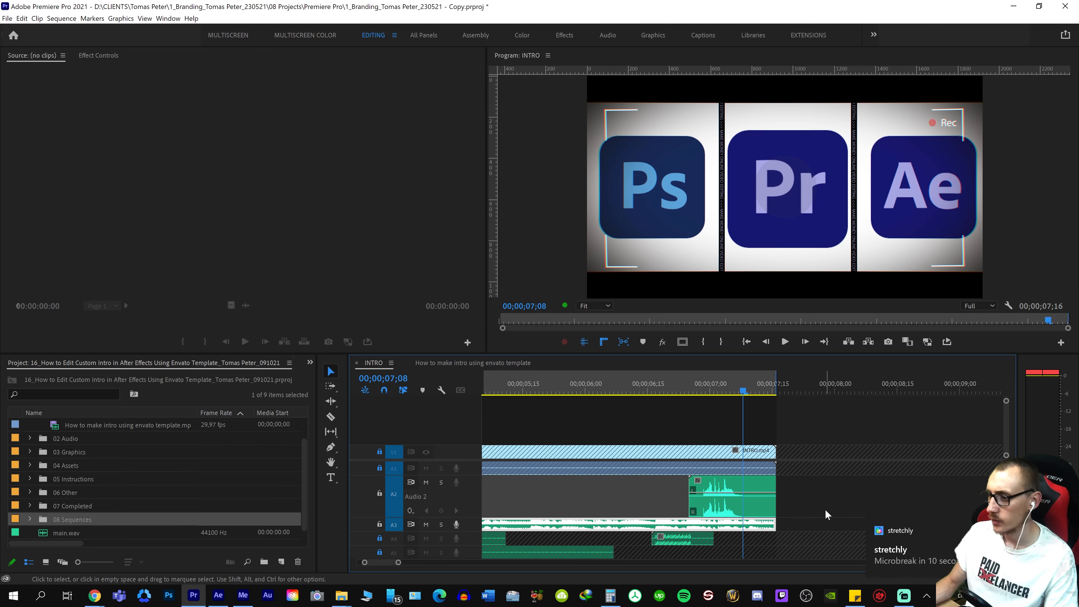
{"action": "right_click", "coordinate": [732, 499]}
{"action": "left_click", "coordinate": [776, 459]}
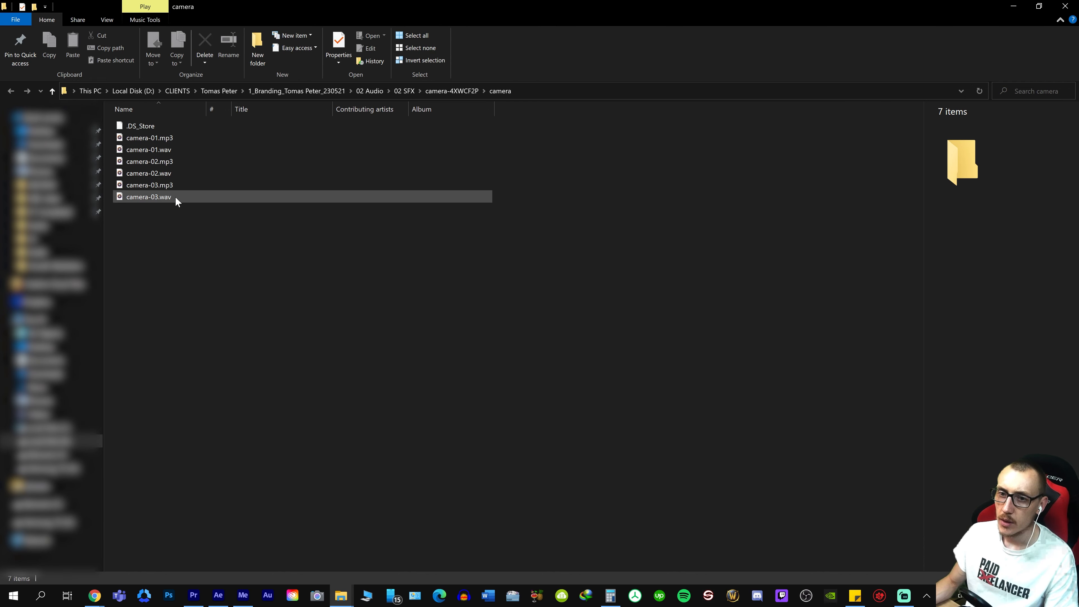
Look up the camera sound's pack folder name and search Envato Elements' Sound Effects for camera-4XWCF2P
{"action": "left_click", "coordinate": [172, 138]}
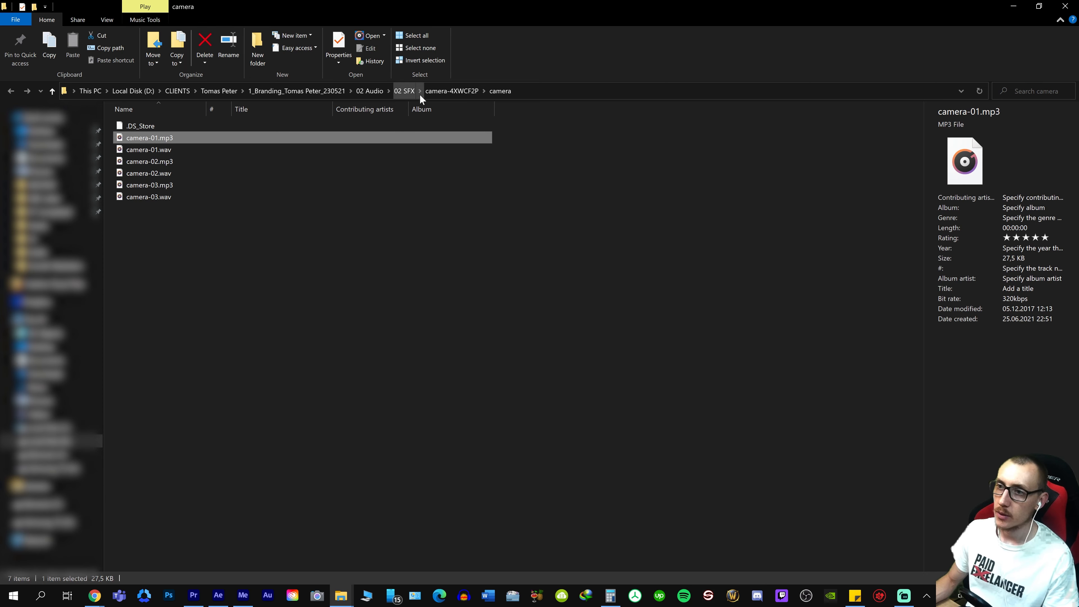
{"action": "left_click", "coordinate": [447, 92]}
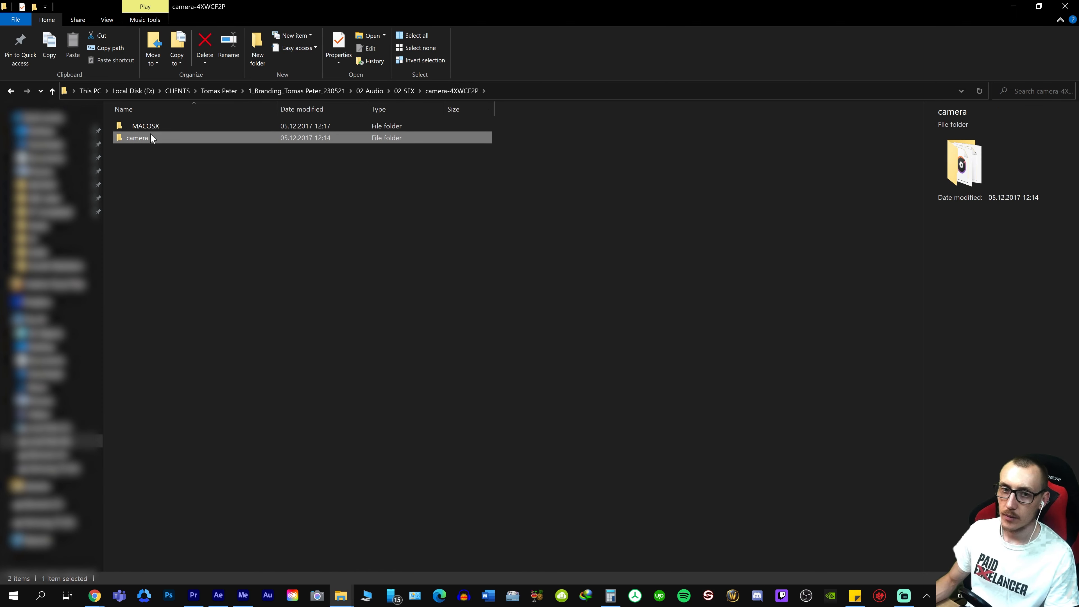
{"action": "double_click", "coordinate": [140, 139]}
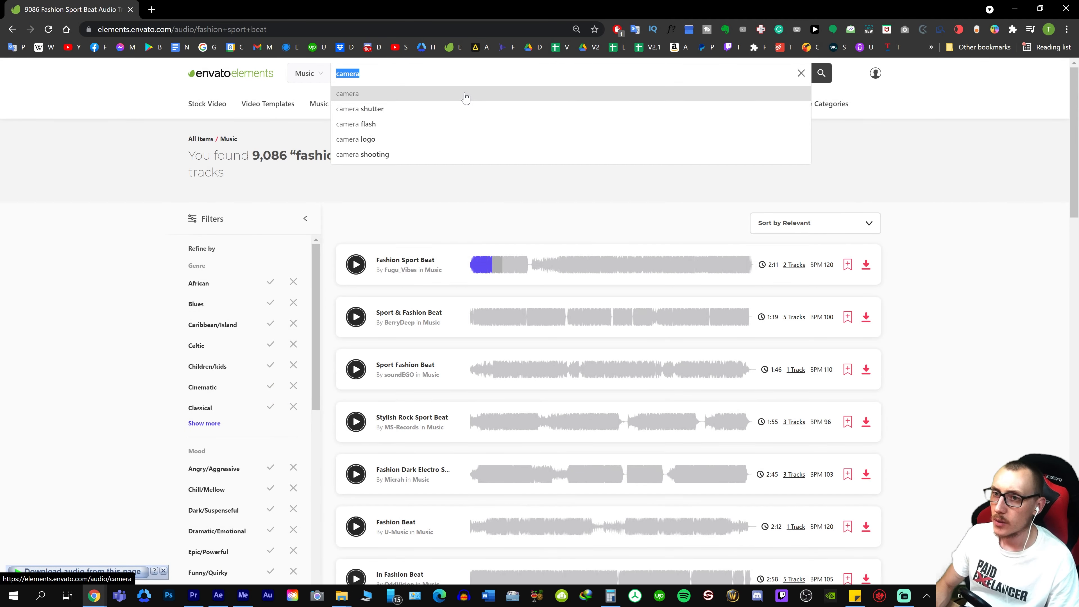
{"action": "type", "text": "camera-4XWCF2P"}
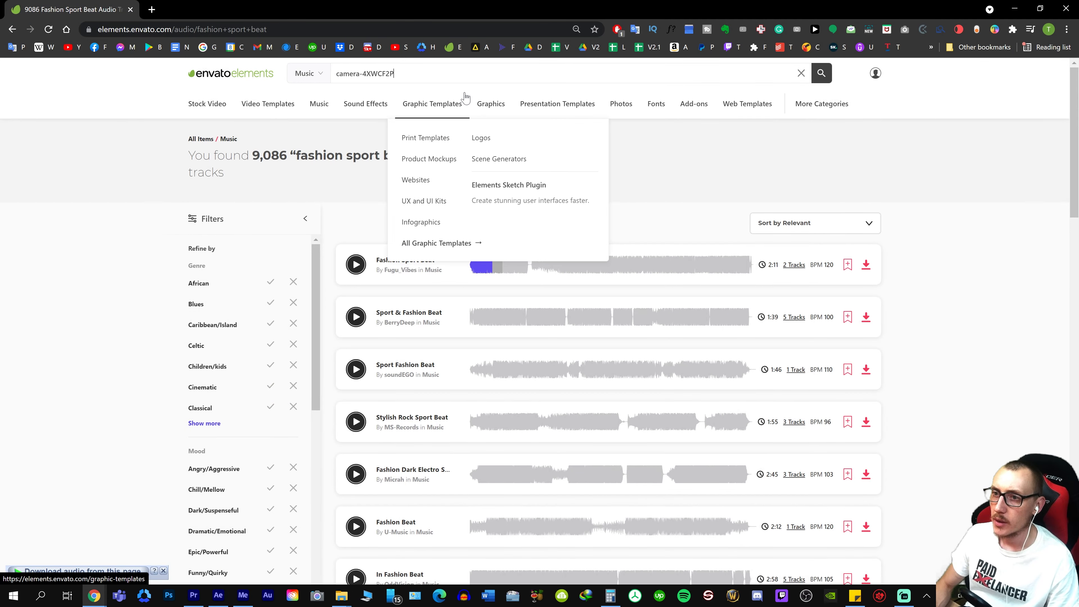
{"action": "key", "text": "Return"}
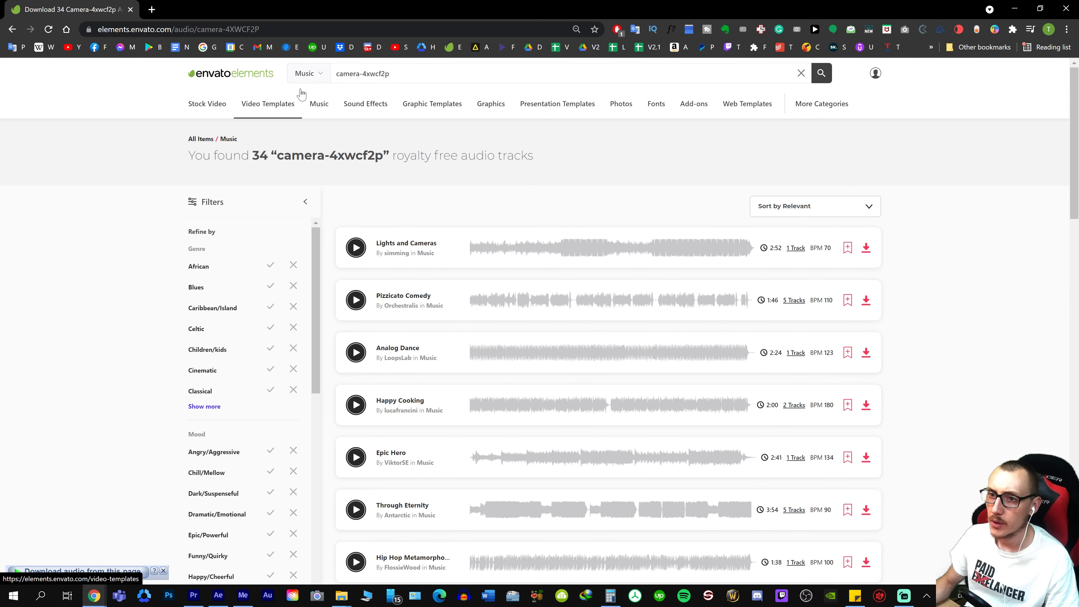
{"action": "mouse_move", "coordinate": [321, 75]}
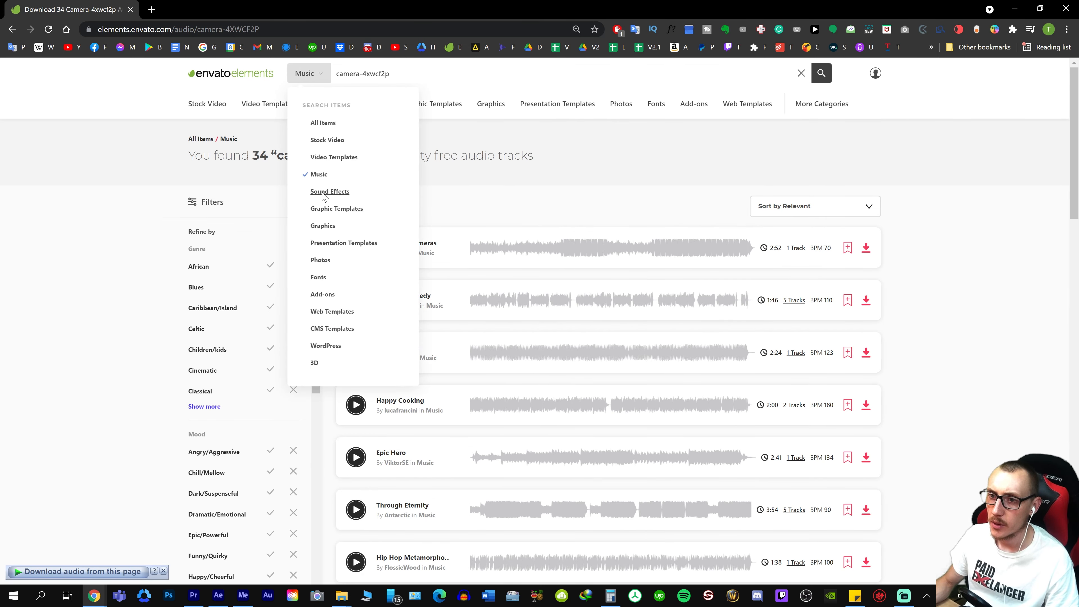
{"action": "left_click", "coordinate": [328, 191]}
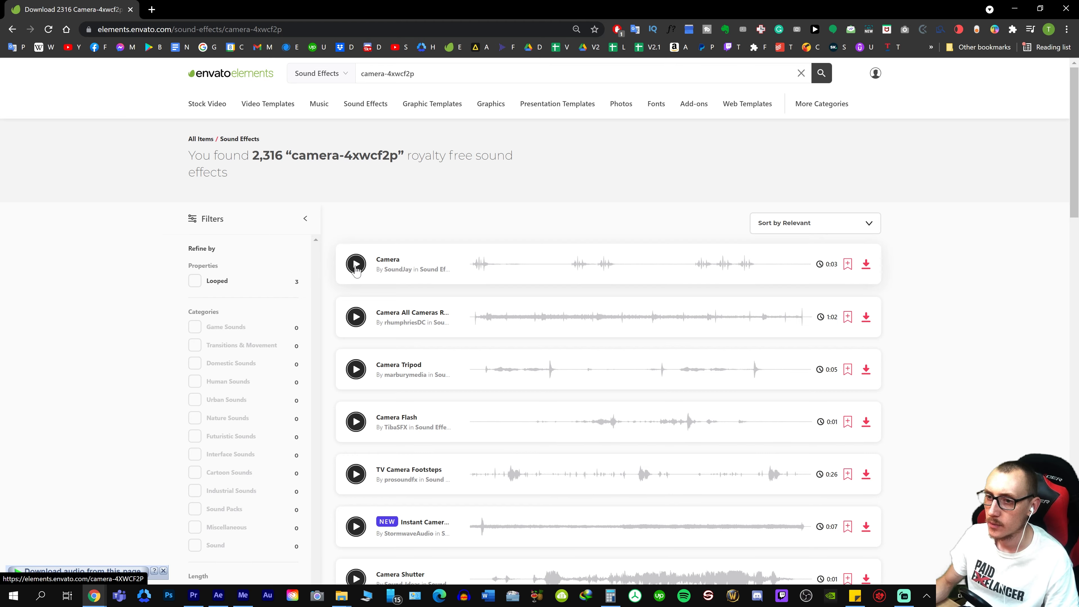
Preview the Camera sound effect and download it as camera-4XWCF2P.zip into the intro project's 02 SFX folder
{"action": "left_click", "coordinate": [356, 264]}
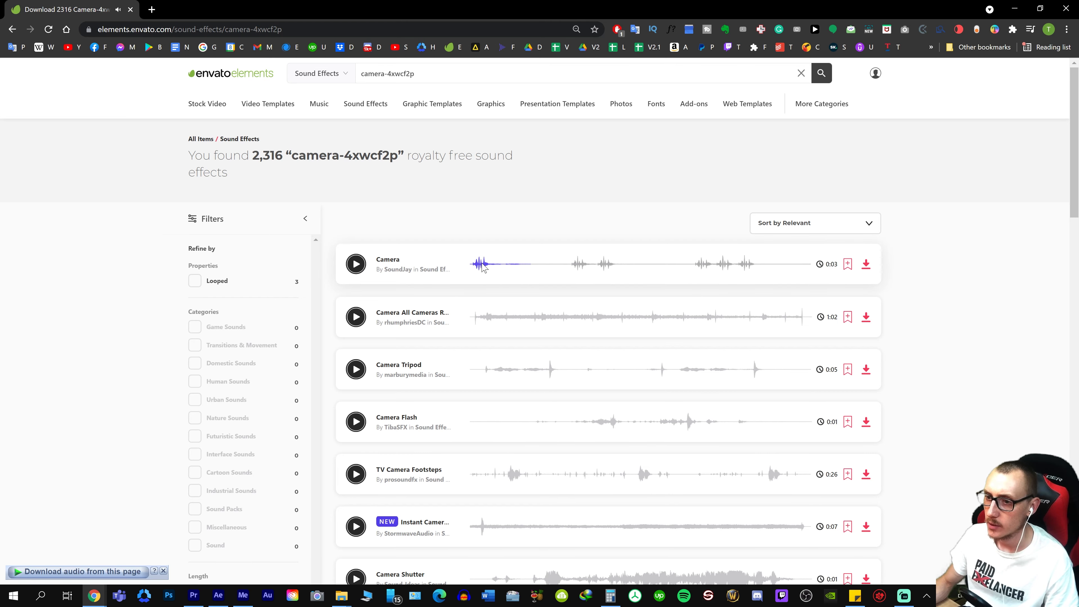
{"action": "left_click", "coordinate": [474, 265]}
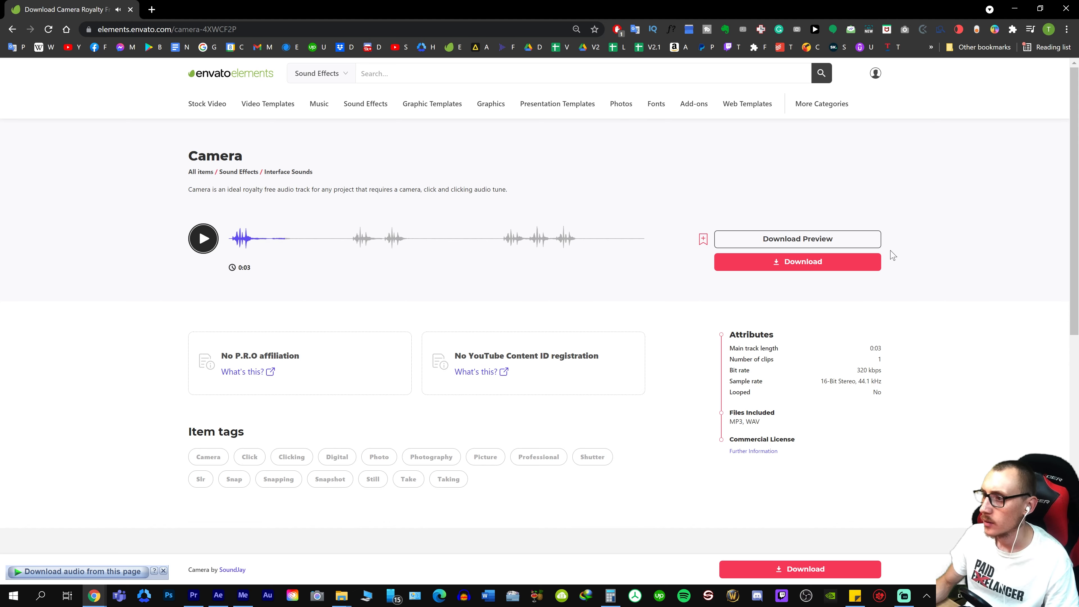
{"action": "left_click", "coordinate": [816, 264]}
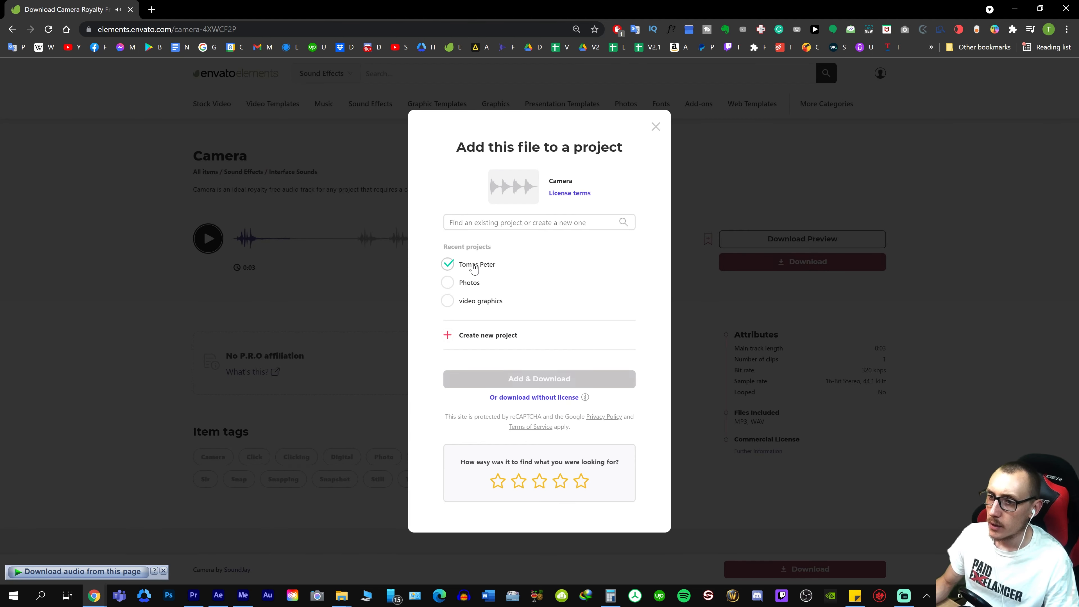
{"action": "left_click", "coordinate": [539, 379]}
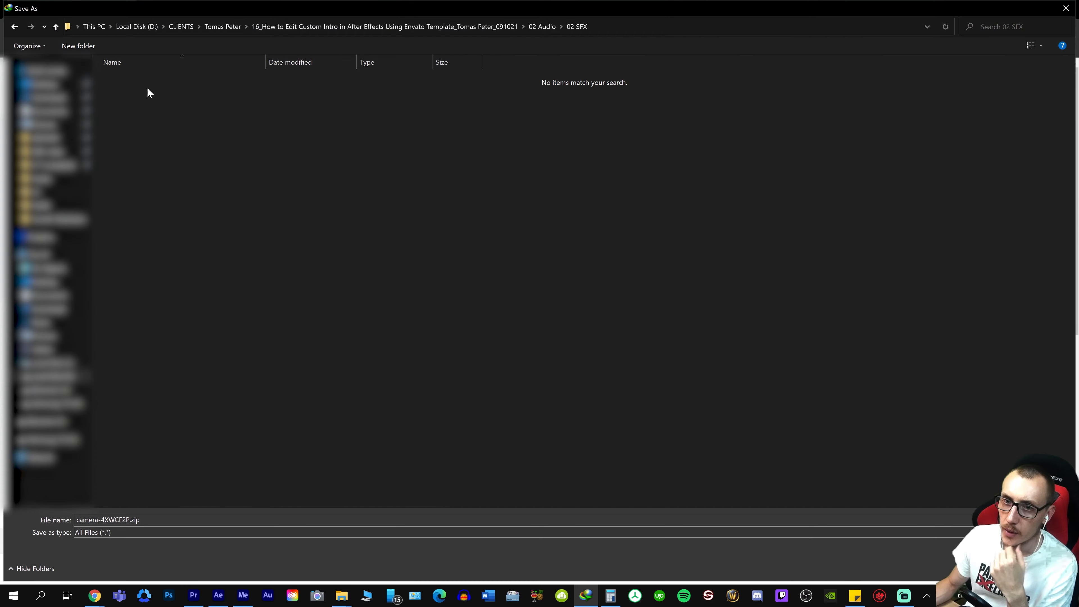
{"action": "key", "text": "Return"}
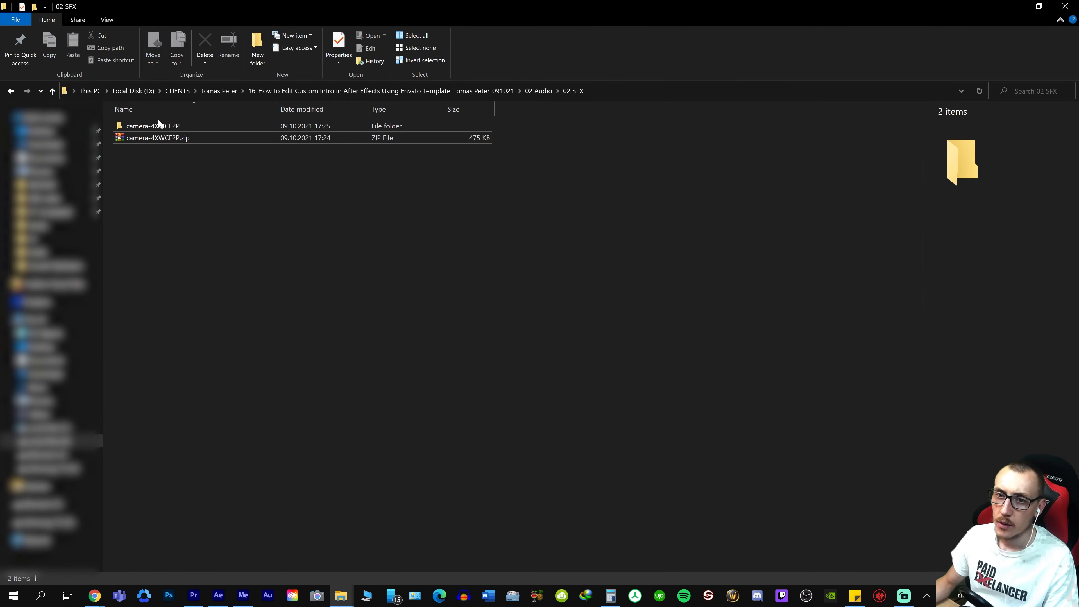
Add camera-01.wav from the extracted camera folder to track A2 at about 00;00;06;26 under the closing slide, and save the project
{"action": "double_click", "coordinate": [153, 126]}
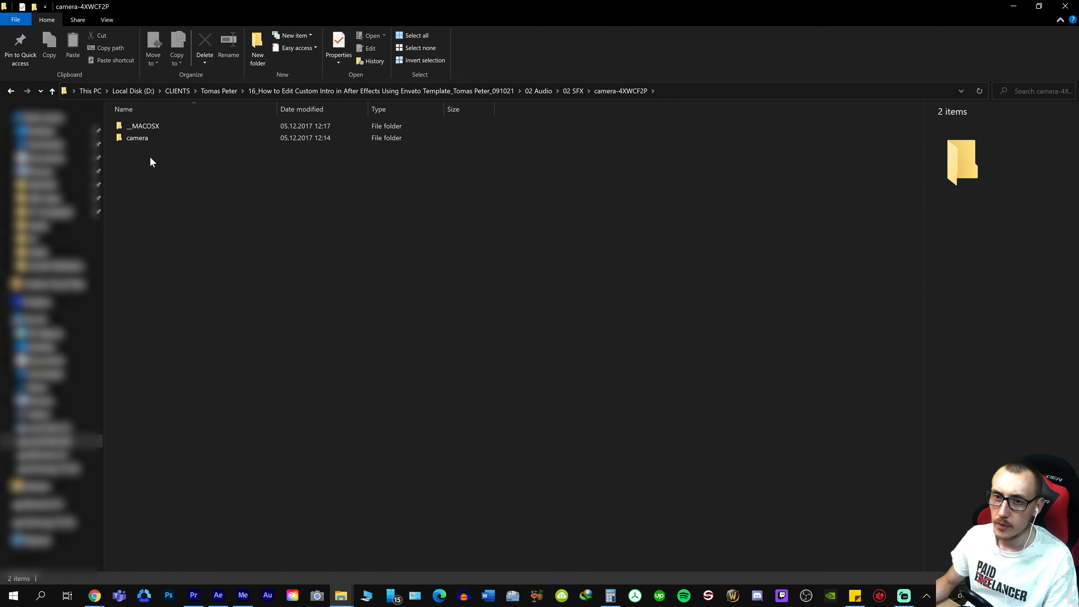
{"action": "double_click", "coordinate": [147, 138]}
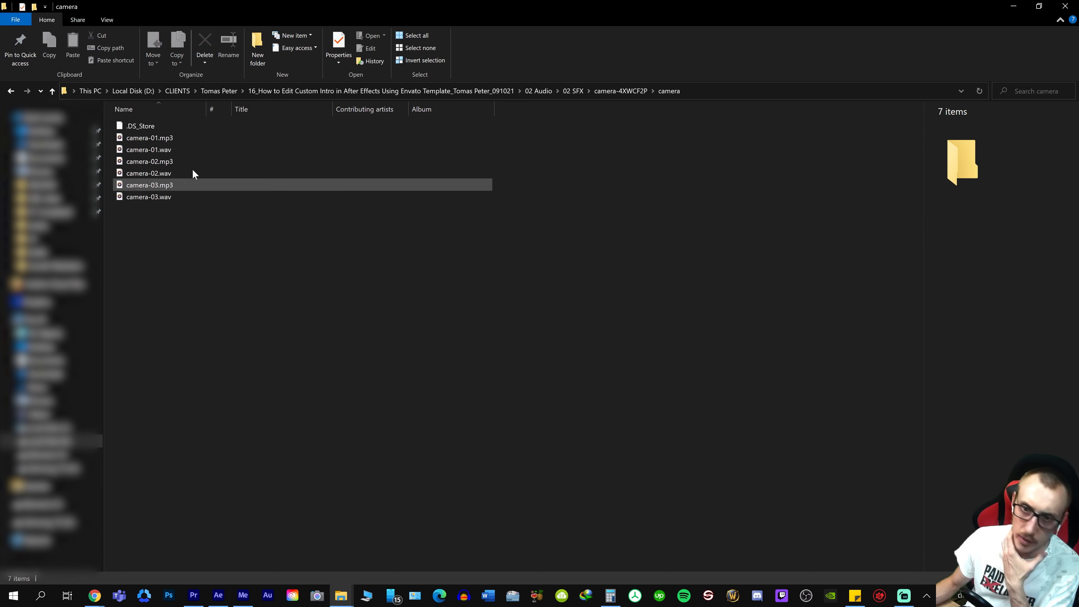
{"action": "left_click_drag", "start_coordinate": [150, 149], "coordinate": [523, 372]}
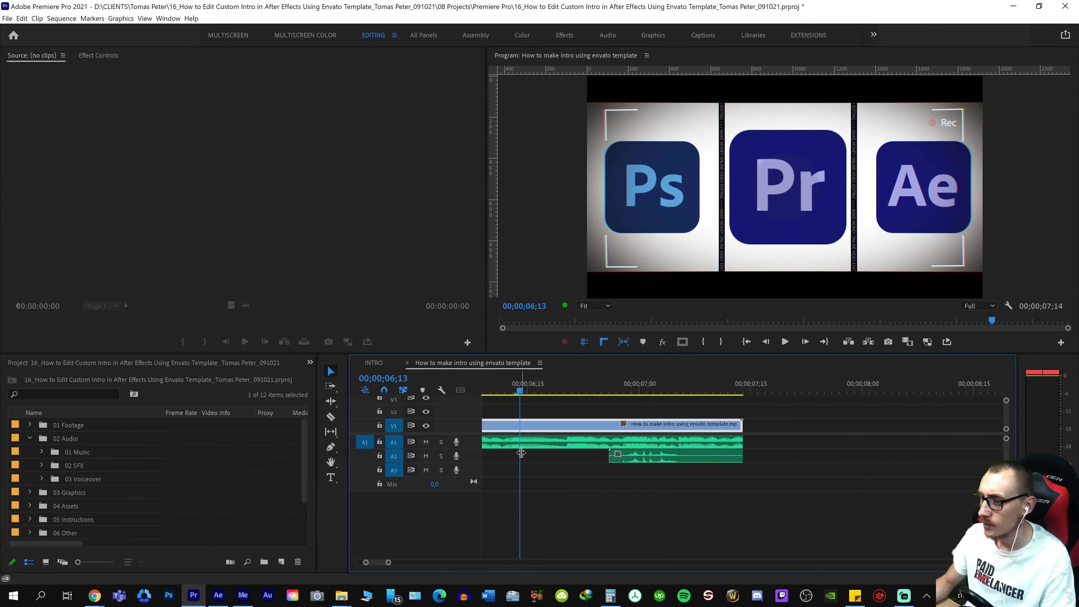
{"action": "key", "text": "space"}
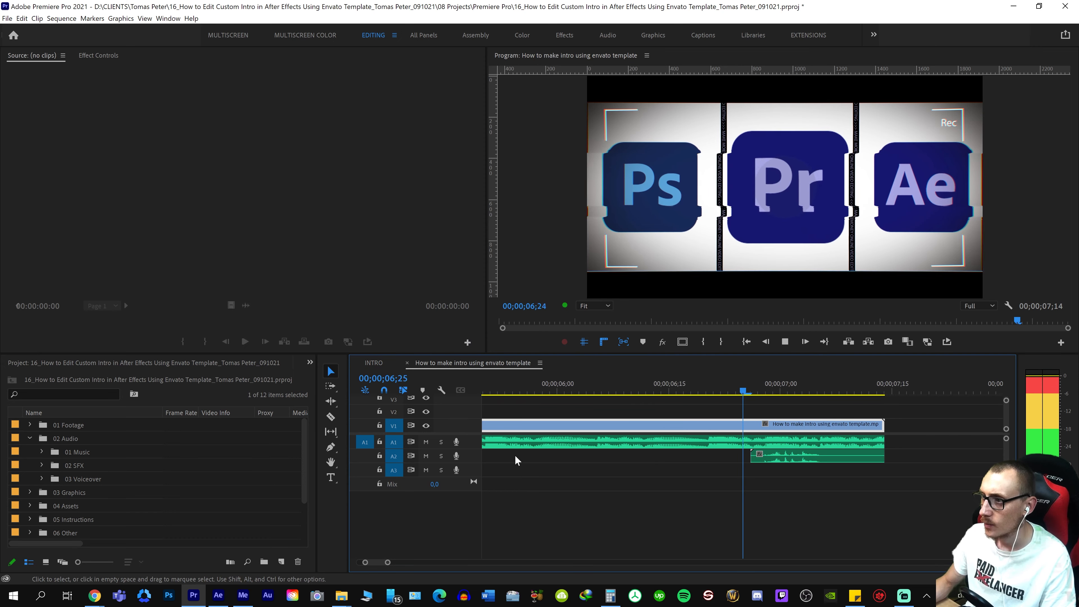
{"action": "left_click", "coordinate": [680, 385]}
{"action": "key", "text": "backslash"}
{"action": "left_click", "coordinate": [714, 385]}
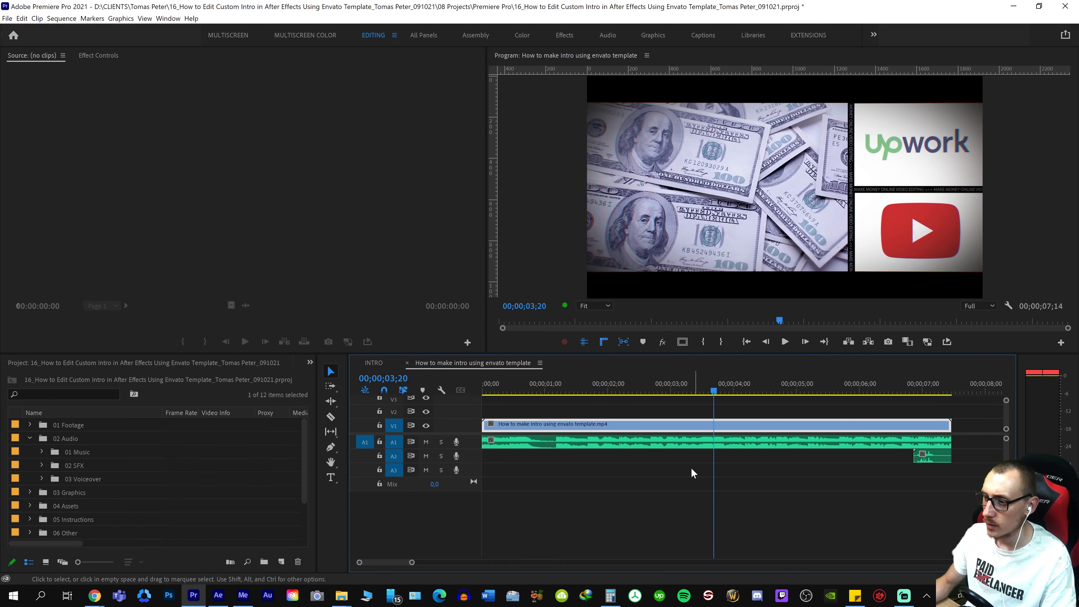
{"action": "key", "text": "ctrl+s"}
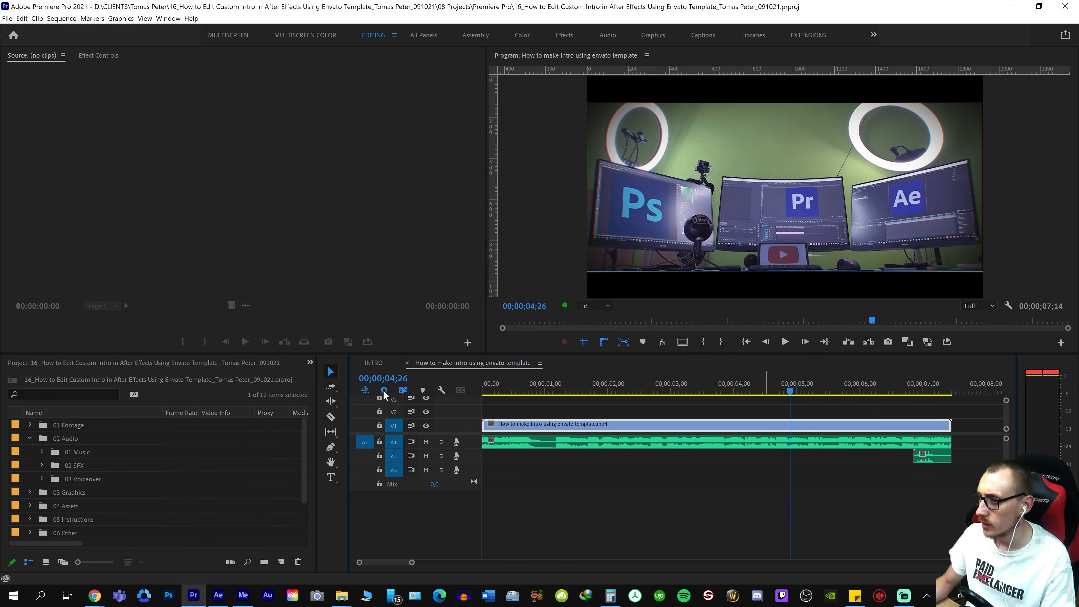
Return to the INTRO sequence, collapse audio track A2, and lock tracks A2 and A3
{"action": "left_click", "coordinate": [384, 362]}
{"action": "key", "text": "backslash"}
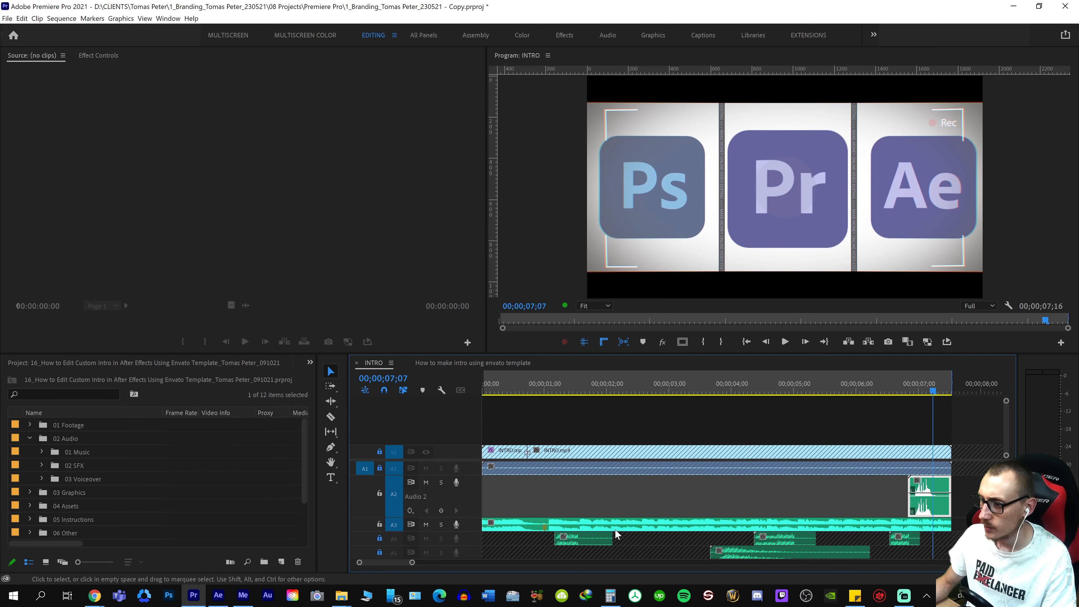
{"action": "double_click", "coordinate": [475, 499]}
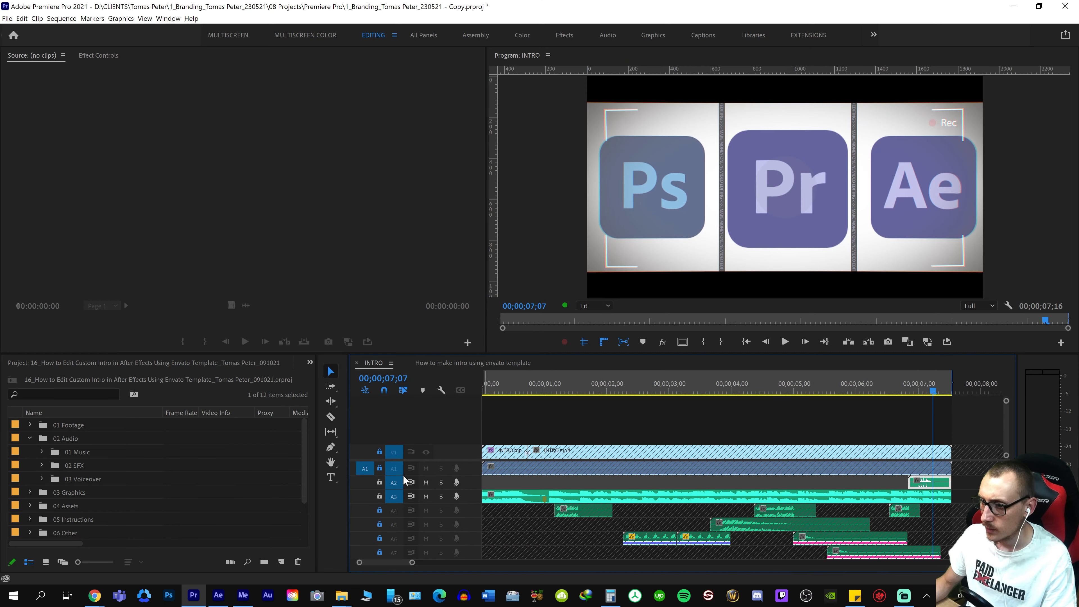
{"action": "left_click", "coordinate": [380, 482]}
{"action": "left_click", "coordinate": [380, 496]}
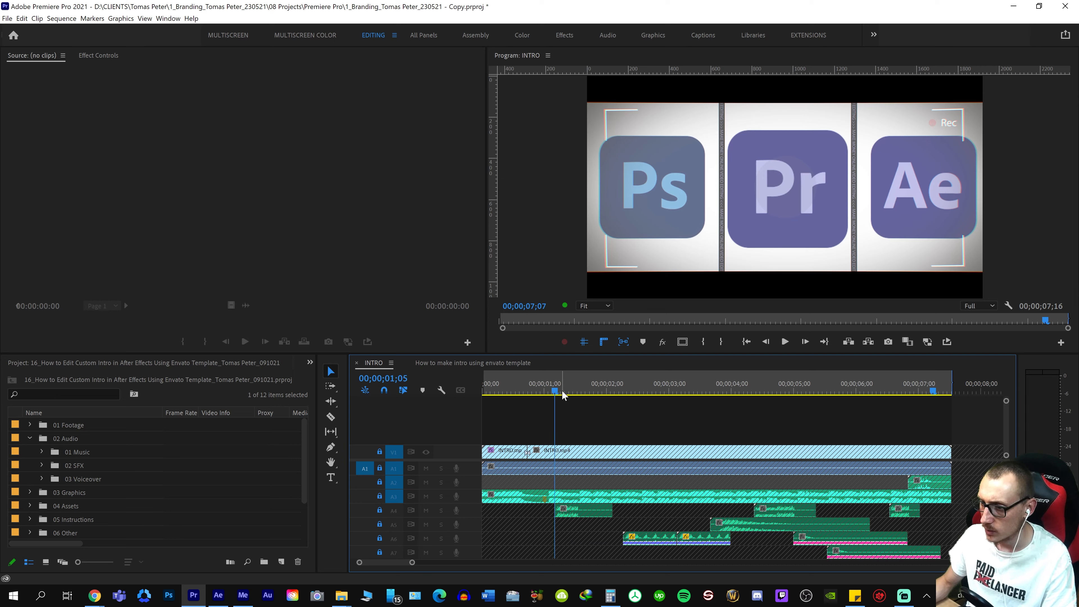
Play INTRO from about 00;00;01;05 twice to hear the first sound effect on track A4
{"action": "key", "text": "space"}
{"action": "key", "text": "space"}
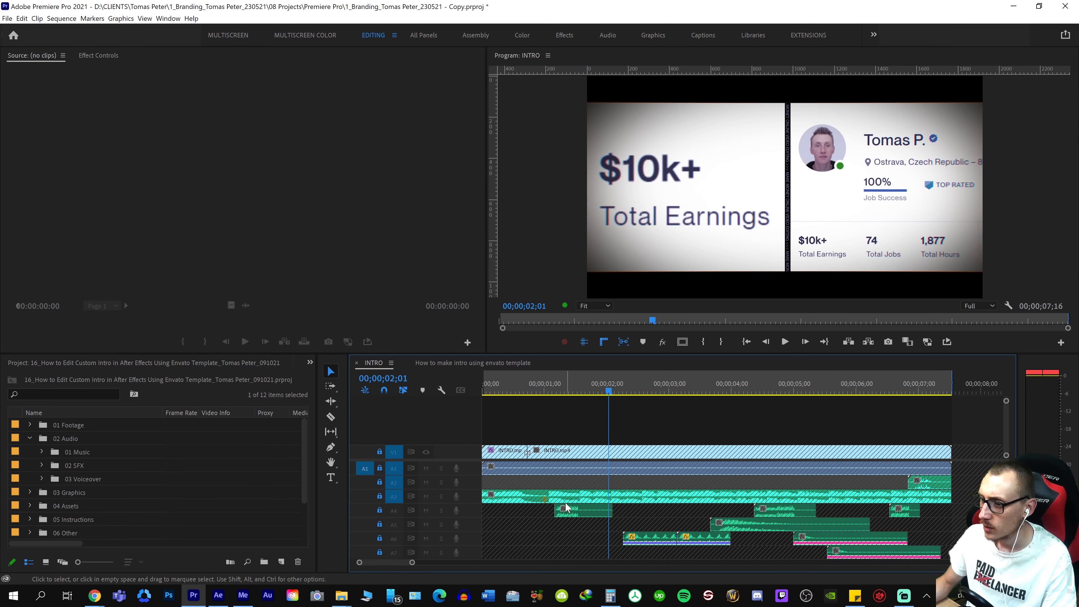
{"action": "left_click_drag", "start_coordinate": [566, 385], "coordinate": [549, 385]}
Play INTRO around 00;00;04;09, 00;00;06;15 and 00;00;01;17 to hear where the repeated sound effect on track A4 occurs
{"action": "key", "text": "space"}
{"action": "key", "text": "space"}
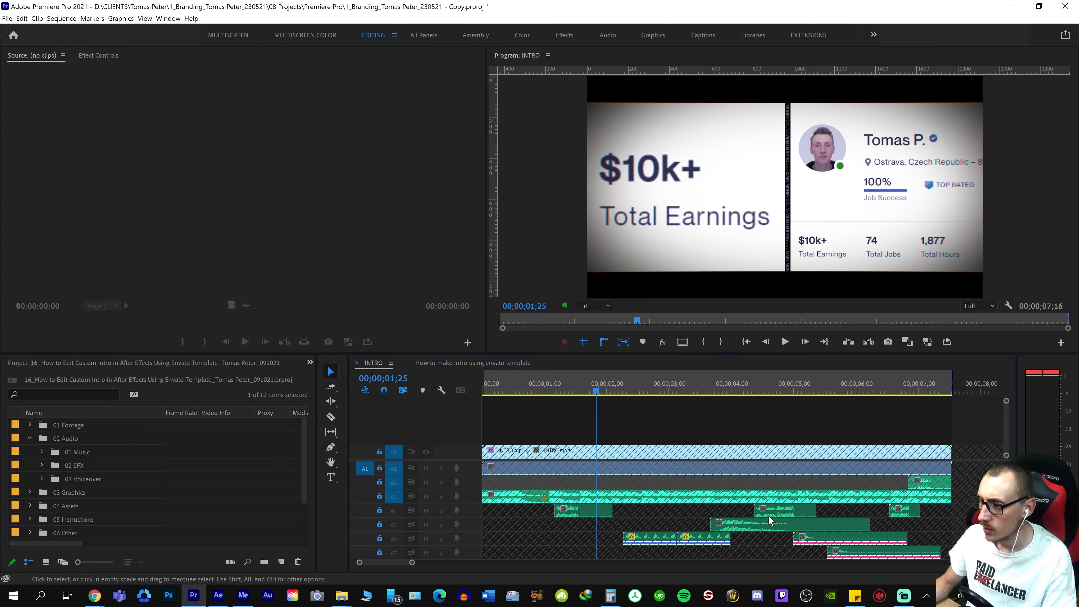
{"action": "key", "text": "space"}
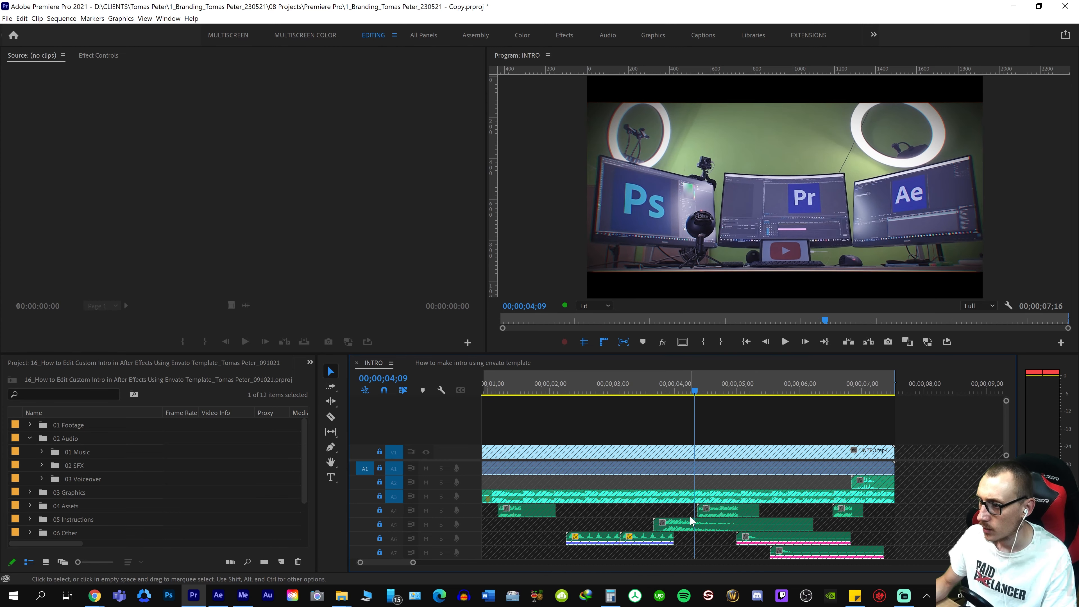
{"action": "key", "text": "space"}
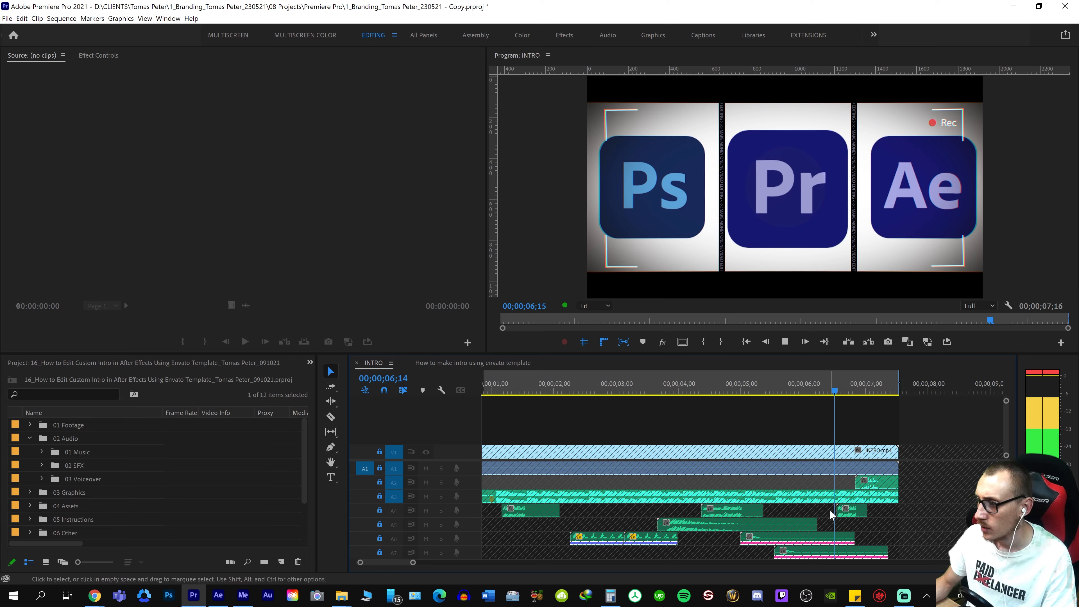
{"action": "key", "text": "space"}
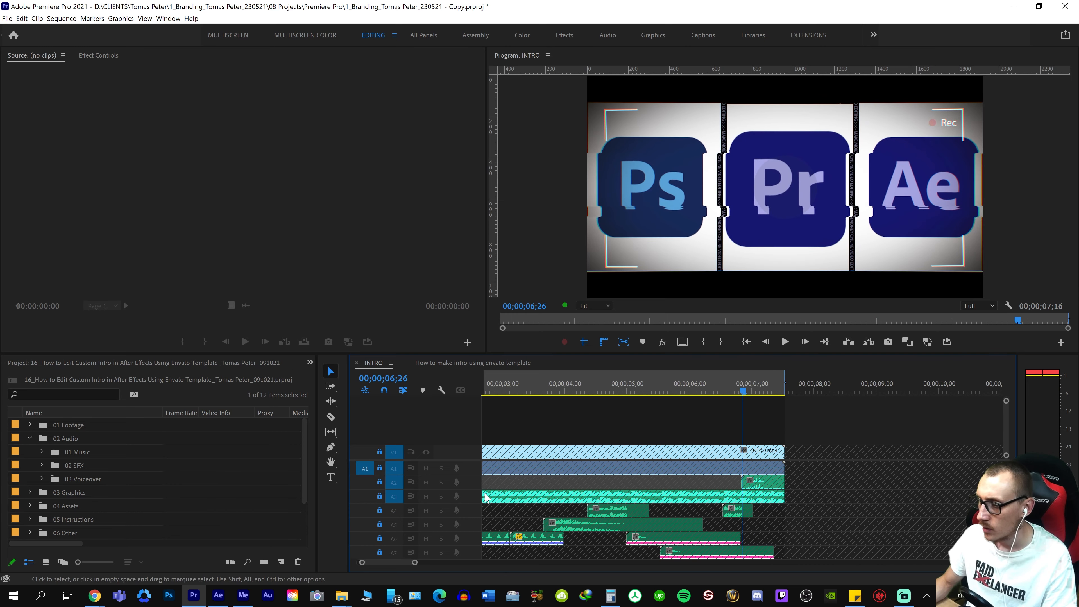
{"action": "key", "text": "minus"}
{"action": "left_click", "coordinate": [516, 500]}
{"action": "key", "text": "space"}
{"action": "key", "text": "equal"}
{"action": "key", "text": "space"}
{"action": "key", "text": "equal"}
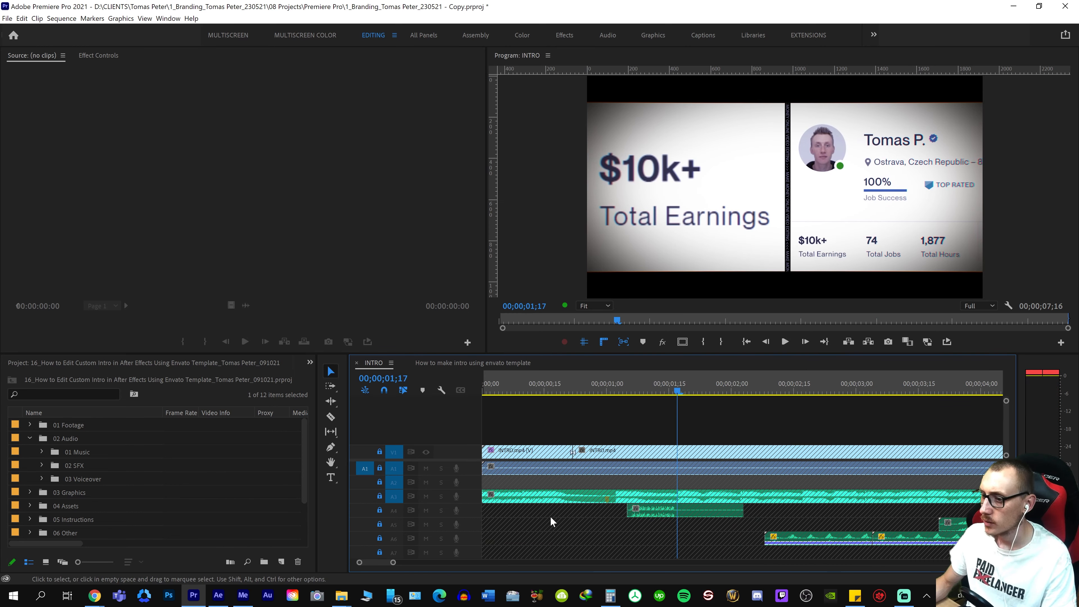
{"action": "left_click", "coordinate": [623, 494]}
{"action": "key", "text": "space"}
{"action": "key", "text": "space"}
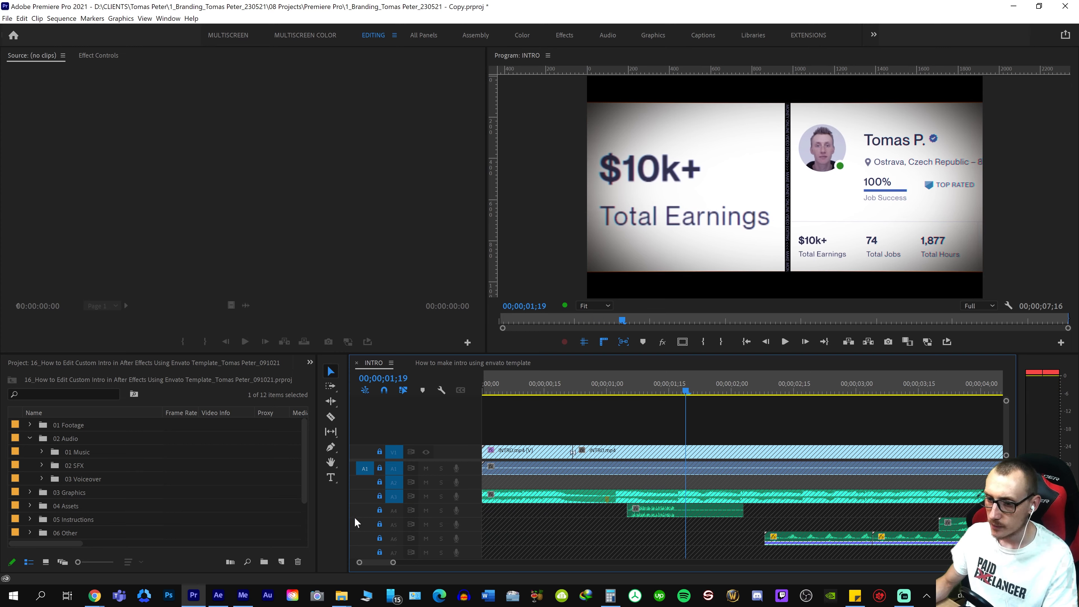
Unlock track A4 in INTRO and reveal the source file of its first sound effect in File Explorer
{"action": "left_click", "coordinate": [380, 510]}
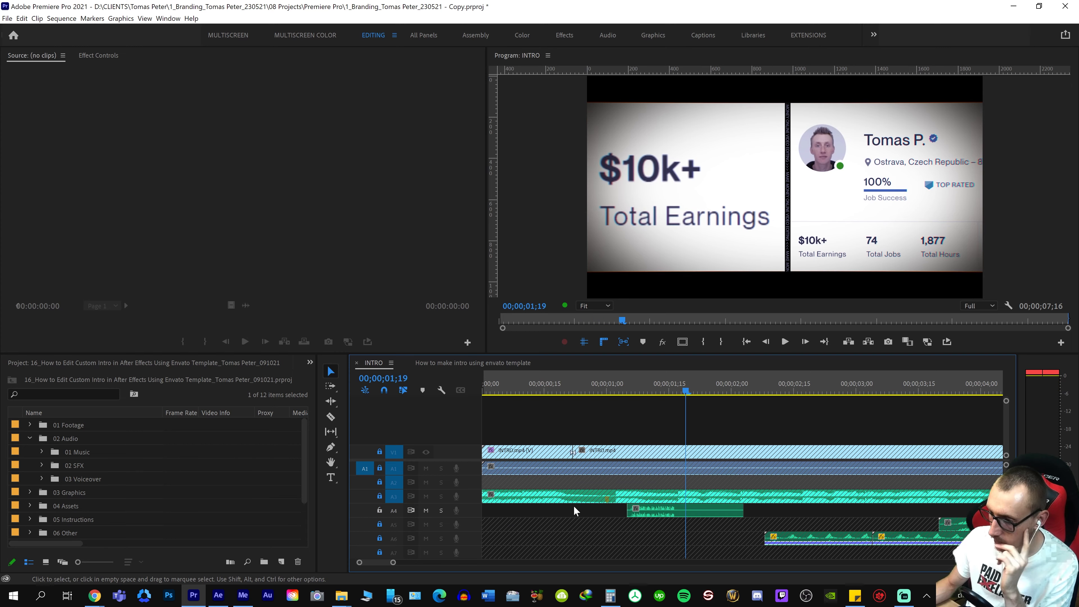
{"action": "right_click", "coordinate": [691, 513]}
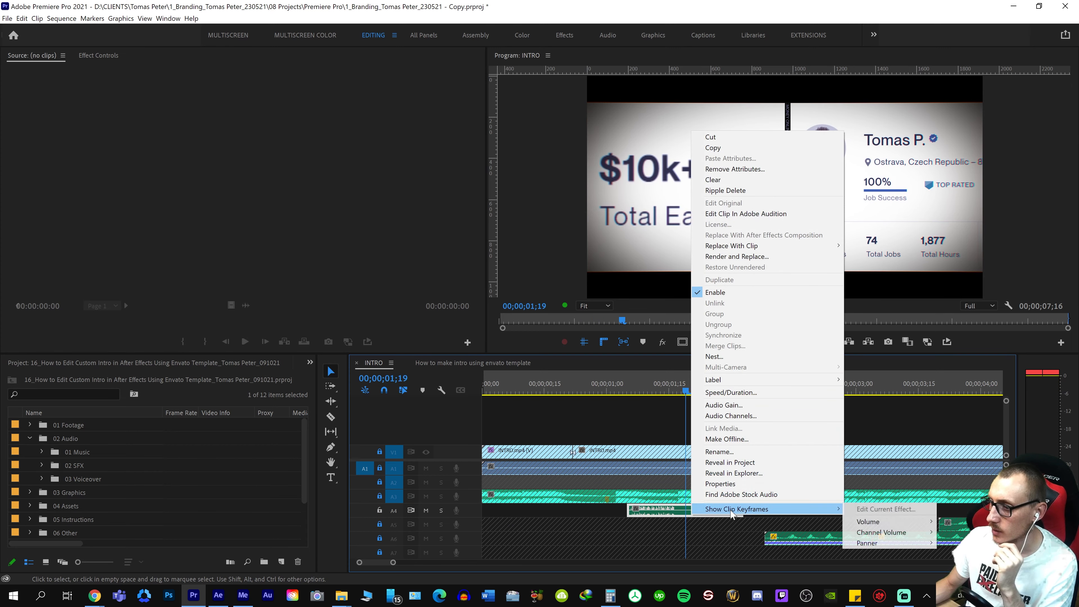
{"action": "left_click", "coordinate": [767, 474]}
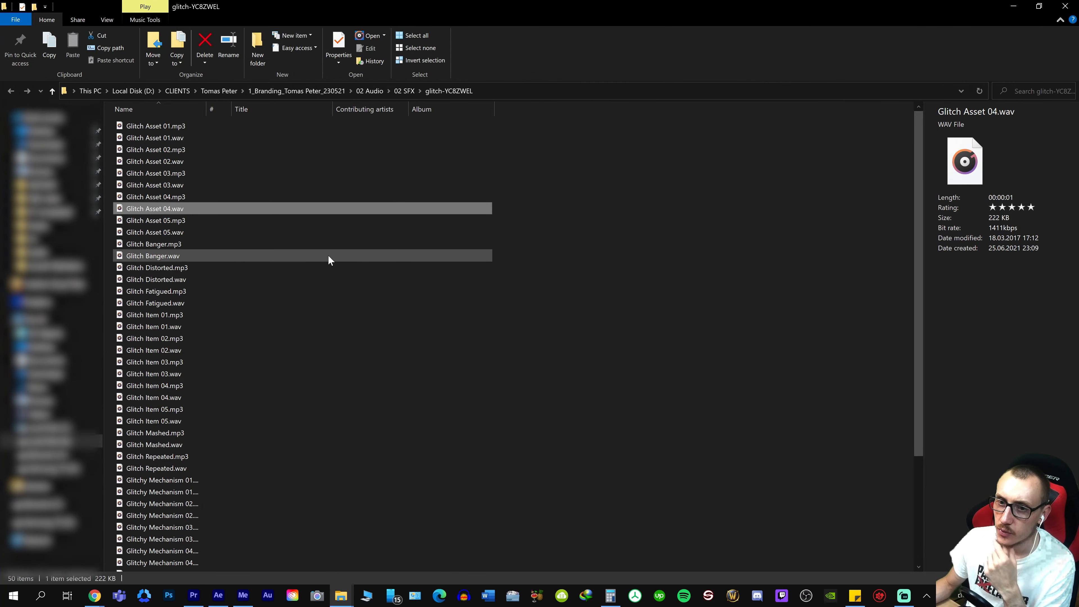
{"action": "key", "text": "alt+Tab"}
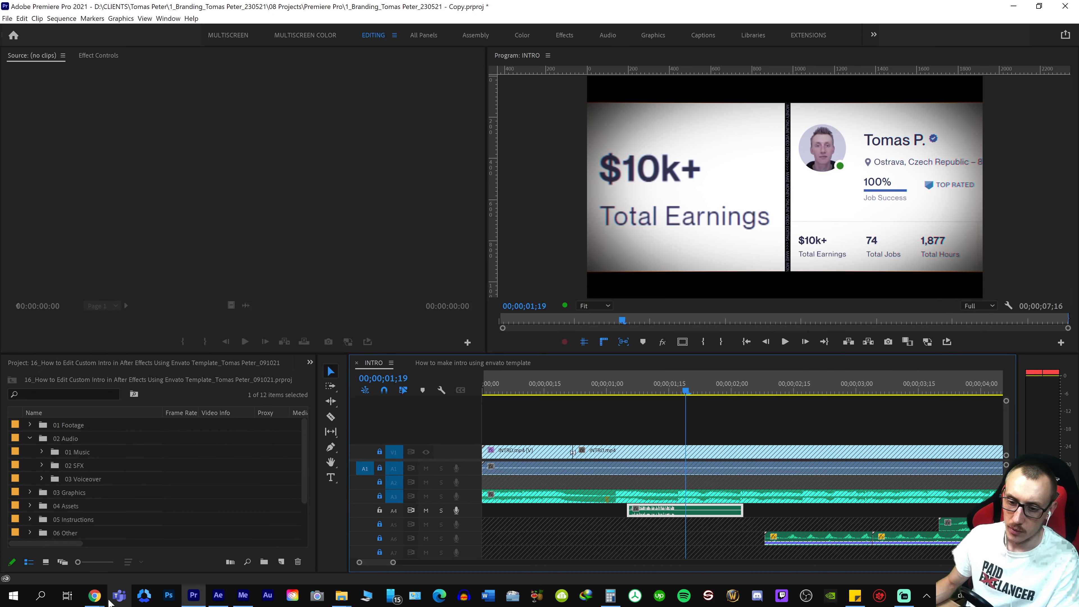
Switch to Envato Elements in Chrome, preview the 0:26 Glitch sound effect and download it under the first recent project
{"action": "mouse_move", "coordinate": [95, 597]}
{"action": "left_click", "coordinate": [356, 278]}
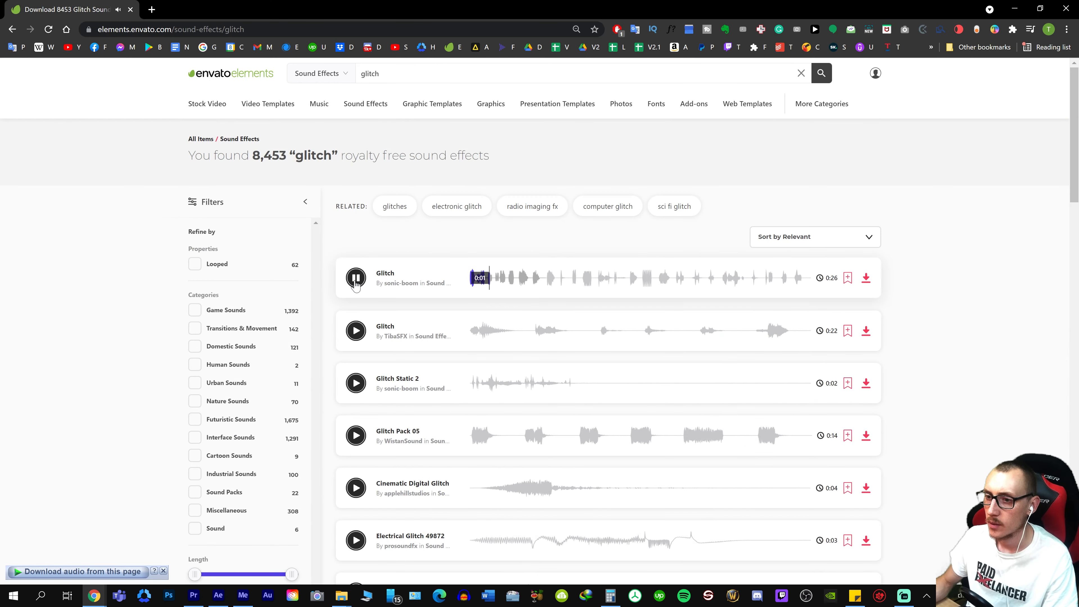
{"action": "left_click", "coordinate": [356, 281]}
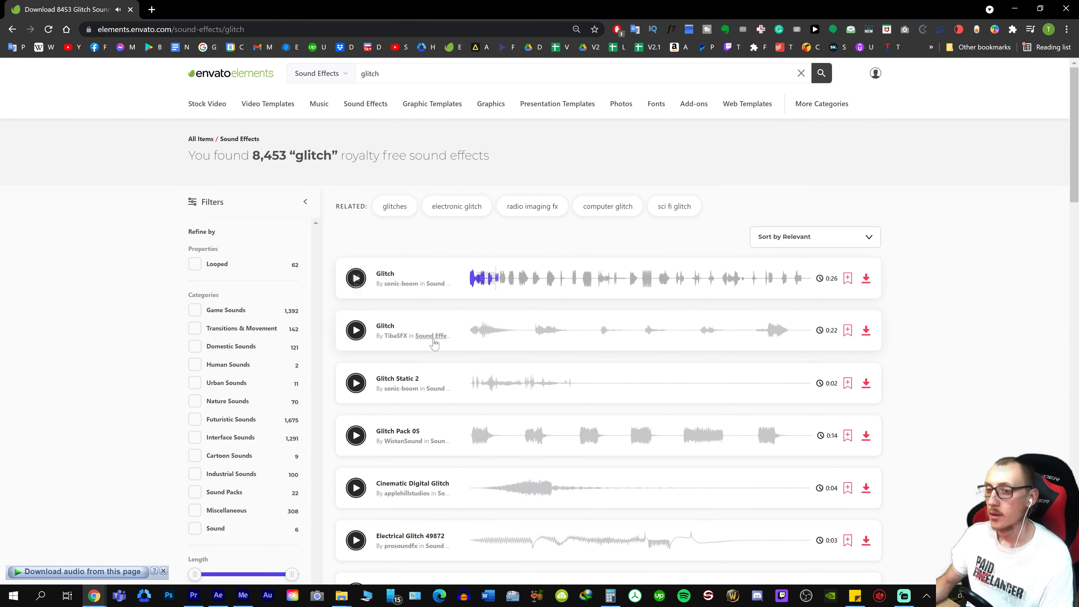
{"action": "left_click", "coordinate": [867, 279]}
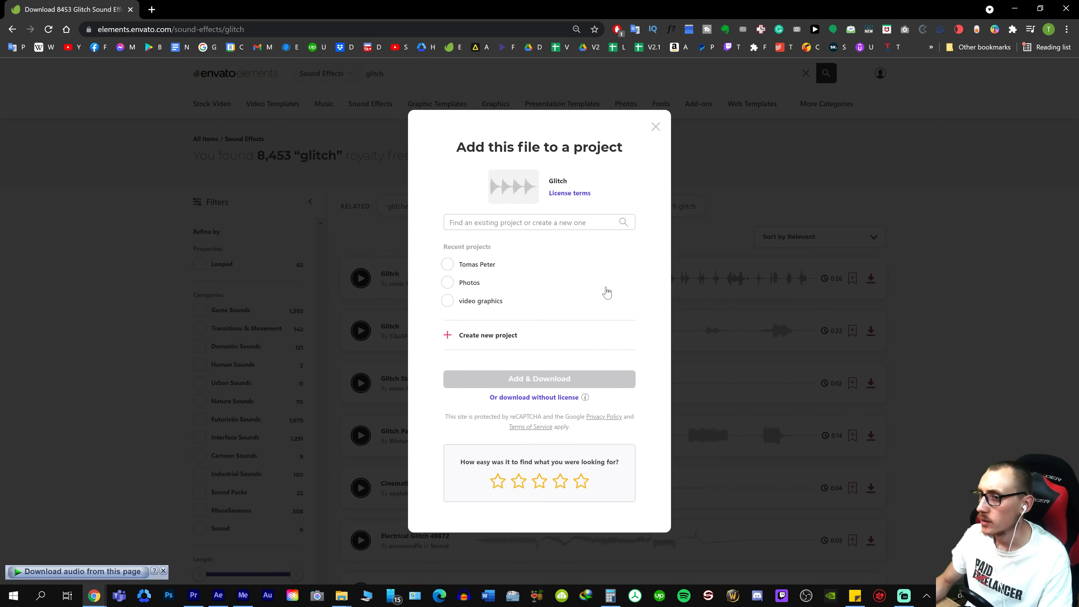
{"action": "left_click", "coordinate": [457, 271]}
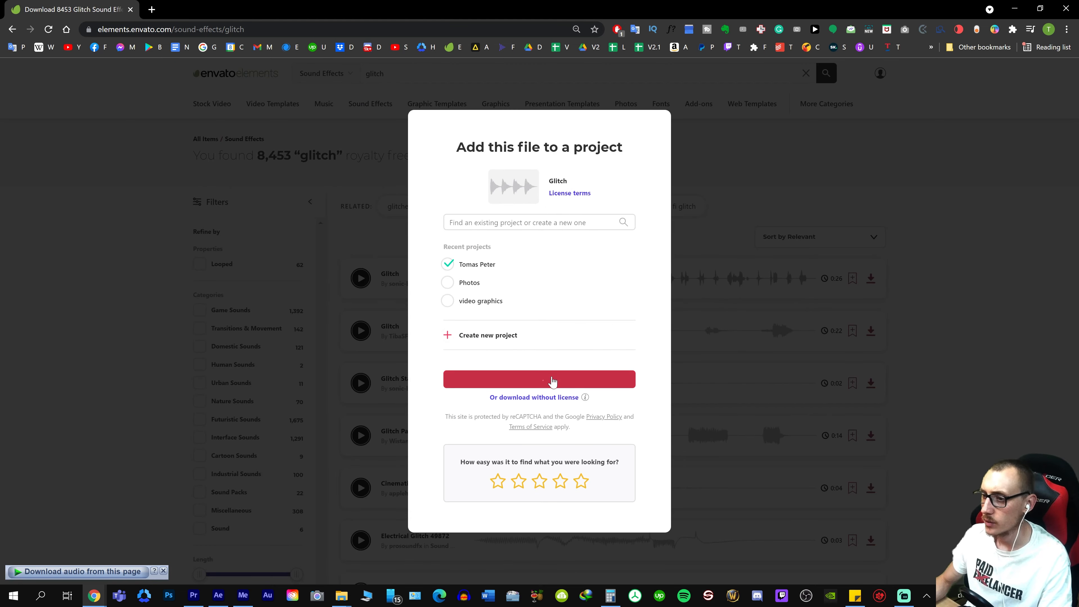
{"action": "left_click", "coordinate": [551, 379]}
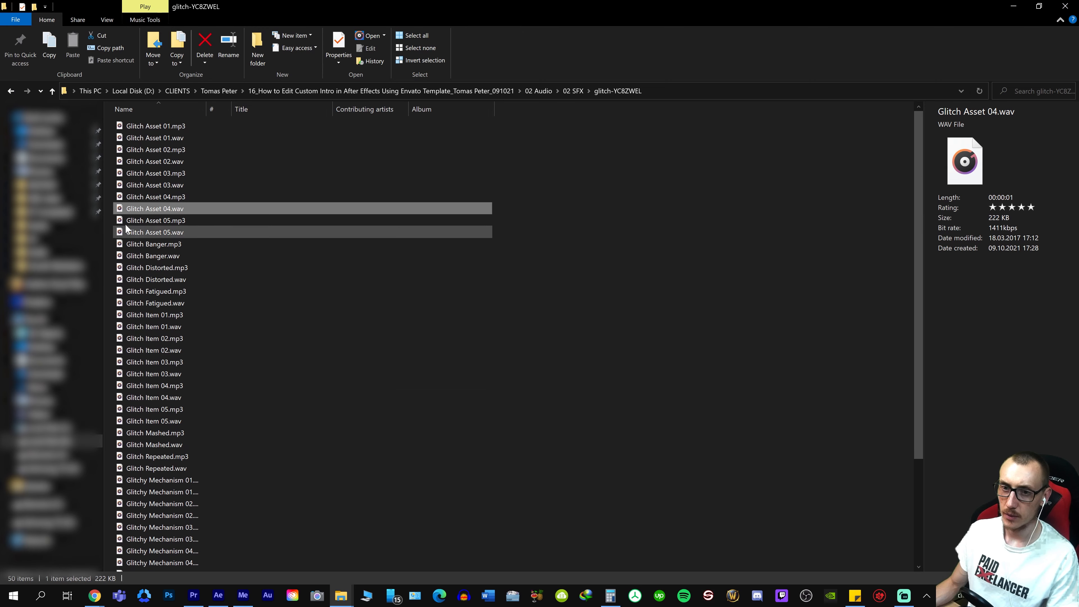
Add Glitch Asset 04.wav from the glitch-YC8ZWEL folder to track A3 at about 00;00;00;16 and play it
{"action": "left_click_drag", "start_coordinate": [145, 208], "coordinate": [519, 470]}
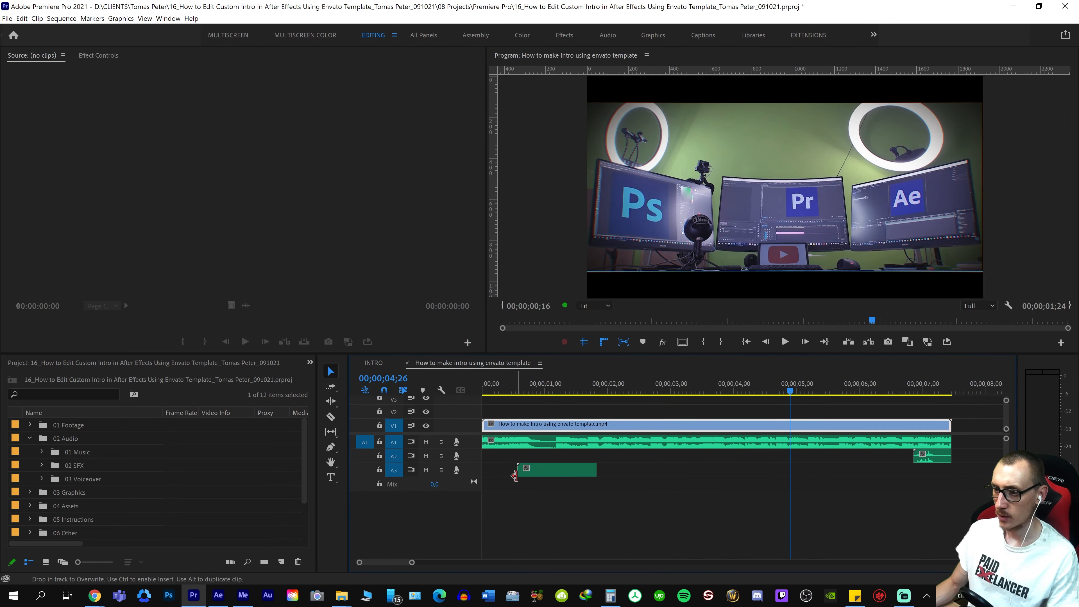
{"action": "left_click", "coordinate": [527, 389]}
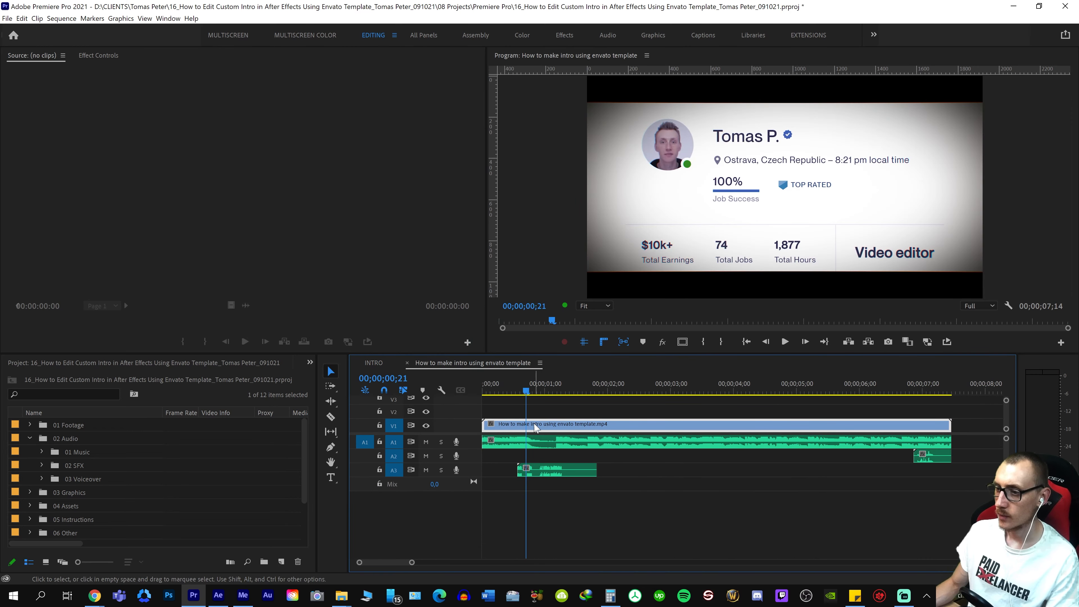
{"action": "key", "text": "space"}
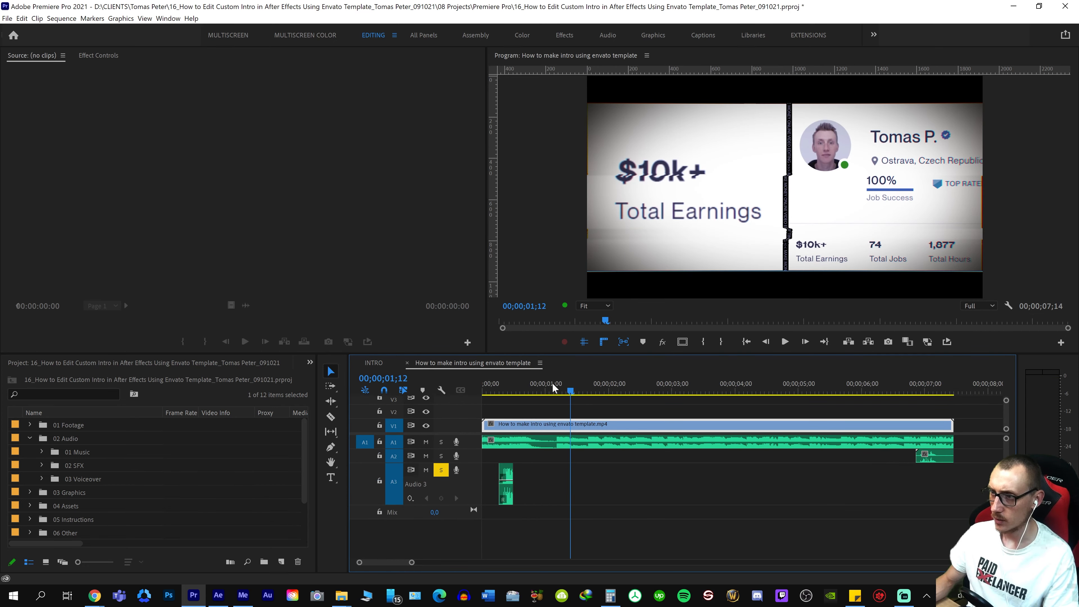
Play the trimmed glitch clip on the soloed track A3 several times from about 00;00;00;08 and 00;00;00;12
{"action": "left_click", "coordinate": [526, 390]}
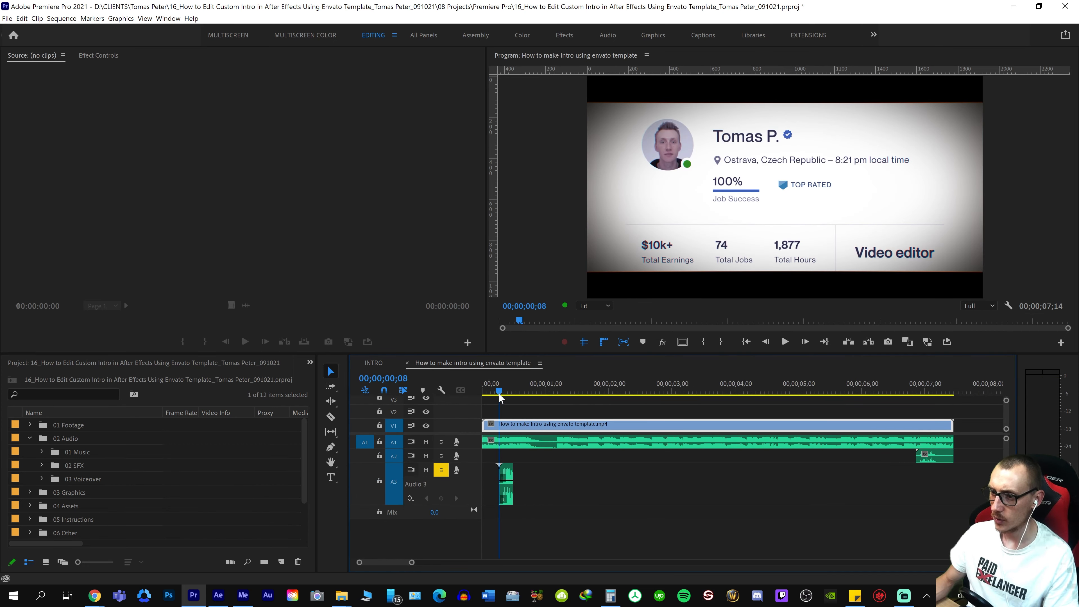
{"action": "key", "text": "space"}
{"action": "key", "text": "space"}
{"action": "left_click", "coordinate": [508, 389]}
{"action": "key", "text": "="}
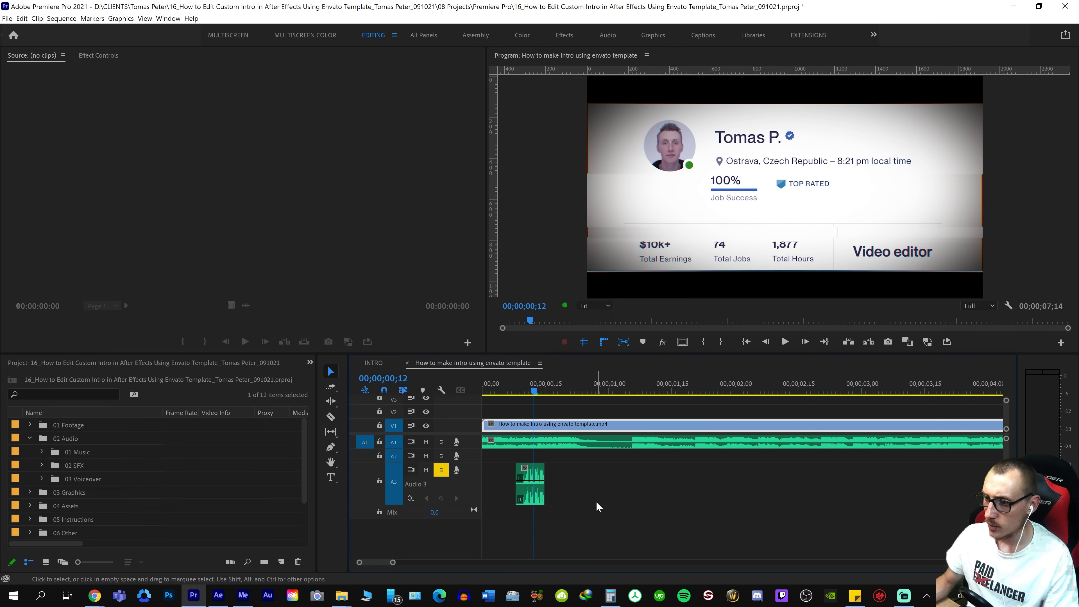
{"action": "key", "text": "space"}
{"action": "key", "text": "space"}
{"action": "key", "text": "space"}
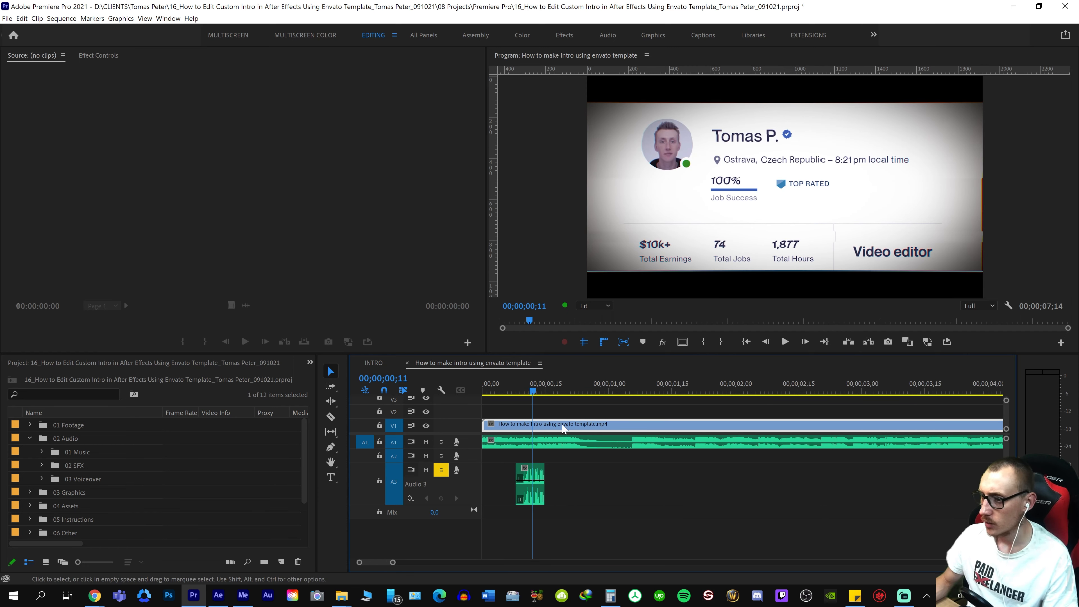
Move the glitch clip on track A3 to start at 00;00;01;08, under the Total Earnings transition
{"action": "left_click_drag", "start_coordinate": [540, 396], "coordinate": [659, 375]}
{"action": "key", "text": "="}
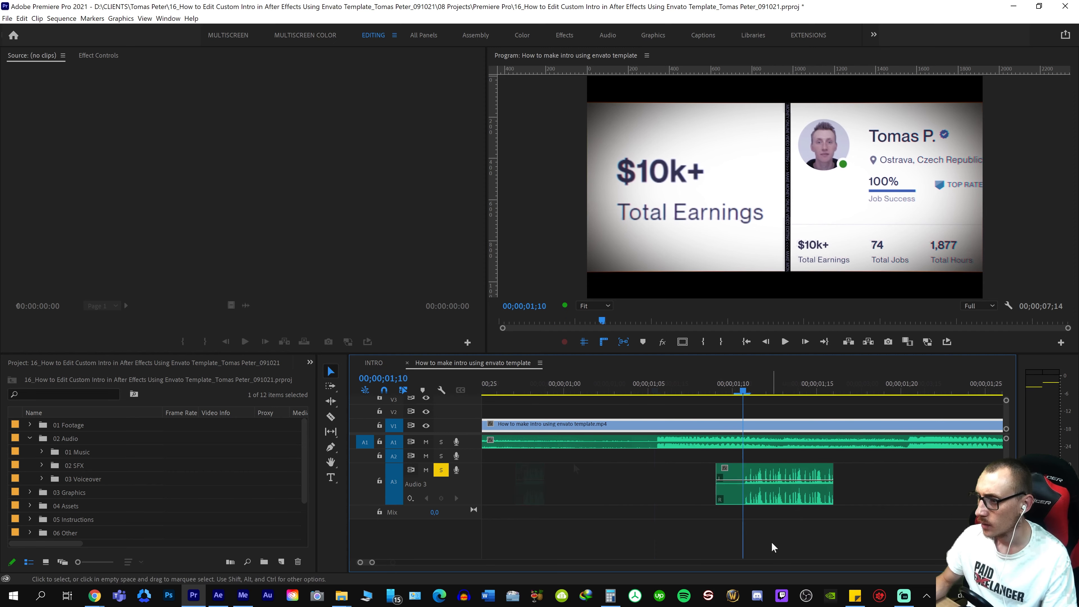
{"action": "left_click", "coordinate": [783, 493]}
{"action": "key", "text": "alt+Left"}
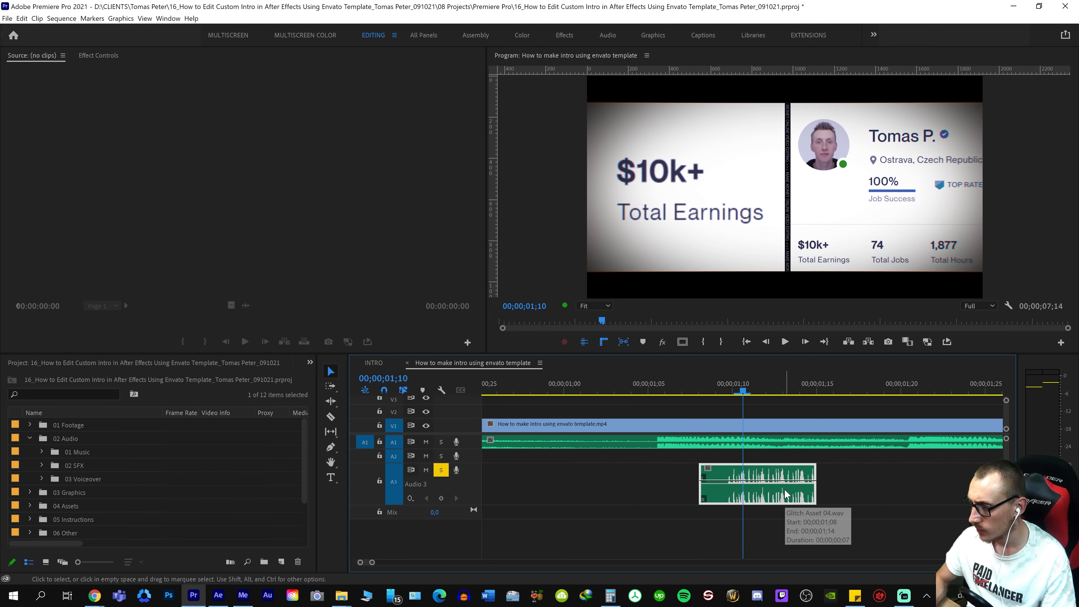
Play the glitch clip against the Total Earnings transition from about 00;00;01;01, and save the project
{"action": "key", "text": "Up"}
{"action": "key", "text": "space"}
{"action": "key", "text": "space"}
{"action": "key", "text": "-"}
{"action": "right_click", "coordinate": [597, 511]}
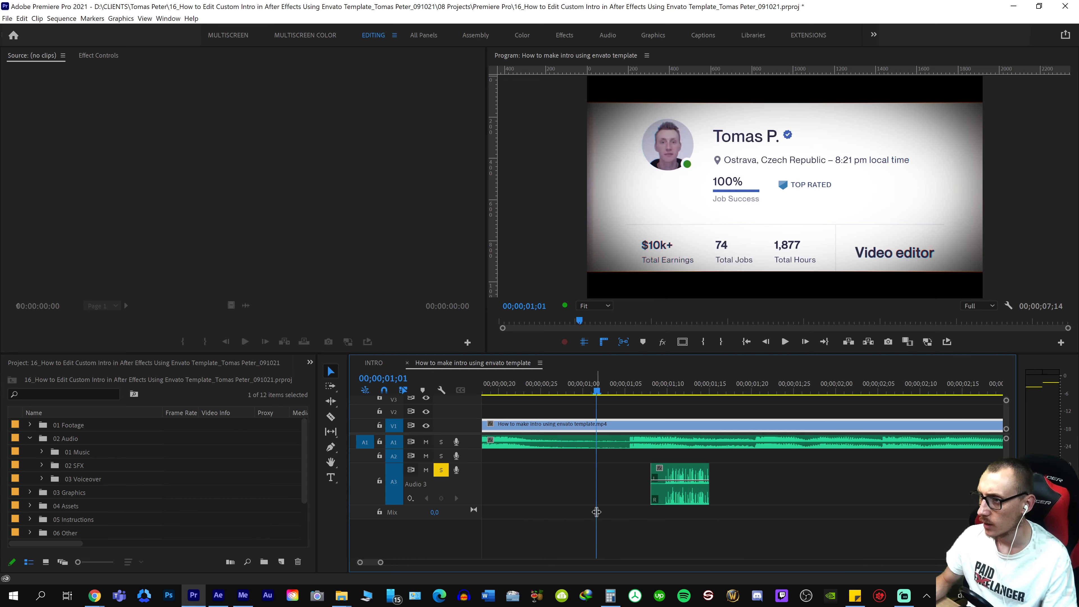
{"action": "key", "text": "space"}
Play the new sequence through its transitions to check the timing of the glitch clips on track A3
{"action": "key", "text": "space"}
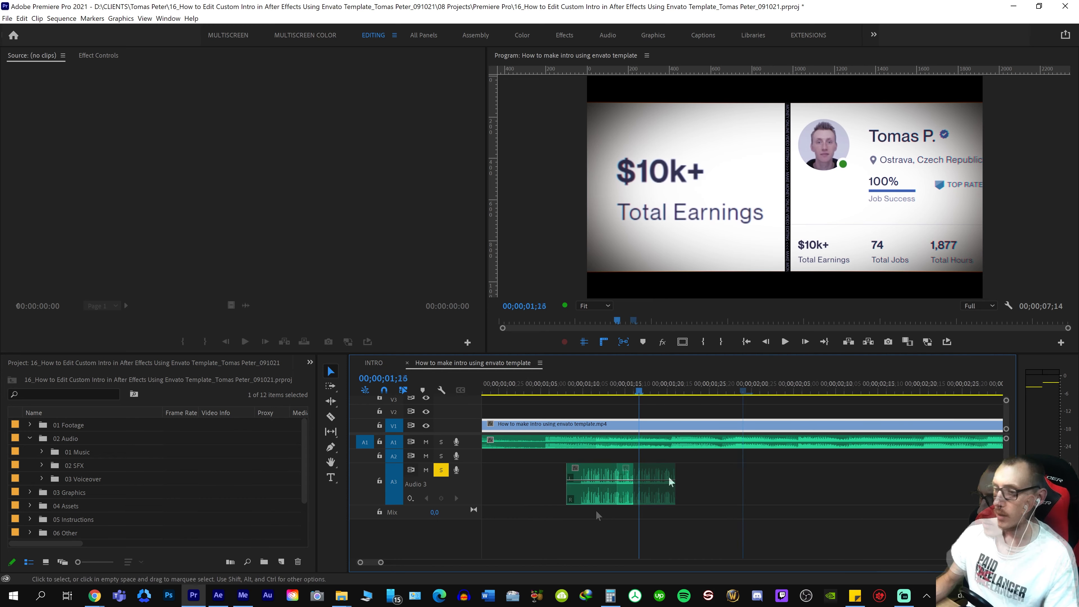
{"action": "key", "text": "ctrl+s"}
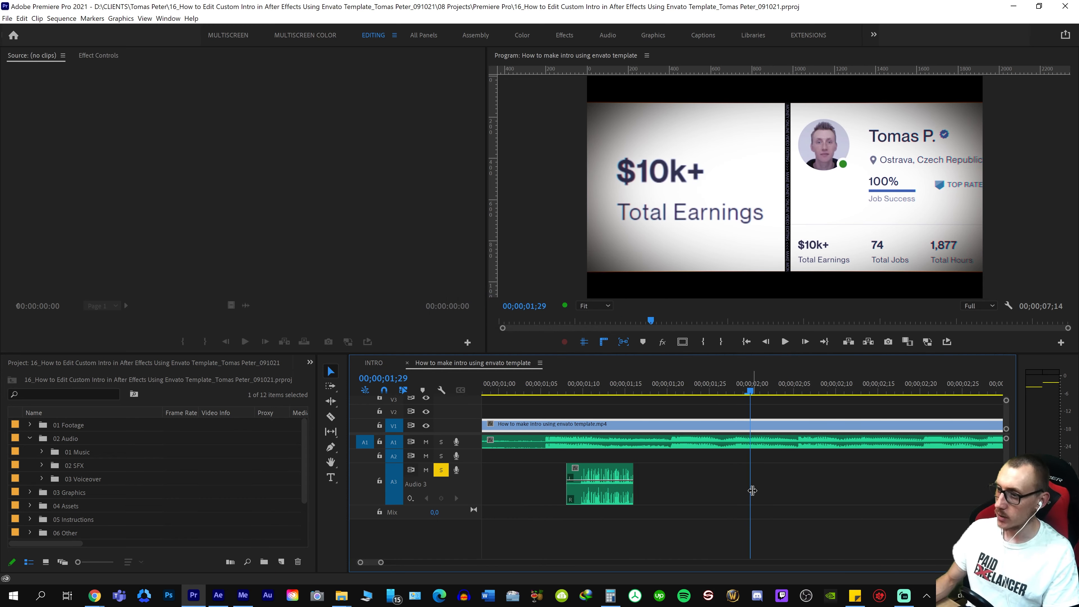
{"action": "key", "text": "-"}
{"action": "key", "text": "-"}
{"action": "key", "text": "space"}
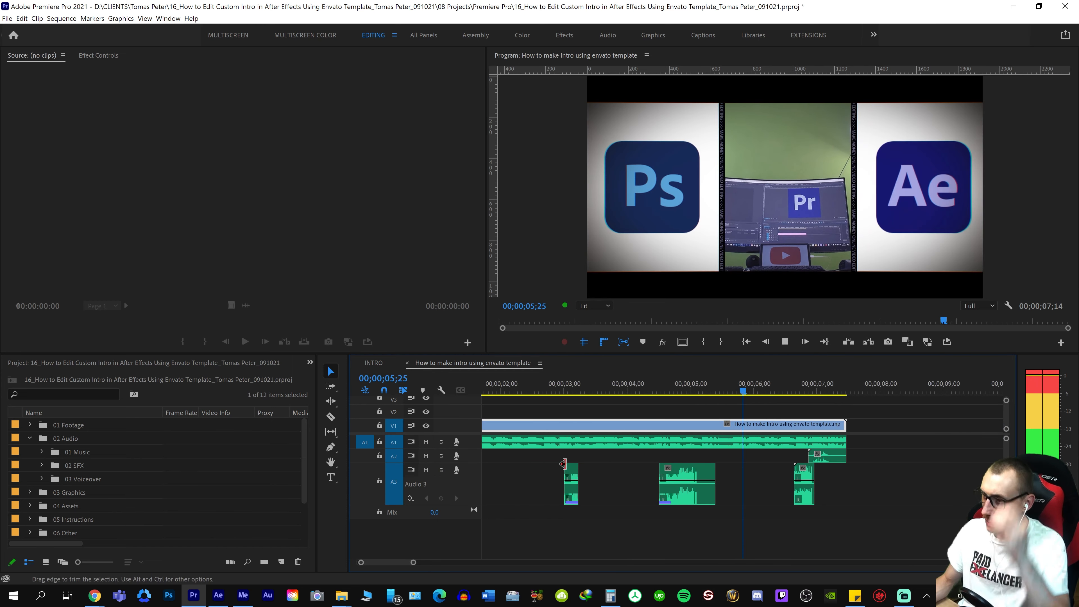
{"action": "right_click", "coordinate": [646, 455]}
{"action": "right_click", "coordinate": [588, 494]}
{"action": "key", "text": "-"}
{"action": "key", "text": "-"}
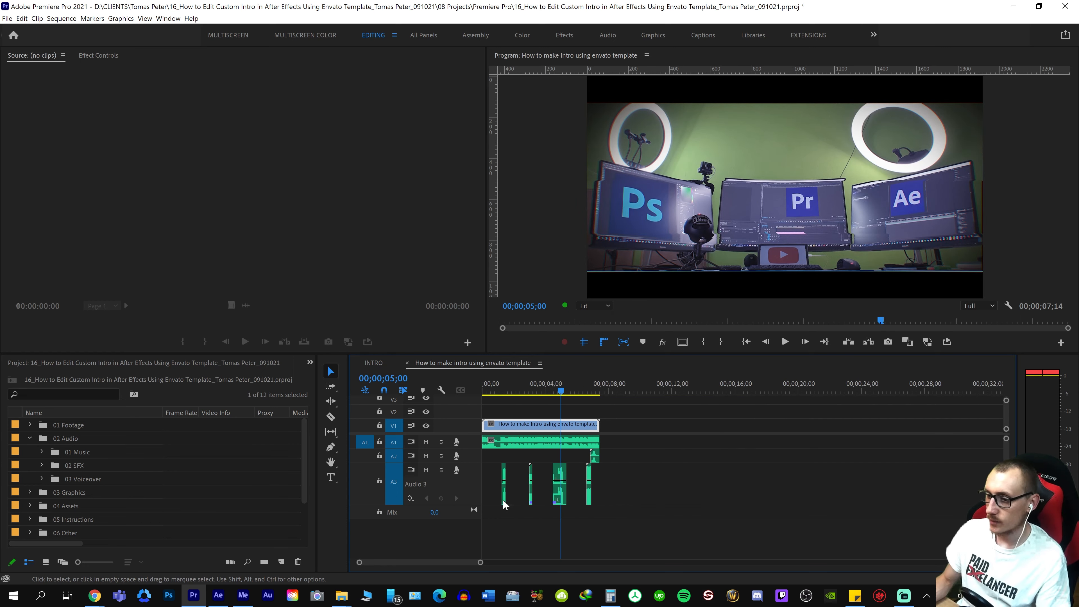
{"action": "right_click", "coordinate": [493, 498]}
{"action": "key", "text": "space"}
{"action": "key", "text": "="}
{"action": "key", "text": "="}
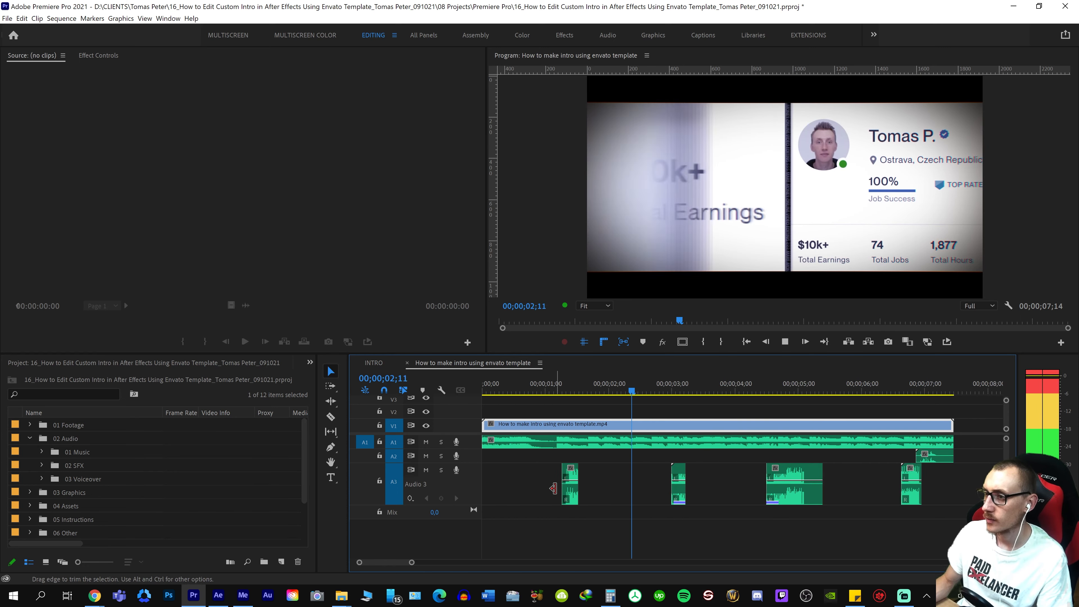
{"action": "right_click", "coordinate": [658, 479]}
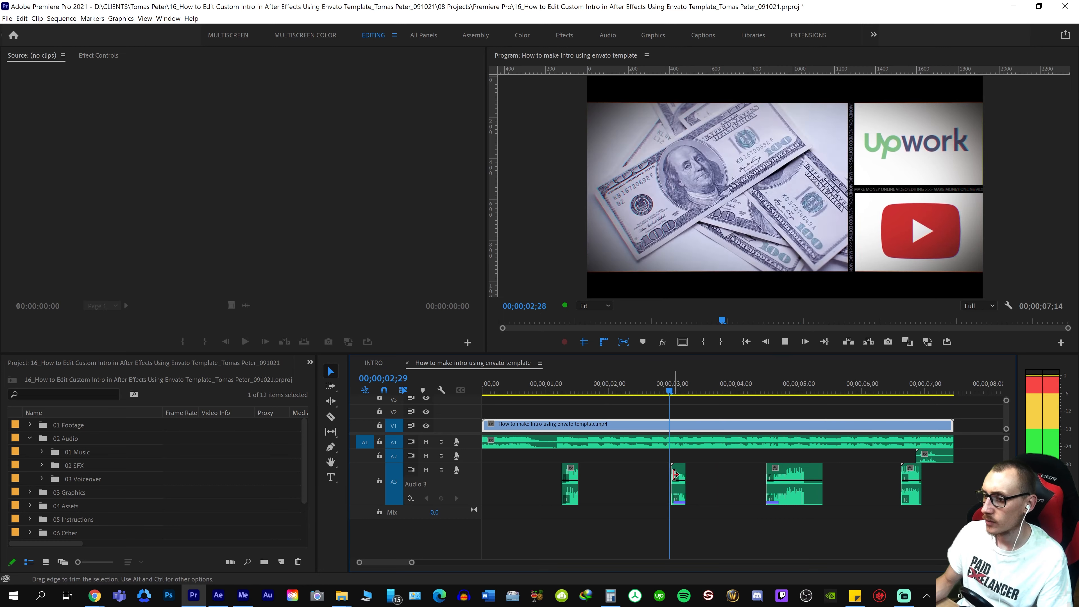
{"action": "right_click", "coordinate": [656, 485]}
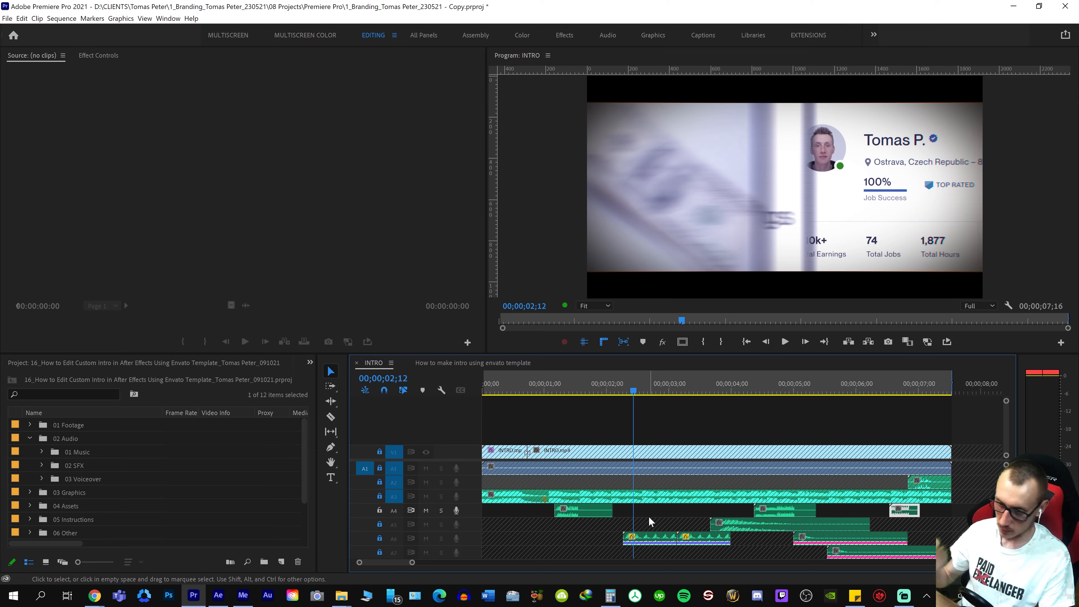
Play the money sound in INTRO, search Envato Elements sound effects for "cash counting", and open the Cash Counting item
{"action": "key", "text": "space"}
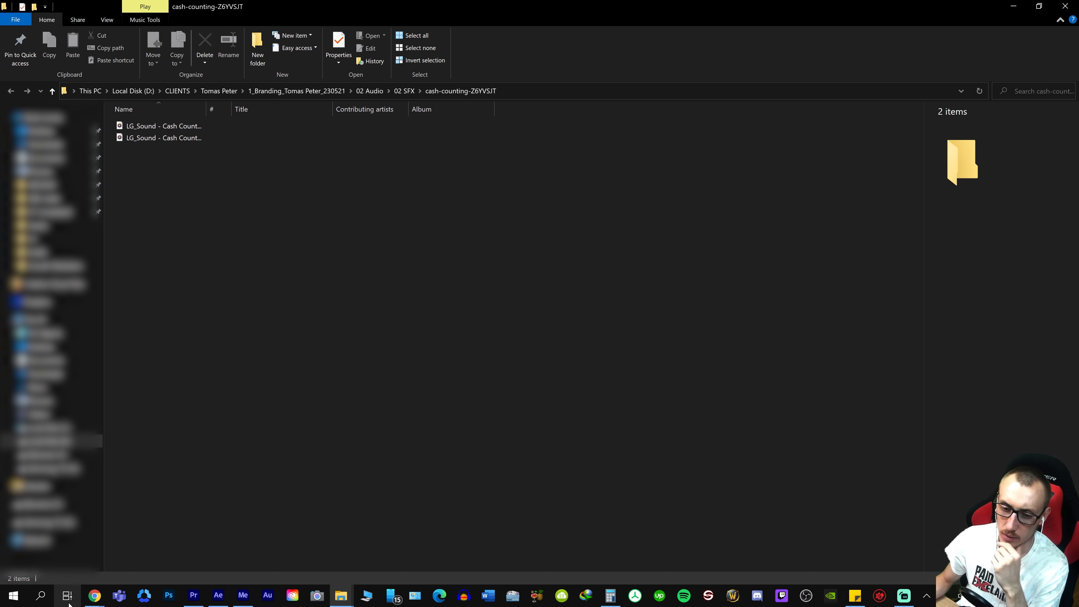
{"action": "mouse_move", "coordinate": [94, 596]}
{"action": "left_click", "coordinate": [60, 548]}
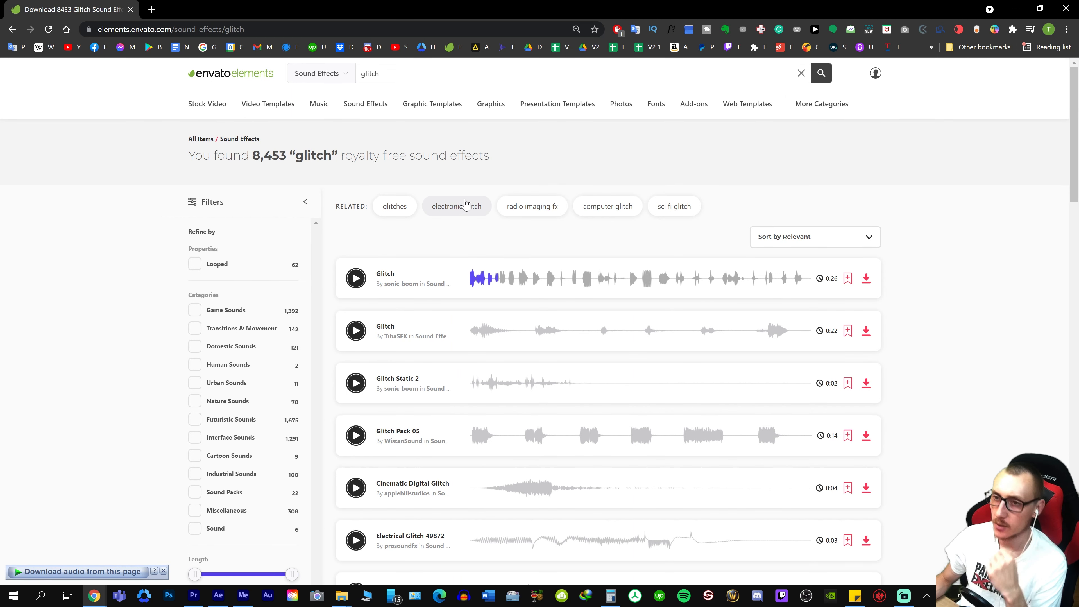
{"action": "left_click_drag", "start_coordinate": [393, 74], "coordinate": [166, 81]}
{"action": "type", "text": "cas"}
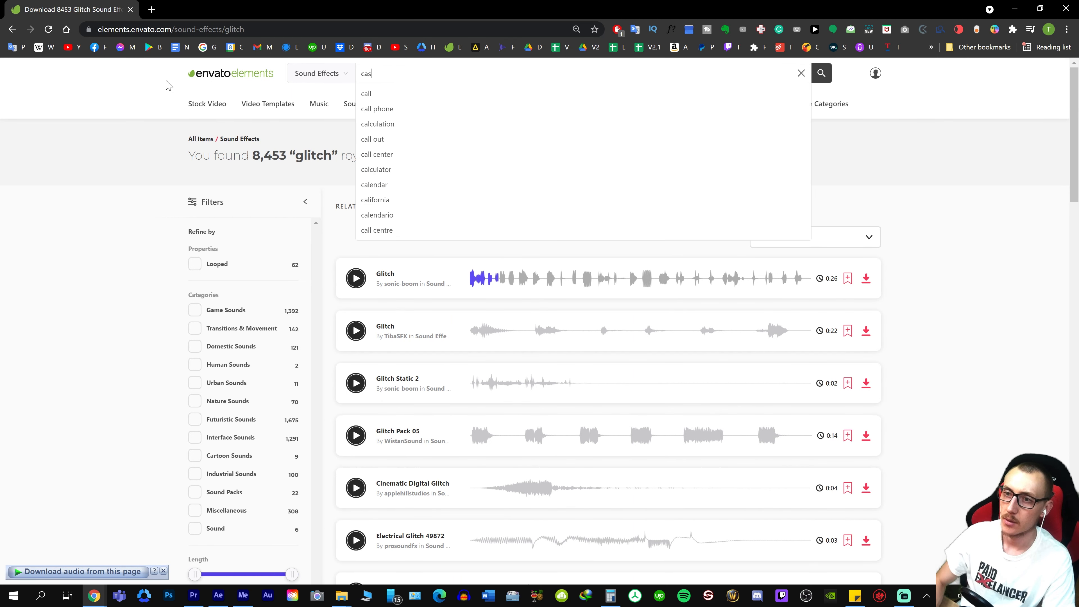
{"action": "type", "text": "h cou"}
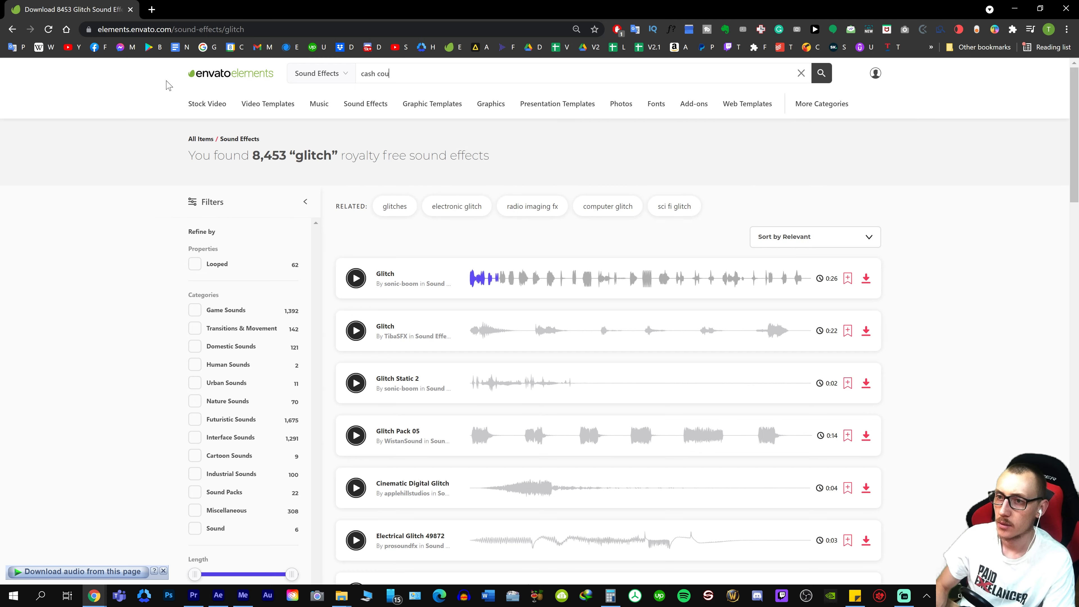
{"action": "type", "text": "tning"}
{"action": "key", "text": "Return"}
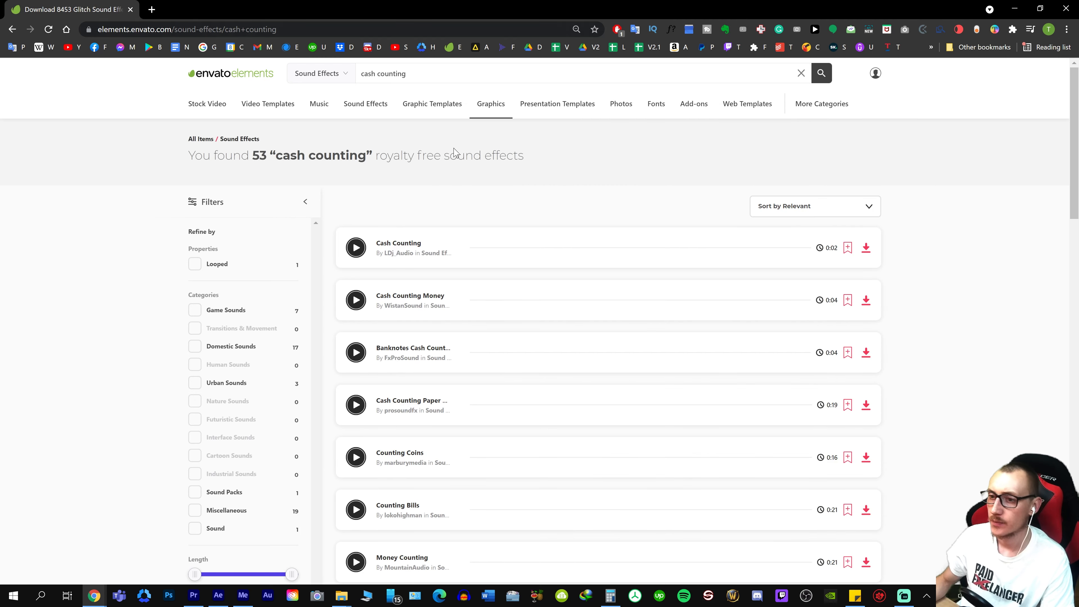
{"action": "left_click", "coordinate": [347, 260]}
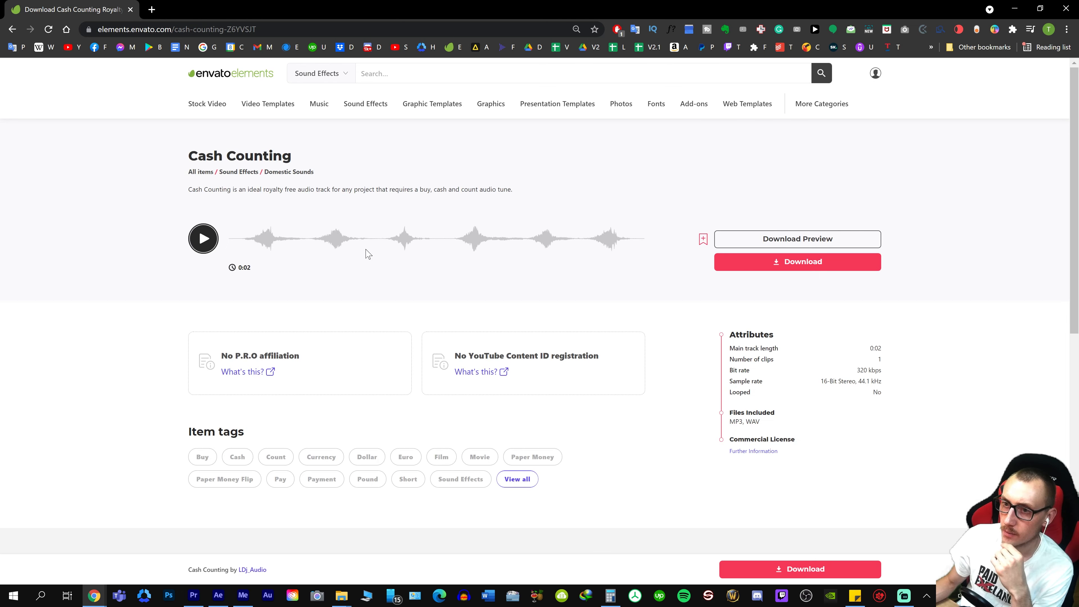
Preview the two-second Cash Counting sound in the search results and download it under the already selected project
{"action": "key", "text": "alt+Left"}
{"action": "left_click", "coordinate": [357, 248]}
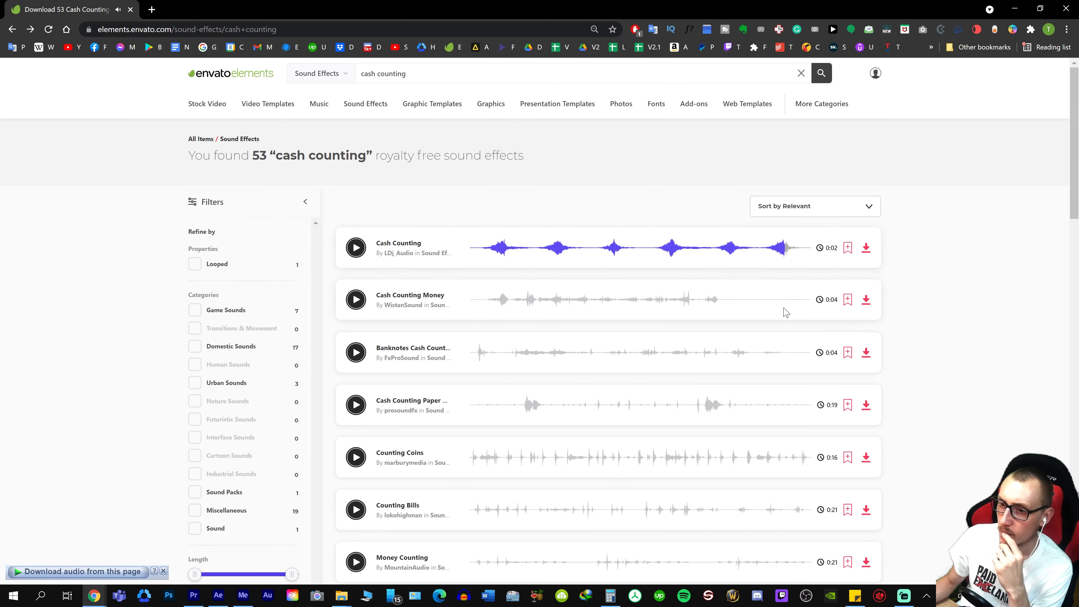
{"action": "left_click", "coordinate": [866, 248]}
{"action": "left_click", "coordinate": [471, 269]}
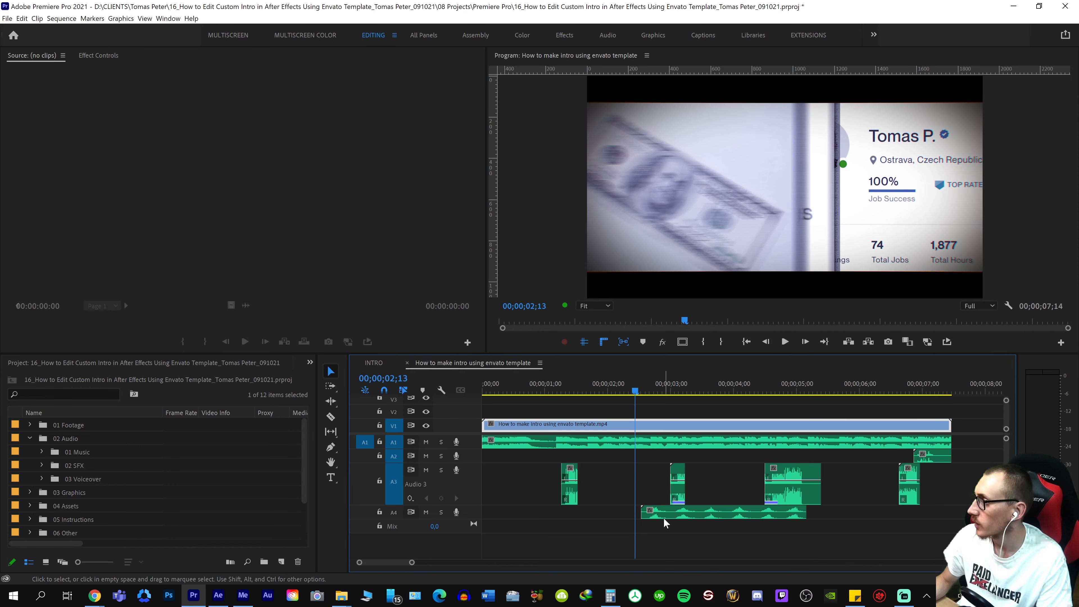
{"action": "left_click", "coordinate": [663, 517]}
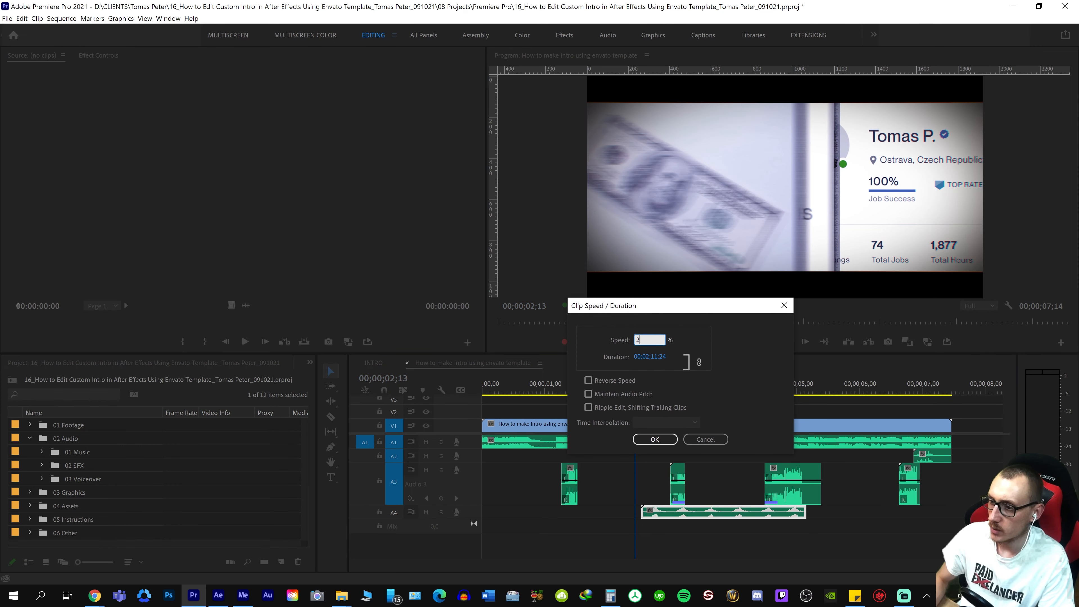
Speed up the cash-counting clip on track A4 to half its length and play it over the banknotes shot
{"action": "key", "text": "Return"}
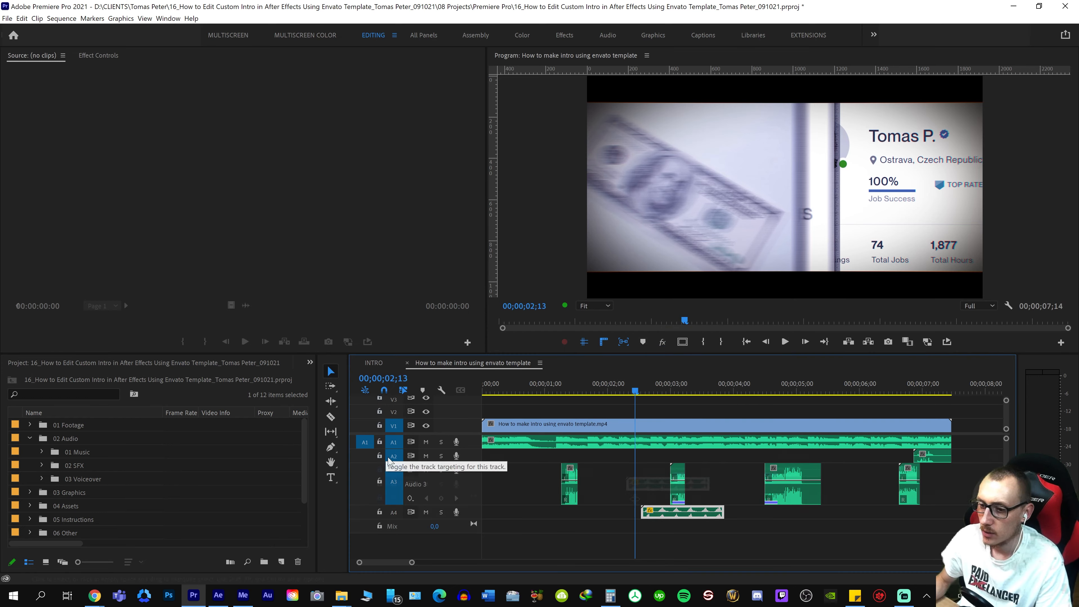
{"action": "key", "text": "space"}
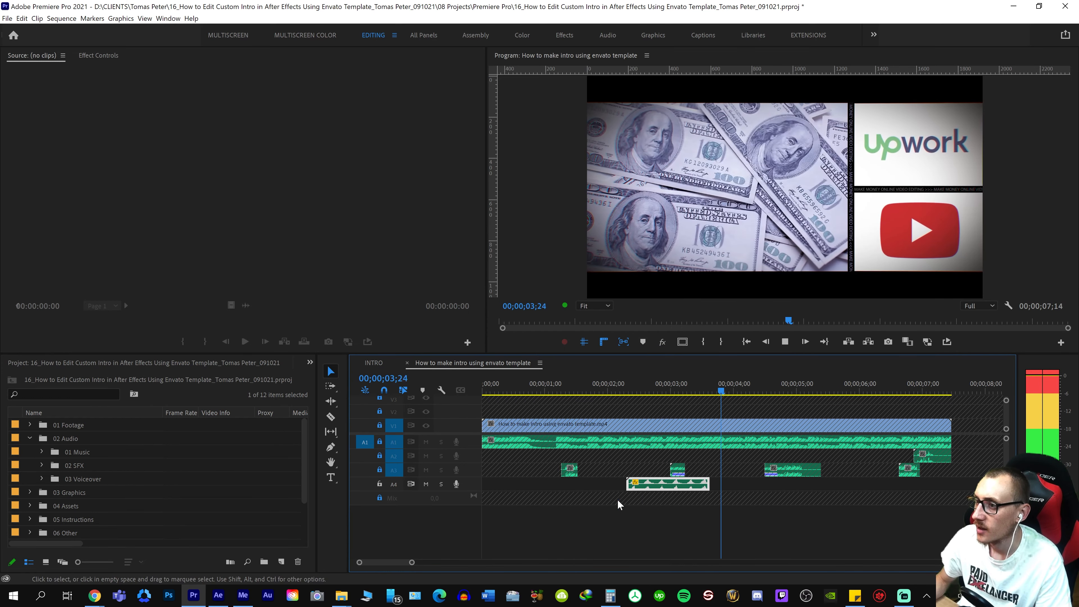
{"action": "key", "text": "space"}
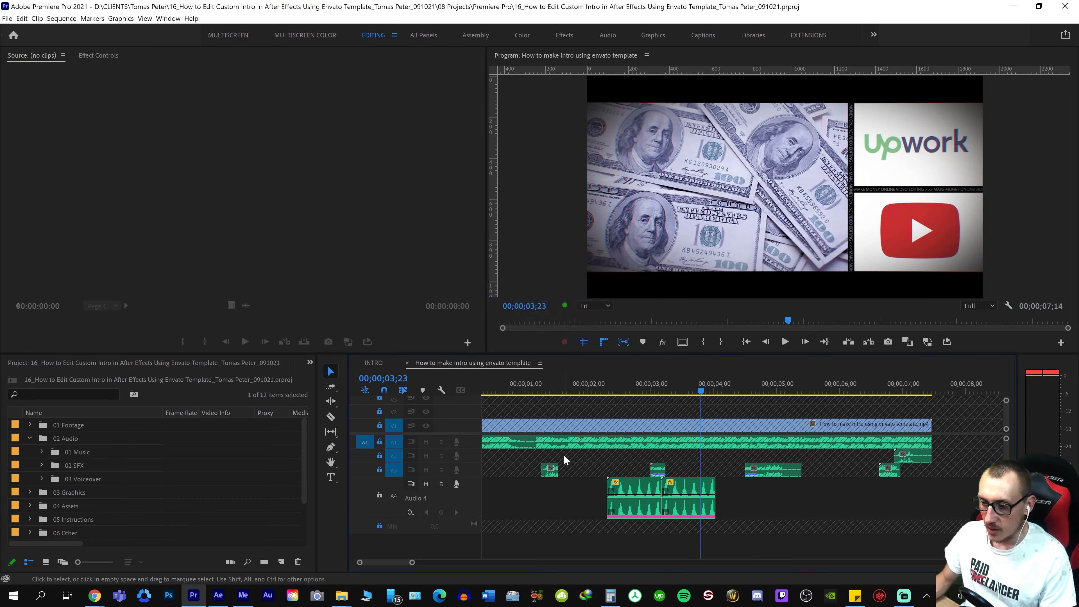
Play the two cash-counting clips on track A4 against the banknotes shot and the following transition, and save the project
{"action": "key", "text": "space"}
{"action": "key", "text": "space"}
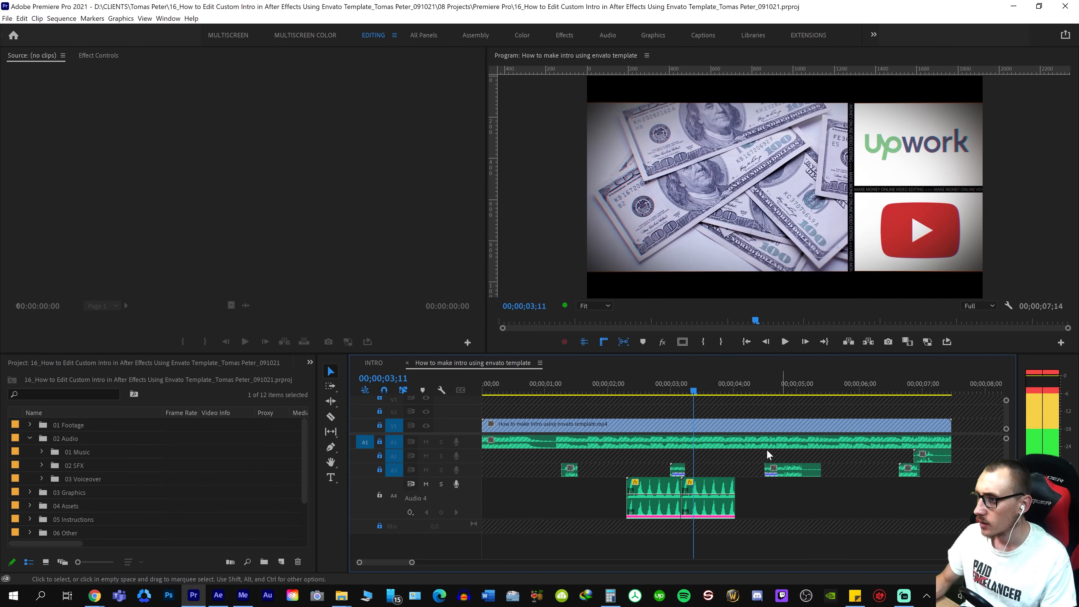
{"action": "left_click_drag", "start_coordinate": [696, 389], "coordinate": [718, 383]}
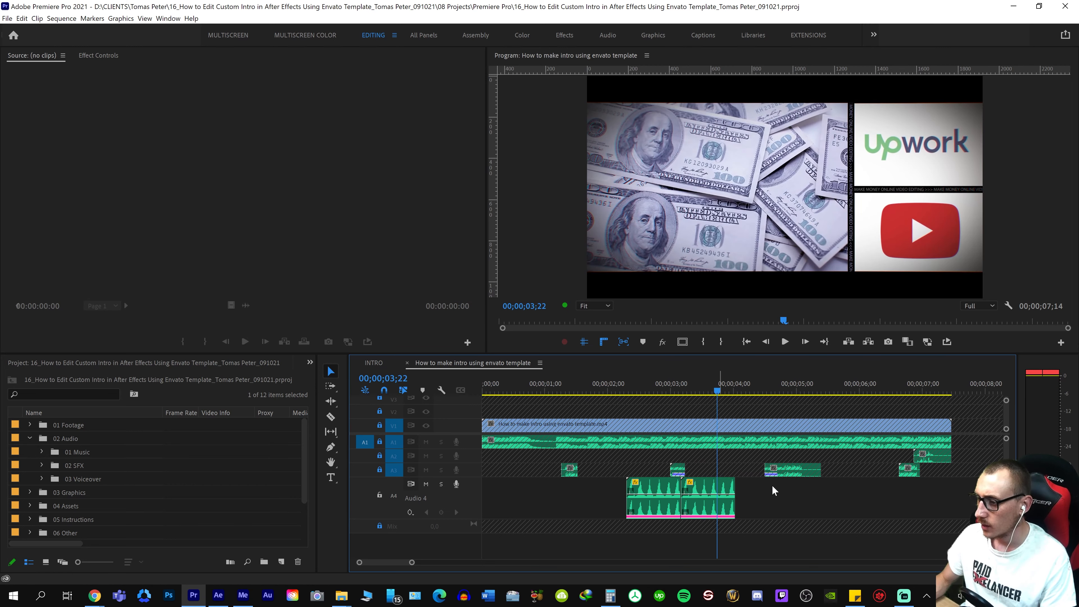
{"action": "key", "text": "space"}
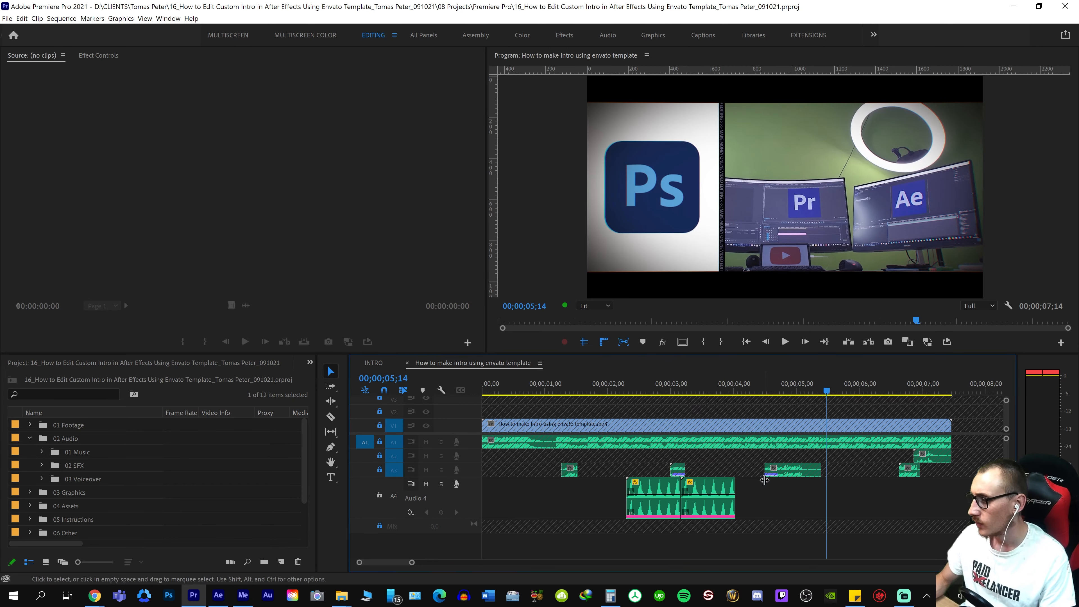
{"action": "key", "text": "grave"}
{"action": "key", "text": "minus"}
{"action": "key", "text": "grave"}
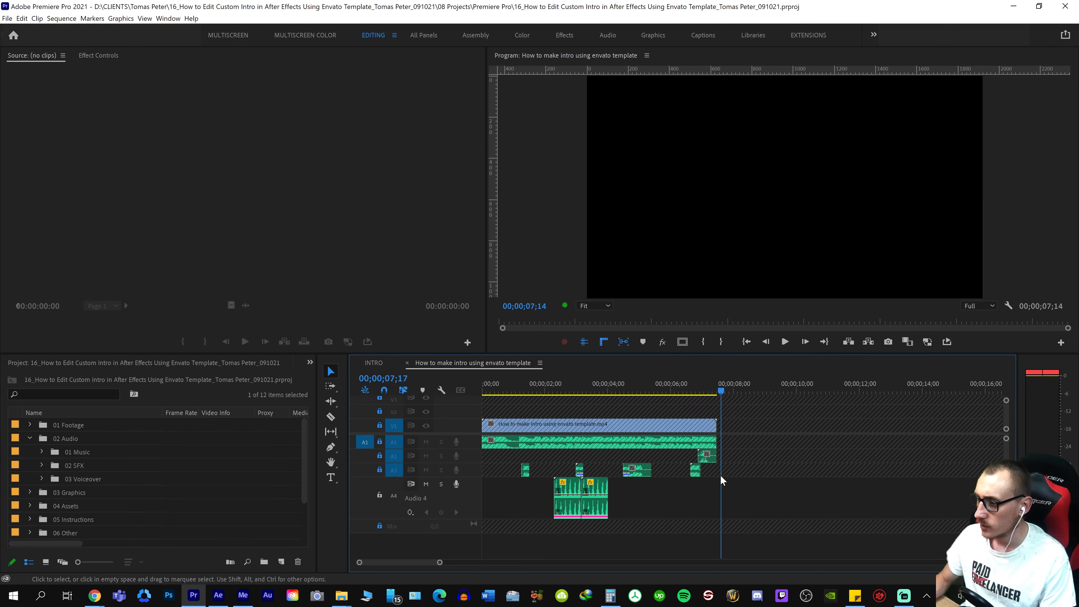
{"action": "key", "text": "grave"}
{"action": "key", "text": "grave"}
{"action": "key", "text": "ctrl+s"}
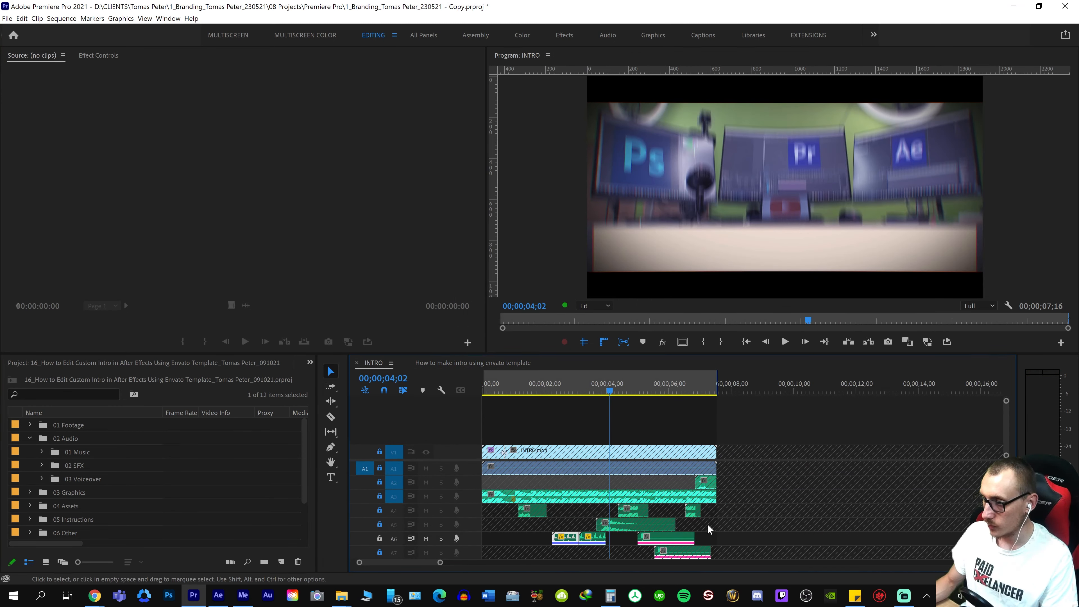
Play INTRO around the end of the money sound to review the sound effects that follow, and unlock track A5
{"action": "scroll", "coordinate": [722, 523], "scroll_direction": "down", "scroll_amount": 2}
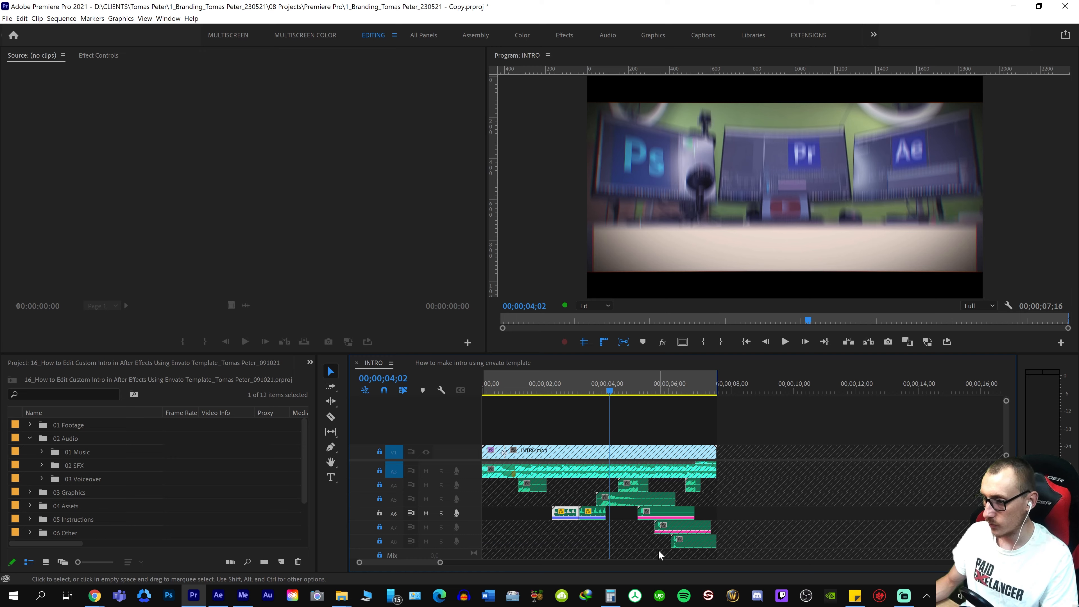
{"action": "key", "text": "space"}
{"action": "key", "text": "j"}
{"action": "key", "text": "space"}
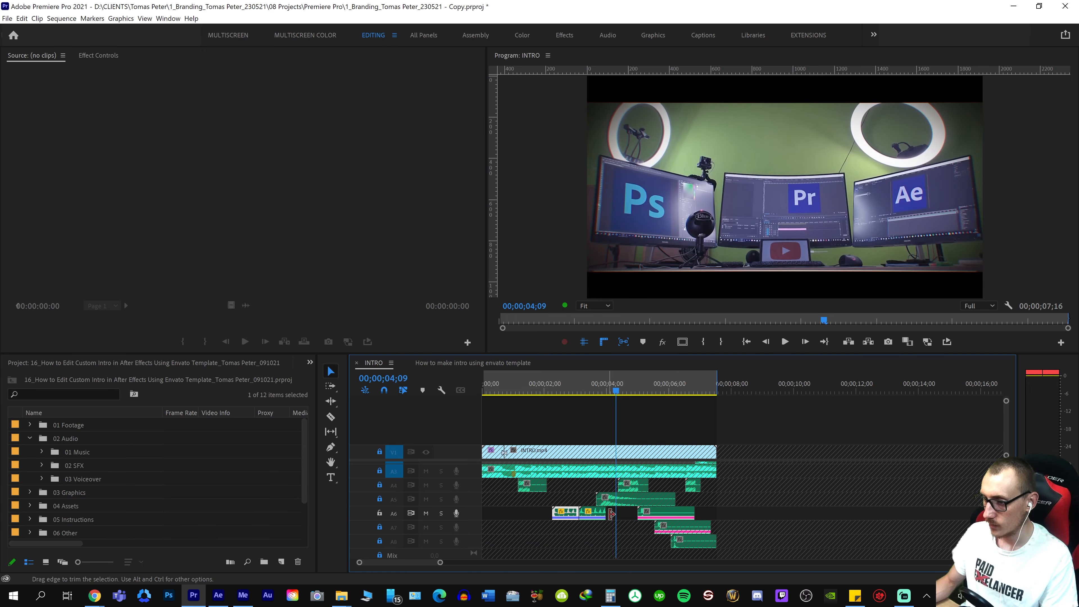
{"action": "key", "text": "="}
{"action": "key", "text": "minus"}
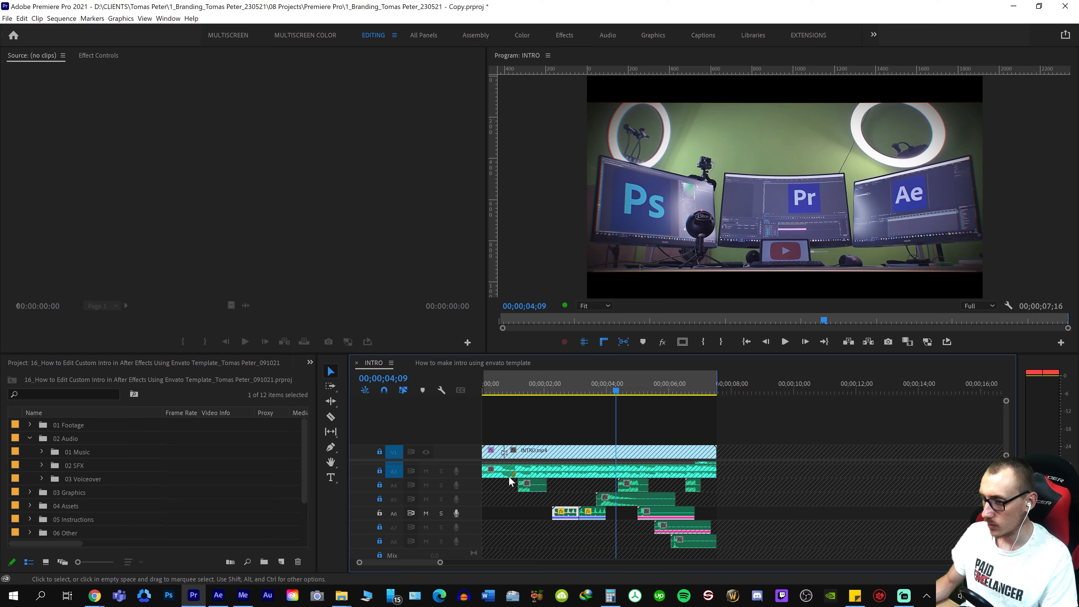
{"action": "left_click", "coordinate": [521, 479]}
{"action": "left_click", "coordinate": [645, 507]}
{"action": "key", "text": "space"}
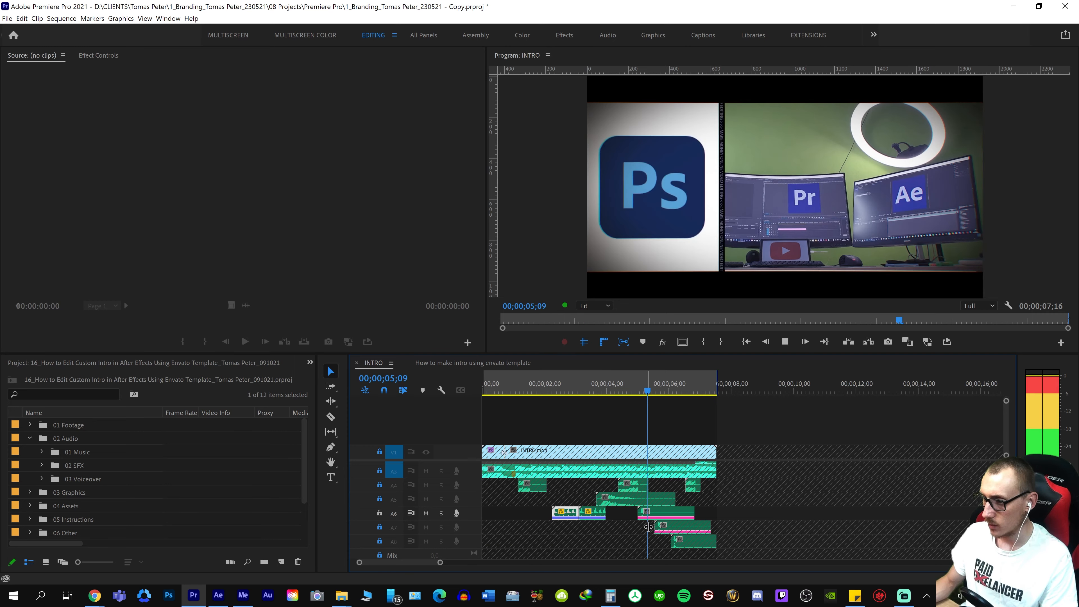
{"action": "left_click", "coordinate": [606, 501]}
{"action": "key", "text": "equal"}
{"action": "key", "text": "equal"}
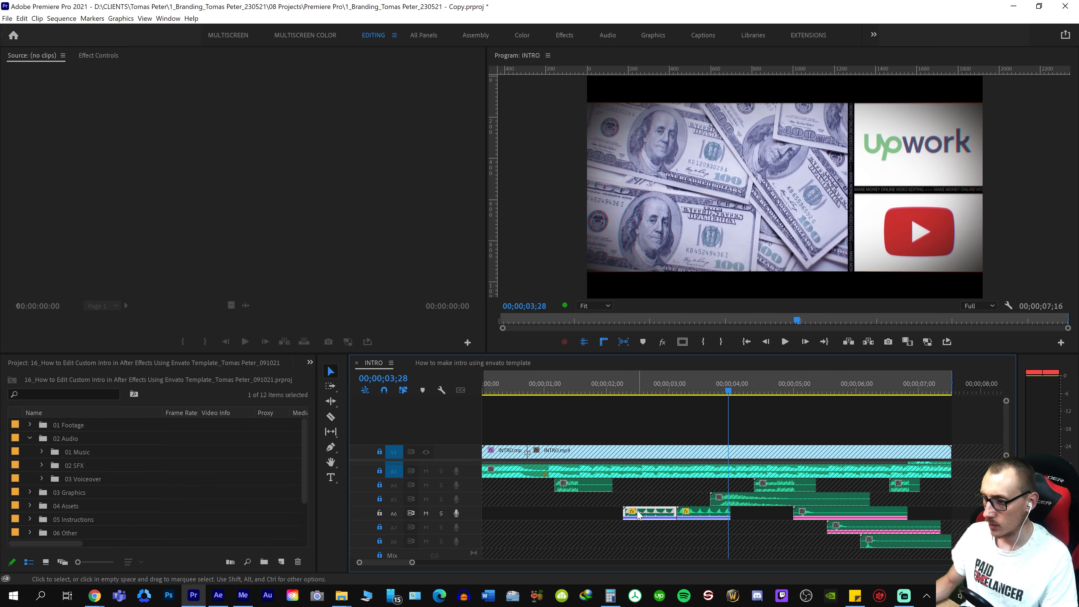
{"action": "left_click", "coordinate": [380, 499]}
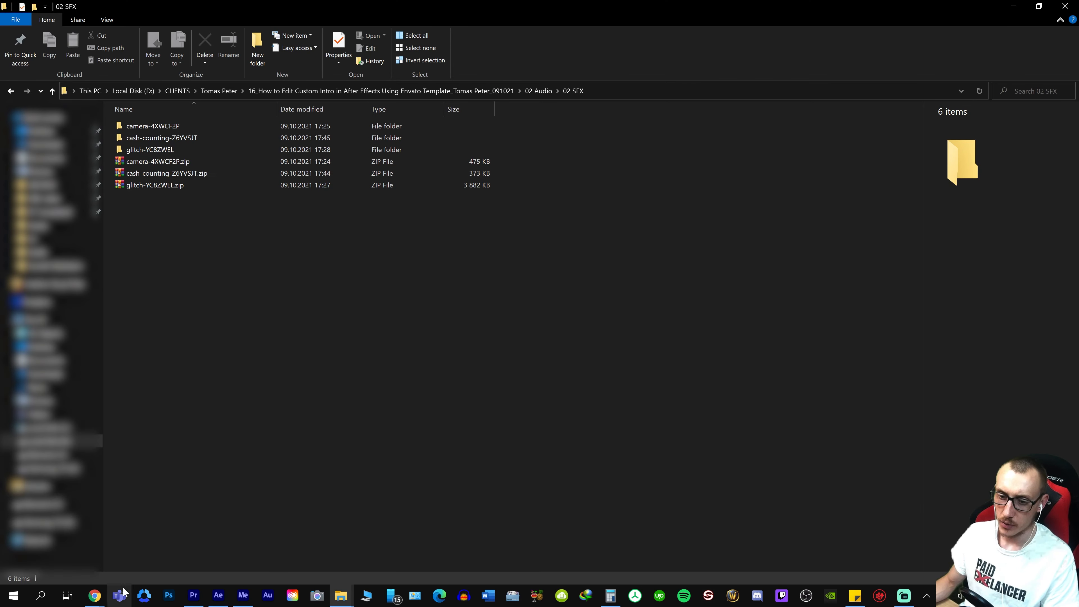
Switch to Envato Elements in Chrome and search the sound effects for "woosh"
{"action": "mouse_move", "coordinate": [95, 595]}
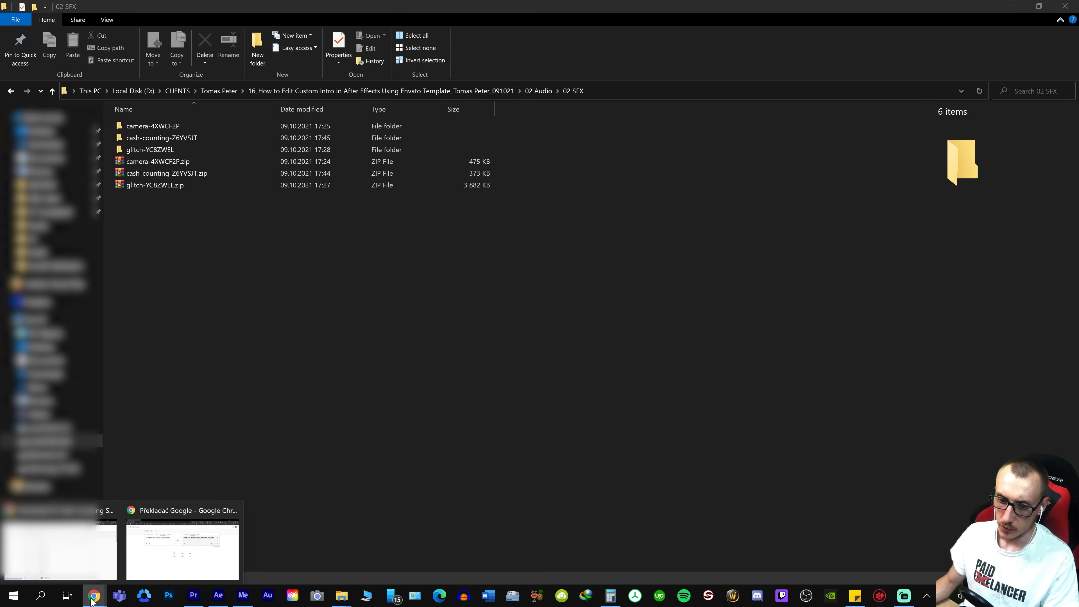
{"action": "left_click", "coordinate": [60, 548]}
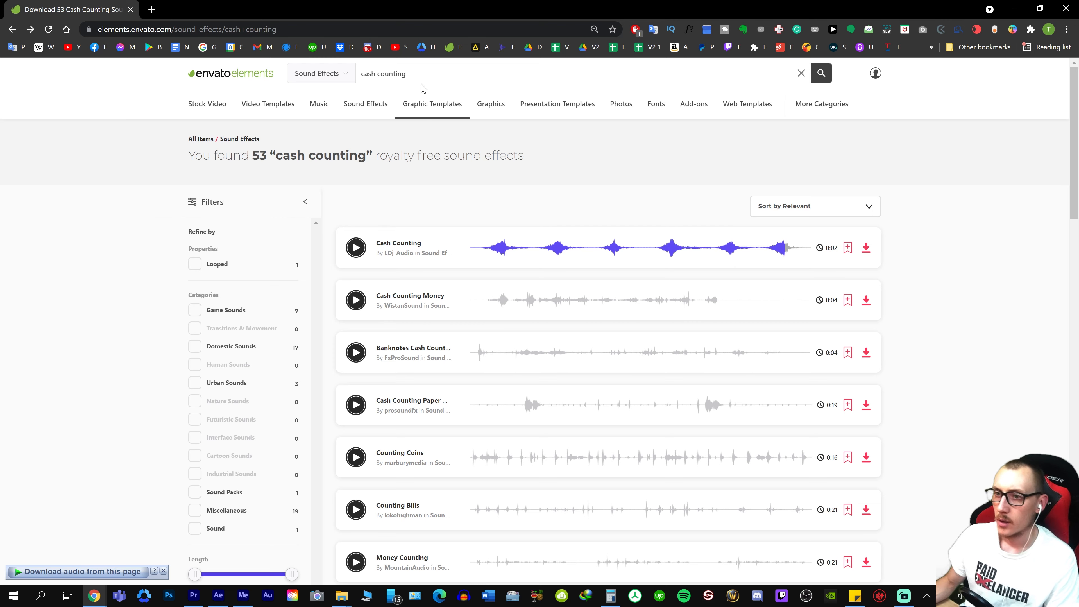
{"action": "type", "text": "w"}
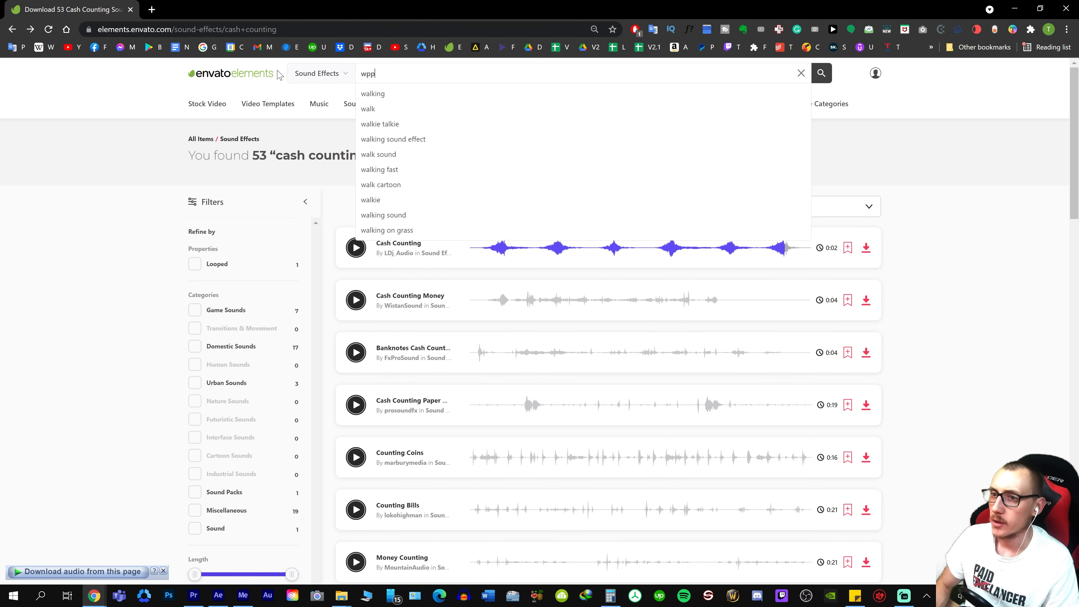
{"action": "type", "text": "oosh"}
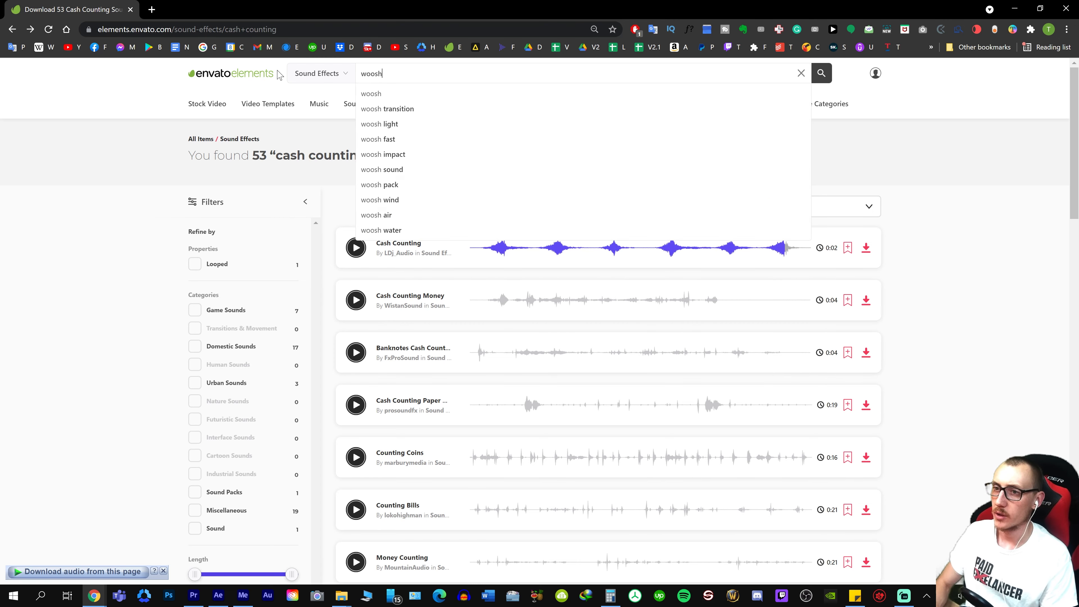
{"action": "key", "text": "Return"}
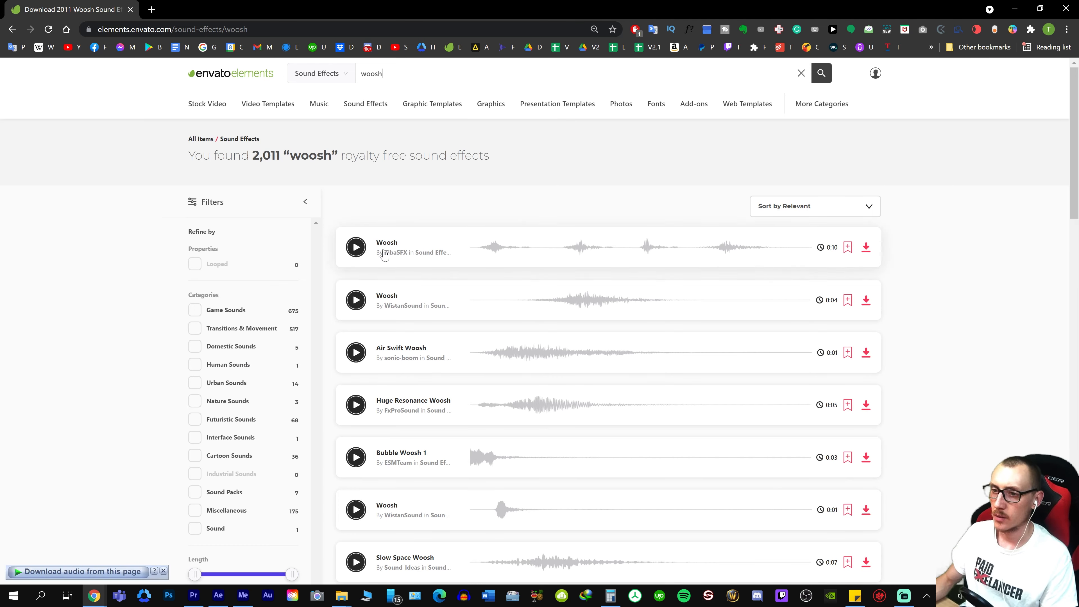
Preview several woosh results, including the ten-second Woosh, Fast Woosh and Woosh Effect, to compare their sounds
{"action": "left_click", "coordinate": [359, 255]}
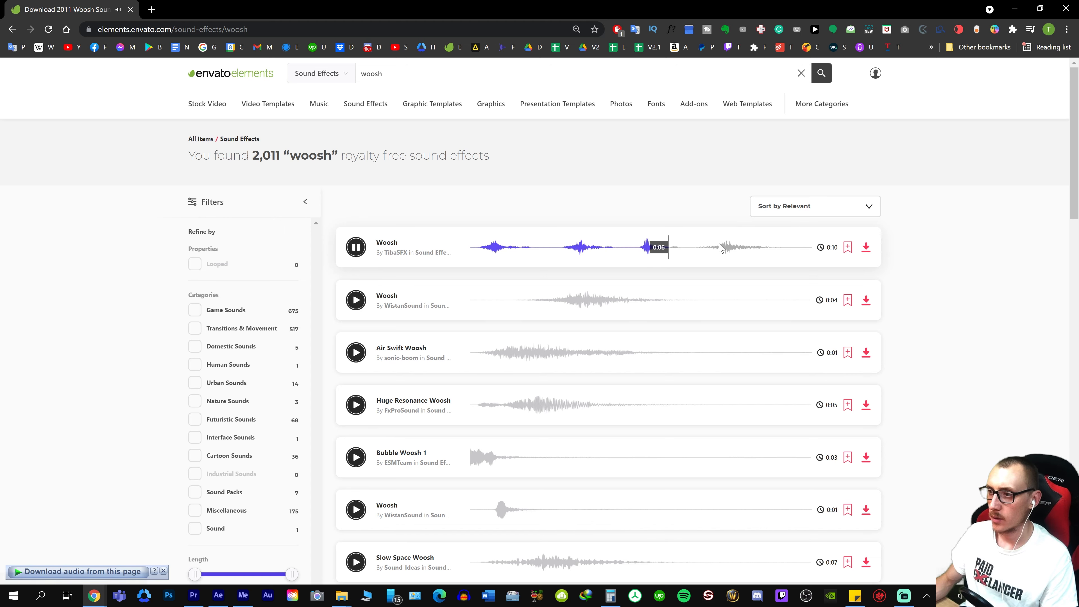
{"action": "scroll", "coordinate": [624, 266], "scroll_direction": "down", "scroll_amount": 7}
{"action": "scroll", "coordinate": [642, 272], "scroll_direction": "up", "scroll_amount": 4}
{"action": "scroll", "coordinate": [641, 272], "scroll_direction": "up", "scroll_amount": 5}
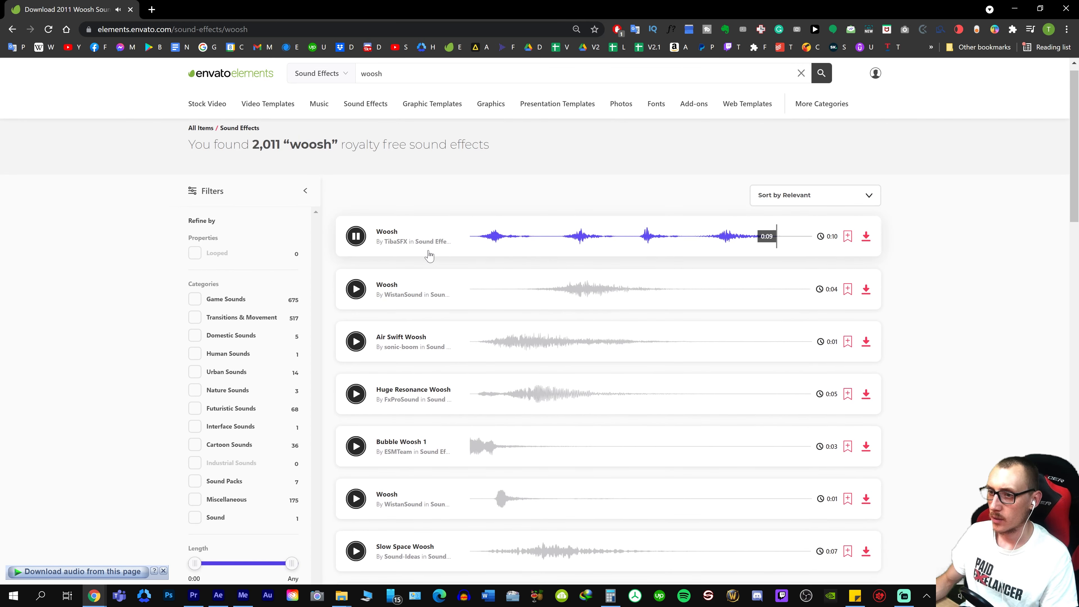
{"action": "scroll", "coordinate": [358, 240], "scroll_direction": "down", "scroll_amount": 3}
{"action": "left_click", "coordinate": [356, 505]}
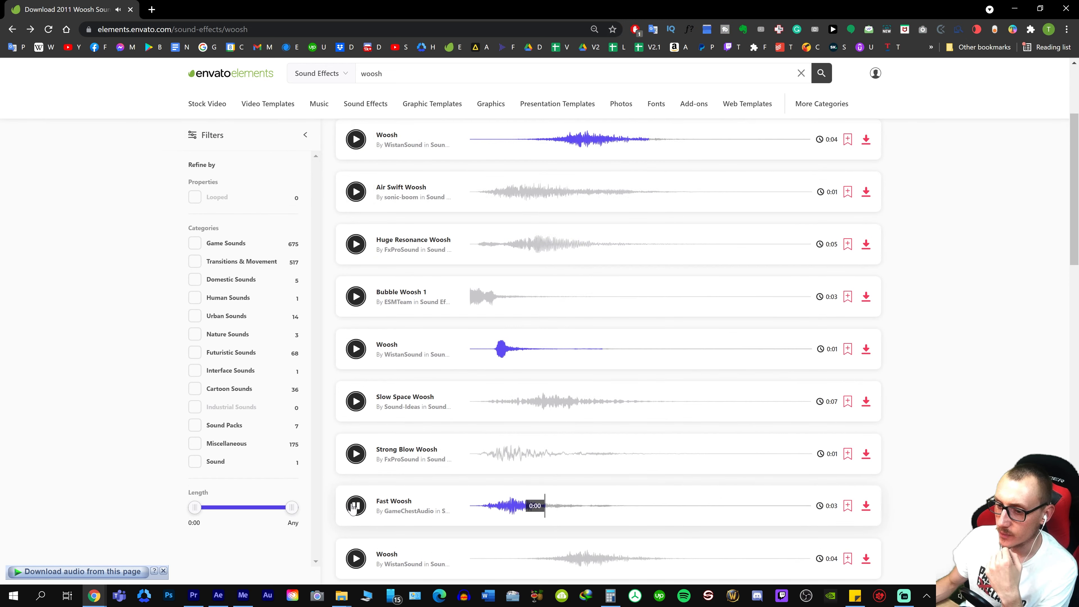
{"action": "left_click", "coordinate": [352, 505]}
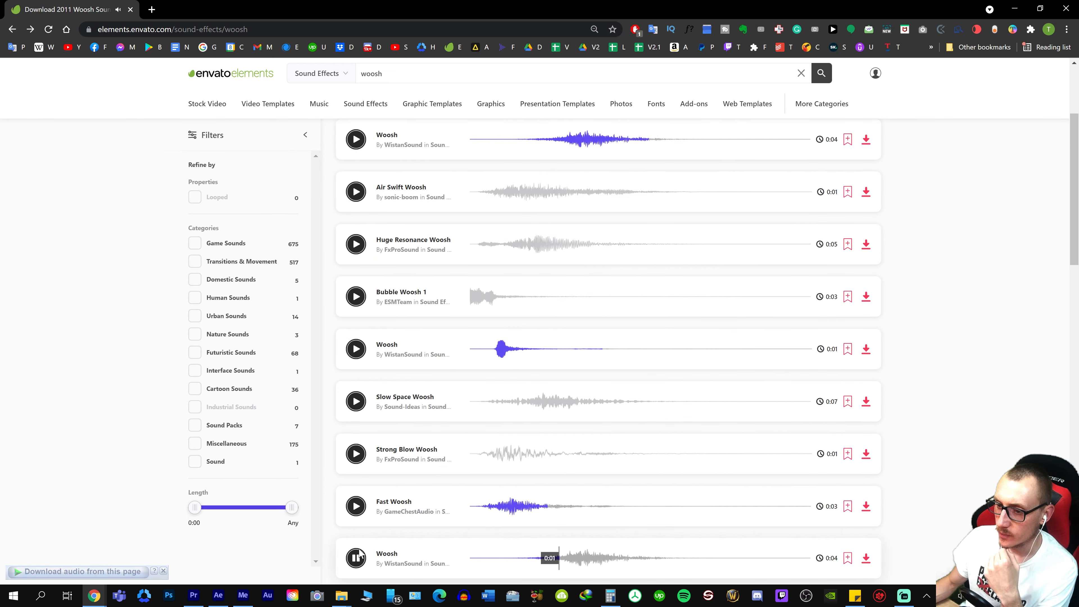
{"action": "left_click", "coordinate": [356, 557]}
{"action": "scroll", "coordinate": [366, 536], "scroll_direction": "down", "scroll_amount": 5}
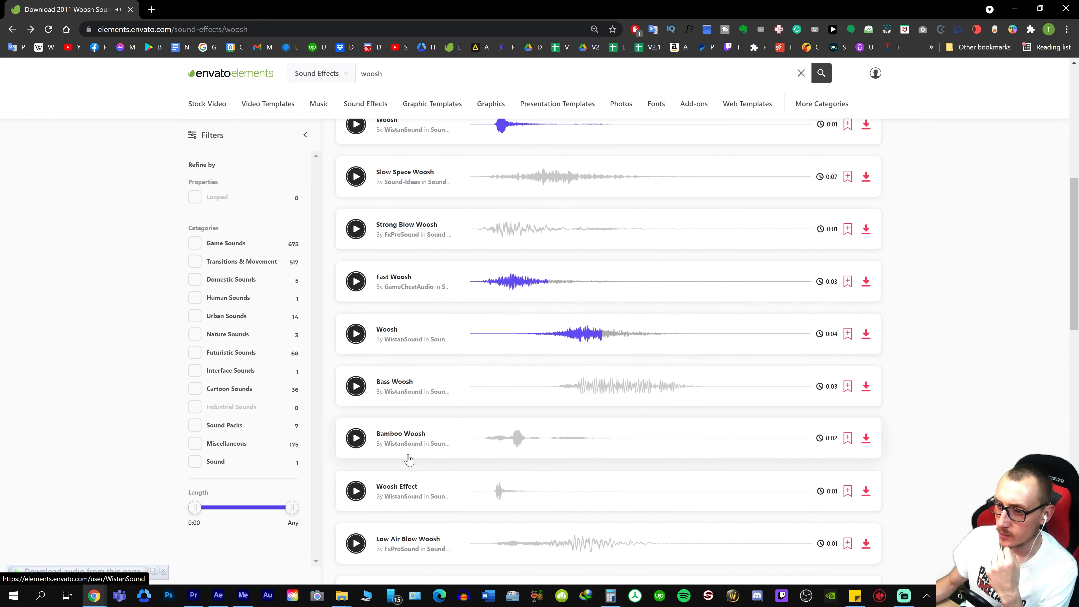
{"action": "left_click", "coordinate": [355, 492]}
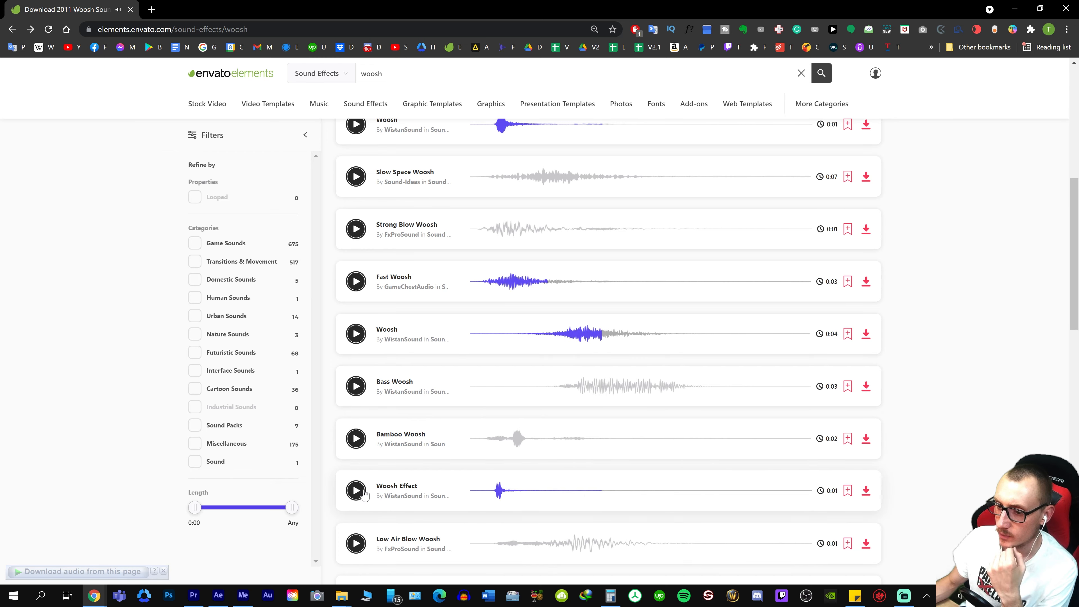
{"action": "scroll", "coordinate": [359, 383], "scroll_direction": "up", "scroll_amount": 7}
{"action": "left_click", "coordinate": [356, 236]}
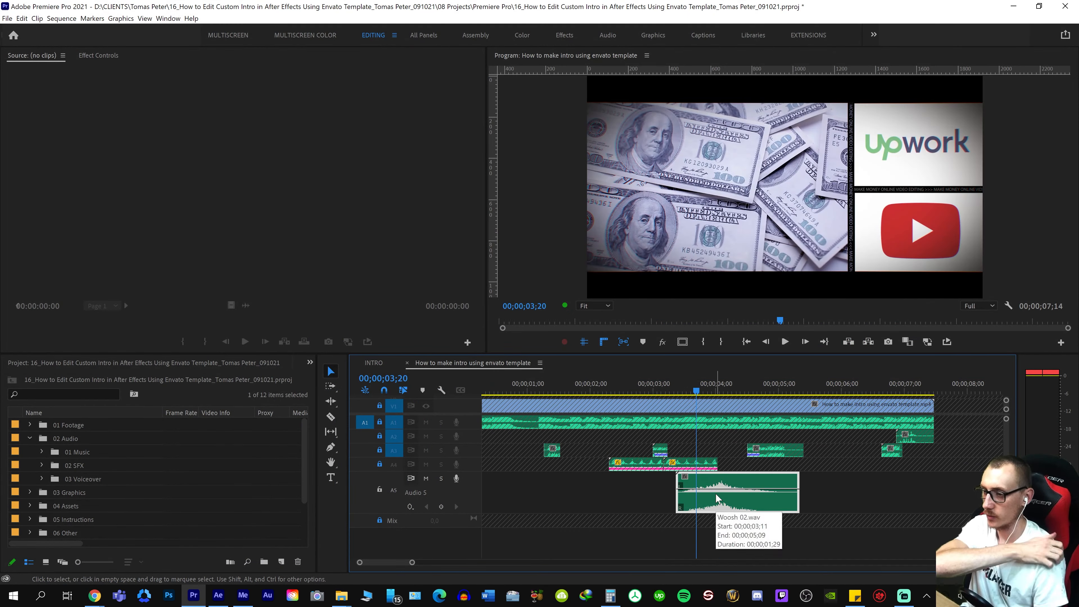
Play the Woosh 02.wav clip on track A5 from 00;00;03;20 against the end of the banknotes shot, and save the project
{"action": "key", "text": "space"}
{"action": "key", "text": "ctrl+s"}
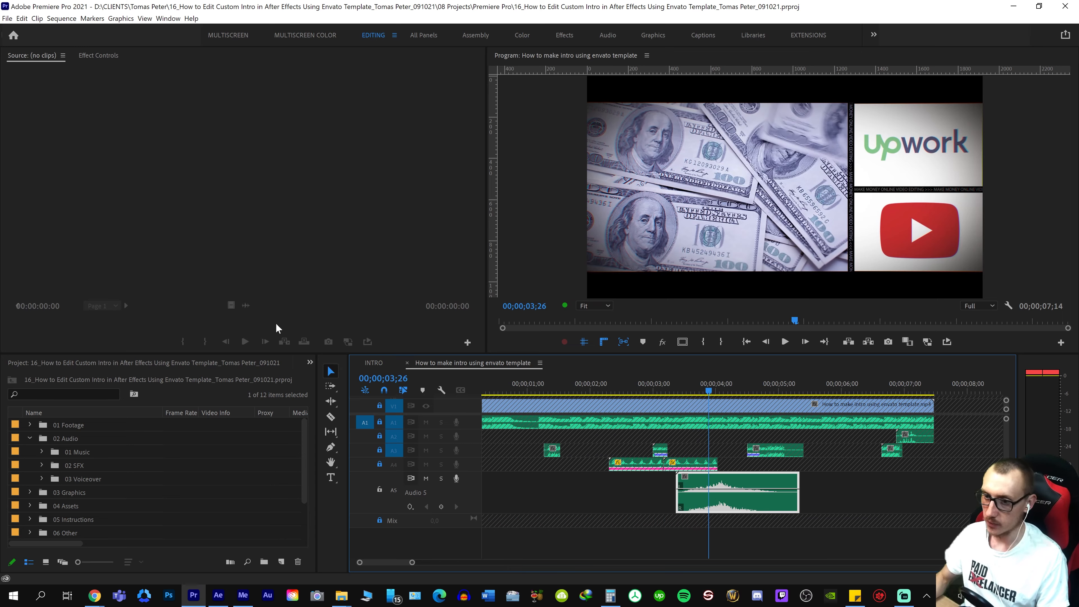
{"action": "key", "text": "alt+Tab"}
{"action": "key", "text": "alt+Tab"}
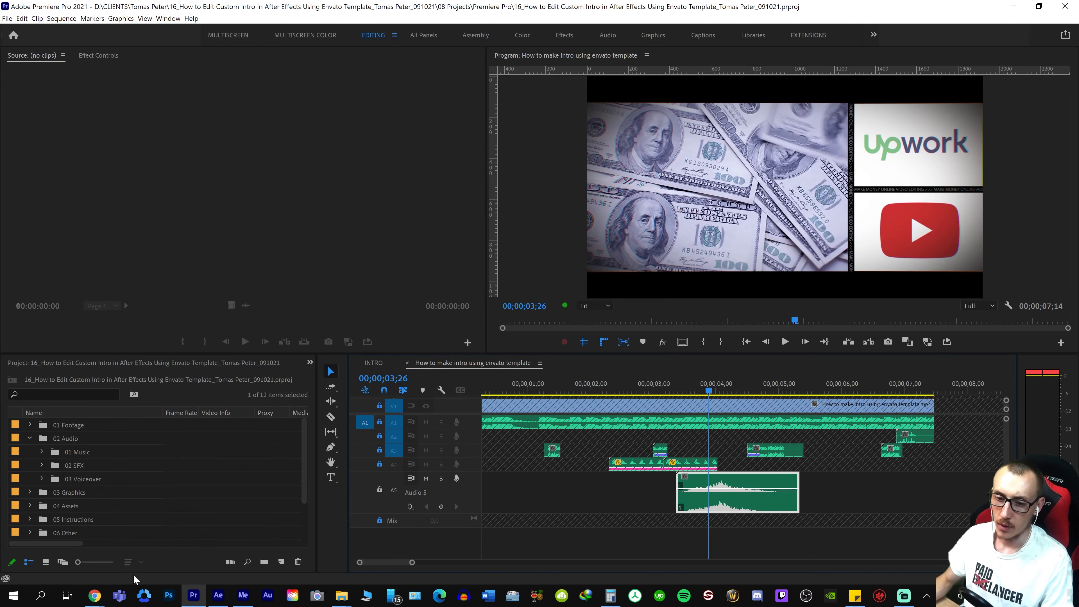
Return to the Envato Elements woosh results and preview the short one-second Woosh sound
{"action": "mouse_move", "coordinate": [92, 599]}
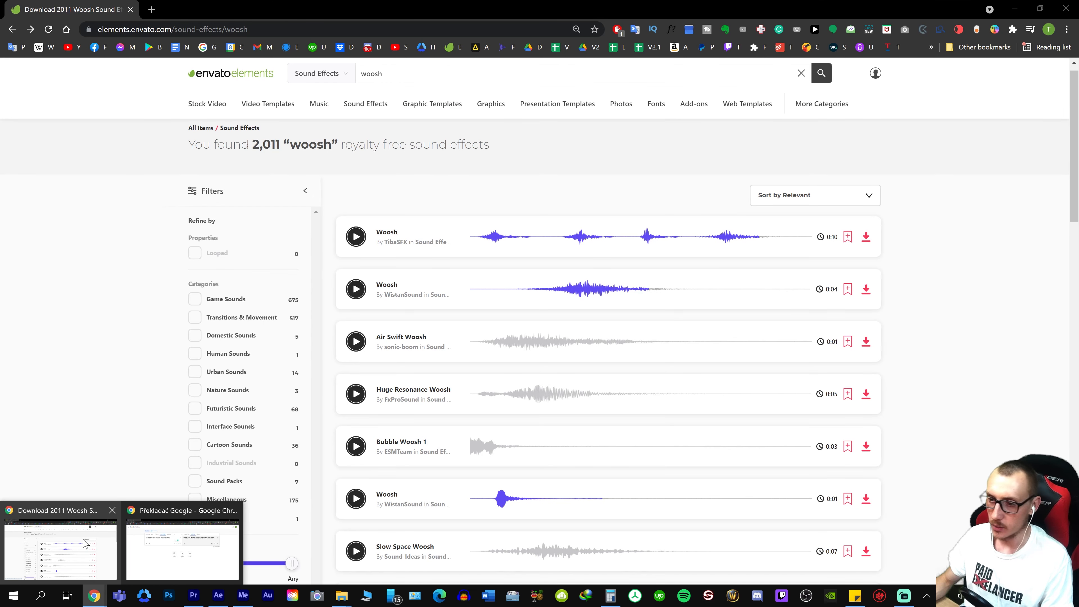
{"action": "left_click", "coordinate": [85, 543]}
{"action": "left_click", "coordinate": [356, 498]}
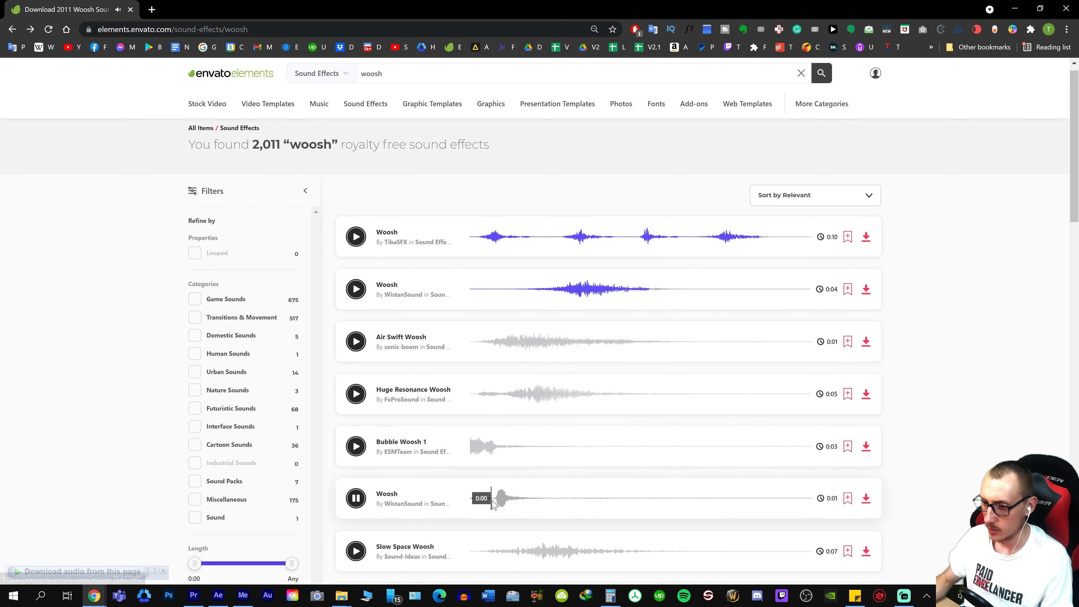
{"action": "scroll", "coordinate": [380, 497], "scroll_direction": "down", "scroll_amount": 10}
{"action": "scroll", "coordinate": [498, 359], "scroll_direction": "up", "scroll_amount": 3}
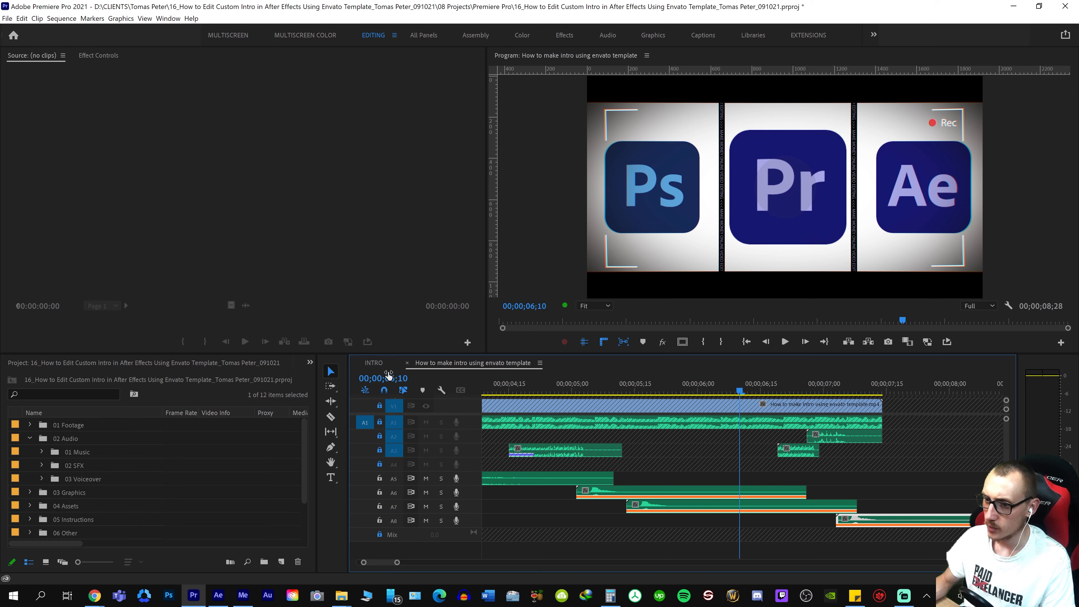
Switch to the INTRO sequence in Premiere Pro and play its Ps, Pr and Ae logo section for comparison
{"action": "left_click", "coordinate": [377, 363]}
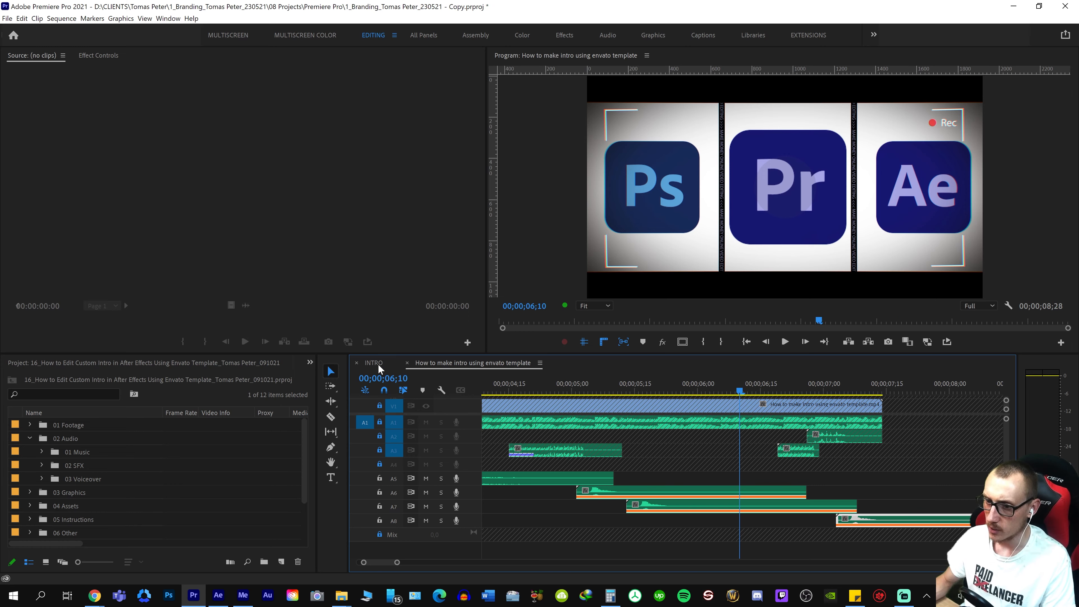
{"action": "key", "text": "space"}
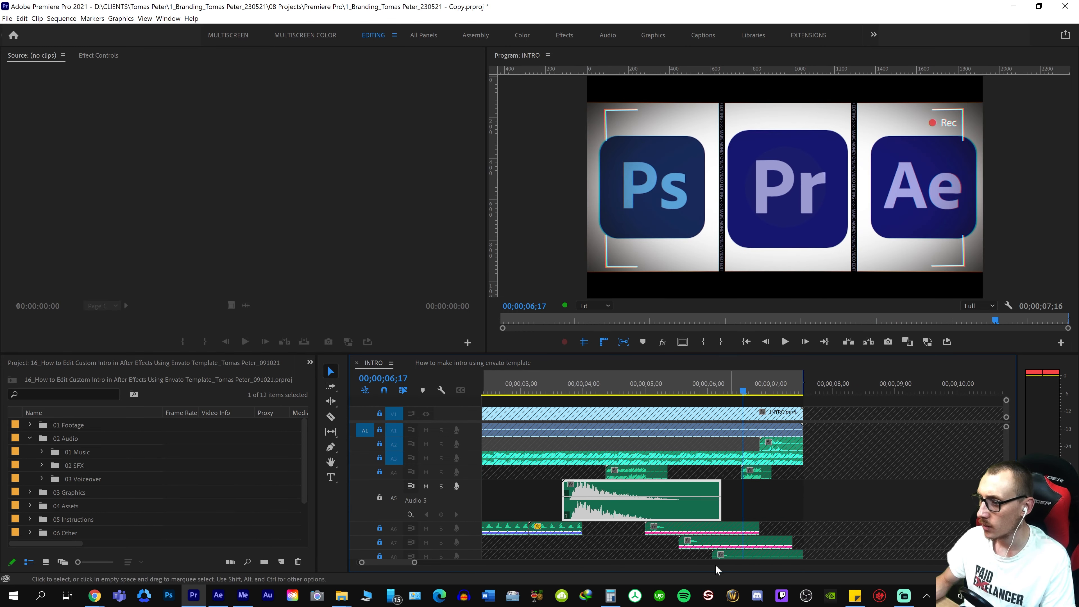
Play the logo section of the INTRO sequence and save that project
{"action": "key", "text": "space"}
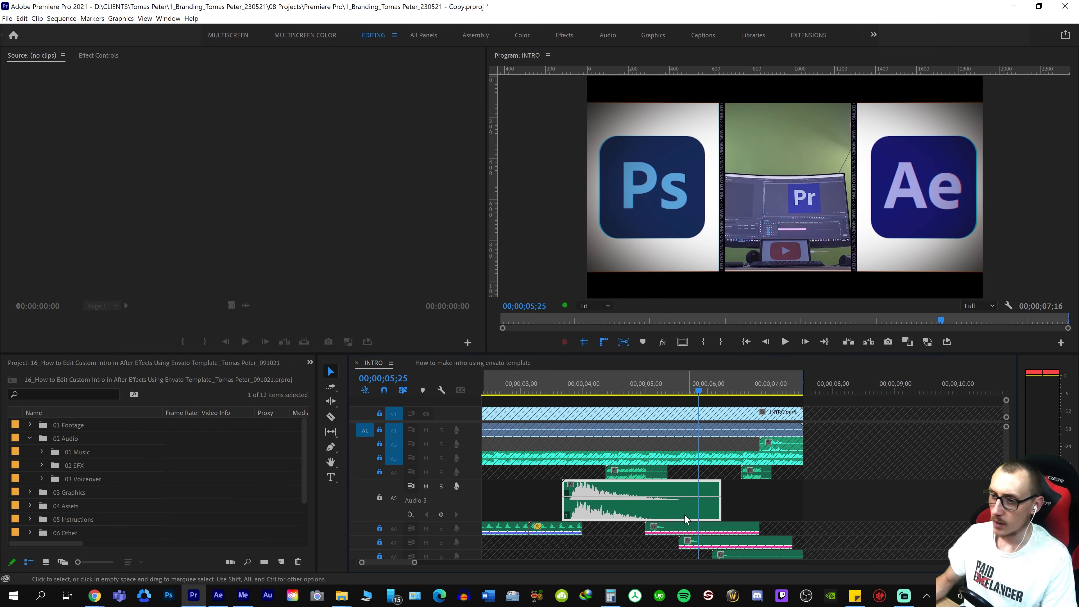
{"action": "key", "text": "ctrl+s"}
{"action": "key", "text": "space"}
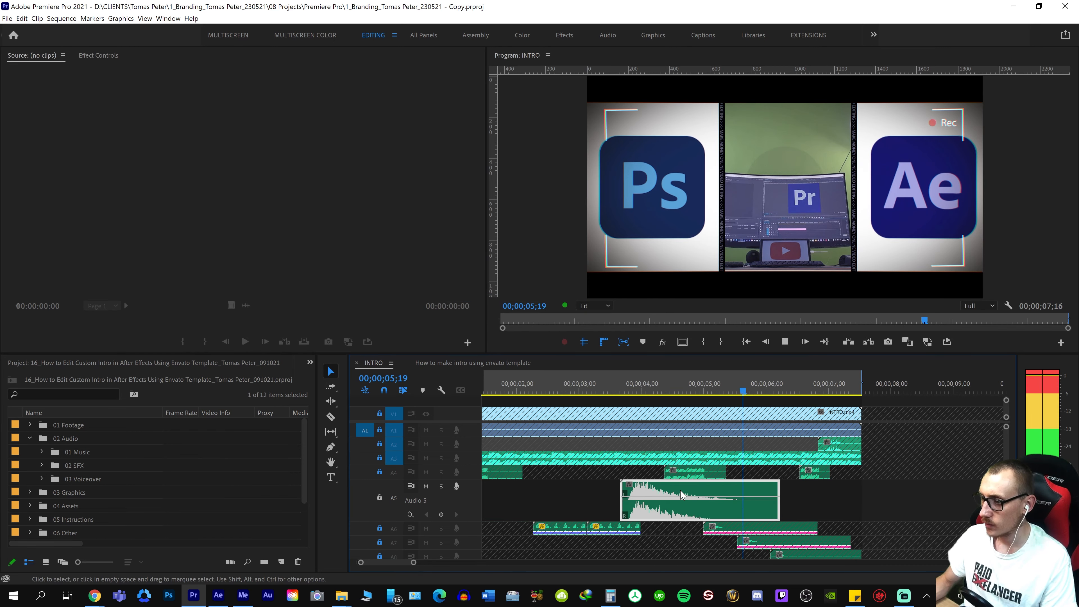
Try reversing the last woosh clip on track A8 of the "How to make intro using envato template" sequence and play it
{"action": "left_click", "coordinate": [523, 363]}
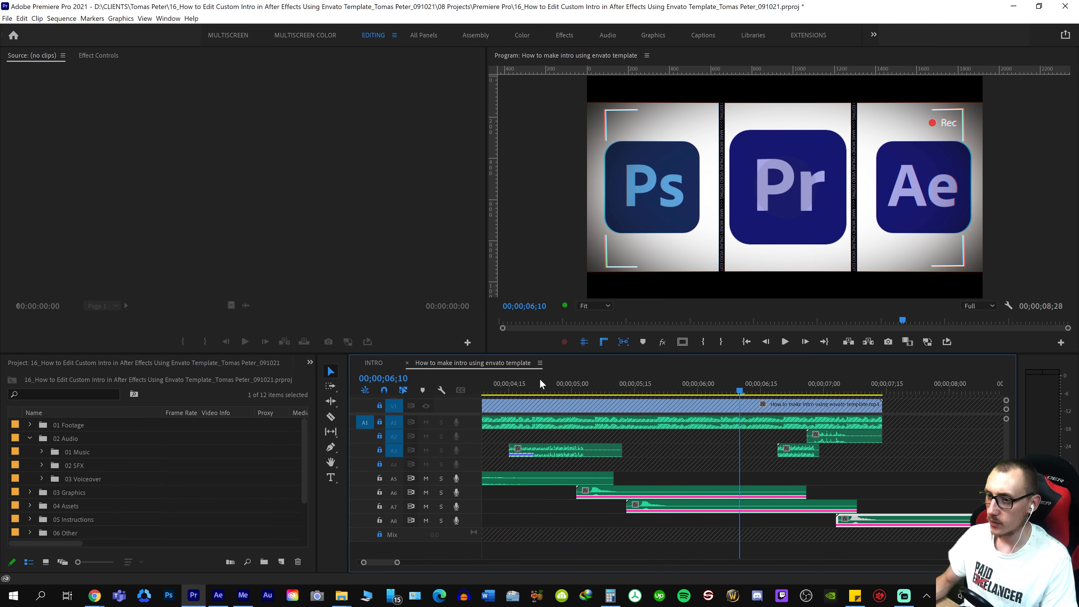
{"action": "left_click_drag", "start_coordinate": [885, 523], "coordinate": [857, 541]}
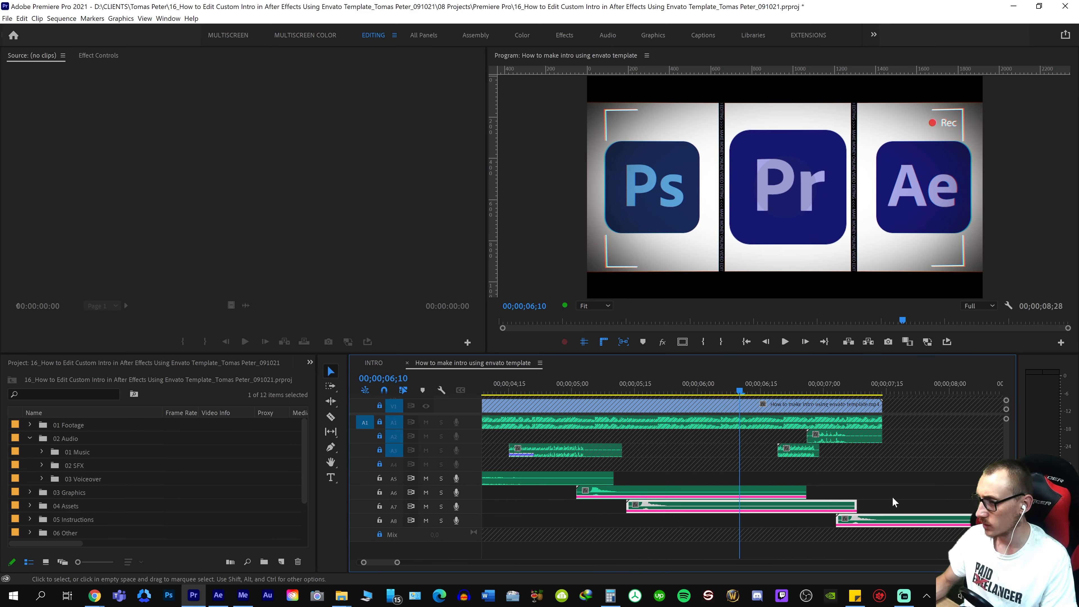
{"action": "left_click_drag", "start_coordinate": [894, 499], "coordinate": [878, 529]}
{"action": "key", "text": "ctrl+s"}
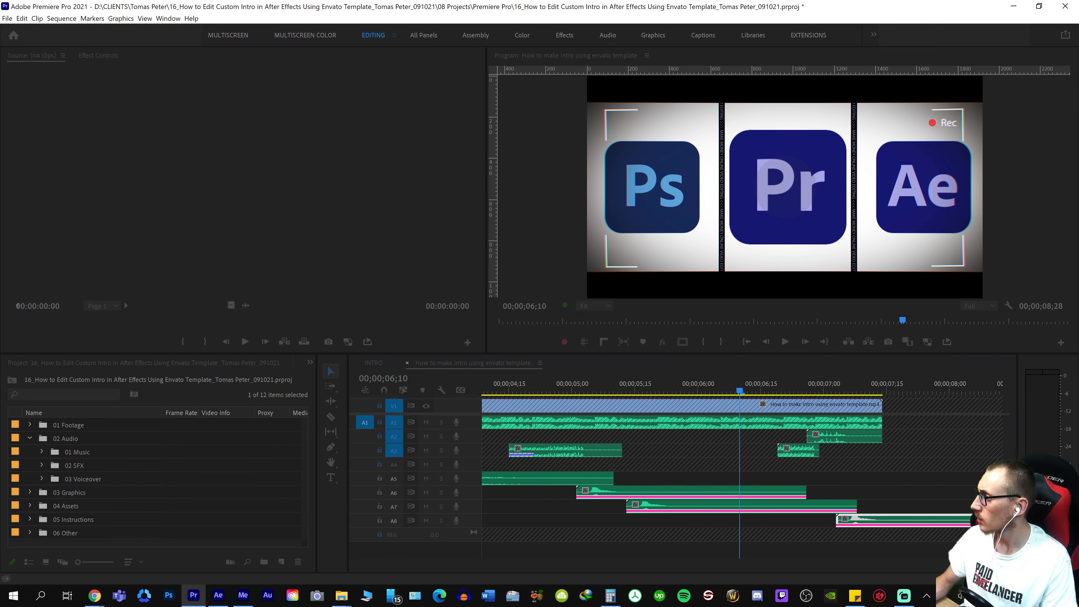
{"action": "key", "text": "Return"}
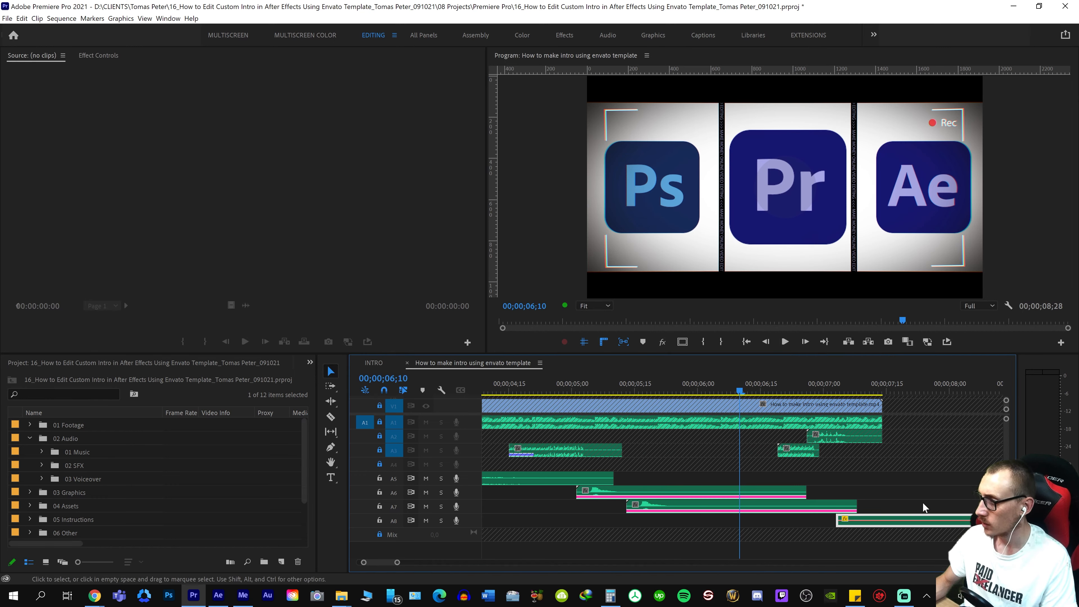
{"action": "left_click", "coordinate": [922, 502]}
{"action": "left_click", "coordinate": [933, 385]}
{"action": "key", "text": "minus"}
{"action": "key", "text": "space"}
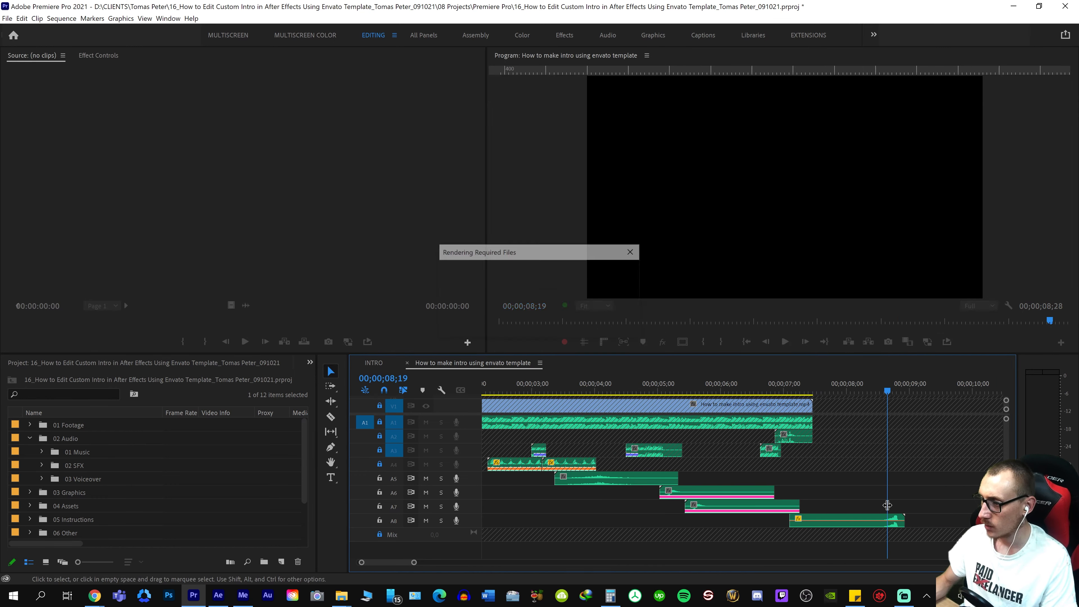
{"action": "left_click", "coordinate": [724, 381]}
{"action": "key", "text": "space"}
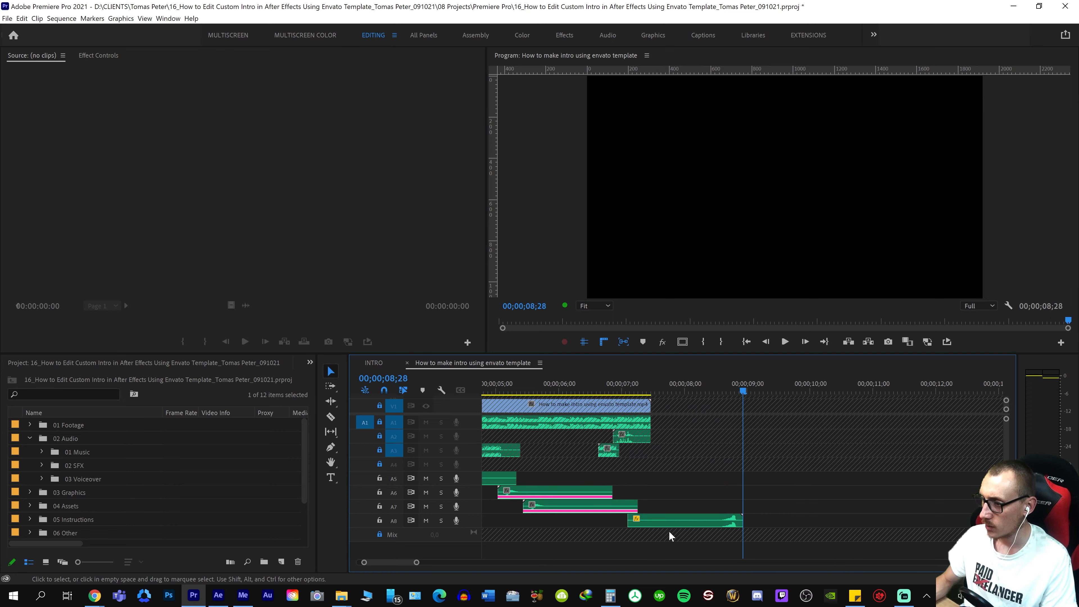
Delete the reversed woosh clip from track A8
{"action": "left_click", "coordinate": [668, 381]}
{"action": "left_click", "coordinate": [705, 521]}
{"action": "key", "text": "Delete"}
Play the Ps, Pr and Ae logo section to judge the timing of the remaining woosh clips on tracks A5 to A7
{"action": "left_click", "coordinate": [503, 383]}
{"action": "key", "text": "equal"}
{"action": "key", "text": "equal"}
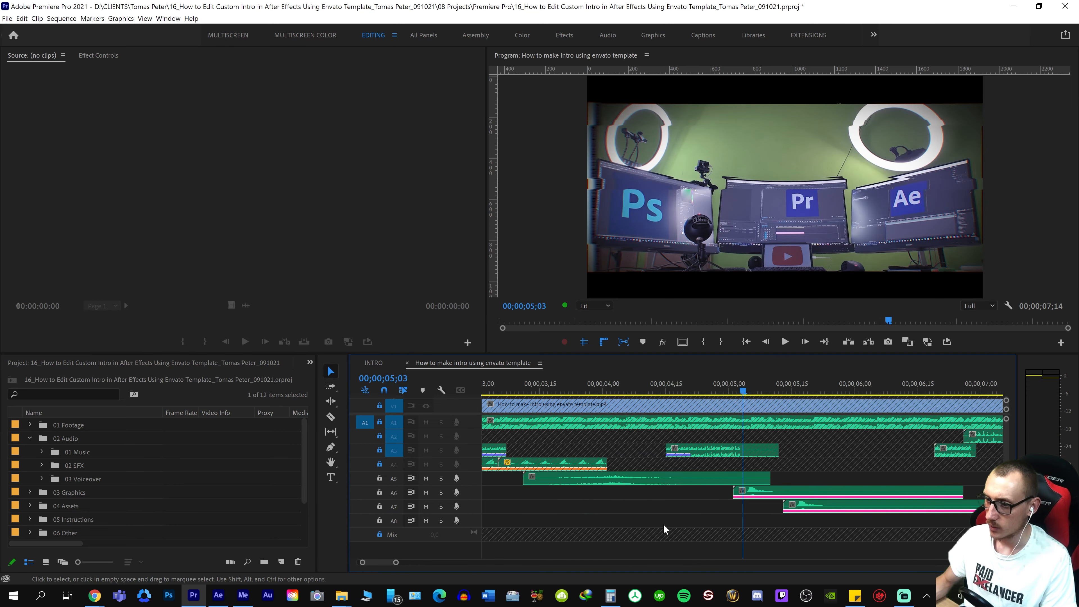
{"action": "key", "text": "space"}
{"action": "key", "text": "space"}
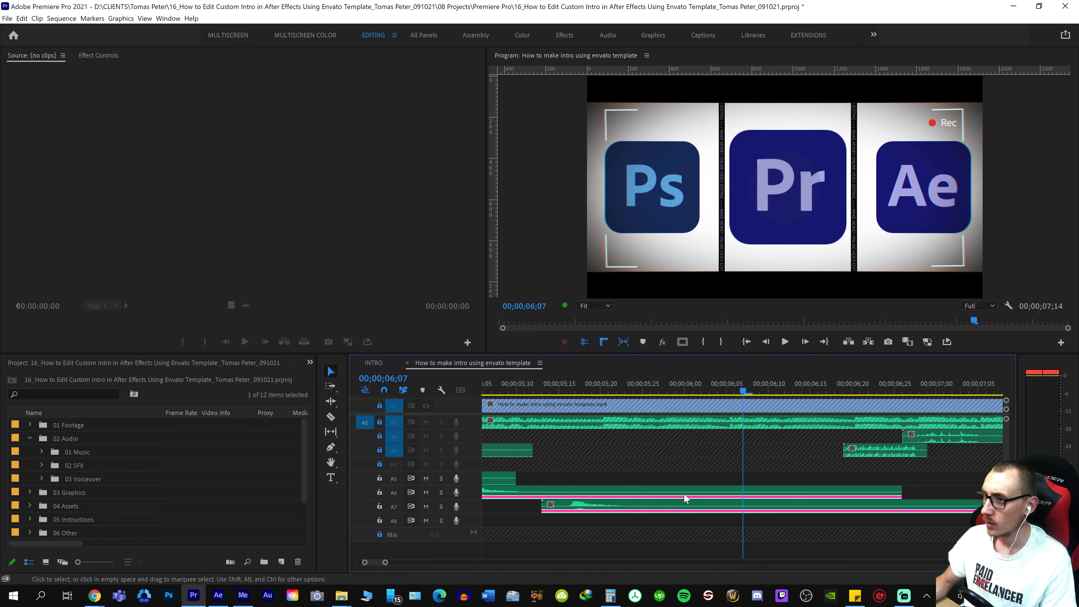
{"action": "key", "text": "minus"}
{"action": "key", "text": "minus"}
{"action": "key", "text": "Up"}
{"action": "key", "text": "Up"}
{"action": "key", "text": "space"}
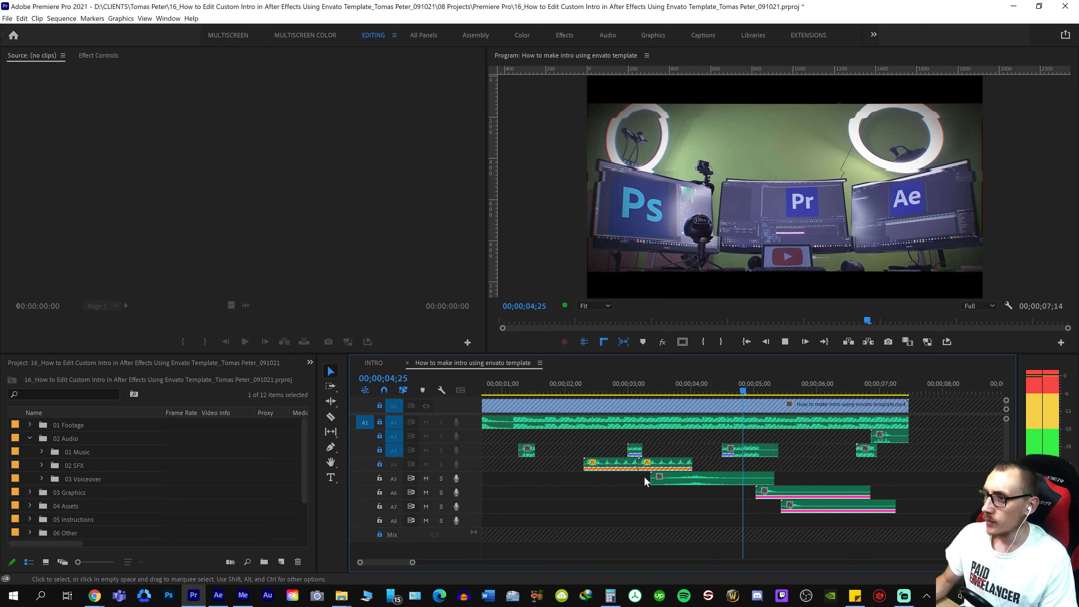
{"action": "key", "text": "space"}
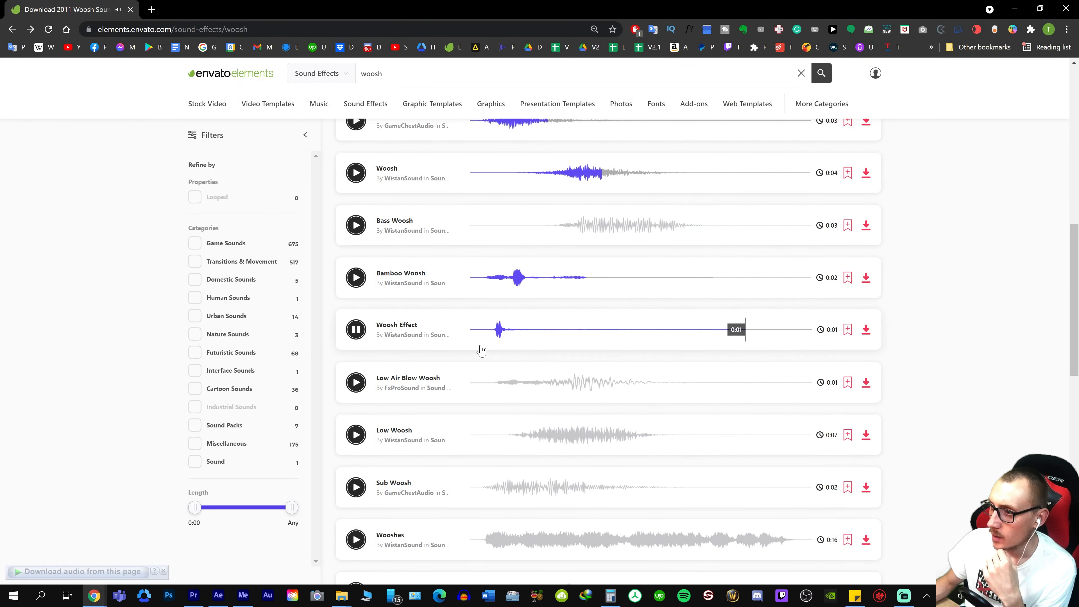
Download the one-second Woosh Effect from Envato Elements, extract woosh-effect-9MUMS6C.zip in the 02 SFX folder into its own subfolder, and open that subfolder
{"action": "left_click", "coordinate": [867, 330]}
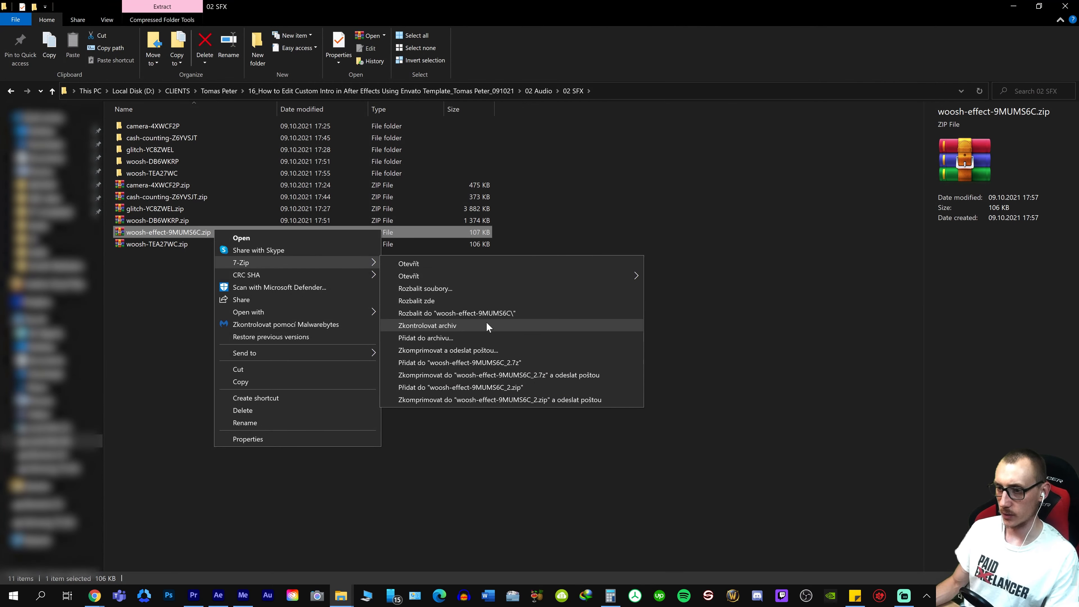
{"action": "left_click", "coordinate": [489, 313]}
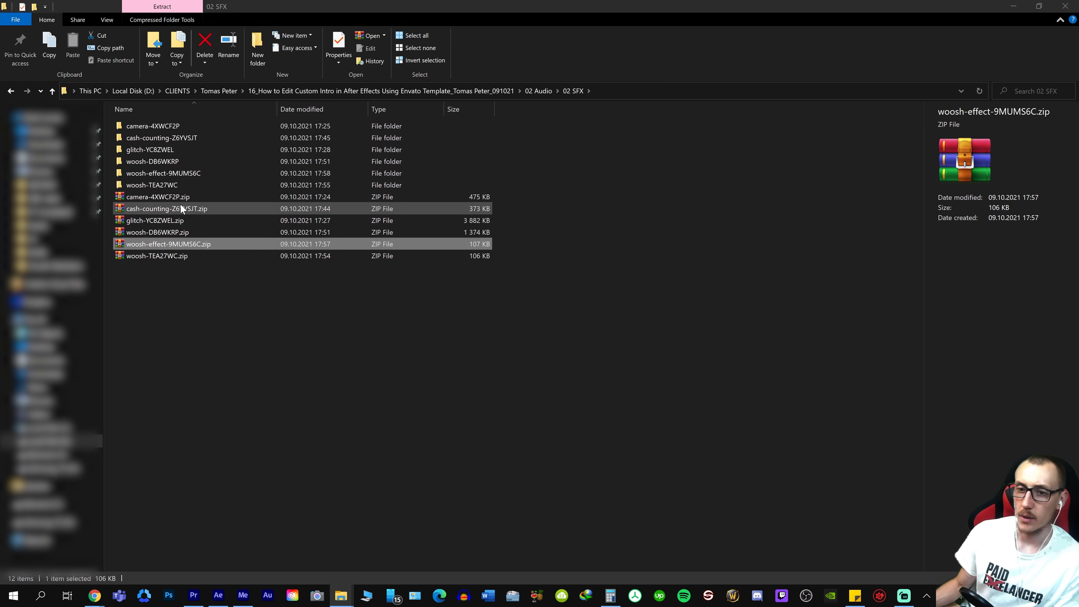
{"action": "double_click", "coordinate": [200, 171]}
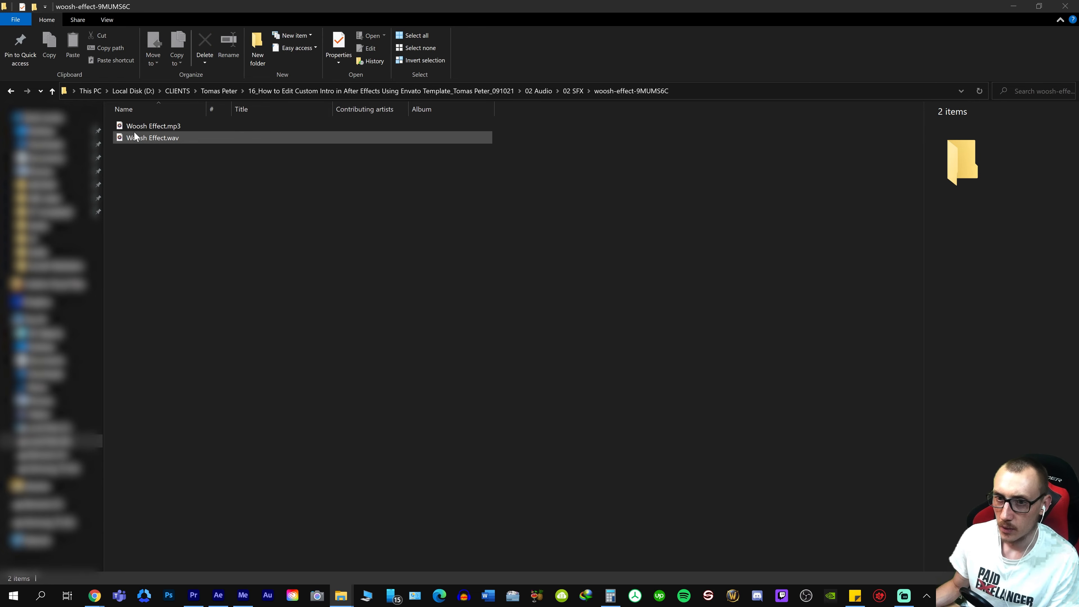
Try placing Woosh Effect.wav on track A8 of the INTRO sequence, play it, and undo the placement and import
{"action": "left_click_drag", "start_coordinate": [134, 133], "coordinate": [727, 528]}
{"action": "left_click", "coordinate": [682, 386]}
{"action": "key", "text": "space"}
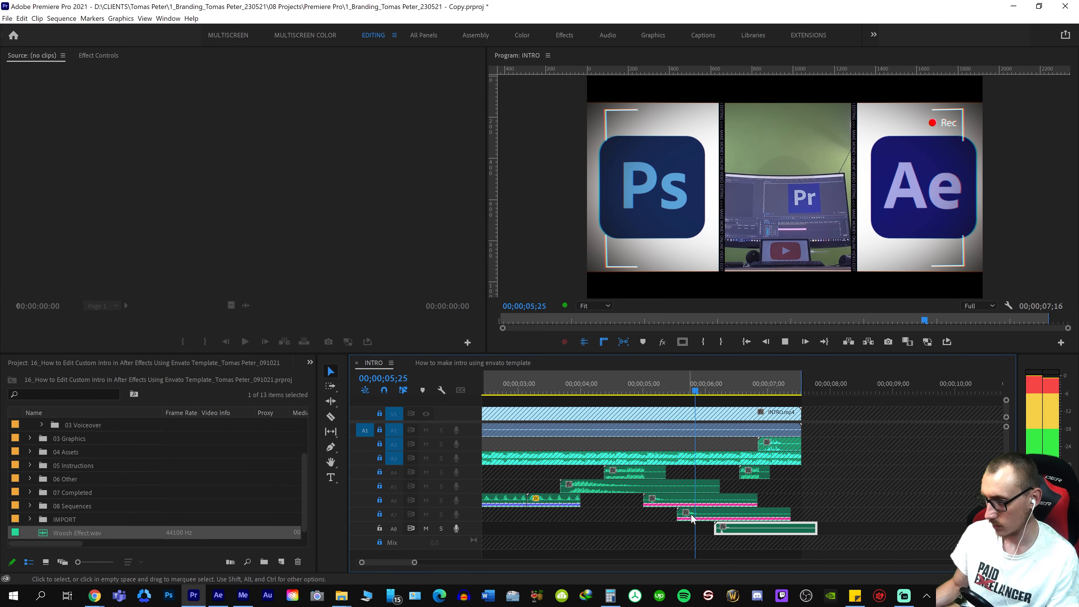
{"action": "key", "text": "space"}
{"action": "key", "text": "="}
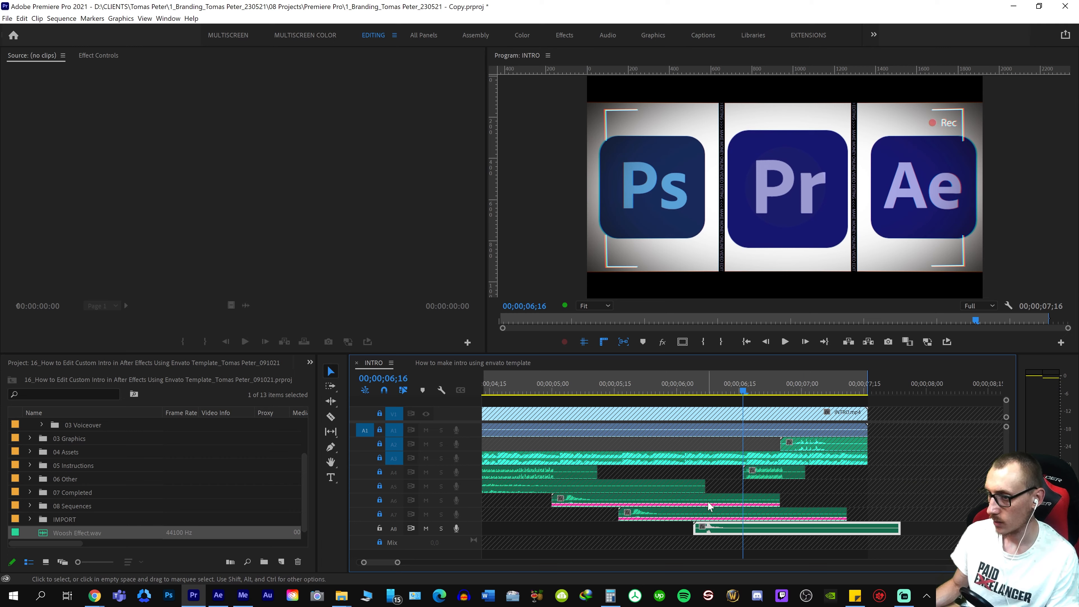
{"action": "key", "text": "minus"}
{"action": "key", "text": "ctrl+z"}
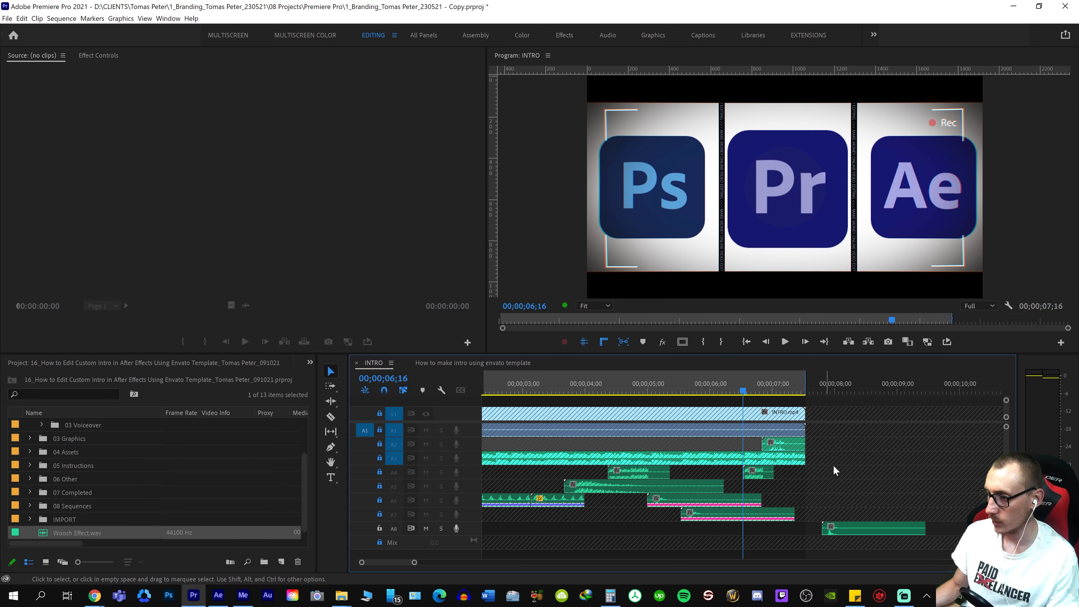
{"action": "key", "text": "ctrl+shift+z"}
{"action": "key", "text": "ctrl+z"}
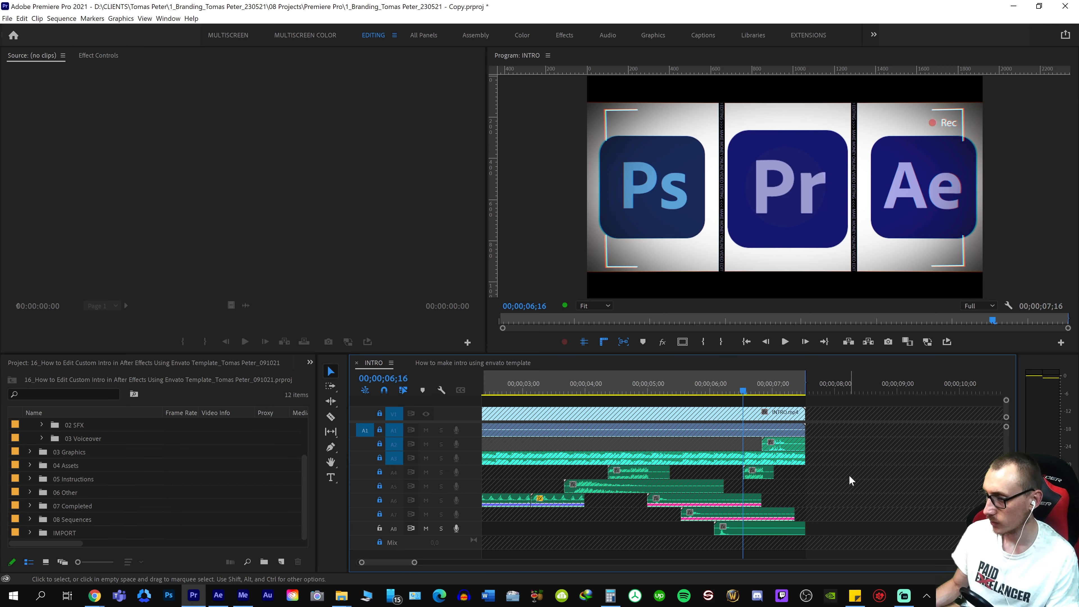
Lock track A8 in the INTRO sequence and play its logo transitions for comparison
{"action": "left_click", "coordinate": [381, 528]}
{"action": "key", "text": "shift+Up"}
{"action": "key", "text": "shift+Up"}
{"action": "key", "text": "space"}
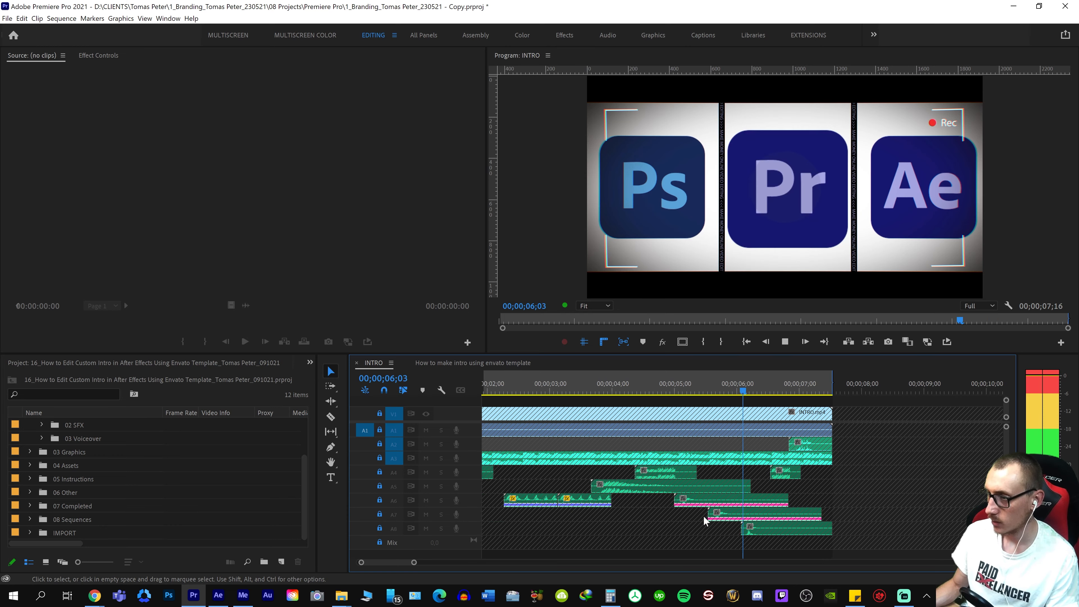
Place Woosh Effect.wav on track A8 of the "How to make intro using envato template" sequence at about 00;00;06;05 and play it
{"action": "left_click", "coordinate": [512, 360]}
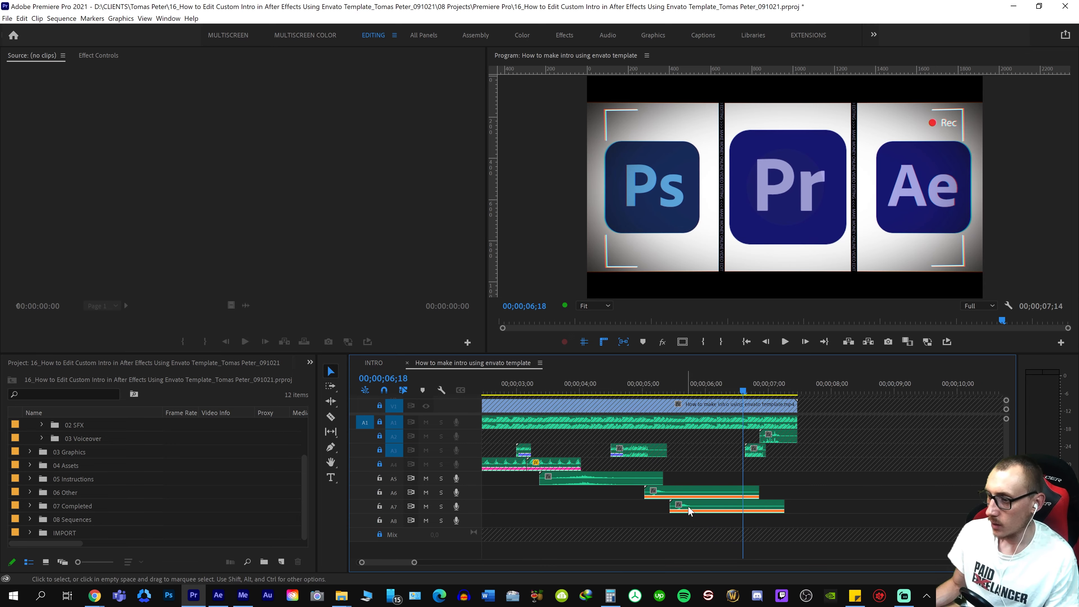
{"action": "key", "text": "alt+Tab"}
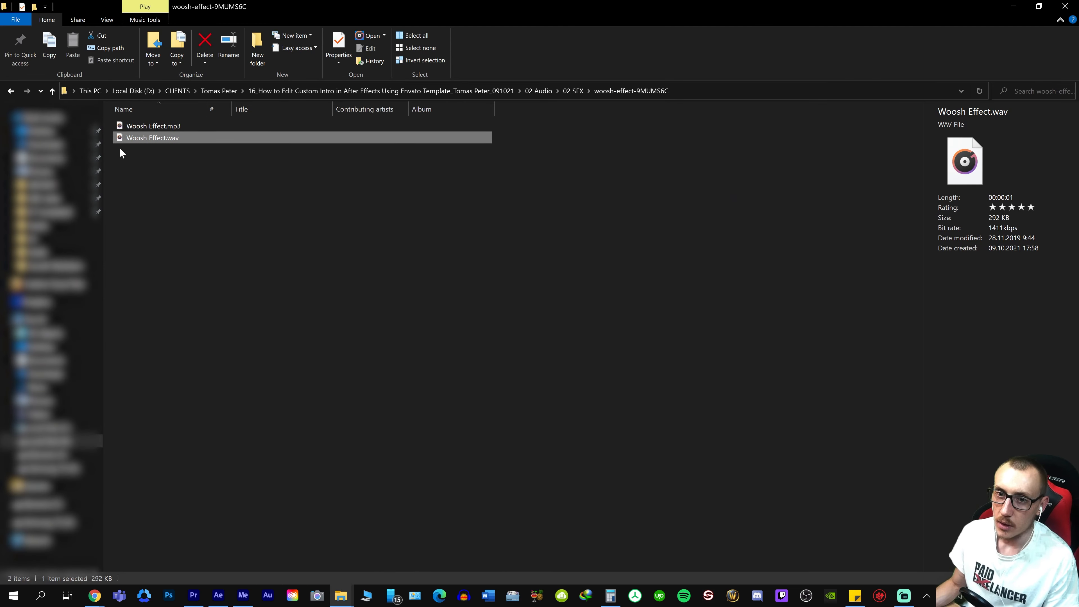
{"action": "left_click_drag", "start_coordinate": [135, 137], "coordinate": [717, 519]}
{"action": "key", "text": "alt+Tab"}
{"action": "key", "text": "space"}
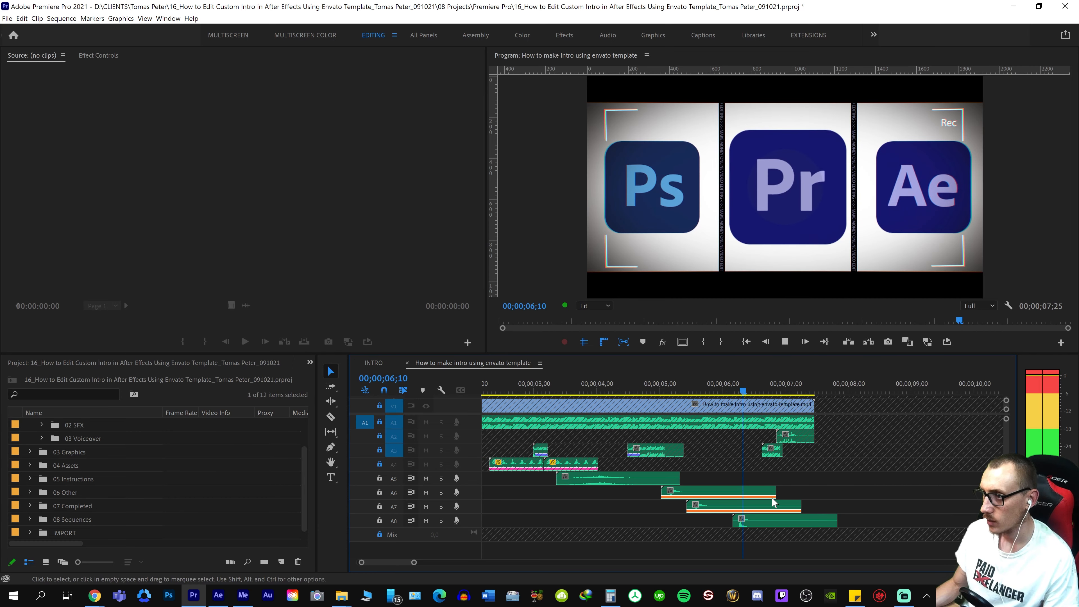
Move the Woosh Effect clip on track A8 earlier so it ends with the video at 00;00;07;14, and play it
{"action": "key", "text": "space"}
{"action": "right_click", "coordinate": [680, 515]}
{"action": "key", "text": "equal"}
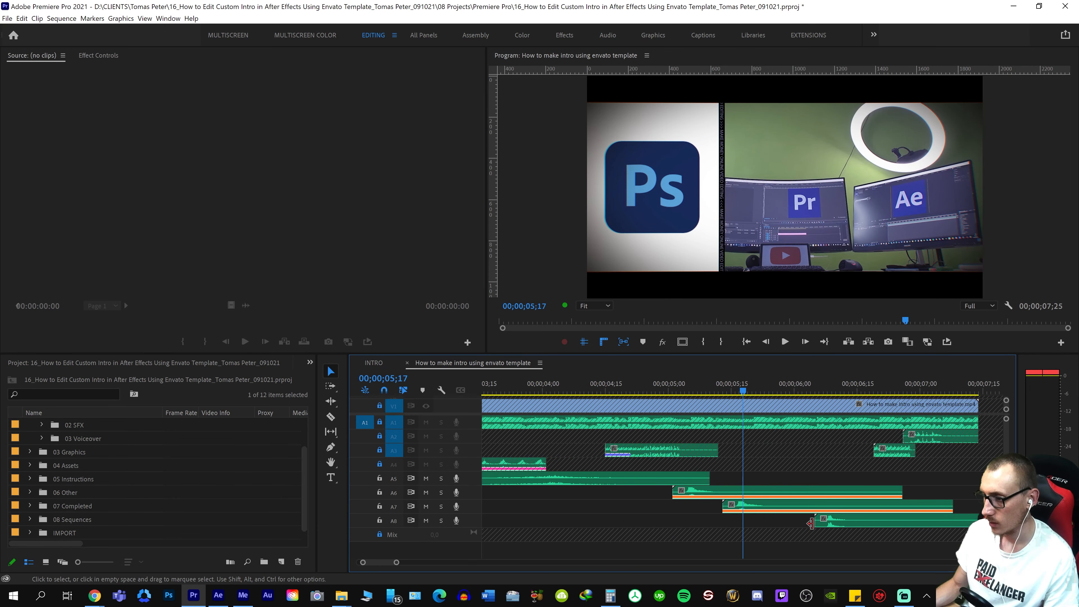
{"action": "left_click_drag", "start_coordinate": [846, 525], "coordinate": [804, 520]}
{"action": "key", "text": "space"}
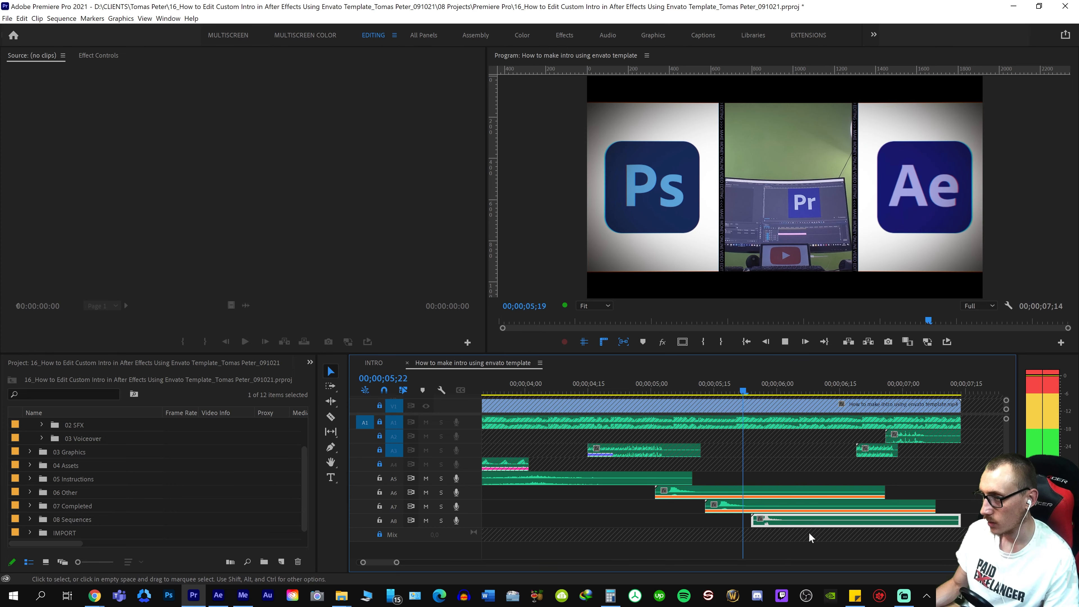
Nudge the Woosh Effect clip a few frames later to end at 00;00;07;19, checking playback against the logo transition, and save the project
{"action": "key", "text": "space"}
{"action": "key", "text": "alt+Right"}
{"action": "key", "text": "alt+Right"}
{"action": "key", "text": "alt+Right"}
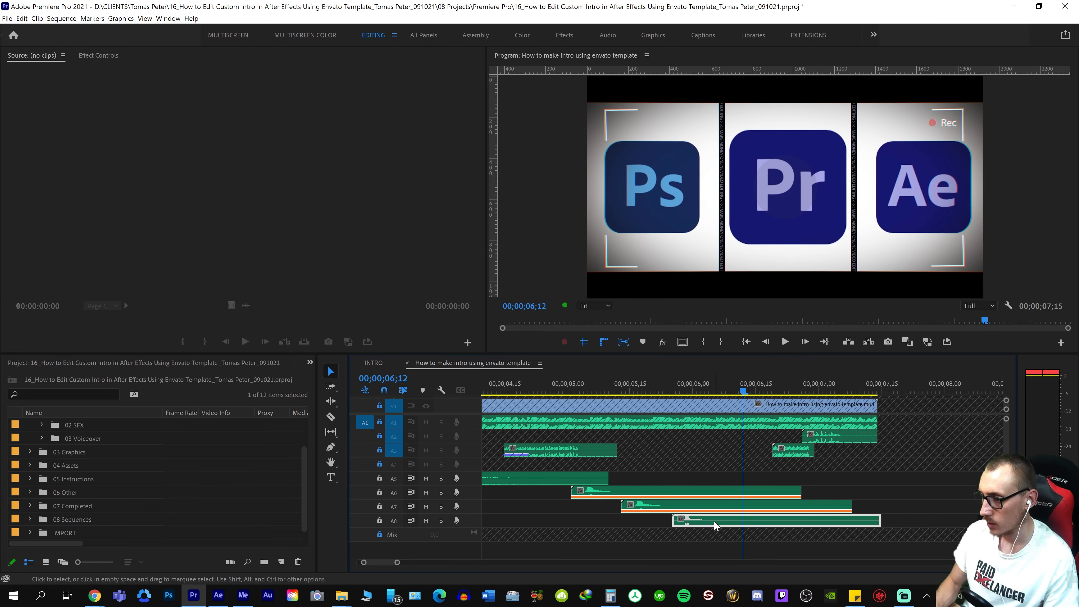
{"action": "right_click", "coordinate": [687, 524]}
{"action": "key", "text": "space"}
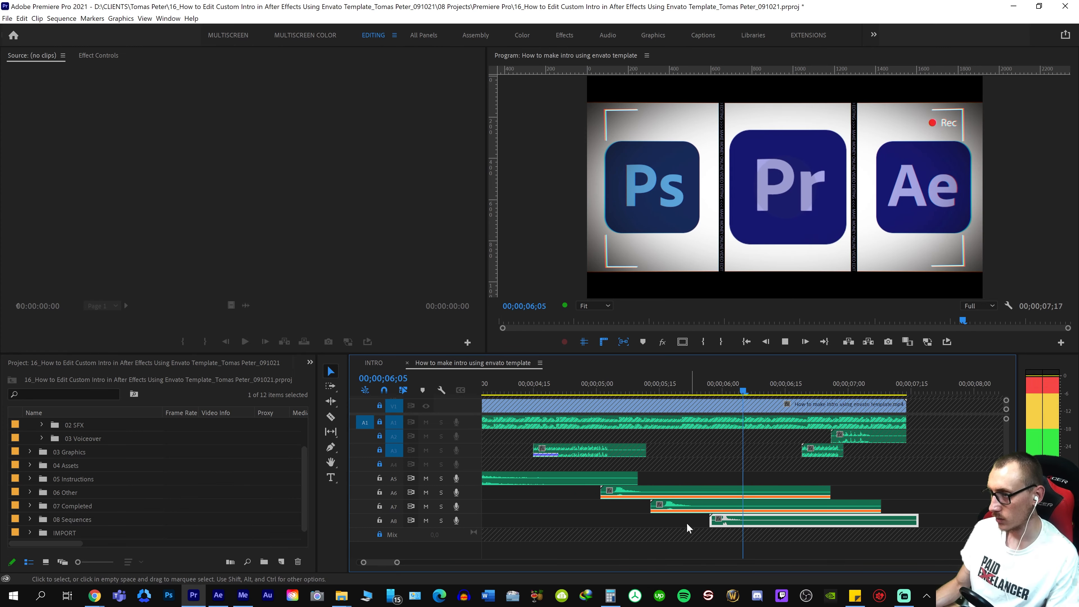
{"action": "key", "text": "space"}
{"action": "right_click", "coordinate": [632, 494]}
{"action": "key", "text": "space"}
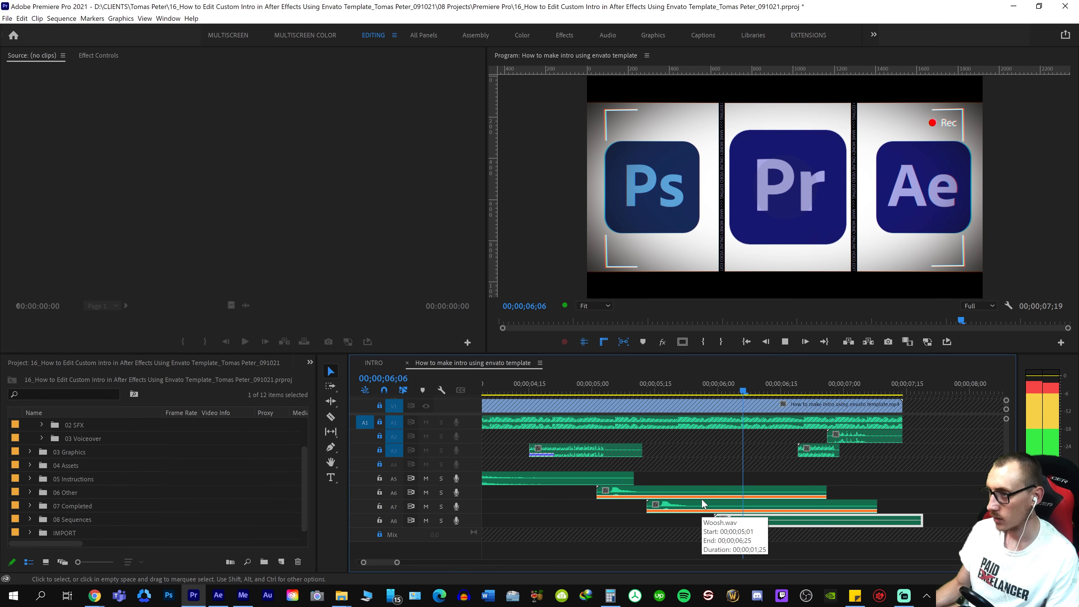
{"action": "key", "text": "space"}
{"action": "key", "text": "ctrl+s"}
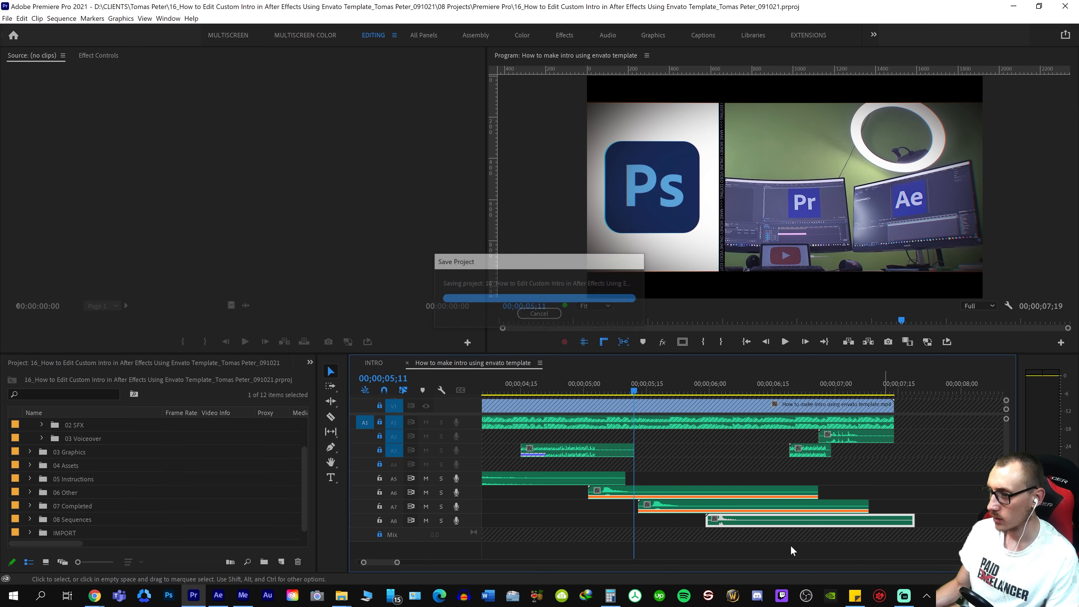
Trim the Woosh Effect clip's end flush with the woosh on track A7 and play the logo section from about 00;00;05;00
{"action": "key", "text": "space"}
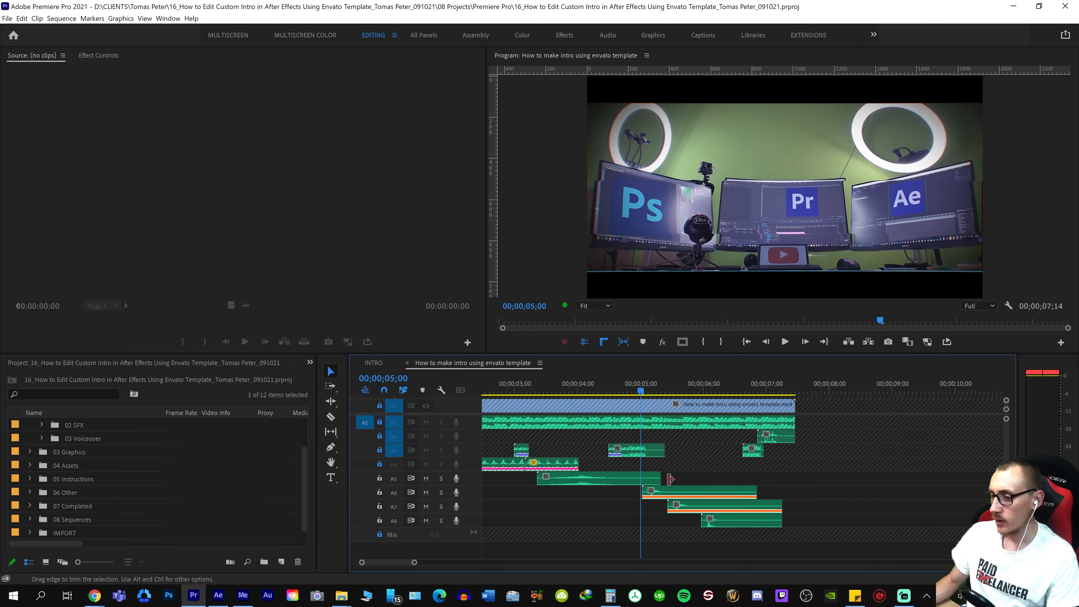
{"action": "key", "text": "space"}
{"action": "key", "text": "backslash"}
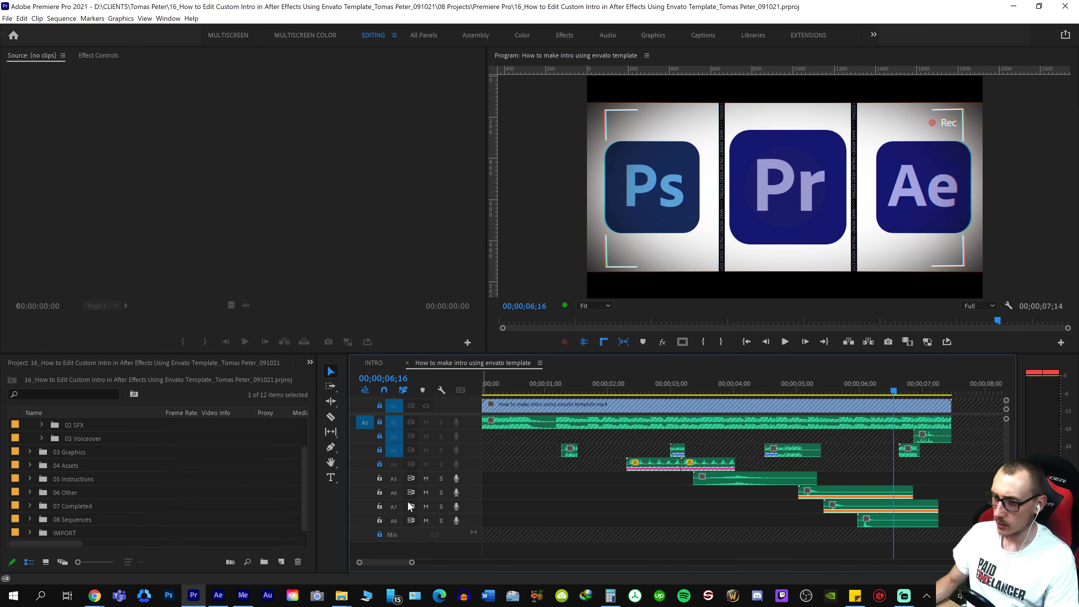
Lock audio tracks A5 to A8 and play the intro with all its sound effects
{"action": "left_click_drag", "start_coordinate": [380, 479], "coordinate": [380, 520]}
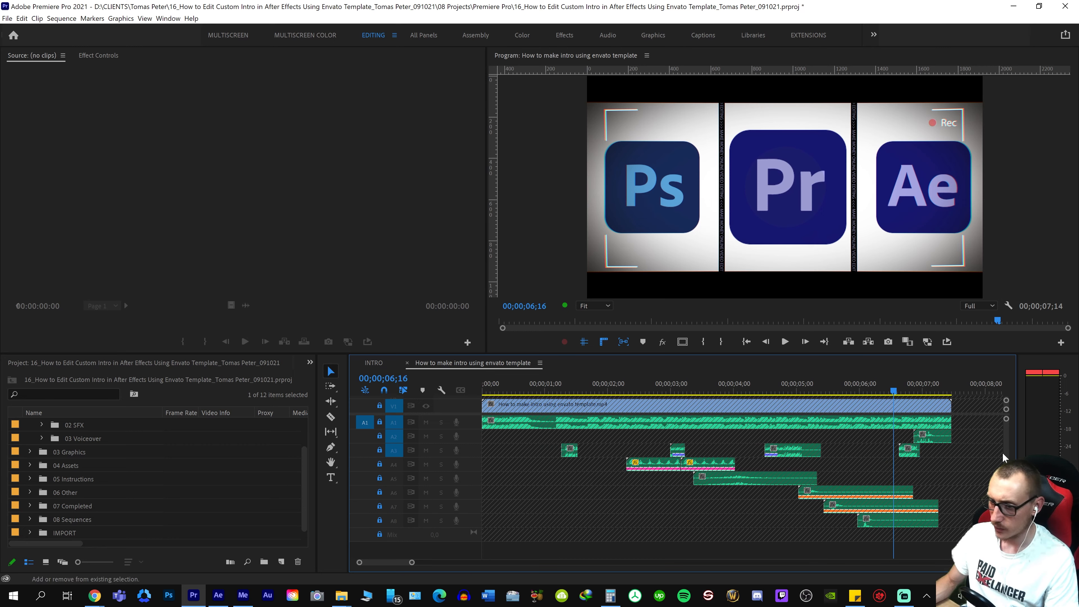
{"action": "left_click", "coordinate": [740, 385]}
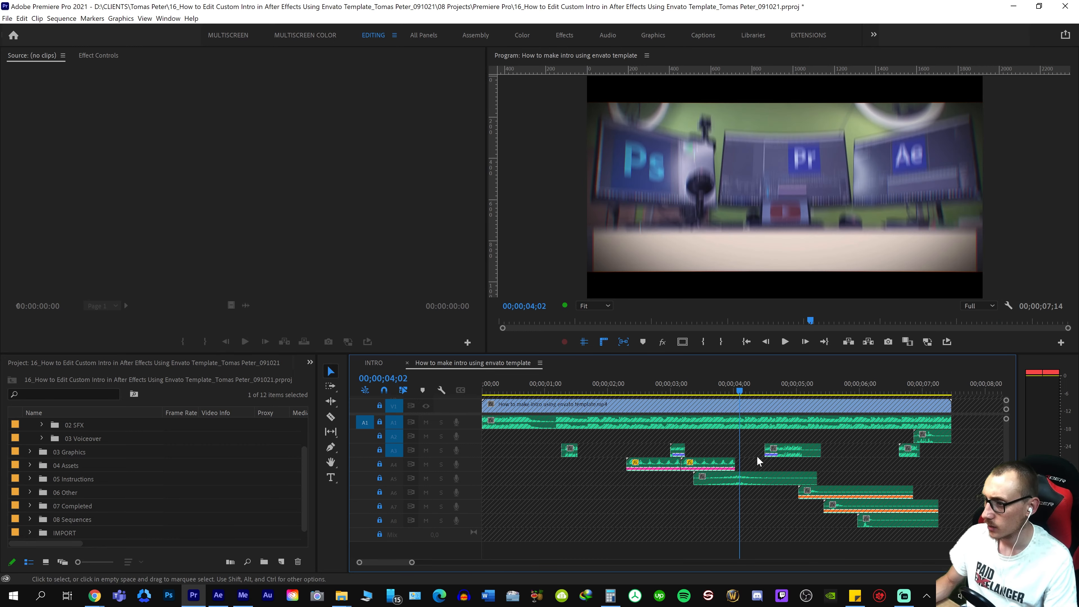
{"action": "left_click", "coordinate": [869, 472]}
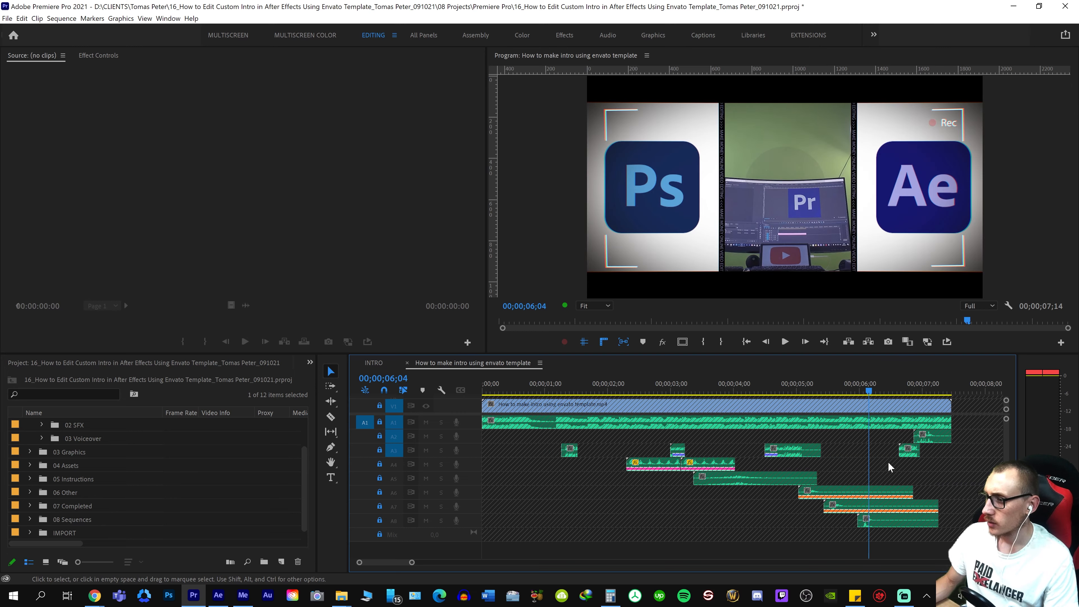
{"action": "key", "text": "shift+space"}
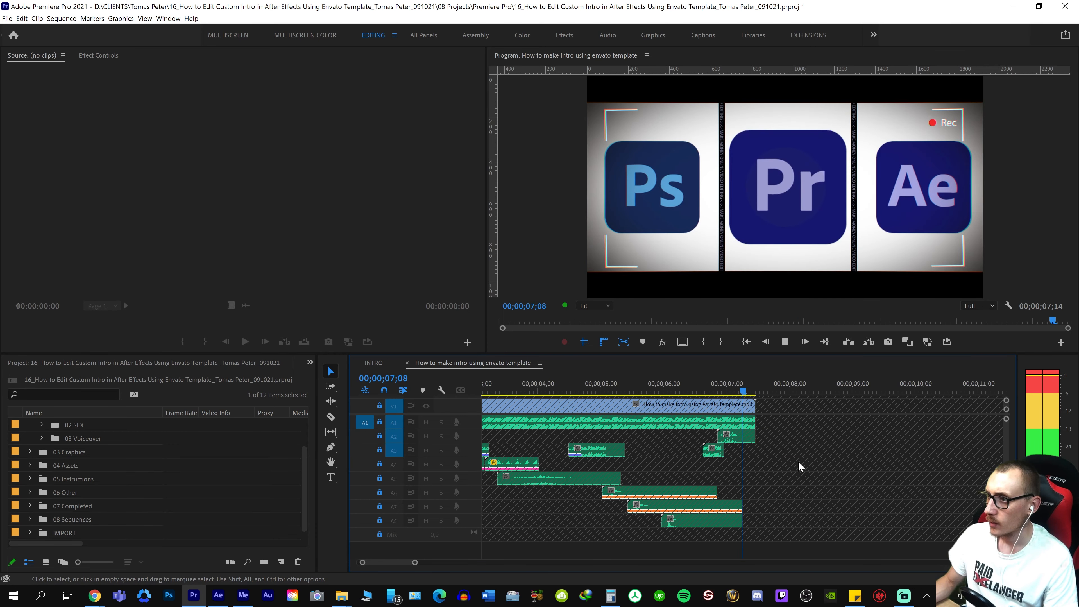
Play the opening second of the intro, unlock video track V1 and save the project
{"action": "left_click", "coordinate": [609, 465]}
{"action": "scroll", "coordinate": [591, 468], "scroll_direction": "up", "scroll_amount": 5}
{"action": "left_click", "coordinate": [517, 451]}
{"action": "key", "text": "equal"}
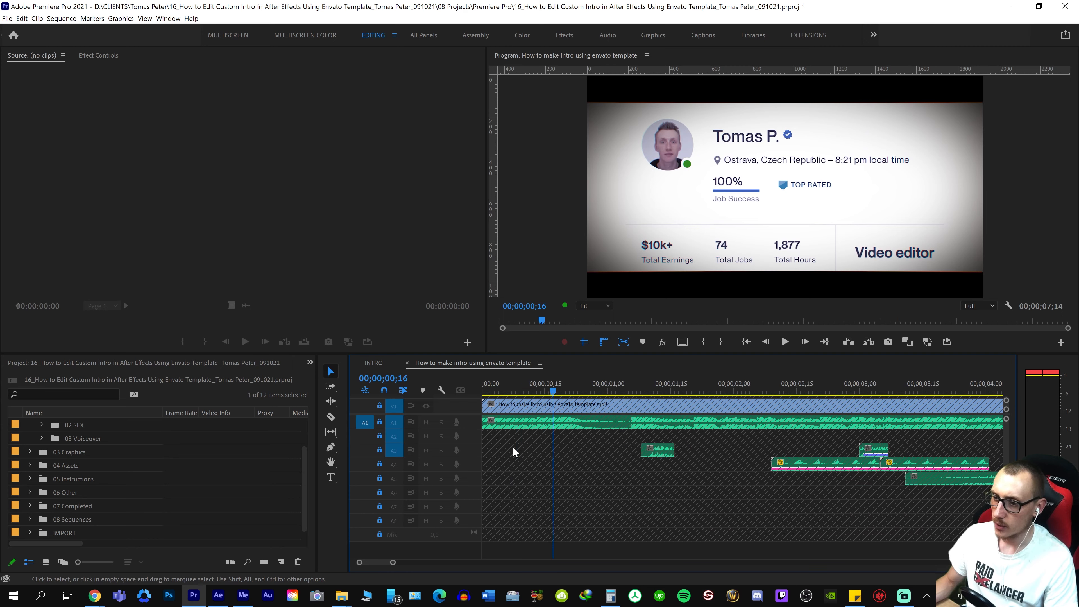
{"action": "key", "text": "equal"}
{"action": "key", "text": "shift+space"}
{"action": "key", "text": "space"}
{"action": "key", "text": "minus"}
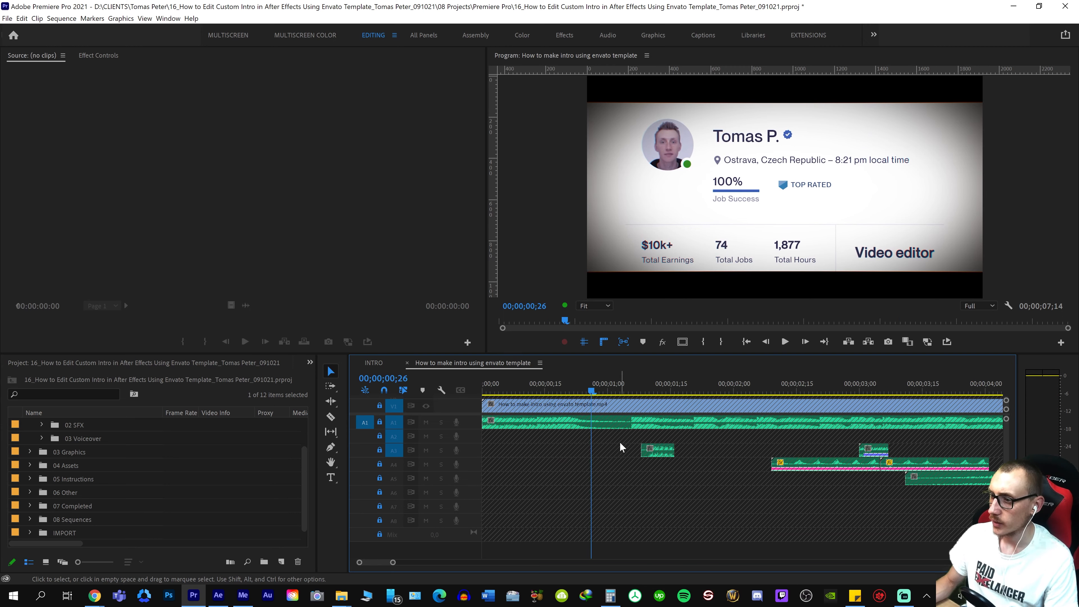
{"action": "left_click_drag", "start_coordinate": [590, 383], "coordinate": [626, 425]}
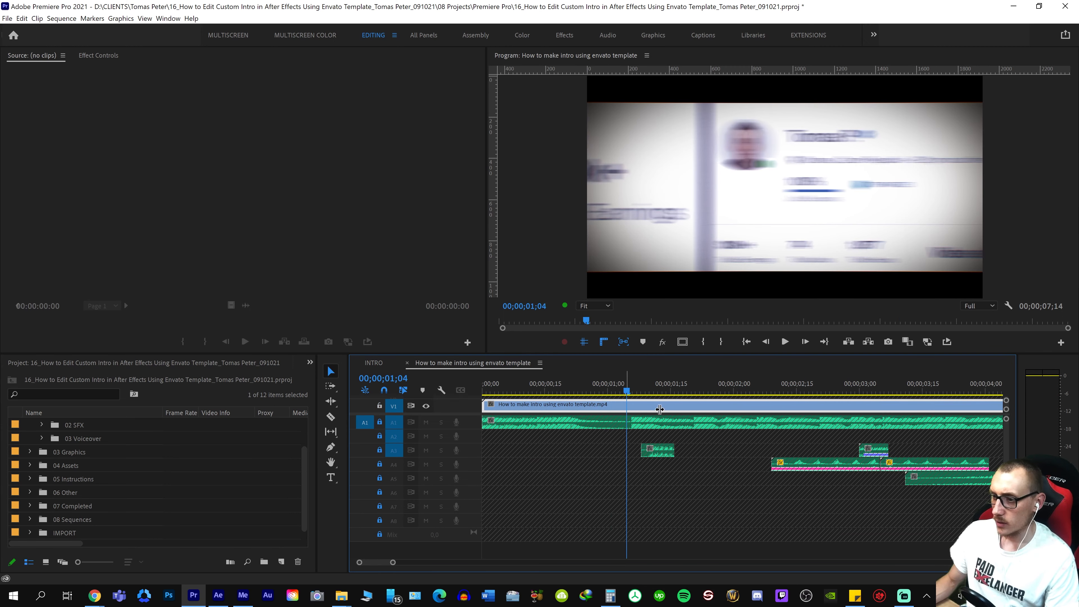
{"action": "key", "text": "ctrl+s"}
{"action": "left_click", "coordinate": [620, 384]}
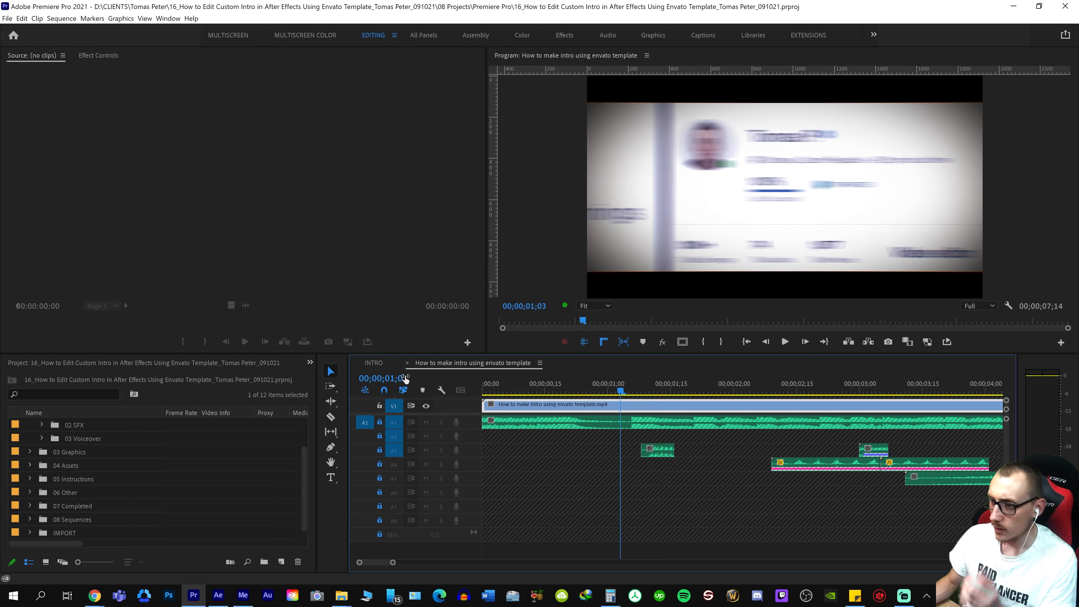
In the INTRO sequence, unlock V1 and examine the first clip's Offset effect and keyframes up to the cut at 00;00;00;22
{"action": "left_click", "coordinate": [381, 360]}
{"action": "left_click", "coordinate": [547, 396]}
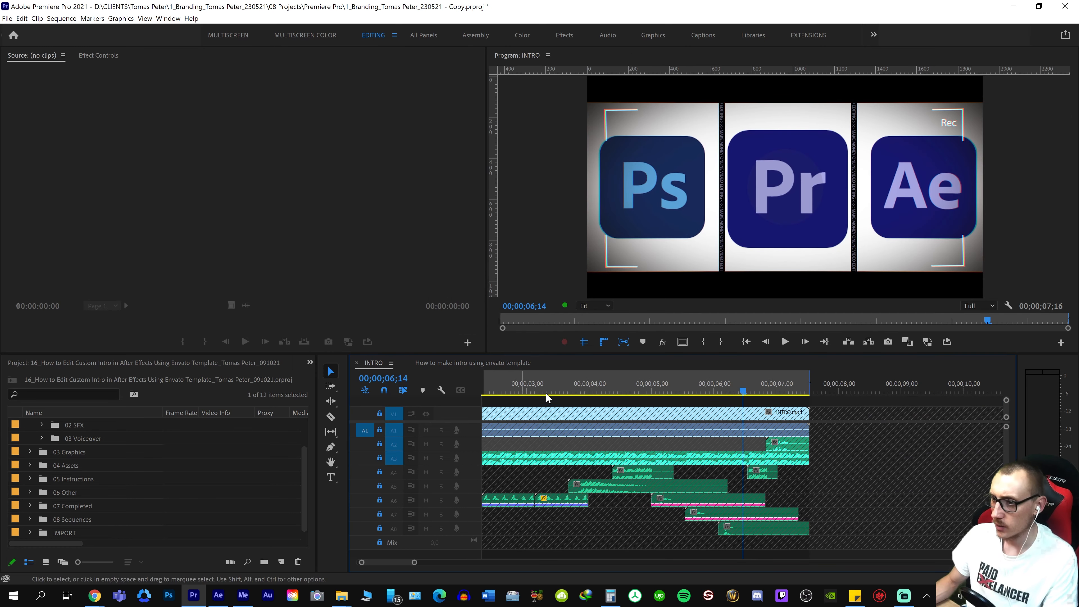
{"action": "scroll", "coordinate": [543, 401], "scroll_direction": "up", "scroll_amount": 3}
{"action": "left_click", "coordinate": [511, 391]}
{"action": "key", "text": "="}
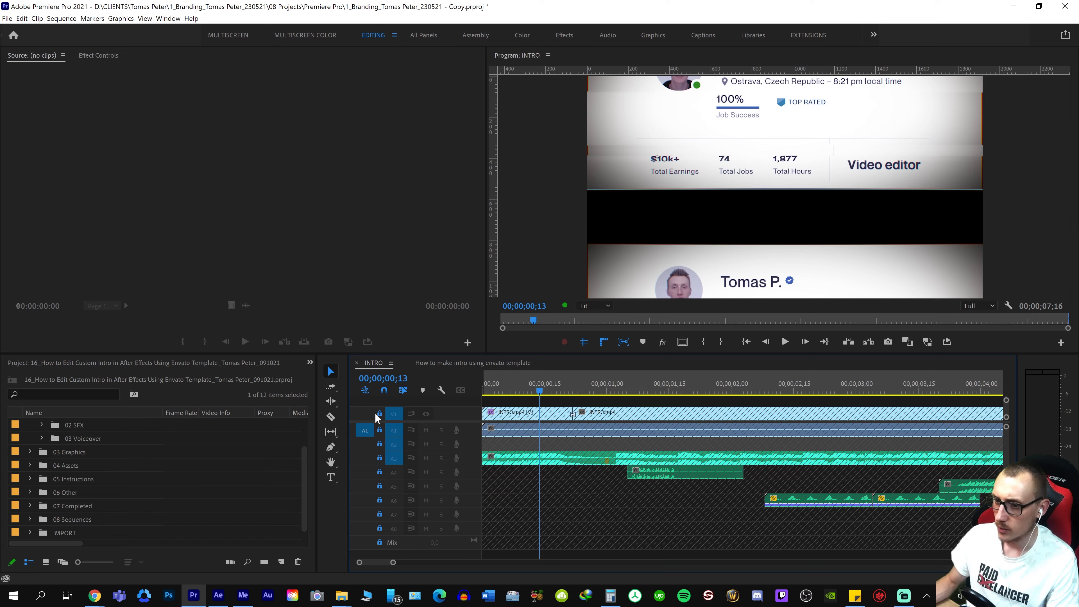
{"action": "left_click", "coordinate": [379, 413]}
{"action": "left_click", "coordinate": [515, 389]}
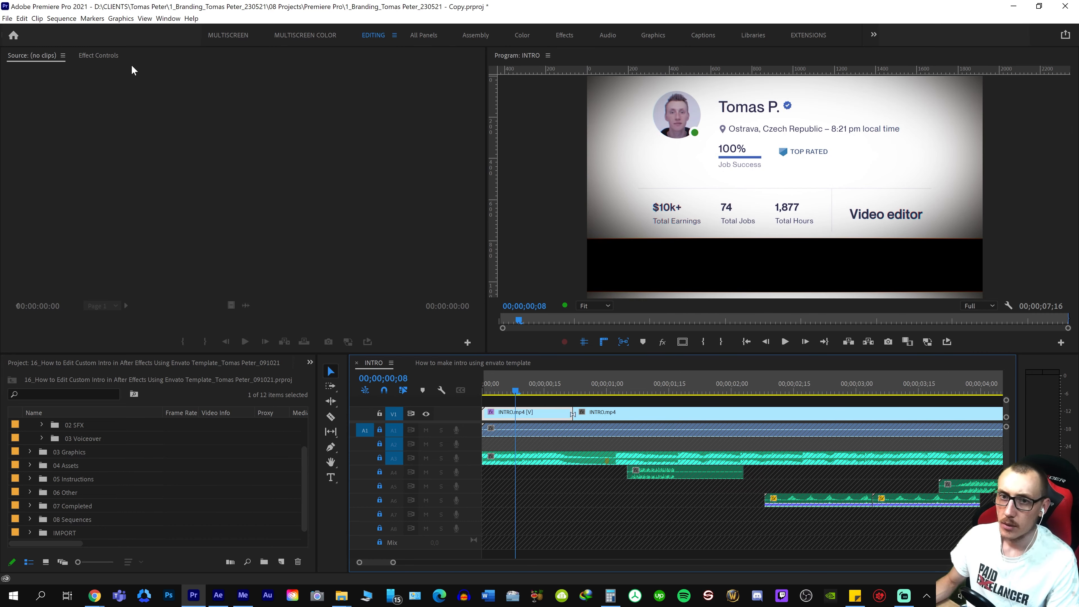
{"action": "left_click", "coordinate": [117, 55]}
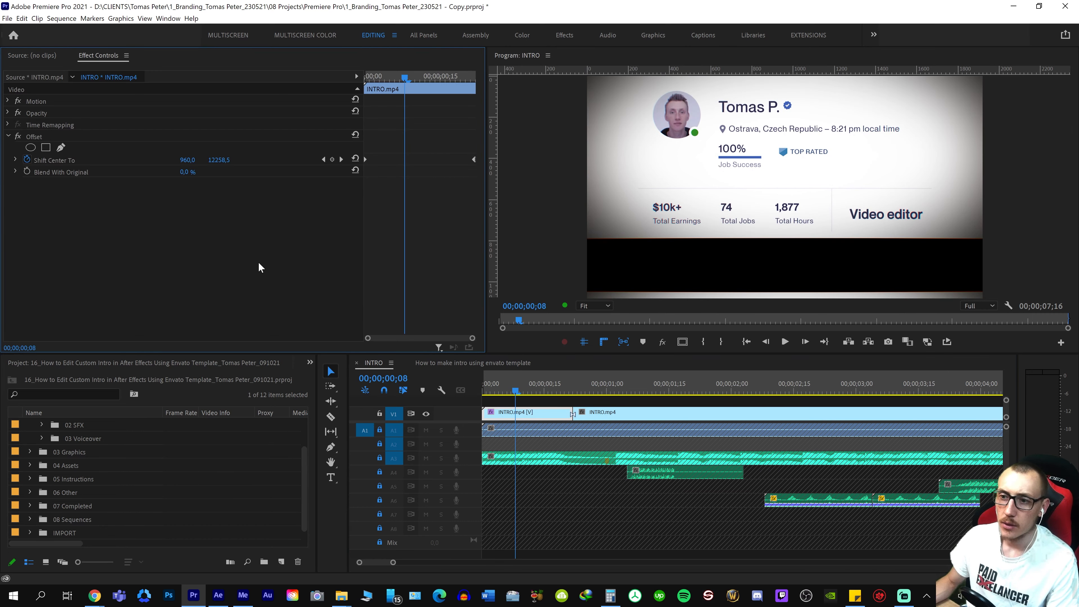
{"action": "left_click_drag", "start_coordinate": [537, 387], "coordinate": [562, 387]}
{"action": "key", "text": "Down"}
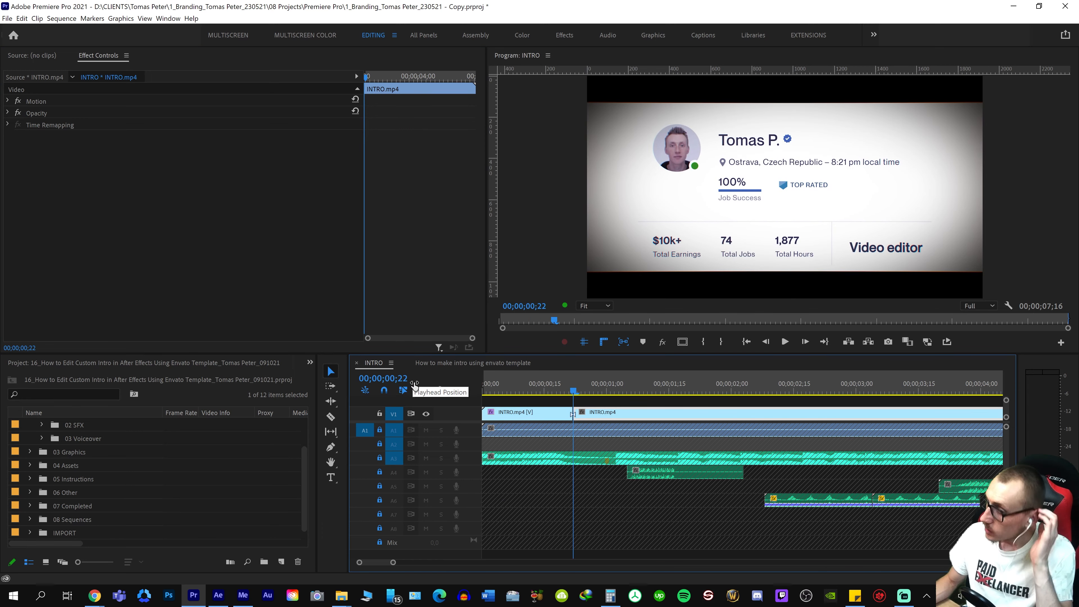
In the How to make intro using envato template sequence, cut the V1 clip at 00;00;00;22 and select its first segment
{"action": "left_click", "coordinate": [439, 365]}
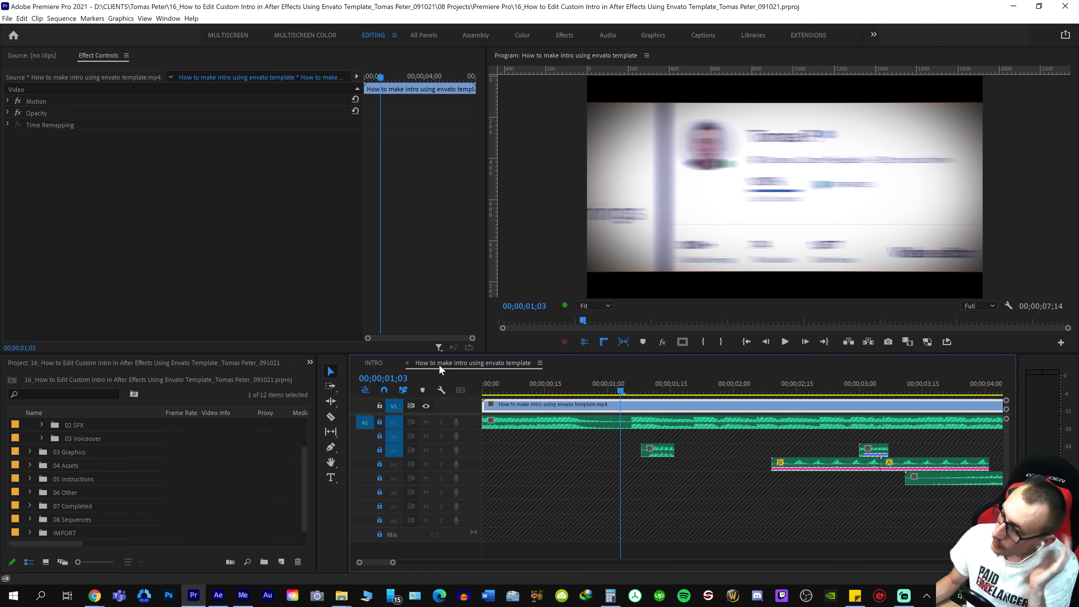
{"action": "left_click_drag", "start_coordinate": [546, 384], "coordinate": [572, 386]}
{"action": "key", "text": "Right"}
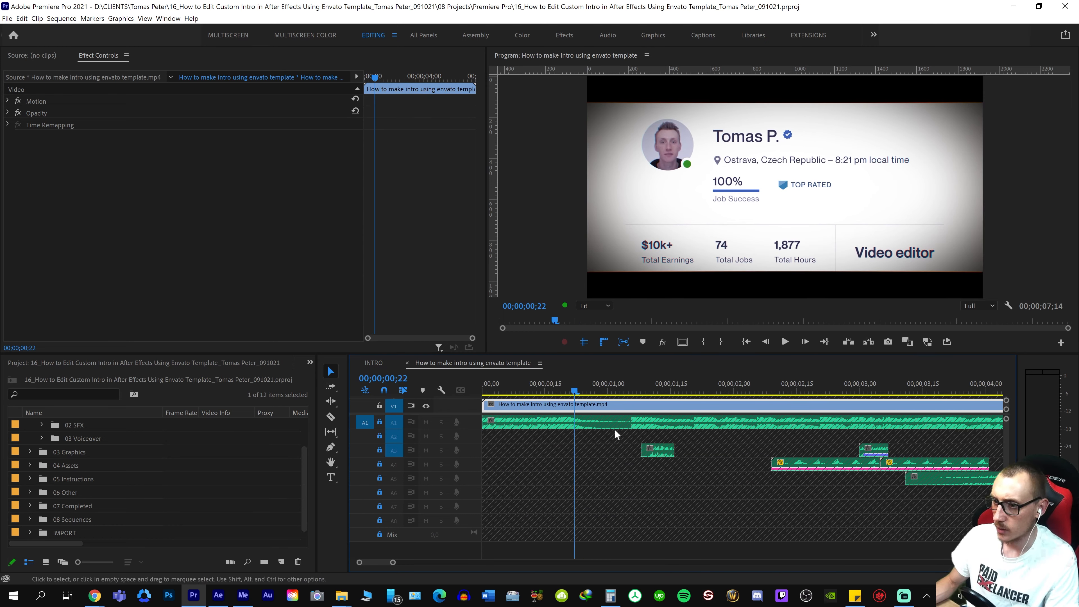
{"action": "key", "text": "ctrl+k"}
{"action": "left_click", "coordinate": [502, 406]}
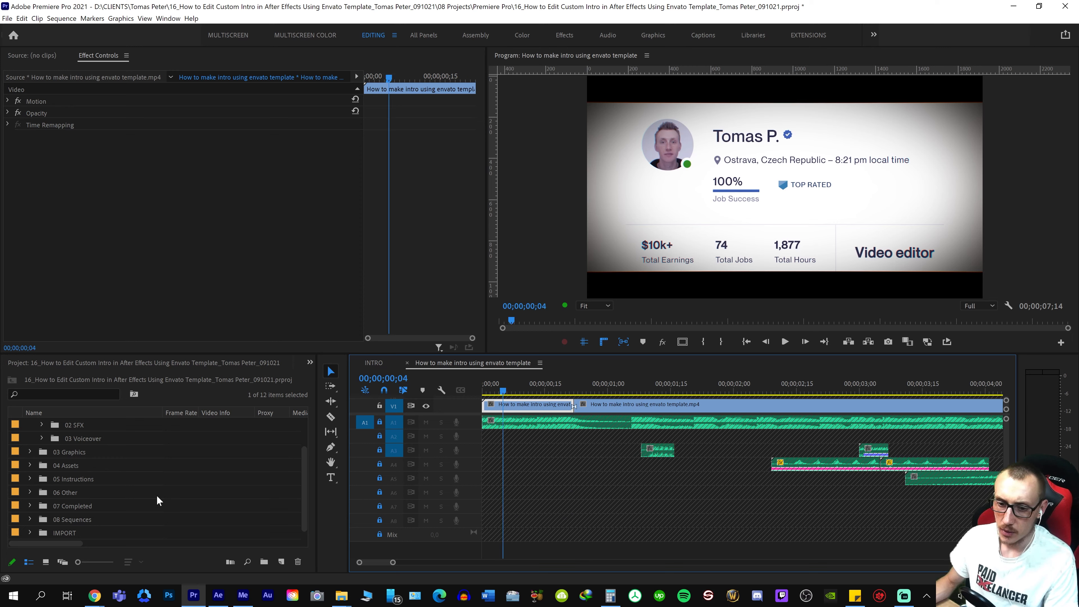
Search the effects for "offset" and apply the Distort Offset effect to the first V1 segment
{"action": "left_click", "coordinate": [309, 363]}
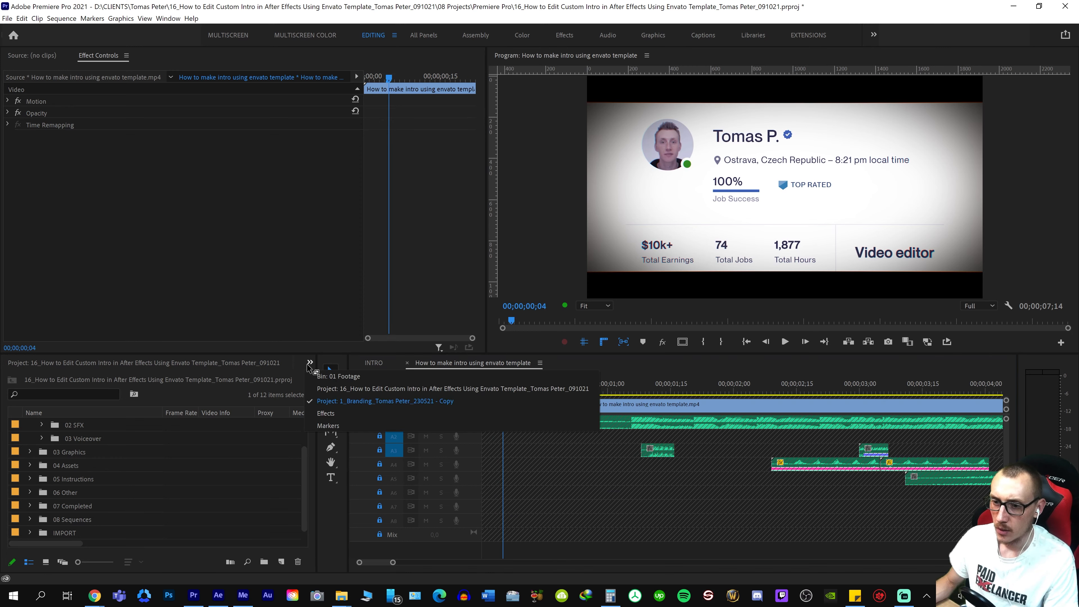
{"action": "left_click", "coordinate": [342, 413]}
{"action": "left_click", "coordinate": [104, 375]}
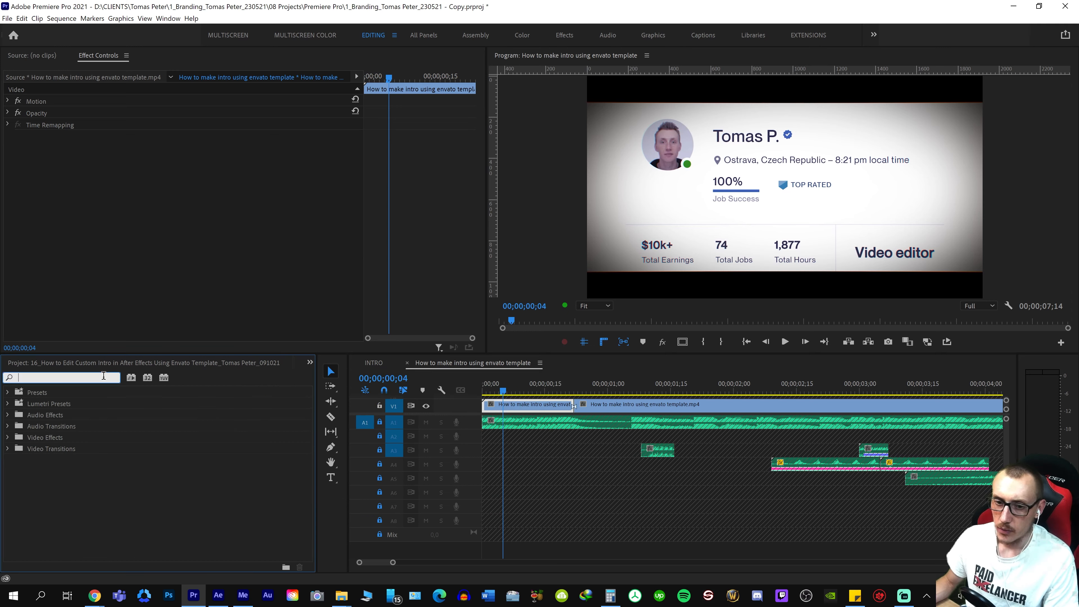
{"action": "type", "text": "offset"}
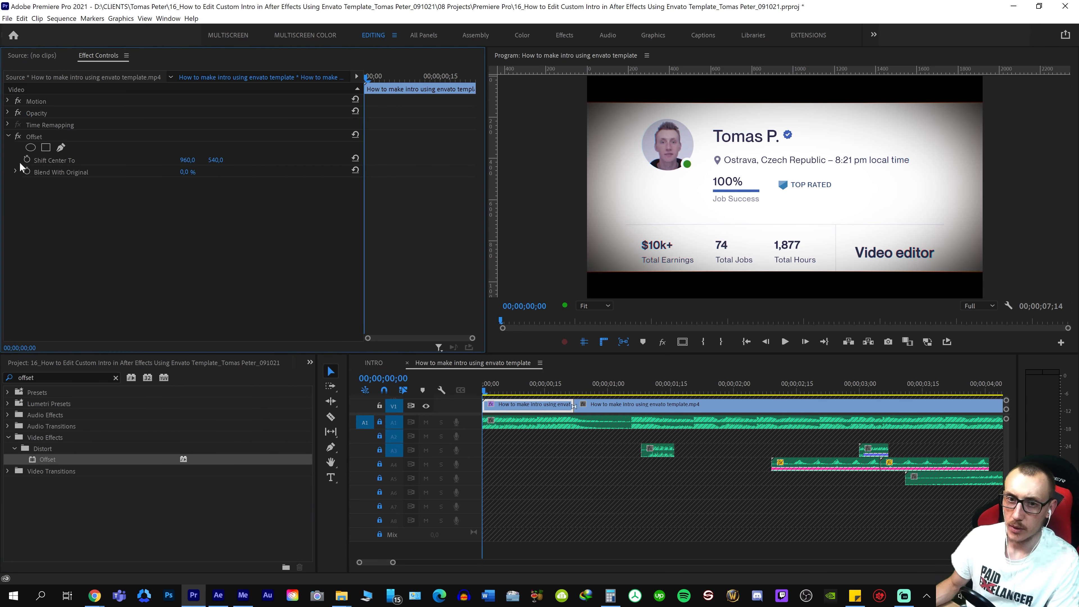
Keyframe Offset's Shift Center To from 960, 11063 at the first segment's start to 960, 540 at its end
{"action": "left_click", "coordinate": [26, 160]}
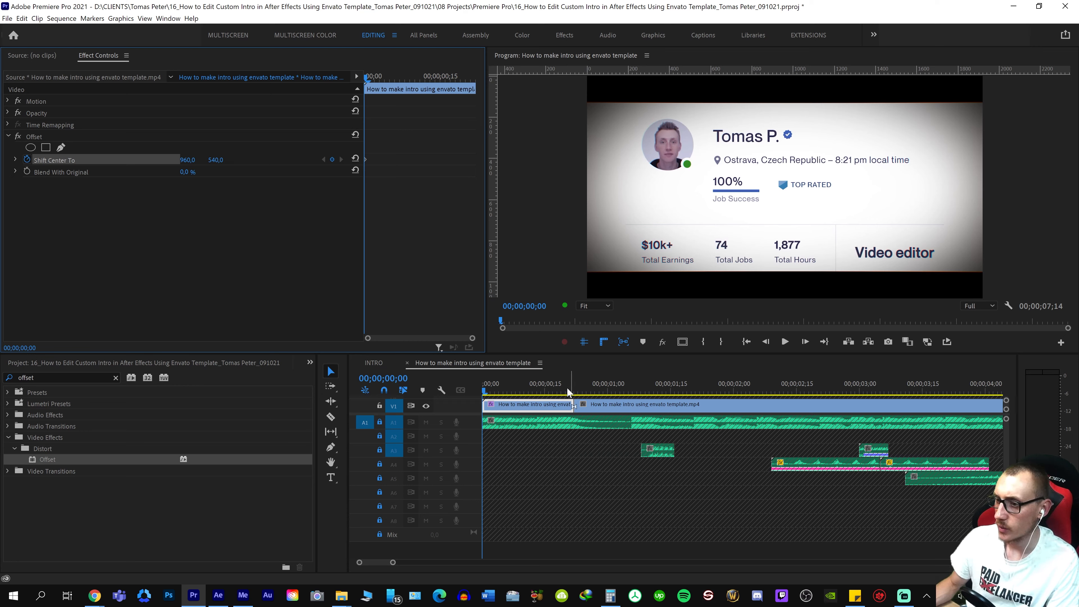
{"action": "left_click", "coordinate": [559, 380]}
{"action": "key", "text": "Down"}
{"action": "key", "text": "Left"}
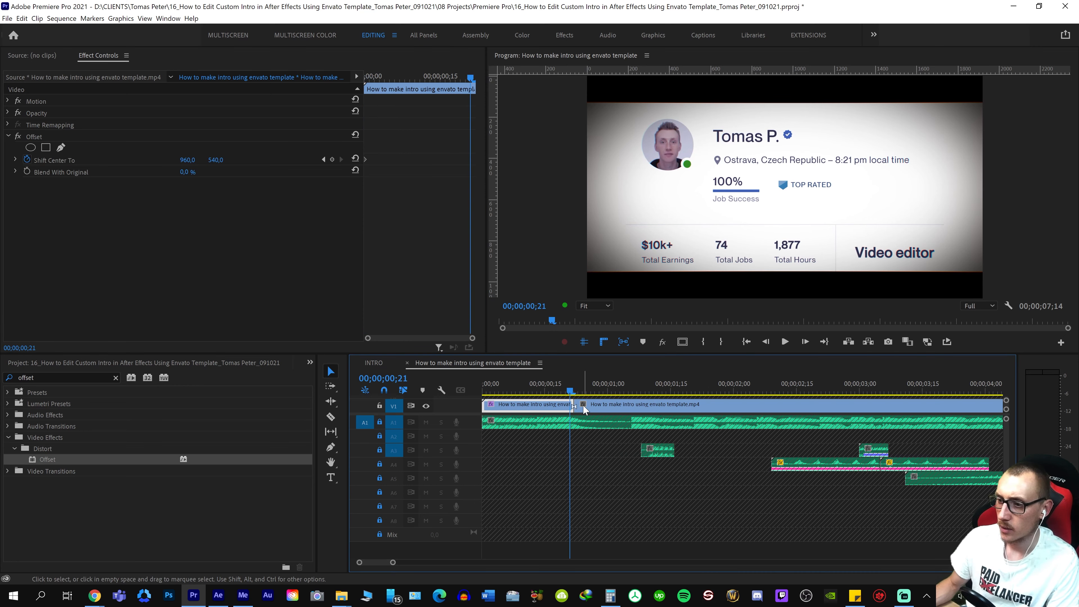
{"action": "left_click", "coordinate": [394, 166]}
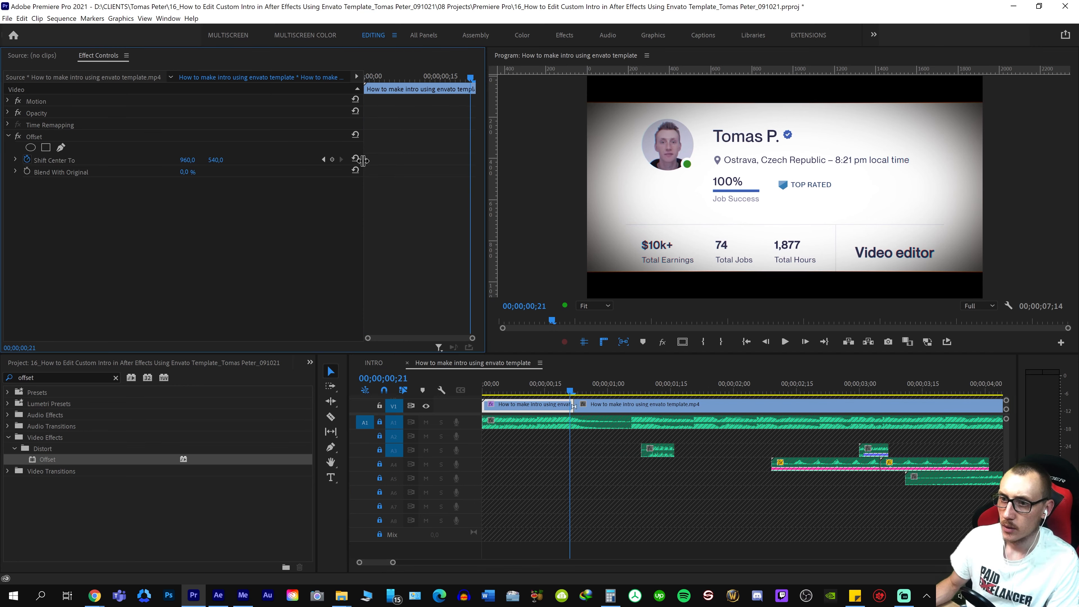
{"action": "left_click_drag", "start_coordinate": [470, 160], "coordinate": [525, 165]}
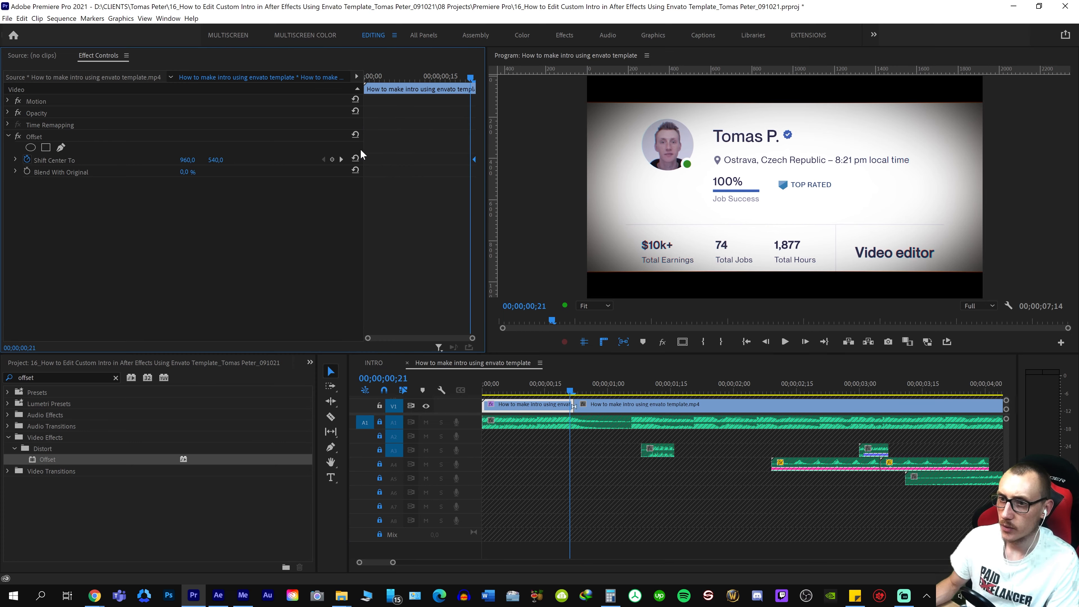
{"action": "left_click_drag", "start_coordinate": [228, 163], "coordinate": [427, 189]}
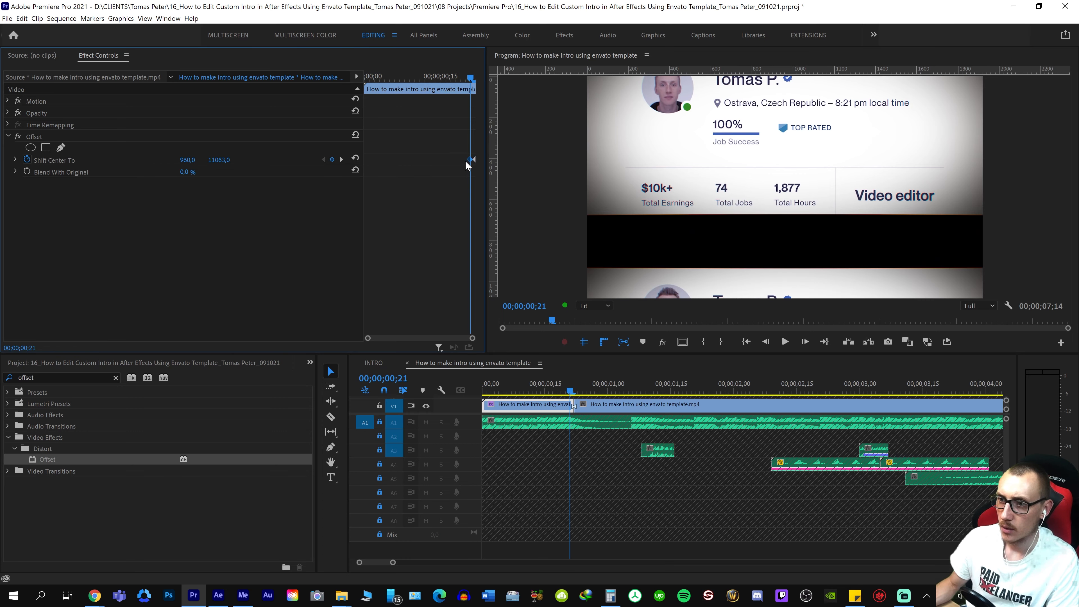
Play the opening repeatedly to check the vertical Offset roll against the sound, and save the project
{"action": "key", "text": "space"}
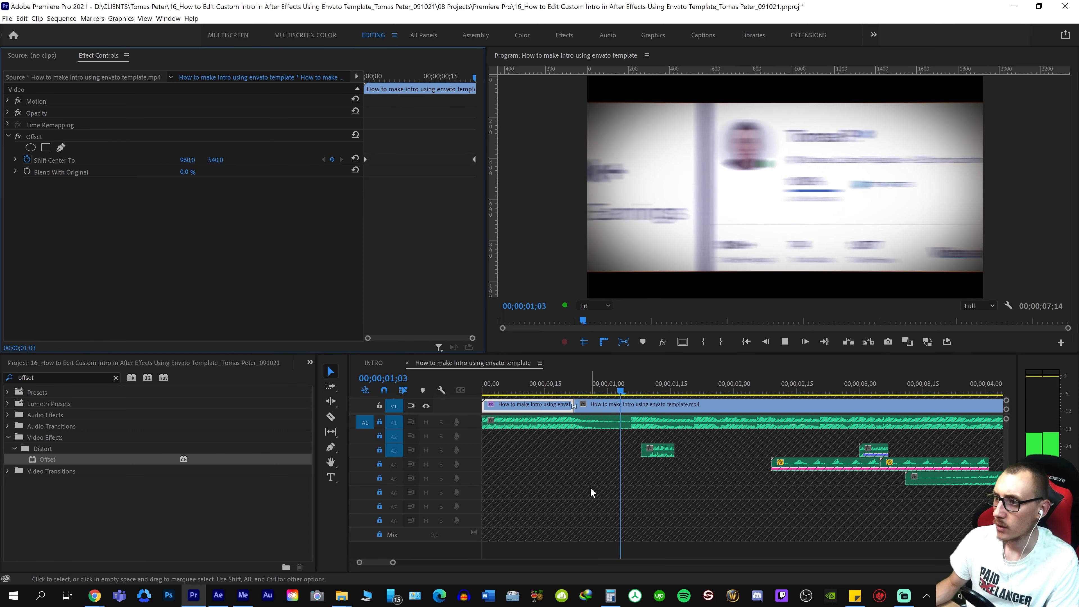
{"action": "key", "text": "space"}
{"action": "key", "text": "shift+space"}
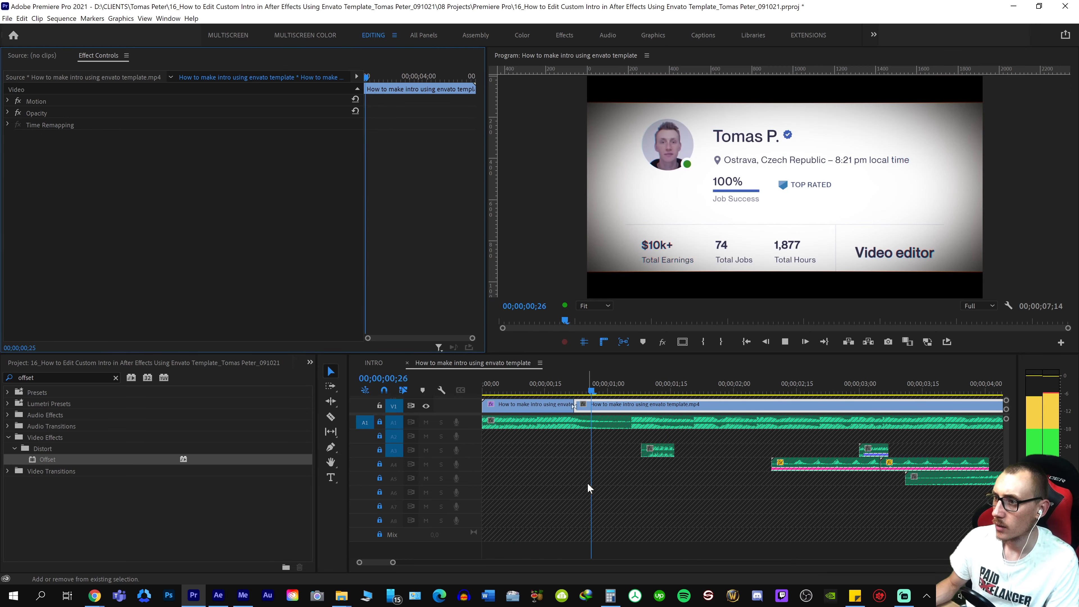
{"action": "key", "text": "space"}
{"action": "key", "text": "shift+space"}
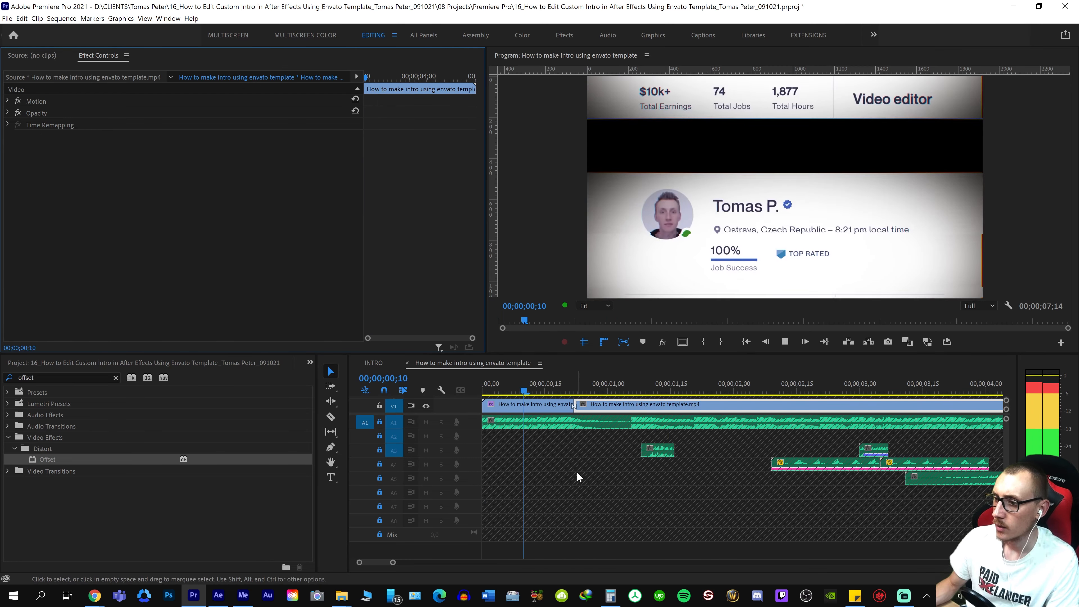
{"action": "key", "text": "space"}
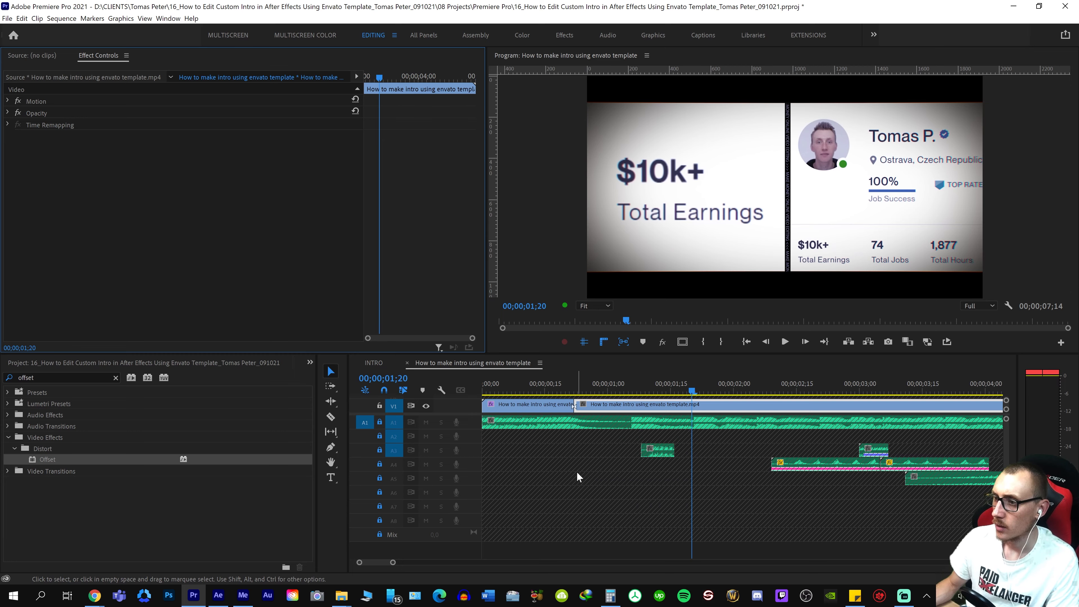
{"action": "key", "text": "shift+space"}
{"action": "key", "text": "space"}
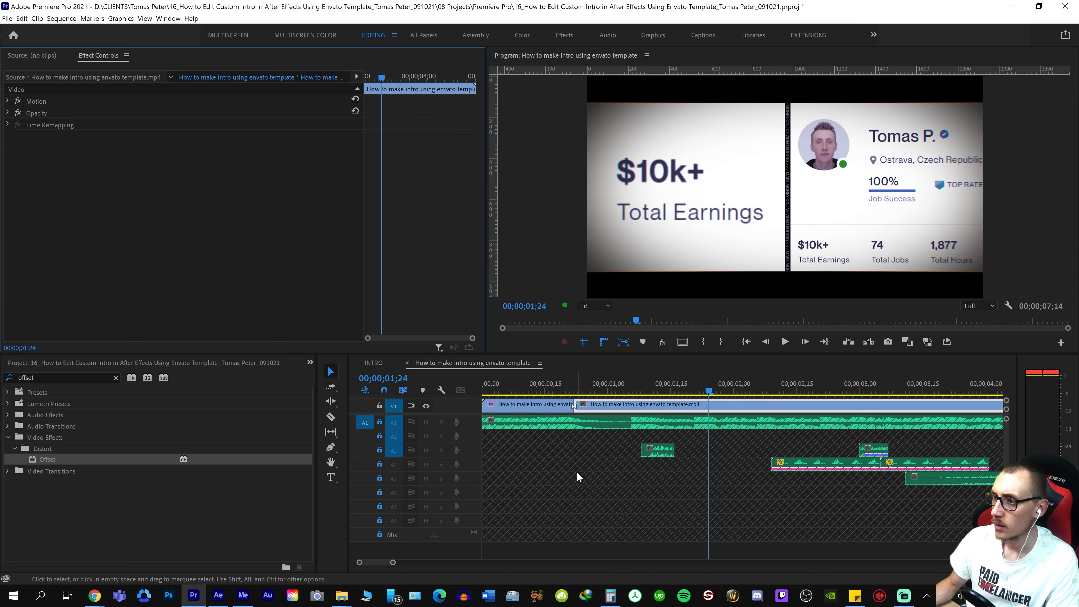
{"action": "key", "text": "shift+space"}
{"action": "key", "text": "space"}
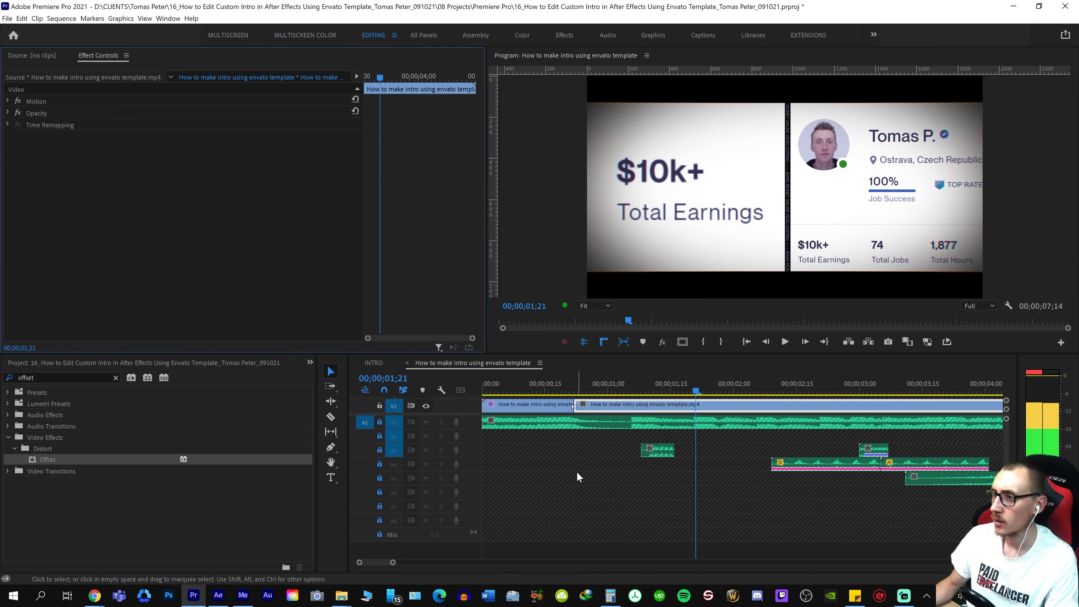
{"action": "key", "text": "ctrl+s"}
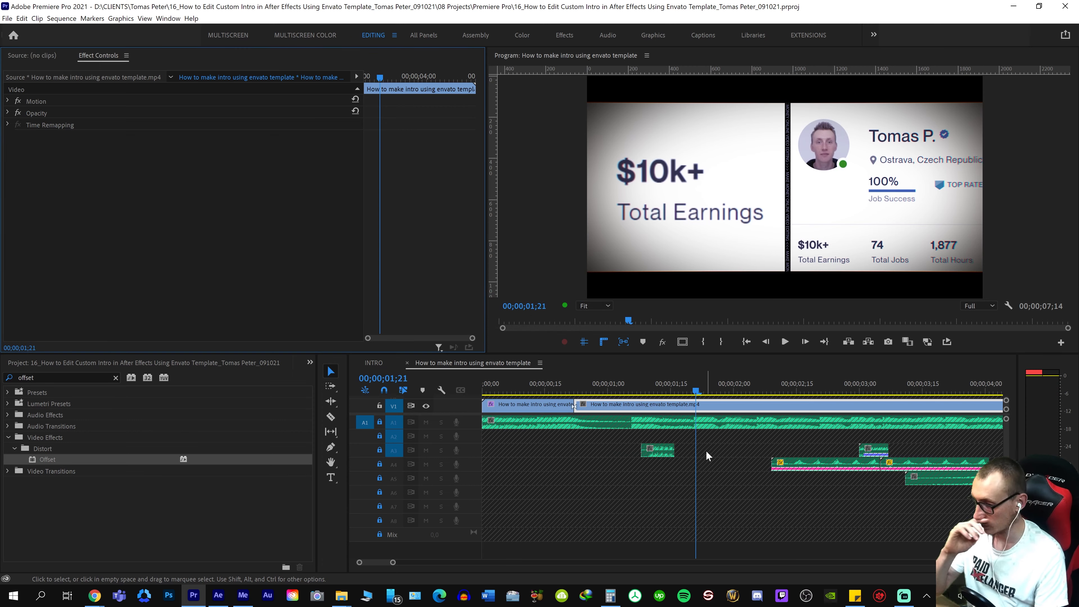
Lock video track V1, mark the whole intro as the in-to-out range and play it
{"action": "key", "text": "minus"}
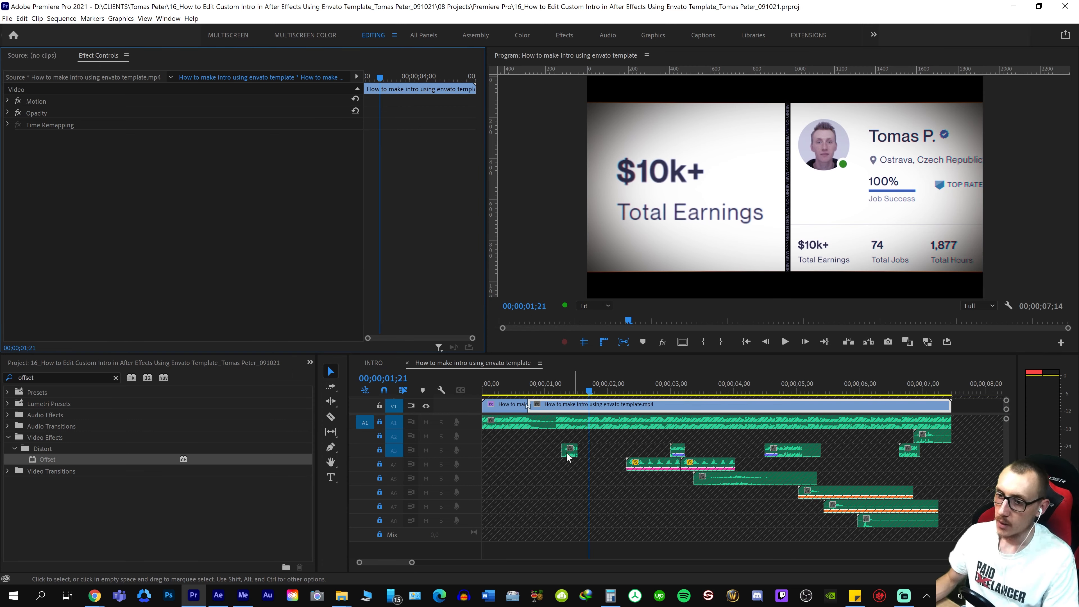
{"action": "left_click", "coordinate": [380, 405]}
{"action": "left_click_drag", "start_coordinate": [610, 393], "coordinate": [638, 378]}
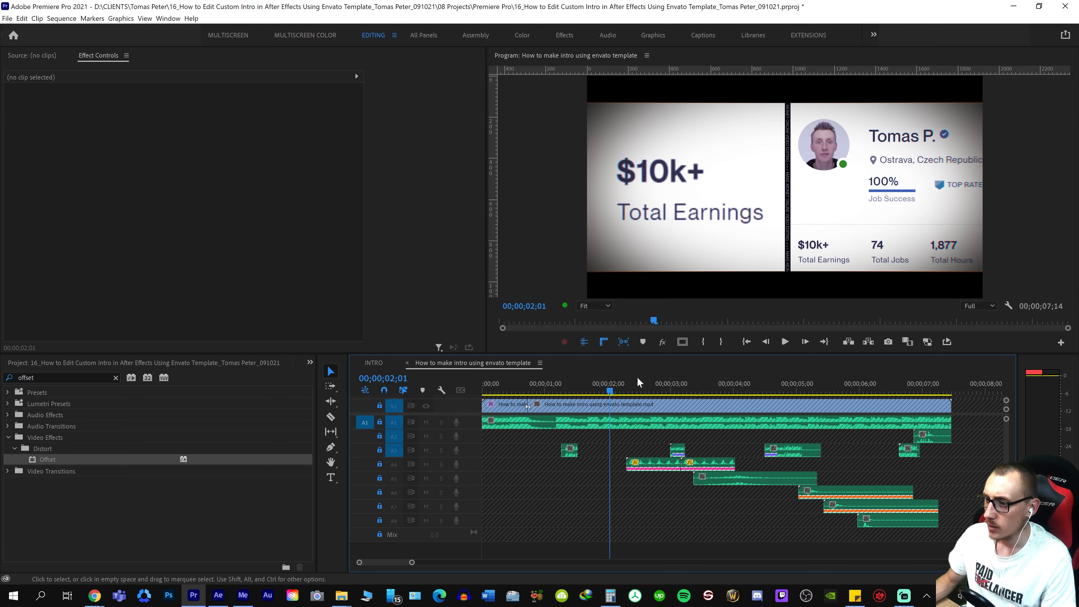
{"action": "key", "text": "equal"}
{"action": "key", "text": "Left"}
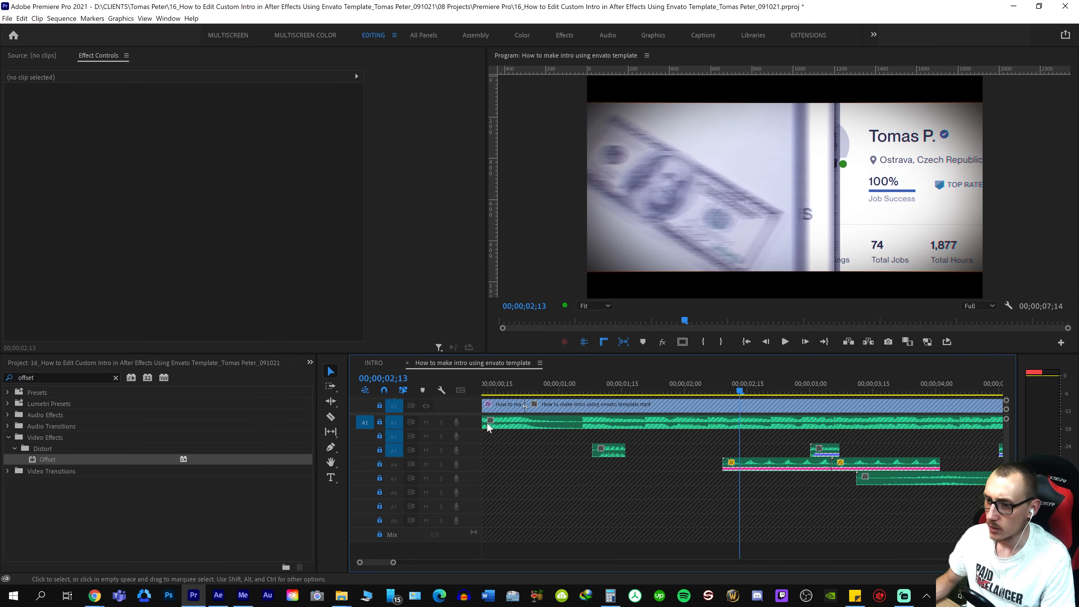
{"action": "key", "text": "space"}
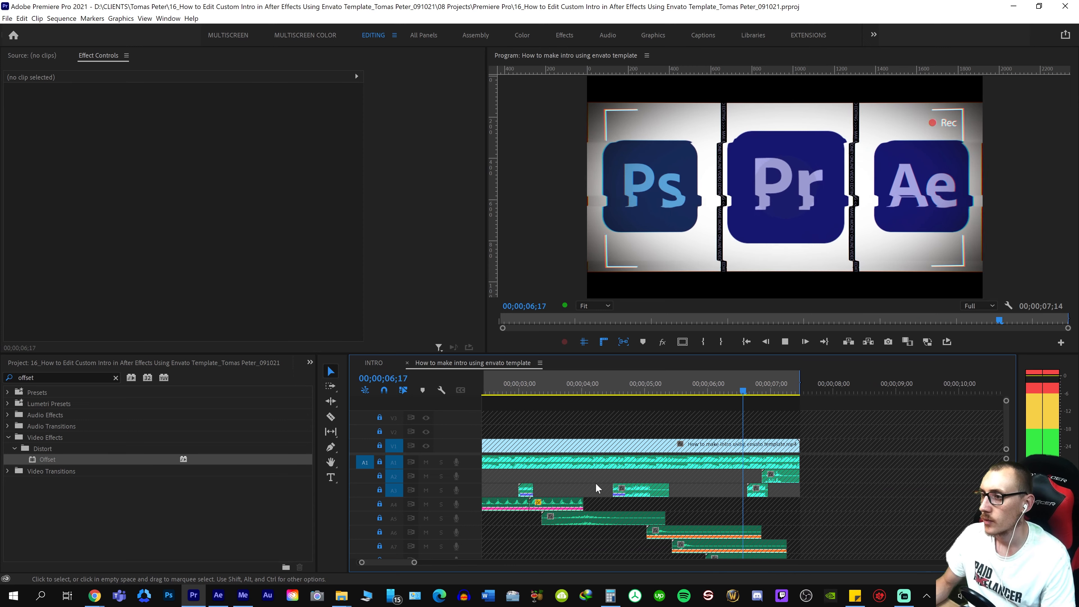
Check the whole intro in the timeline and save the project
{"action": "left_click", "coordinate": [603, 461]}
{"action": "scroll", "coordinate": [620, 453], "scroll_direction": "up", "scroll_amount": 5}
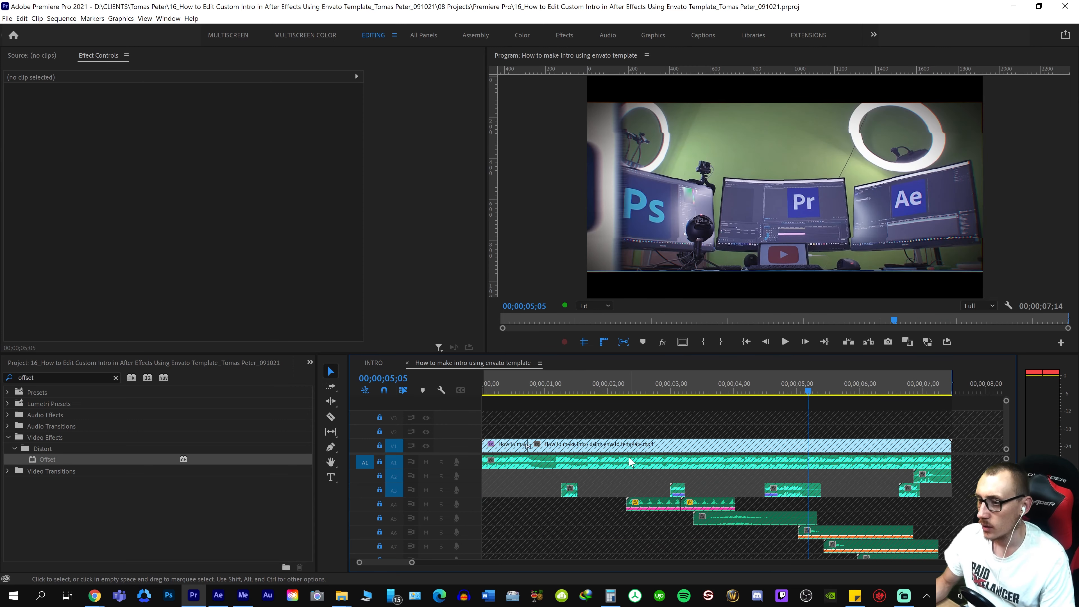
{"action": "left_click", "coordinate": [625, 454]}
{"action": "key", "text": "ctrl+s"}
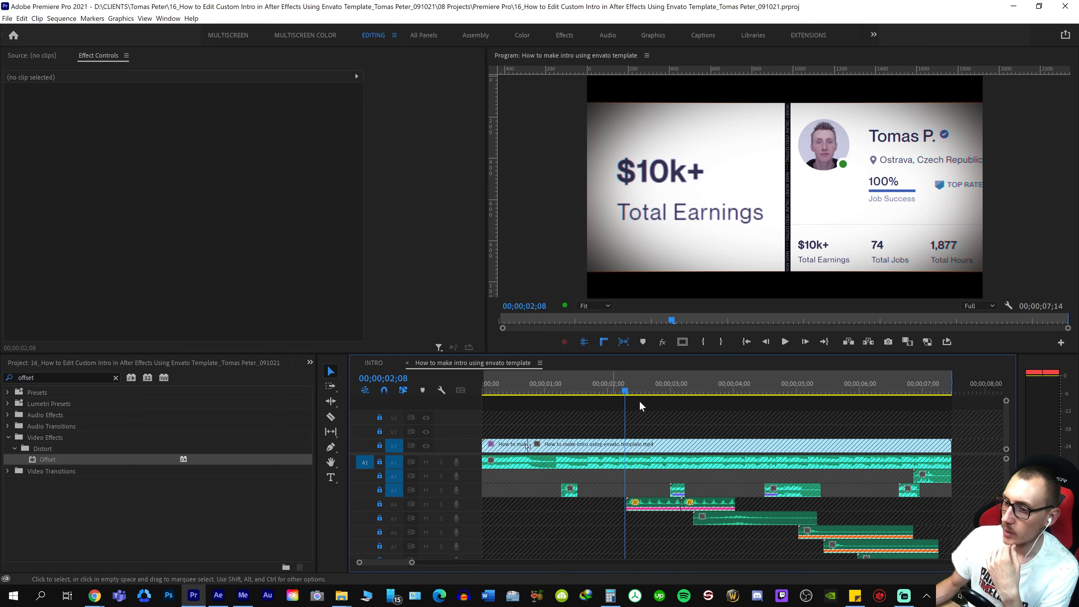
Open the intro's H.264 export settings and enable Render at Maximum Depth and Use Maximum Render Quality
{"action": "key", "text": "ctrl+m"}
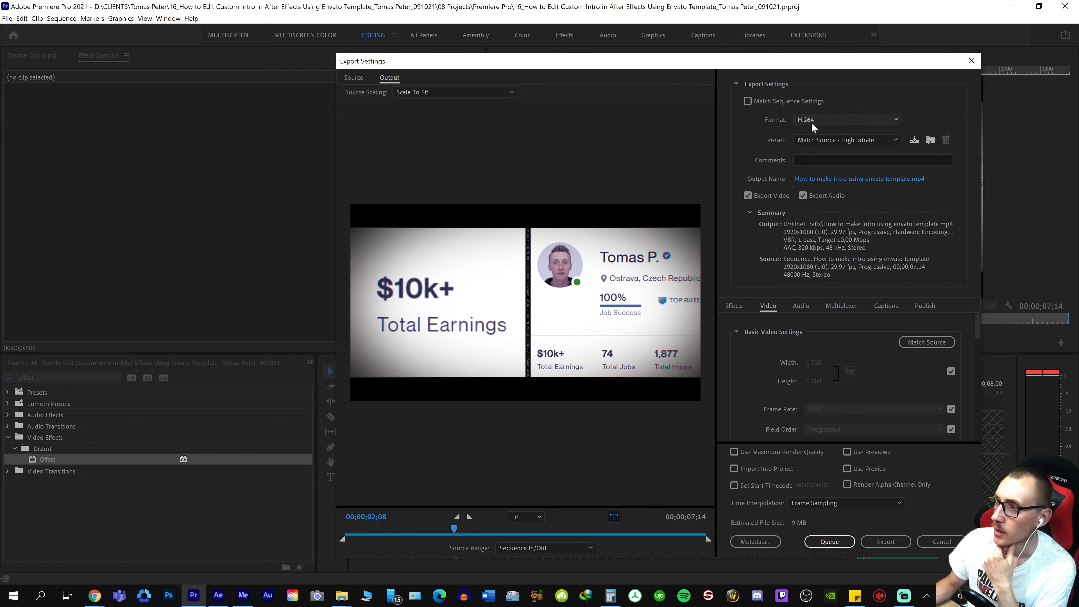
{"action": "scroll", "coordinate": [740, 413], "scroll_direction": "down", "scroll_amount": 3}
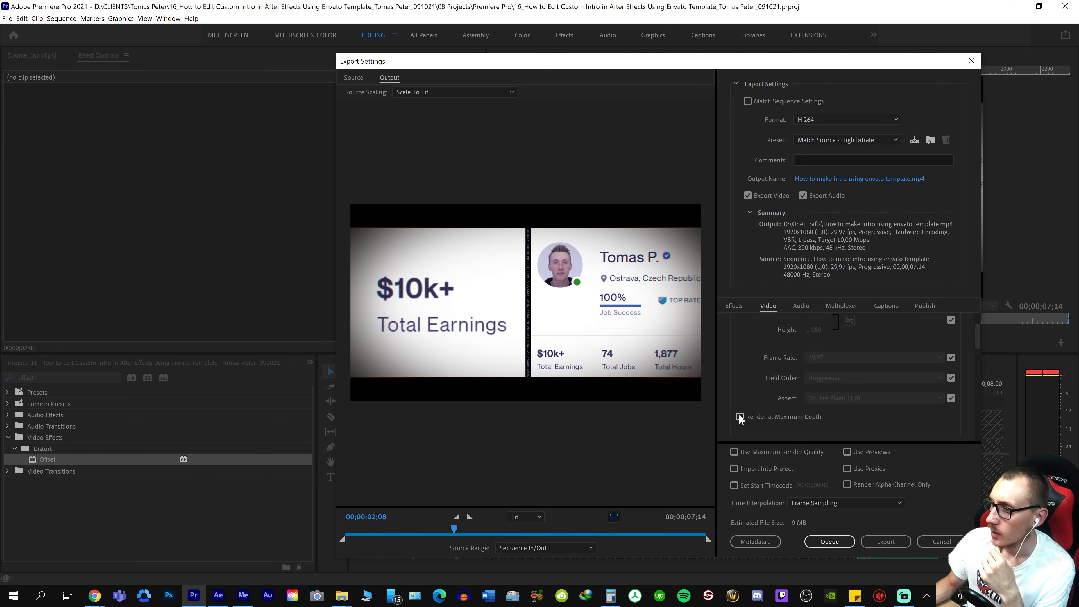
{"action": "left_click", "coordinate": [739, 415]}
{"action": "scroll", "coordinate": [730, 405], "scroll_direction": "down", "scroll_amount": 2}
{"action": "left_click", "coordinate": [733, 452]}
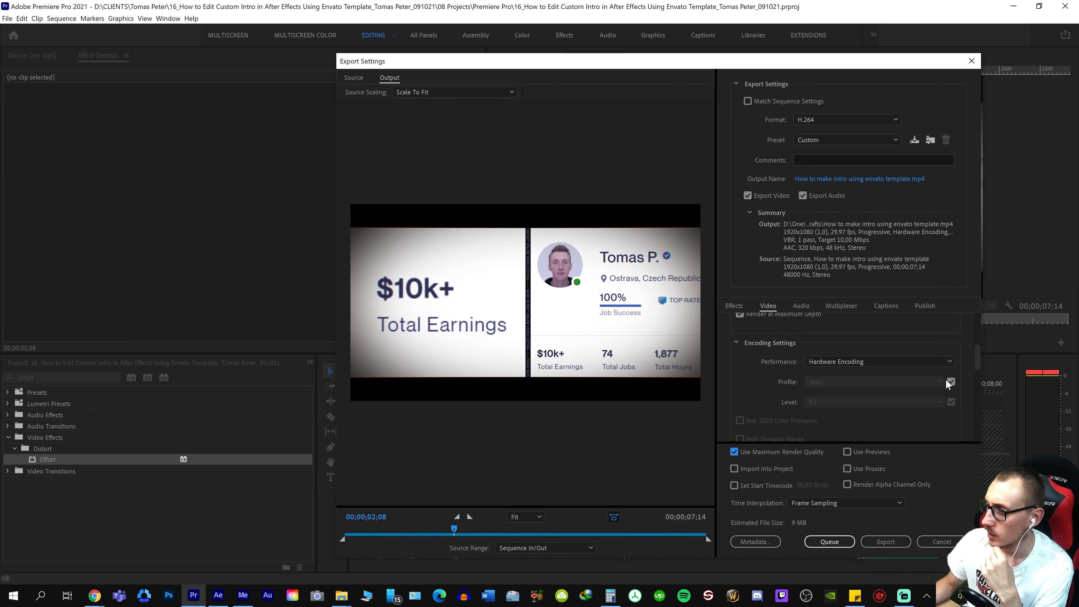
Set the export's output location to the project's 07 Completed folder and encode it through Adobe Media Encoder
{"action": "left_click", "coordinate": [870, 179]}
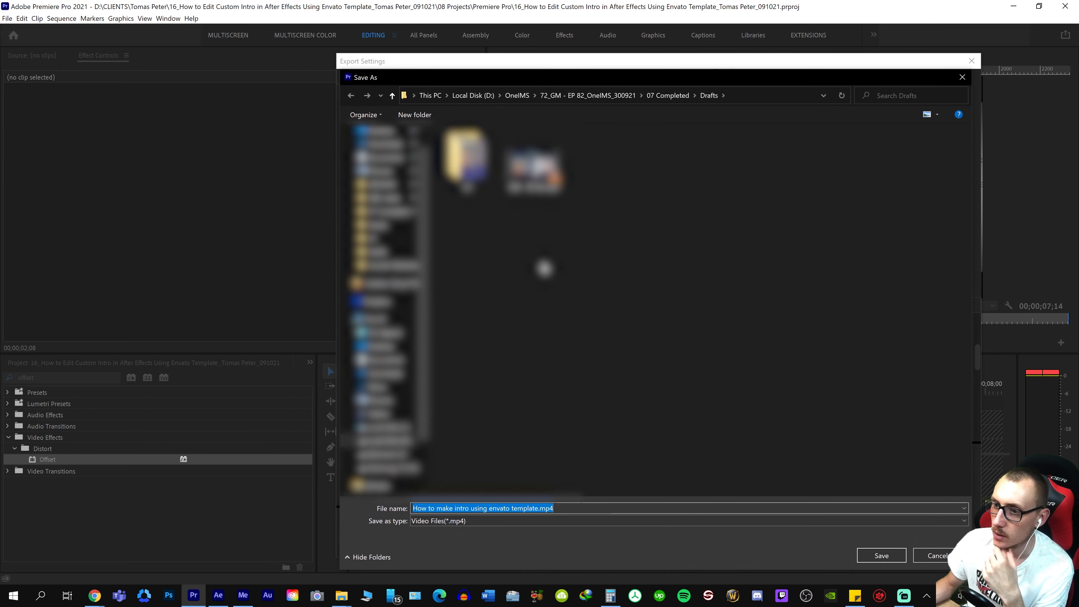
{"action": "left_click", "coordinate": [468, 96]}
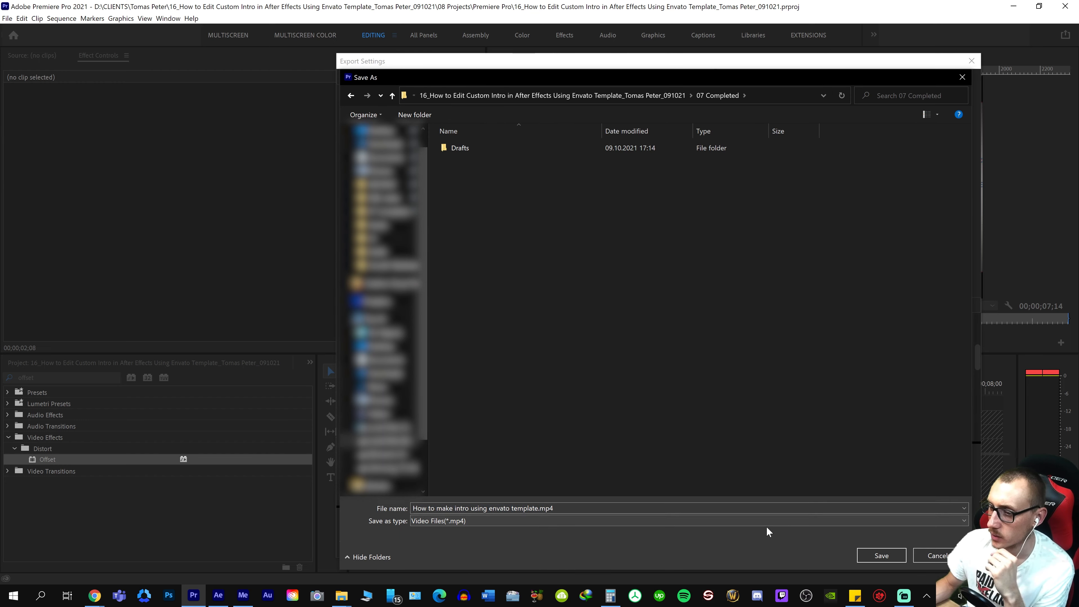
{"action": "left_click", "coordinate": [878, 557]}
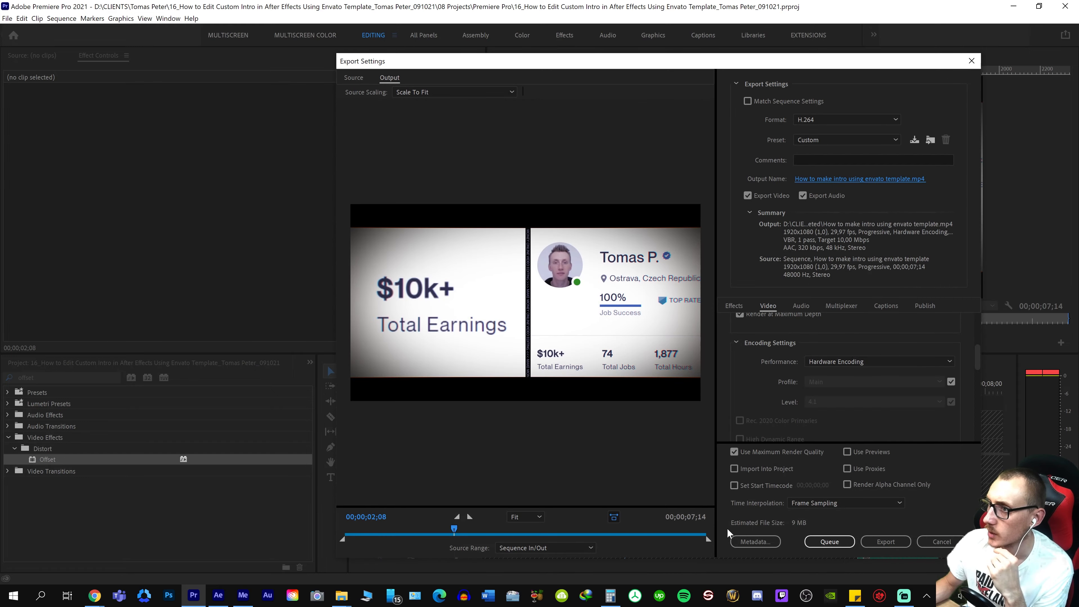
{"action": "left_click", "coordinate": [833, 542]}
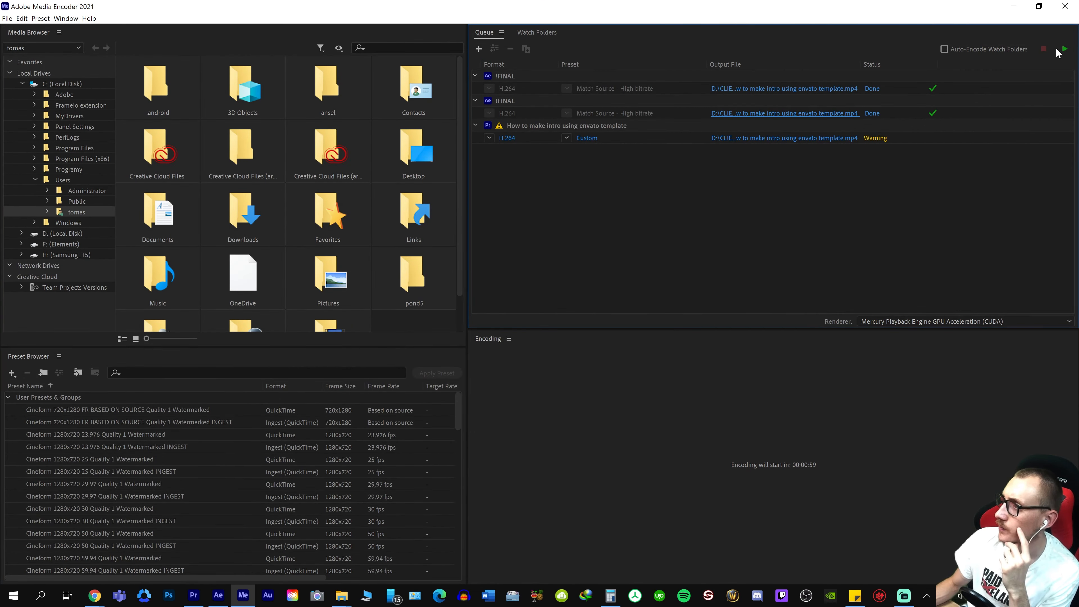
{"action": "left_click", "coordinate": [1060, 50]}
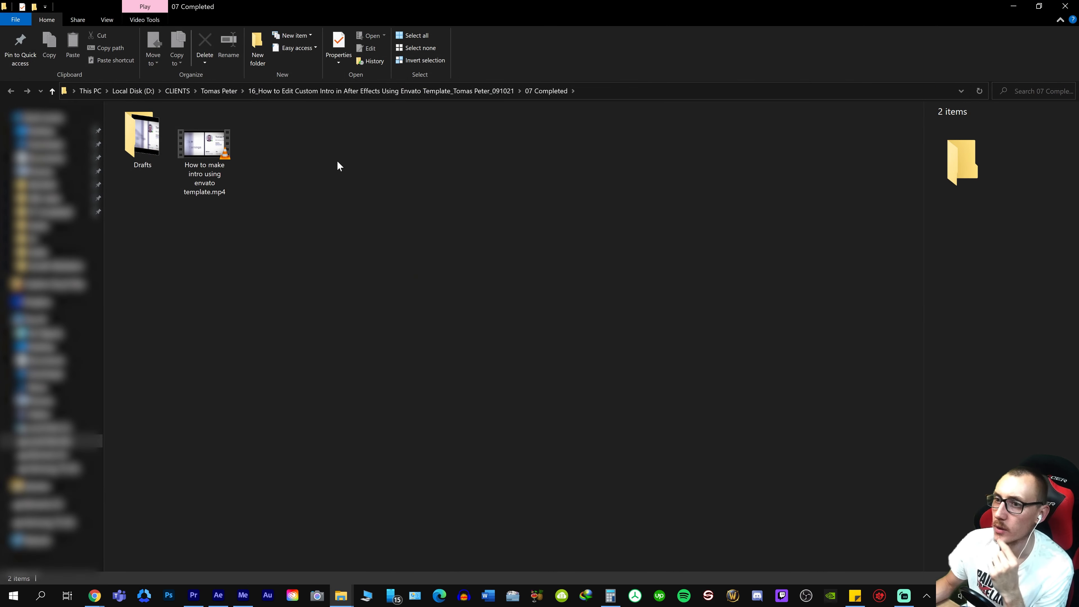
Play the exported How to make intro using envato template.mp4 in VLC and pause it near the end
{"action": "double_click", "coordinate": [199, 155]}
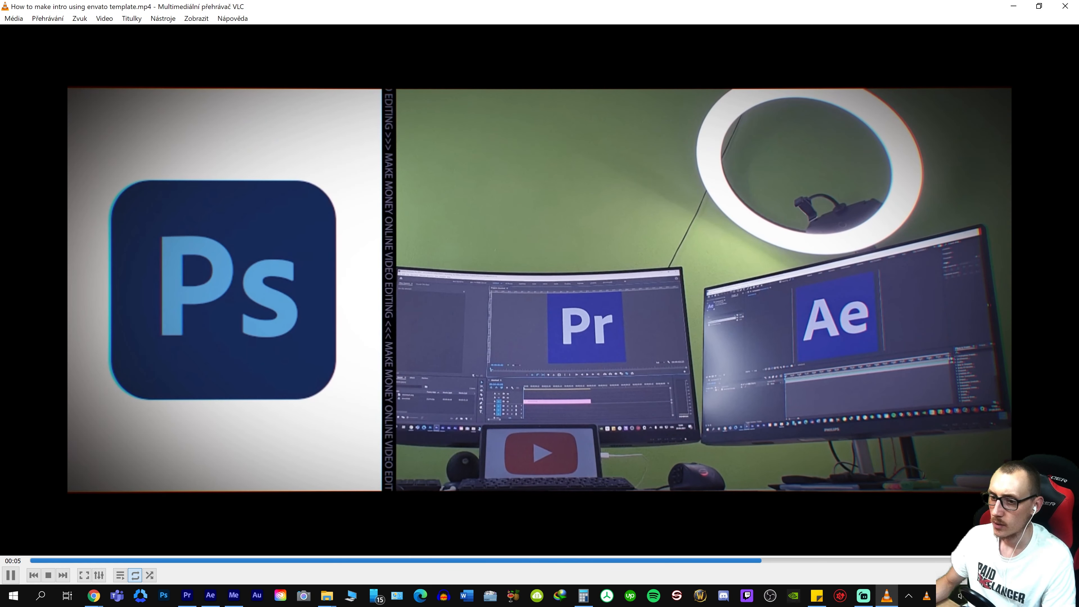
{"action": "key", "text": "space"}
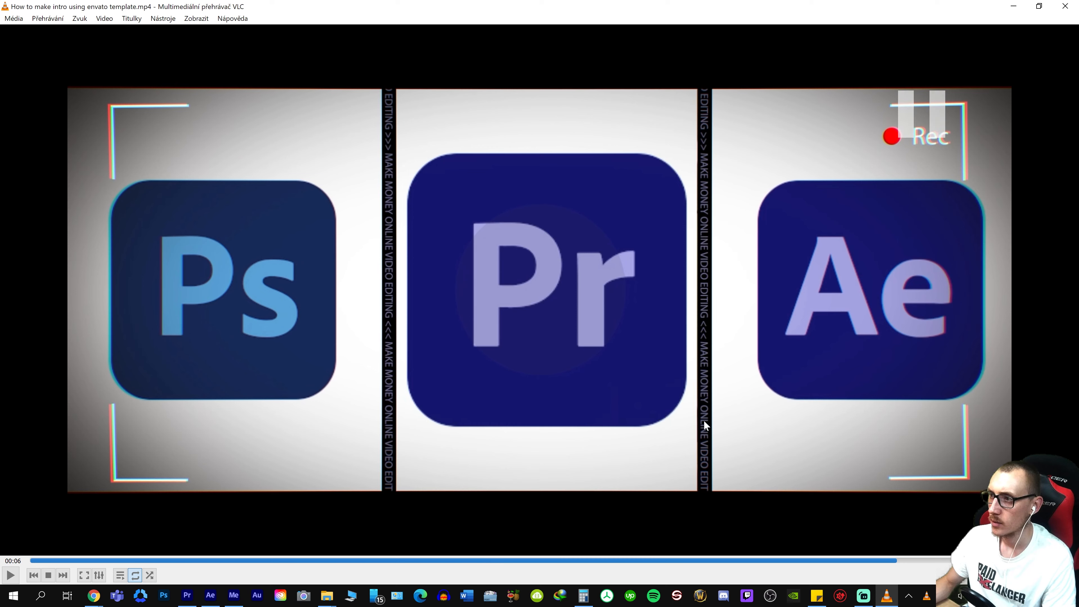
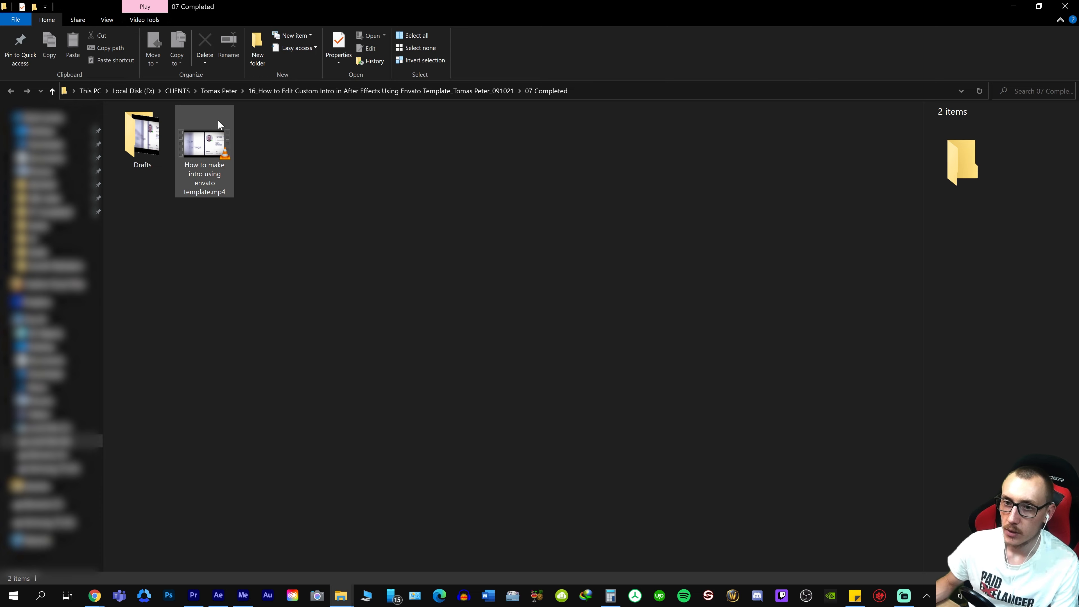
Switch to Premiere Pro and create a new sequence from the How to make intro using envato template.mp4 clip
{"action": "left_click", "coordinate": [204, 158]}
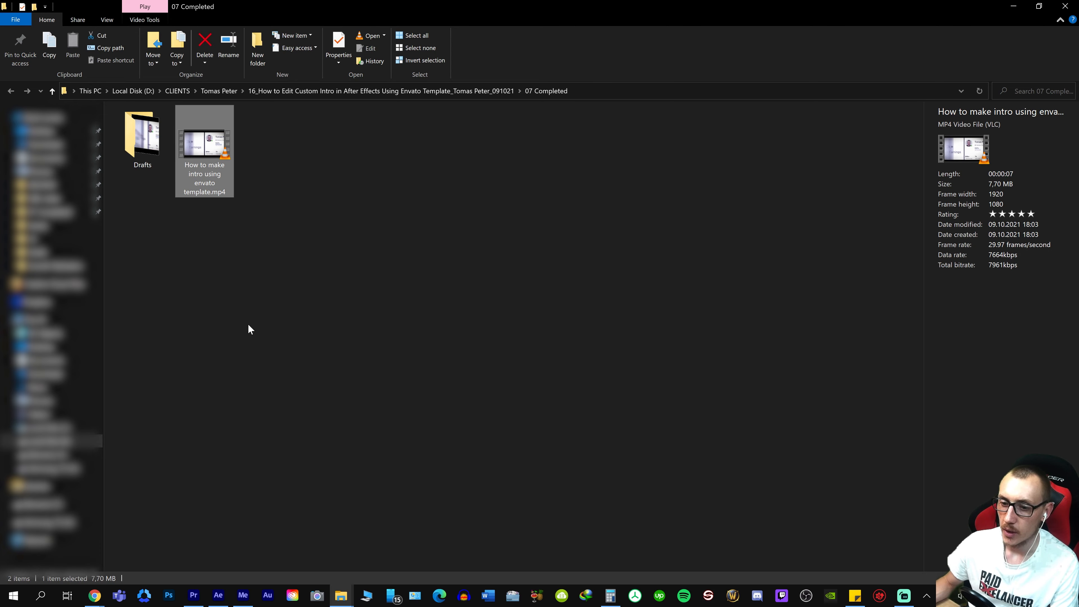
{"action": "left_click", "coordinate": [193, 596]}
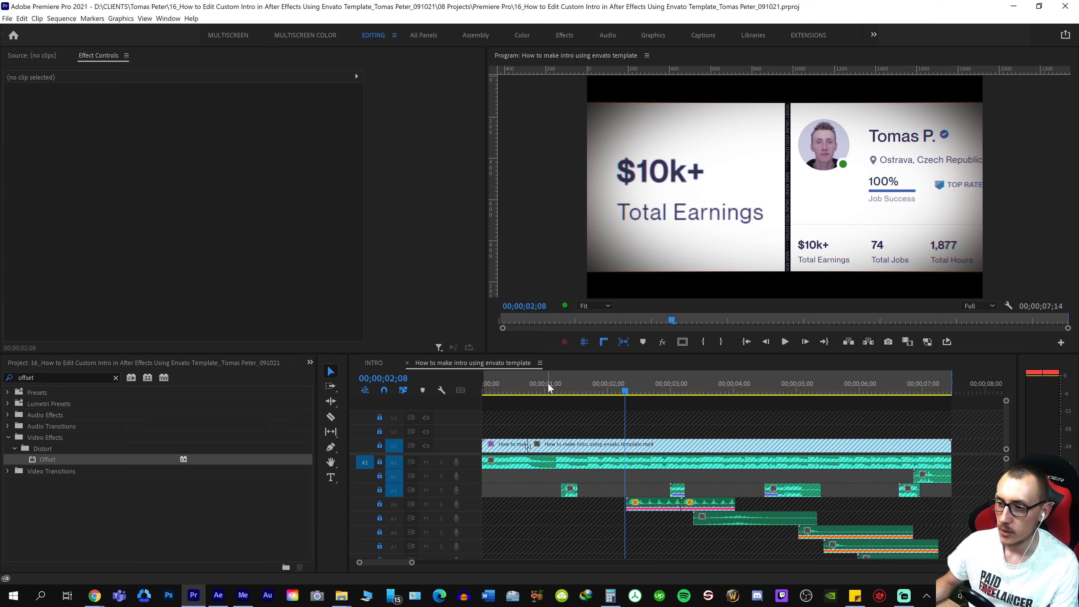
{"action": "left_click", "coordinate": [693, 390]}
{"action": "key", "text": "minus"}
{"action": "key", "text": "minus"}
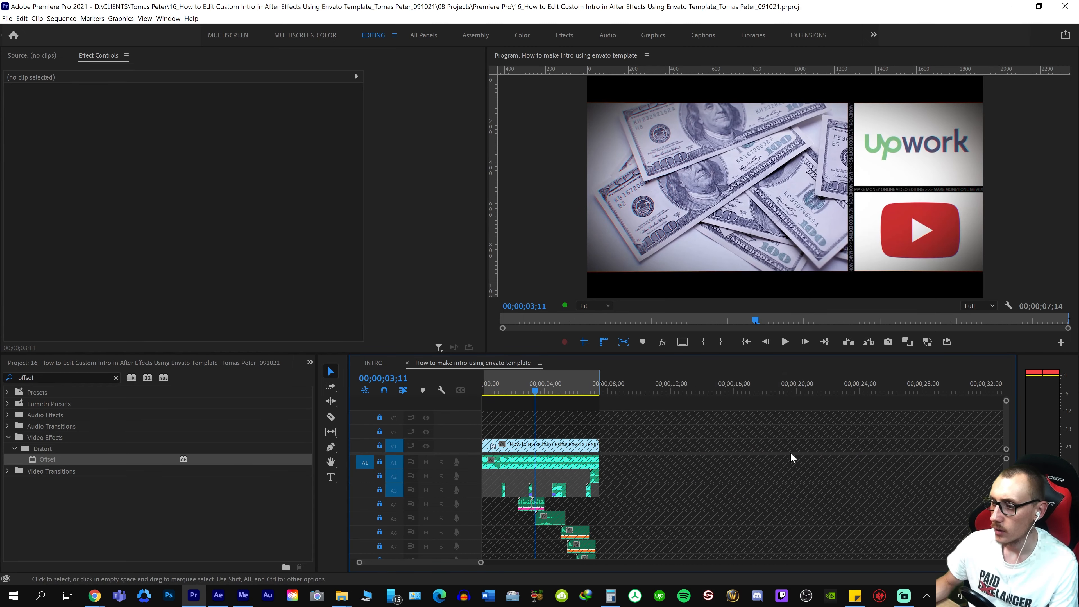
{"action": "left_click", "coordinate": [689, 381]}
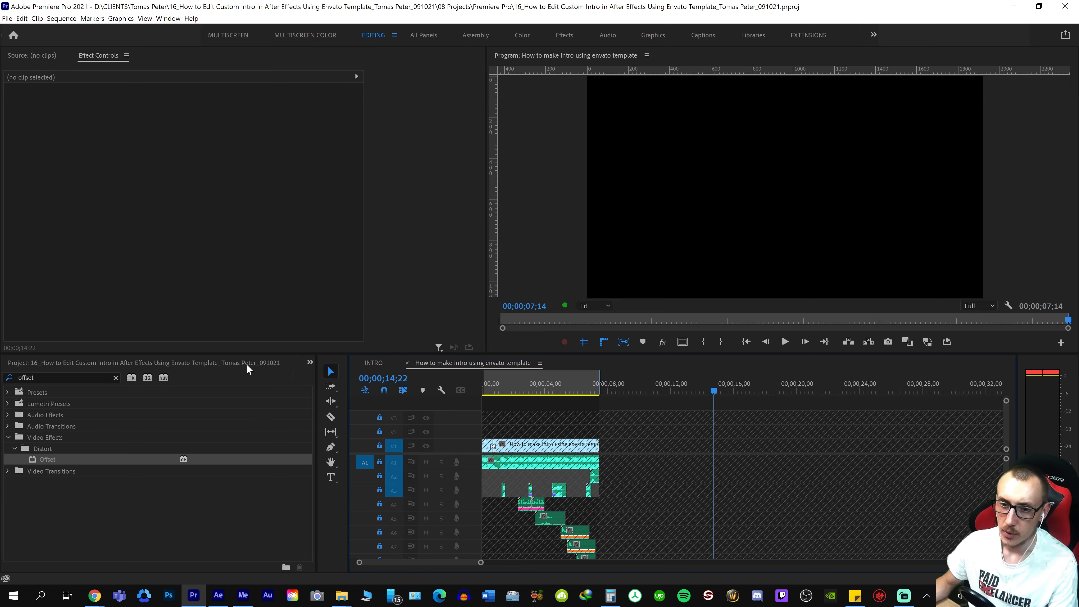
{"action": "left_click", "coordinate": [311, 362]}
{"action": "left_click", "coordinate": [336, 388]}
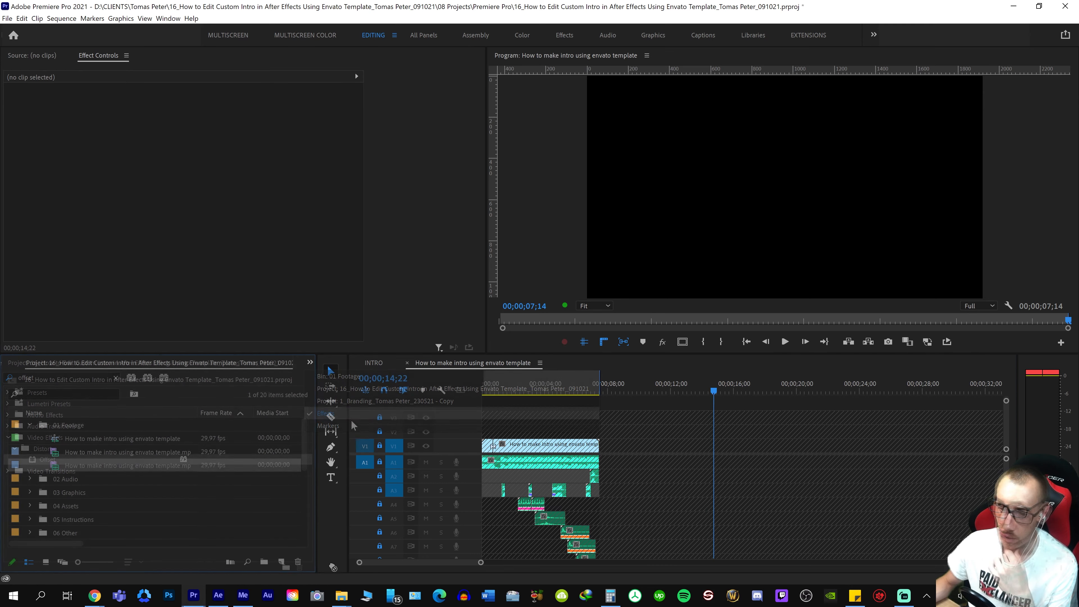
{"action": "left_click_drag", "start_coordinate": [281, 563], "coordinate": [282, 564]}
Play the exported intro in the newly created sequence to review it, and save the project
{"action": "left_click", "coordinate": [546, 367]}
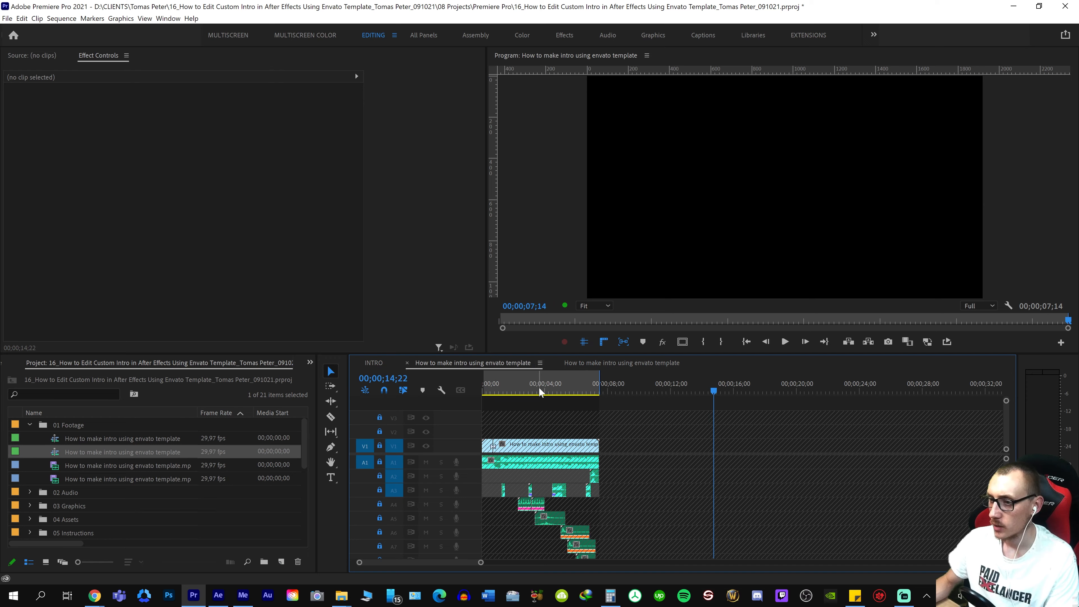
{"action": "left_click", "coordinate": [590, 365]}
{"action": "left_click", "coordinate": [610, 388]}
{"action": "key", "text": "Home"}
{"action": "key", "text": "space"}
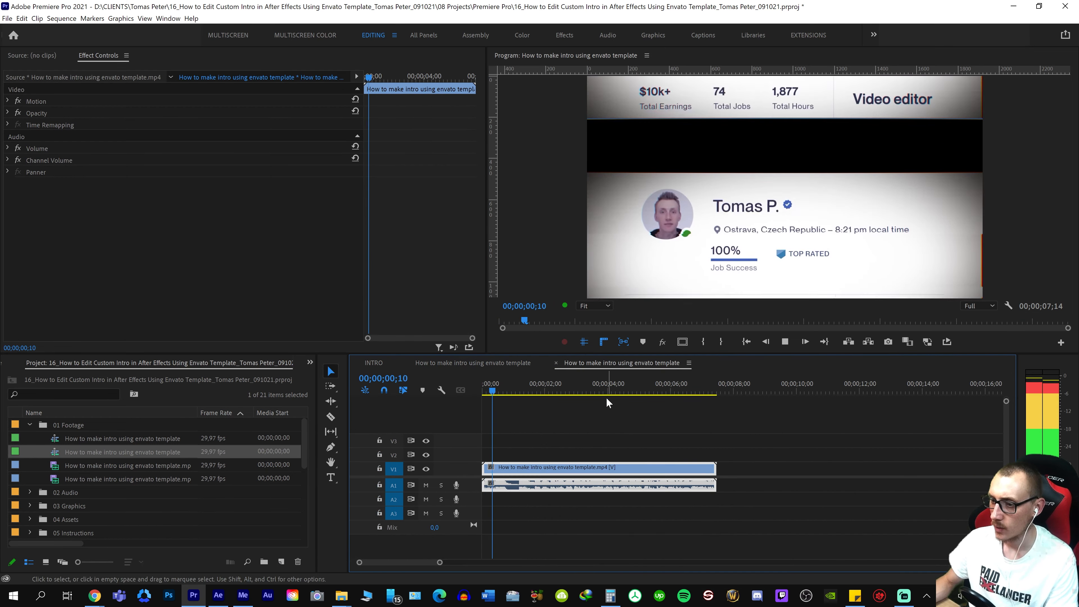
{"action": "scroll", "coordinate": [662, 482], "scroll_direction": "down", "scroll_amount": 3}
{"action": "scroll", "coordinate": [650, 482], "scroll_direction": "down", "scroll_amount": 2}
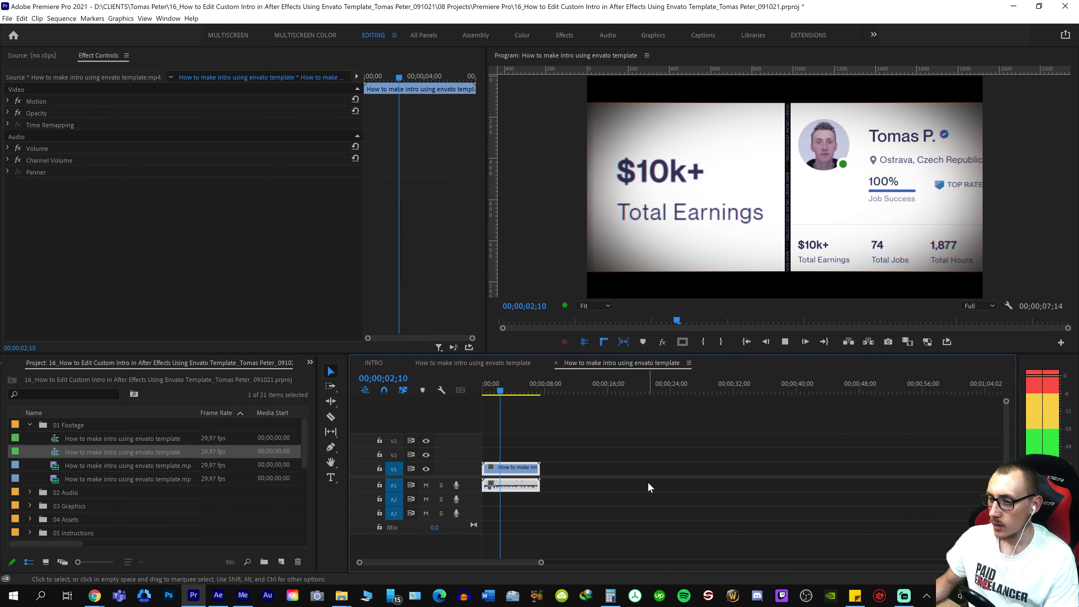
{"action": "scroll", "coordinate": [648, 482], "scroll_direction": "up", "scroll_amount": 4}
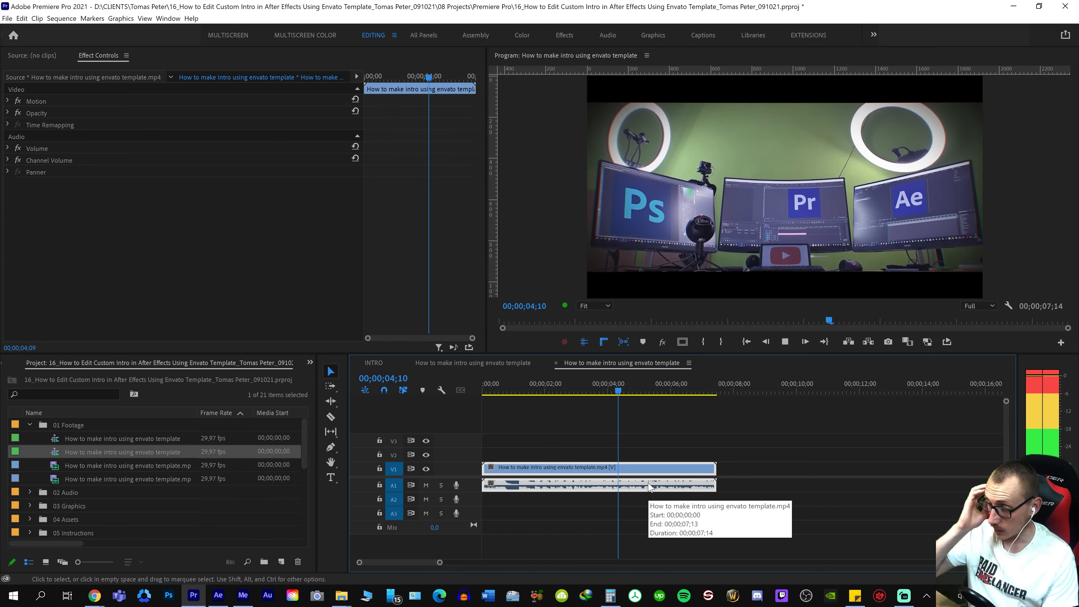
{"action": "key", "text": "space"}
{"action": "key", "text": "space"}
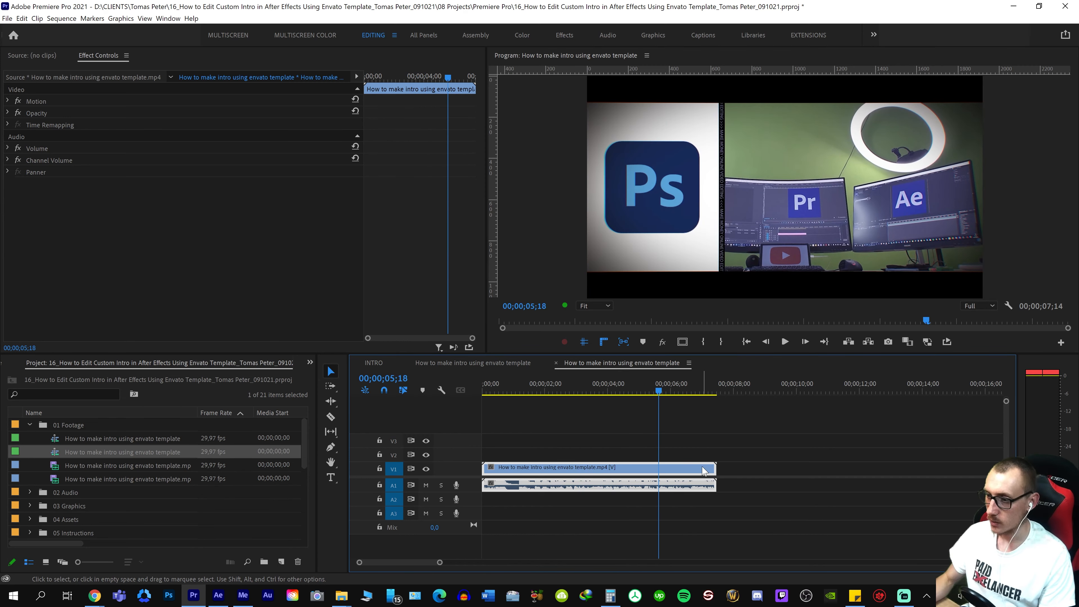
{"action": "scroll", "coordinate": [655, 487], "scroll_direction": "down", "scroll_amount": 3}
{"action": "key", "text": "backslash"}
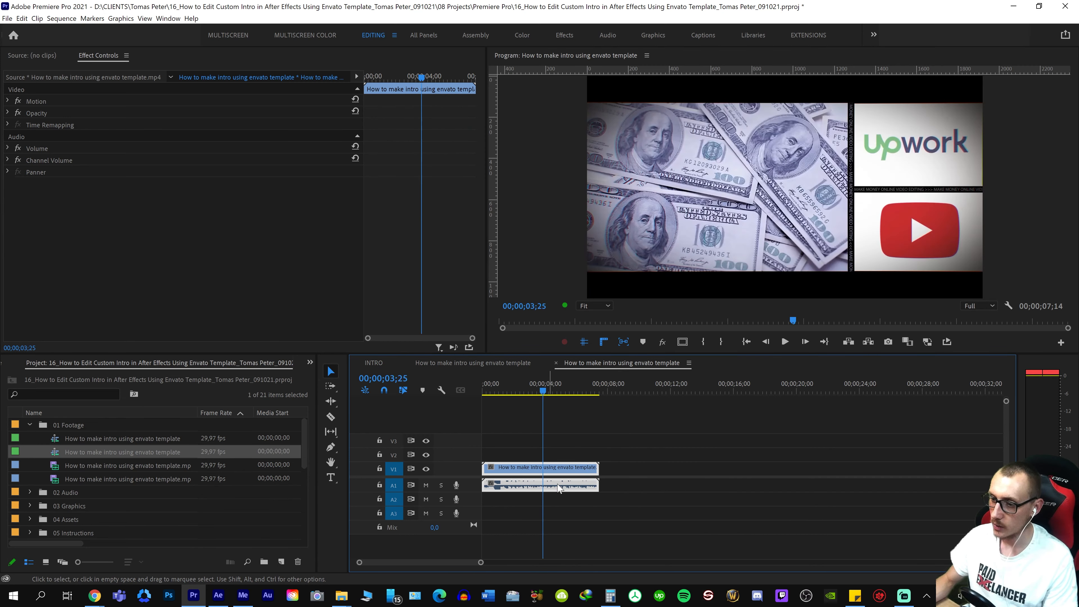
{"action": "key", "text": "ctrl+s"}
Add Chapter Markers.mp4 from the 11_chapter markers project's 01 Footage folder to the sequence, after the intro clip
{"action": "left_click", "coordinate": [341, 595]}
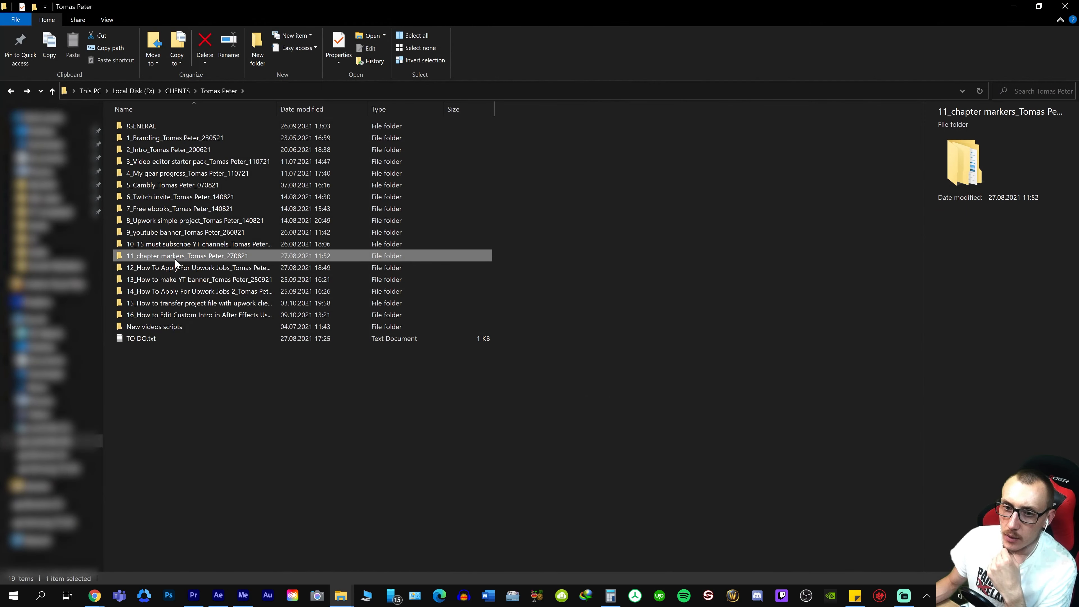
{"action": "double_click", "coordinate": [175, 258]}
{"action": "double_click", "coordinate": [140, 126]}
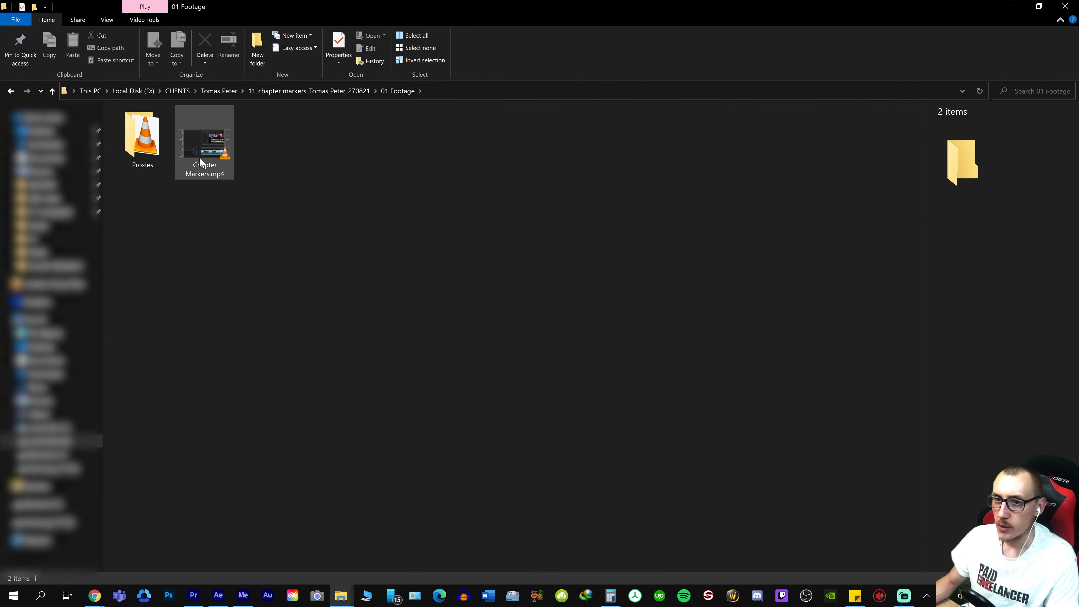
{"action": "left_click", "coordinate": [208, 149]}
{"action": "left_click_drag", "start_coordinate": [221, 147], "coordinate": [701, 482]}
{"action": "left_click_drag", "start_coordinate": [795, 413], "coordinate": [617, 454]}
{"action": "key", "text": "minus"}
{"action": "key", "text": "minus"}
{"action": "key", "text": "minus"}
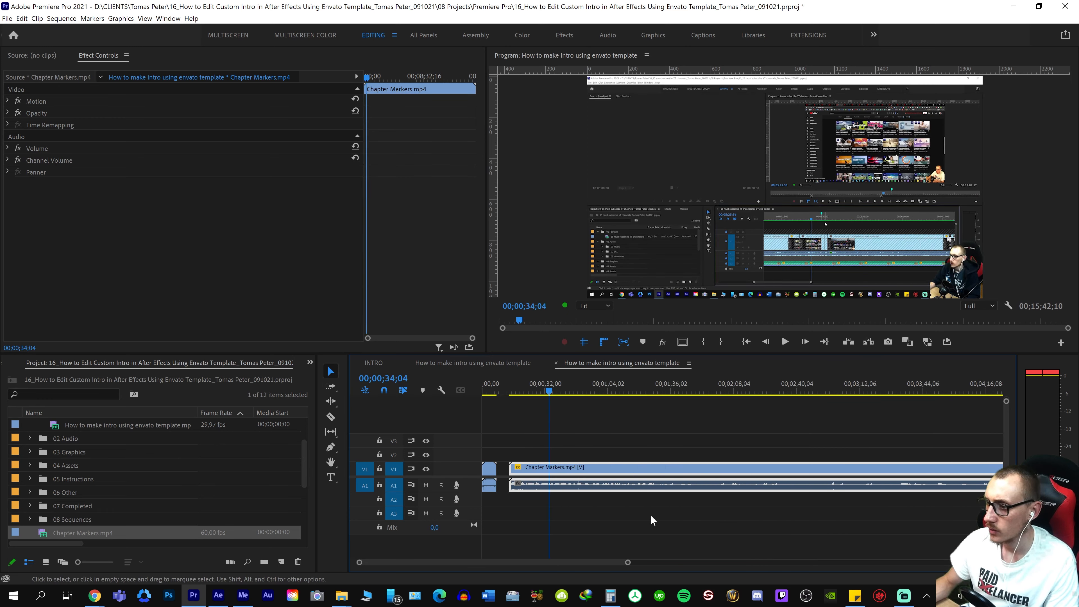
Split Chapter Markers.mp4 twice, the second time at 00;01;59;18, and delete the short section between the cuts
{"action": "double_click", "coordinate": [476, 481]}
{"action": "left_click", "coordinate": [706, 472]}
{"action": "key", "text": "equal"}
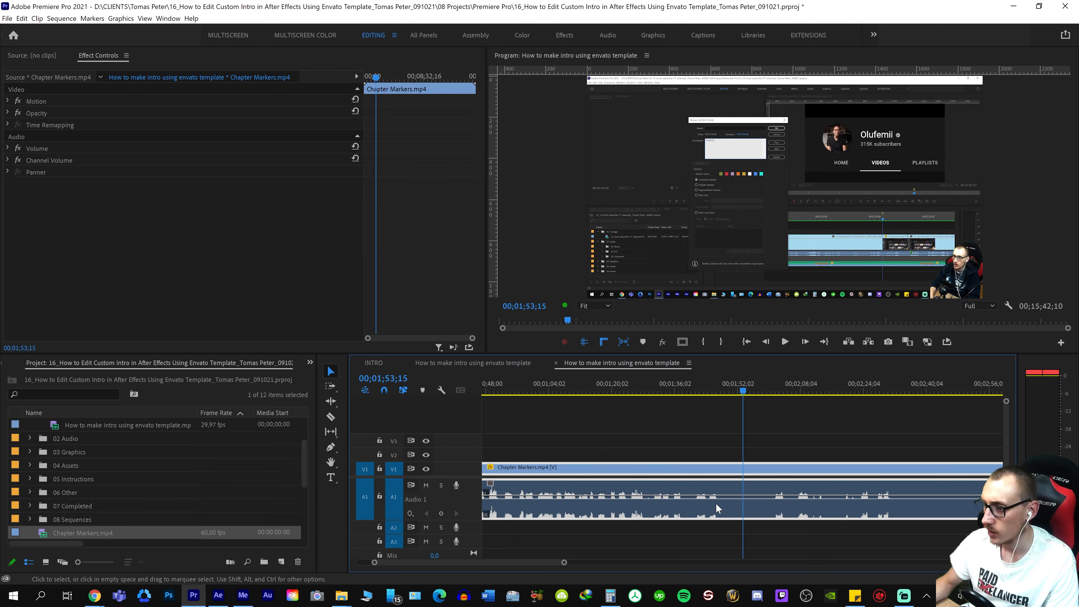
{"action": "left_click", "coordinate": [731, 499]}
{"action": "key", "text": "ctrl+k"}
{"action": "left_click", "coordinate": [768, 473]}
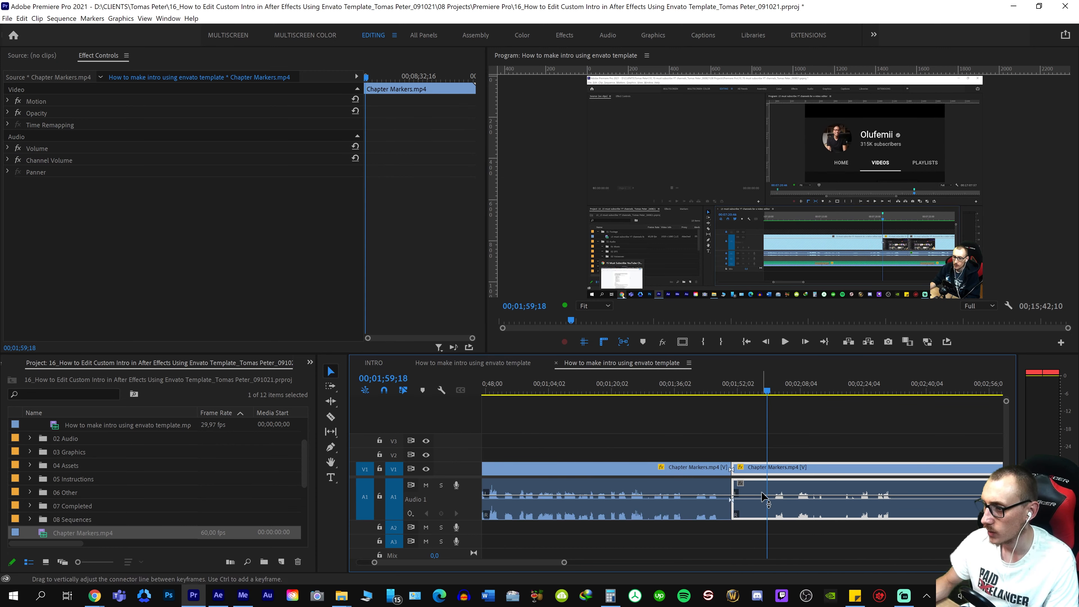
{"action": "key", "text": "ctrl+k"}
{"action": "key", "text": "Delete"}
{"action": "key", "text": "minus"}
{"action": "key", "text": "minus"}
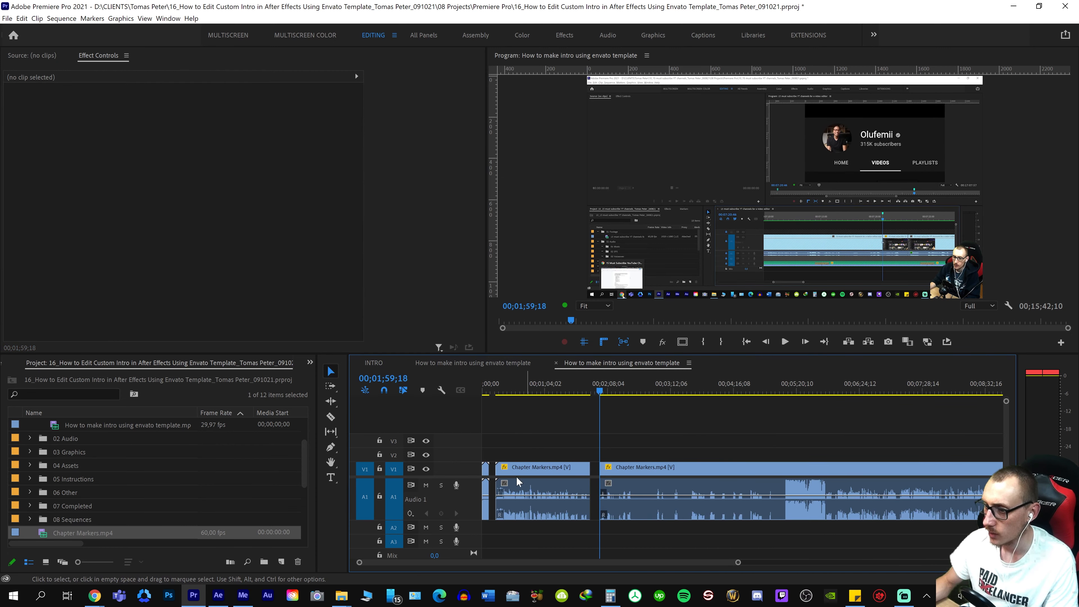
Cut the intro clip from the sequence start and insert it at 00;01;59;18, between the two Chapter Markers.mp4 parts
{"action": "left_click", "coordinate": [487, 470]}
{"action": "key", "text": "Delete"}
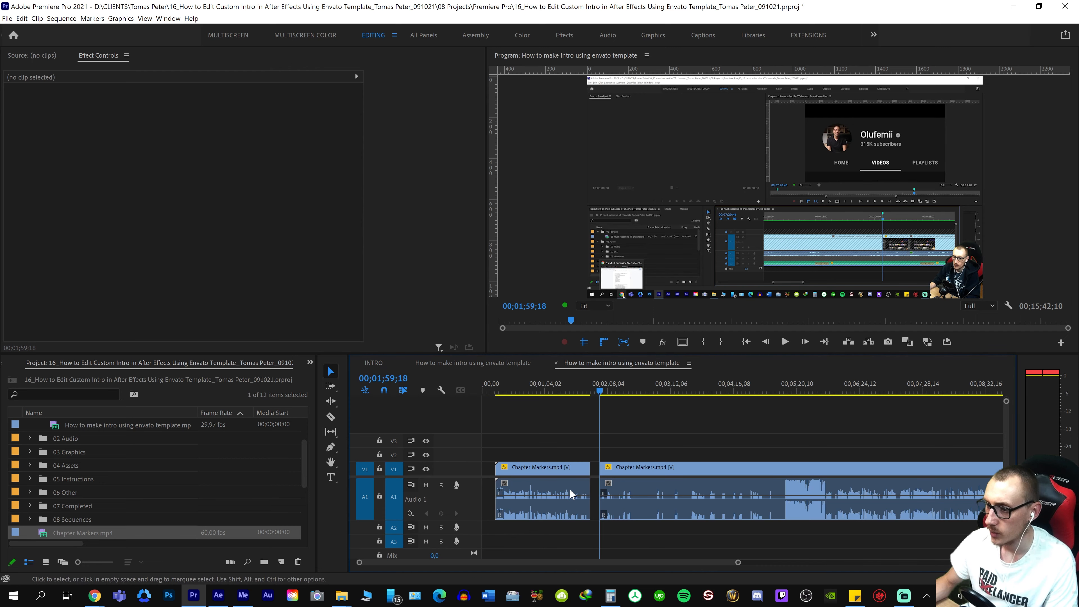
{"action": "key", "text": "equal"}
{"action": "key", "text": "equal"}
{"action": "key", "text": "ctrl+z"}
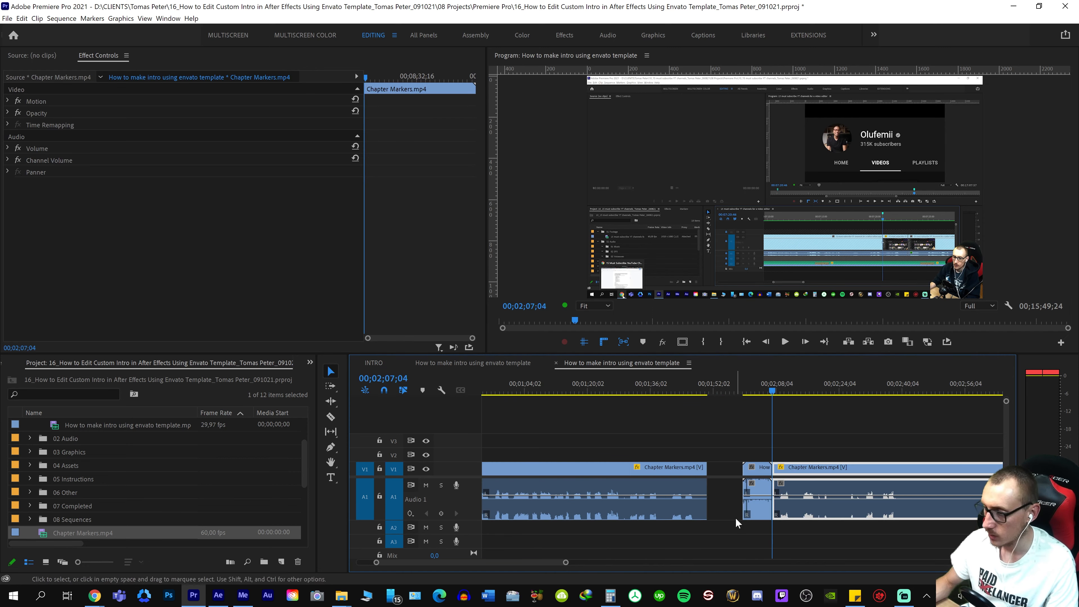
Close the gaps before the intro clip and at the start of the sequence
{"action": "left_click", "coordinate": [730, 475]}
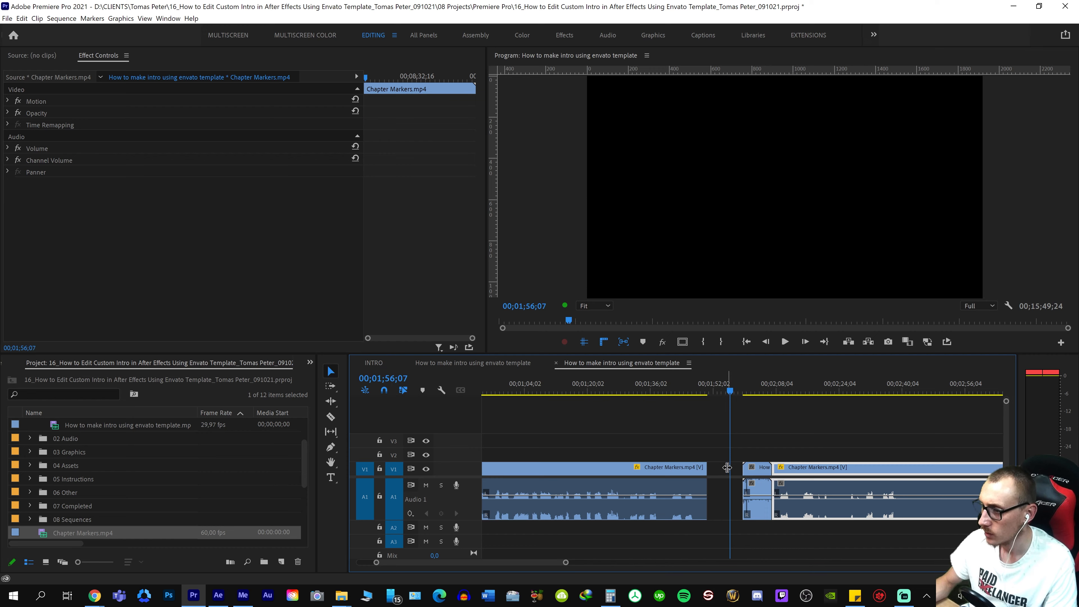
{"action": "left_click", "coordinate": [727, 468]}
{"action": "key", "text": "Delete"}
{"action": "key", "text": "backslash"}
{"action": "left_click", "coordinate": [489, 485]}
{"action": "key", "text": "equal"}
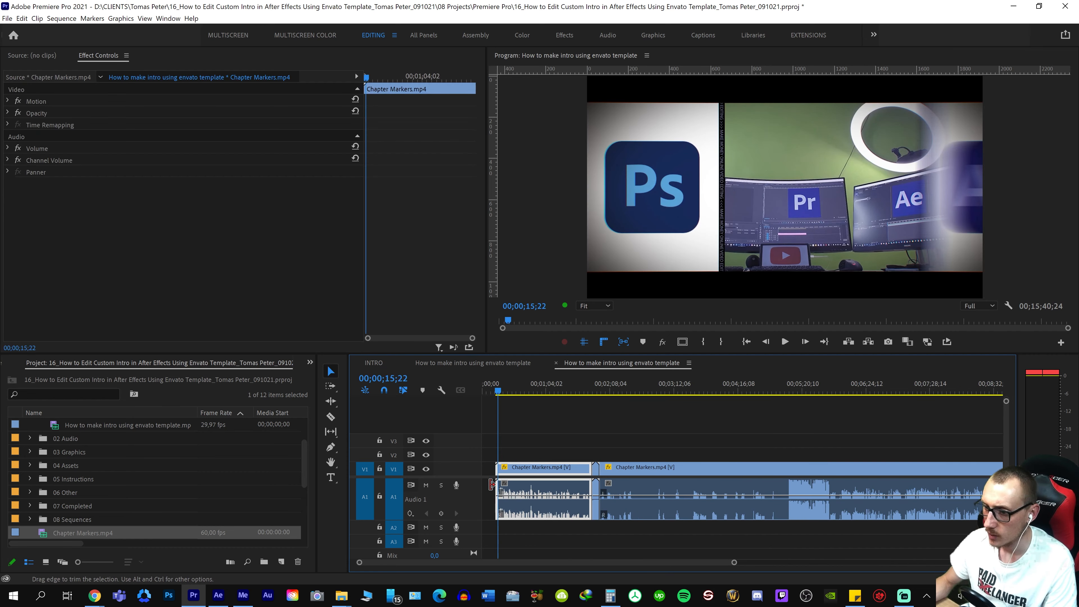
Ripple trim the end of the first Chapter Markers.mp4 part to 00;01;33;15 so it meets the intro clip
{"action": "key", "text": "Down"}
{"action": "key", "text": "equal"}
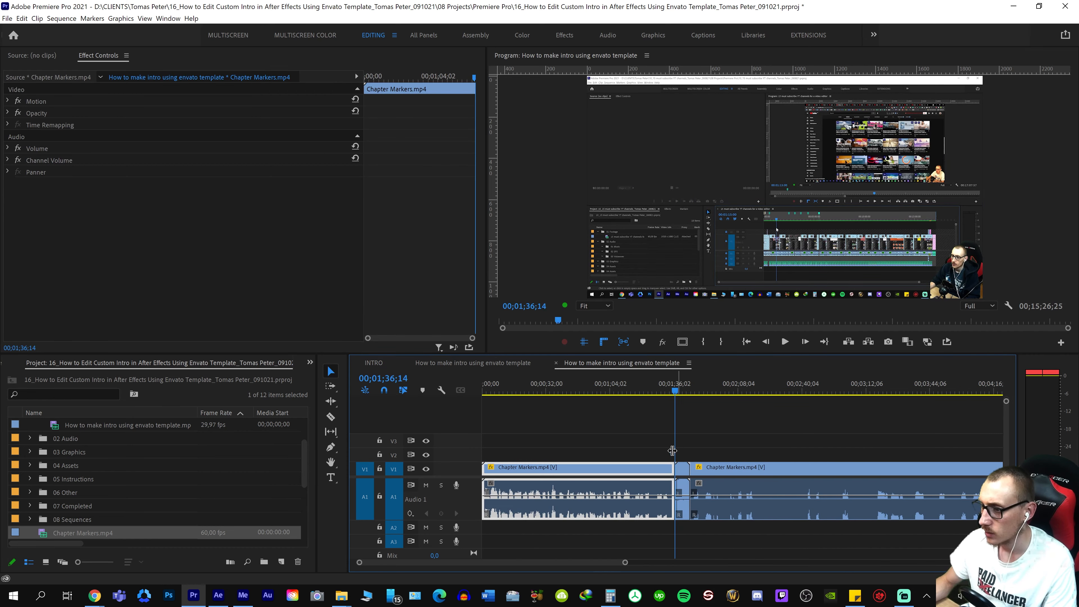
{"action": "left_click", "coordinate": [660, 467]}
{"action": "key", "text": "equal"}
{"action": "key", "text": "equal"}
{"action": "key", "text": "equal"}
{"action": "left_click", "coordinate": [853, 462]}
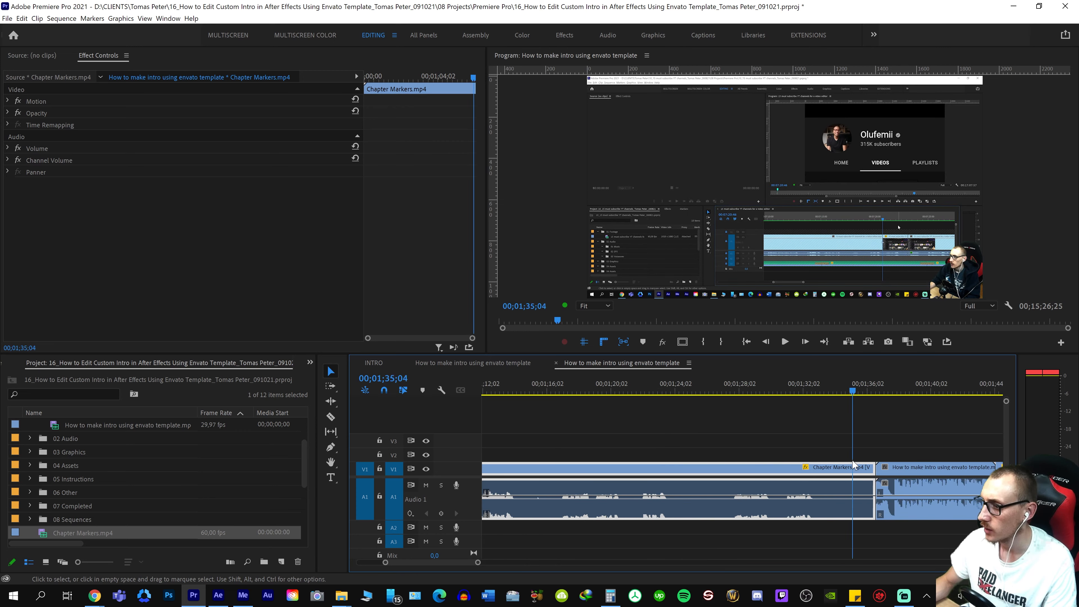
{"action": "left_click", "coordinate": [842, 468]}
{"action": "key", "text": "w"}
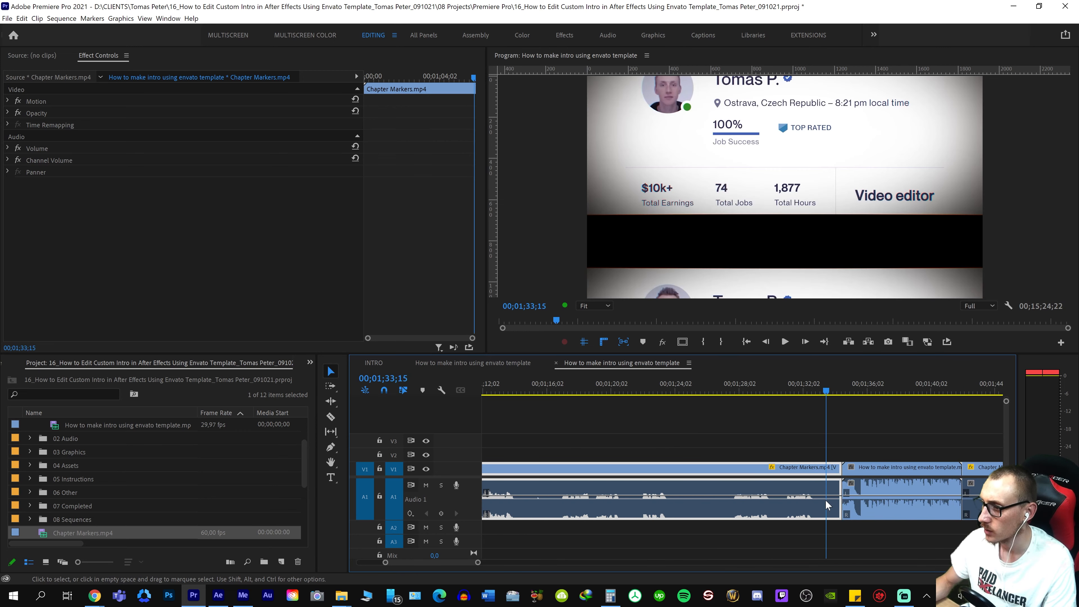
Play the sequence from the end of the first Chapter Markers.mp4 part through the intro into the second part
{"action": "left_click", "coordinate": [719, 486]}
{"action": "key", "text": "space"}
{"action": "key", "text": "equal"}
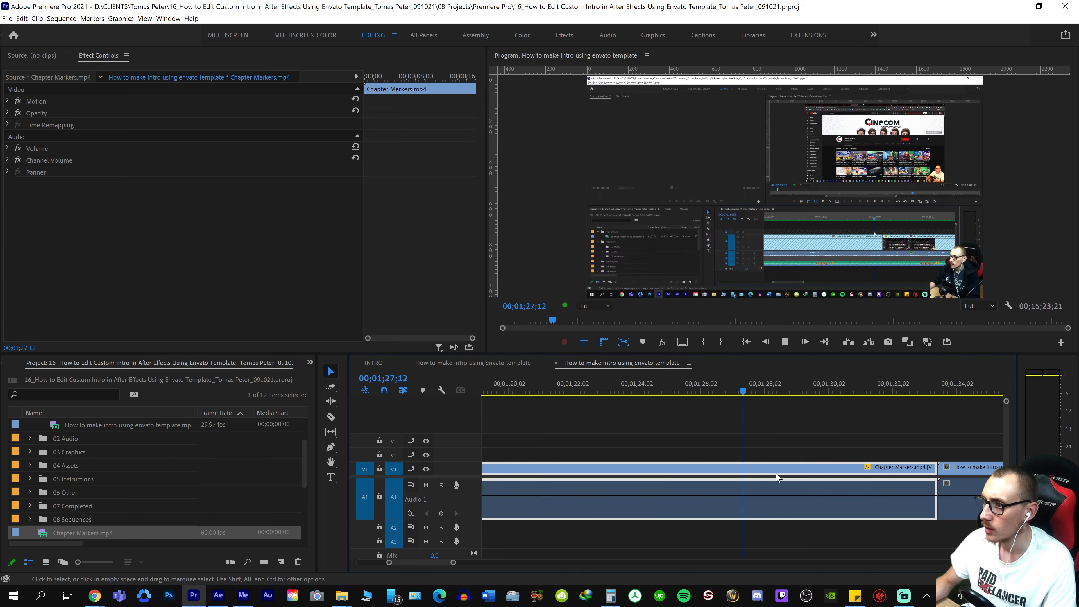
{"action": "key", "text": "minus"}
{"action": "key", "text": "equal"}
{"action": "left_click_drag", "start_coordinate": [796, 476], "coordinate": [897, 416]}
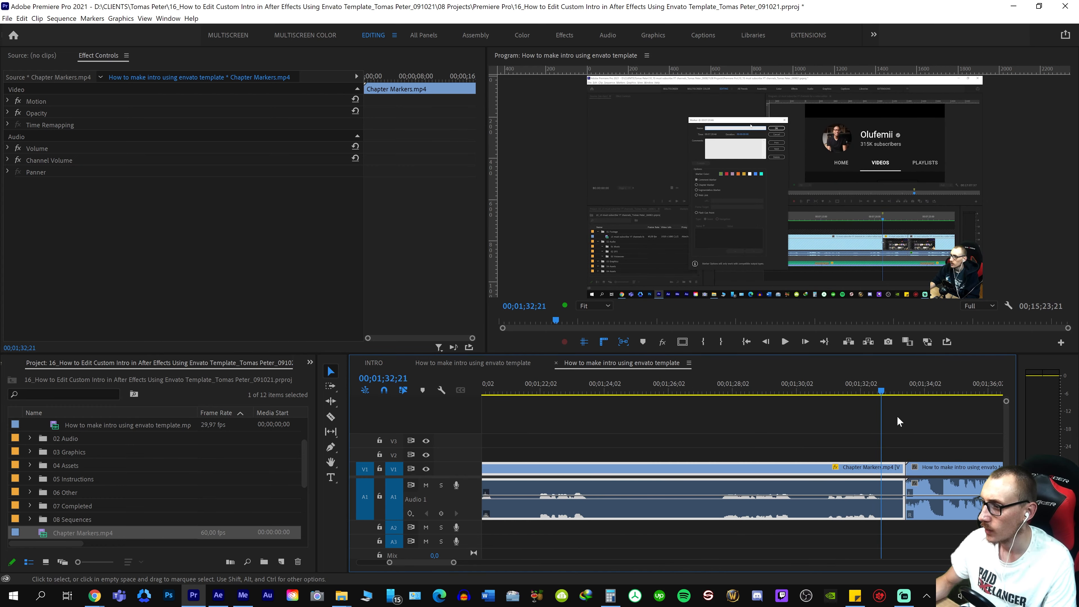
{"action": "key", "text": "space"}
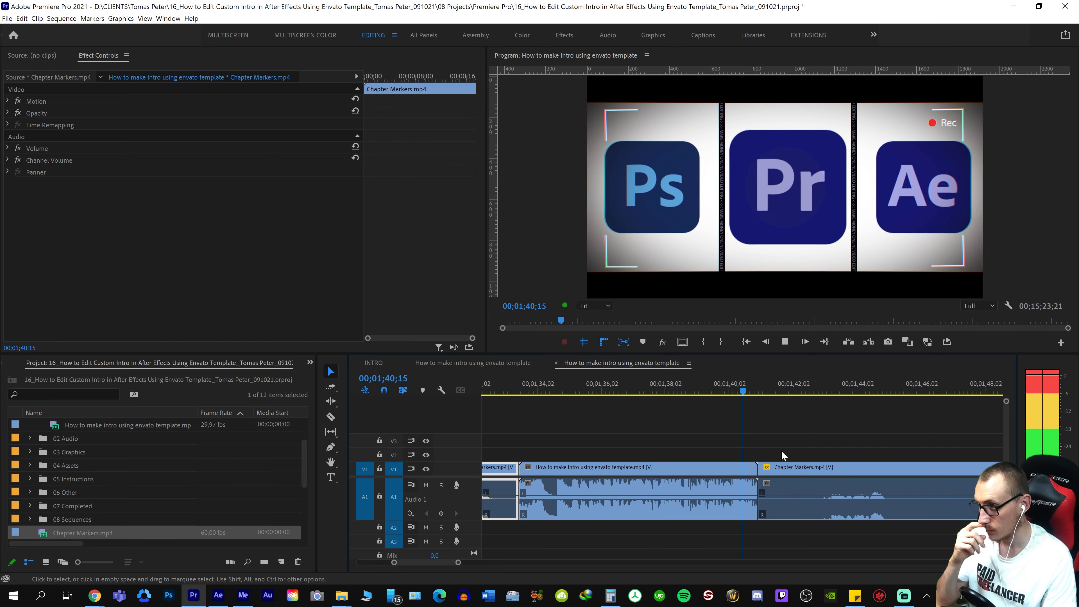
{"action": "key", "text": "space"}
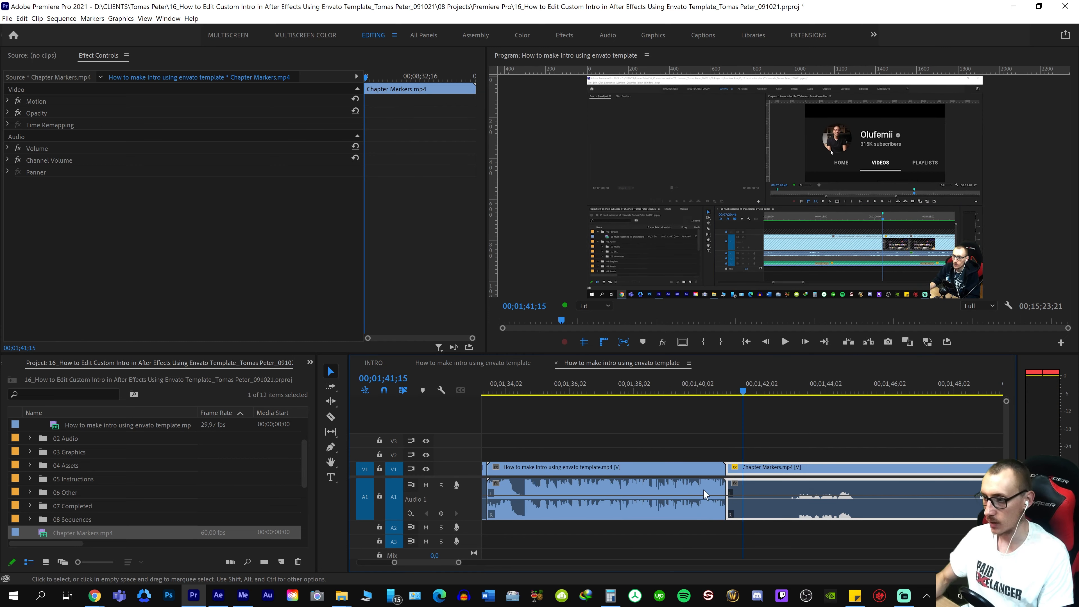
Select the intro clip, place the playhead near its end at 00;01;40;27, and save the project
{"action": "left_click", "coordinate": [720, 480]}
{"action": "key", "text": "equal"}
{"action": "key", "text": "equal"}
{"action": "key", "text": "equal"}
{"action": "left_click_drag", "start_coordinate": [812, 466], "coordinate": [777, 472]}
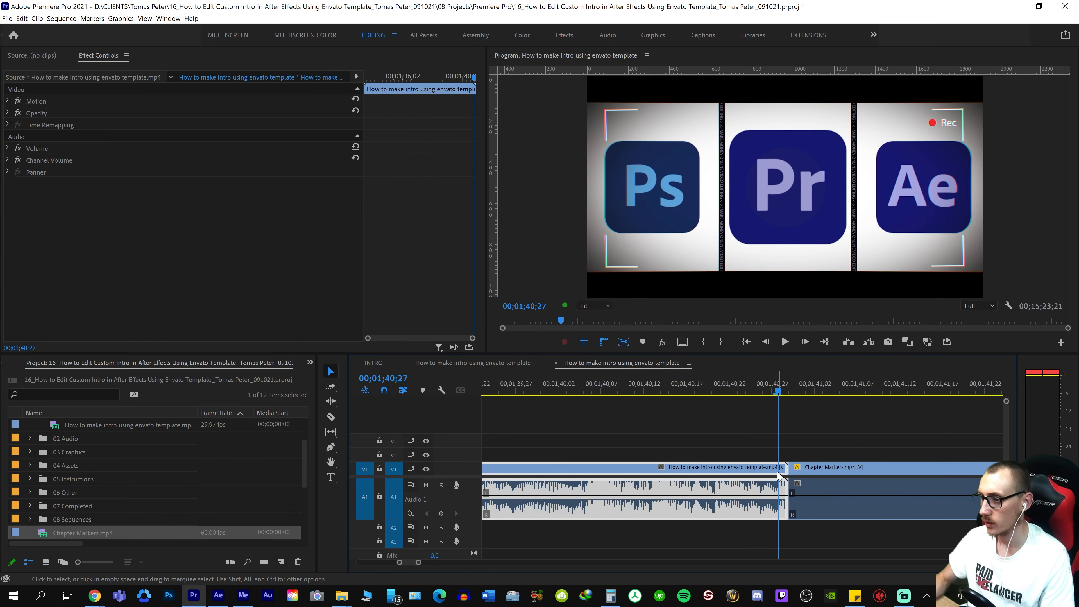
{"action": "key", "text": "ctrl+s"}
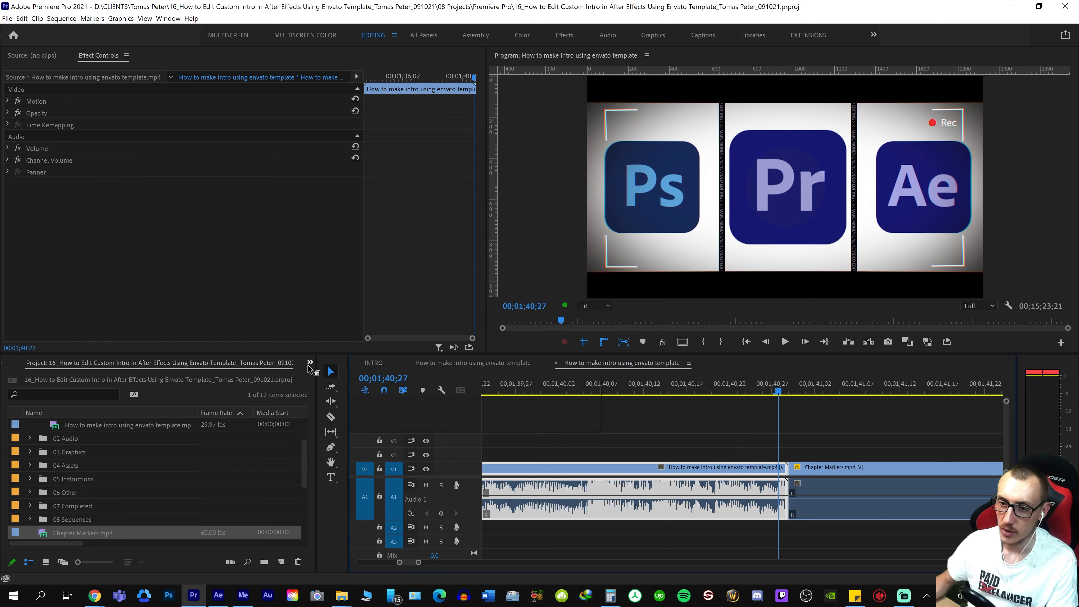
Find the Dip to White transition among the effects and apply it to the end of the intro clip
{"action": "left_click", "coordinate": [310, 363]}
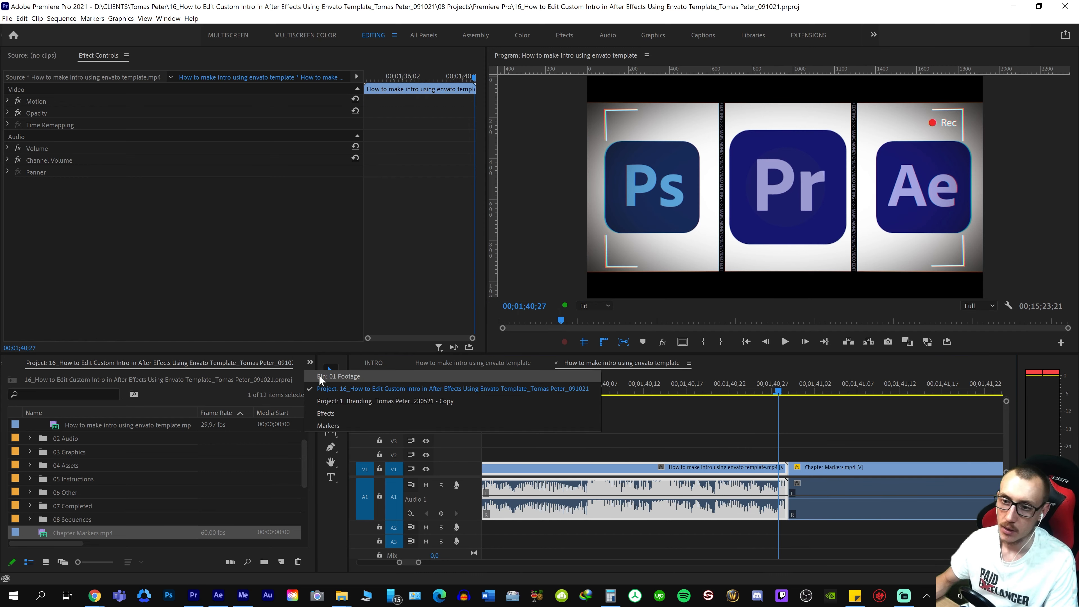
{"action": "left_click", "coordinate": [325, 413]}
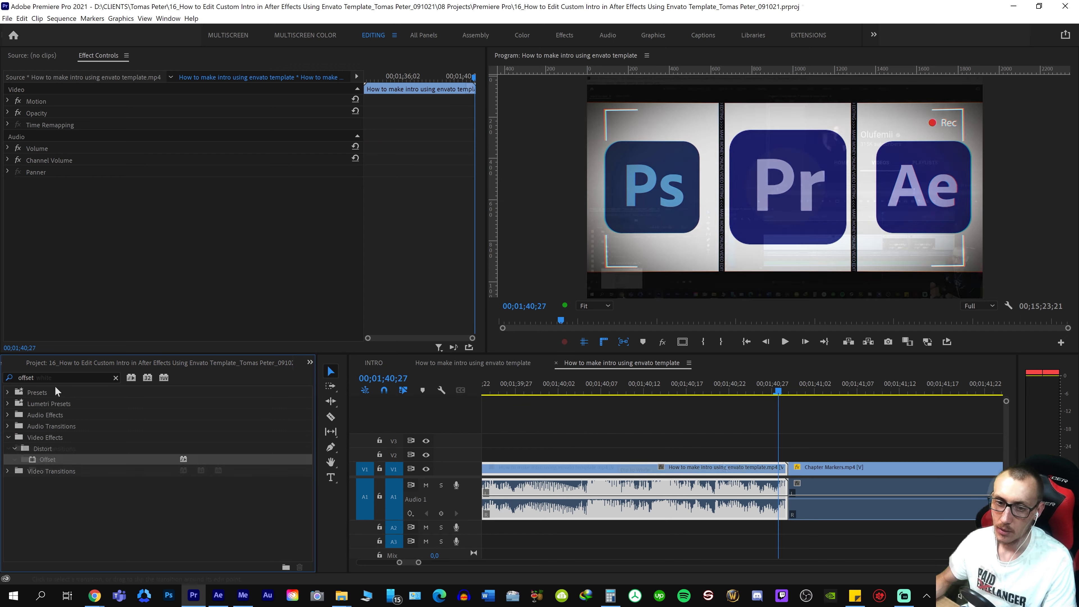
{"action": "left_click_drag", "start_coordinate": [57, 471], "coordinate": [718, 476]}
Set the Dip to White transition's duration to 5 frames and preview the cut to Chapter Markers.mp4
{"action": "double_click", "coordinate": [713, 471]}
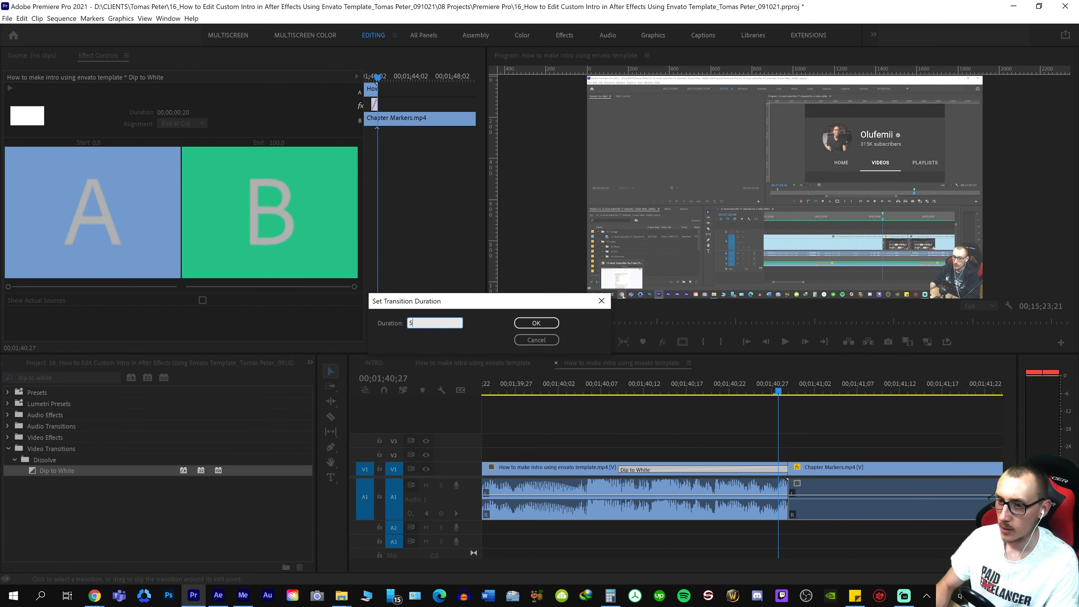
{"action": "type", "text": "5"}
{"action": "key", "text": "Return"}
{"action": "key", "text": "shift+Left"}
{"action": "key", "text": "space"}
{"action": "key", "text": "space"}
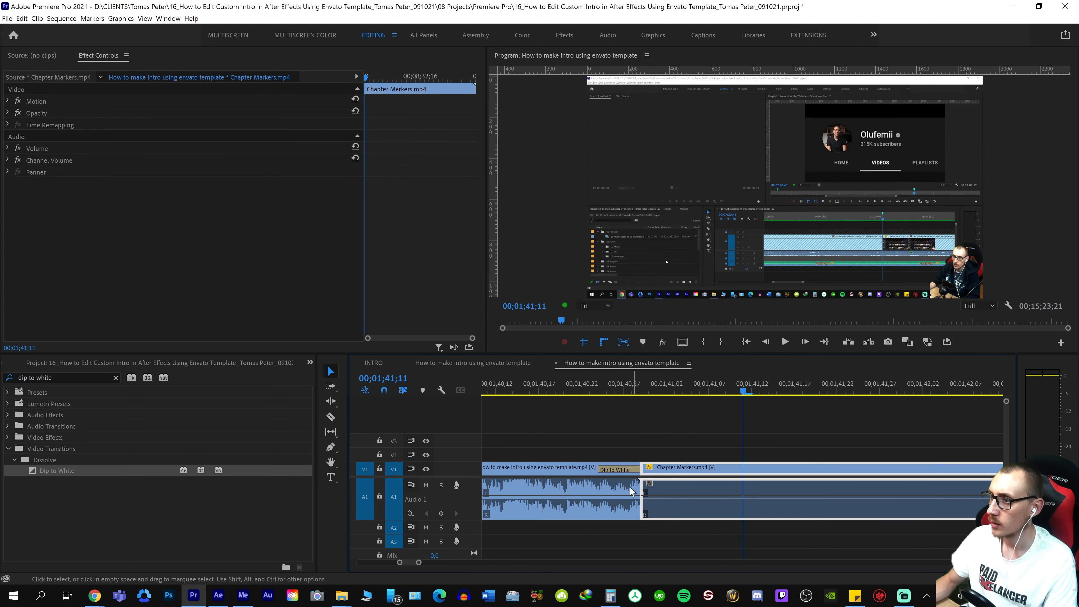
Set the Dip to White transition's duration to 10 frames
{"action": "double_click", "coordinate": [606, 470]}
{"action": "type", "text": "10"}
{"action": "key", "text": "Return"}
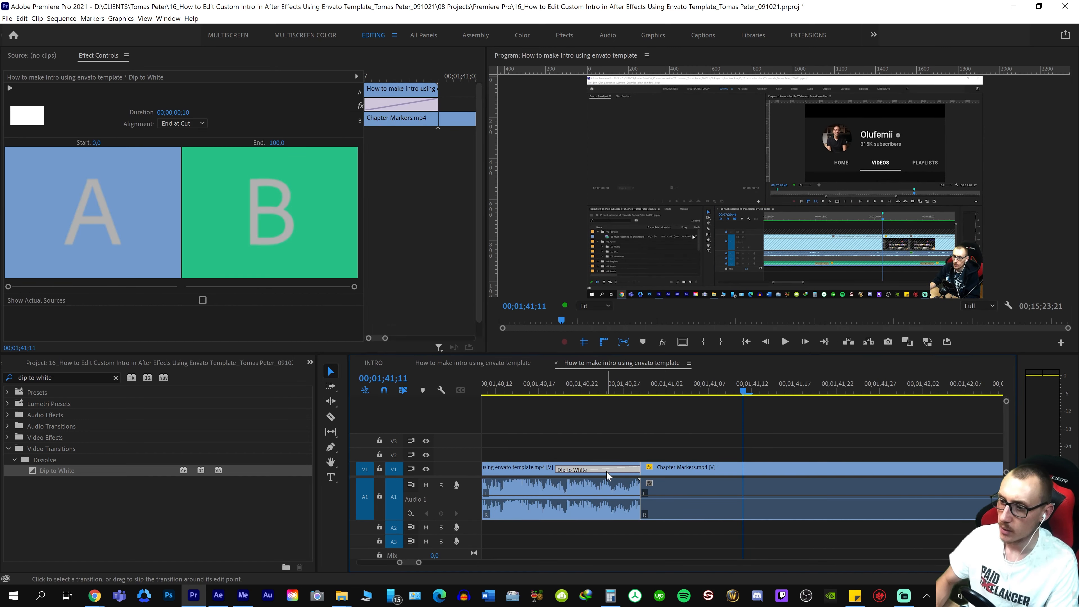
Play the end of the intro through the Dip to White transition into Chapter Markers.mp4
{"action": "key", "text": "minus"}
{"action": "right_click", "coordinate": [550, 477]}
{"action": "key", "text": "space"}
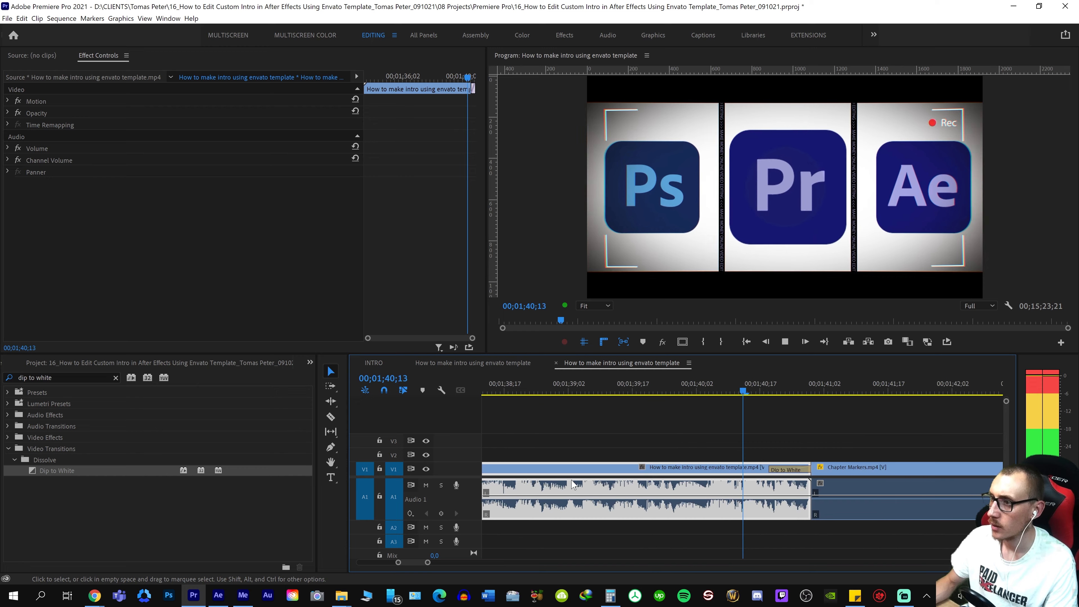
{"action": "key", "text": "space"}
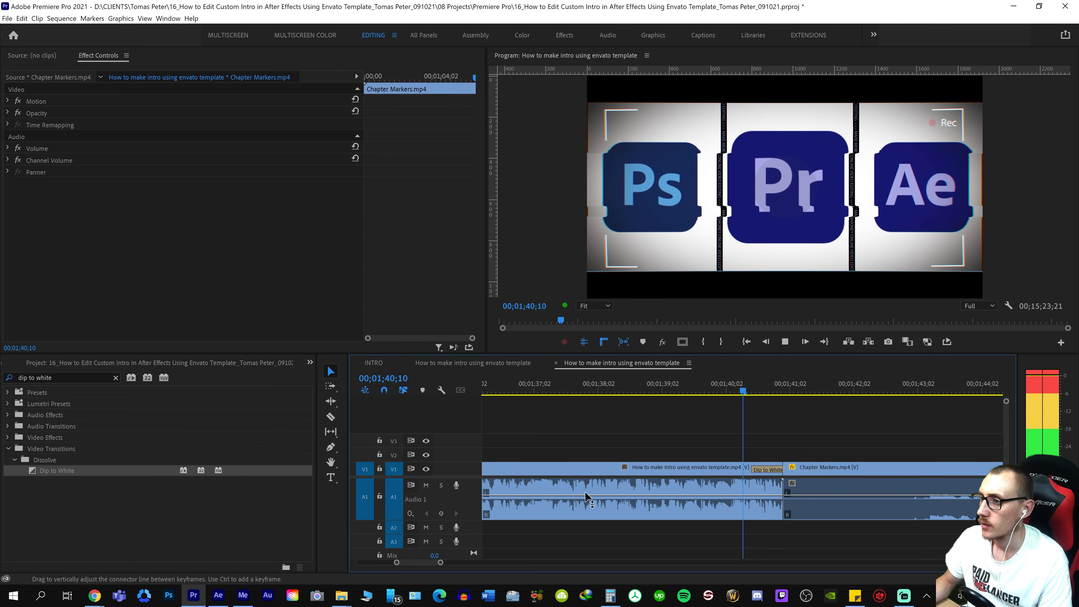
Place the playhead at 00;01;30;10, ahead of the intro clip, and play the lead-in from Chapter Markers.mp4
{"action": "key", "text": "minus"}
{"action": "key", "text": "minus"}
{"action": "left_click_drag", "start_coordinate": [718, 386], "coordinate": [741, 462]}
{"action": "right_click", "coordinate": [581, 475]}
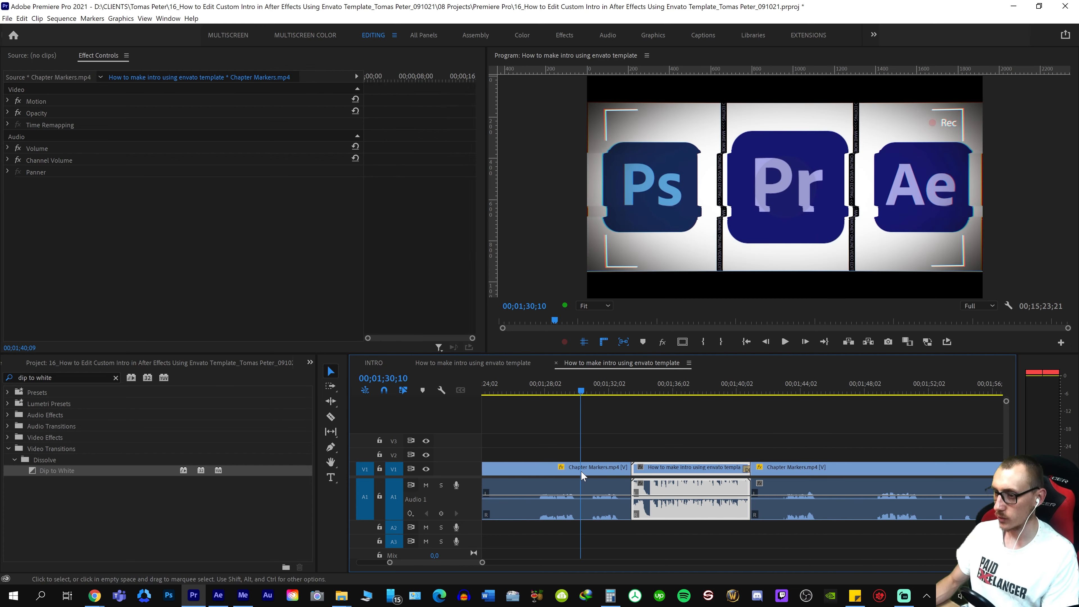
{"action": "key", "text": "space"}
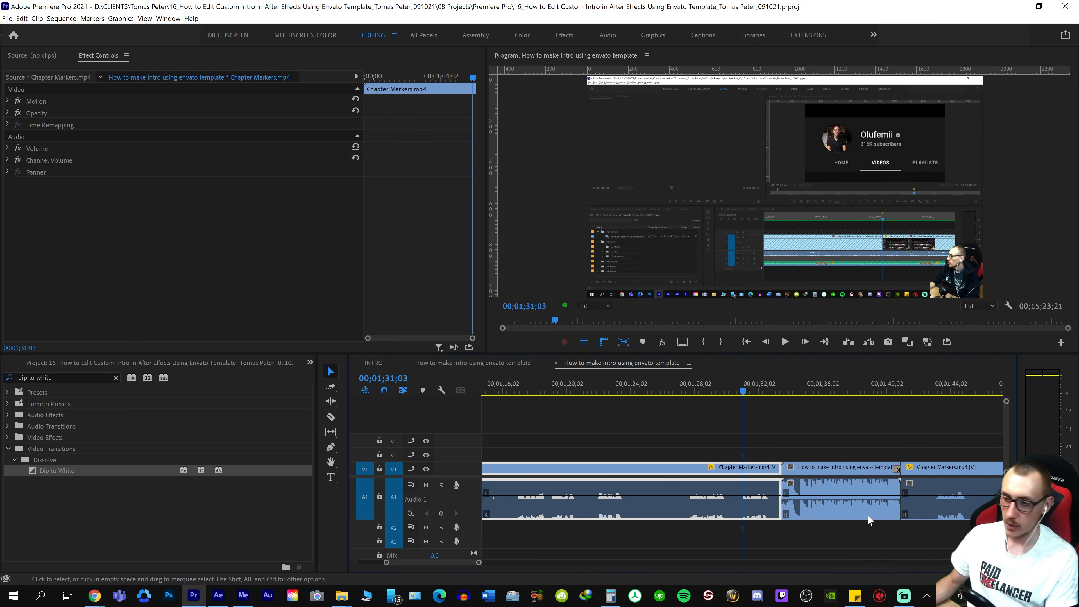
Scrub around the cut from Chapter Markers.mp4 into the intro to examine where the intro sits in the sequence
{"action": "right_click", "coordinate": [789, 433]}
{"action": "right_click", "coordinate": [836, 434]}
{"action": "key", "text": "minus"}
{"action": "right_click", "coordinate": [718, 458]}
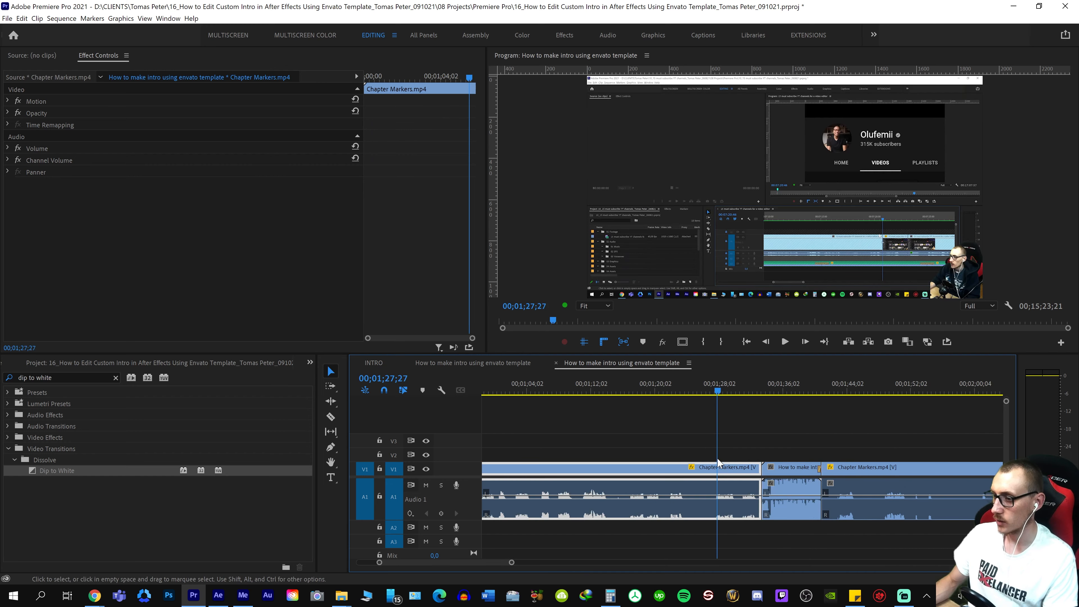
{"action": "key", "text": "minus"}
{"action": "key", "text": "minus"}
{"action": "right_click", "coordinate": [682, 449]}
{"action": "right_click", "coordinate": [674, 467]}
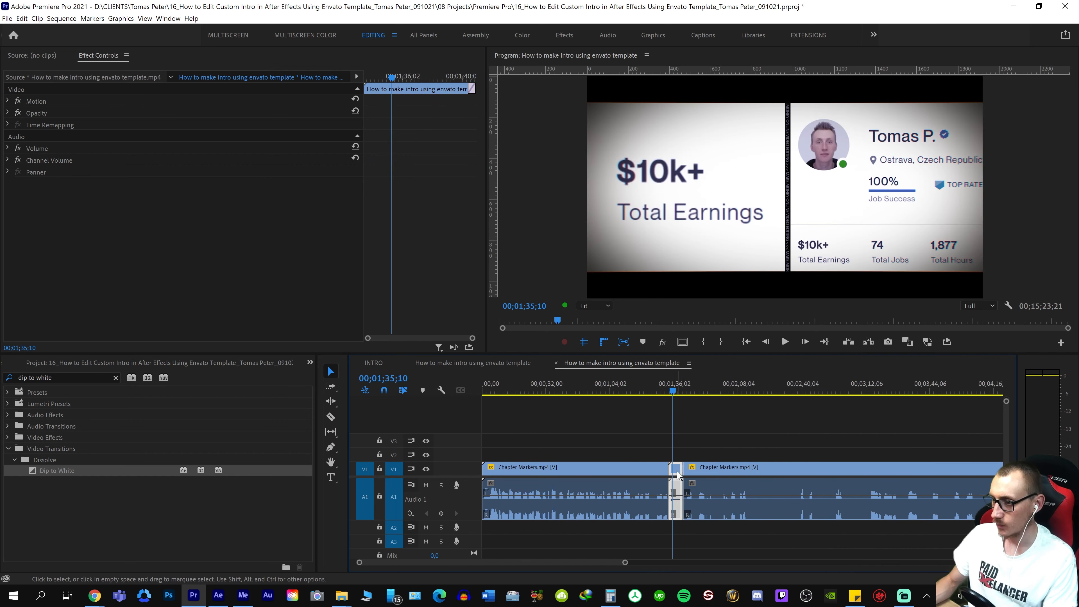
{"action": "right_click", "coordinate": [653, 474]}
{"action": "right_click", "coordinate": [664, 478]}
{"action": "right_click", "coordinate": [667, 464]}
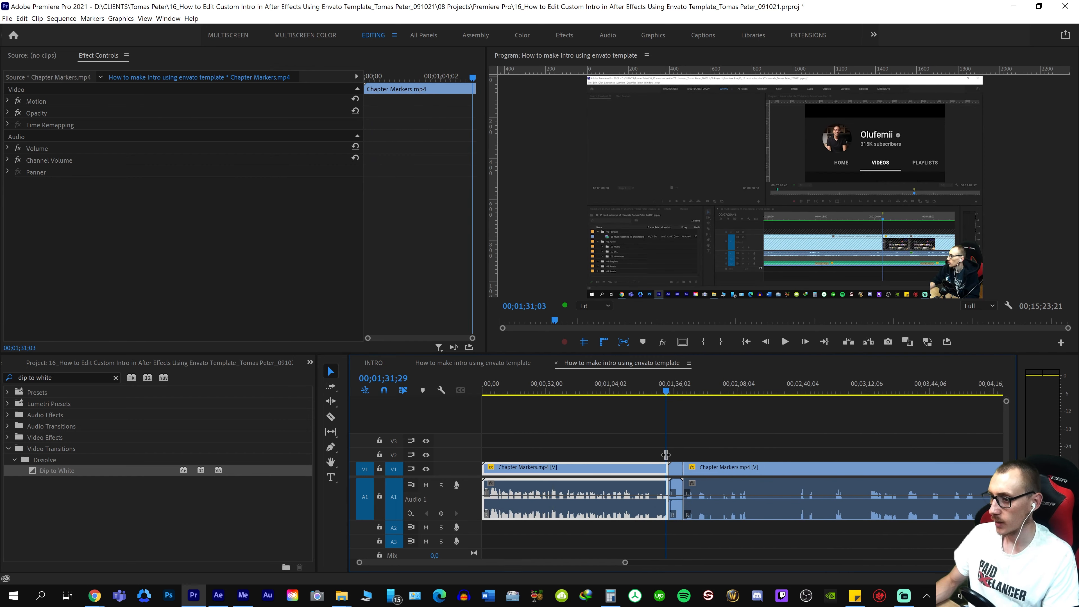
Examine the whole sequence around the intro, scrubbing from the intro's end back through the opening Chapter Markers.mp4 section
{"action": "right_click", "coordinate": [676, 447]}
{"action": "key", "text": "equal"}
{"action": "key", "text": "equal"}
{"action": "right_click", "coordinate": [779, 463]}
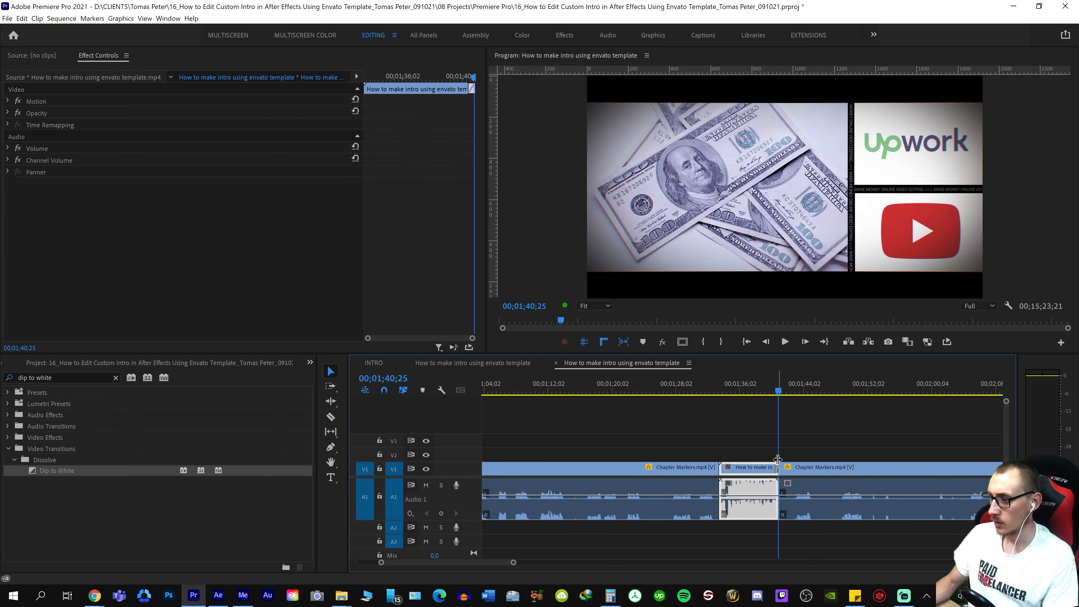
{"action": "right_click", "coordinate": [496, 451]}
{"action": "right_click", "coordinate": [548, 448]}
{"action": "key", "text": "backslash"}
{"action": "right_click", "coordinate": [500, 462]}
{"action": "key", "text": "equal"}
Return to the intro clip and briefly play its second half, stopping at 00;01;39;03
{"action": "key", "text": "equal"}
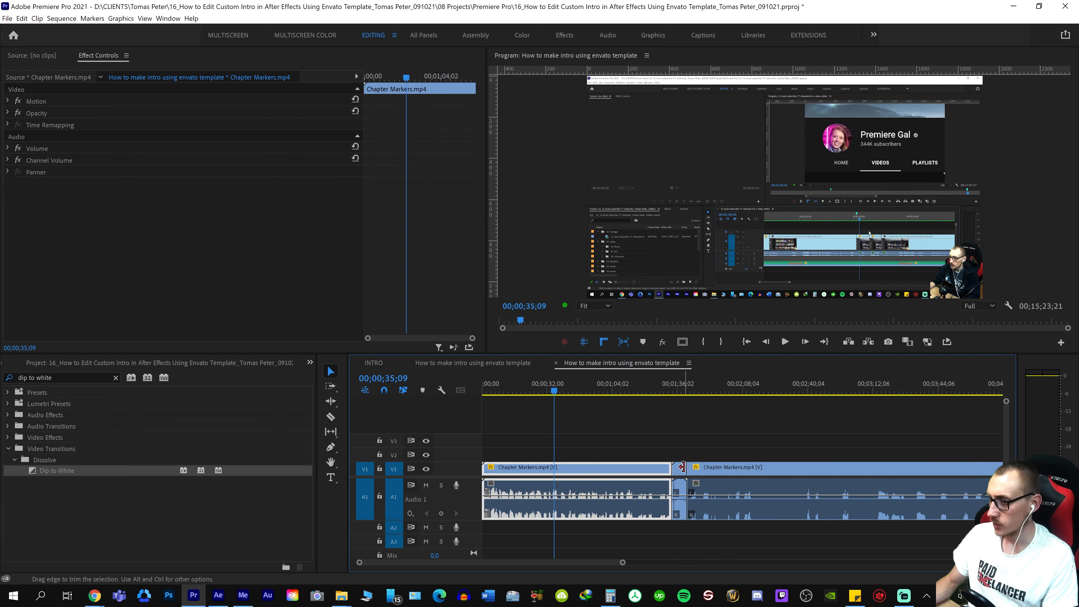
{"action": "right_click", "coordinate": [684, 462]}
{"action": "key", "text": "equal"}
{"action": "key", "text": "equal"}
{"action": "key", "text": "equal"}
{"action": "right_click", "coordinate": [647, 457]}
{"action": "right_click", "coordinate": [712, 441]}
{"action": "key", "text": "space"}
Scrub closely through the Dip to White transition at the intro's end to inspect the fade into Chapter Markers.mp4
{"action": "key", "text": "equal"}
{"action": "key", "text": "space"}
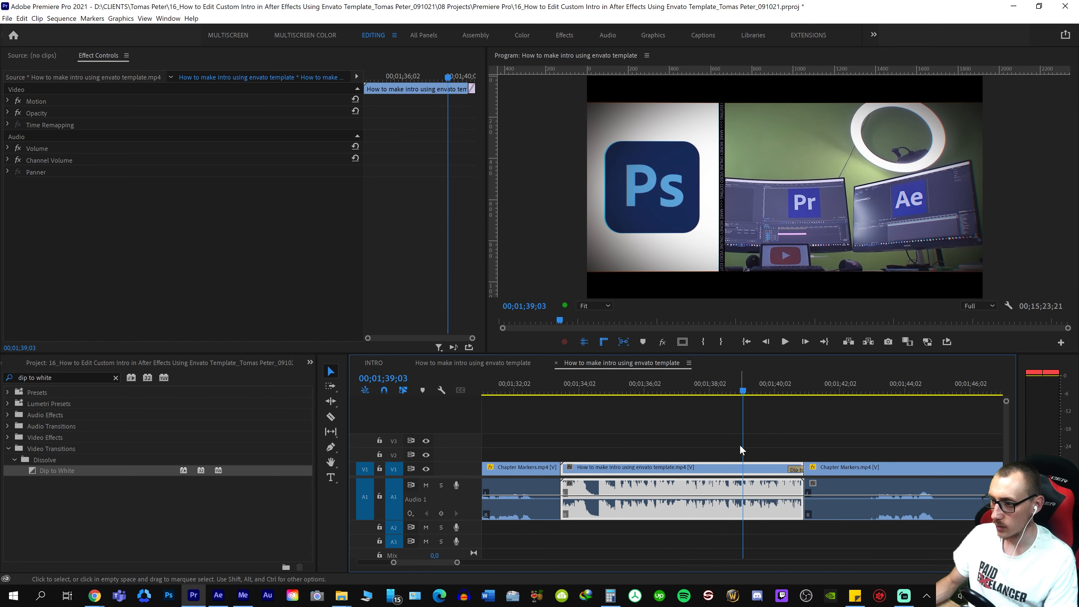
{"action": "key", "text": "equal"}
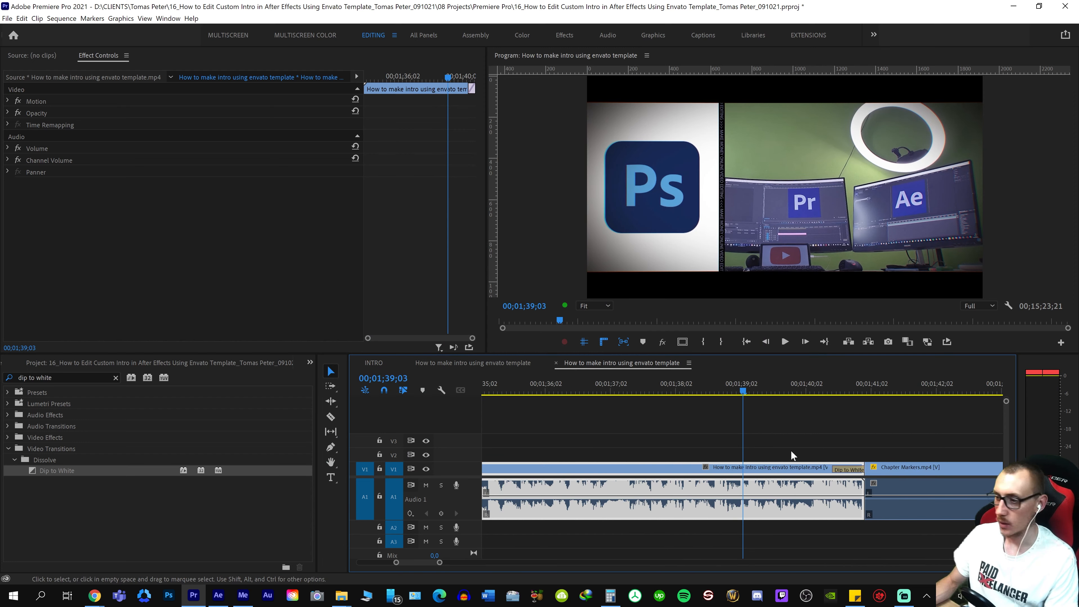
{"action": "right_click", "coordinate": [845, 452]}
{"action": "key", "text": "equal"}
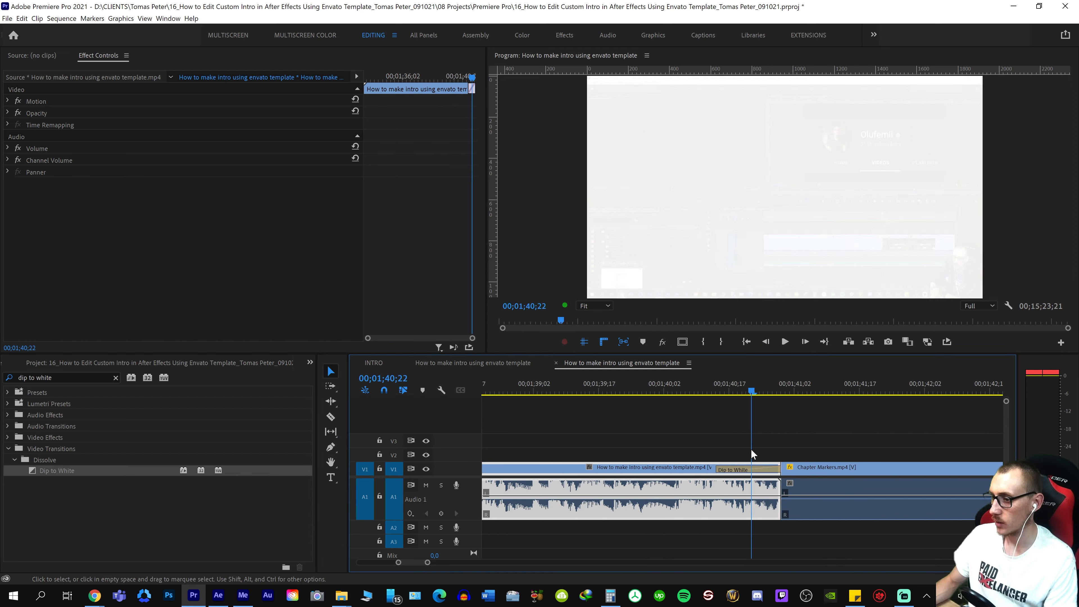
{"action": "left_click_drag", "start_coordinate": [727, 387], "coordinate": [700, 398]}
{"action": "scroll", "coordinate": [730, 448], "scroll_direction": "down", "scroll_amount": 2}
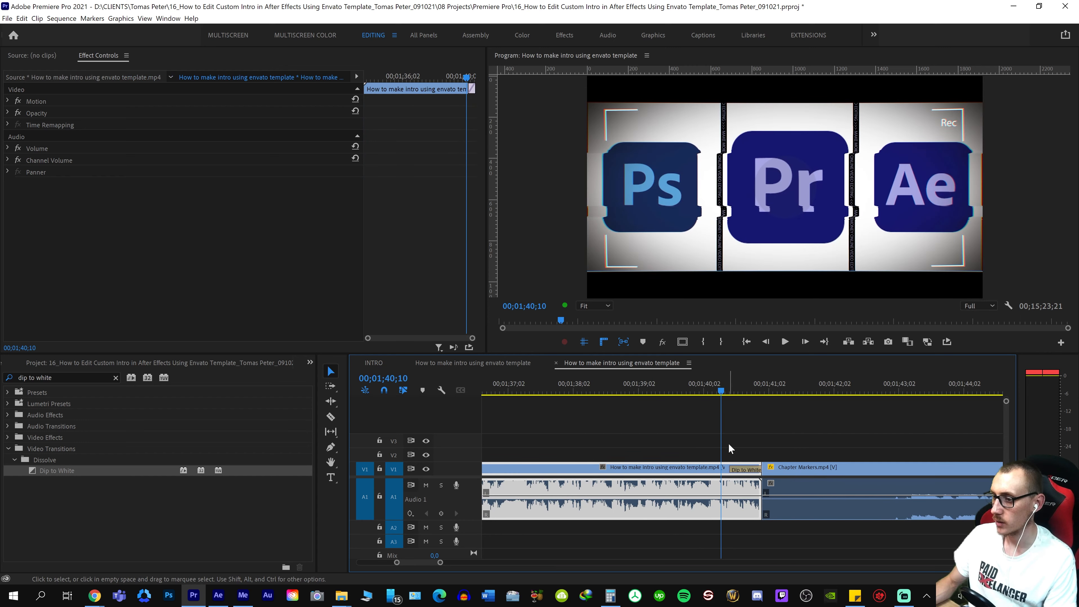
{"action": "scroll", "coordinate": [739, 447], "scroll_direction": "up", "scroll_amount": 2}
{"action": "left_click_drag", "start_coordinate": [765, 393], "coordinate": [718, 441]}
Review the full intro clip between the two Chapter Markers.mp4 sections, leaving the playhead at 00;01;37;13
{"action": "key", "text": "minus"}
{"action": "key", "text": "minus"}
{"action": "key", "text": "minus"}
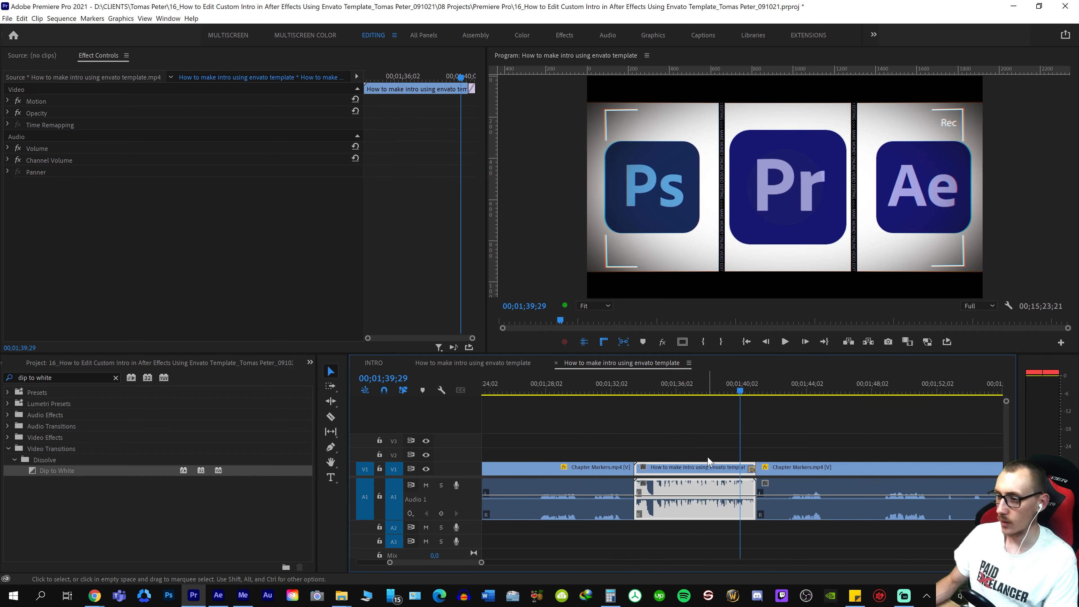
{"action": "left_click_drag", "start_coordinate": [678, 388], "coordinate": [716, 432]}
{"action": "left_click_drag", "start_coordinate": [722, 385], "coordinate": [721, 433]}
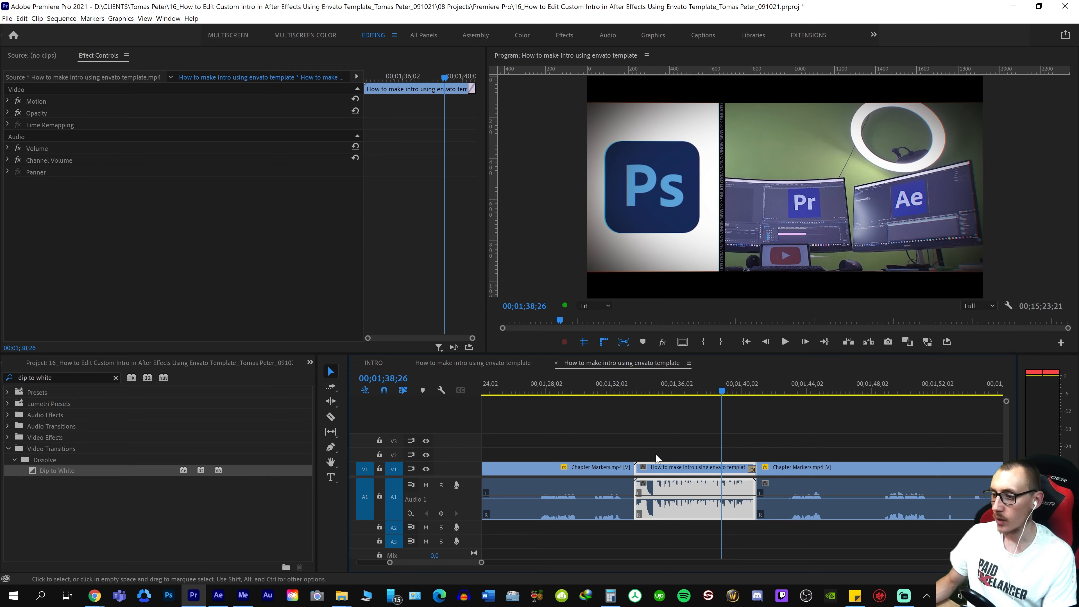
{"action": "left_click", "coordinate": [689, 465]}
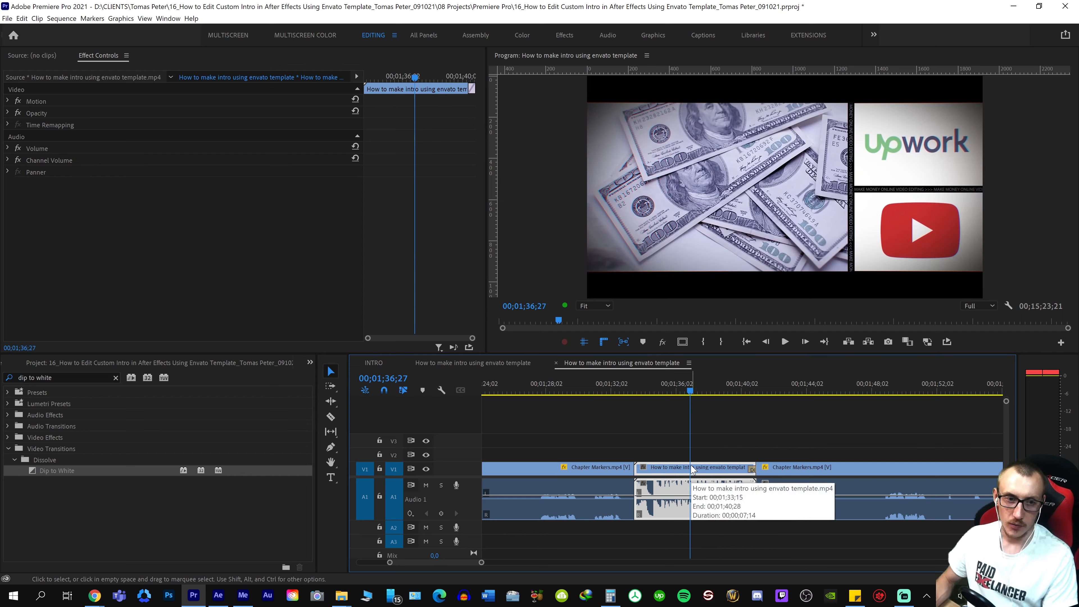
{"action": "left_click", "coordinate": [699, 388]}
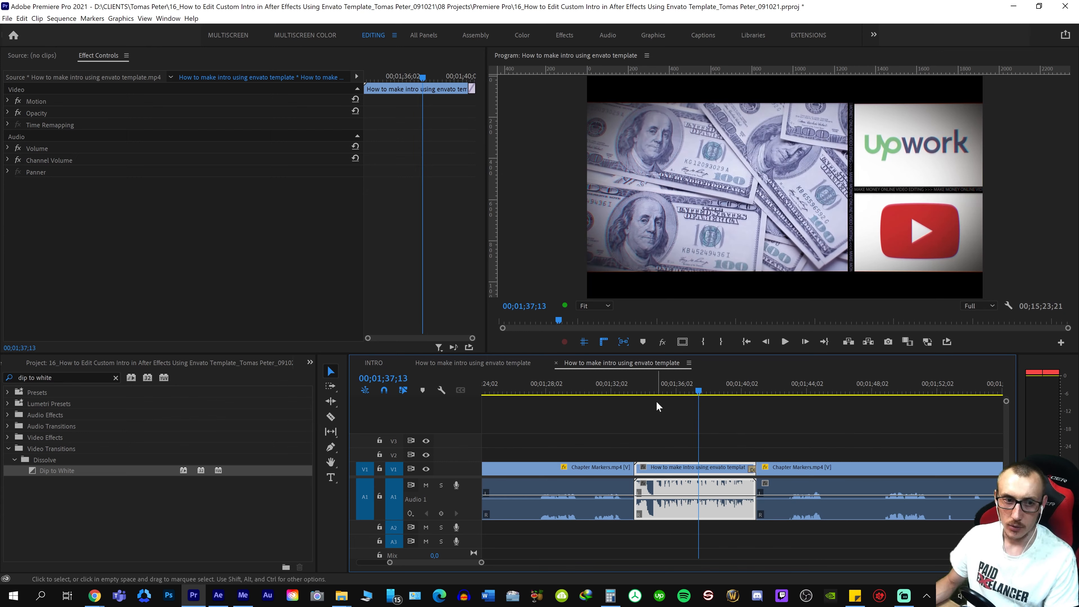